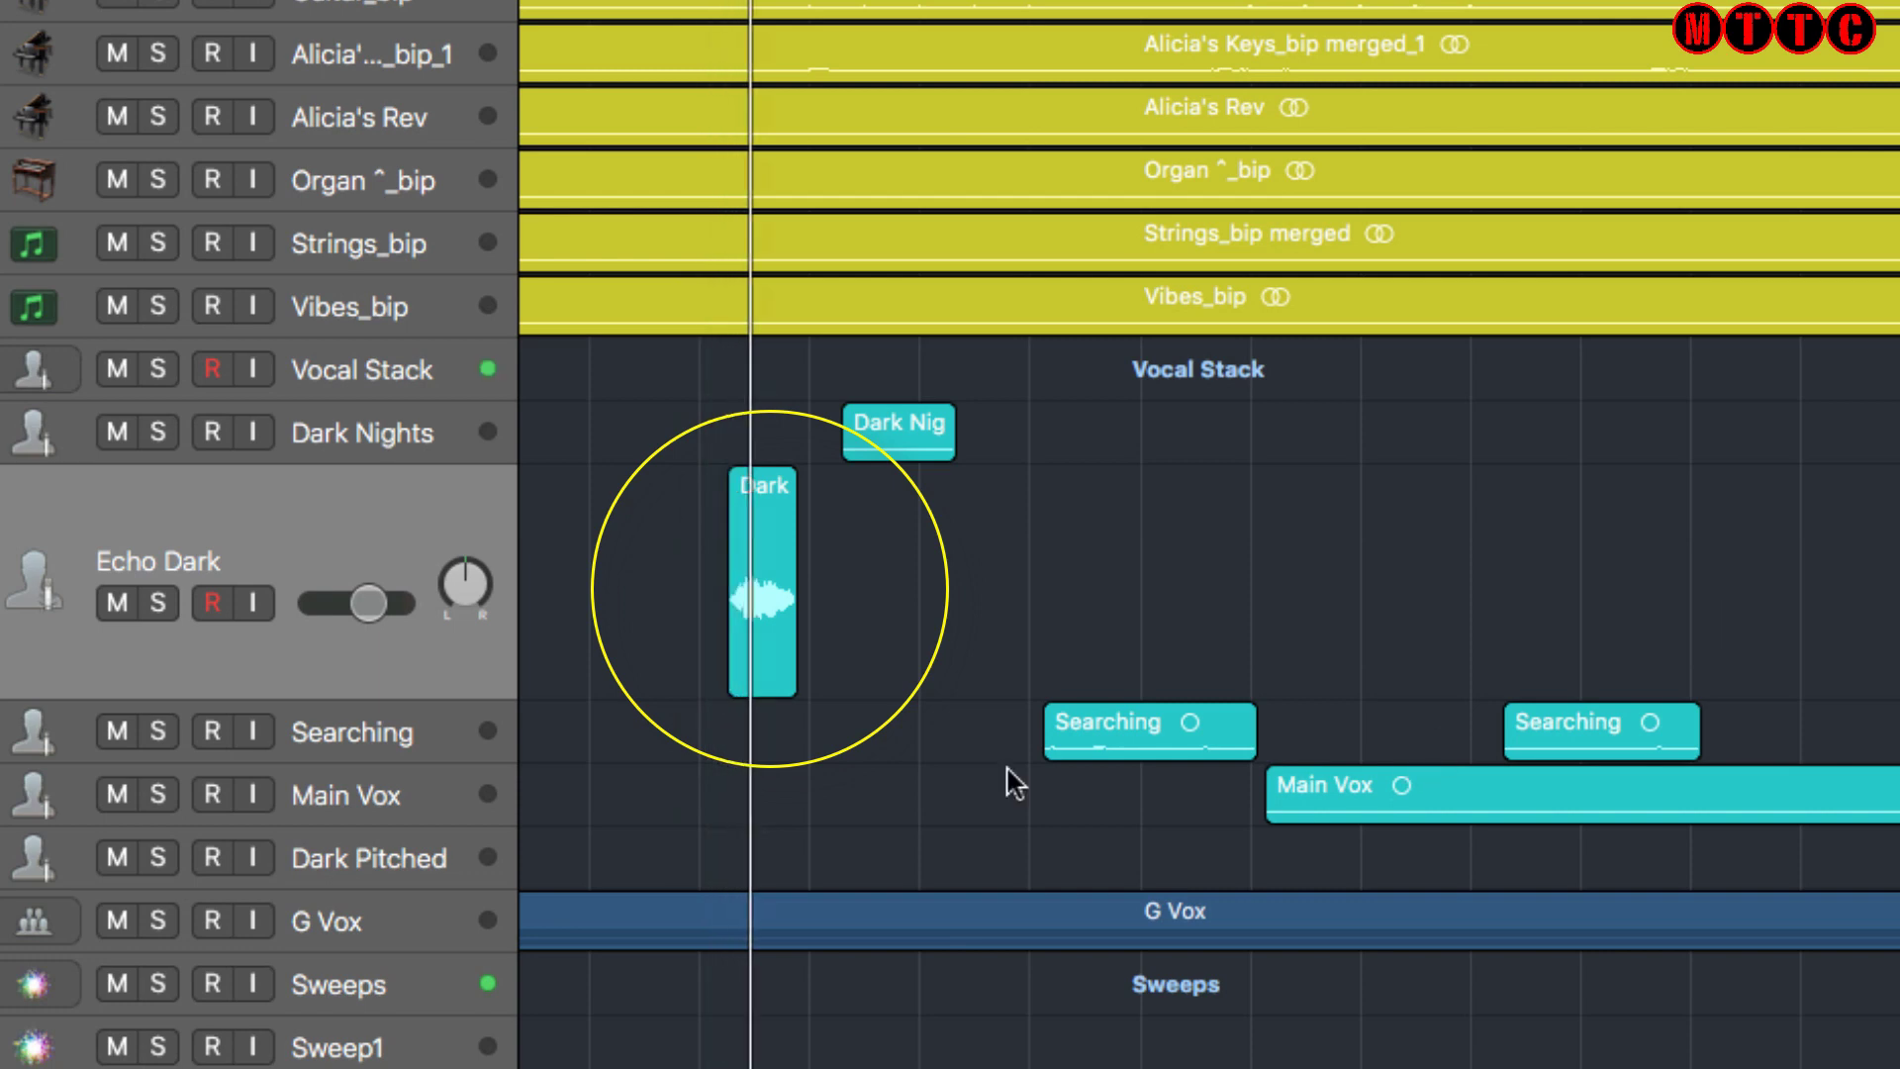
Solo the Echo Dark track and play its vocal region to audition the finished effect
left_click(767, 514)
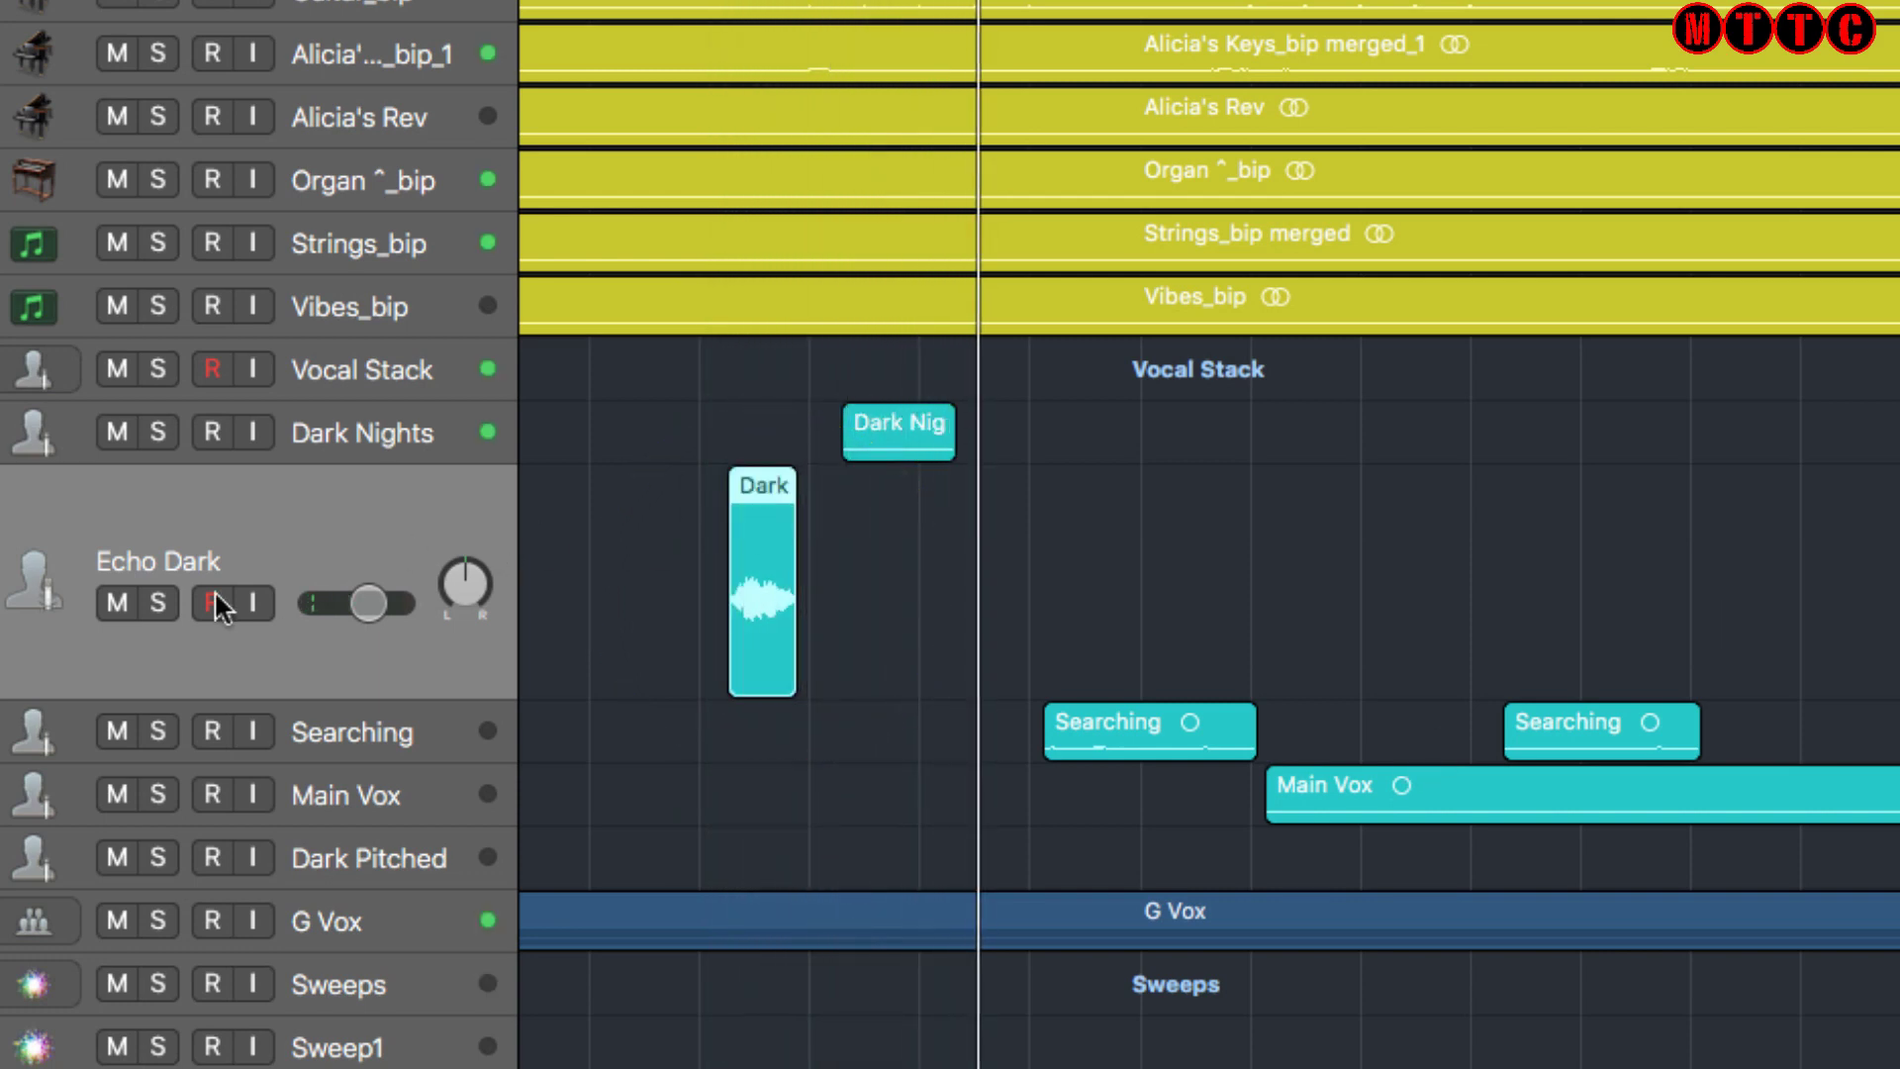
left_click(157, 599)
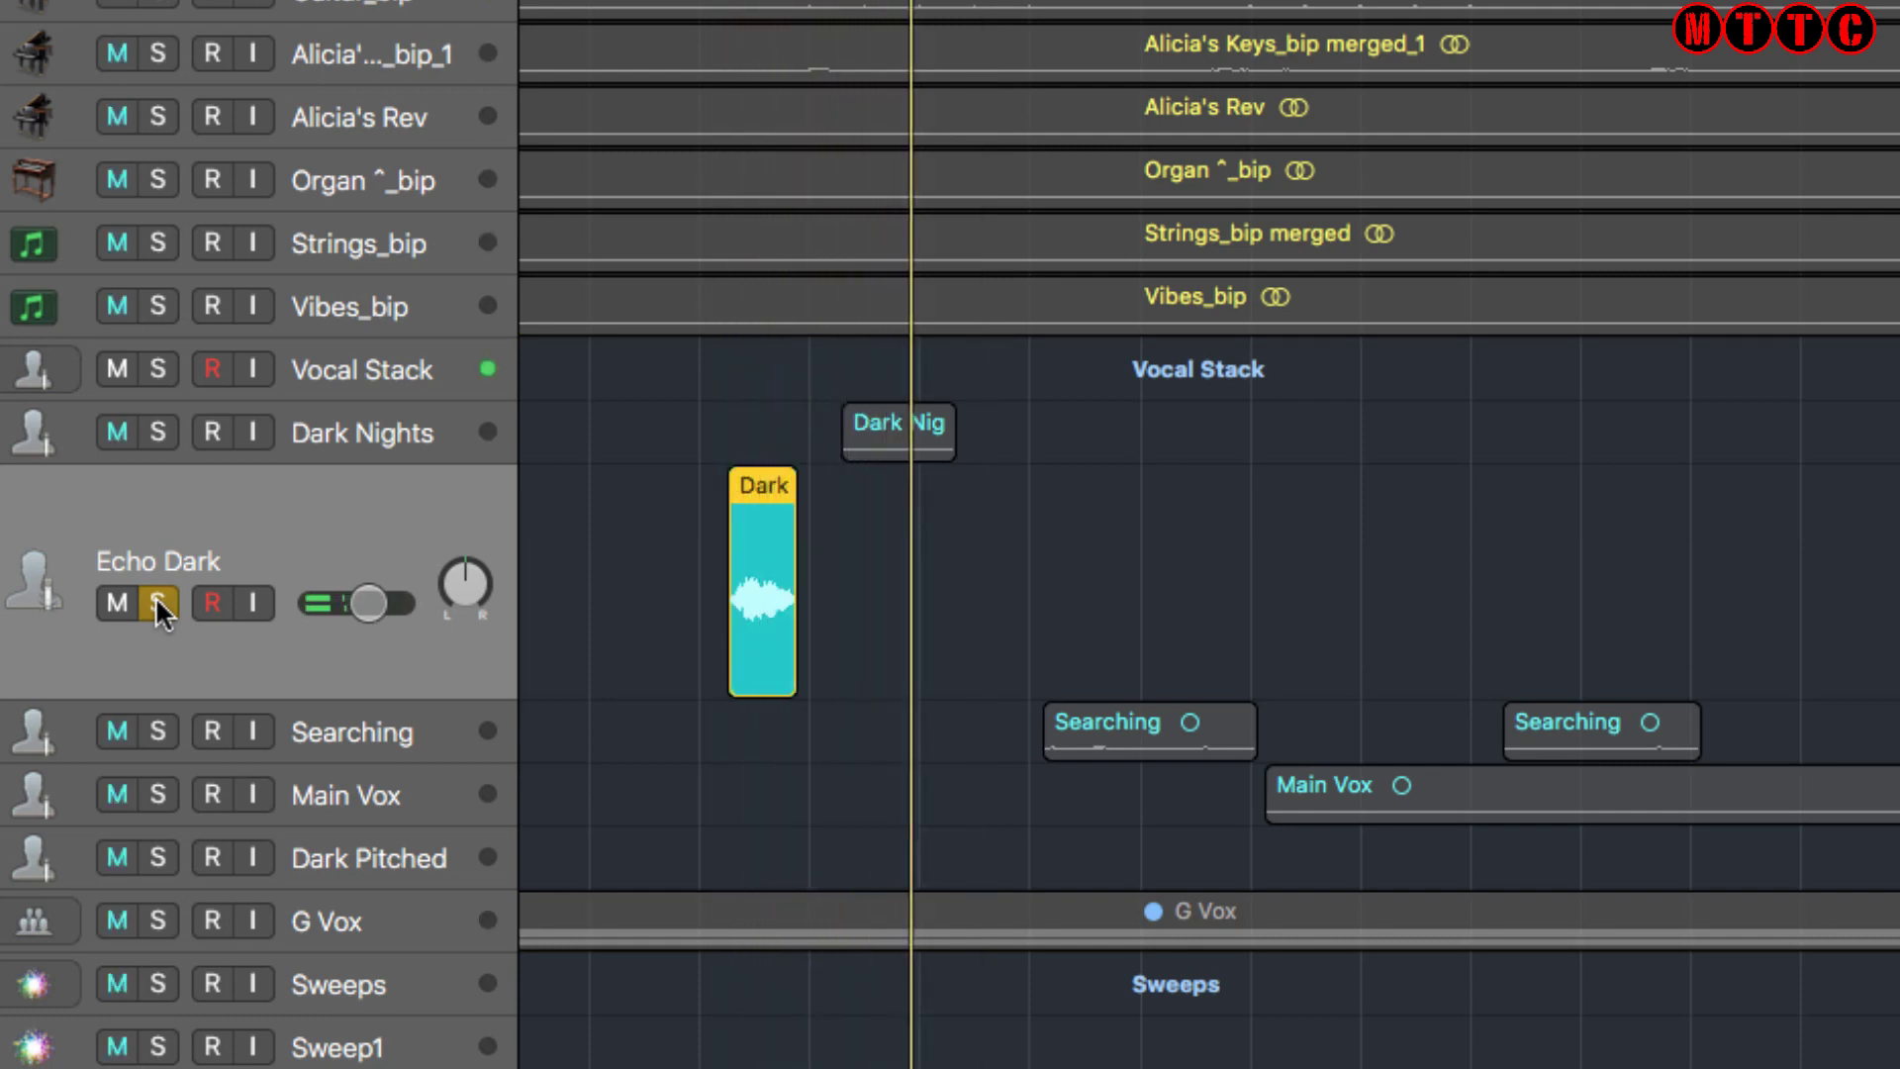
key("space")
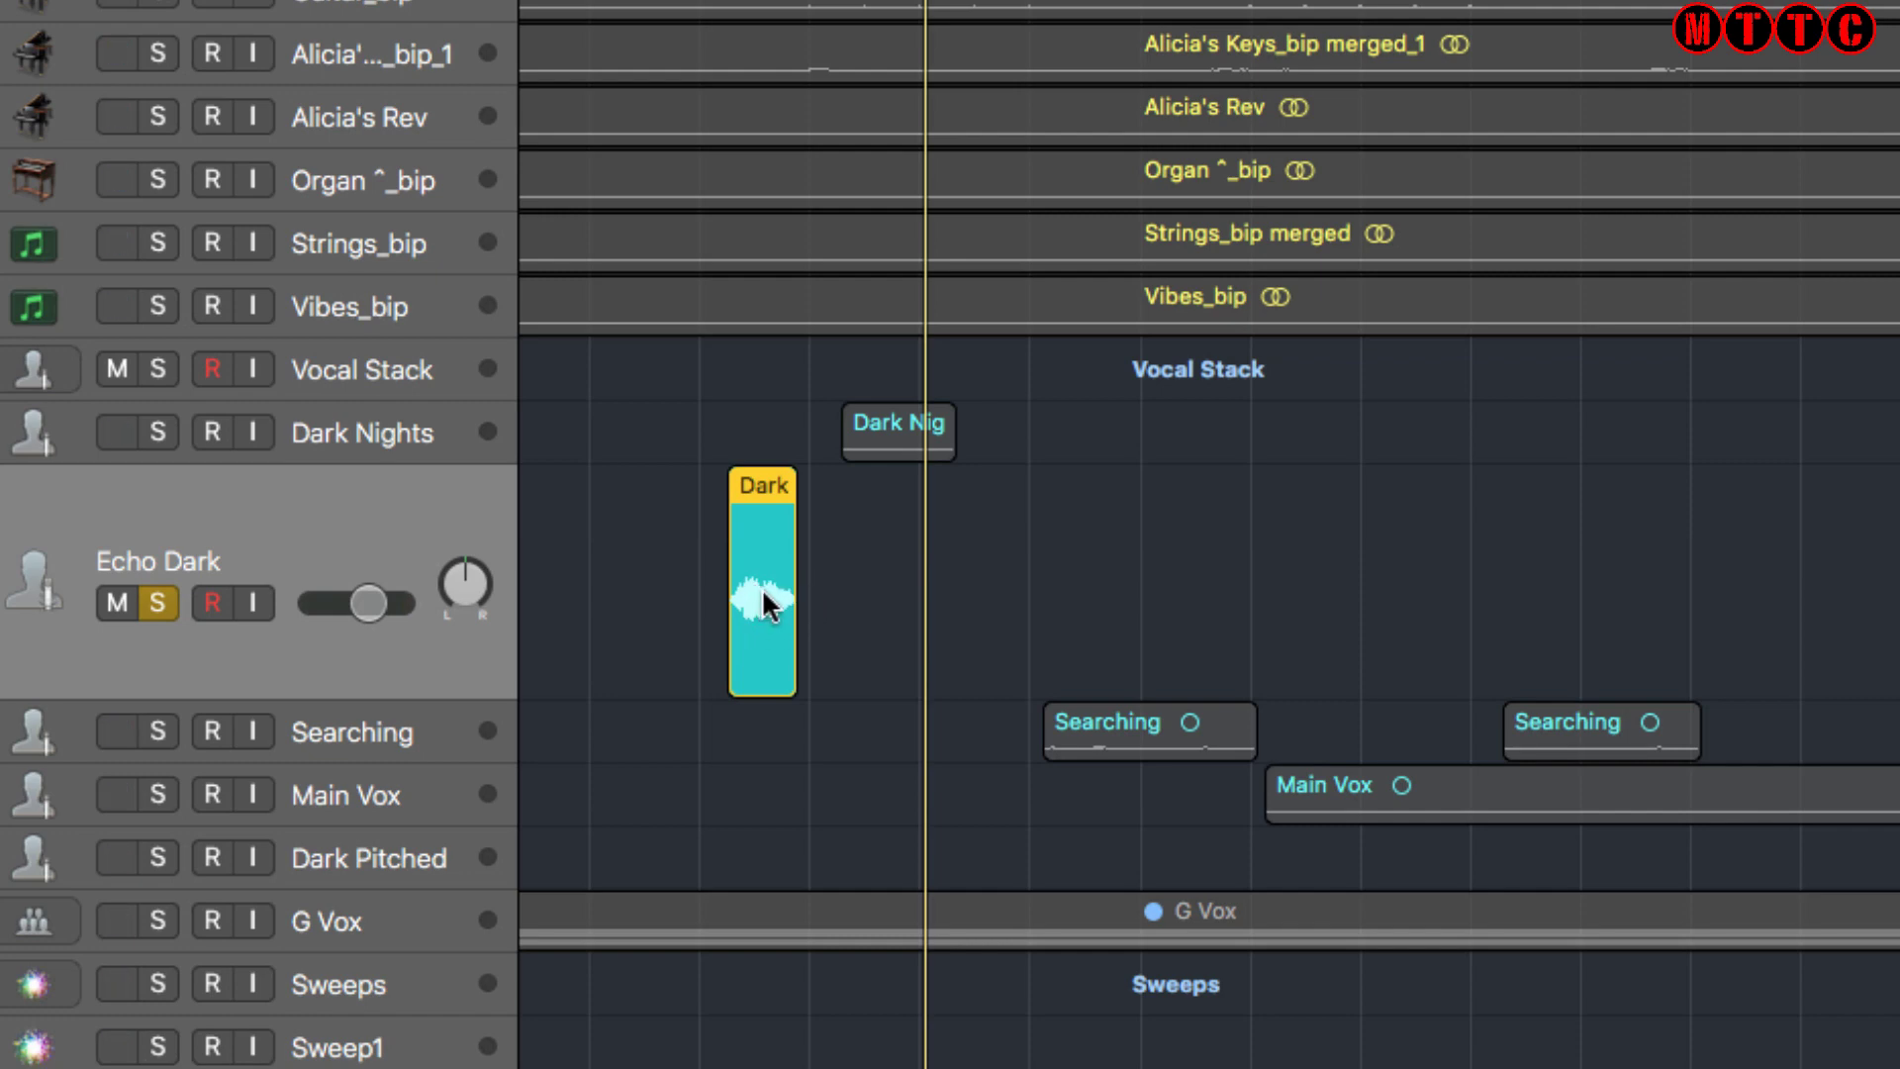
Solo the Dark Nights track as well and play its vocal region
left_click(370, 419)
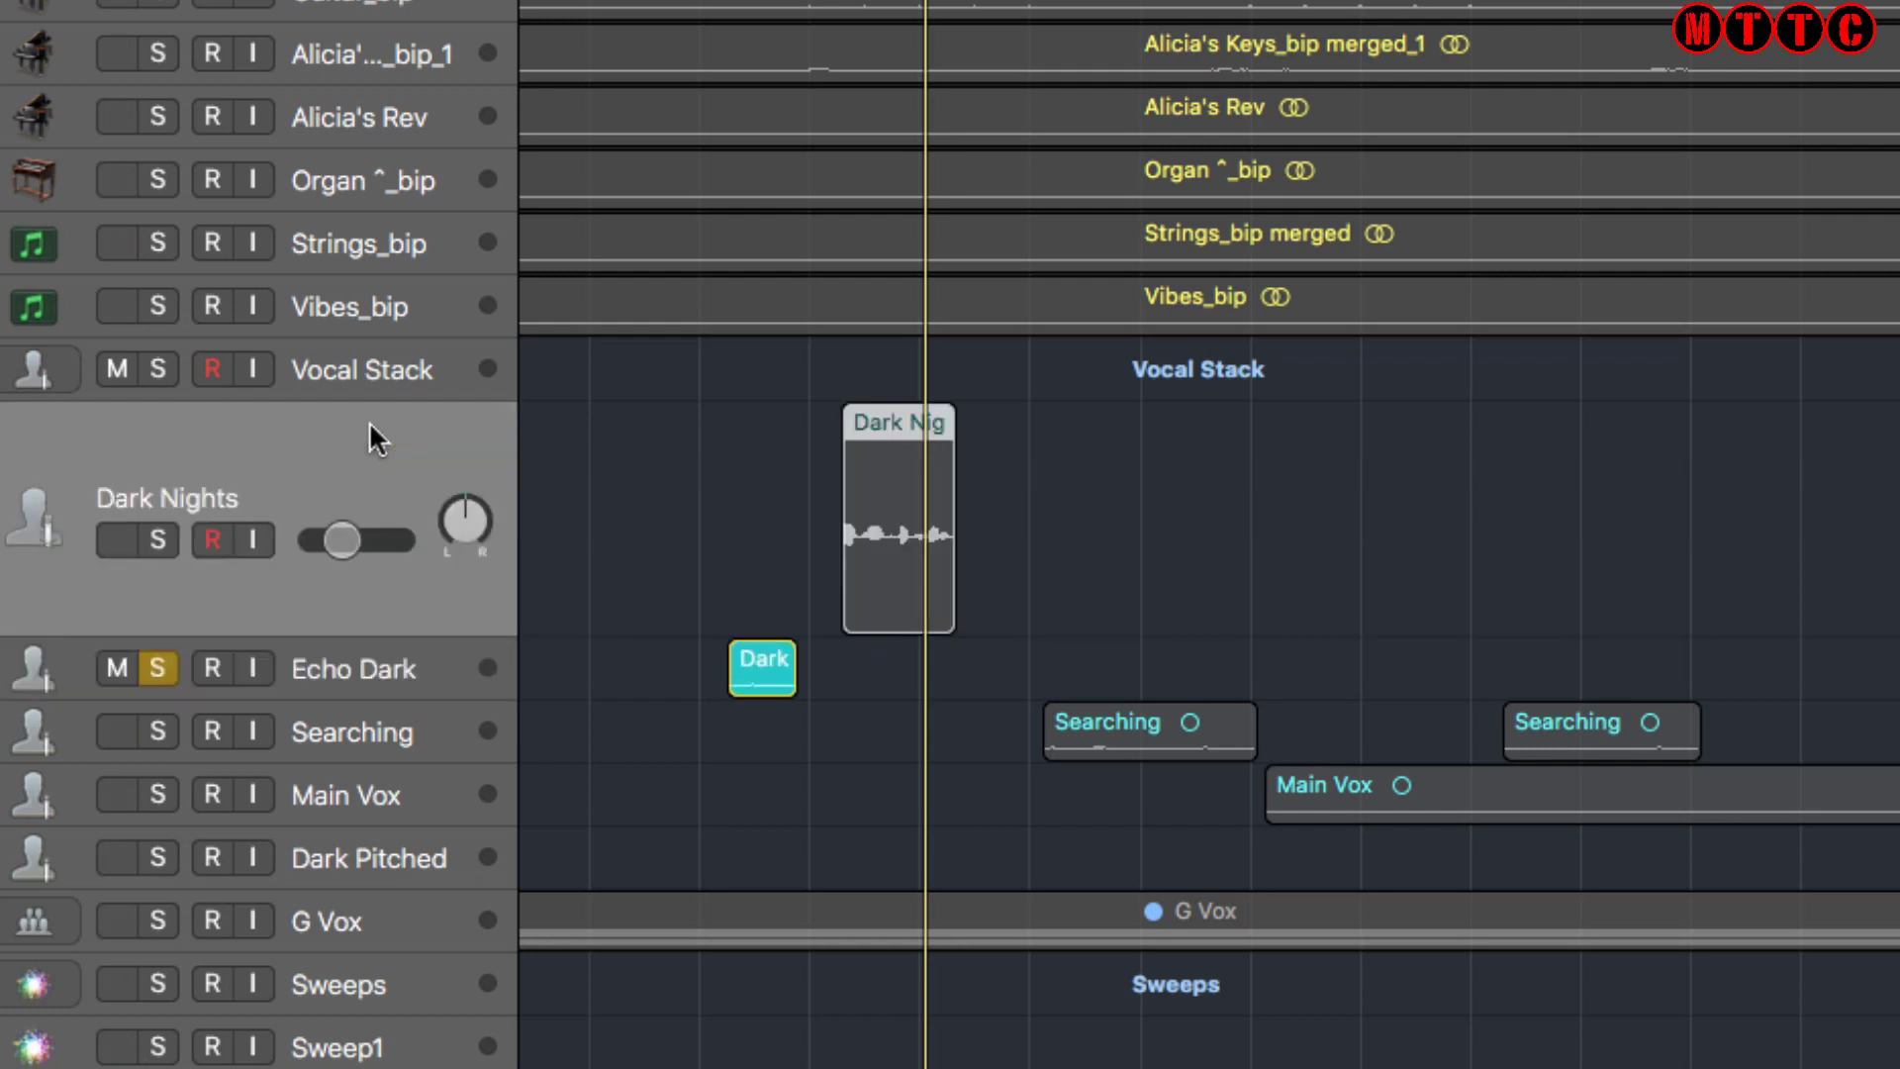
left_click(140, 544)
key("space")
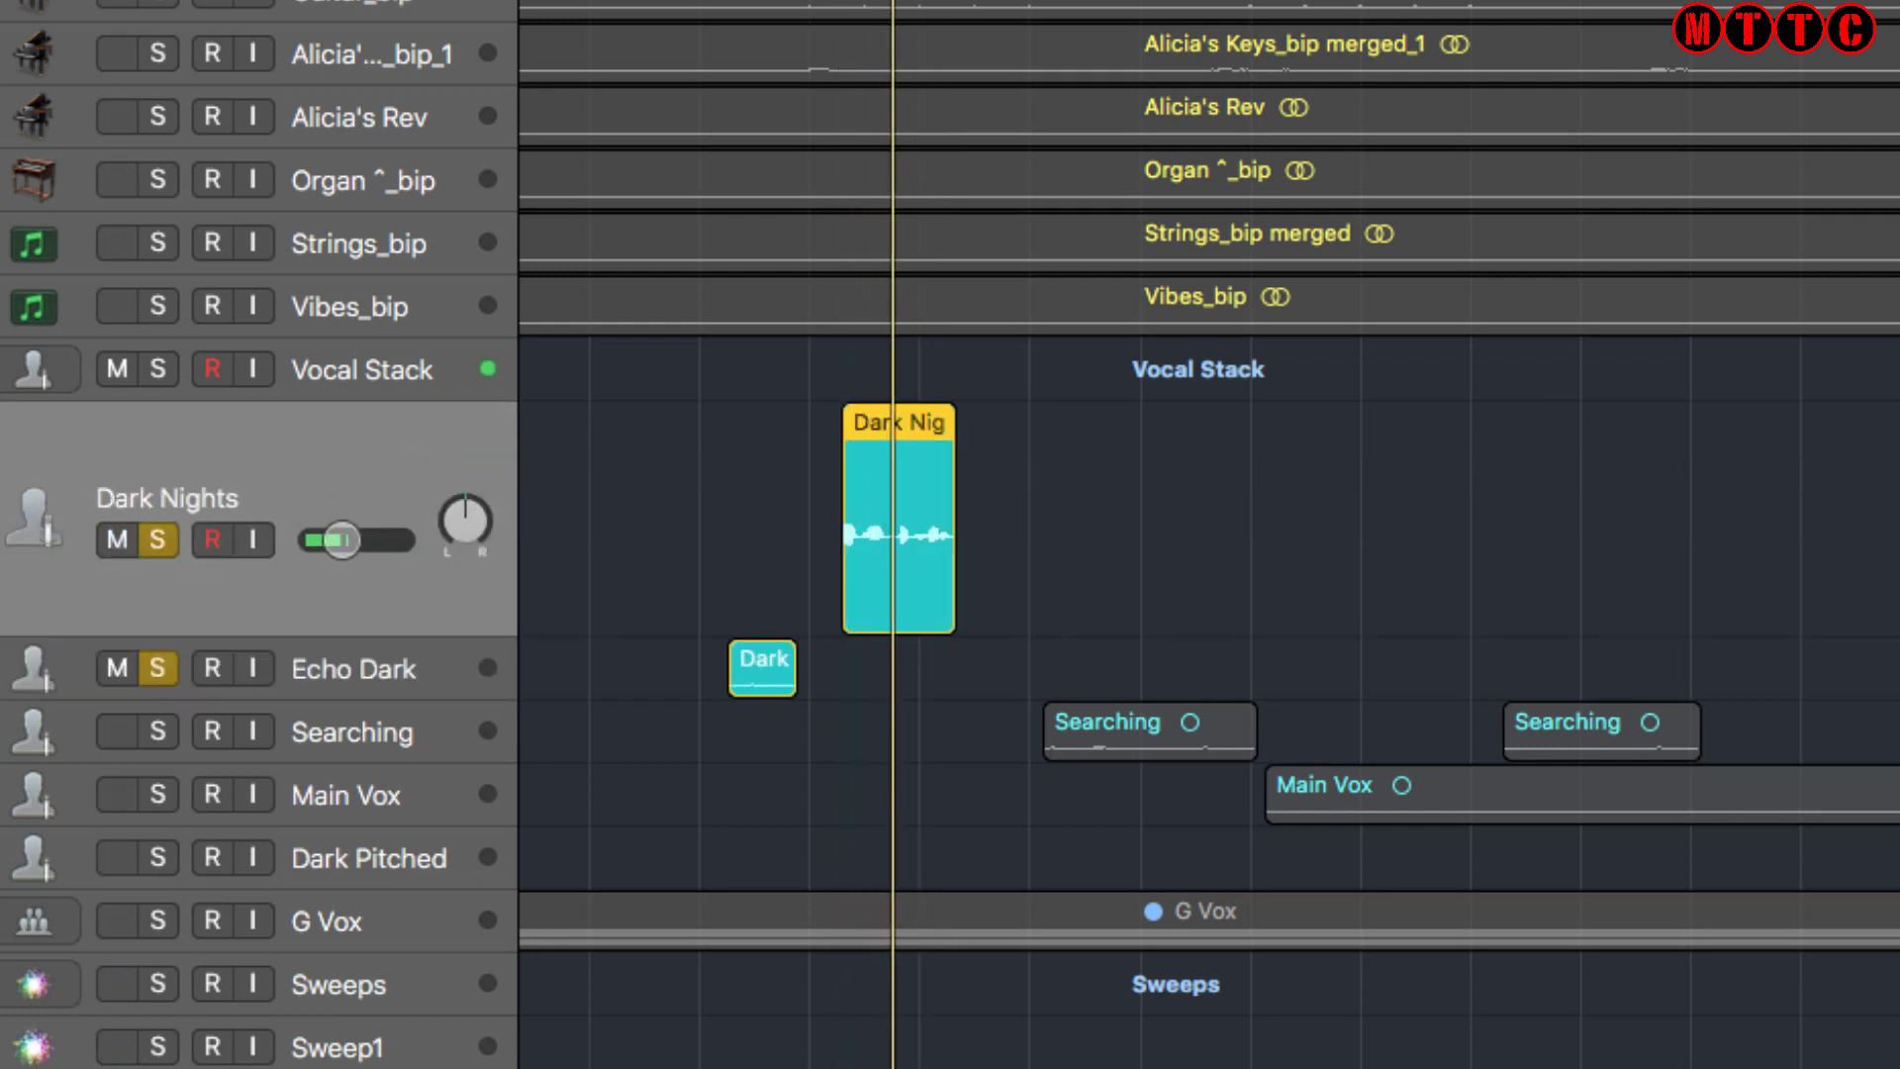
key("space")
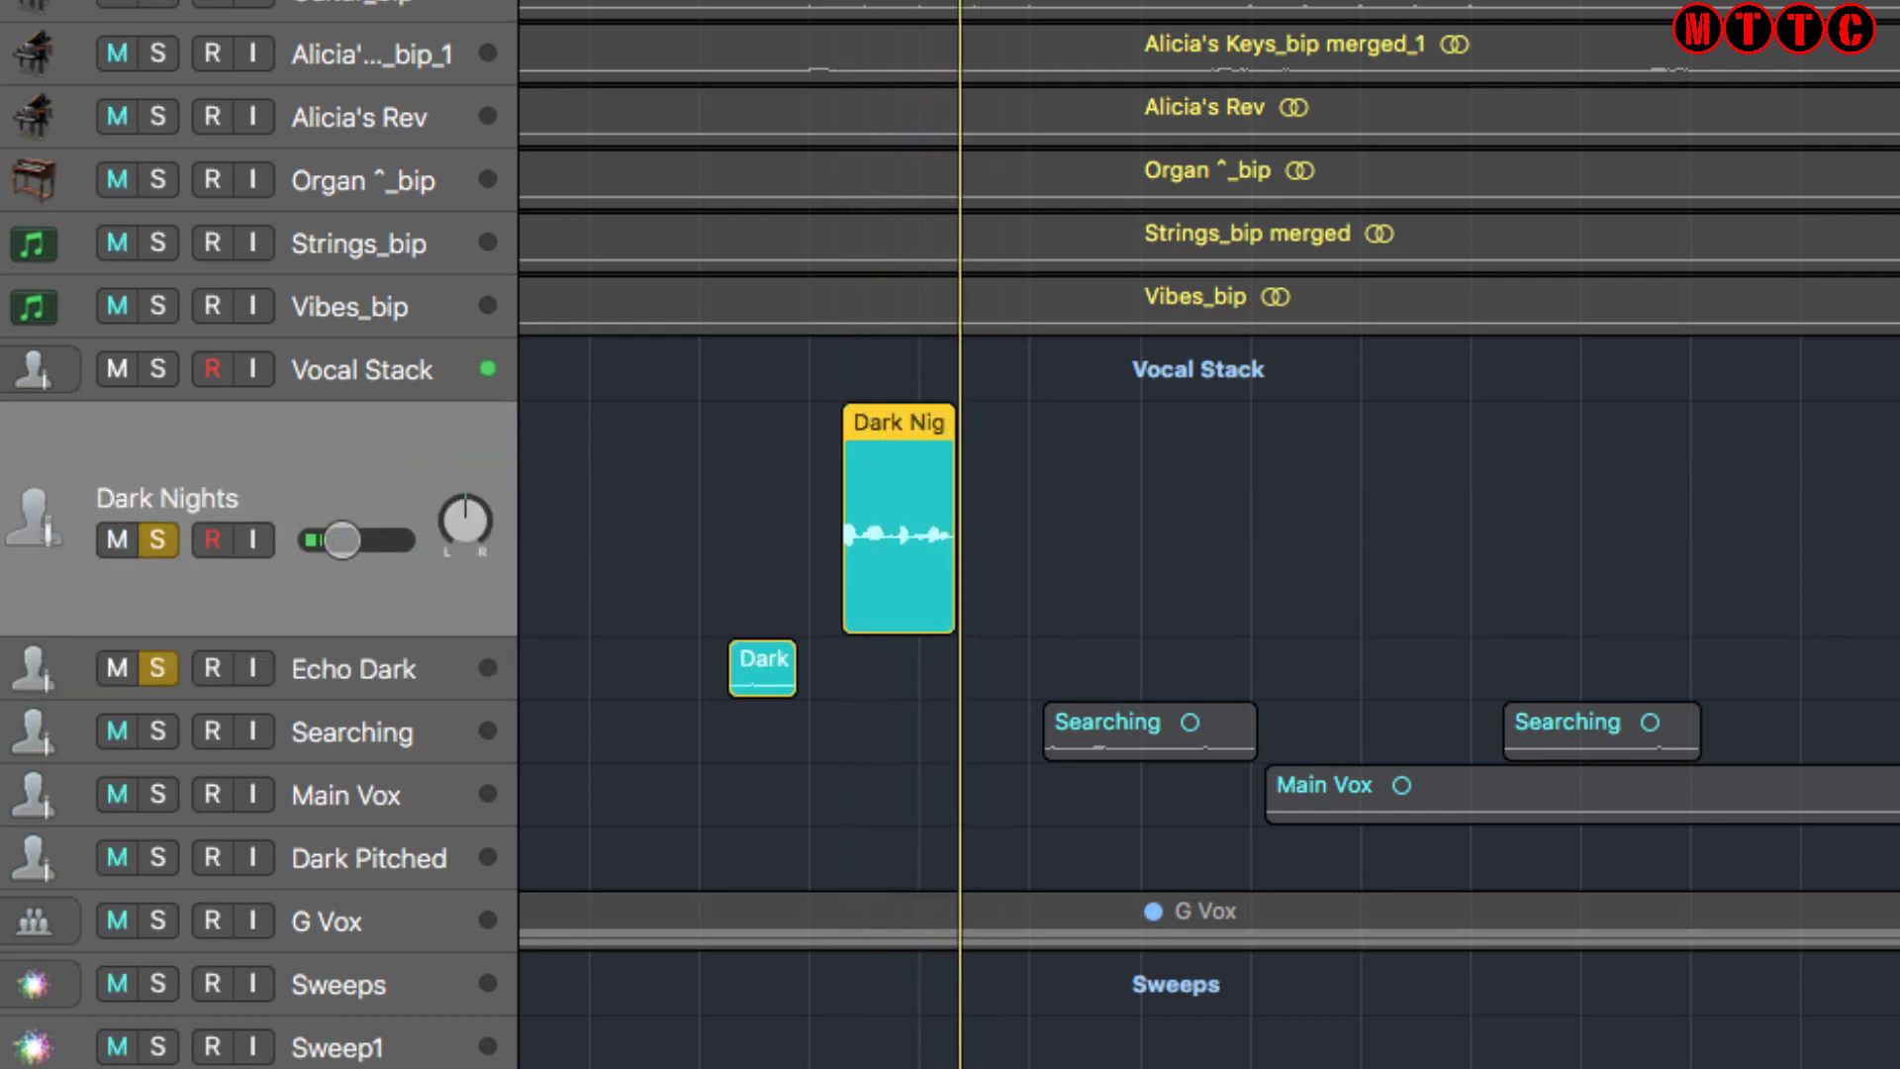
Bypass the Channel EQ, Spreader, Space D and Echo plug-ins on the Echo Dark track and audition it without them
left_click(341, 664)
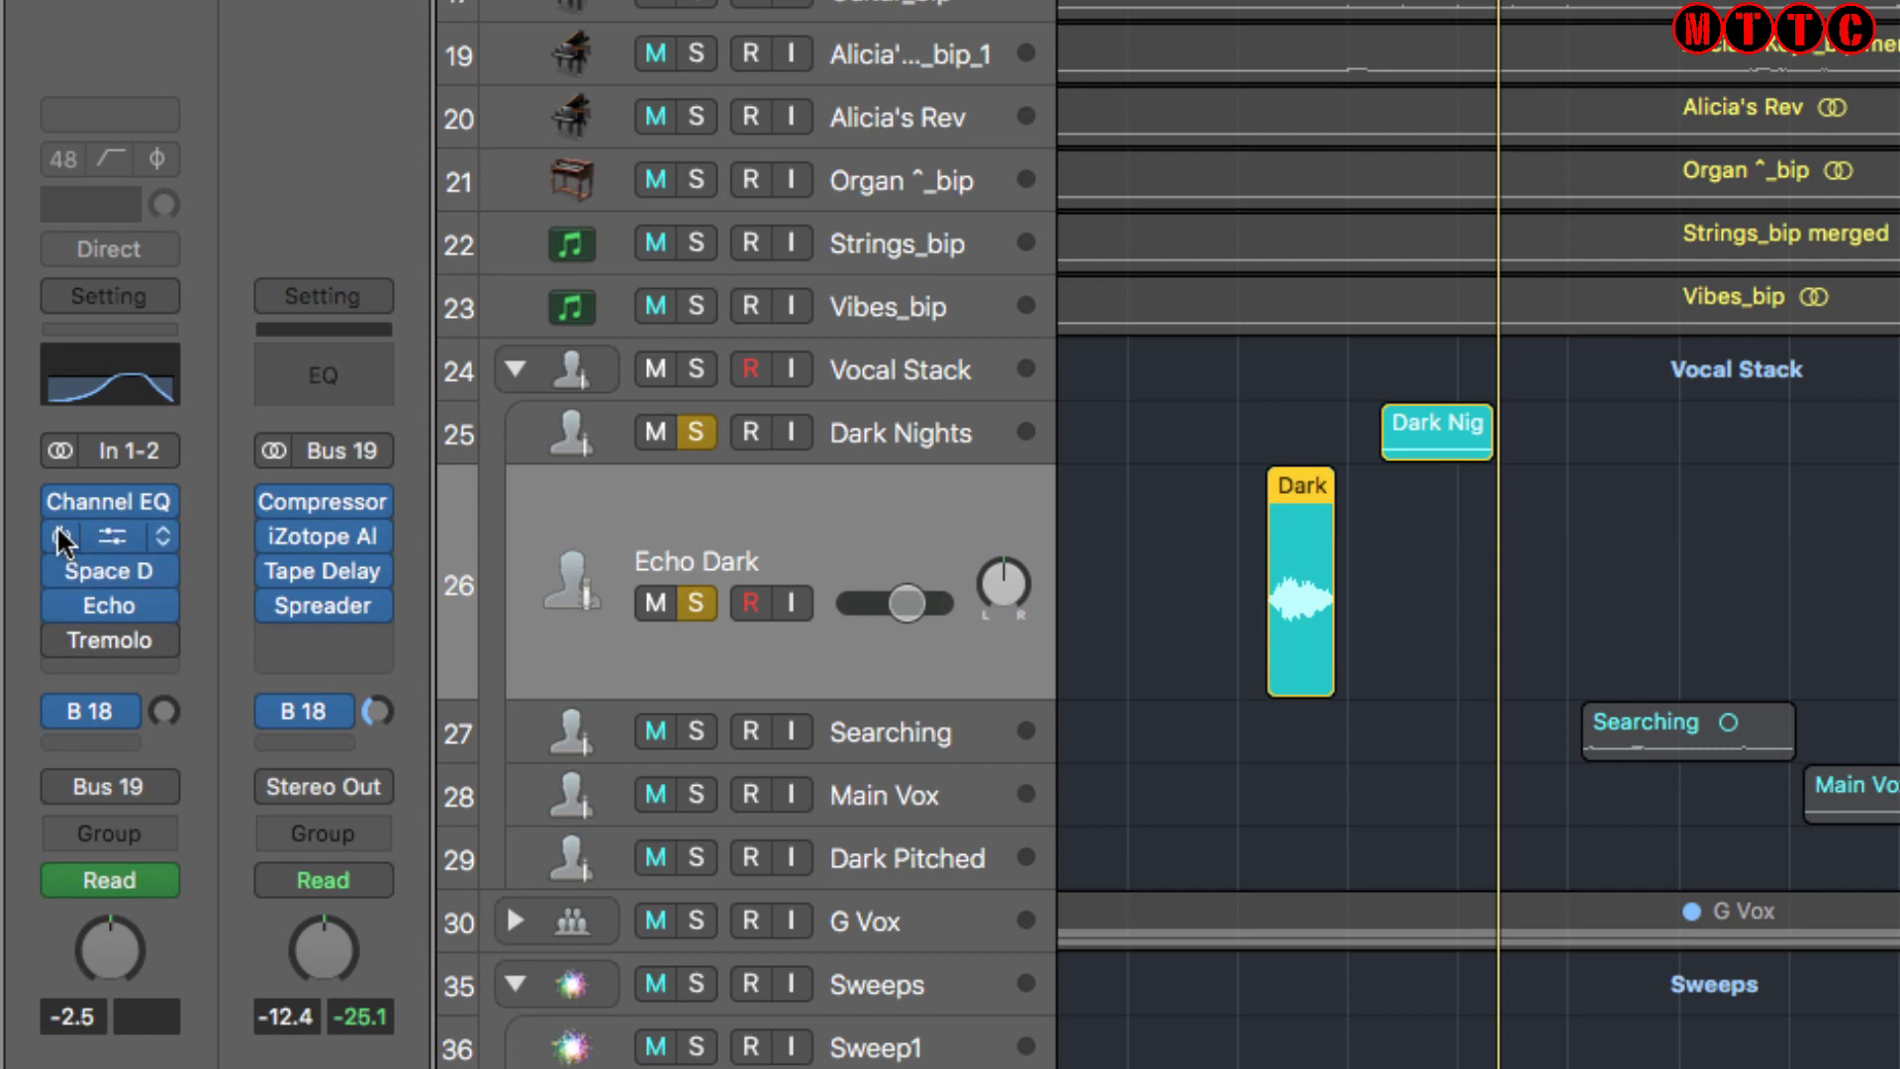
left_click(56, 499)
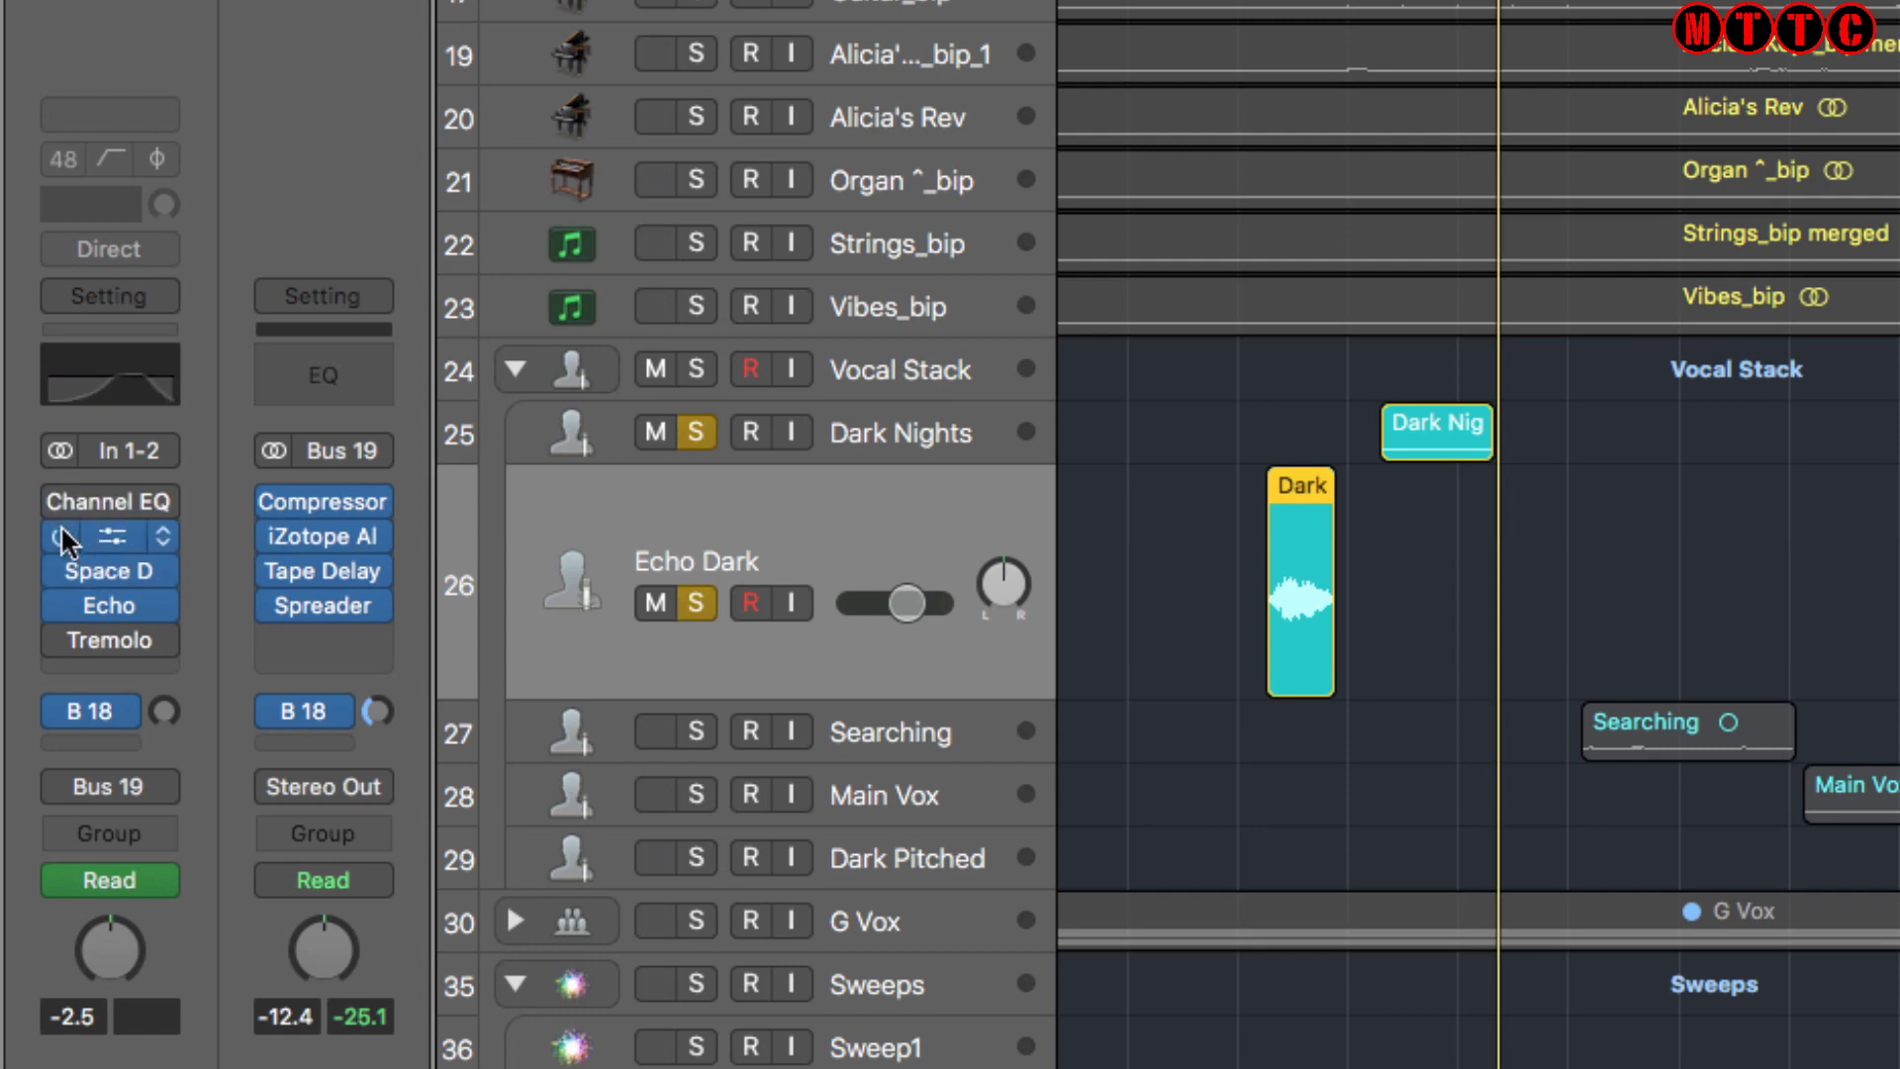
left_click(59, 536)
left_click(57, 570)
left_click(51, 604)
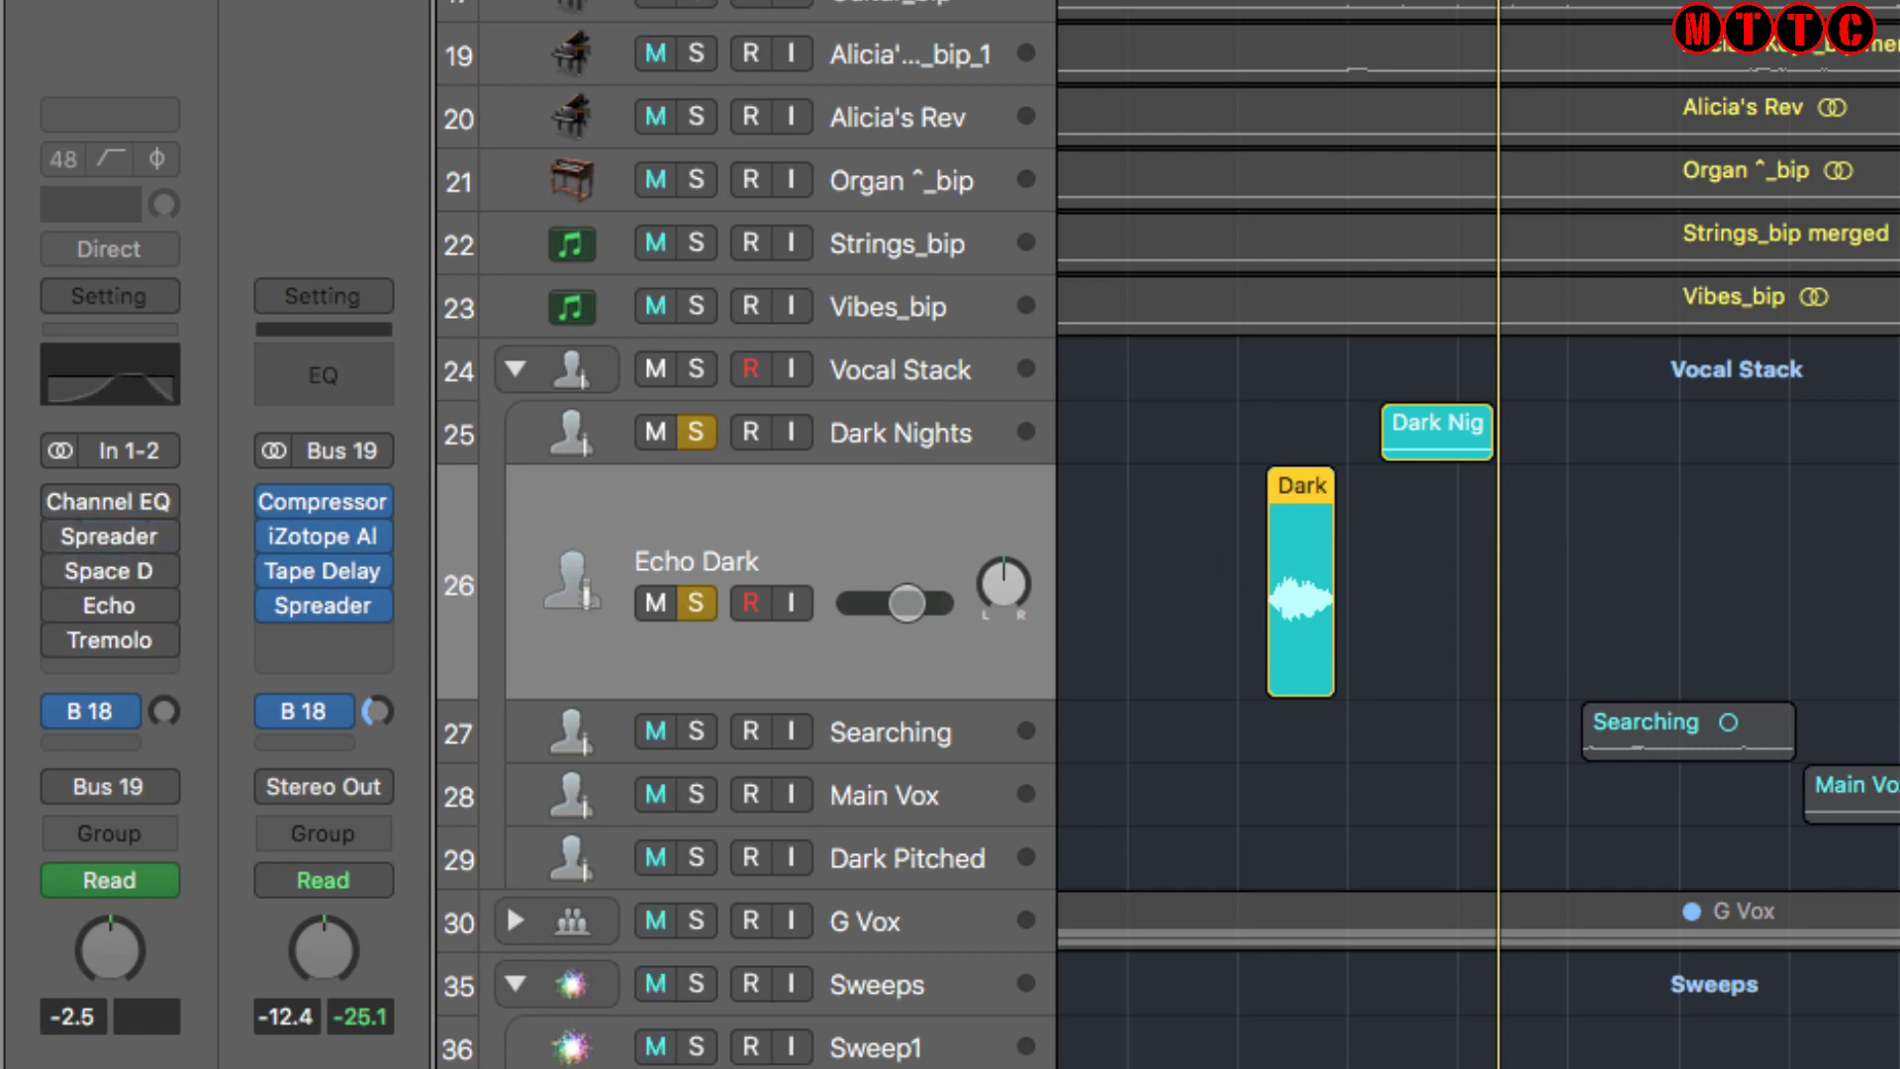
scroll(217, 212, "up", 5)
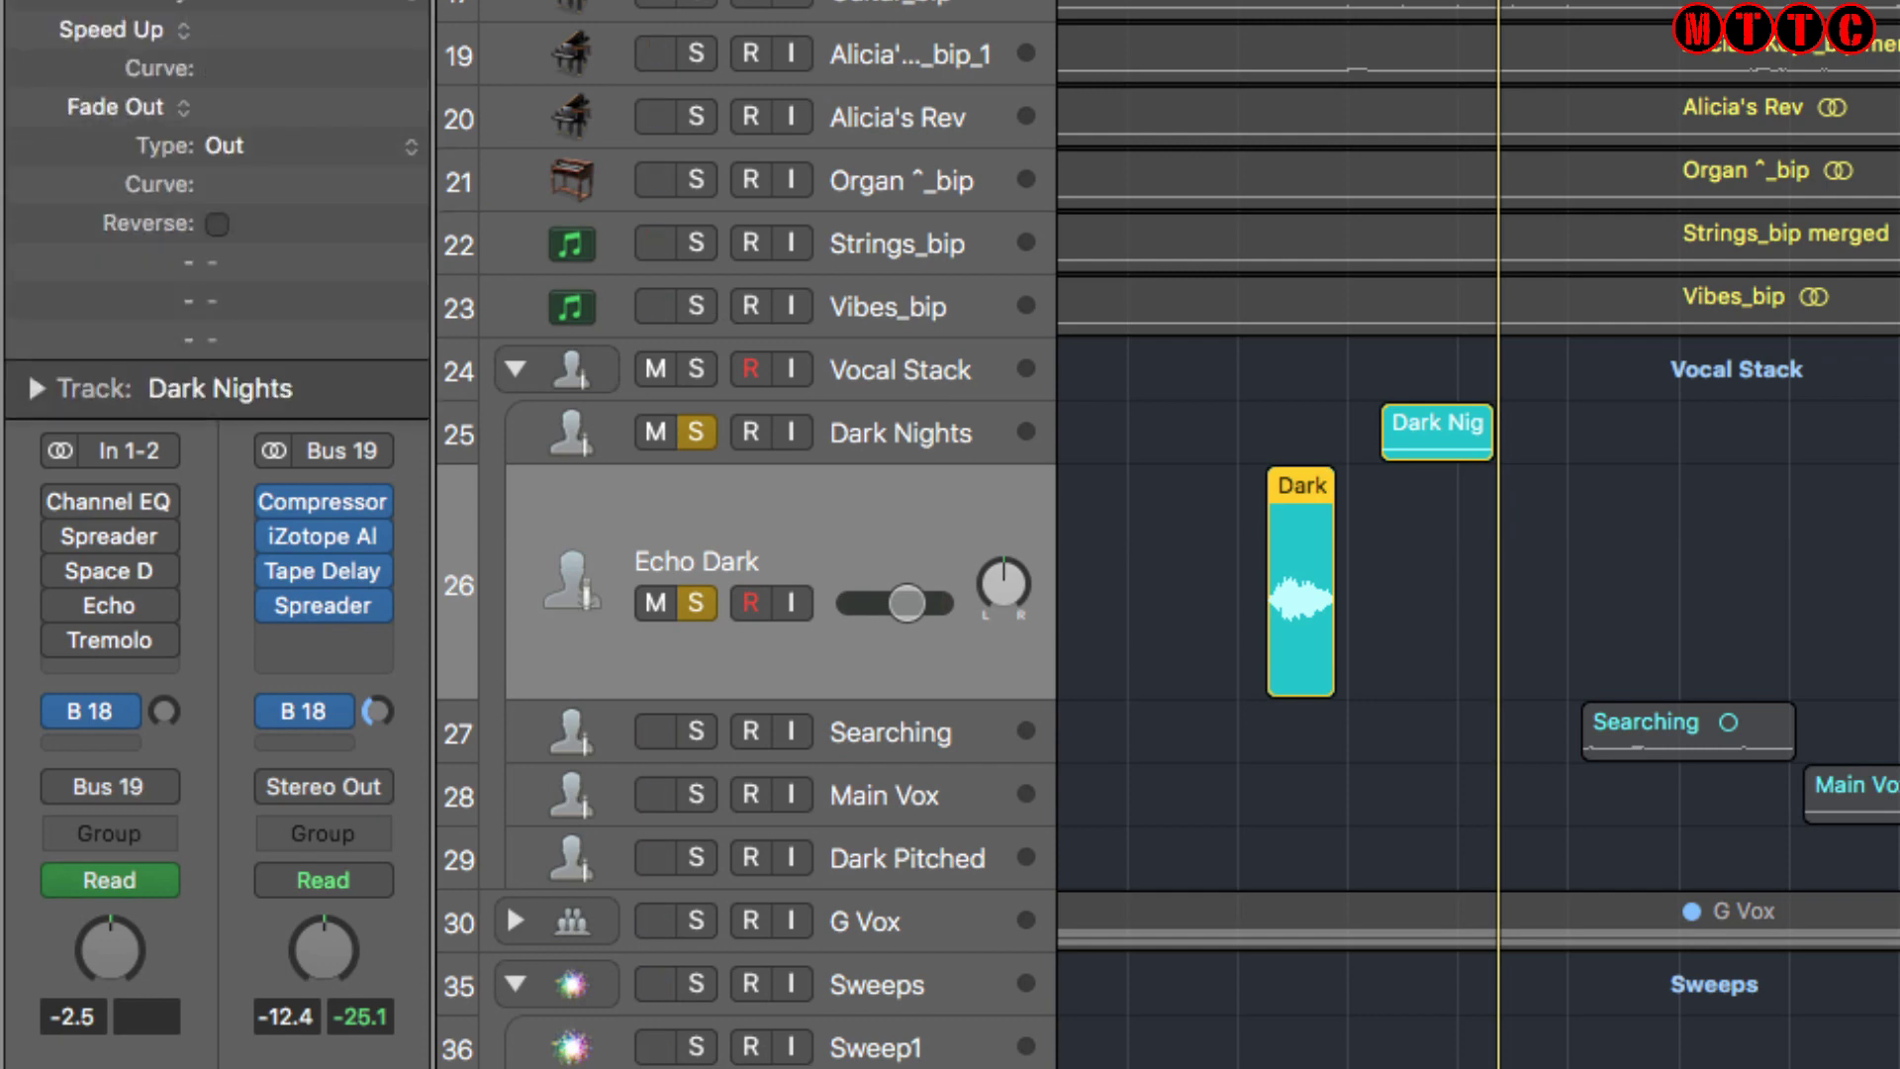
scroll(216, 213, "down", 5)
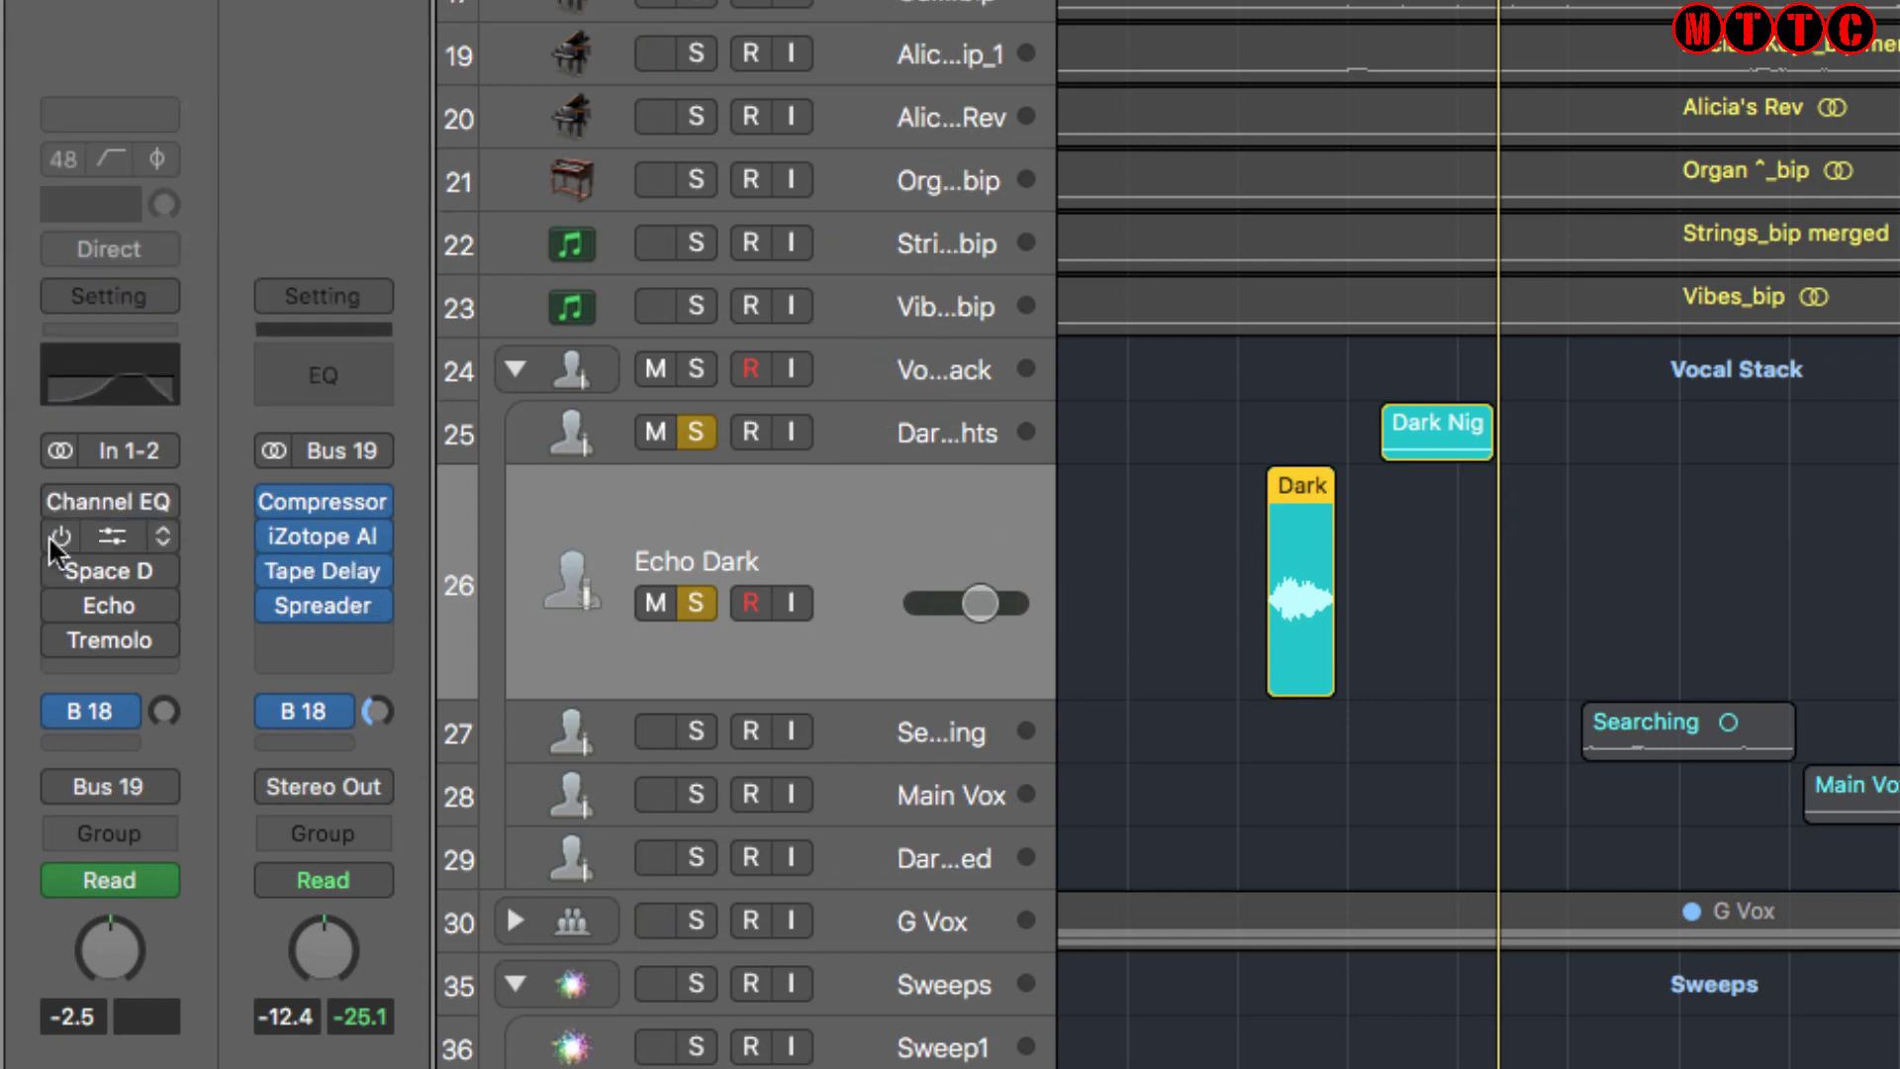
key("space")
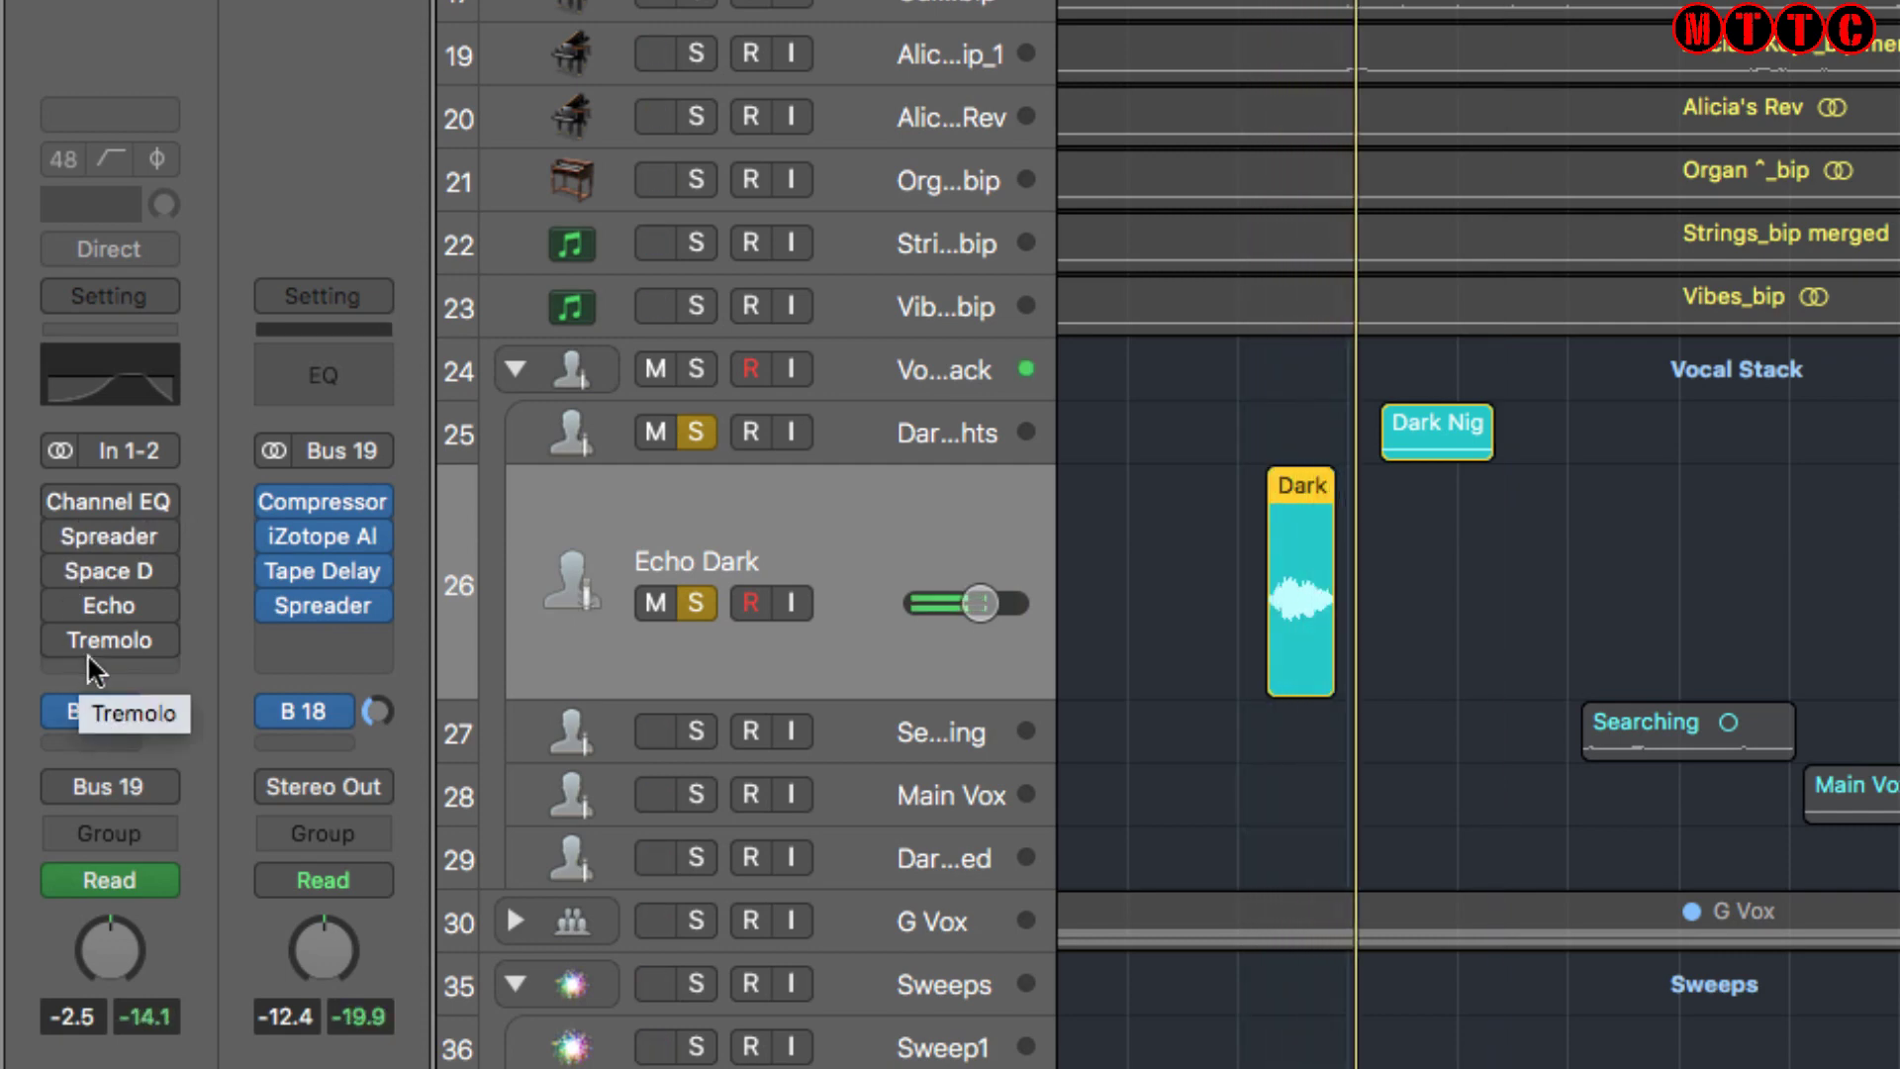
Hide the inspector, duplicate the Dark Nights track with its settings, and copy the vocal region onto the duplicate track
key("i")
left_click(567, 435)
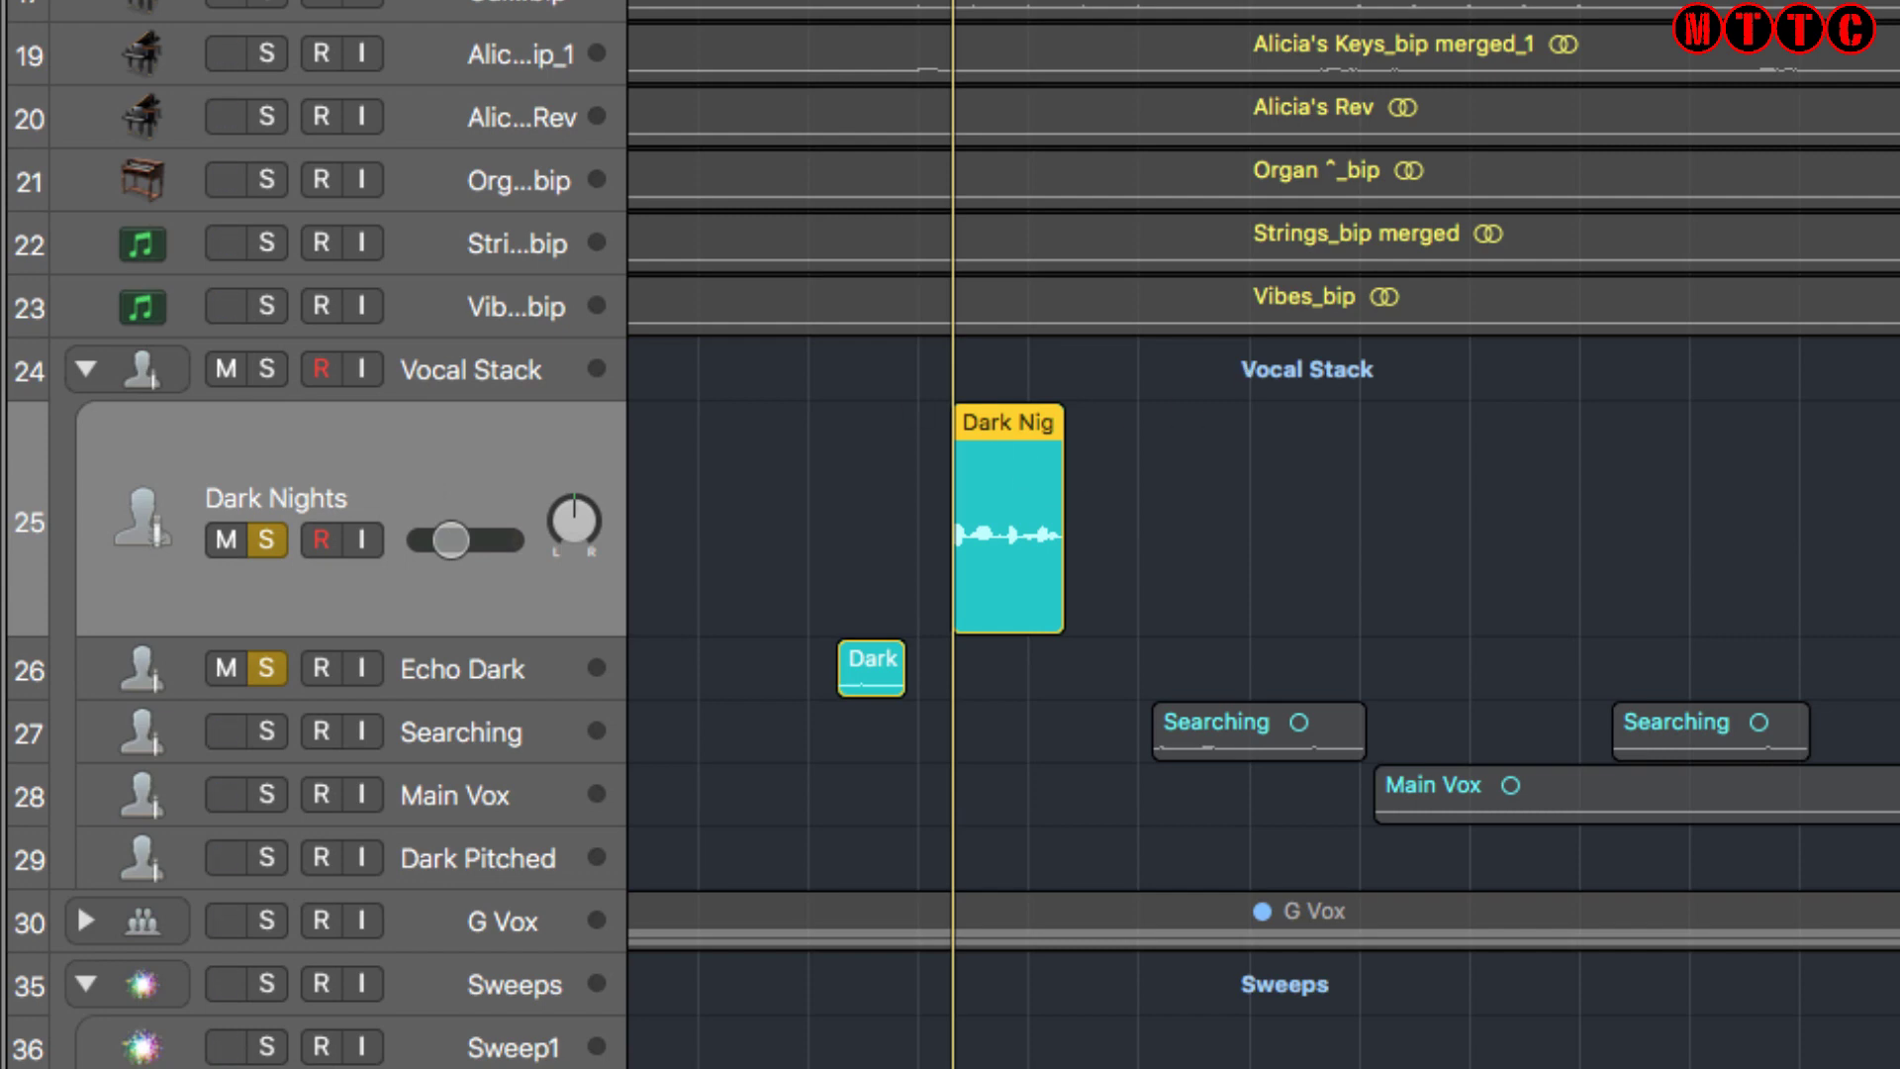
key("super+d")
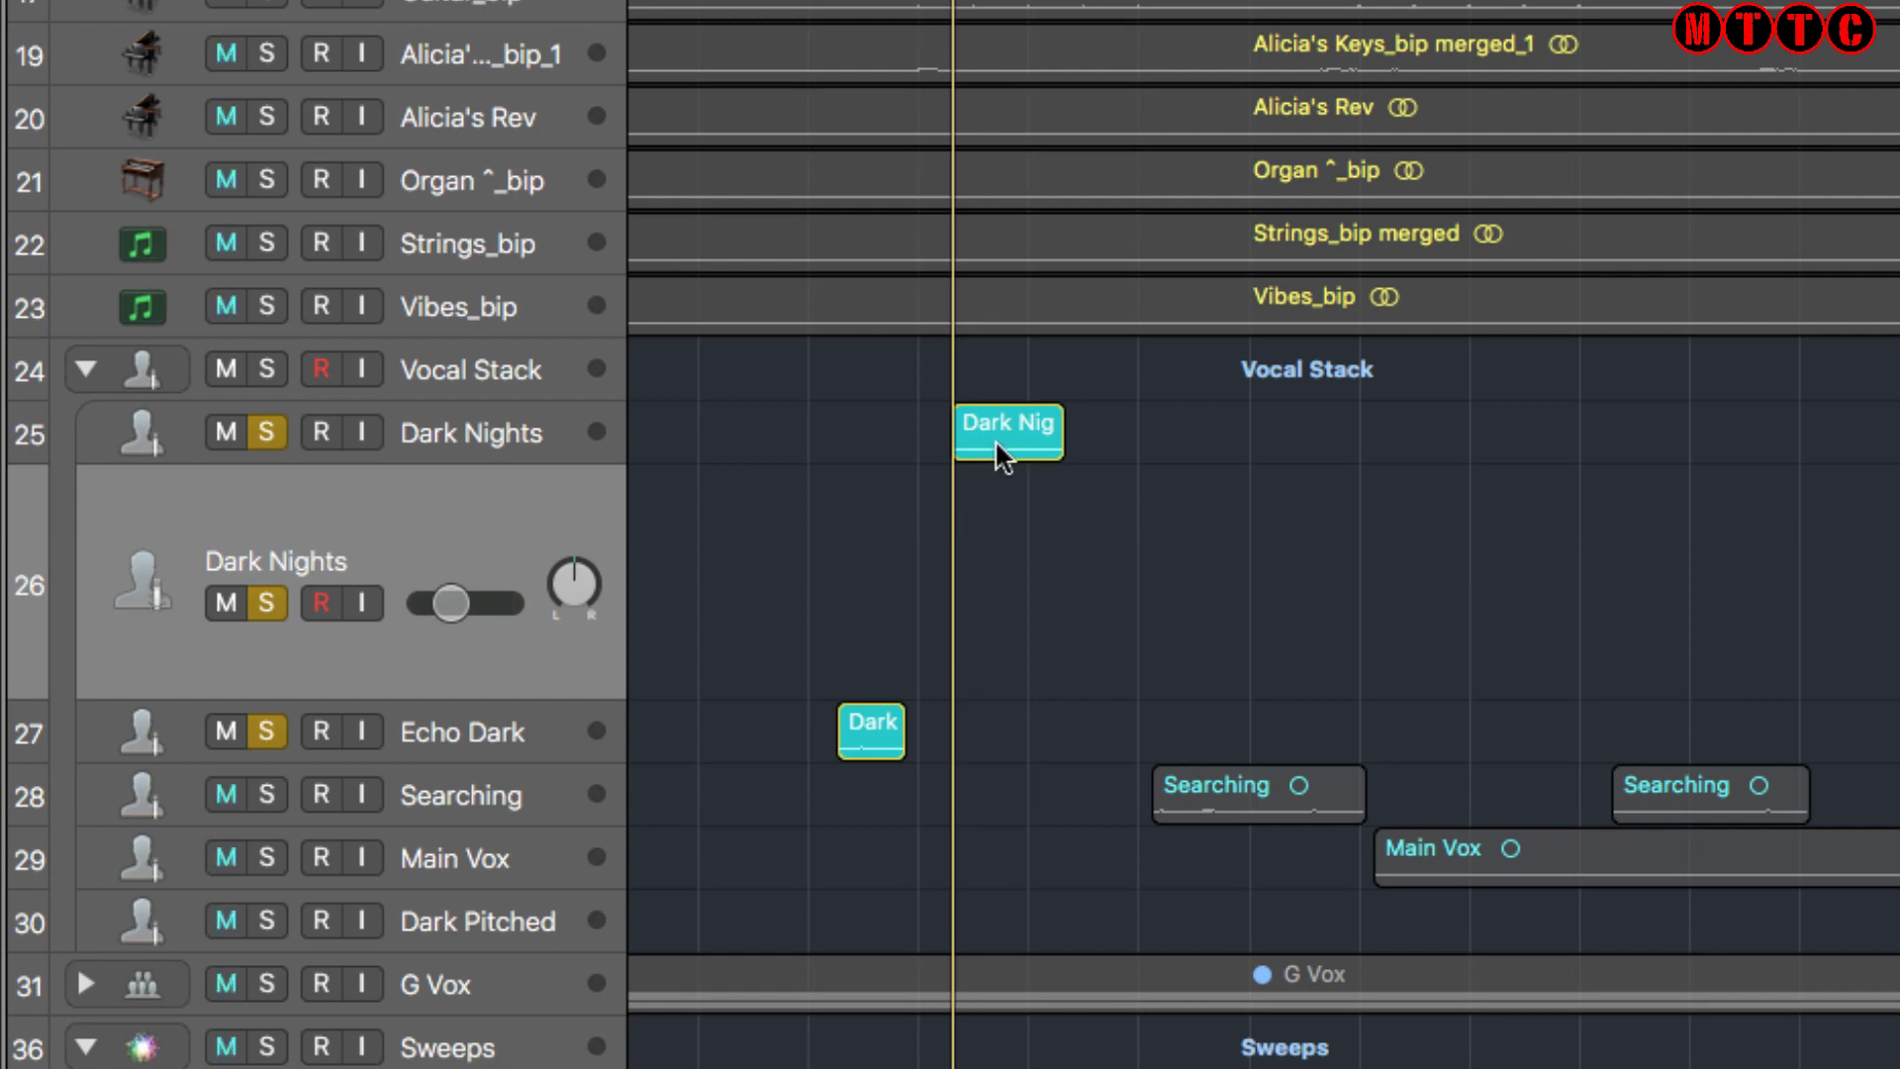
left_click_drag(995, 437, 995, 500)
Trim the copied region to its first vocal phrase, then unsolo the original Dark Nights track and audition the result
key("super+Right")
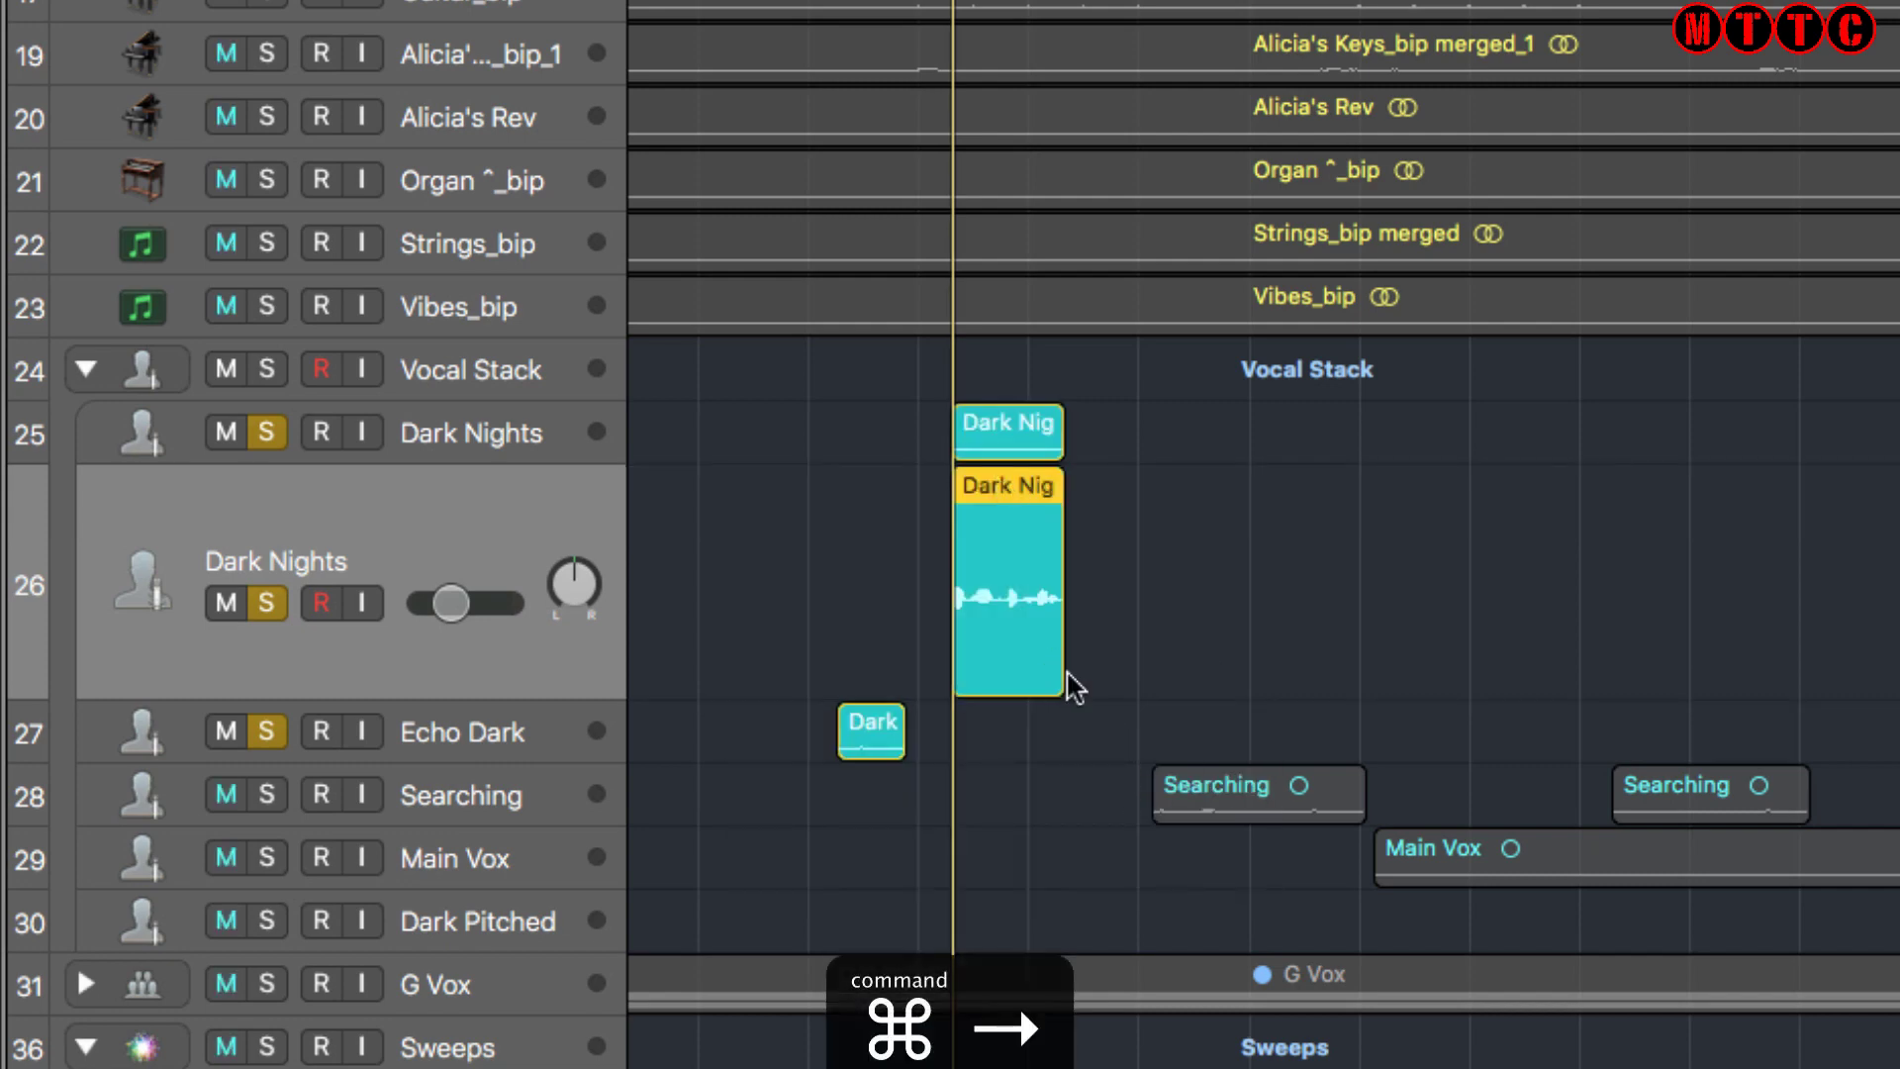
key("super+Right")
key("super+Right")
key("super+Right")
key("super+Right")
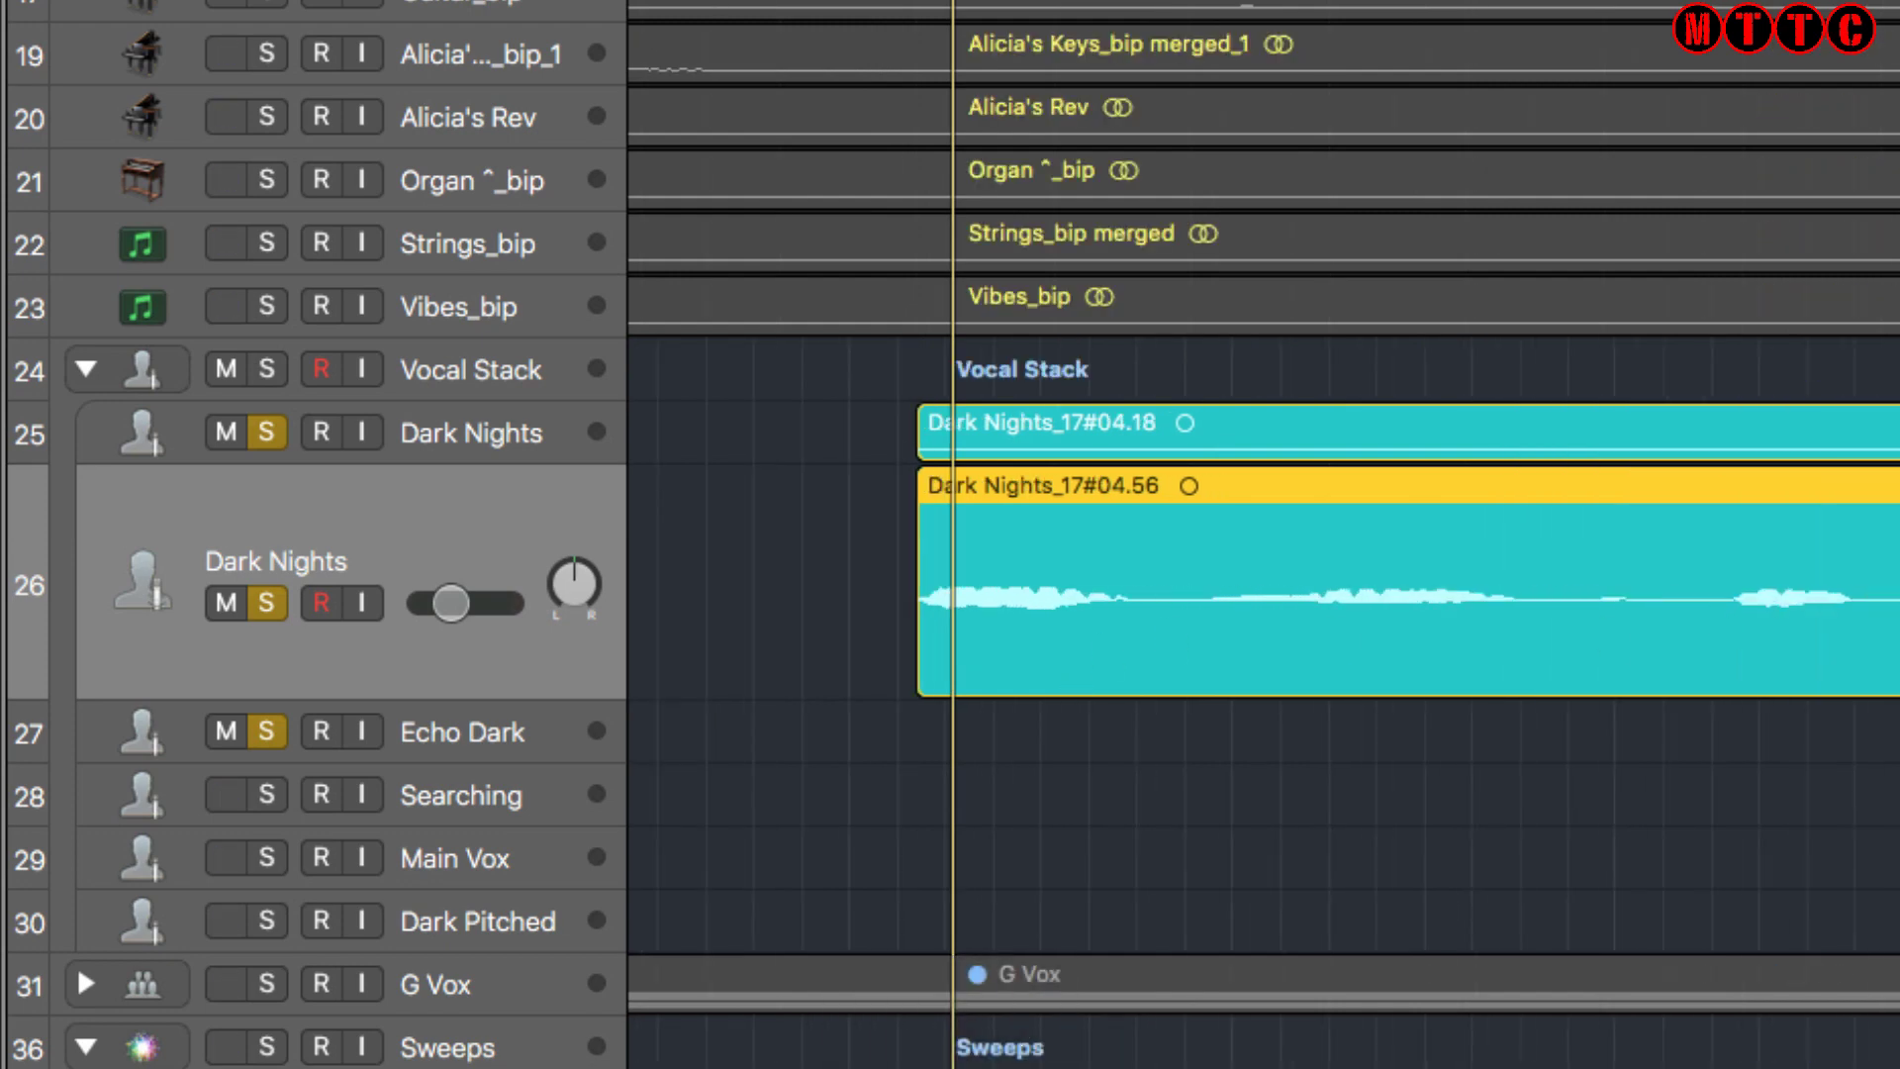
left_click_drag(1890, 683, 1182, 692)
left_click(263, 432)
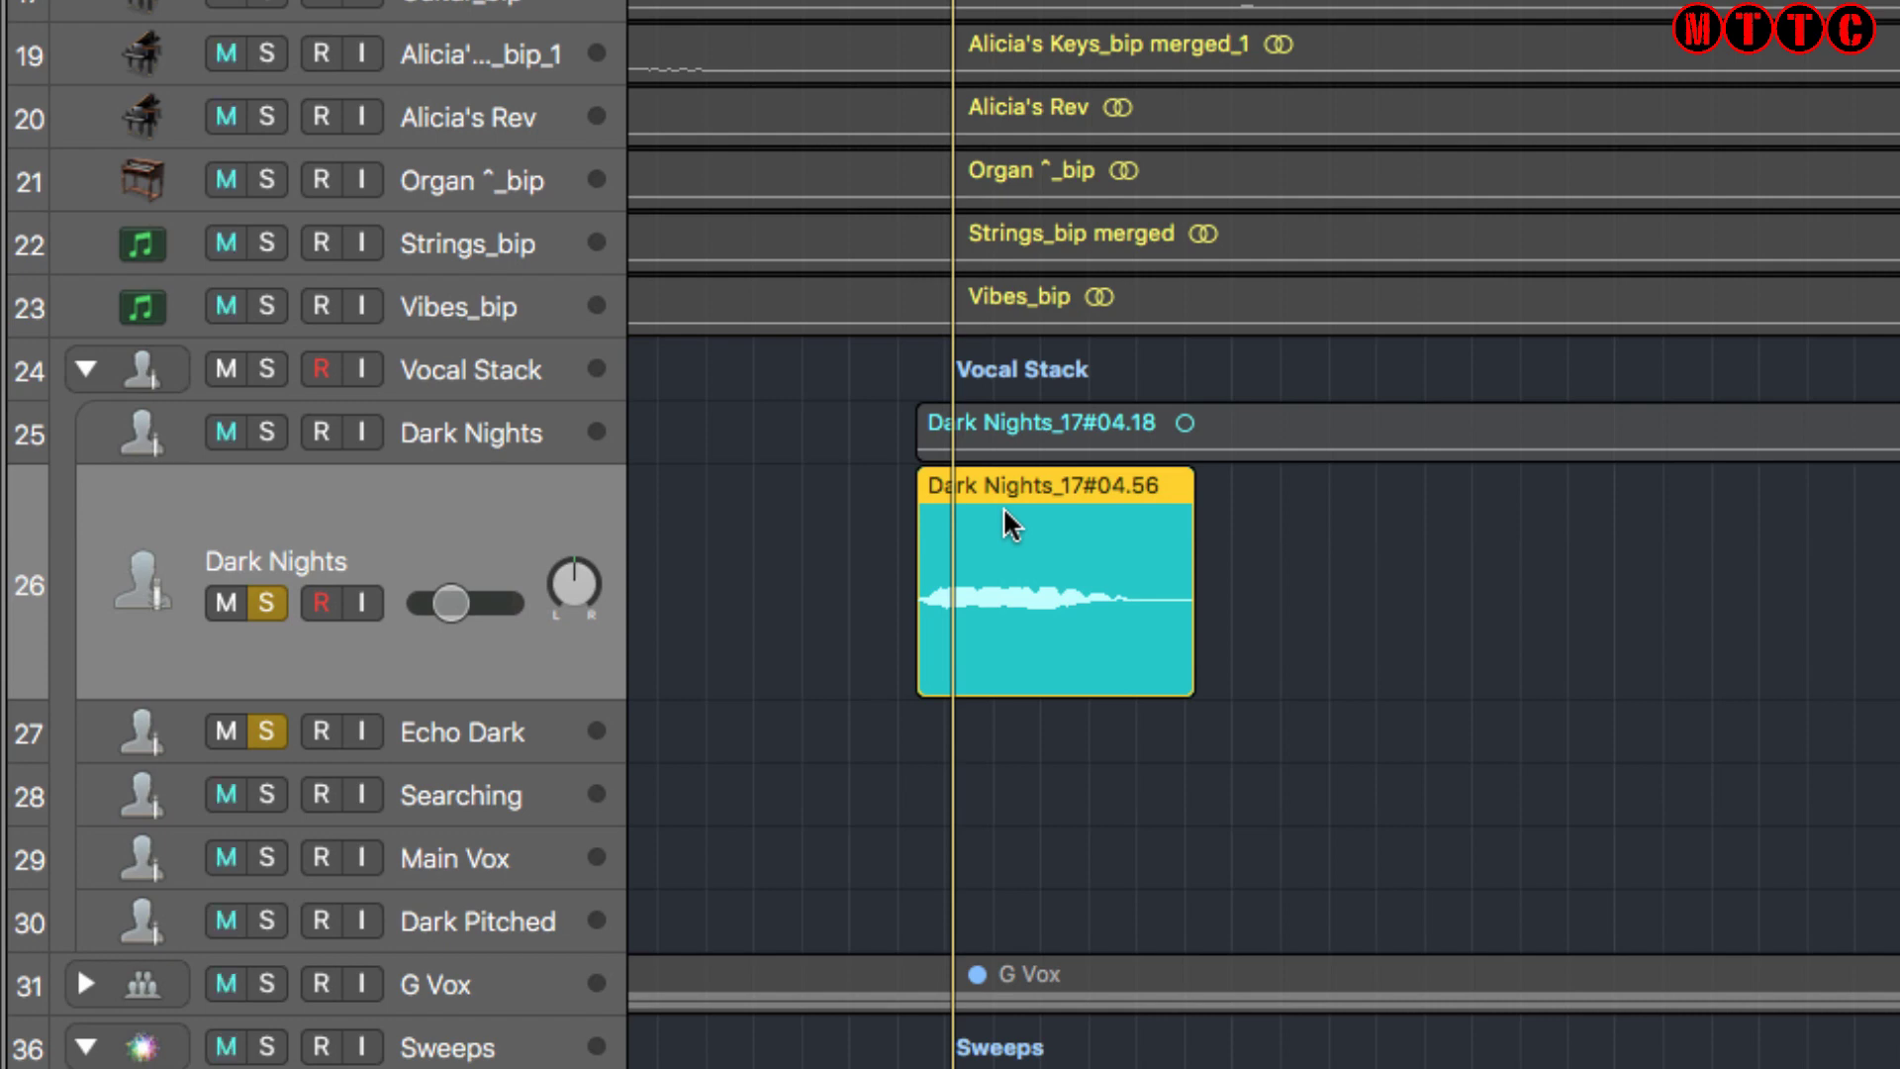
key("space")
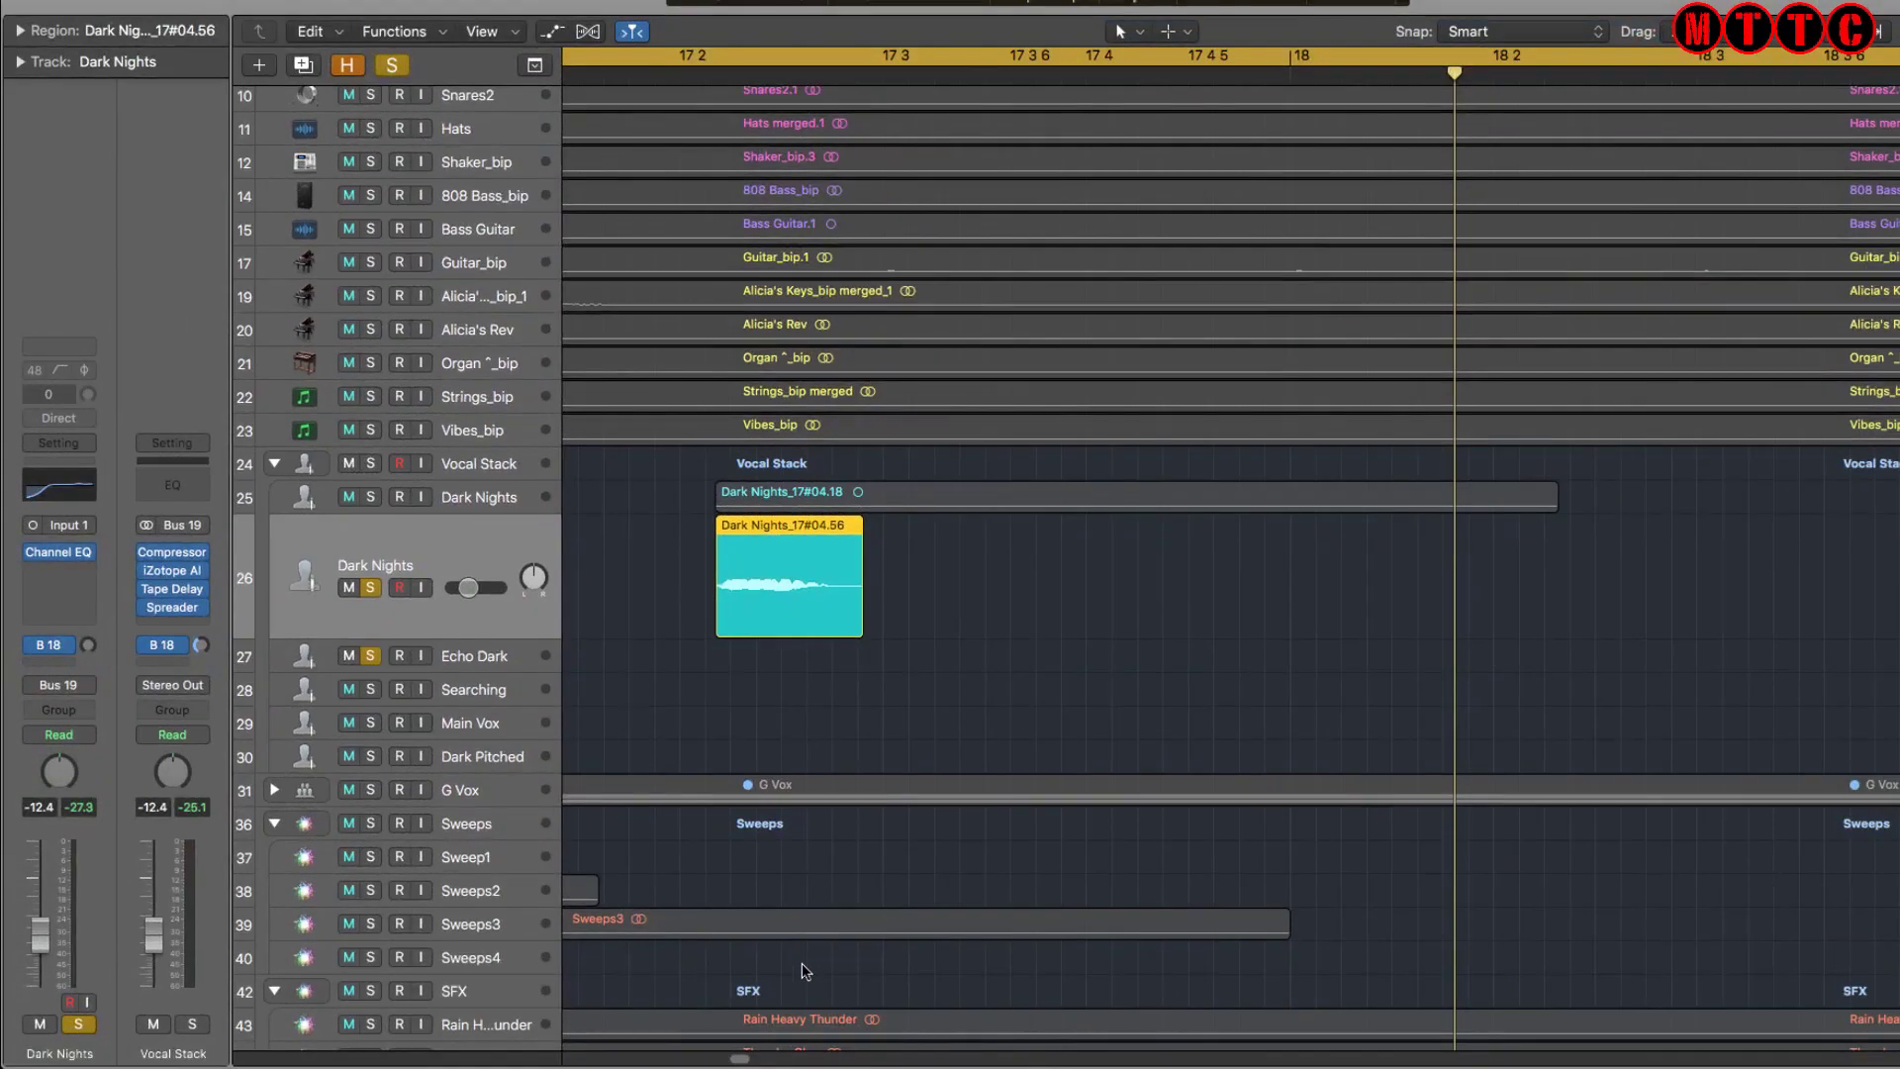
Move the trimmed region back to about bar 16 beat 2, aligning its start with the Echo Dark region
scroll(745, 1059, "left", 5)
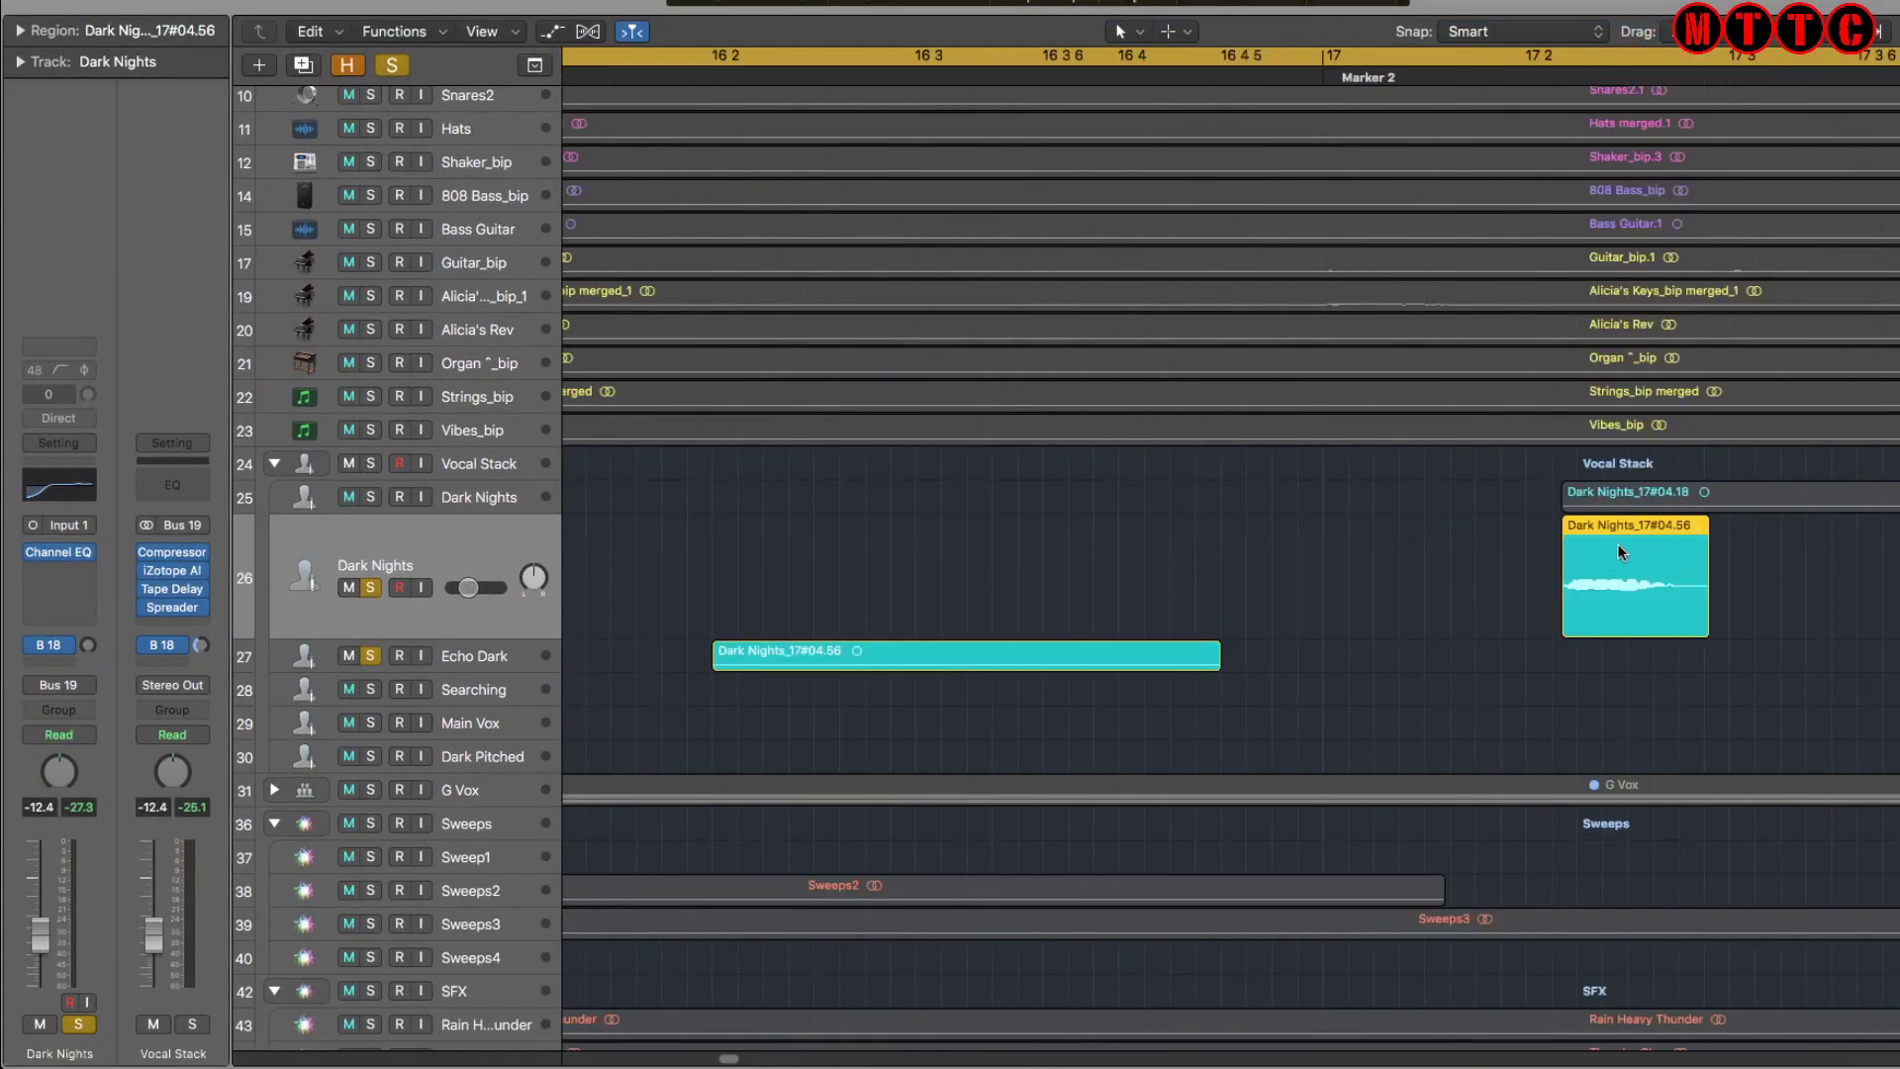
left_click_drag(1617, 543, 770, 562)
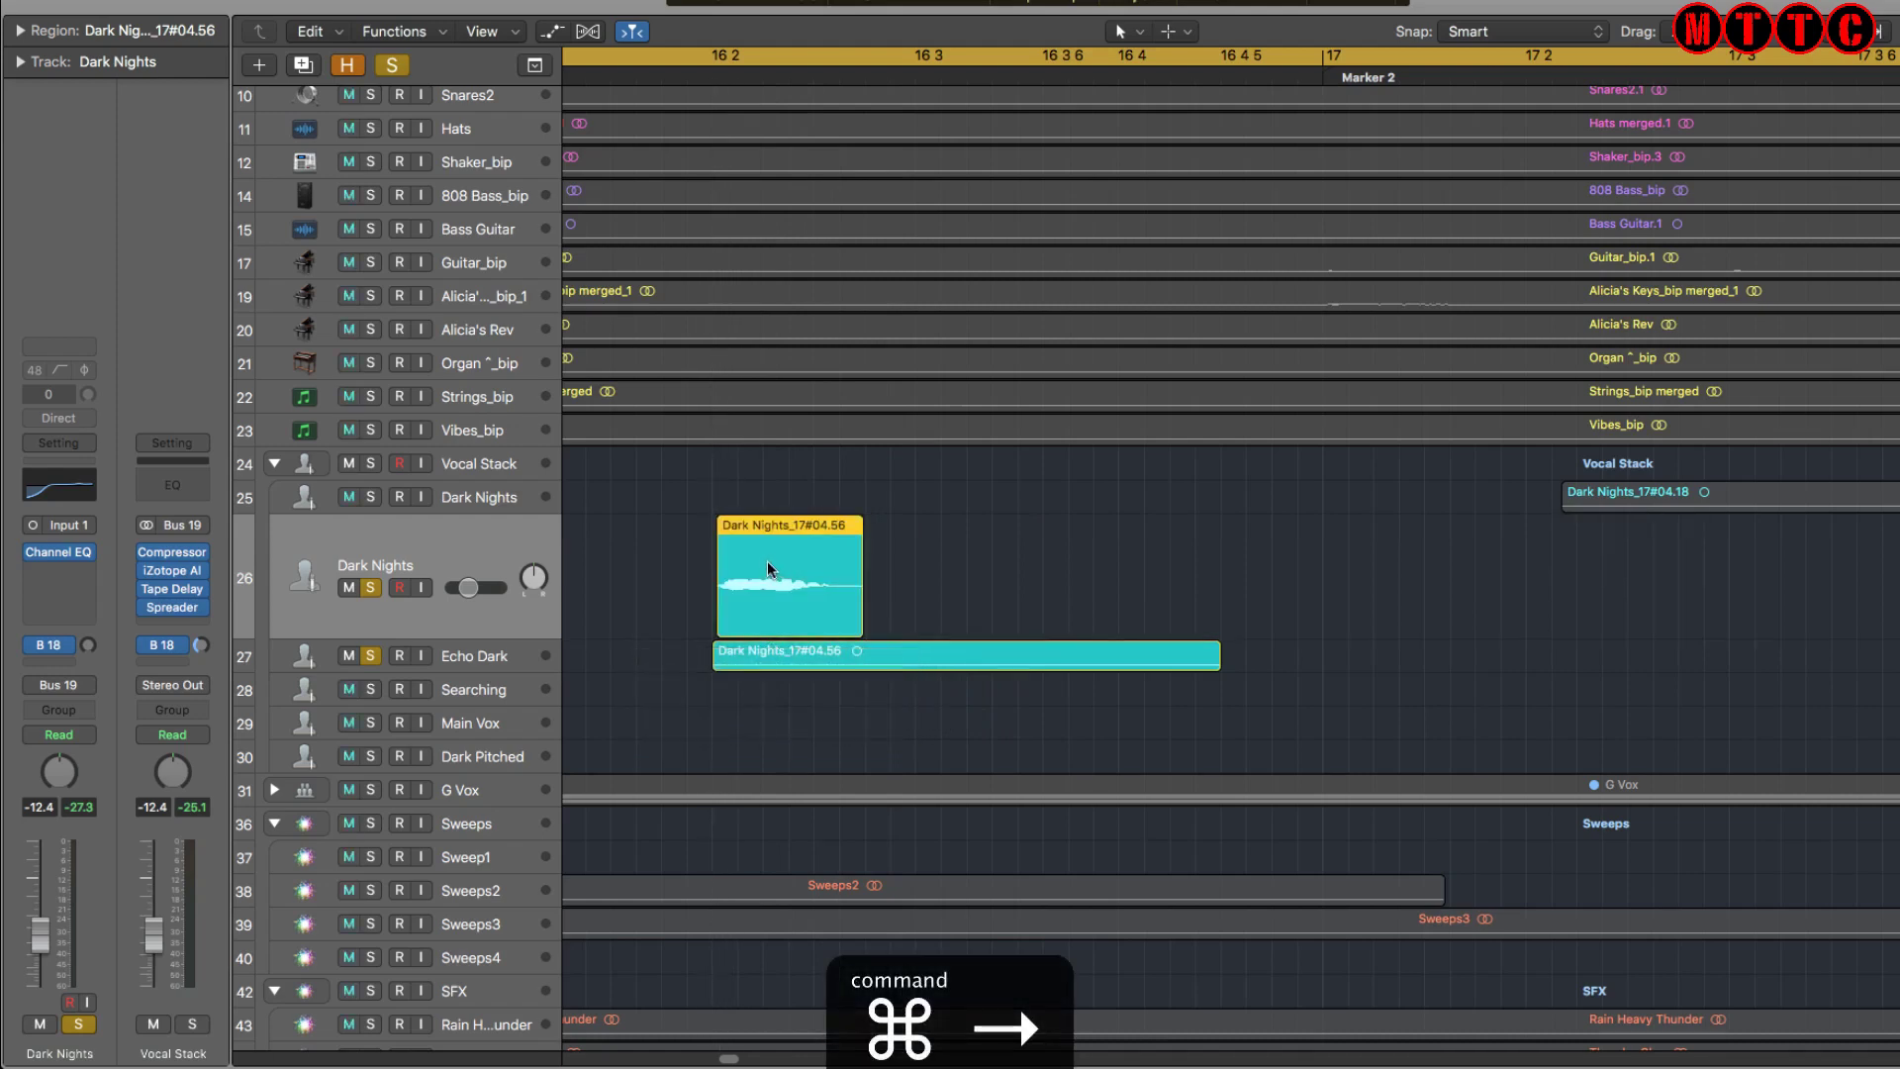
key("super+Right")
key("super+Right")
key("super+Right")
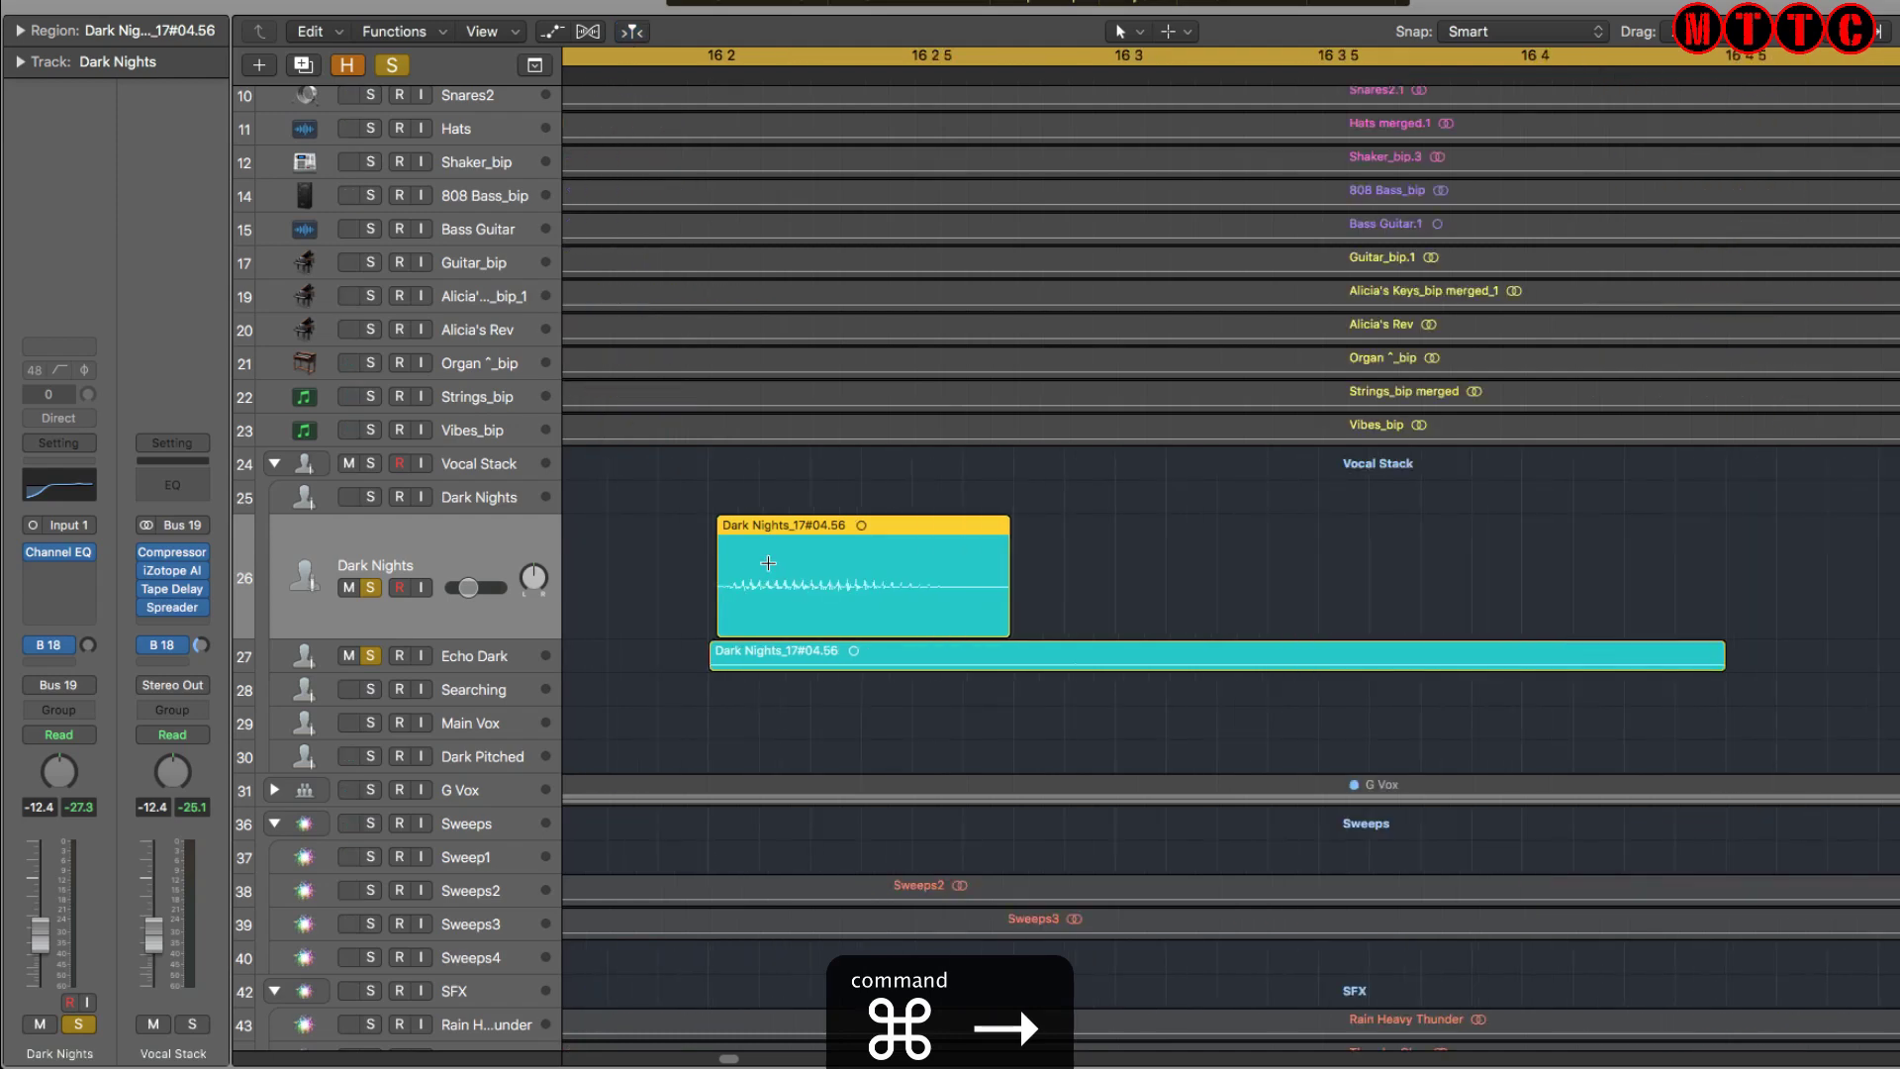
left_click_drag(740, 546, 690, 544)
key("super+Left")
key("super+Left")
key("super+Left")
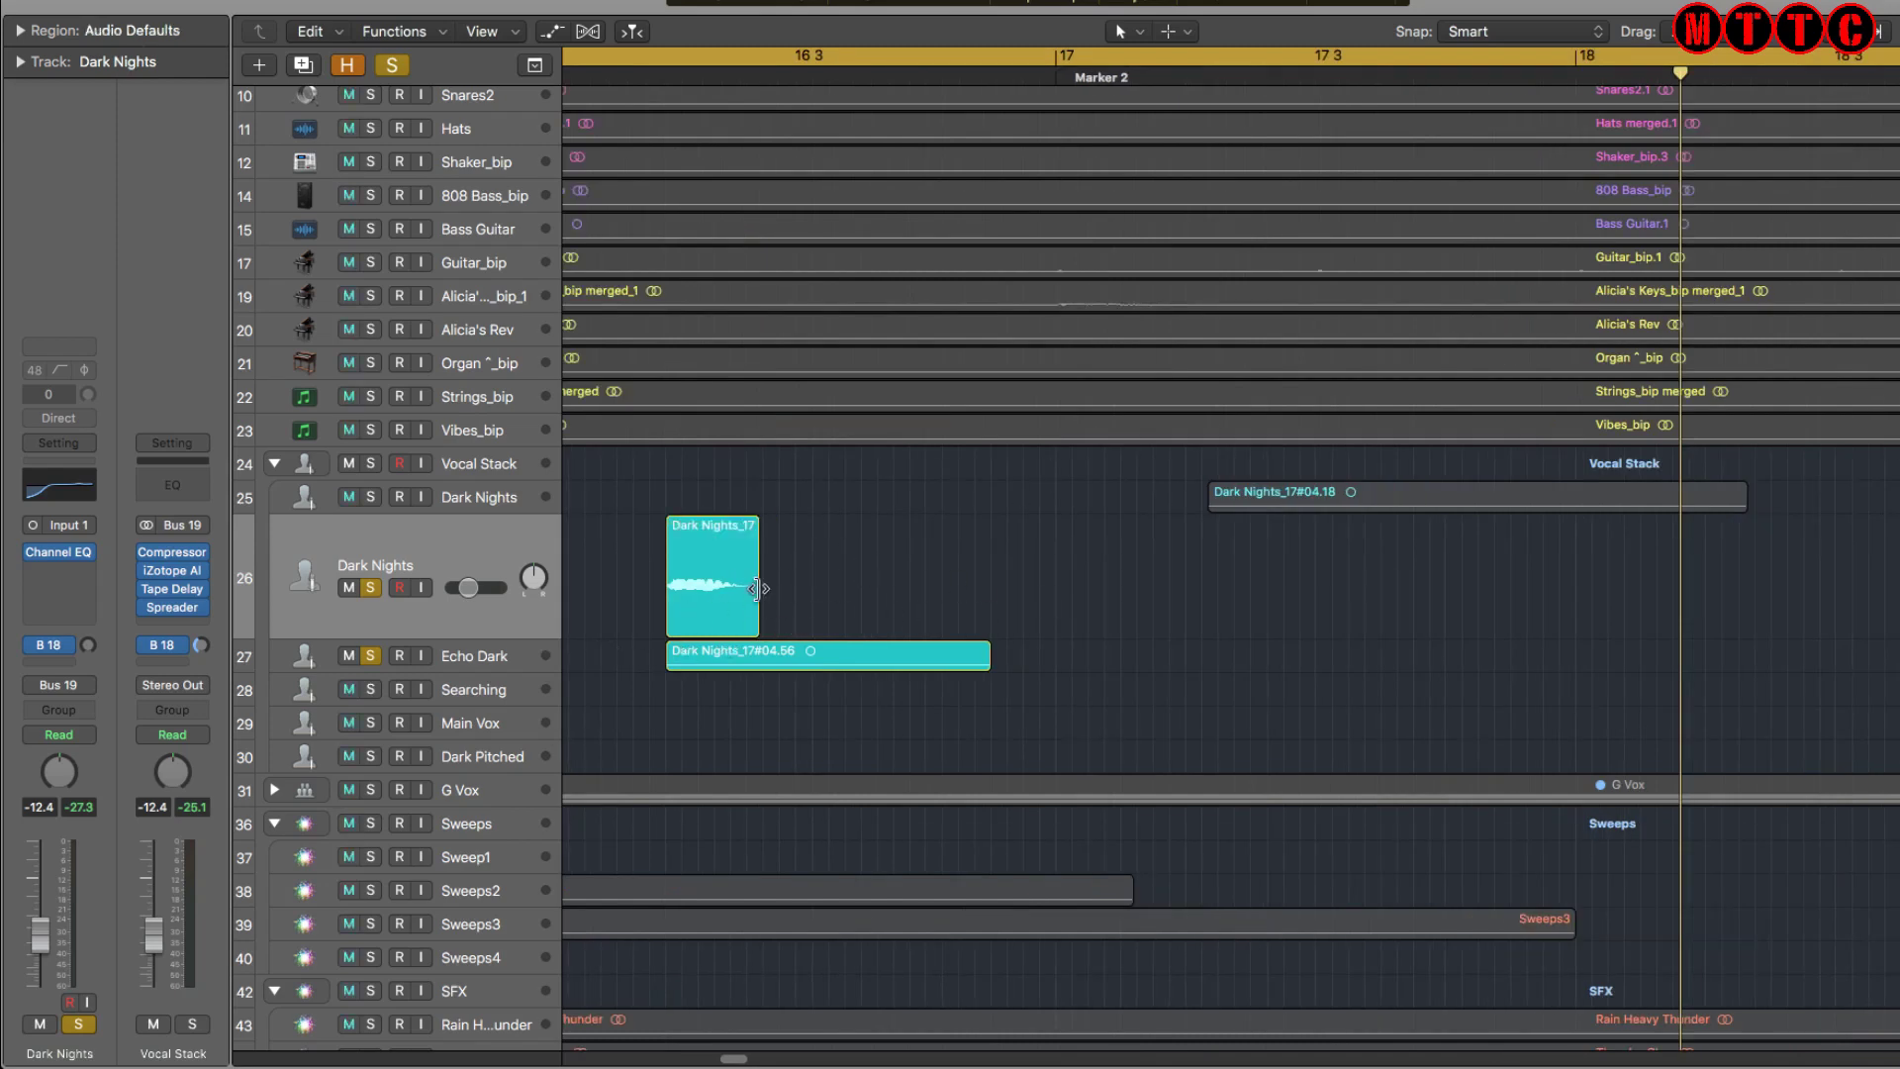
Unsolo the Echo Dark track and time-stretch the trimmed Dark Nights region to end just before bar 17, auditioning it before and after
left_click(707, 593)
left_click(371, 656)
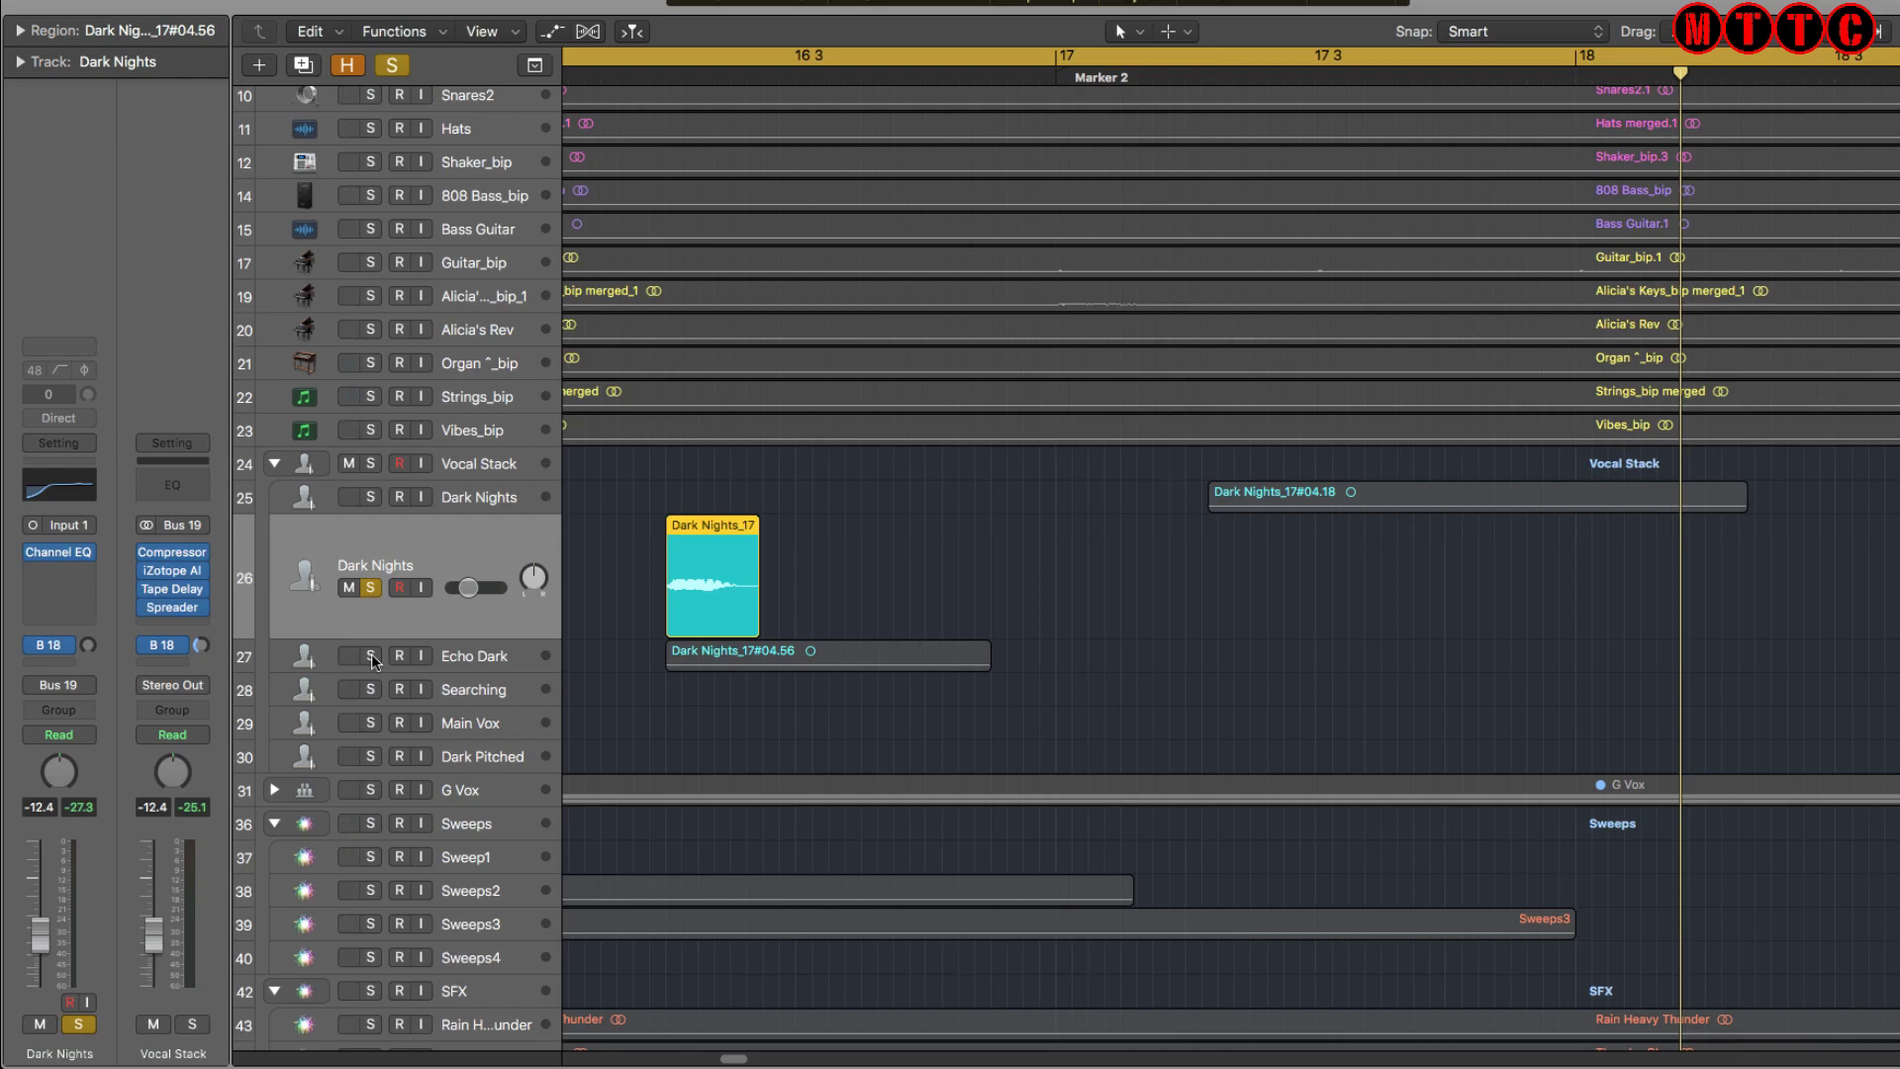
key("space")
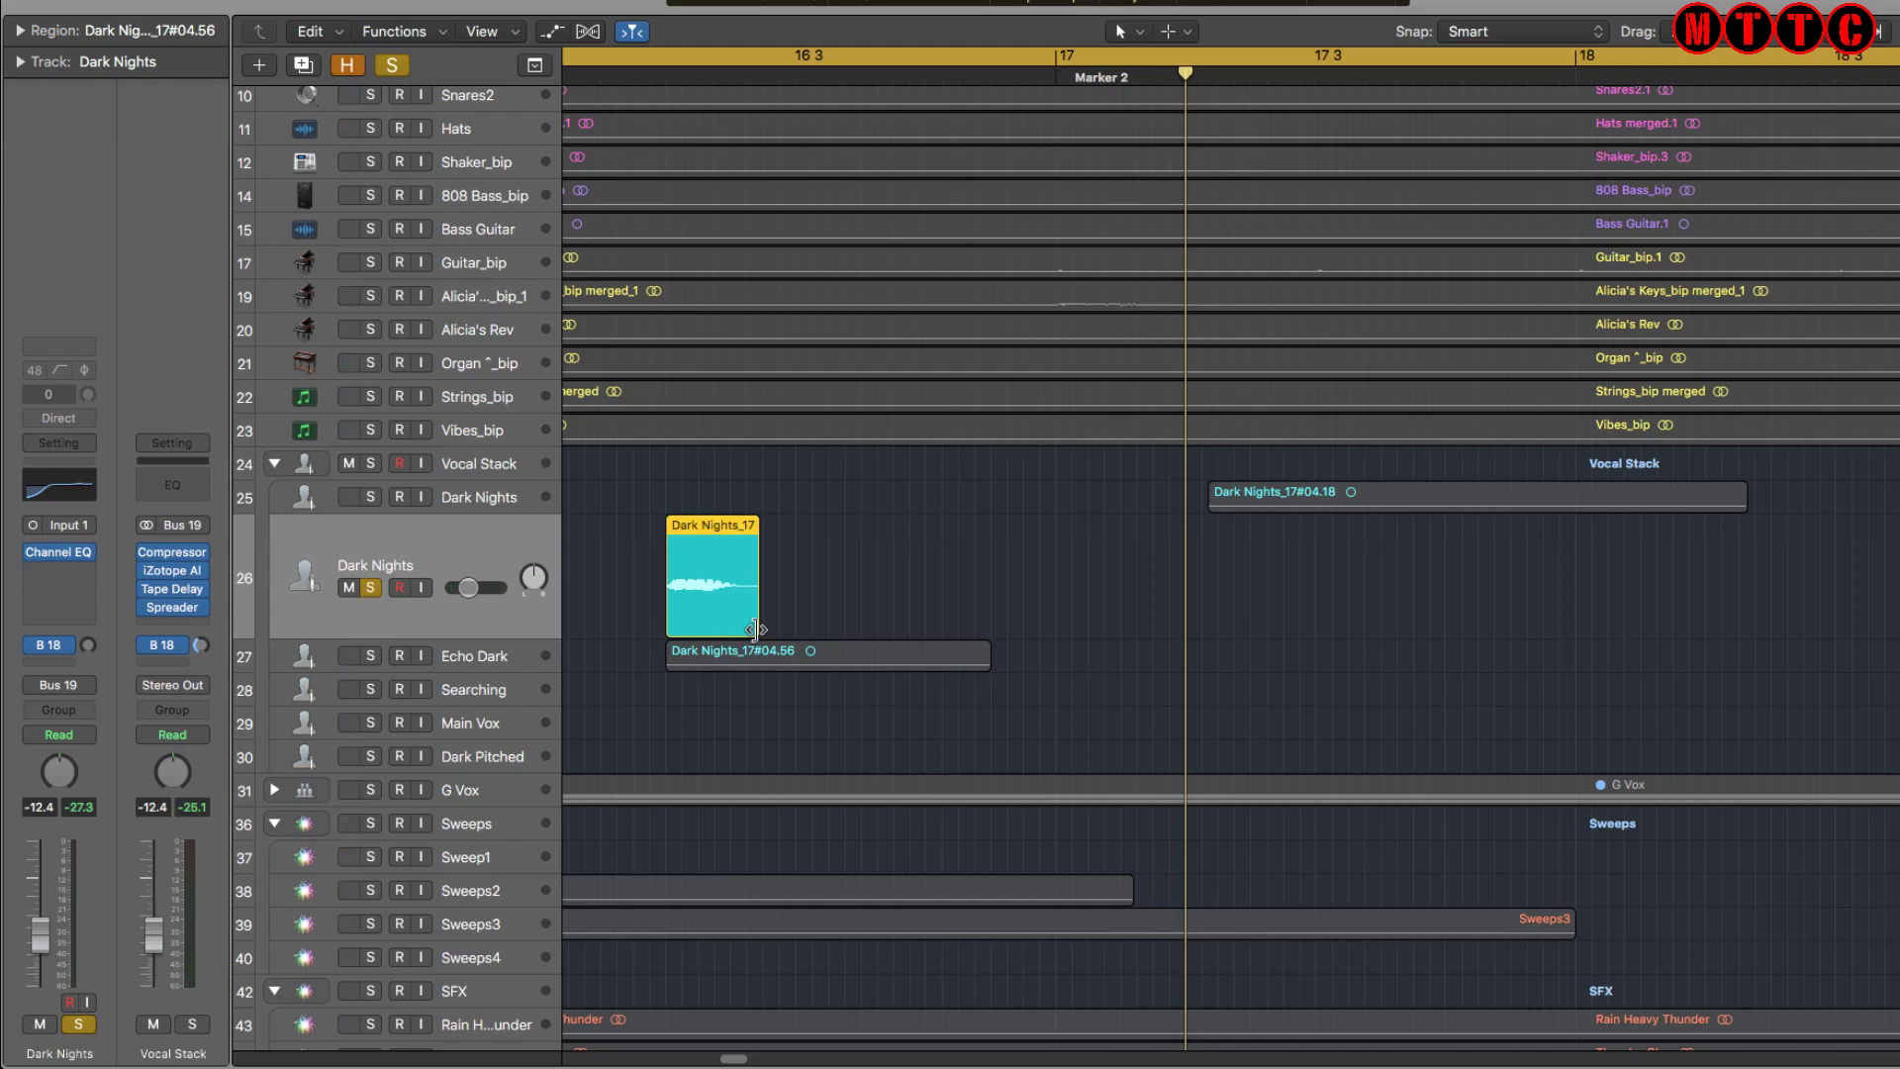
left_click_drag(757, 629, 1165, 637)
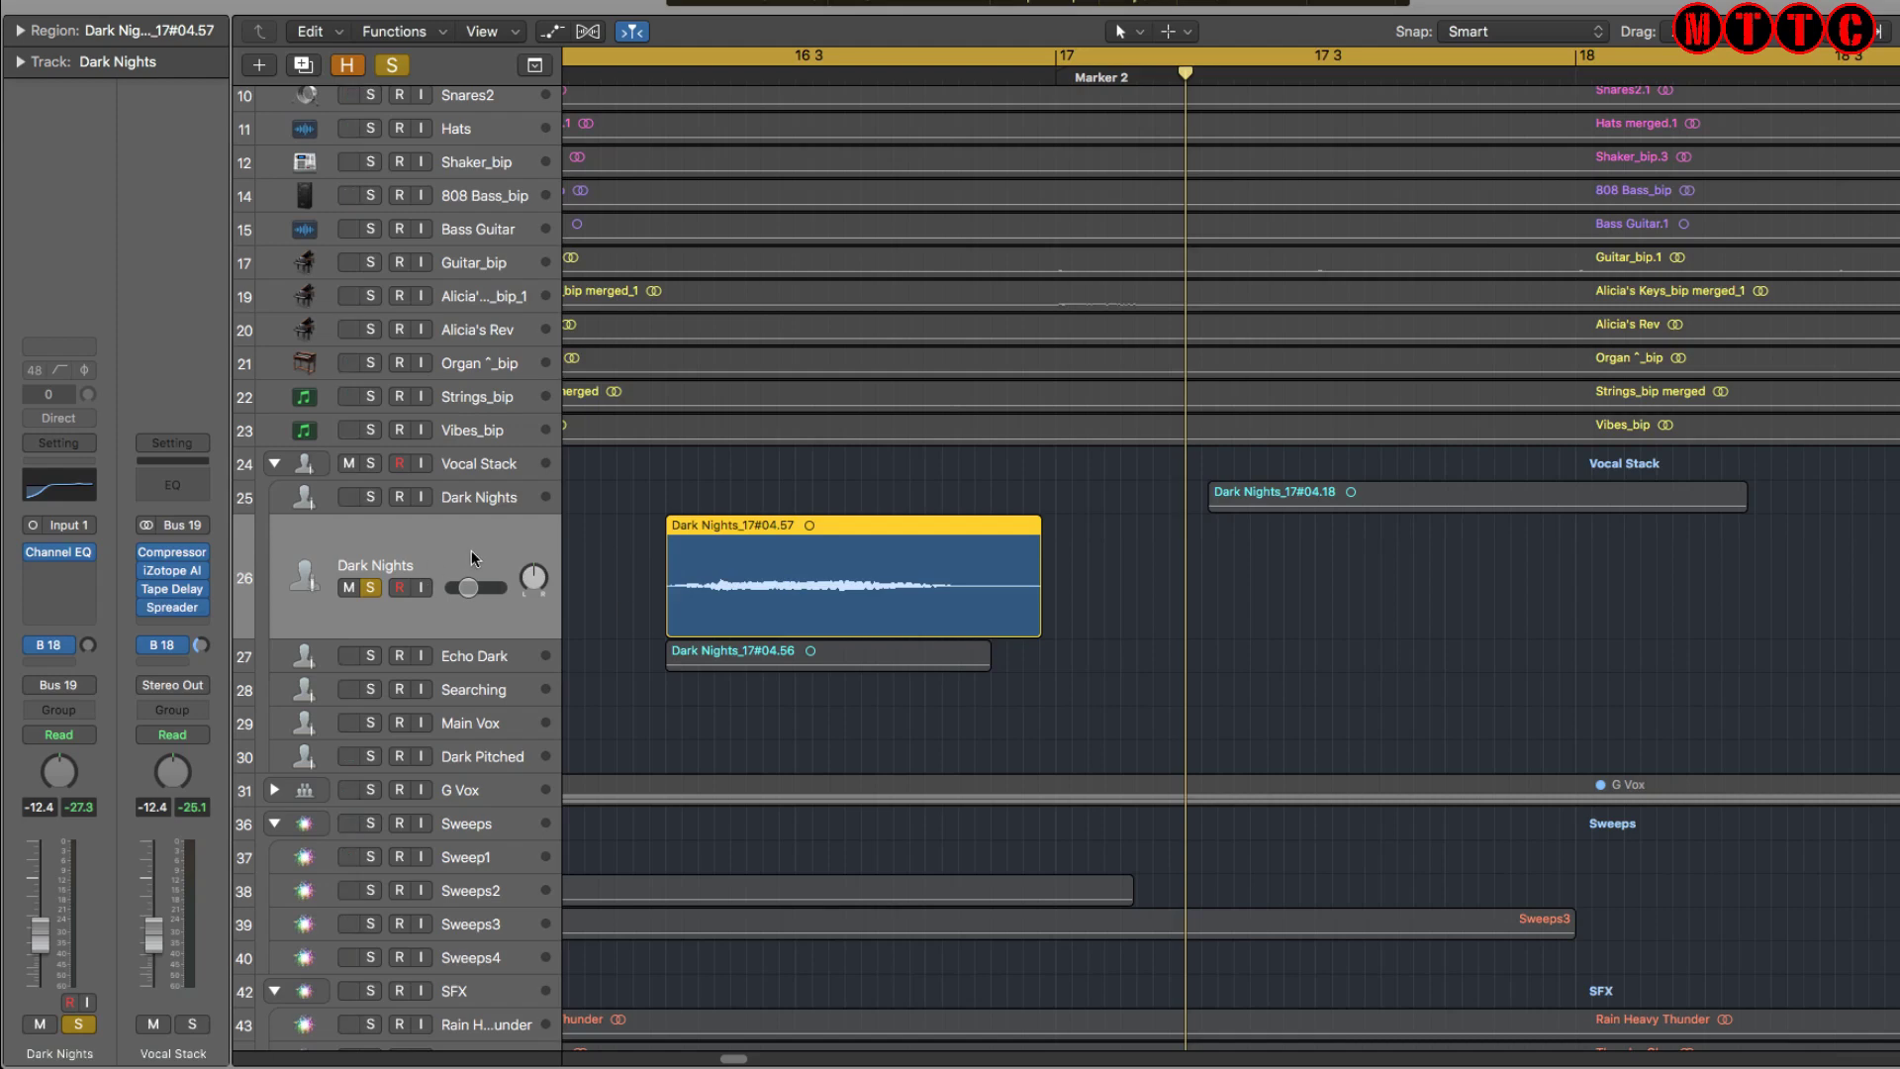
key("shift+Return")
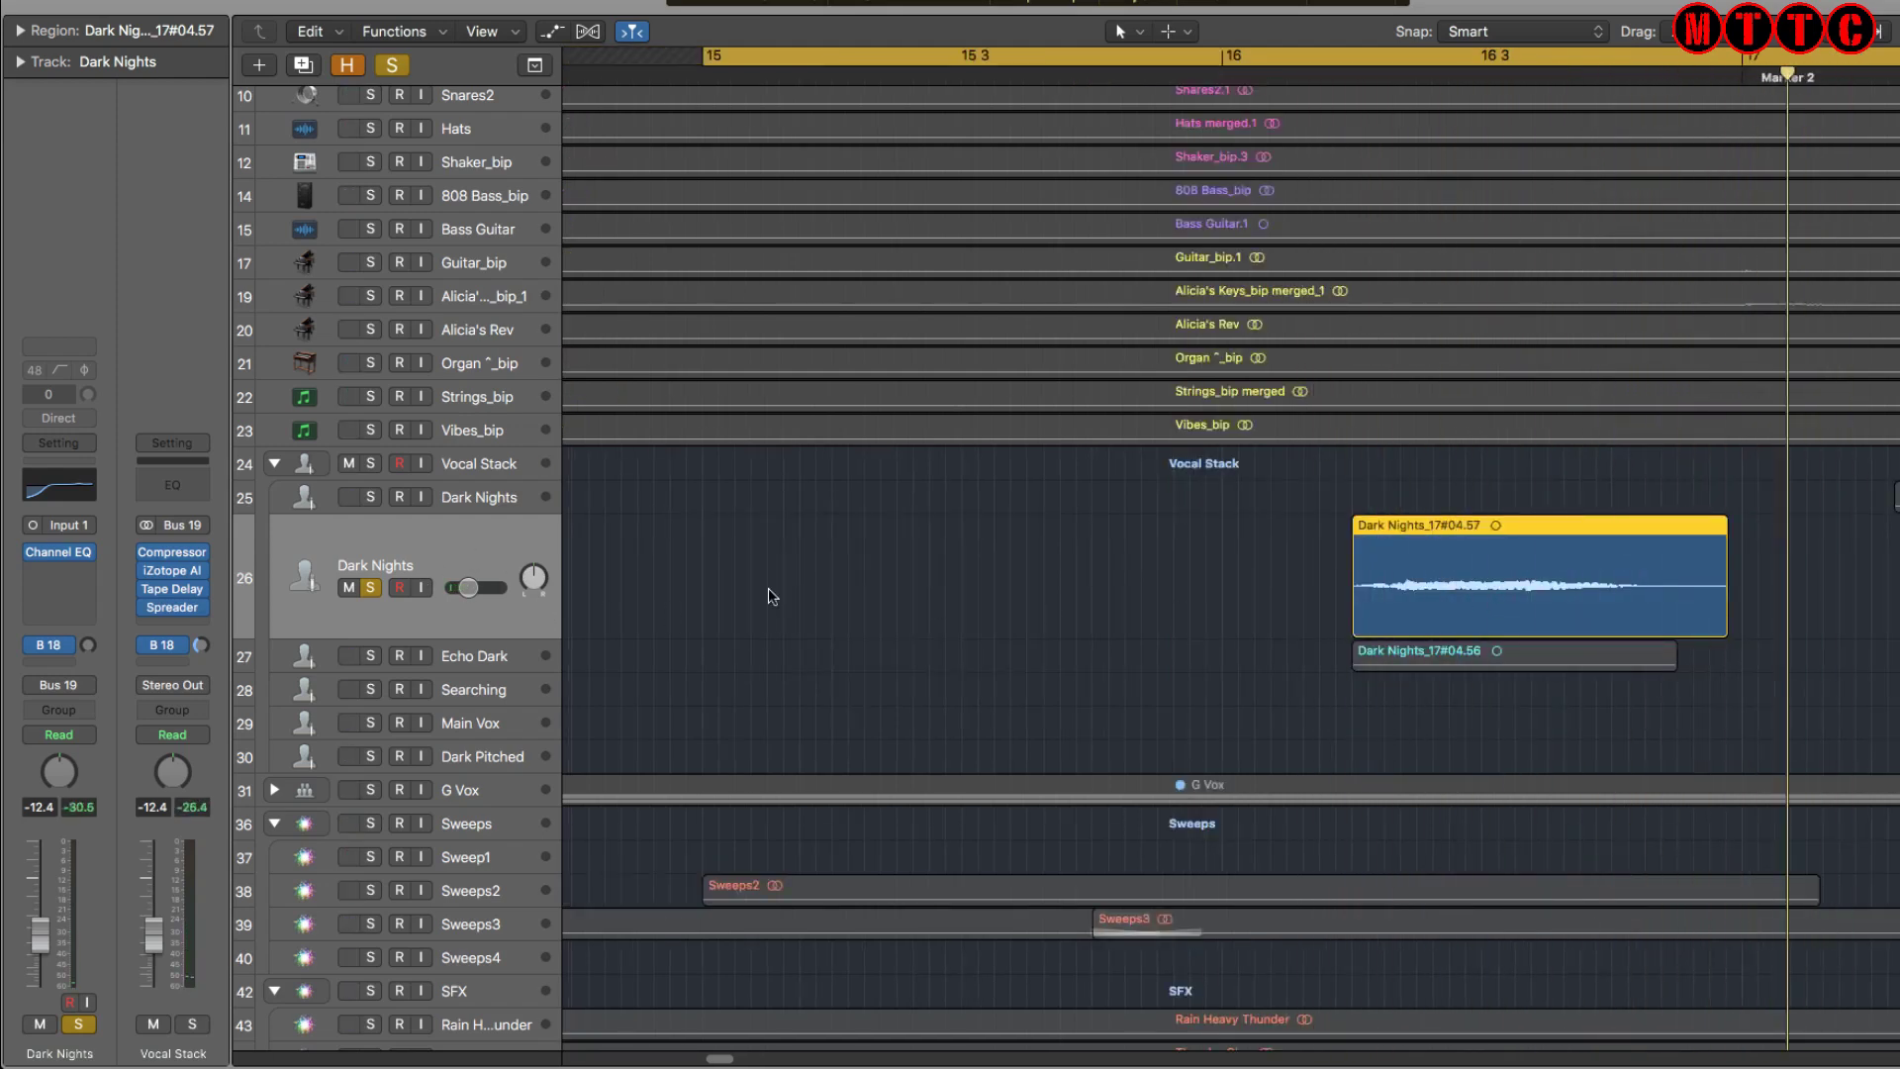
Select the Echo Dark track, then unsolo and mute the duplicate Dark Nights track
left_click(493, 657)
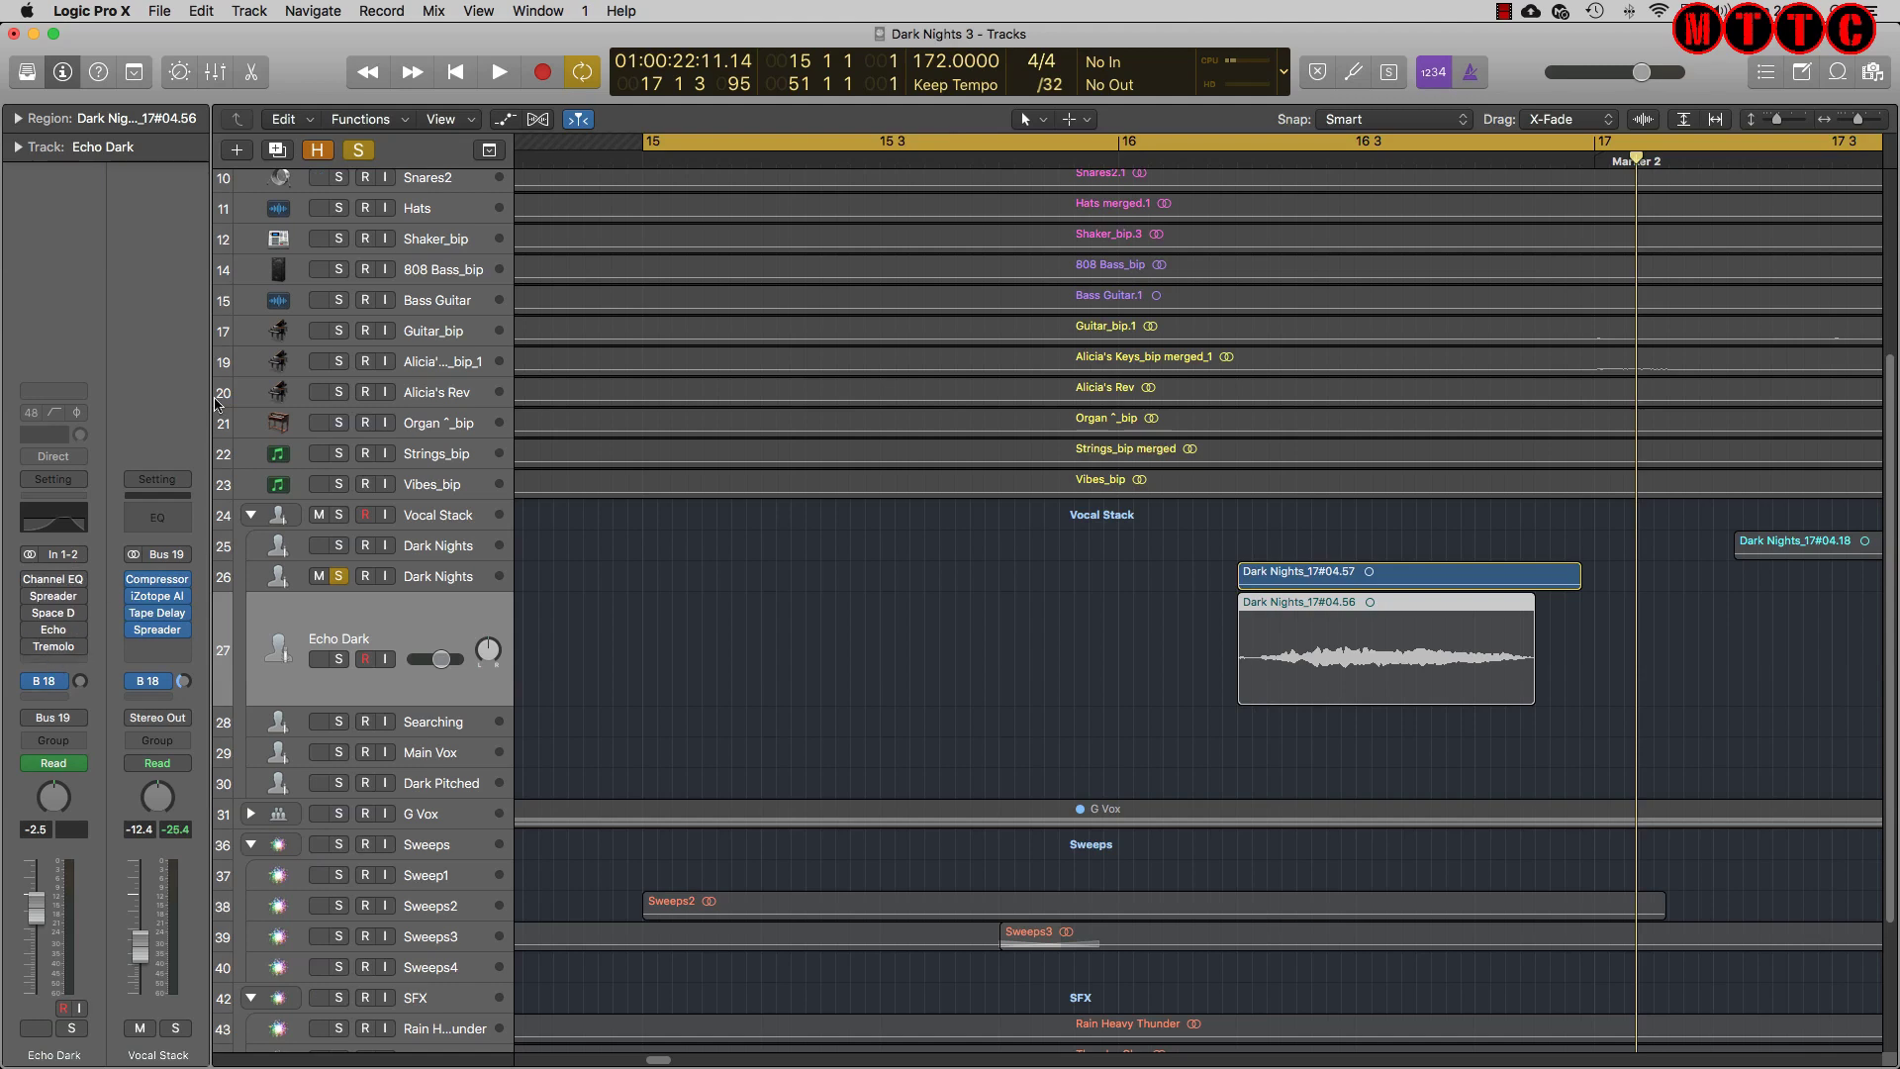
left_click(339, 576)
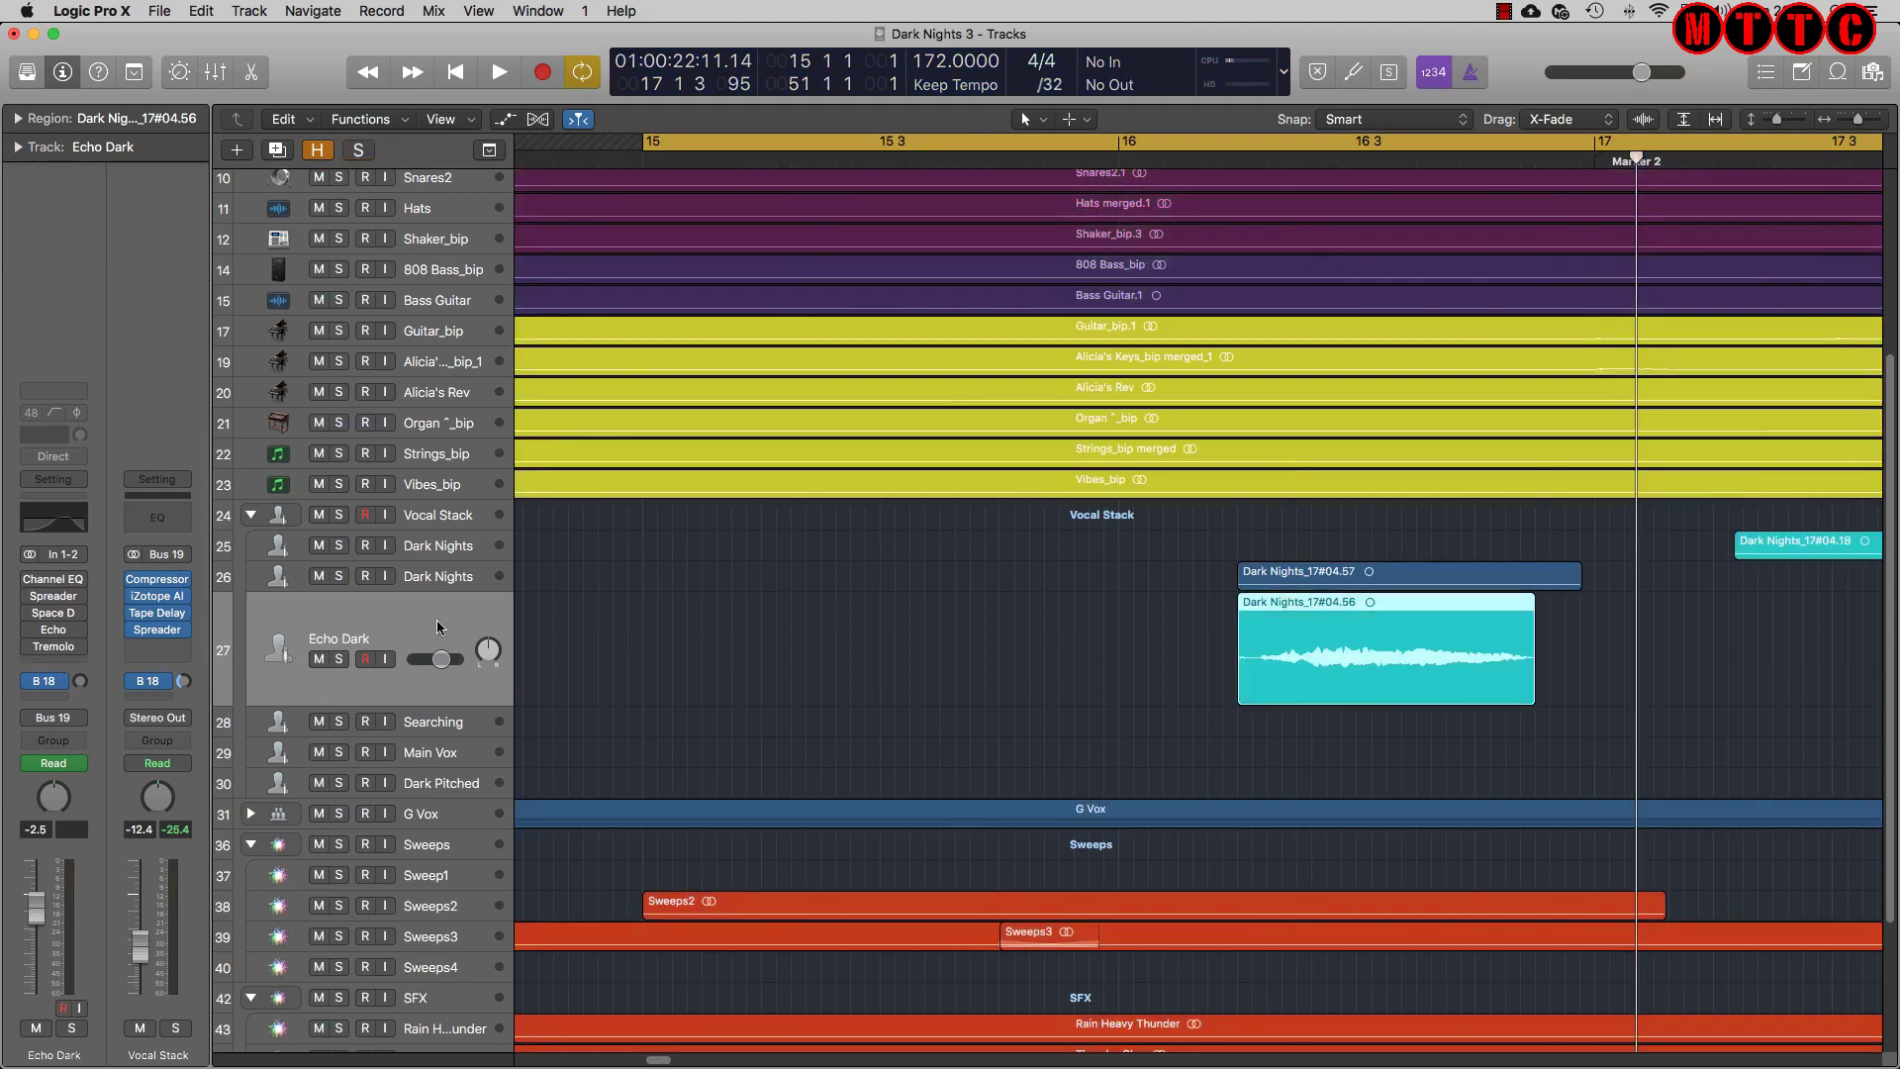
left_click(319, 577)
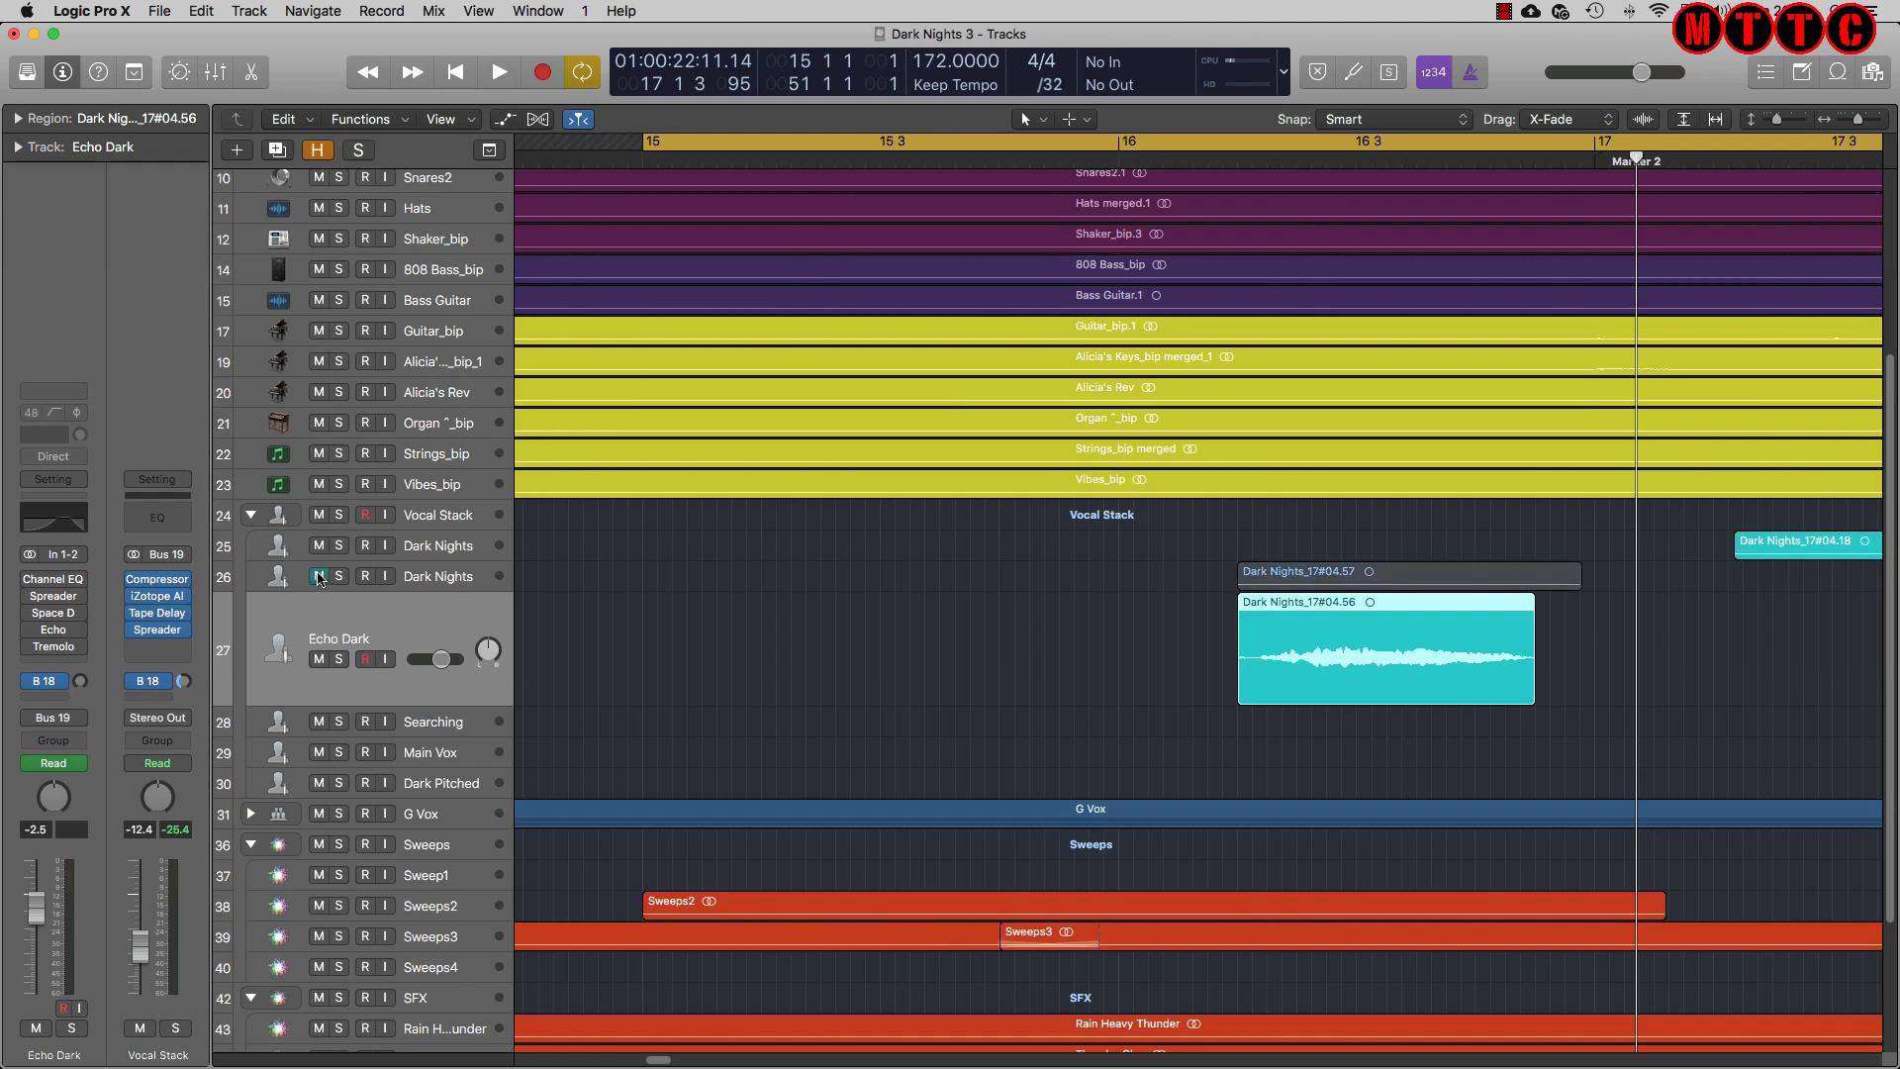
Turn on and open the Channel EQ on the Echo Dark track, then solo the track and play it
left_click(30, 579)
left_click(50, 527)
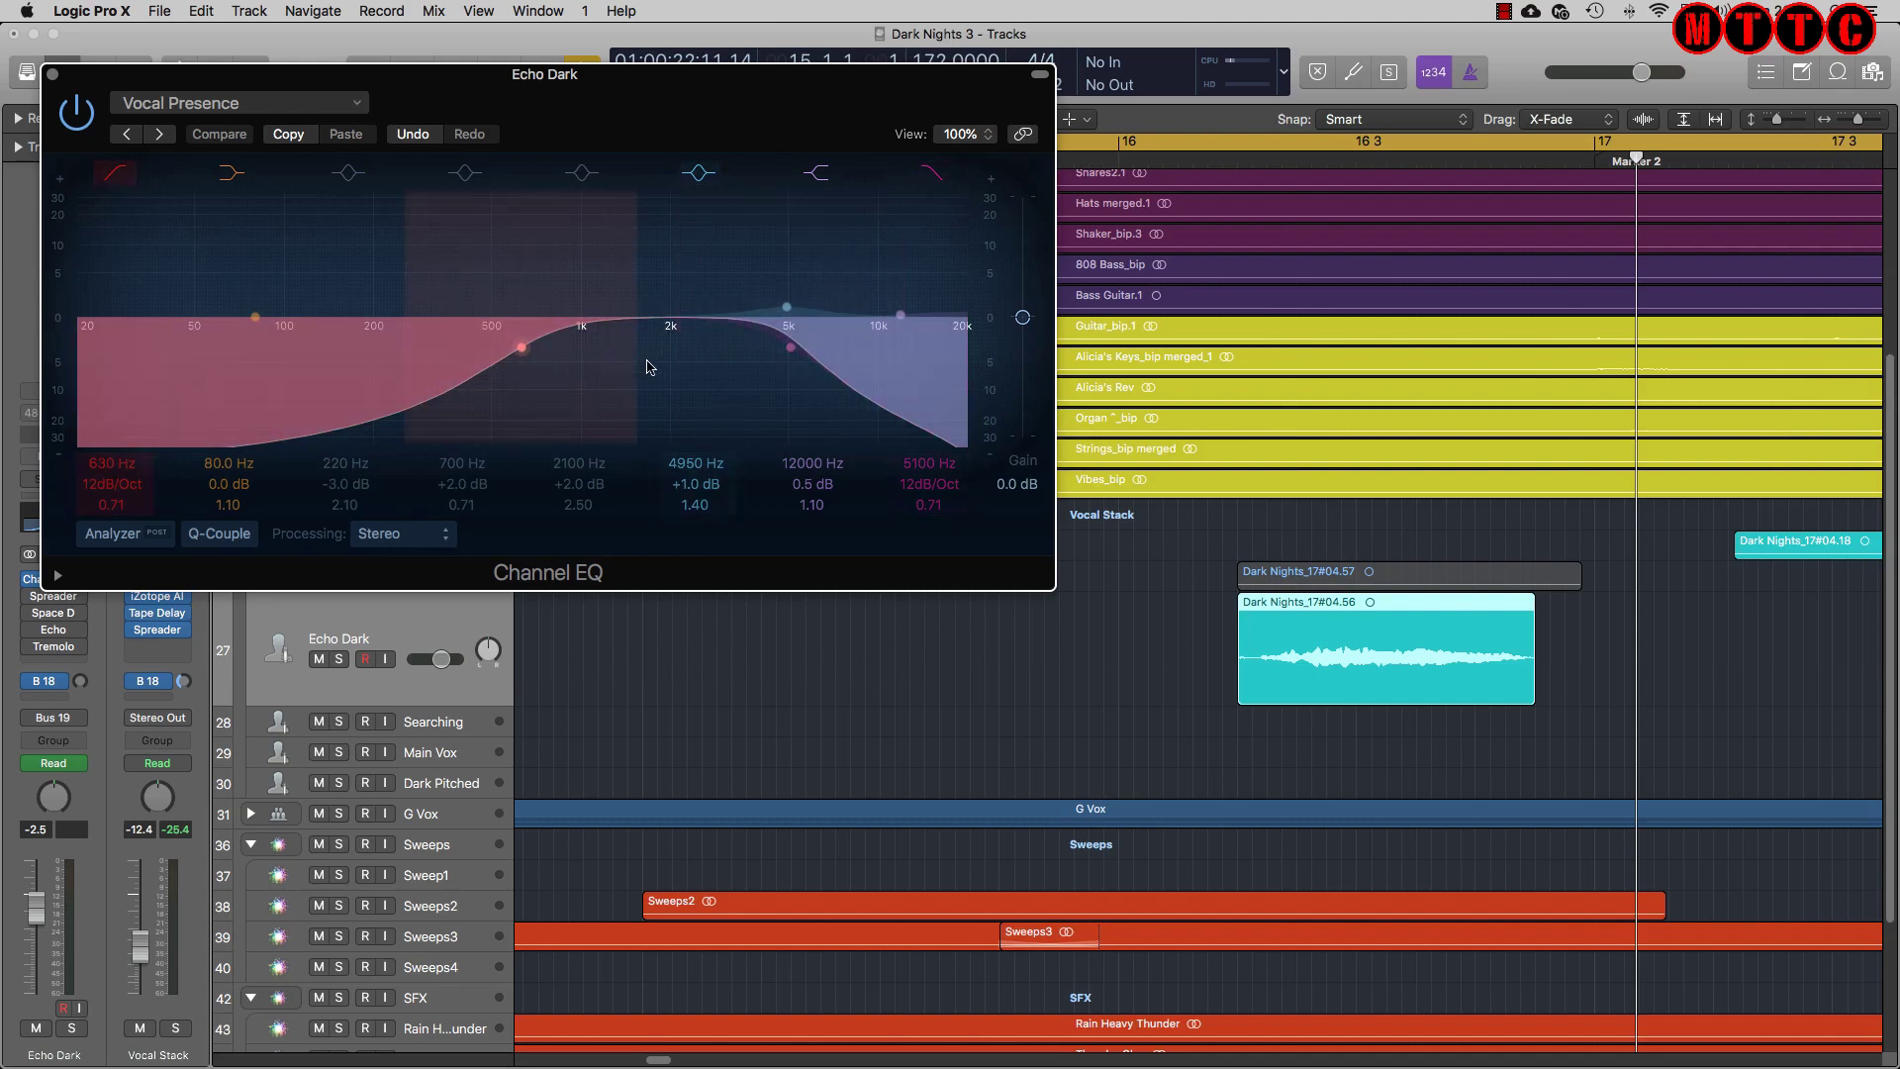
left_click(340, 659)
key("space")
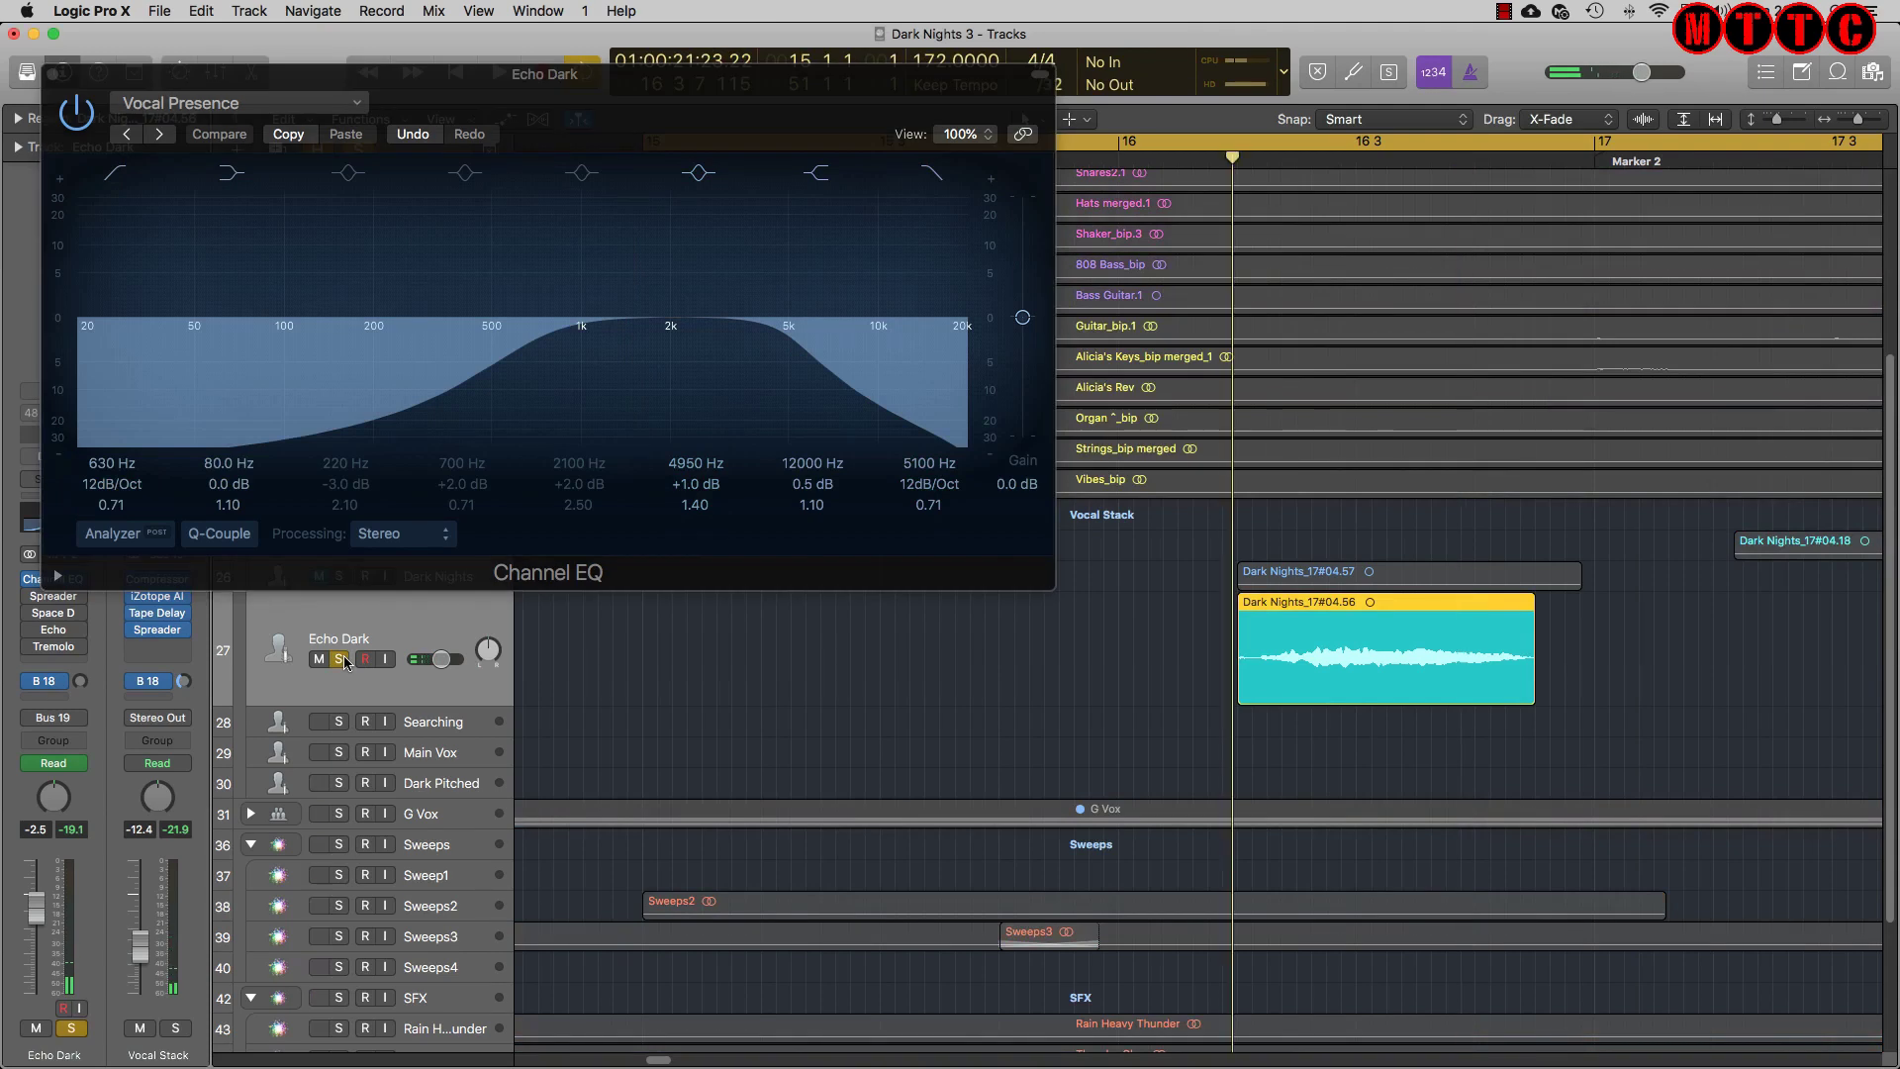
key("space")
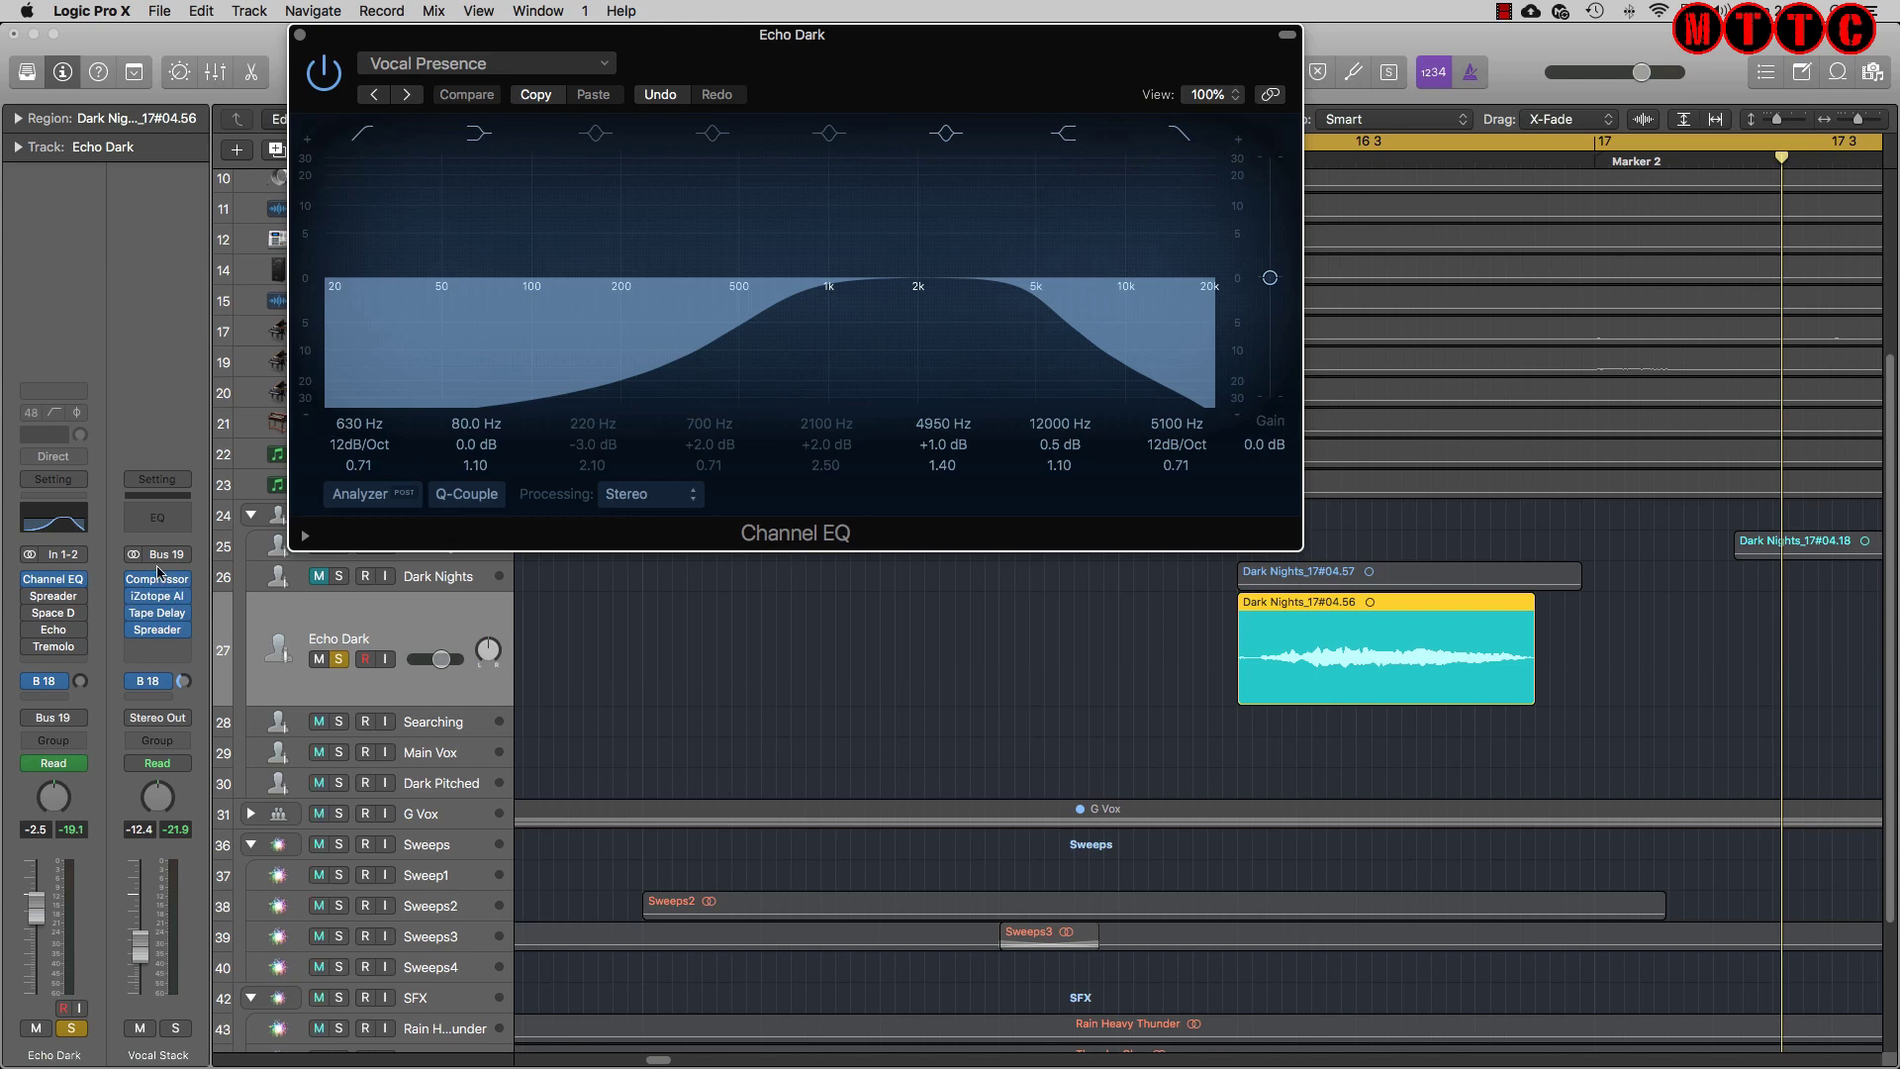
Turn on the Spreader plug-in on the Echo Dark track and close the Channel EQ window
mouse_move(51, 600)
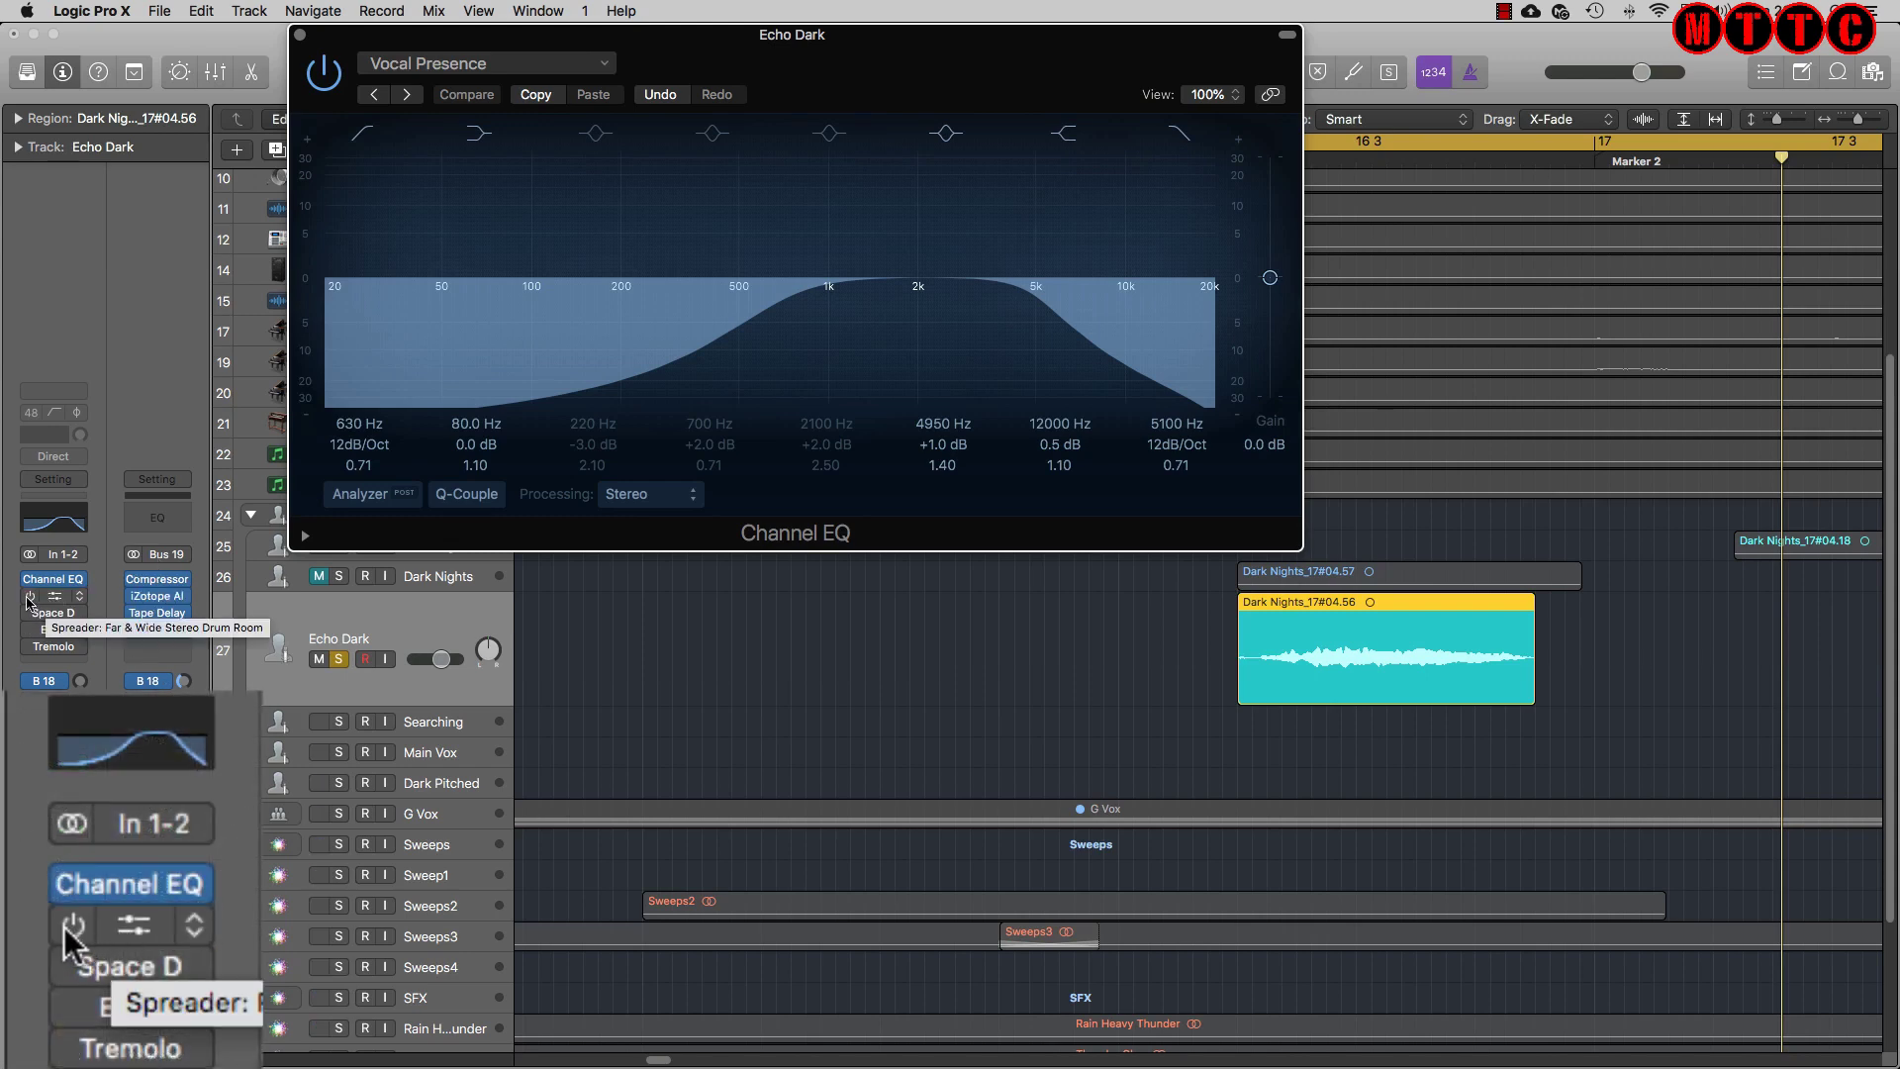
left_click(58, 600)
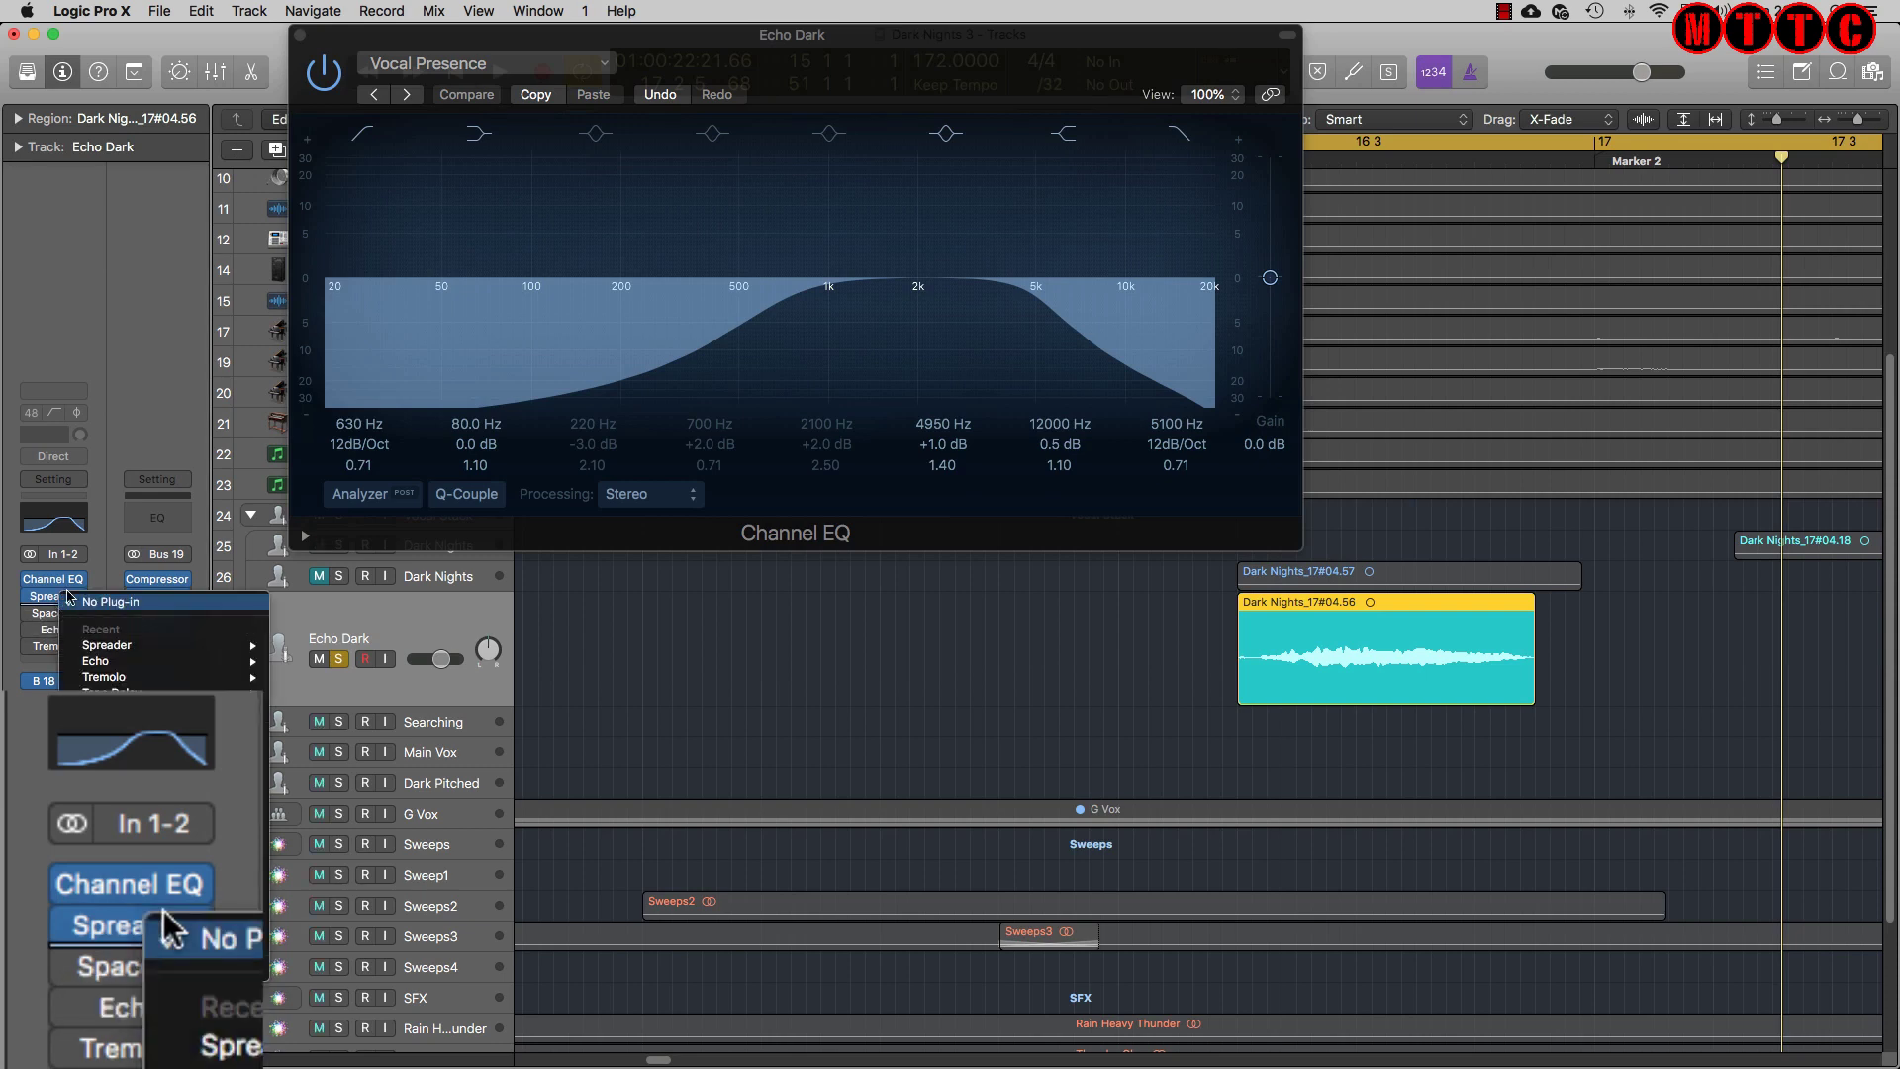
left_click(843, 738)
left_click(297, 35)
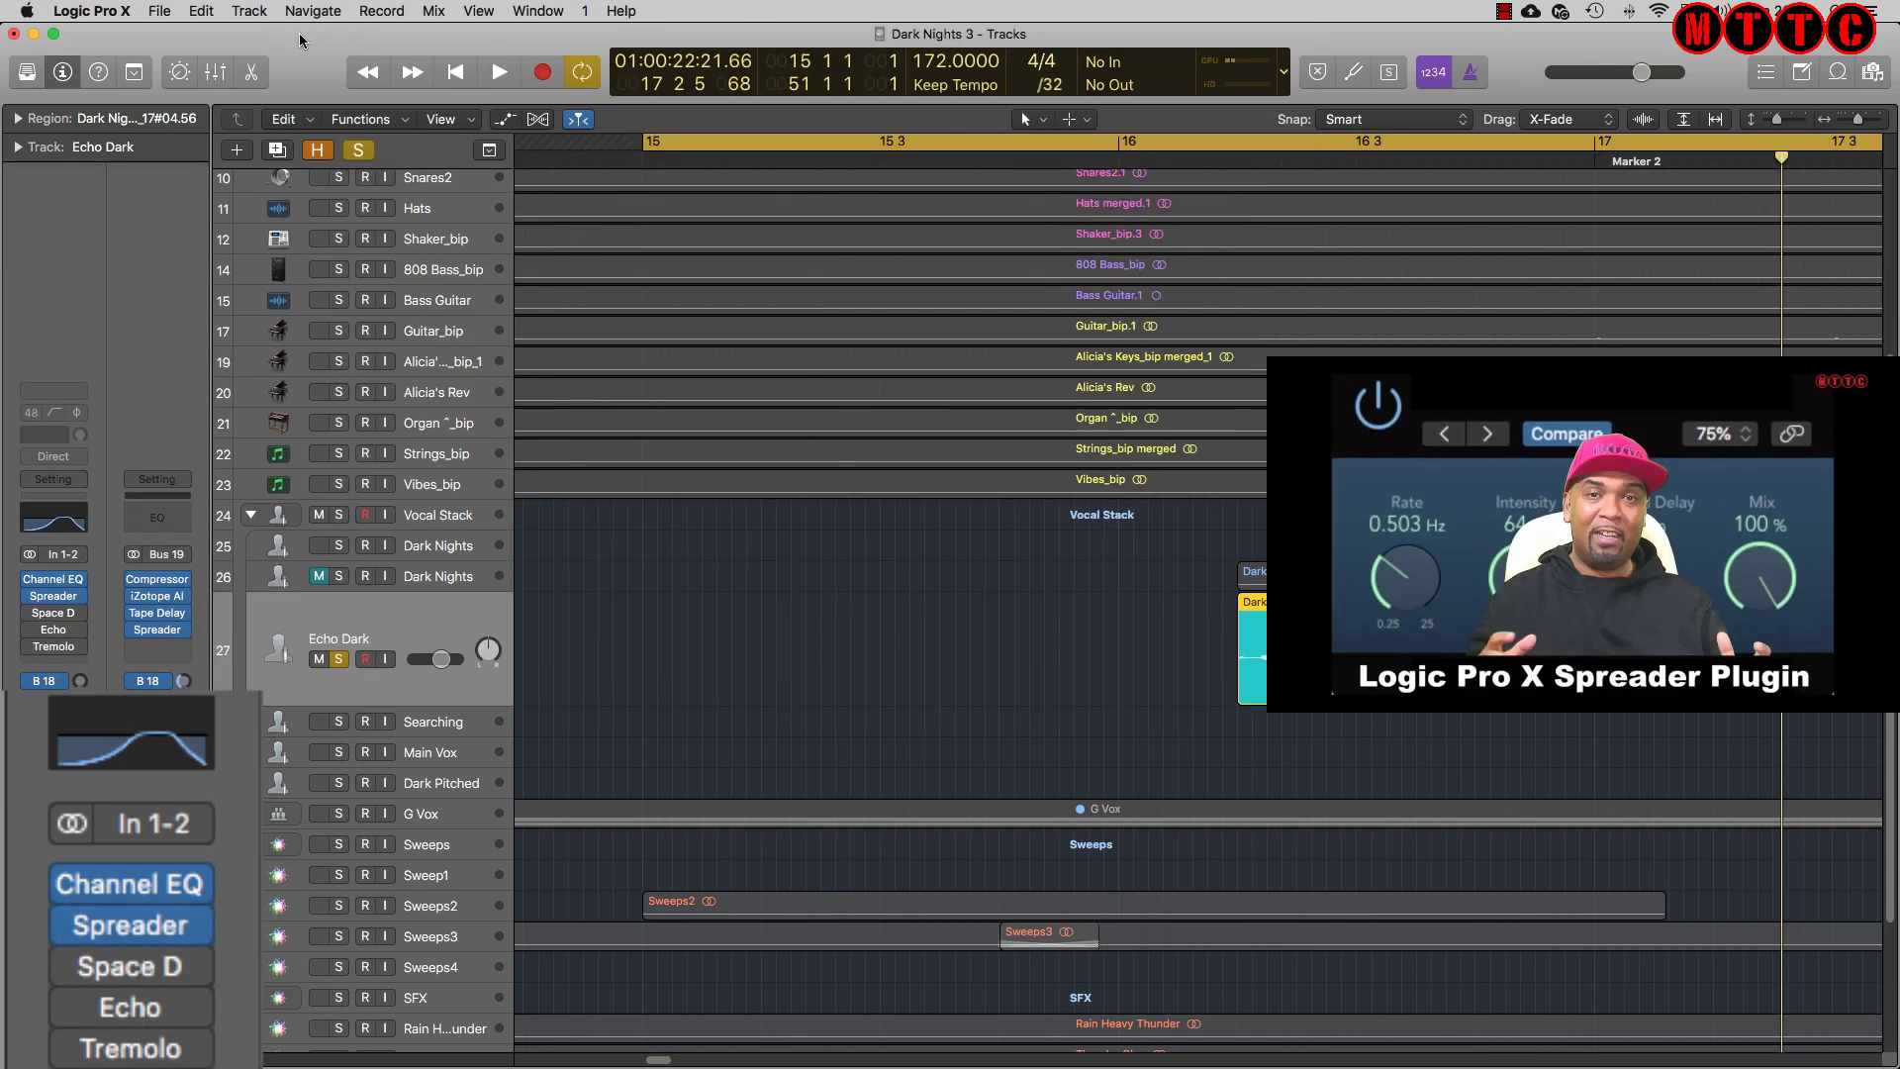
Open the Spreader on the Echo Dark track to review its settings, close it, and play the soloed track with the effect
mouse_move(60, 597)
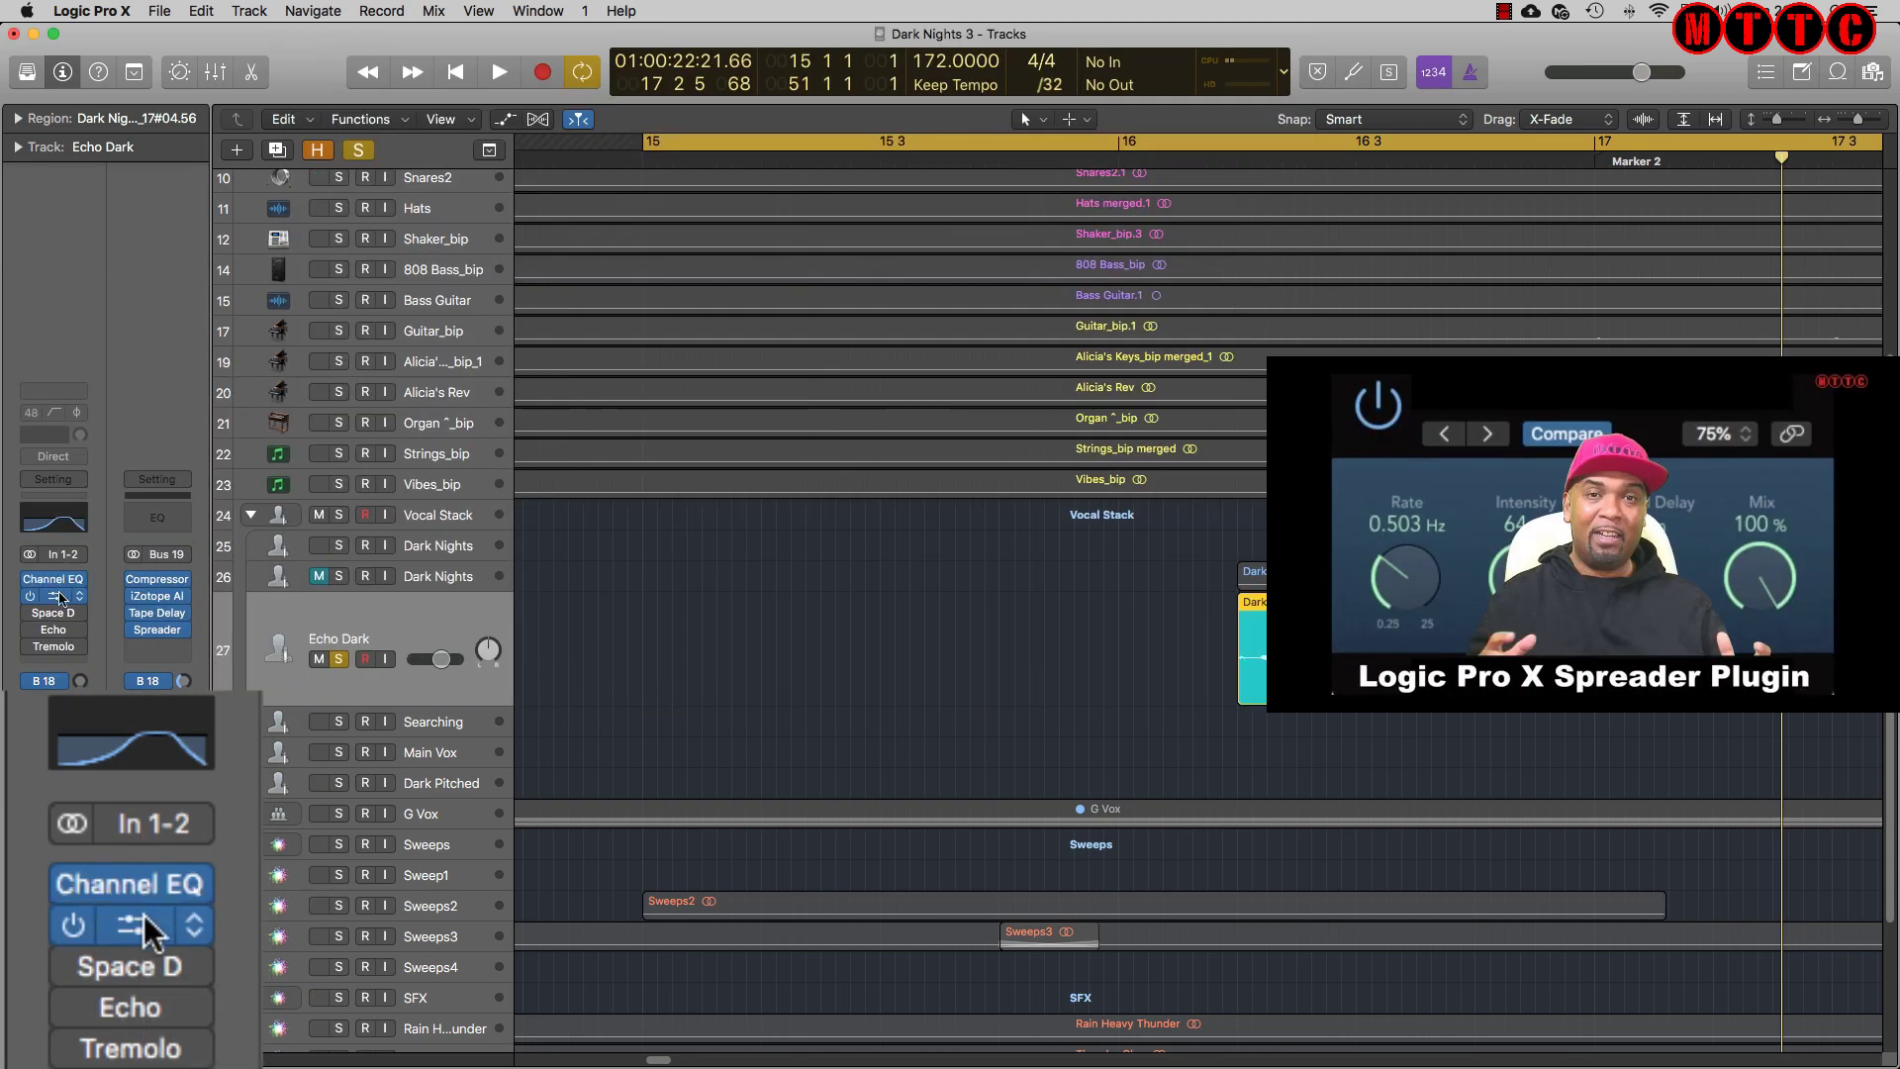
left_click(56, 595)
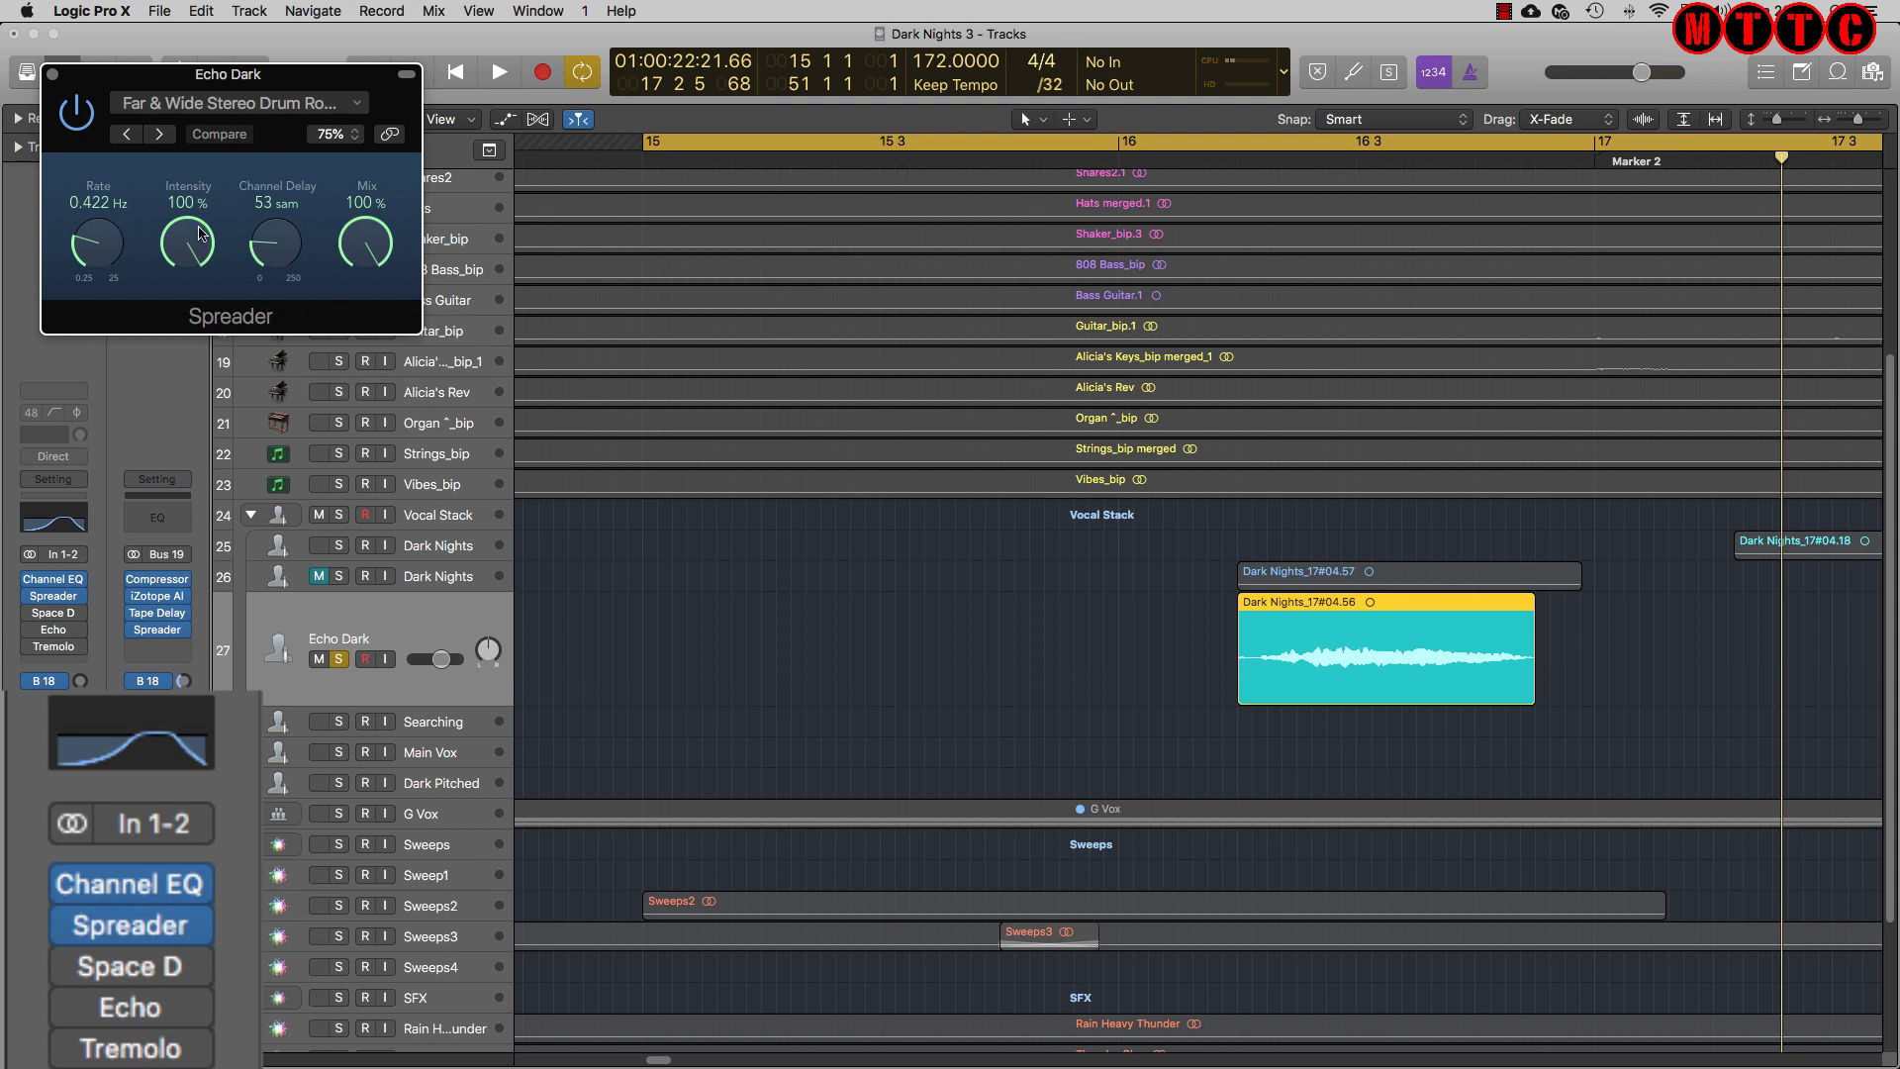
left_click(53, 75)
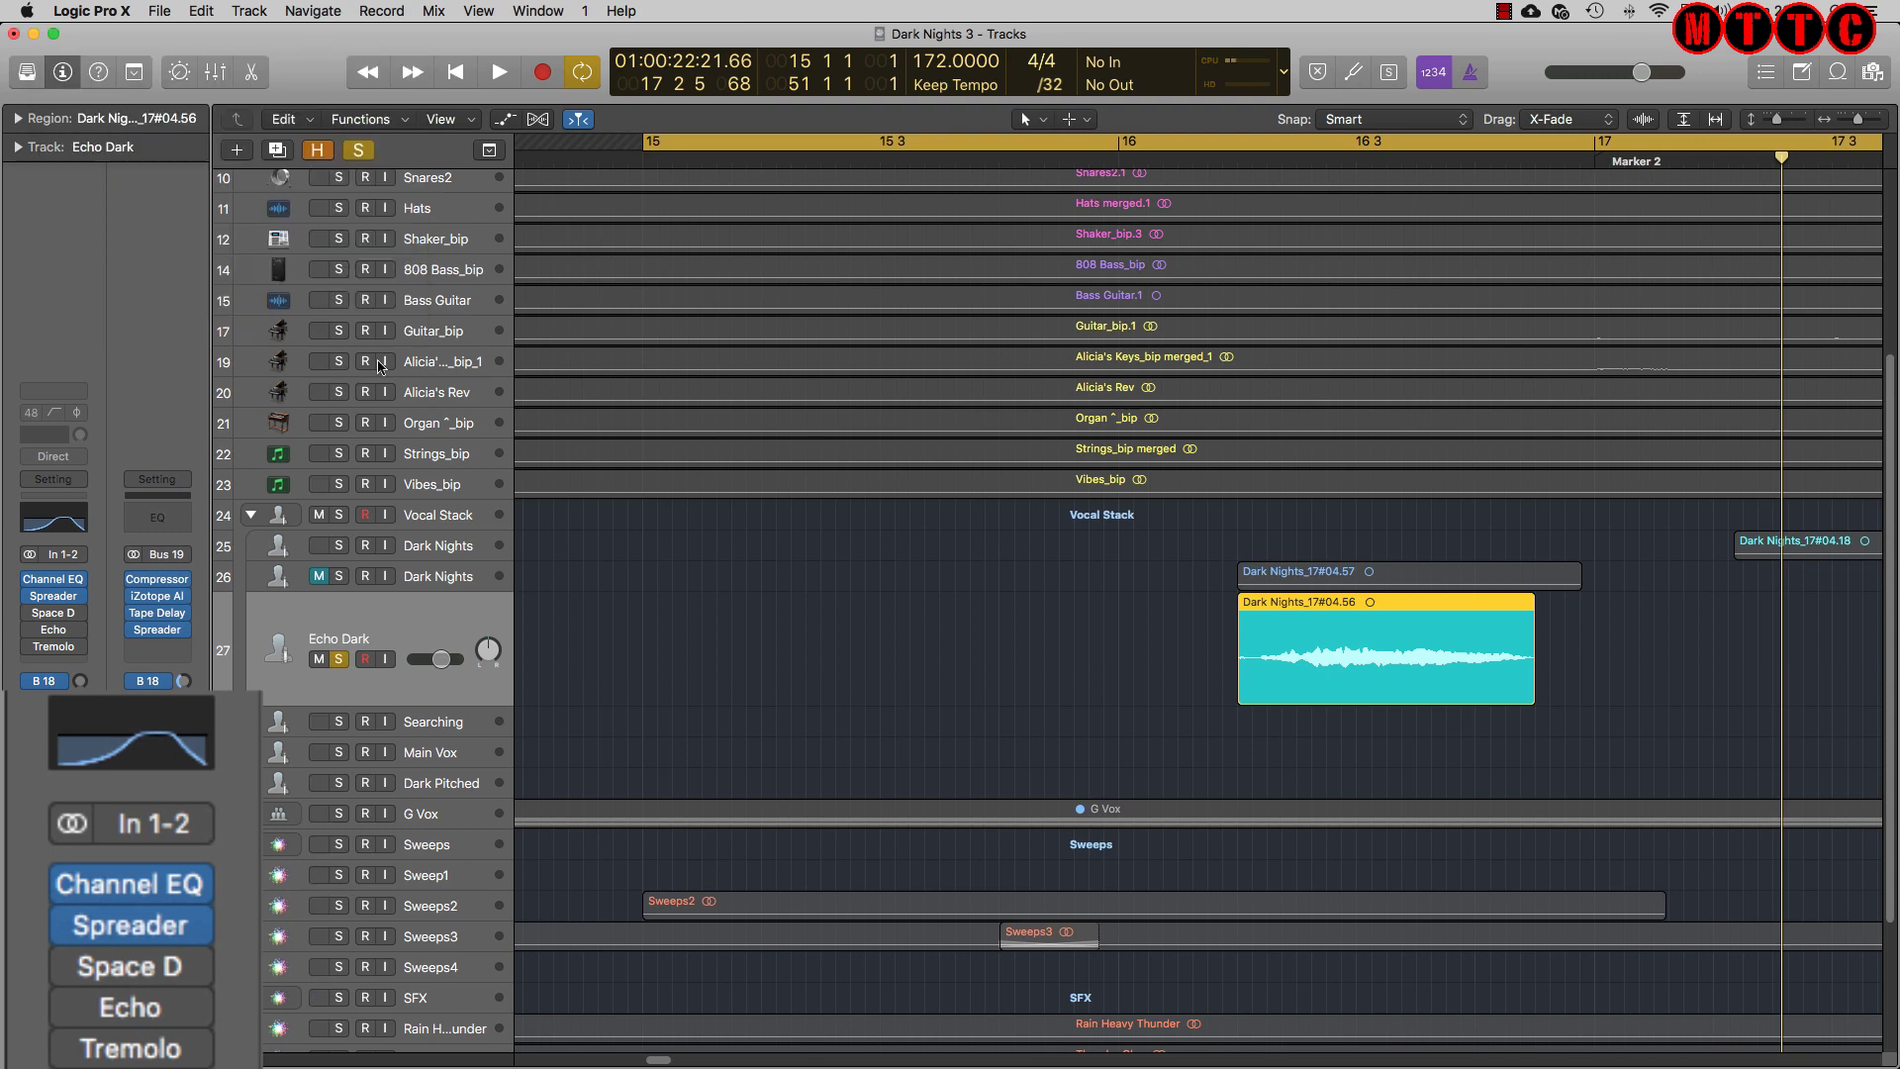
key("space")
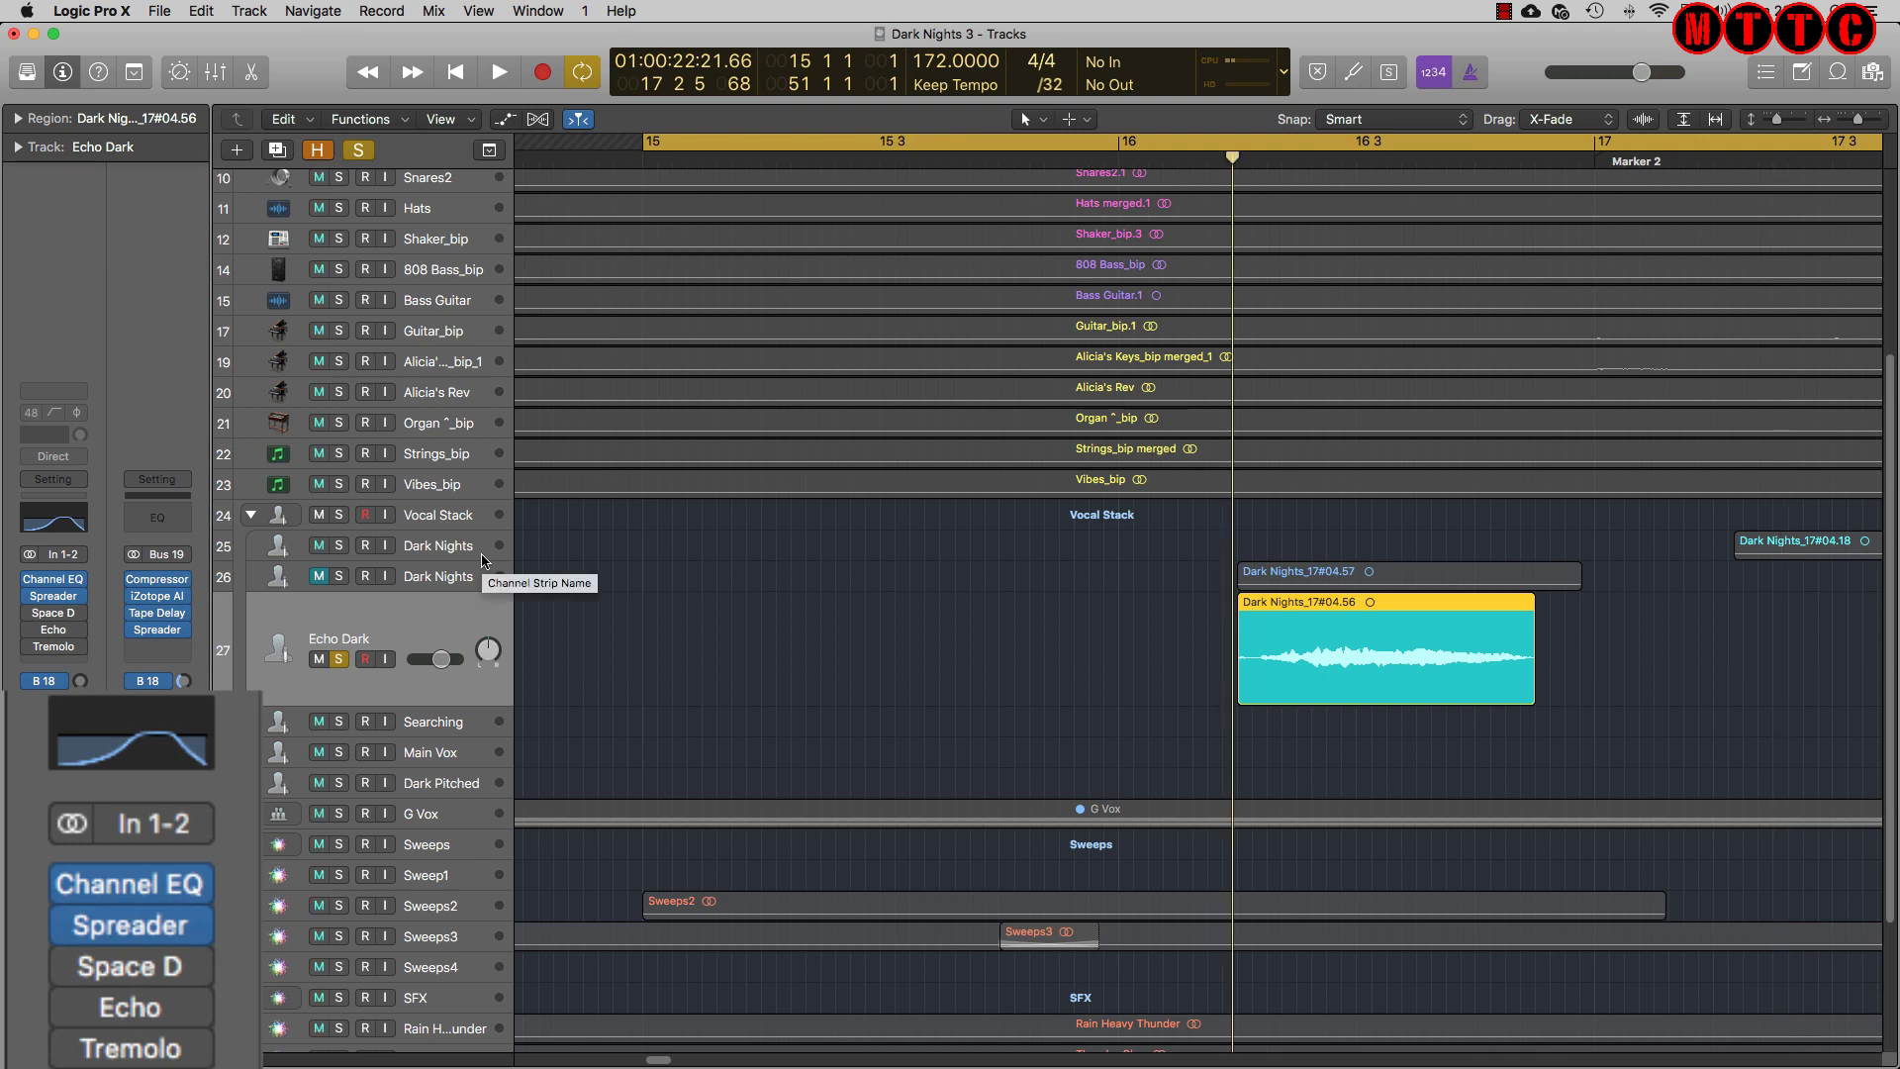
key("space")
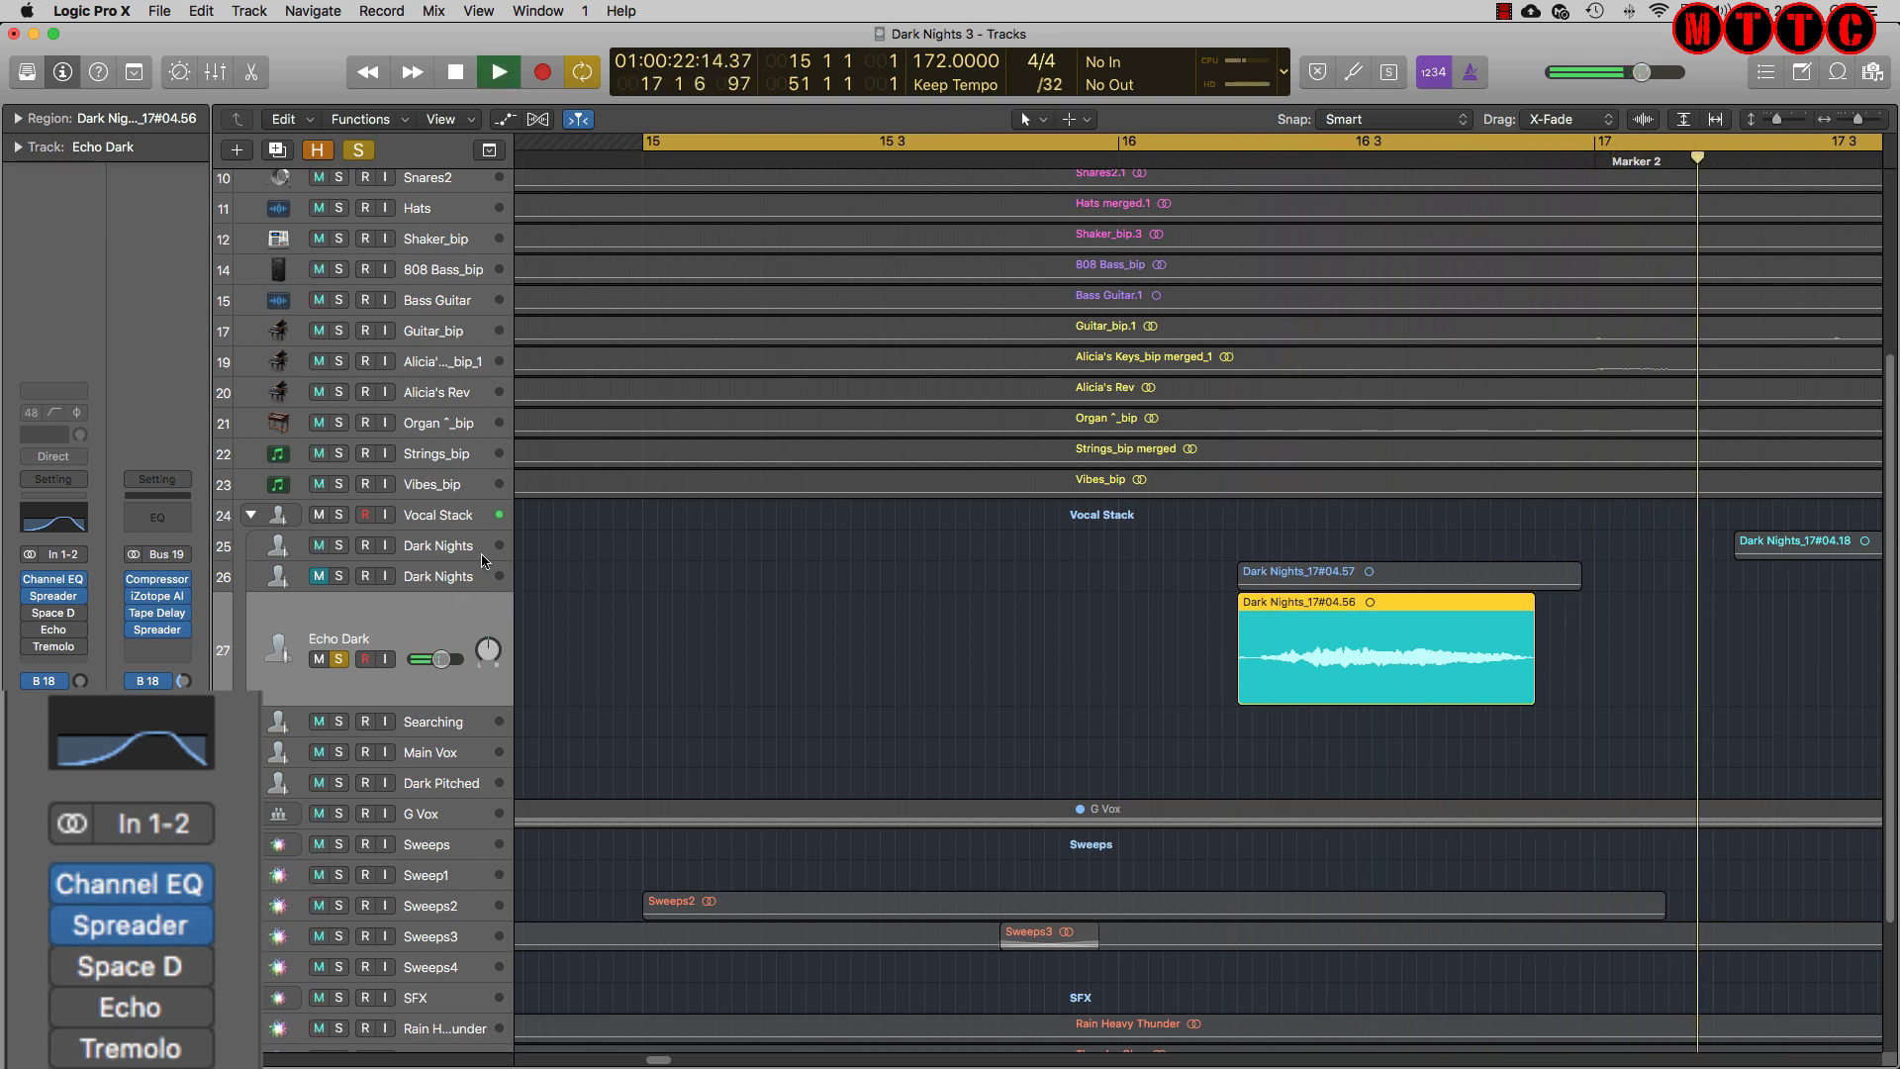
key("space")
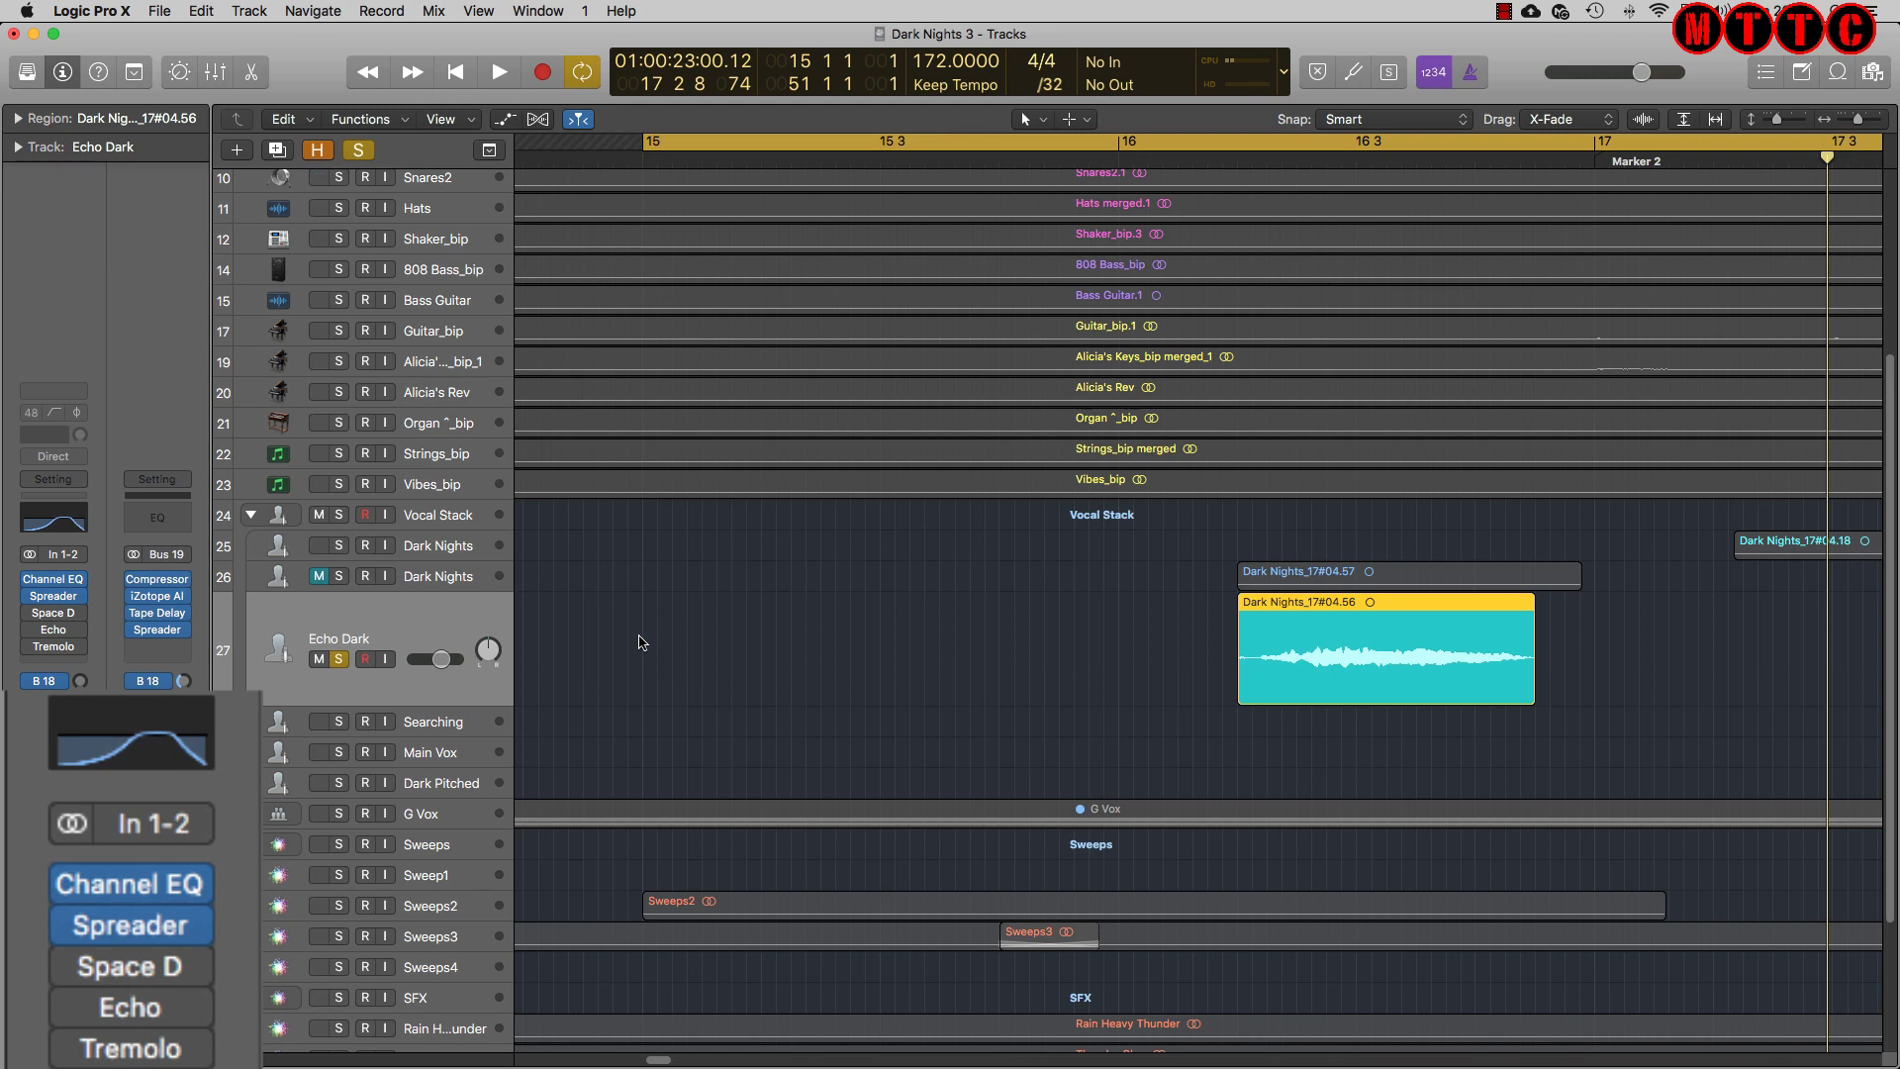
Turn on the Space Designer reverb on the Echo Dark track, review its dry and wet levels, and close its window
left_click(27, 612)
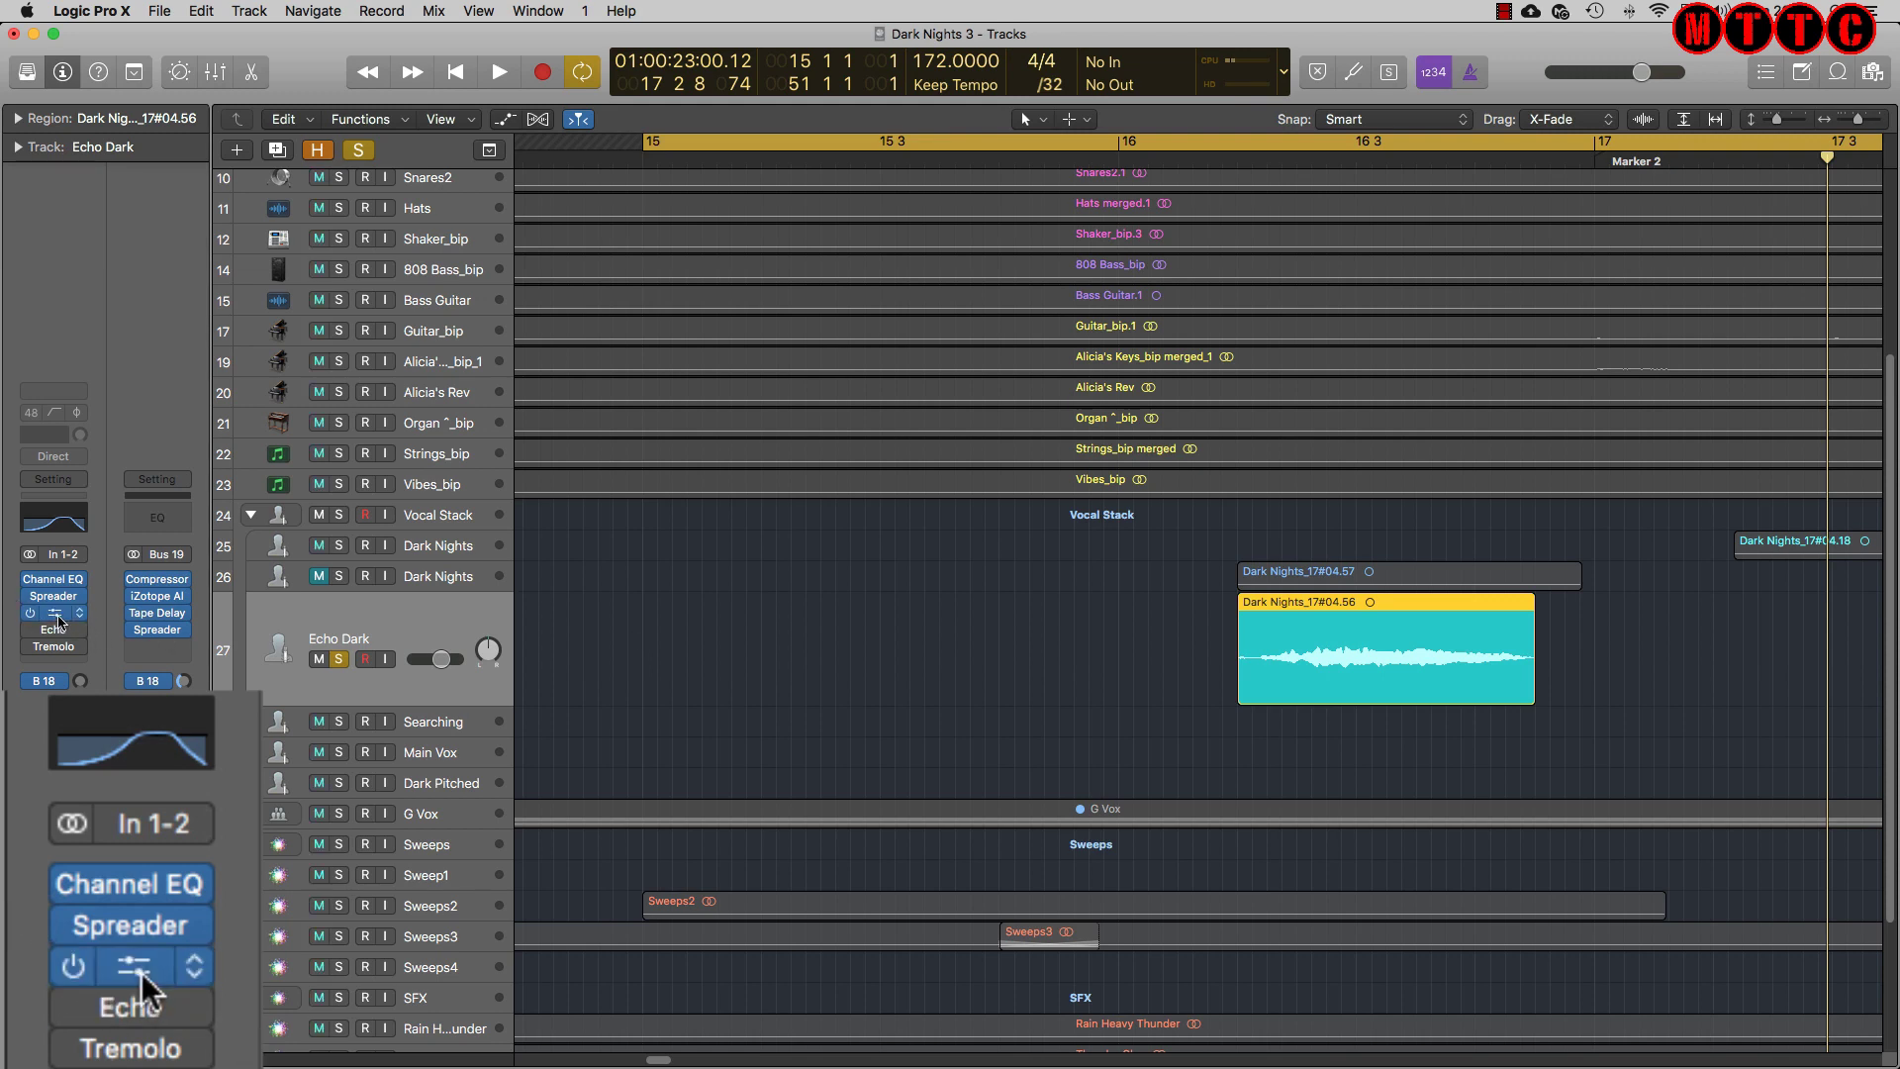
left_click(55, 613)
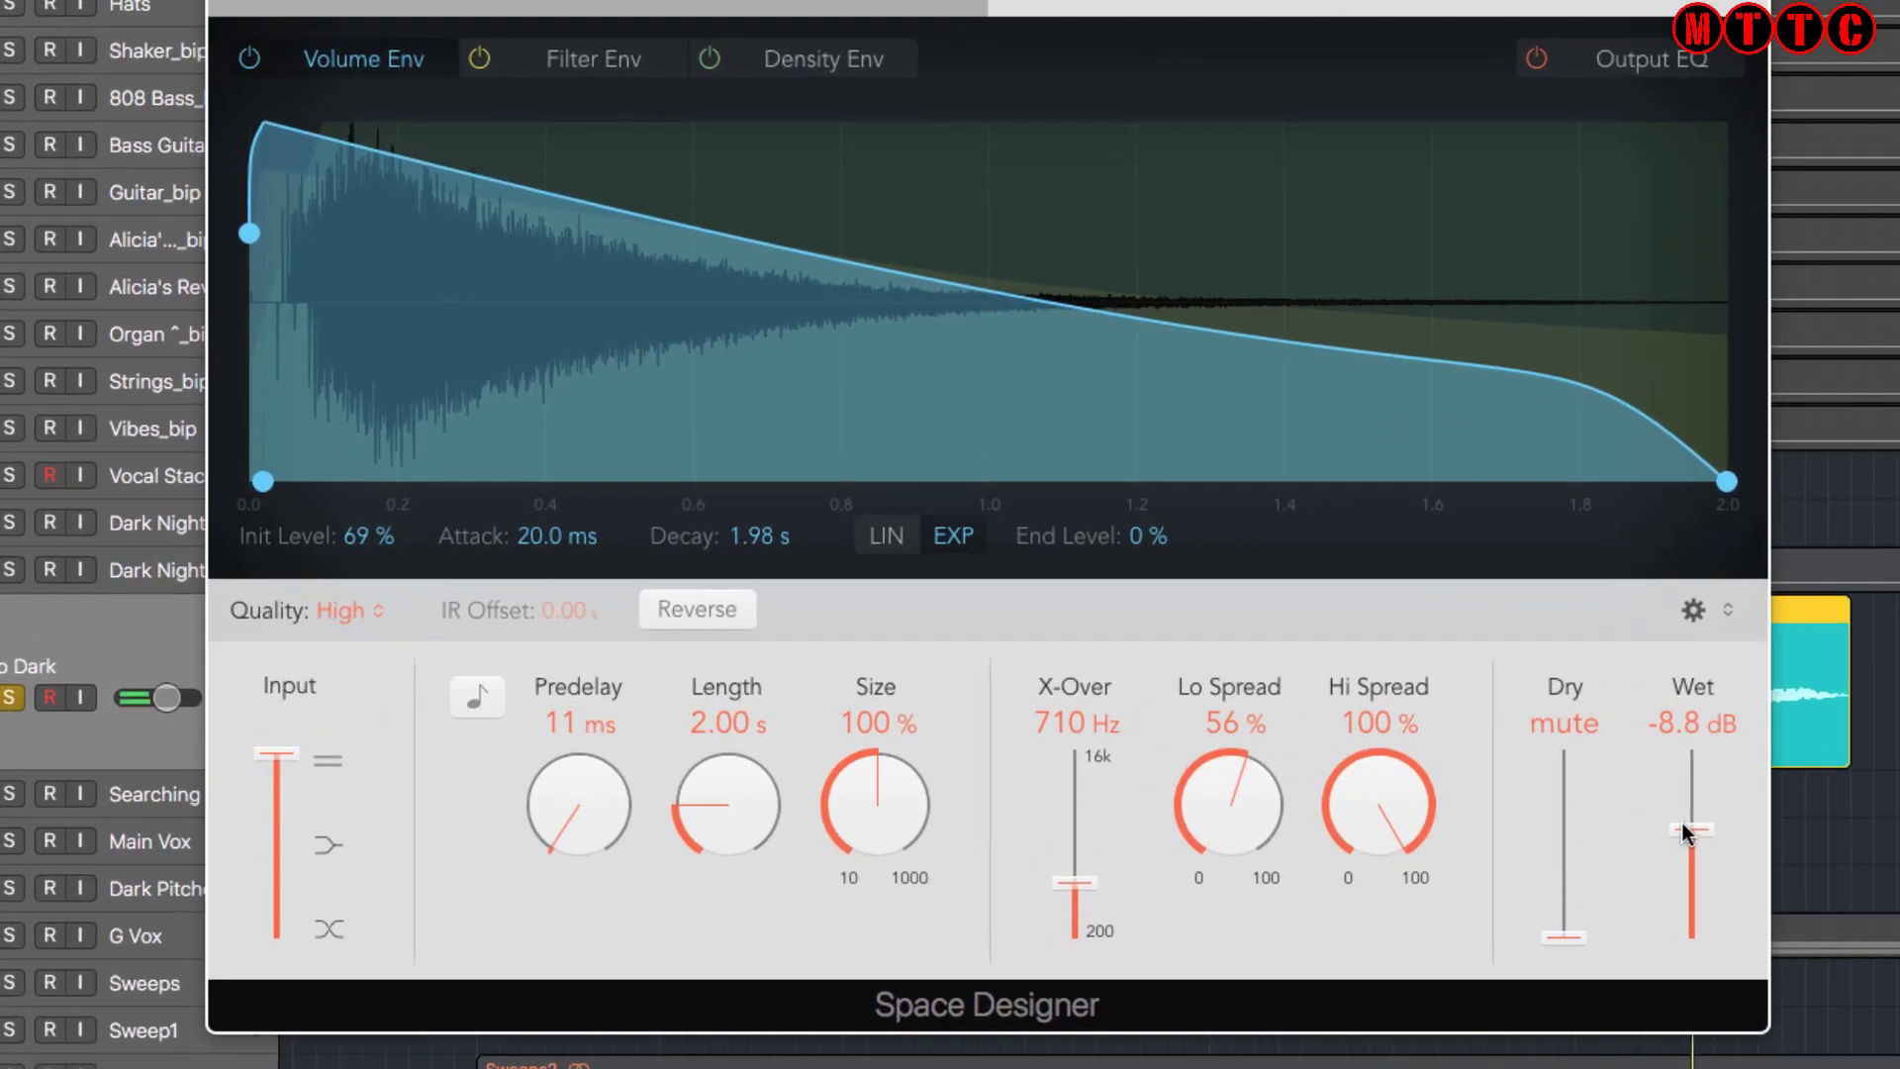
left_click_drag(1563, 936, 1598, 1030)
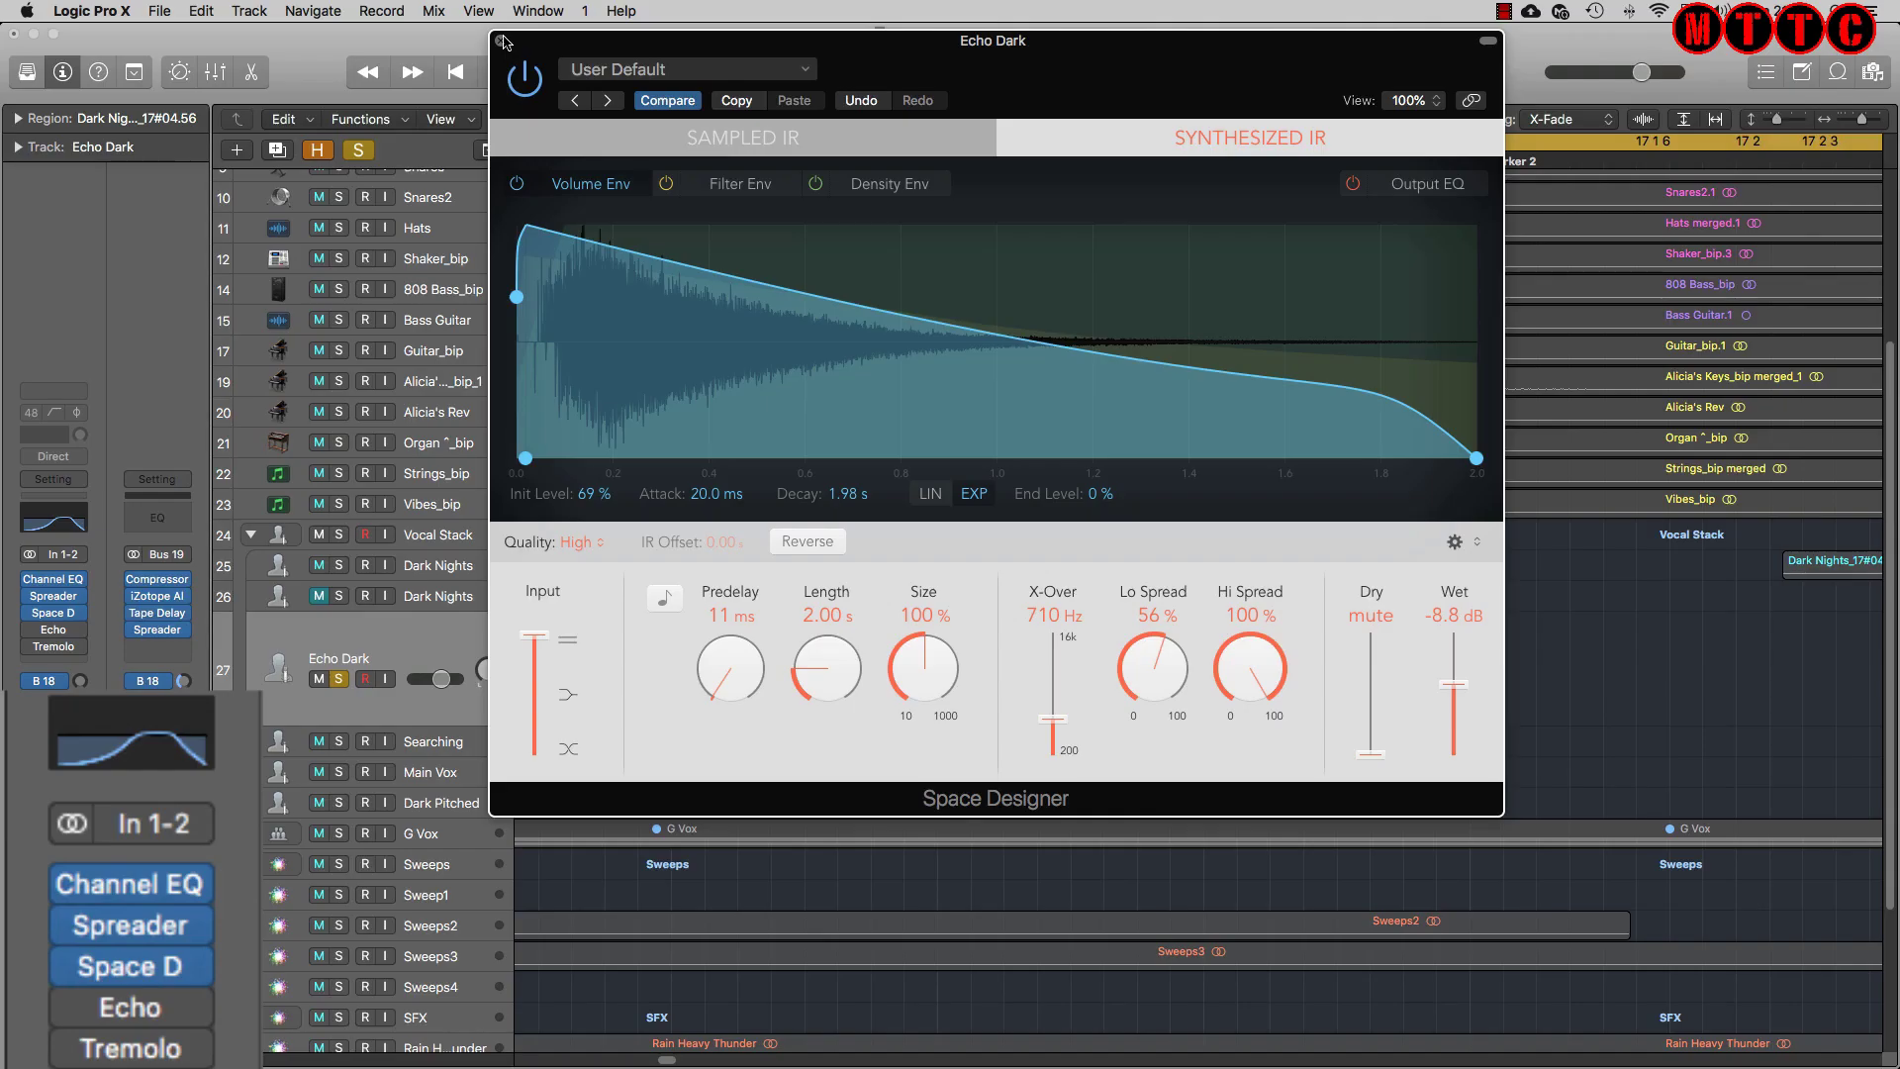
left_click(503, 42)
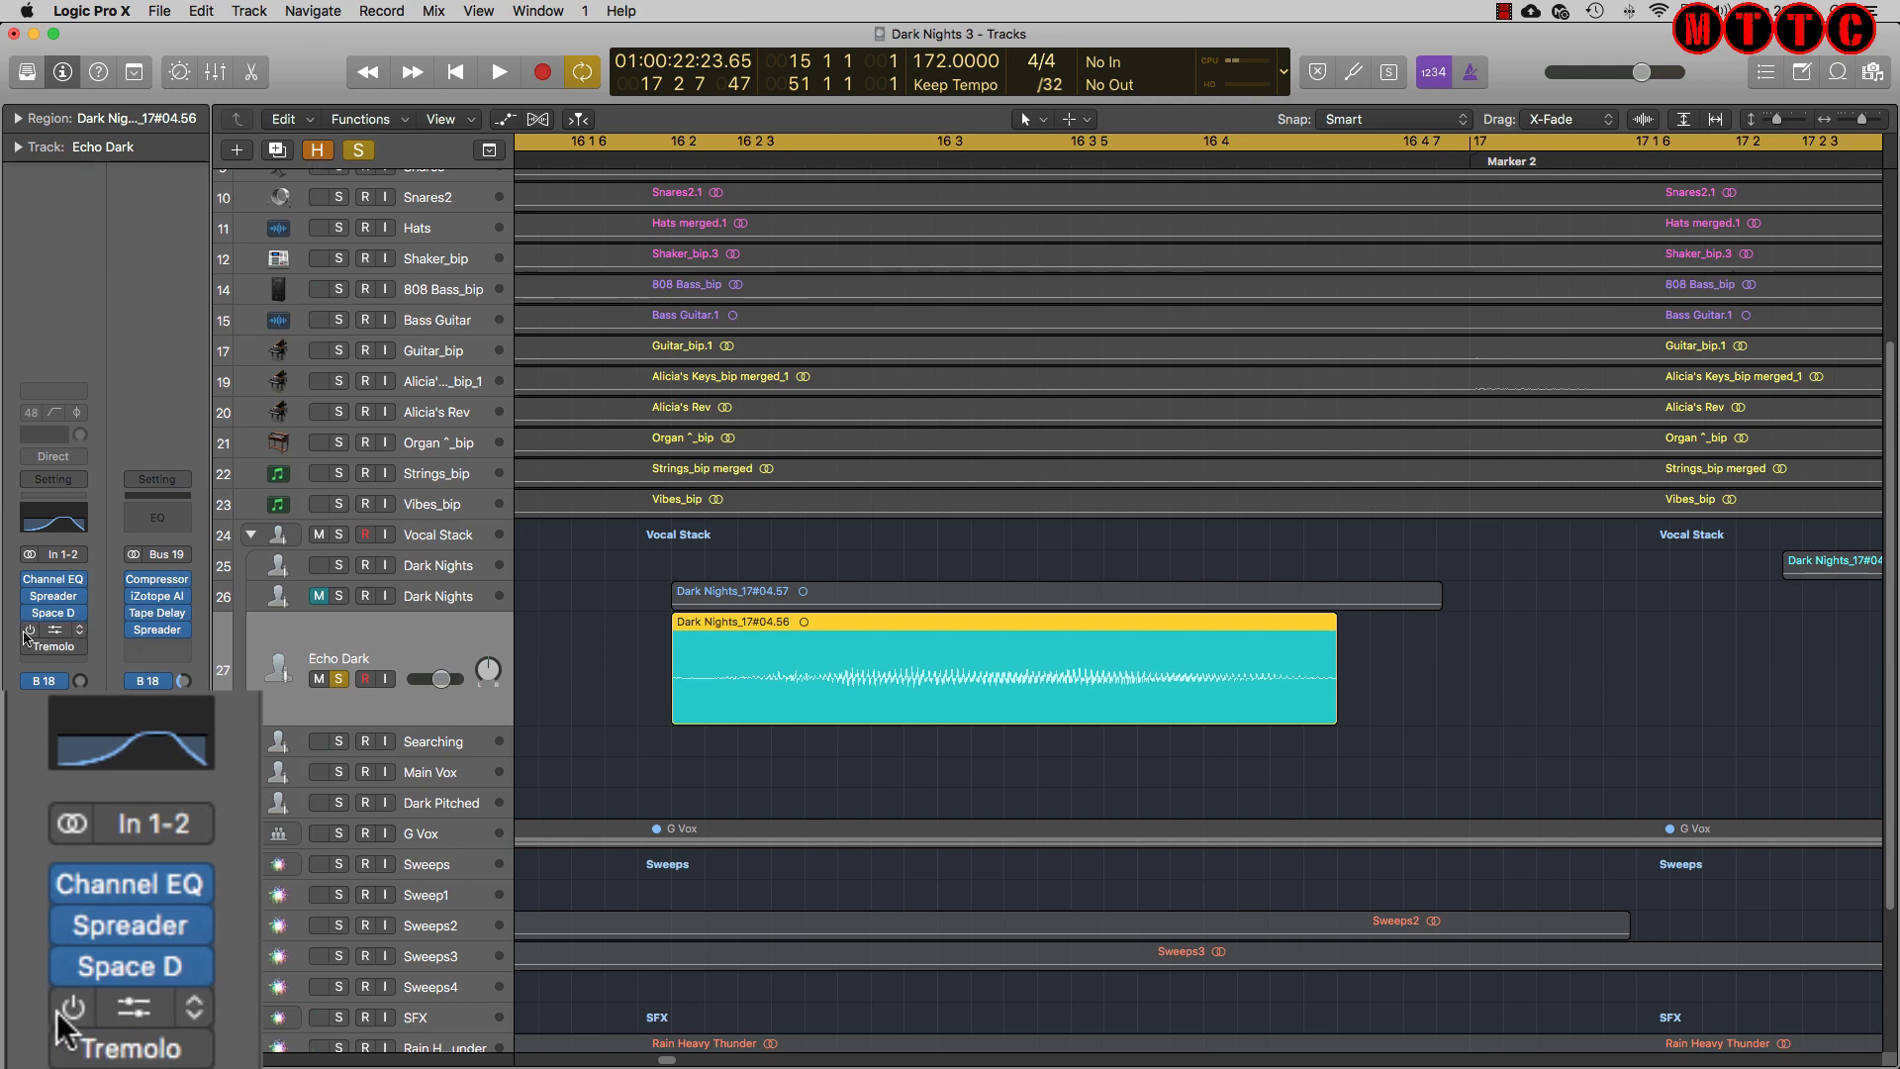
Turn on and open the Echo plug-in on the Echo Dark track and copy its current settings
left_click(54, 630)
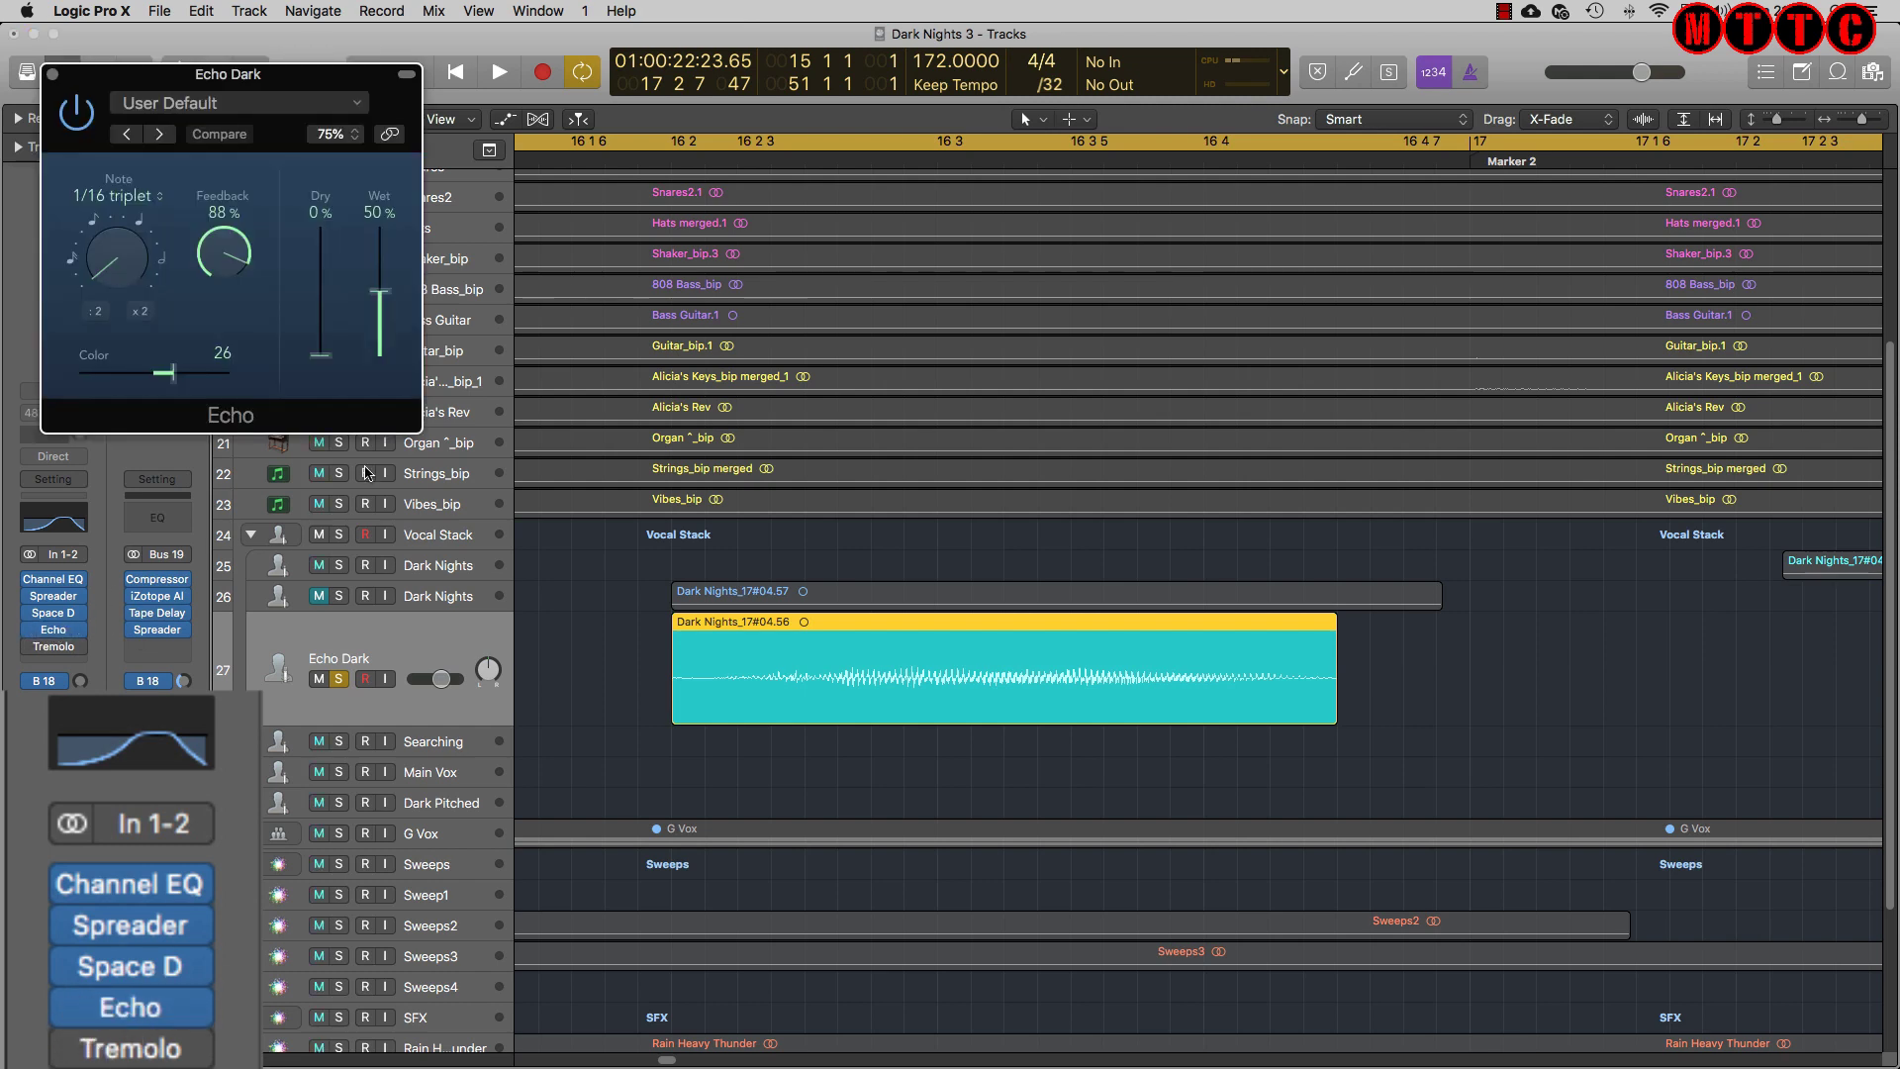
left_click(237, 103)
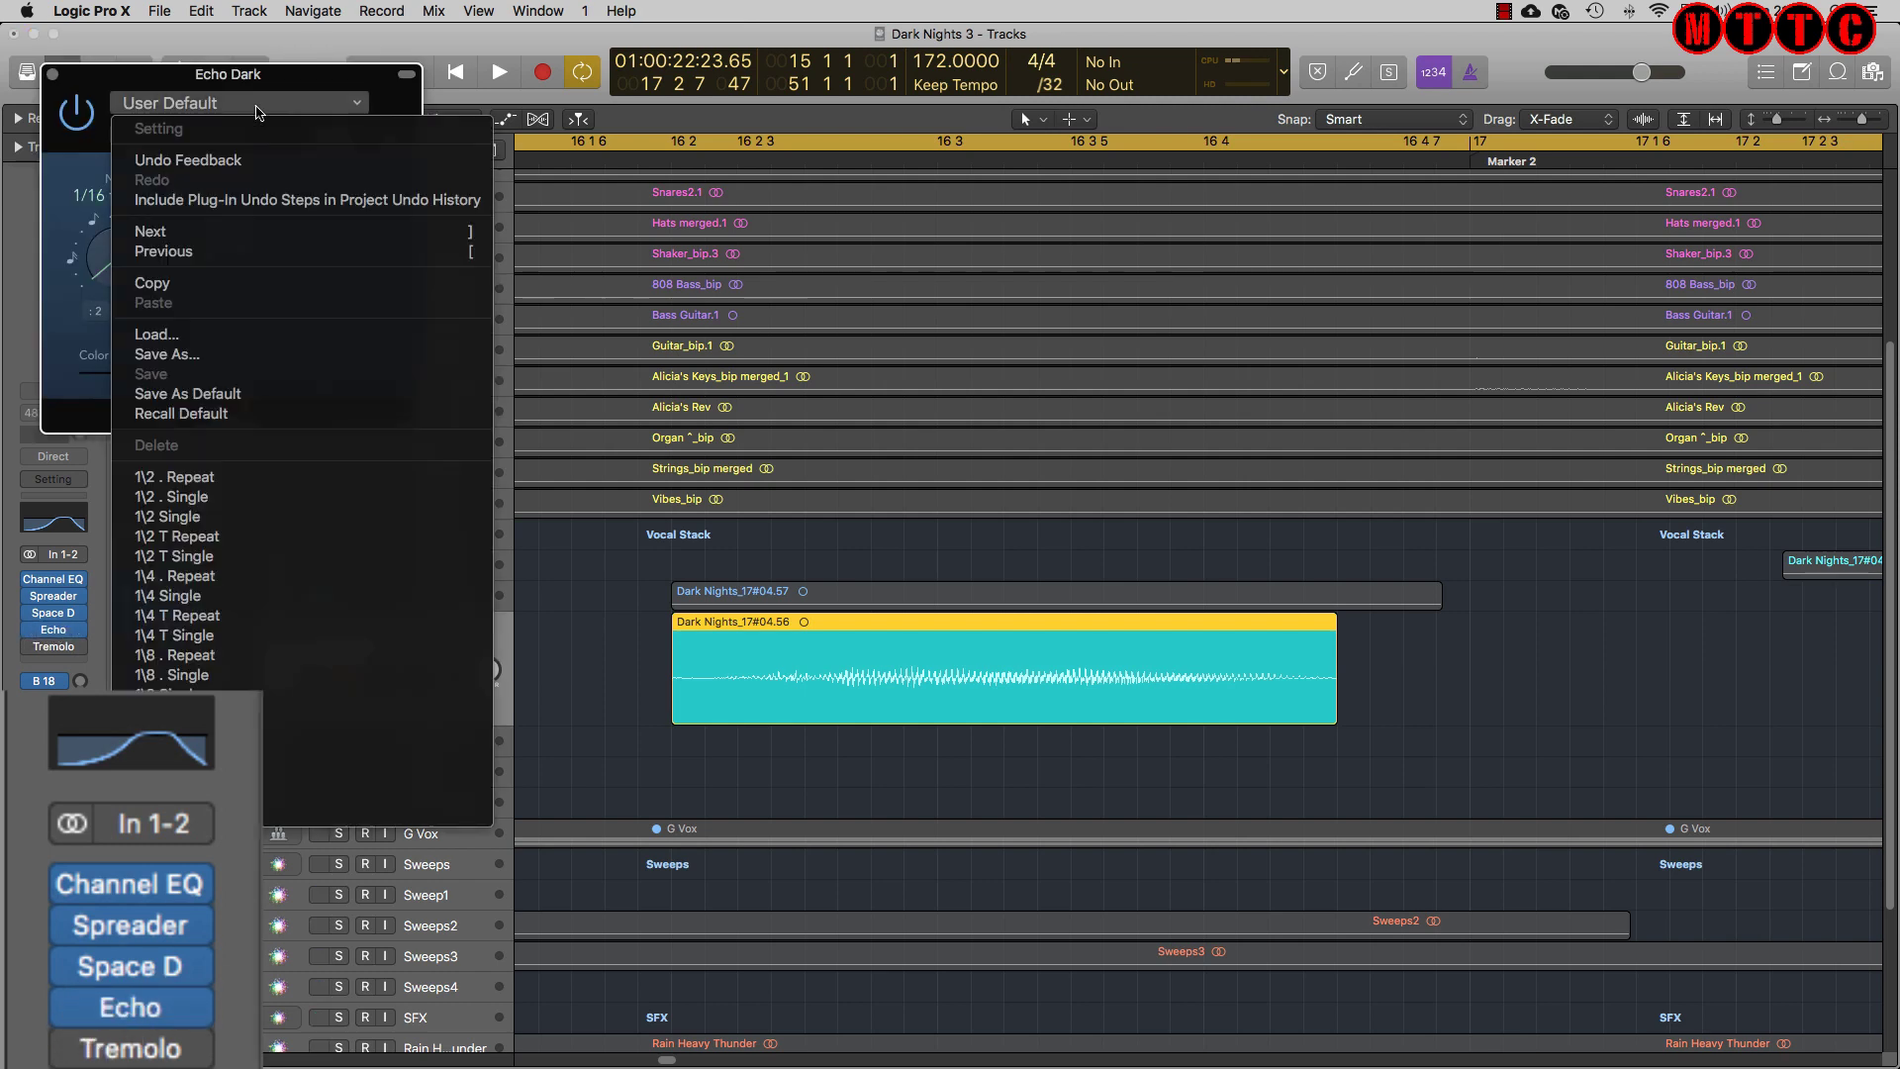
left_click(258, 294)
Recall the Echo plug-in's default setting, move its window clear of the channel strip, and audition the vocal region
left_click(238, 103)
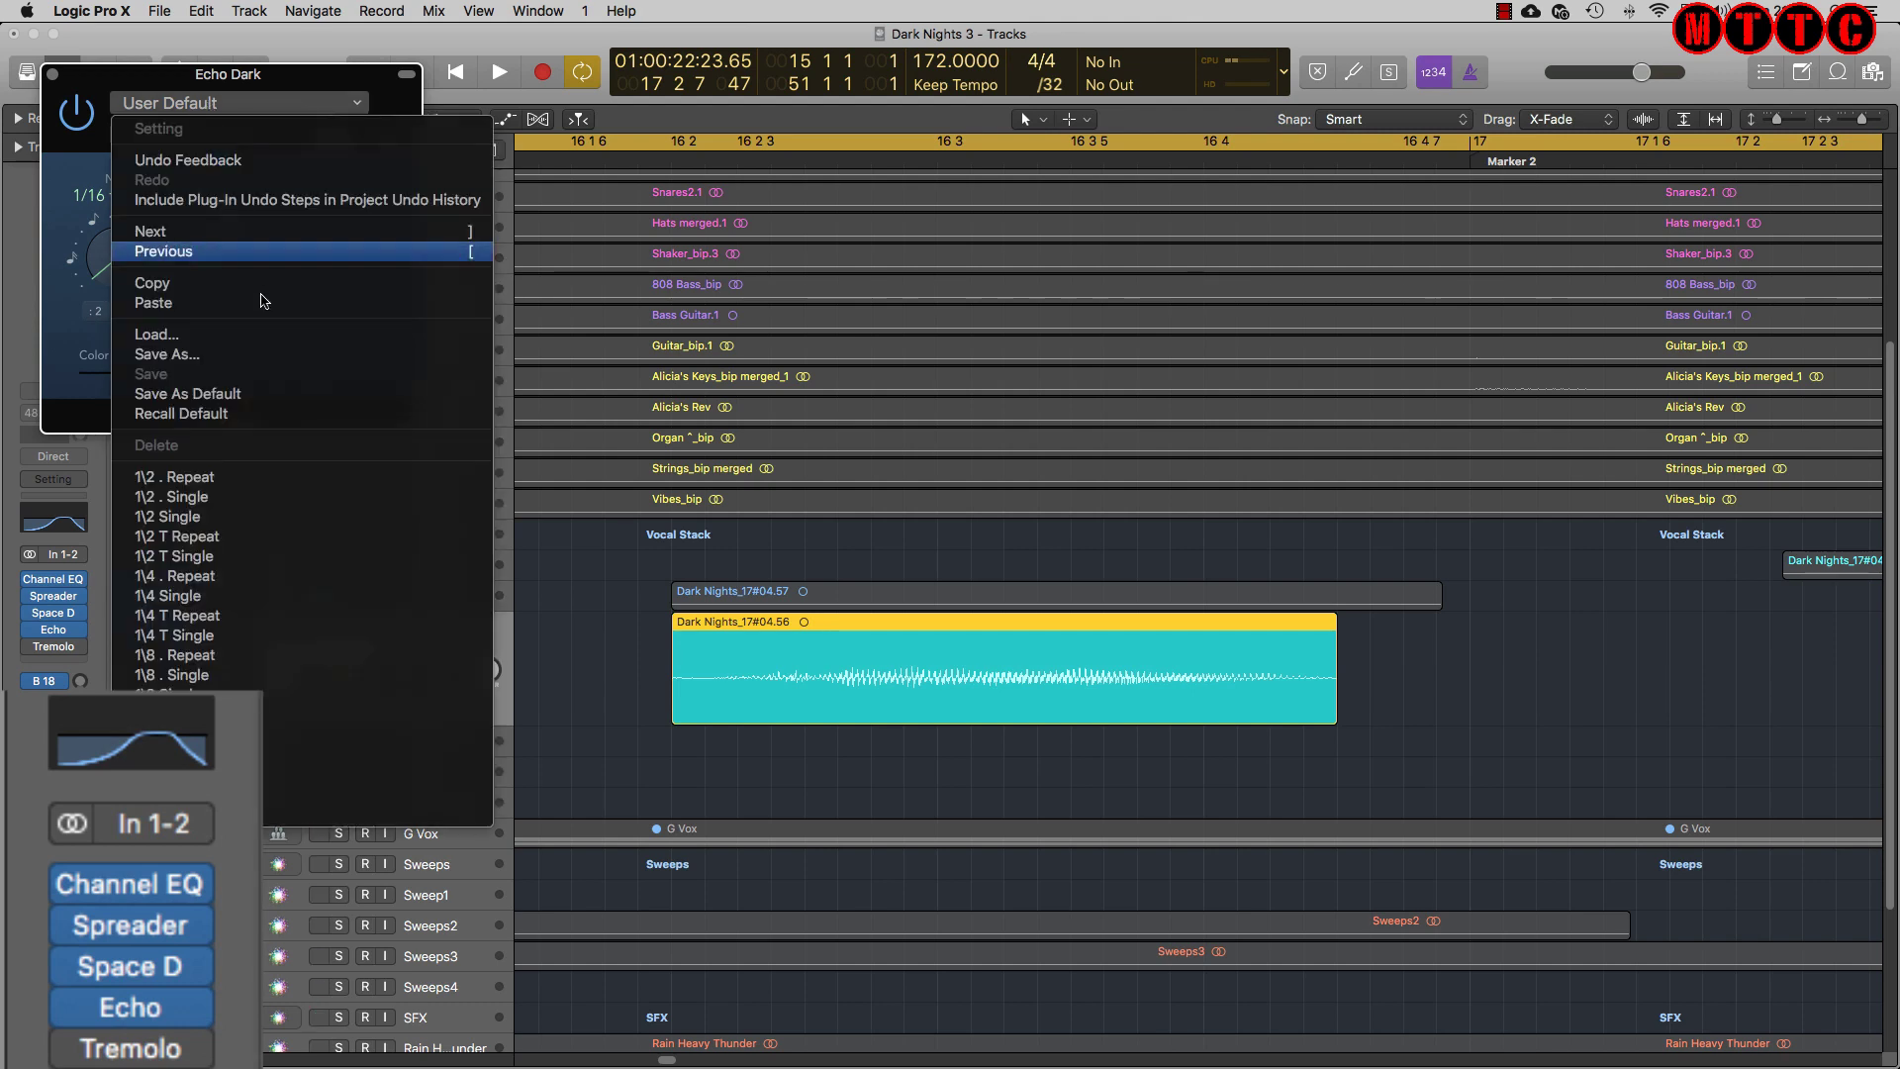
left_click(263, 414)
left_click_drag(270, 83, 1450, 136)
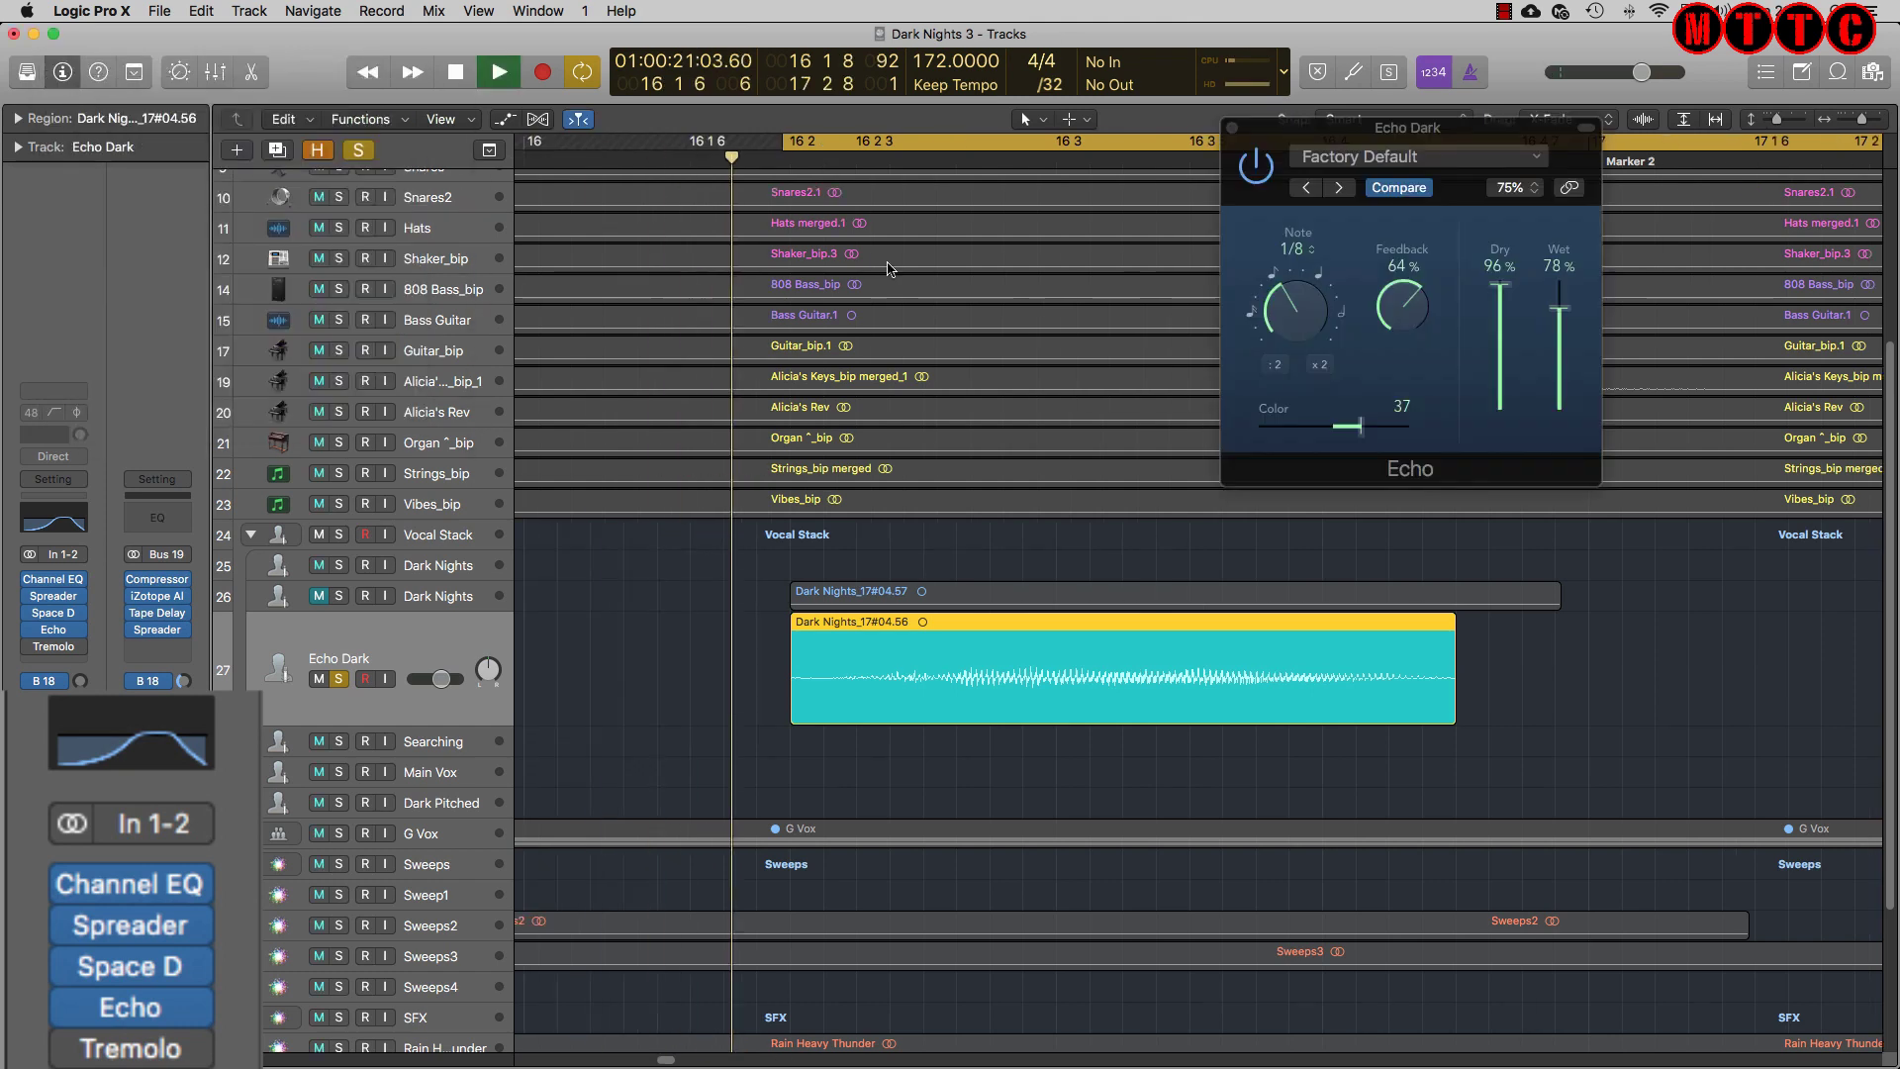
key("space")
key("space")
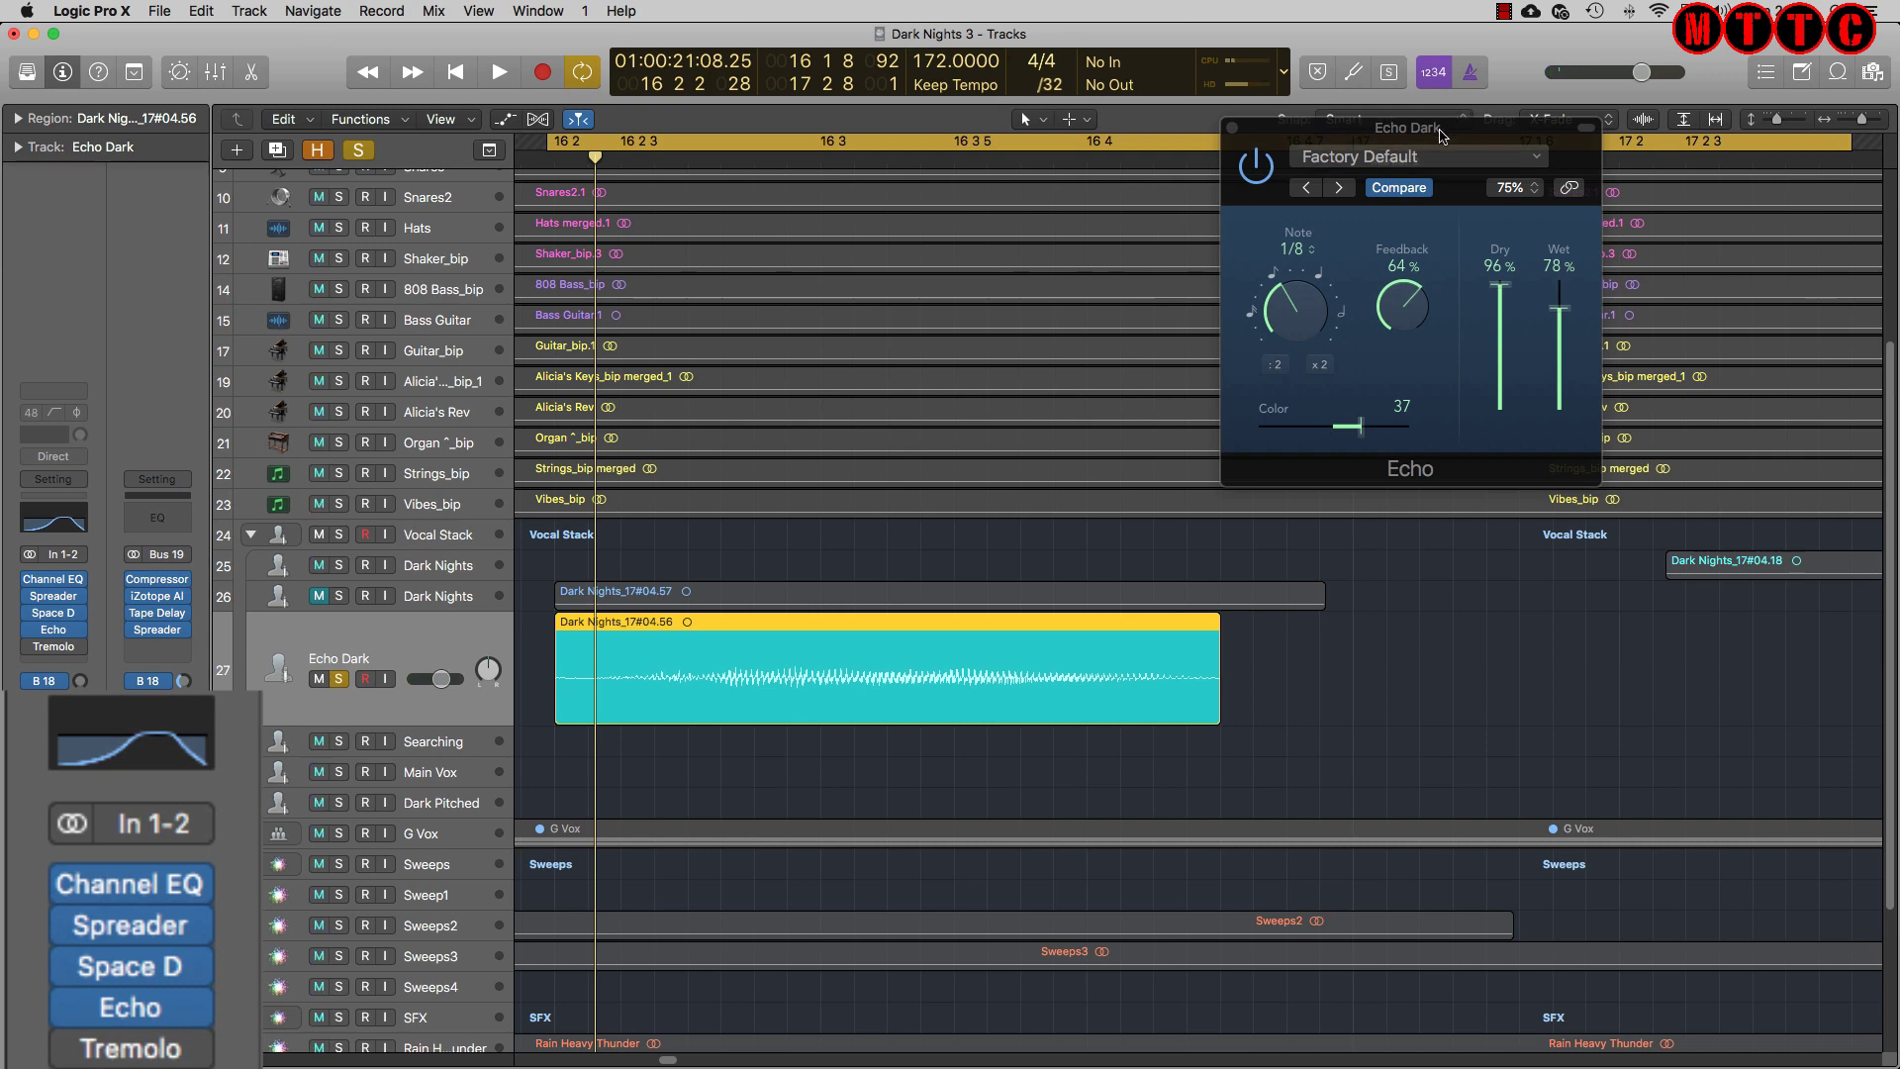
Paste the copied settings into the Echo plug-in: 1/16 triplet note, 88% feedback, 0% dry, 50% wet and color 26
left_click_drag(1439, 133, 1273, 153)
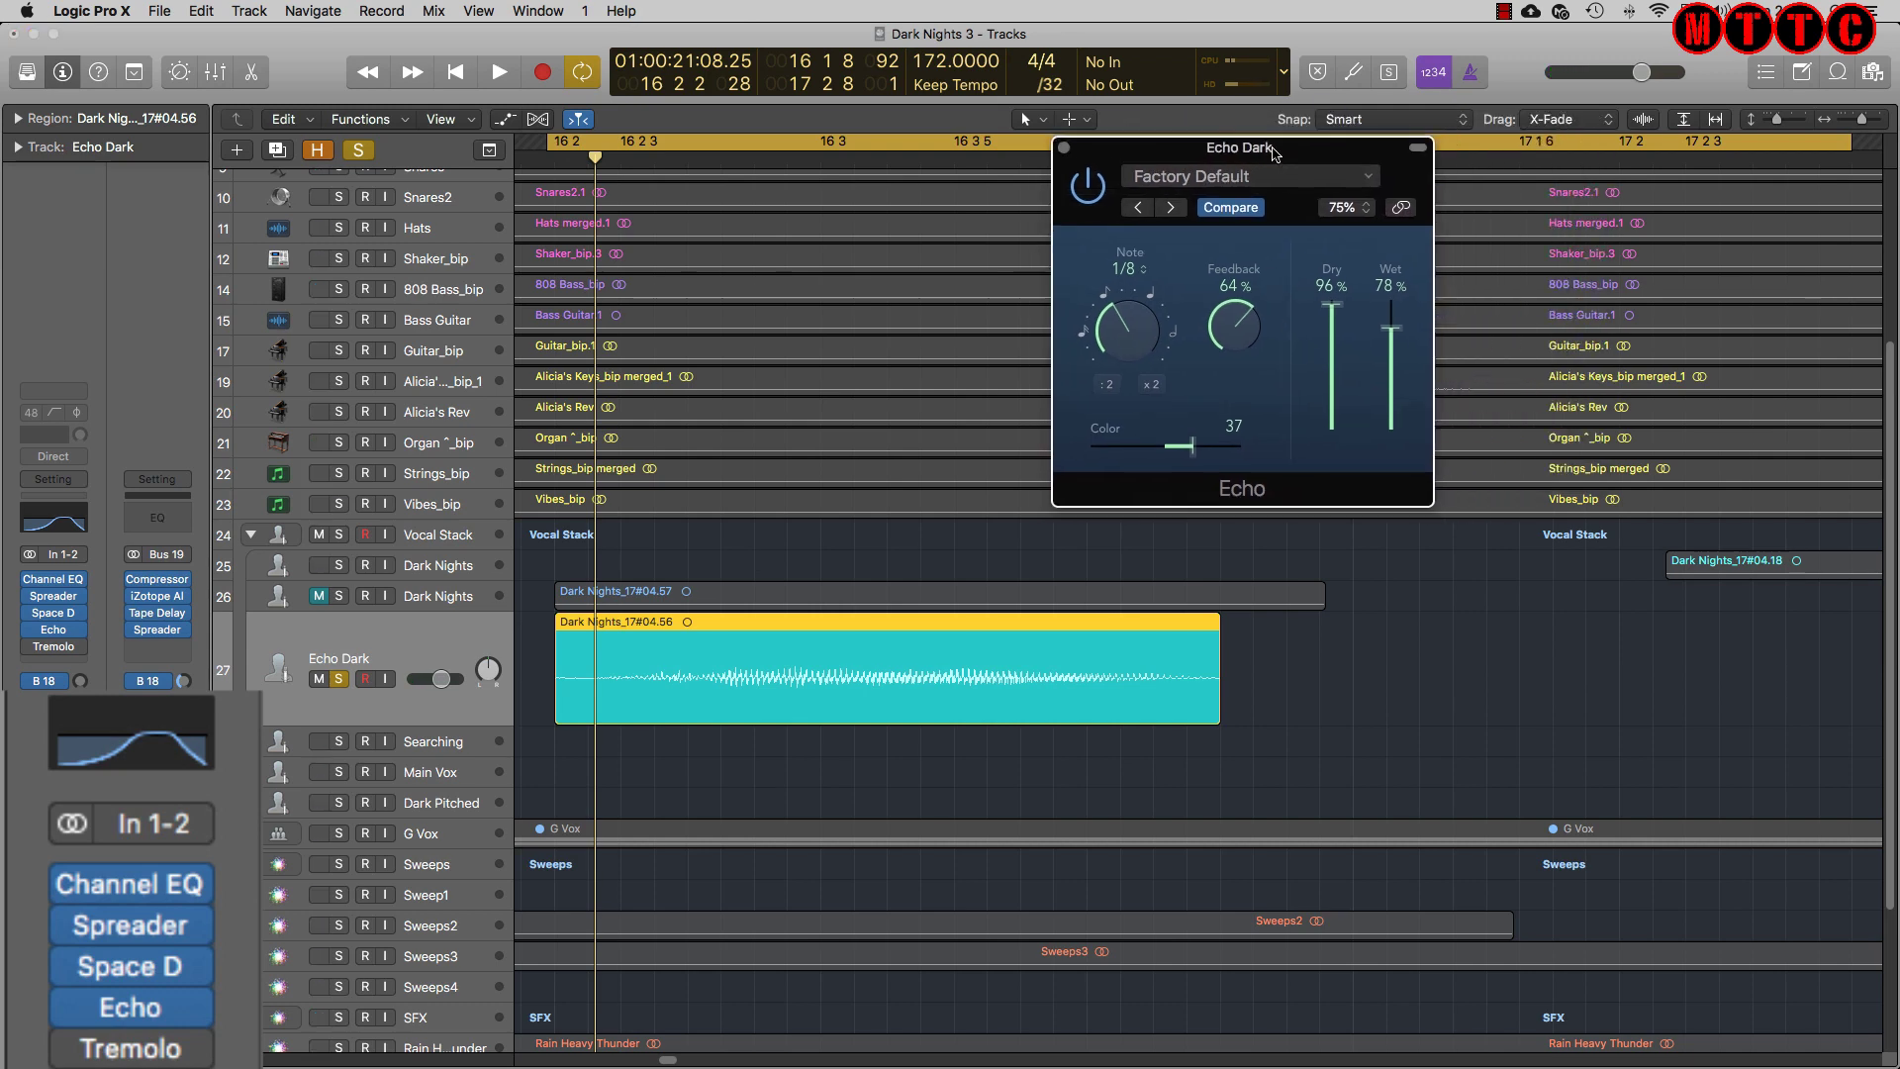
left_click(1204, 188)
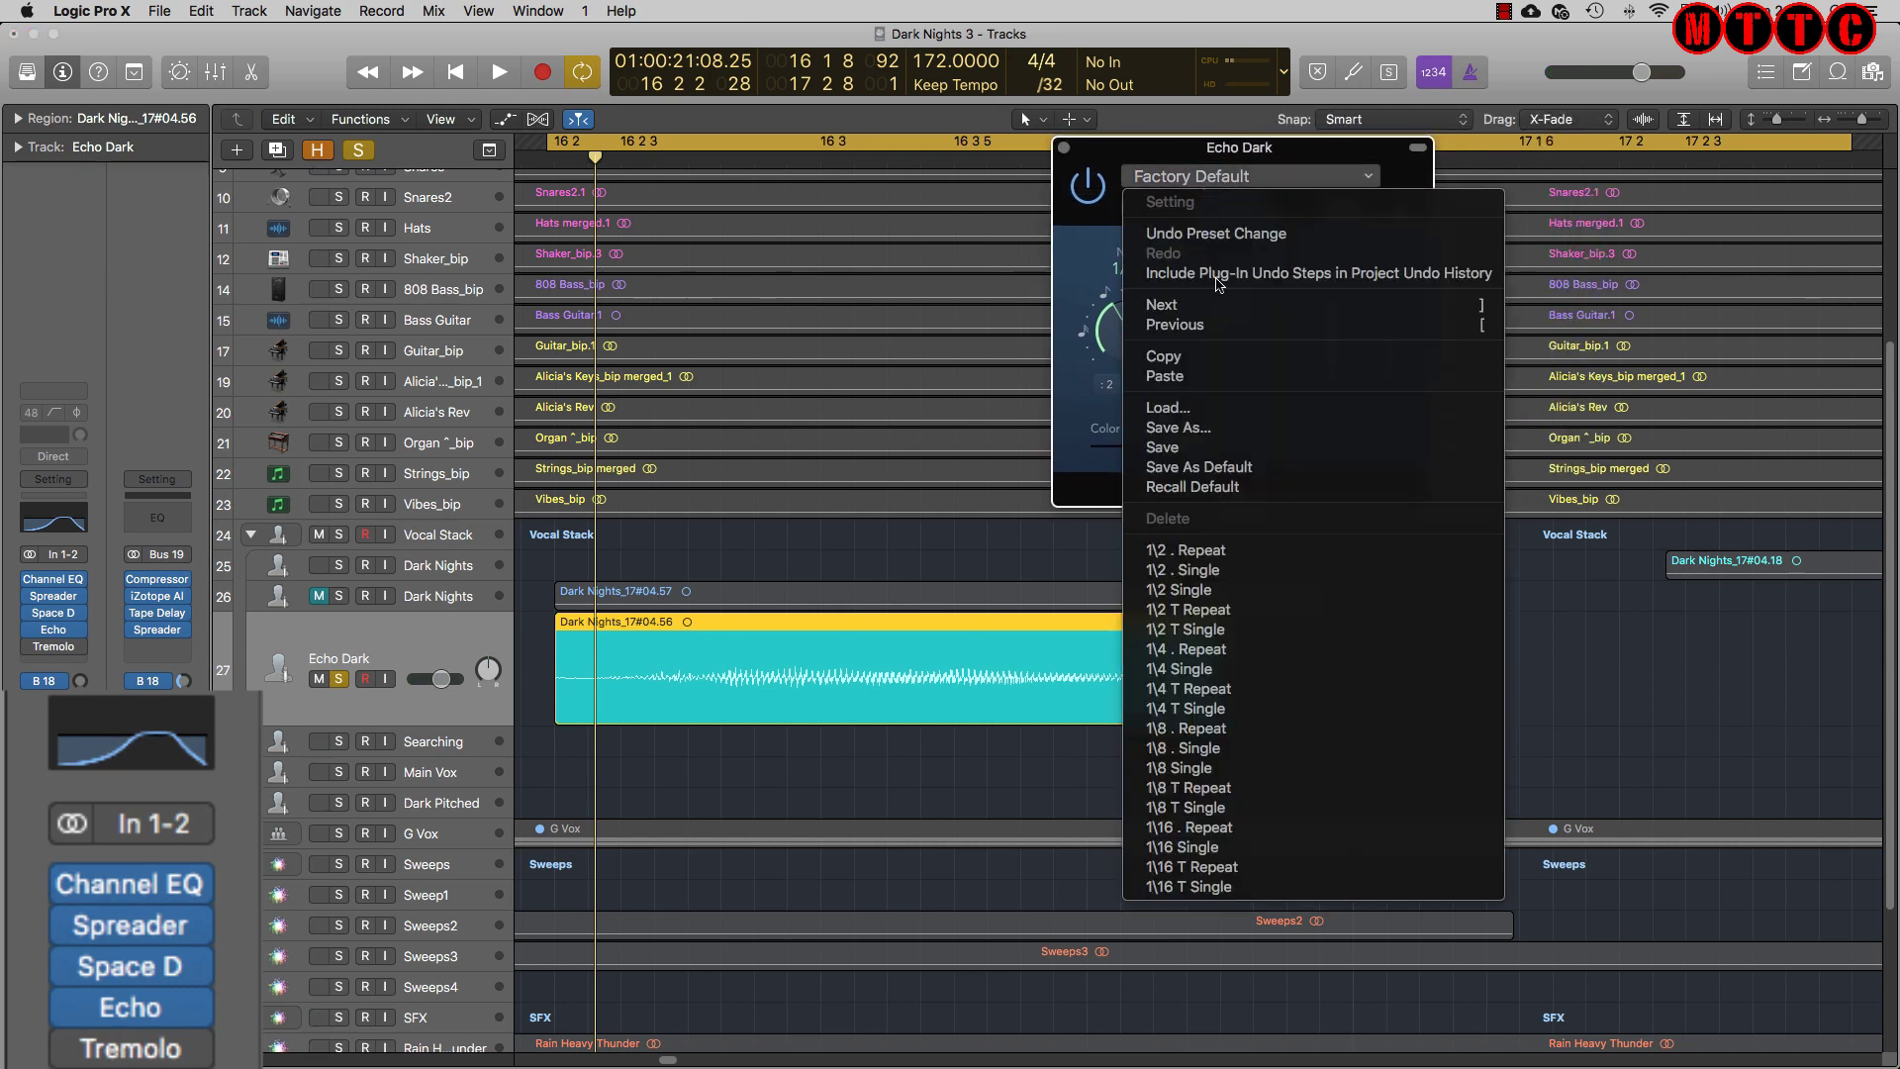
left_click(1259, 376)
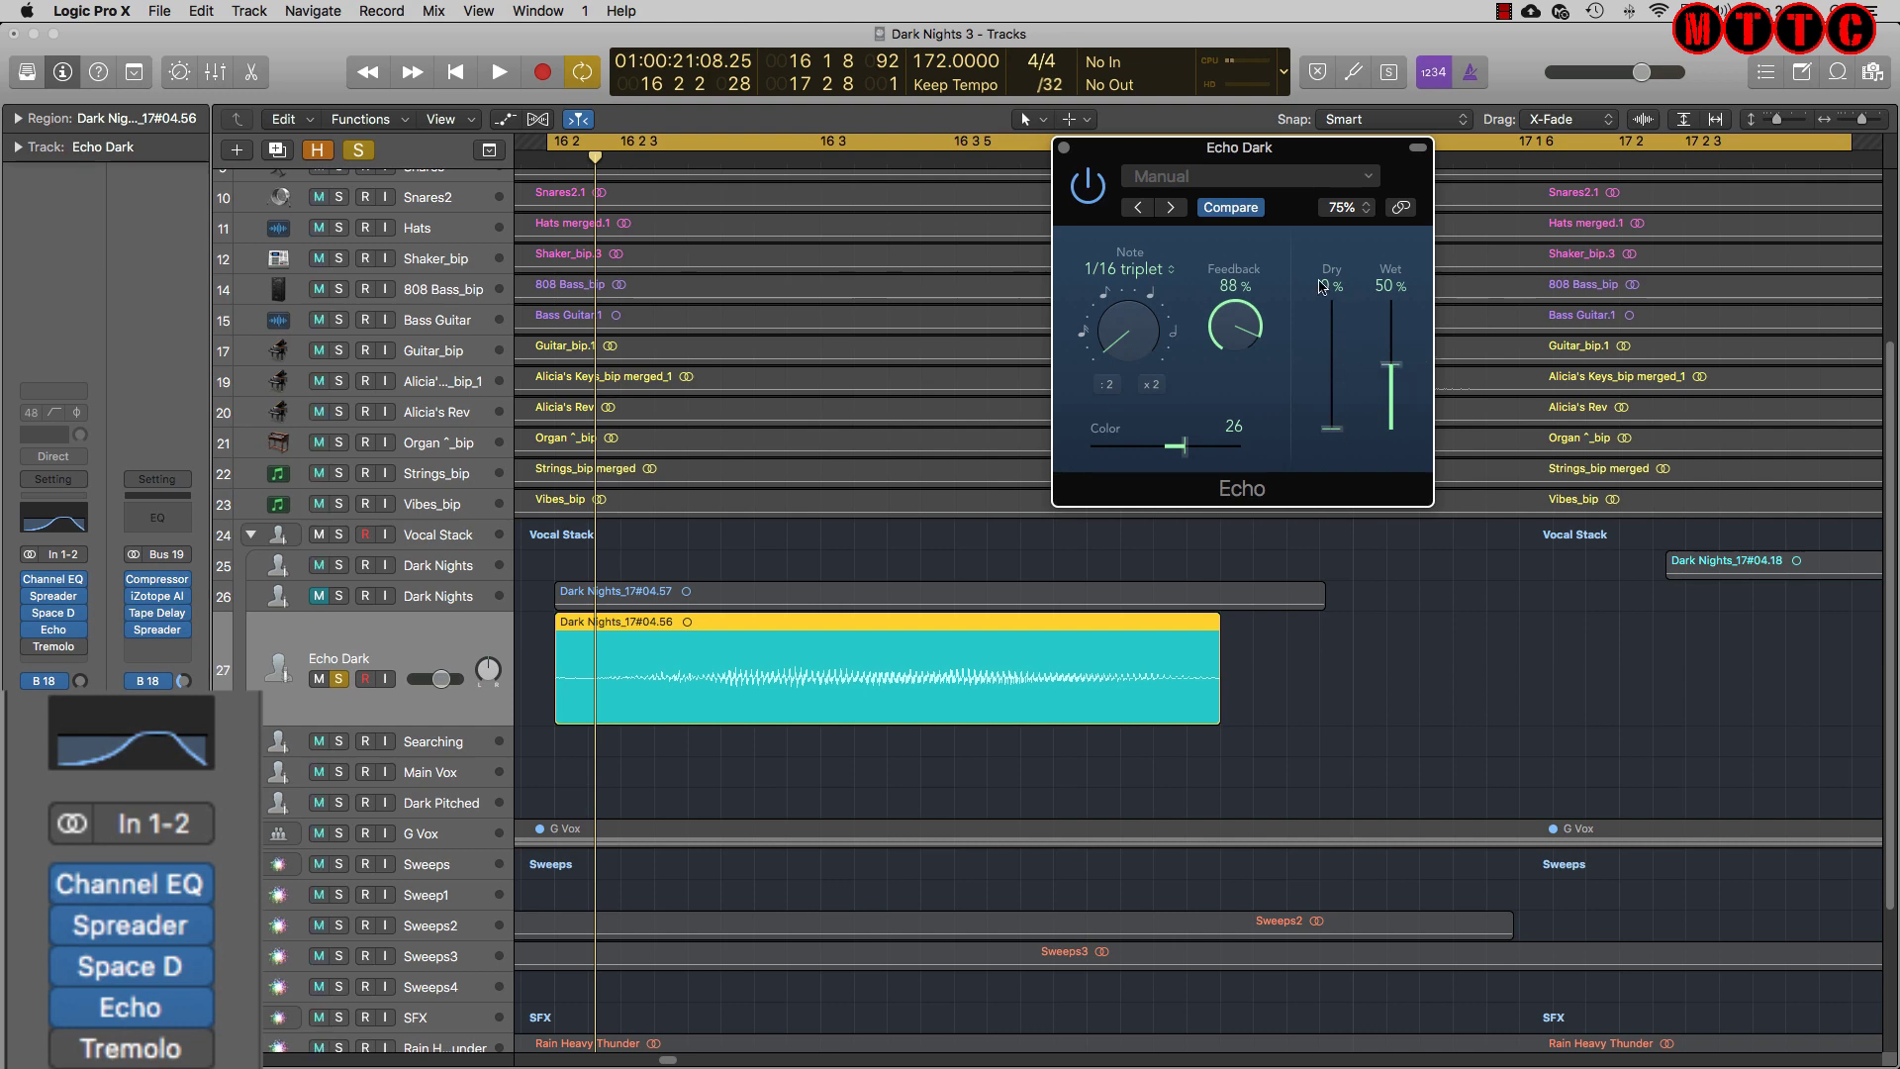
Play the Echo Dark lead-in with the full mix into bar 18 and close the Echo window
key("space")
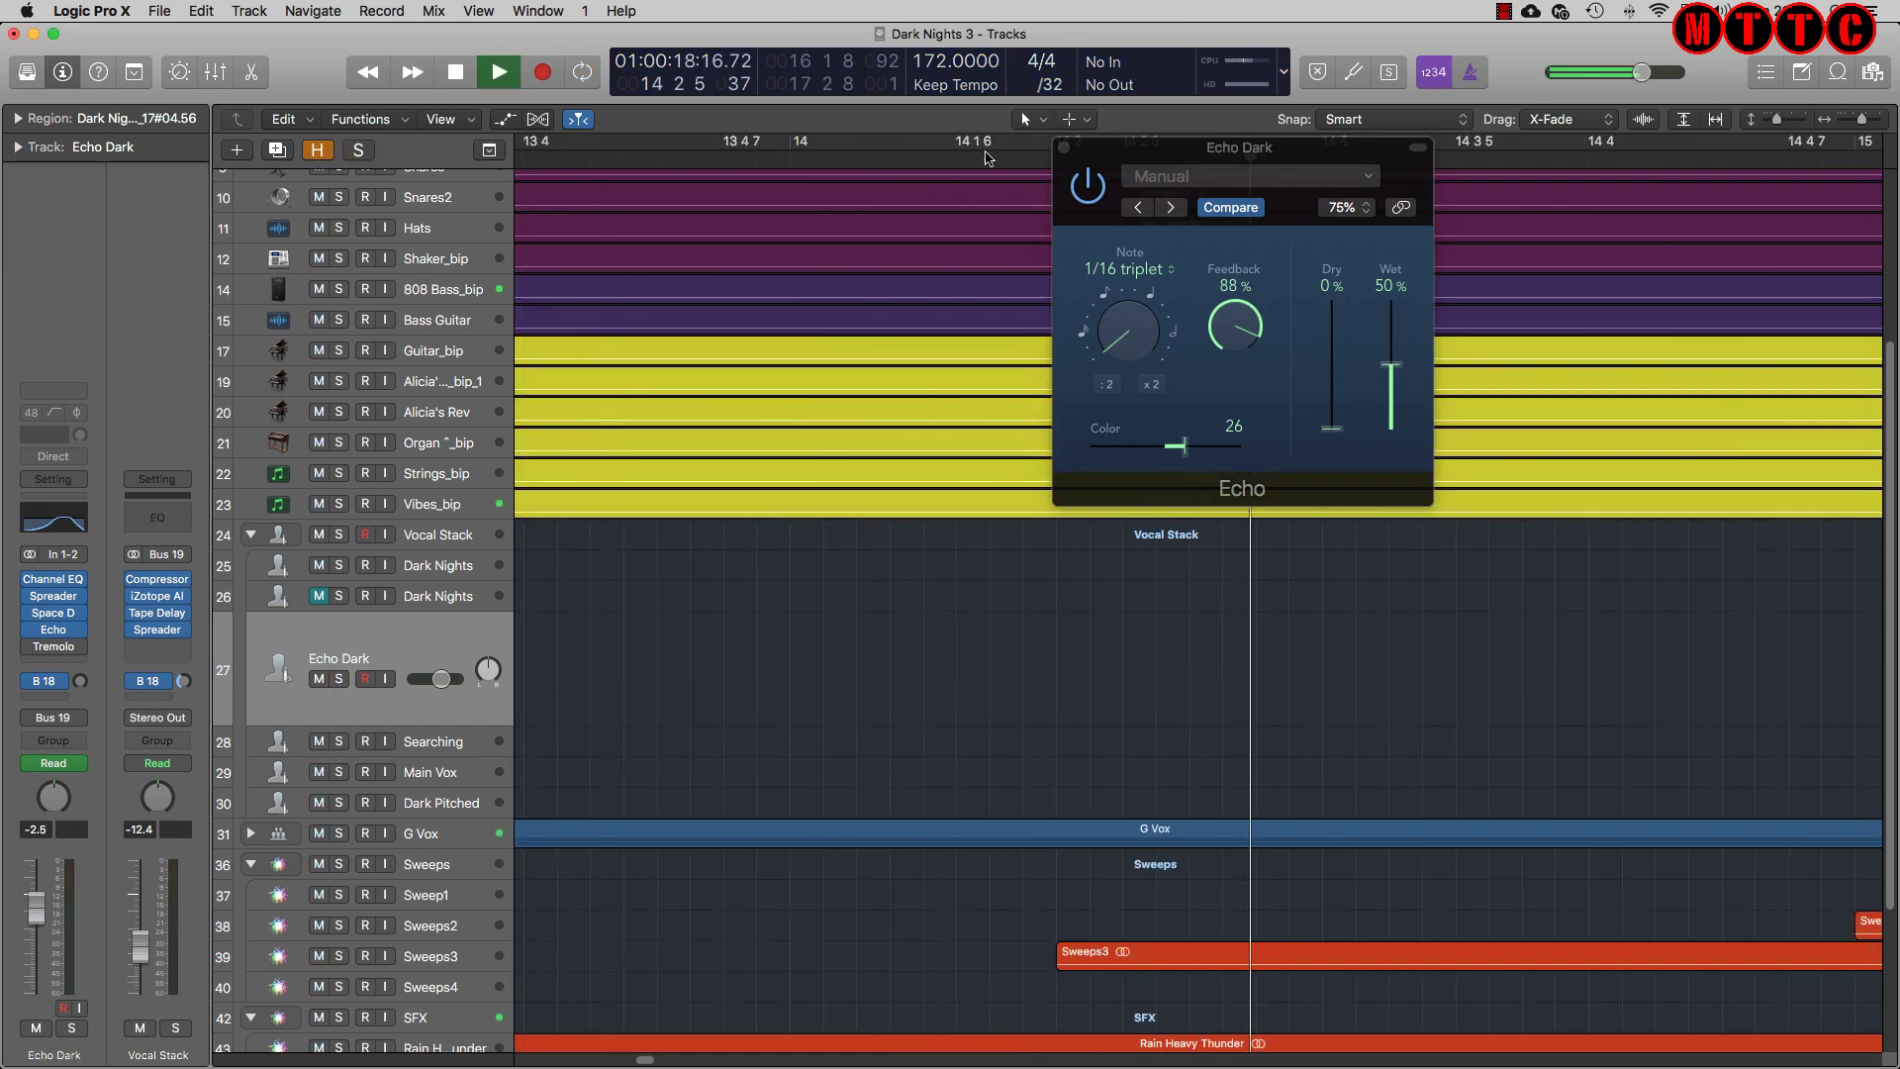
left_click(1064, 147)
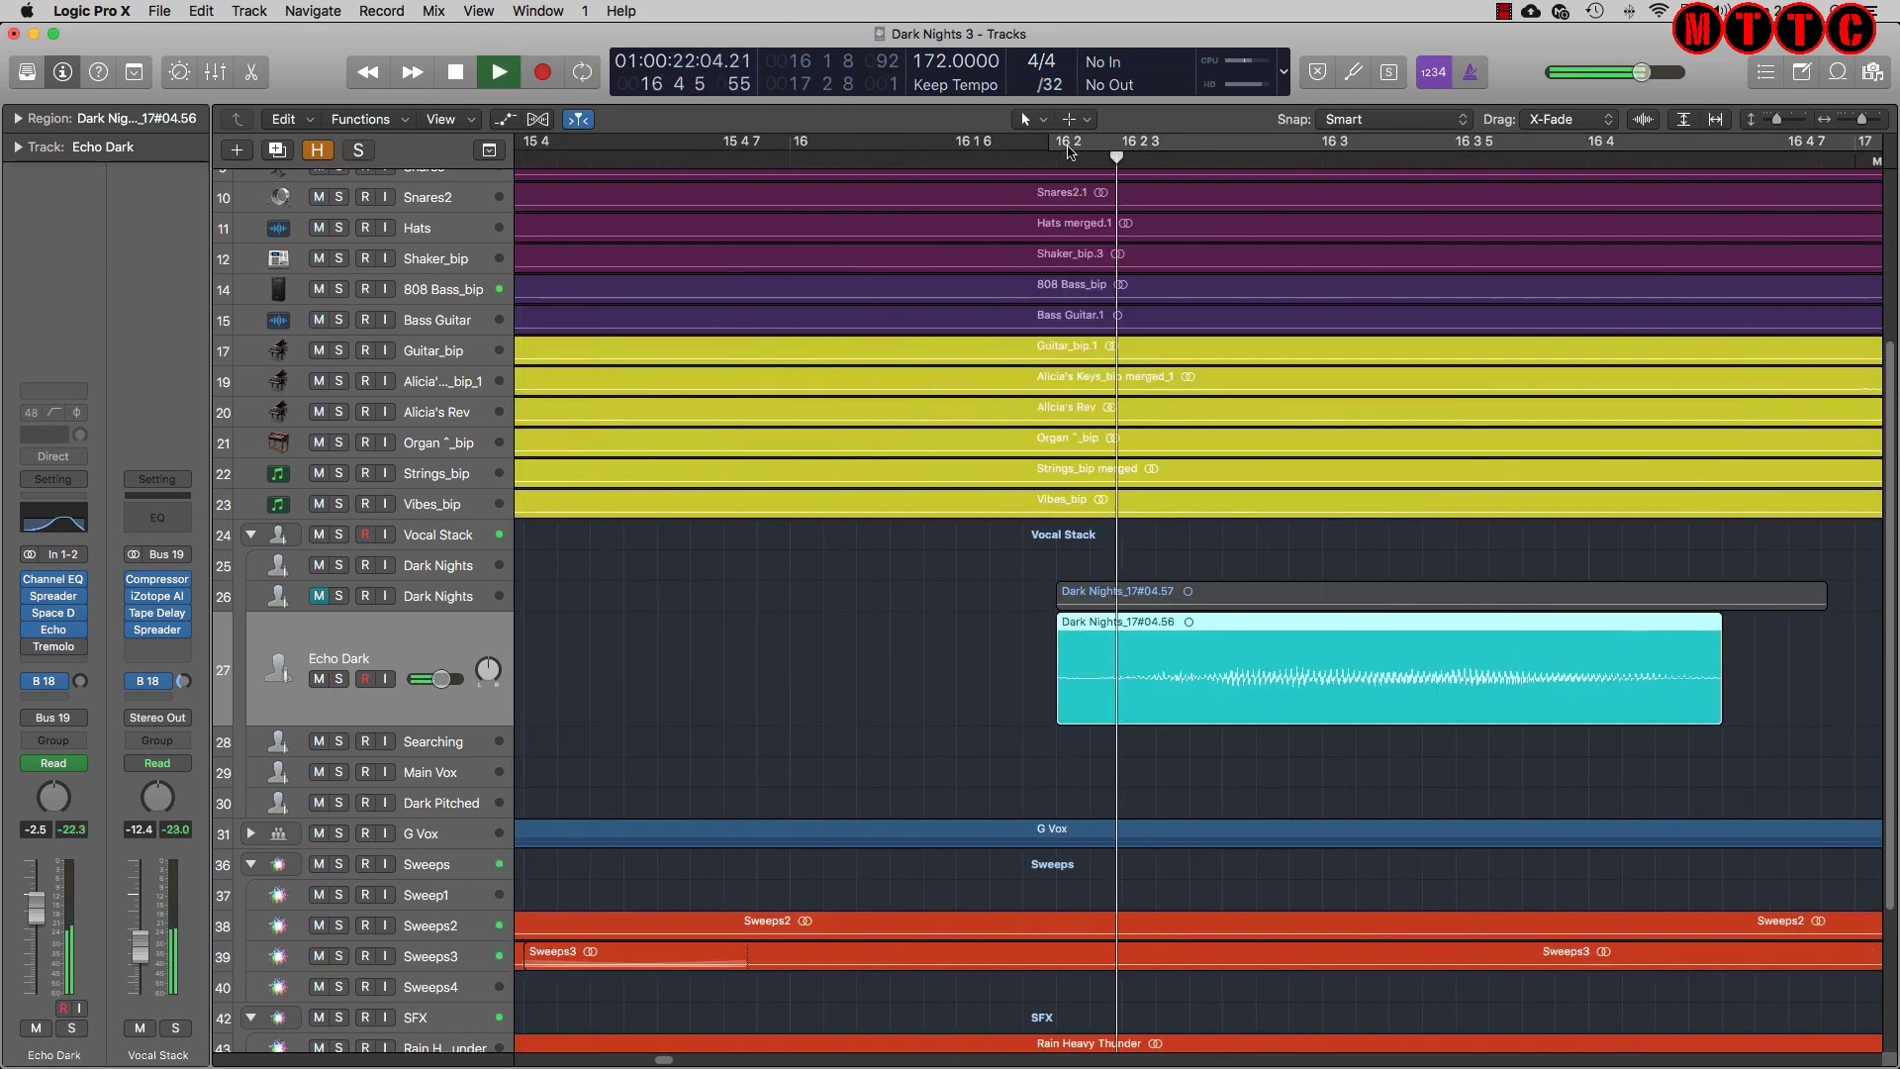
key("super+Left")
key("super+Left")
key("space")
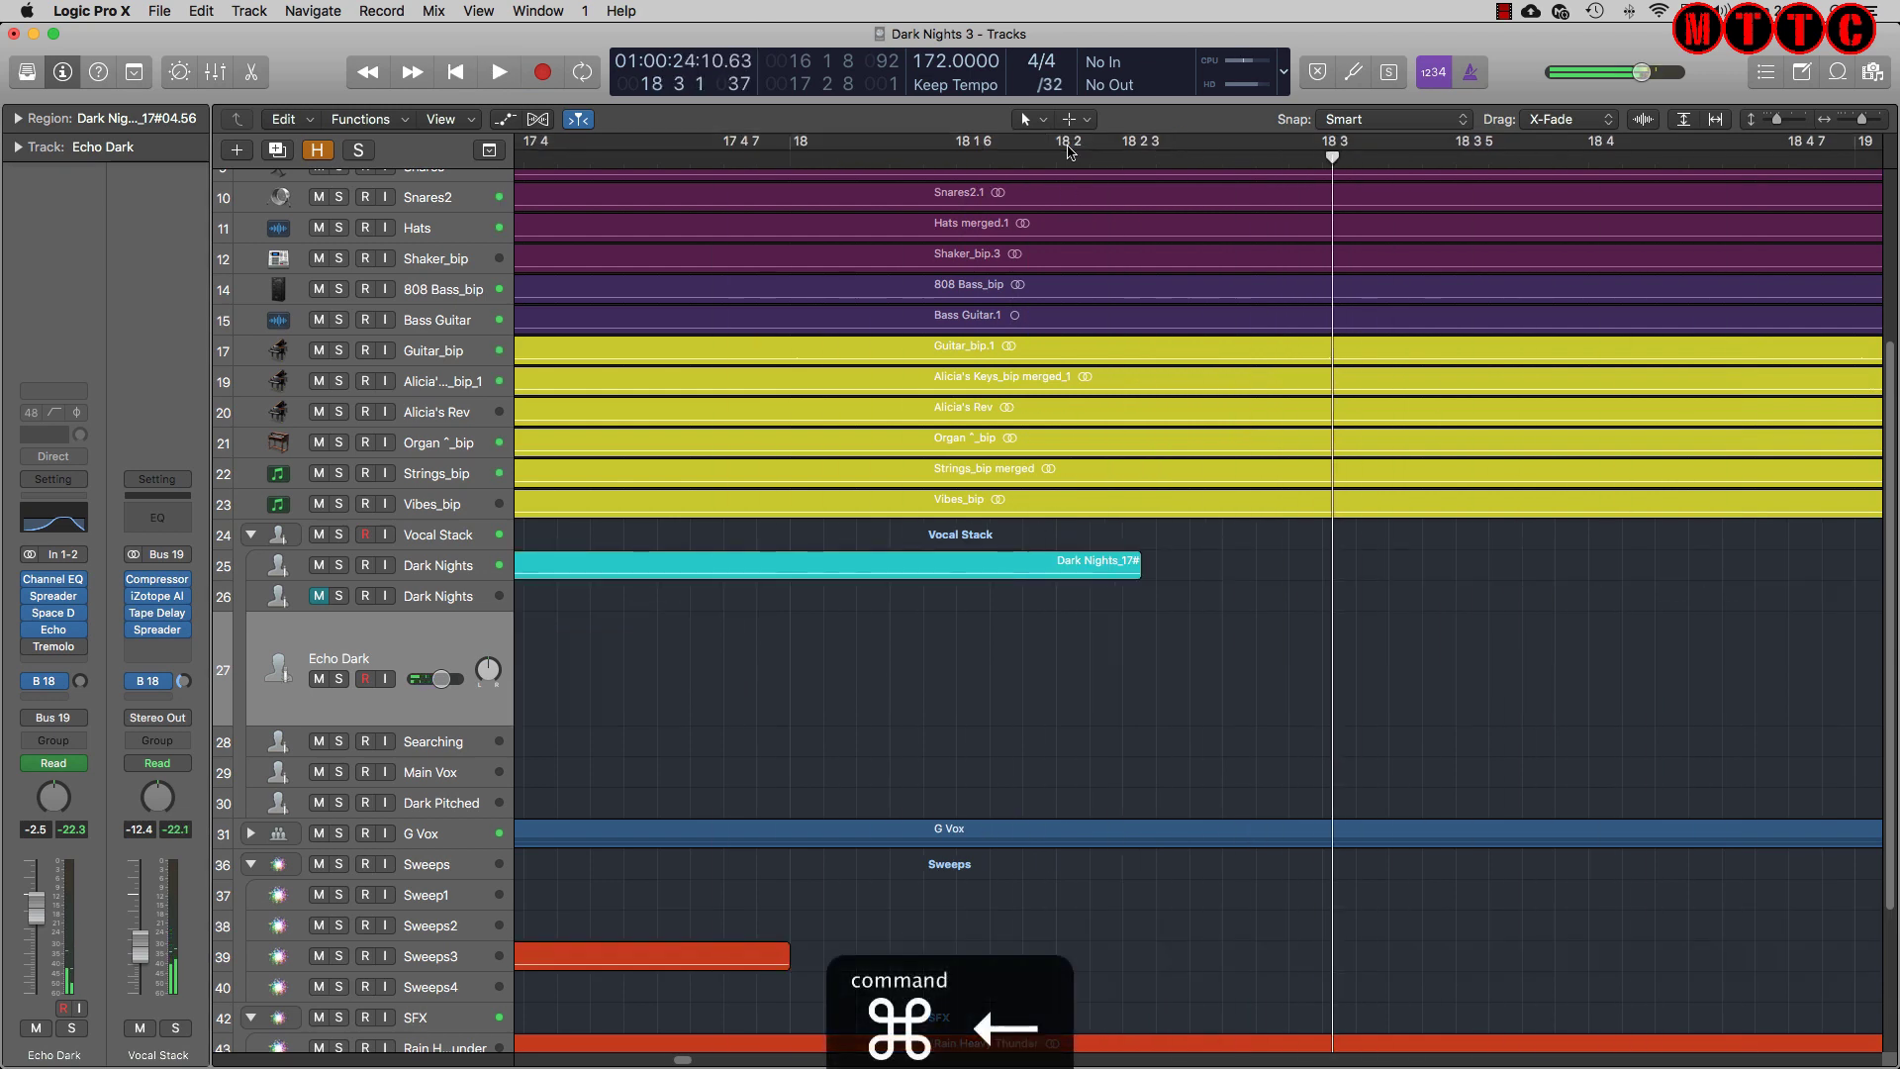
key("super+Left")
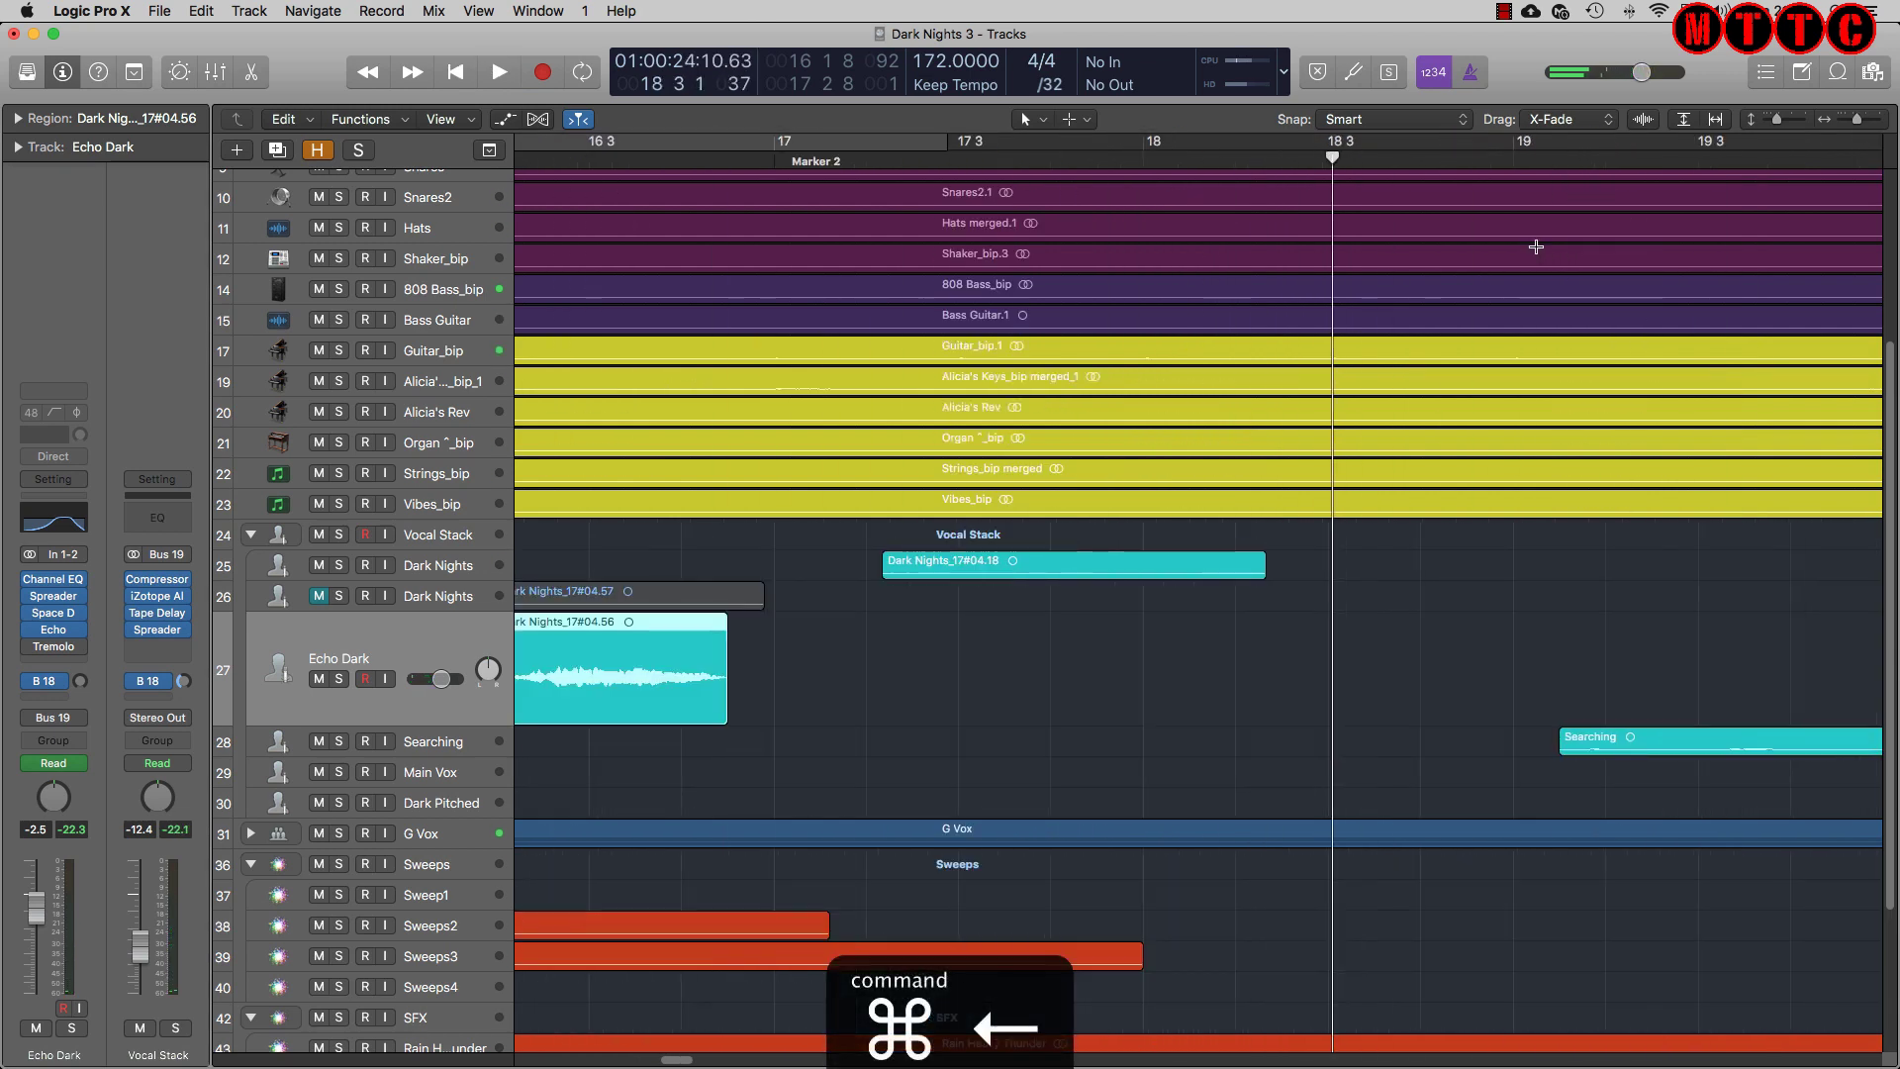
Undo the region edits on the muted duplicate Dark Nights track until that track is removed
scroll(695, 815, "left", 5)
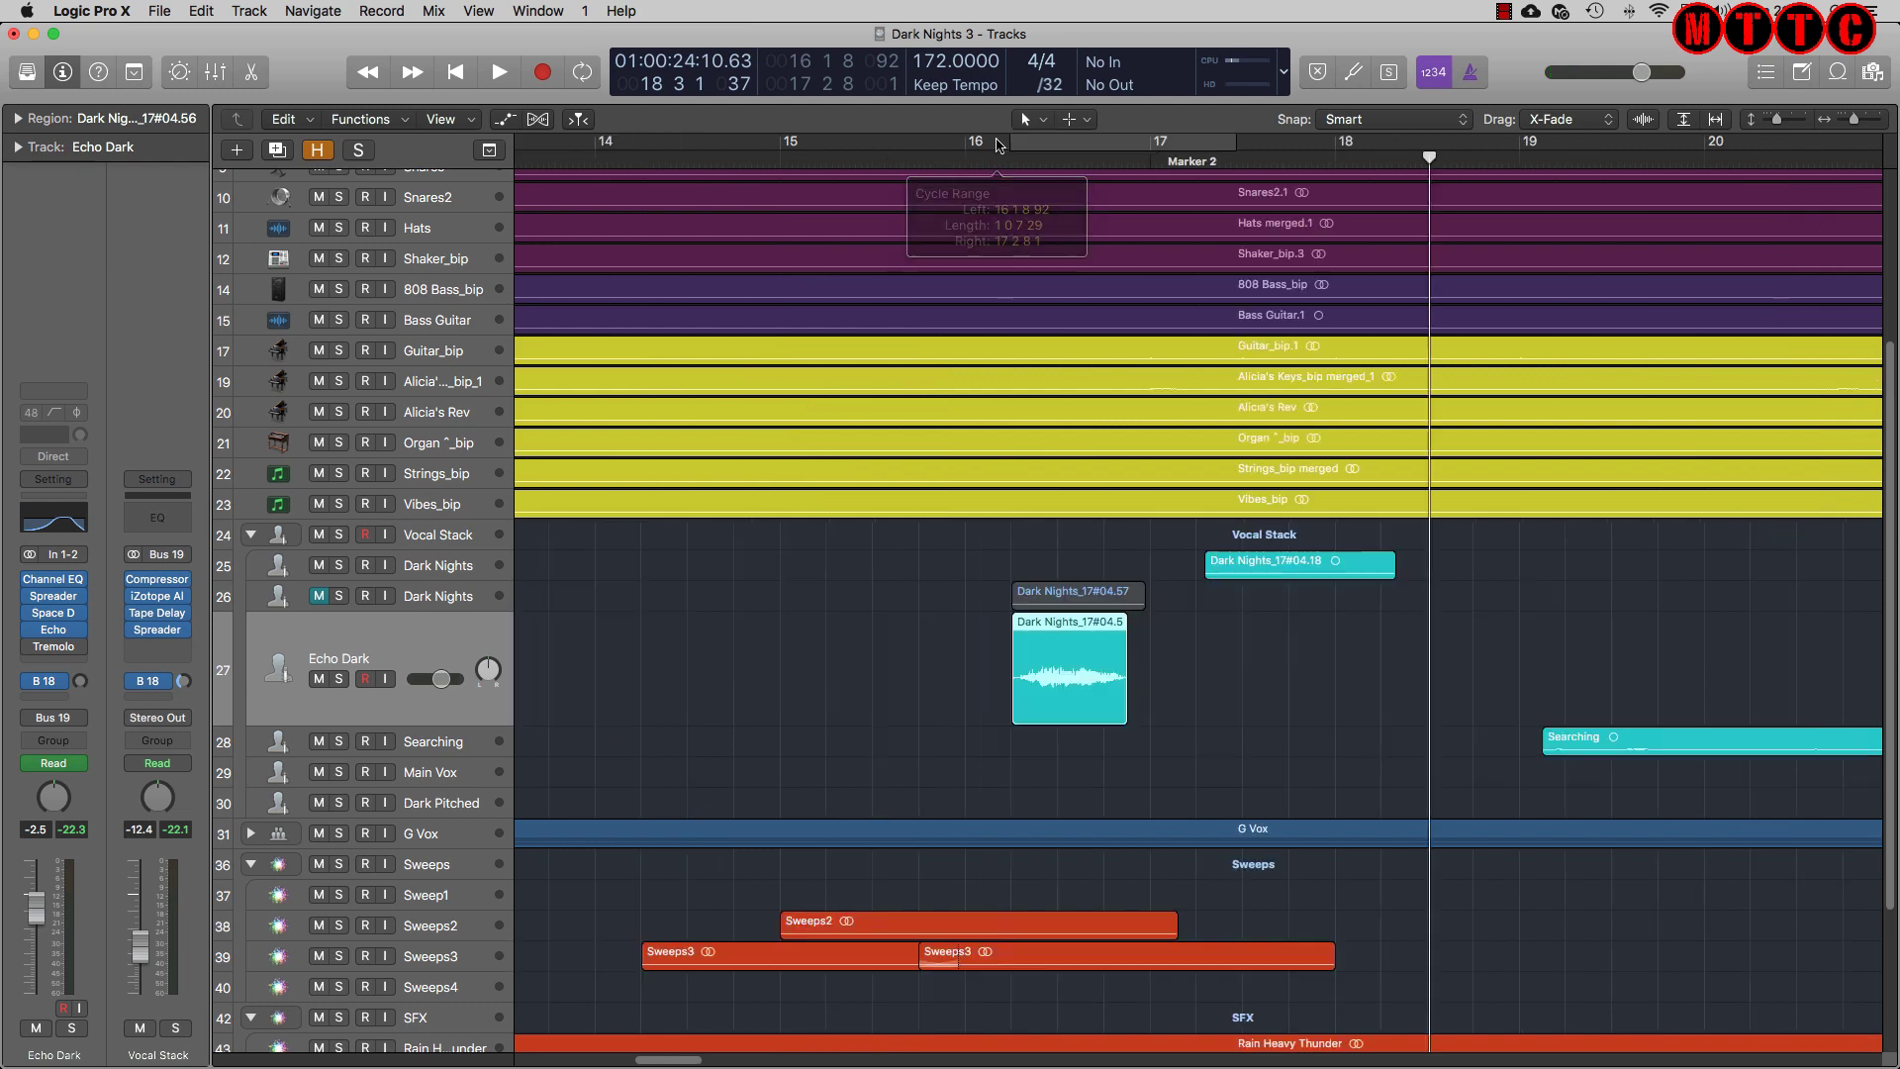
key("super+z")
left_click(1028, 592)
key("super+z")
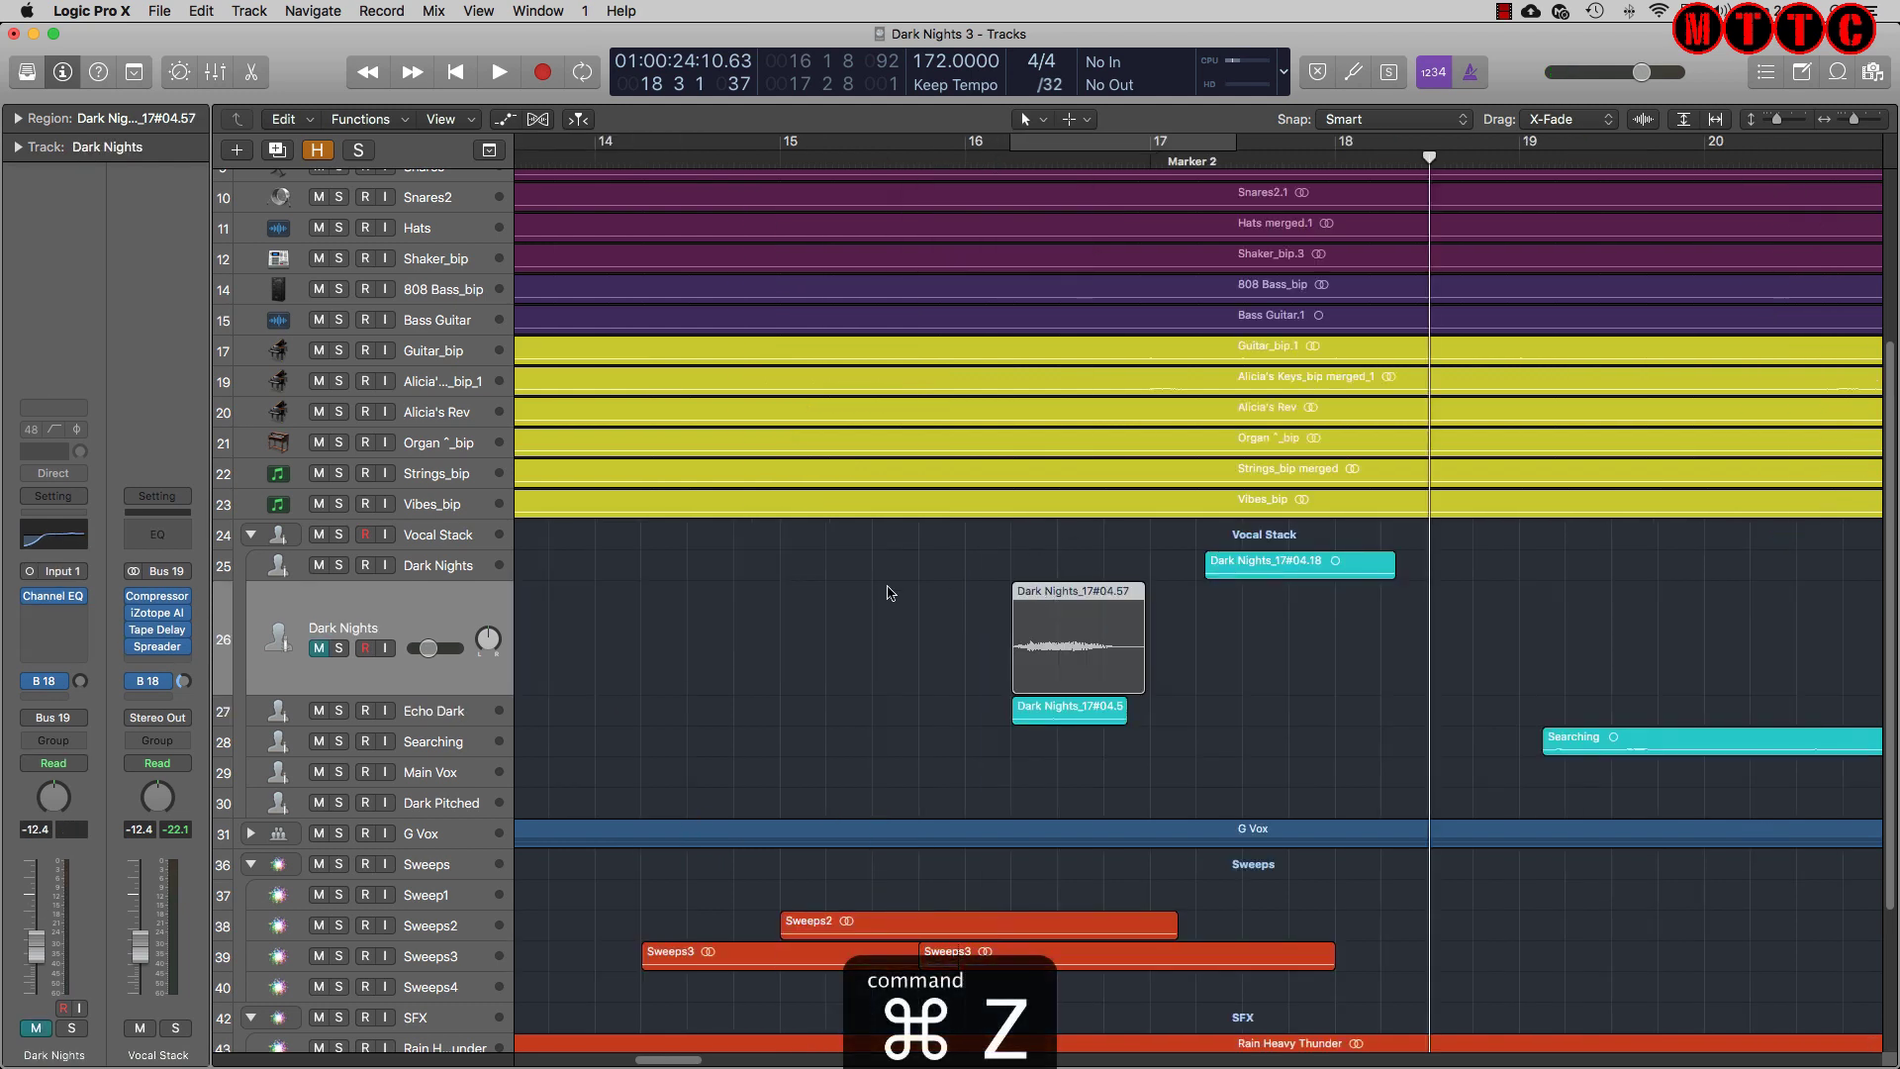
key("super+z")
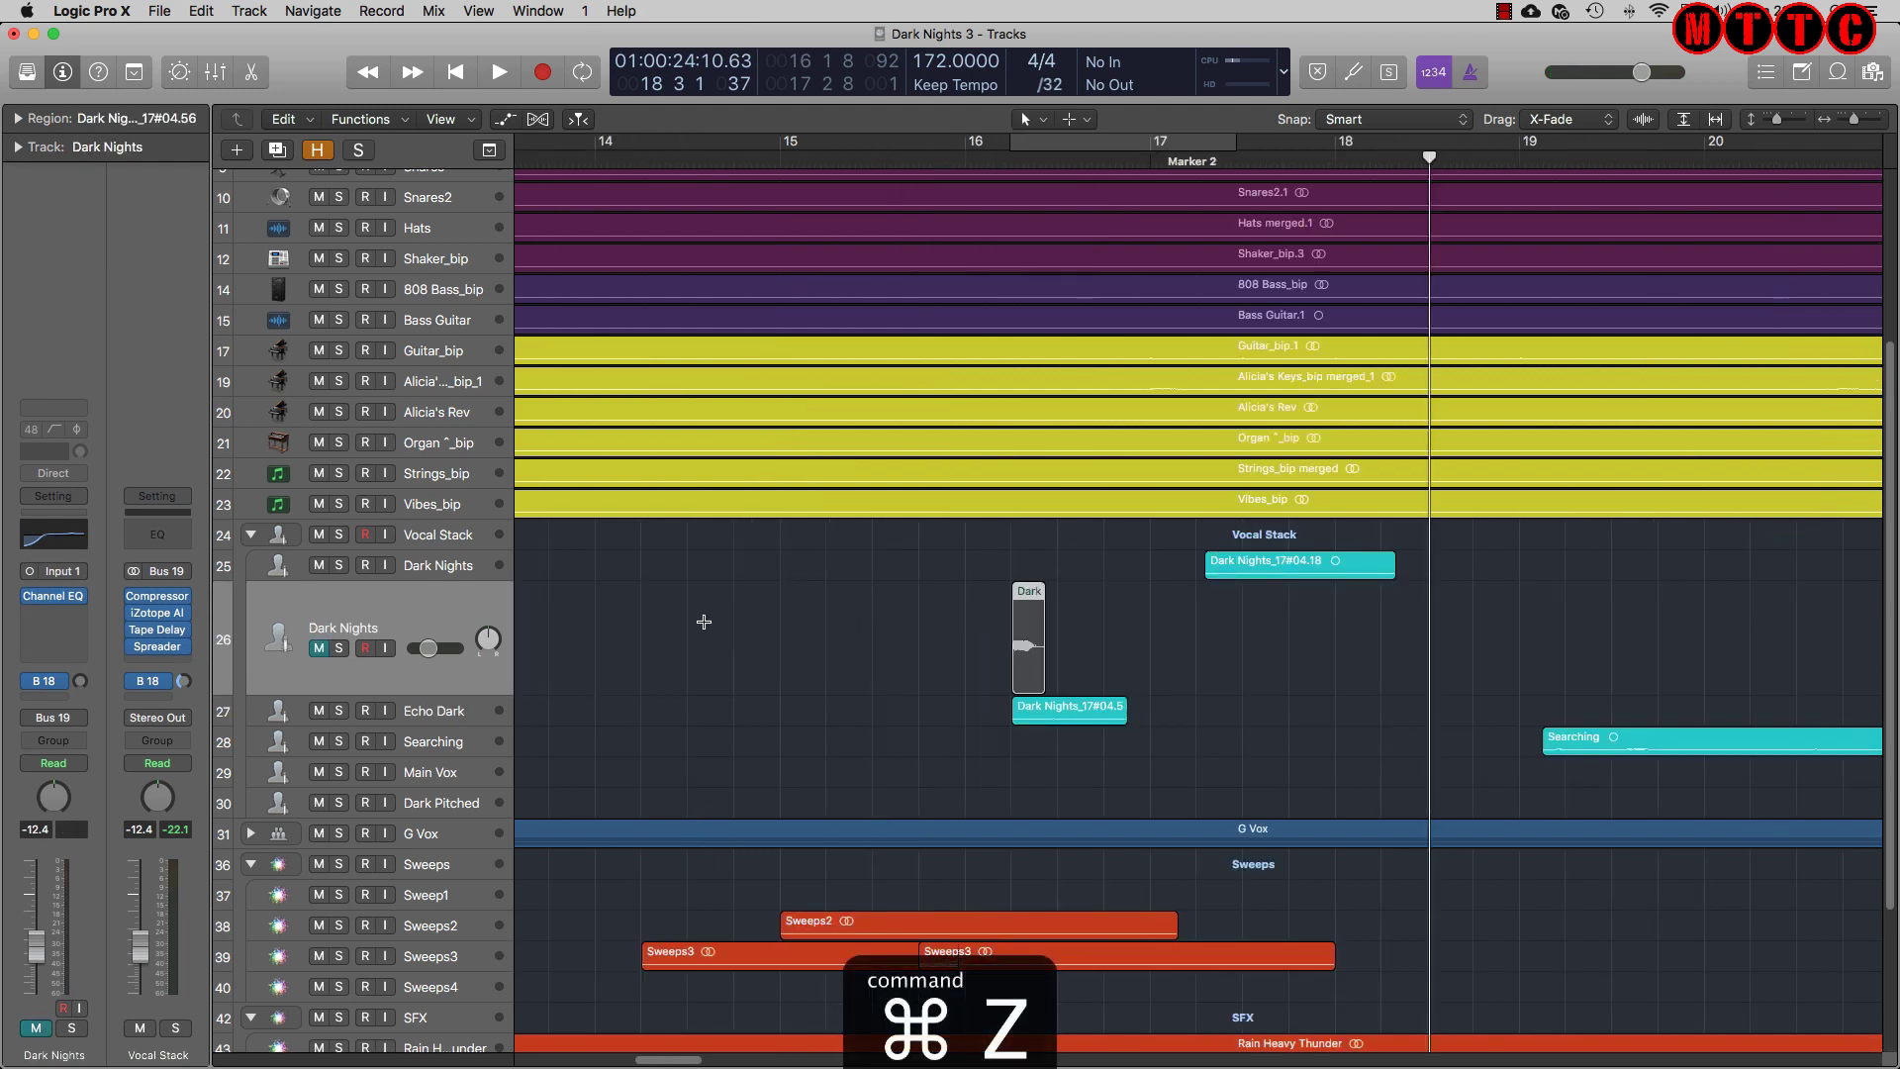
key("super+z")
key("super+z")
key("super+z")
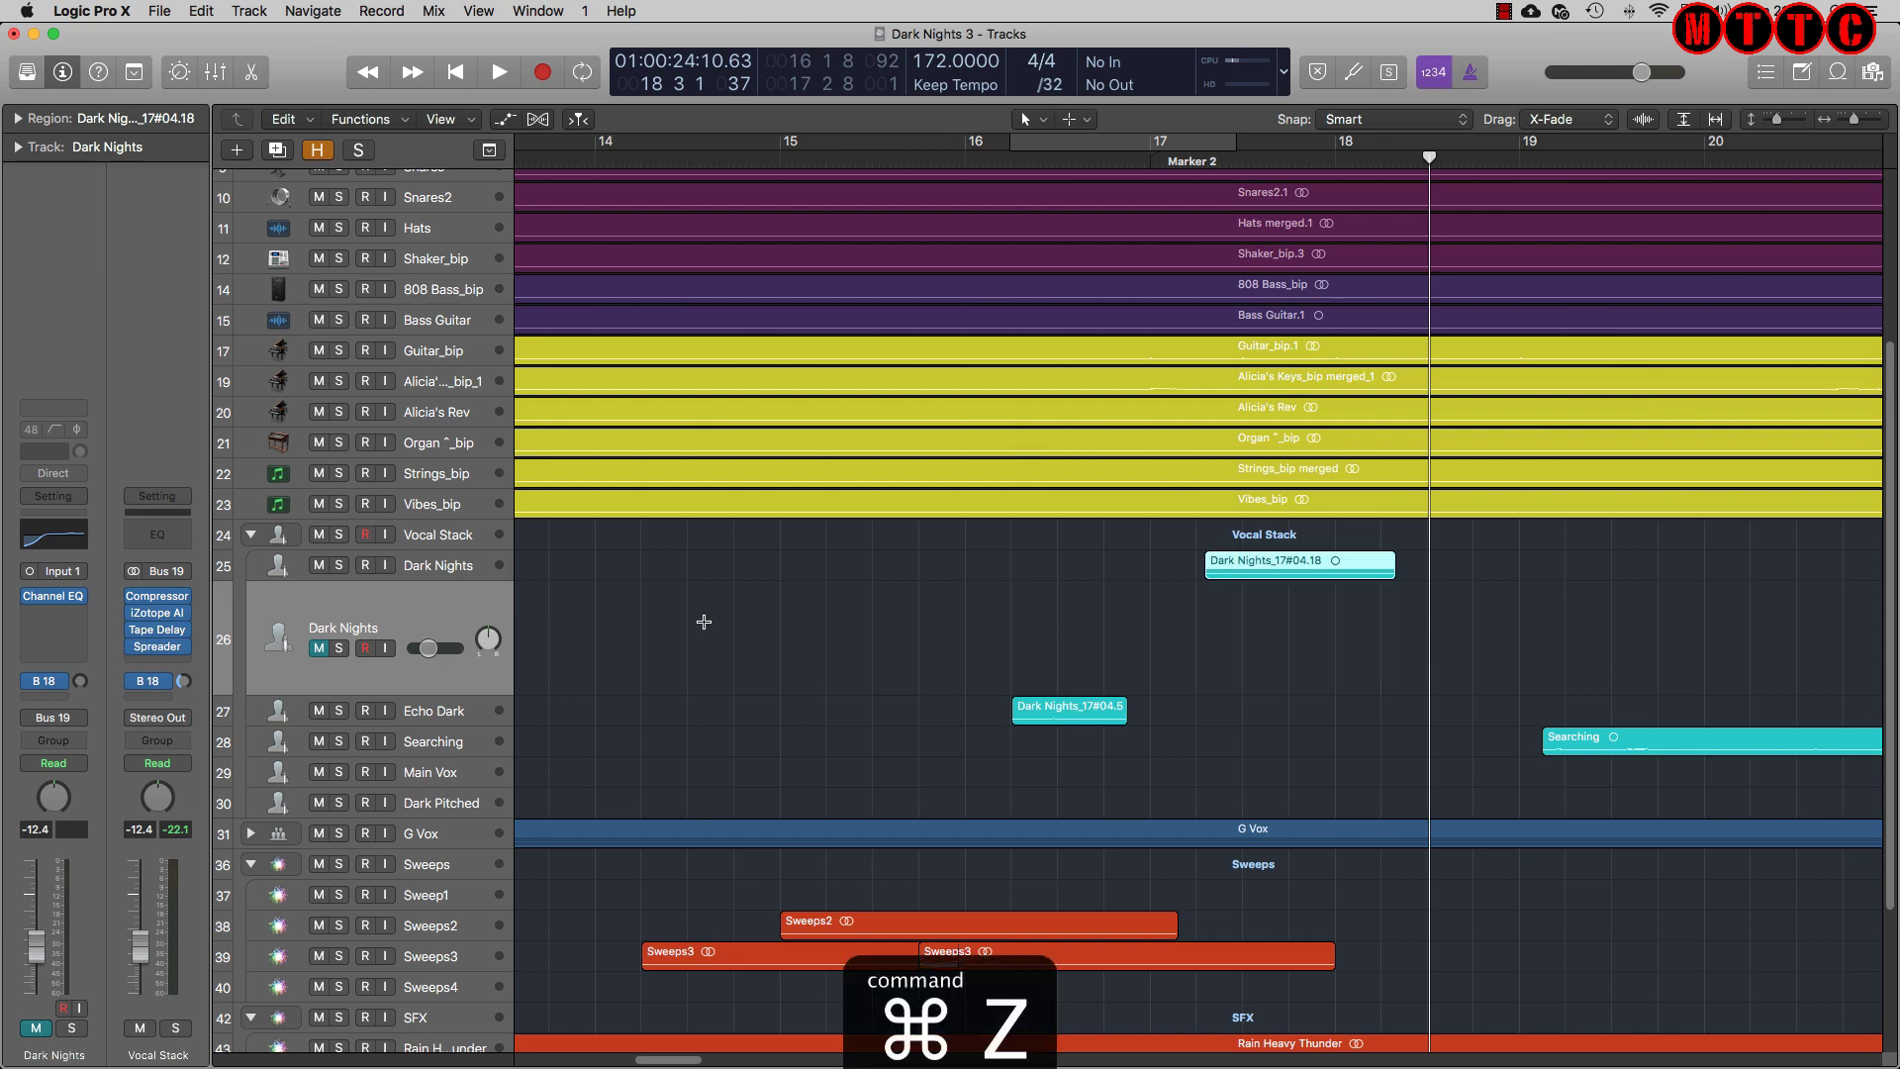
key("super+z")
Solo the Vocal Stack and the Alicia's Keys track and play them together into bar 21
left_click(339, 534)
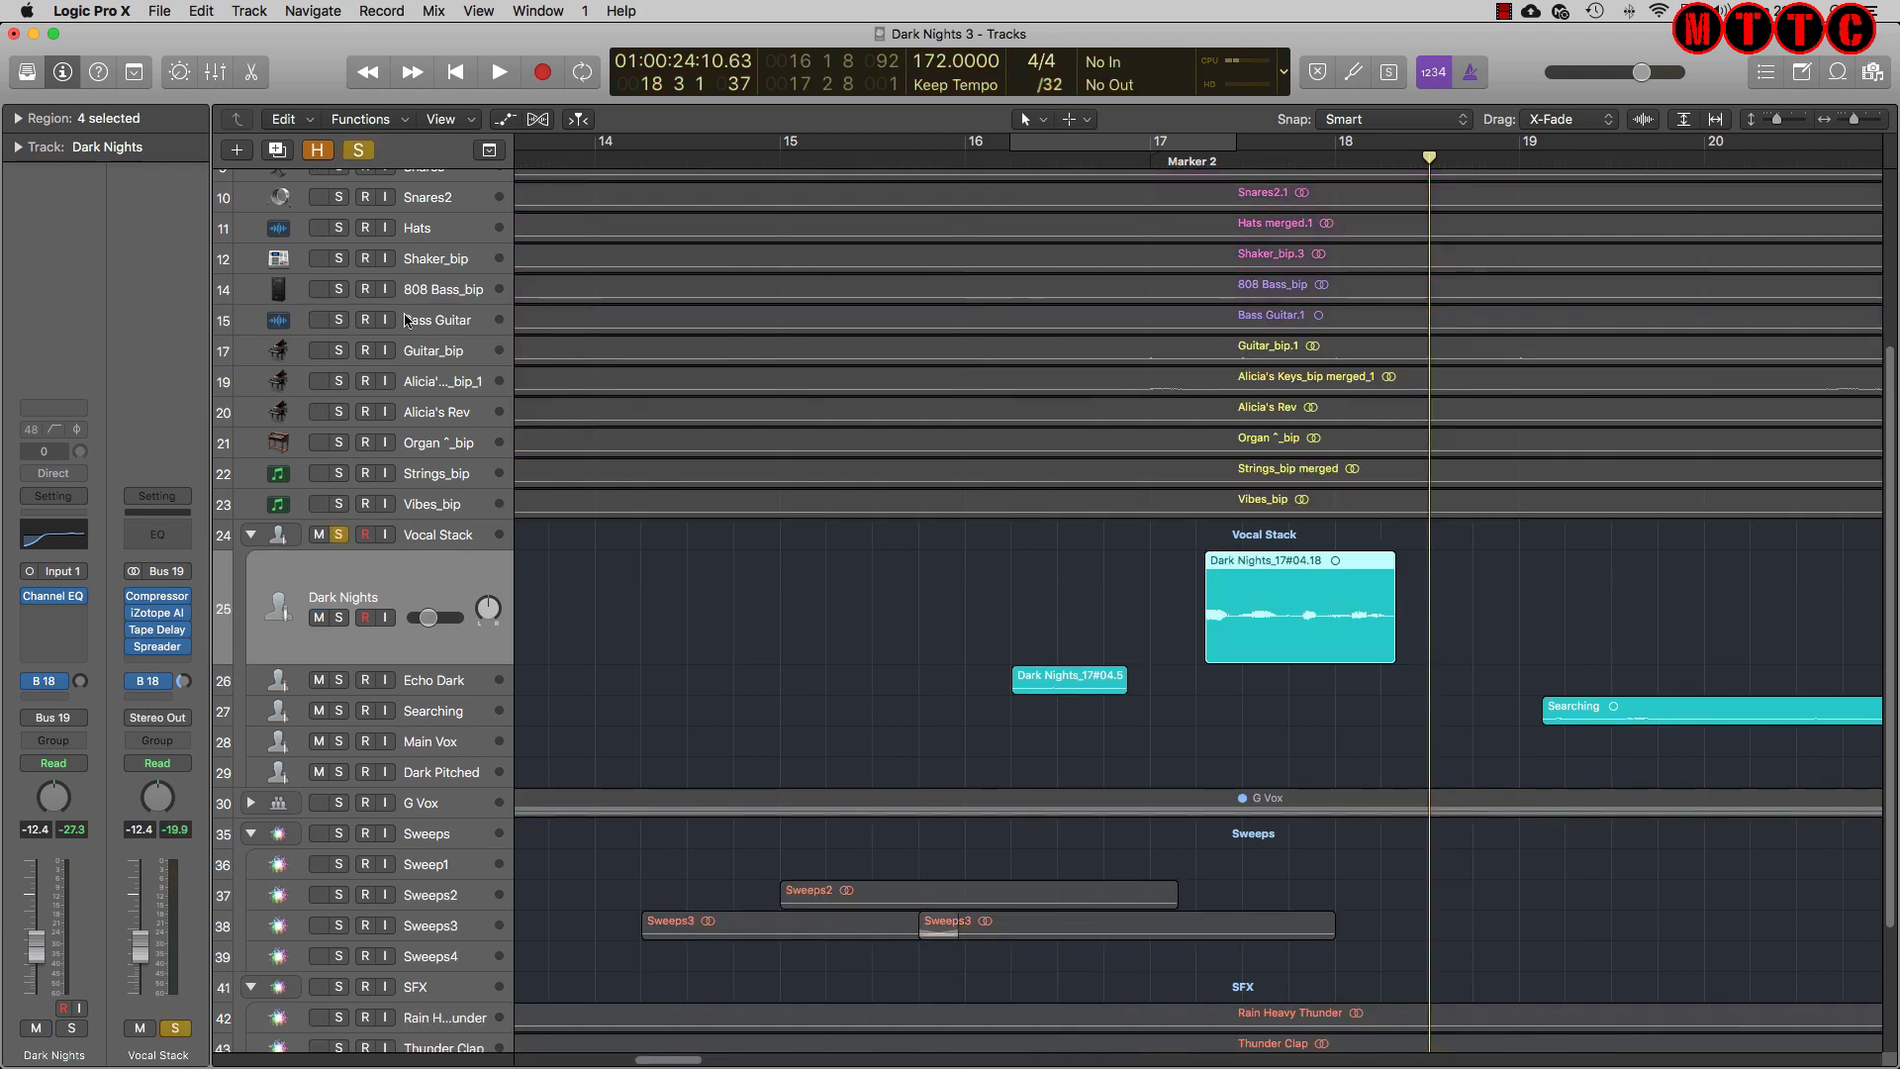
left_click(337, 381)
key("space")
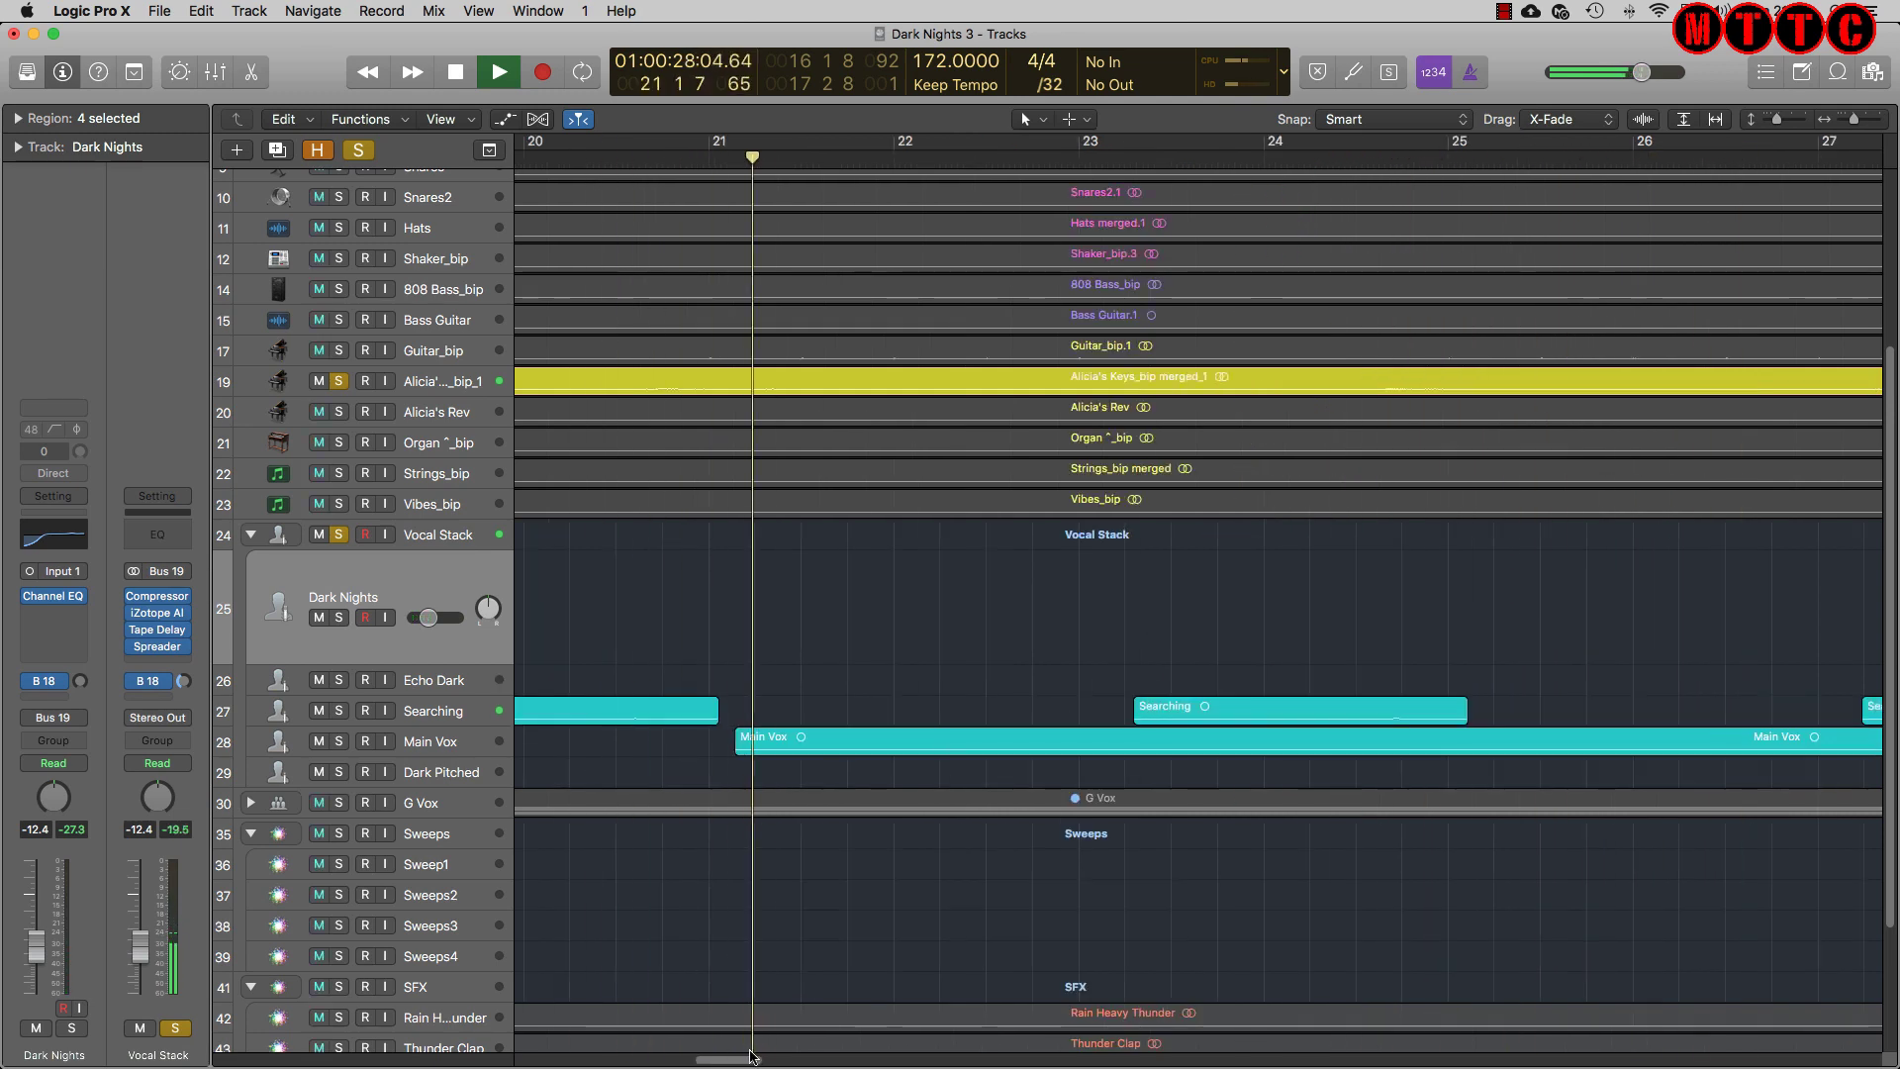
key("space")
Select the Searching track and play its vocal from bar 19 into the start of the Main Vox region
left_click_drag(739, 1059, 710, 1059)
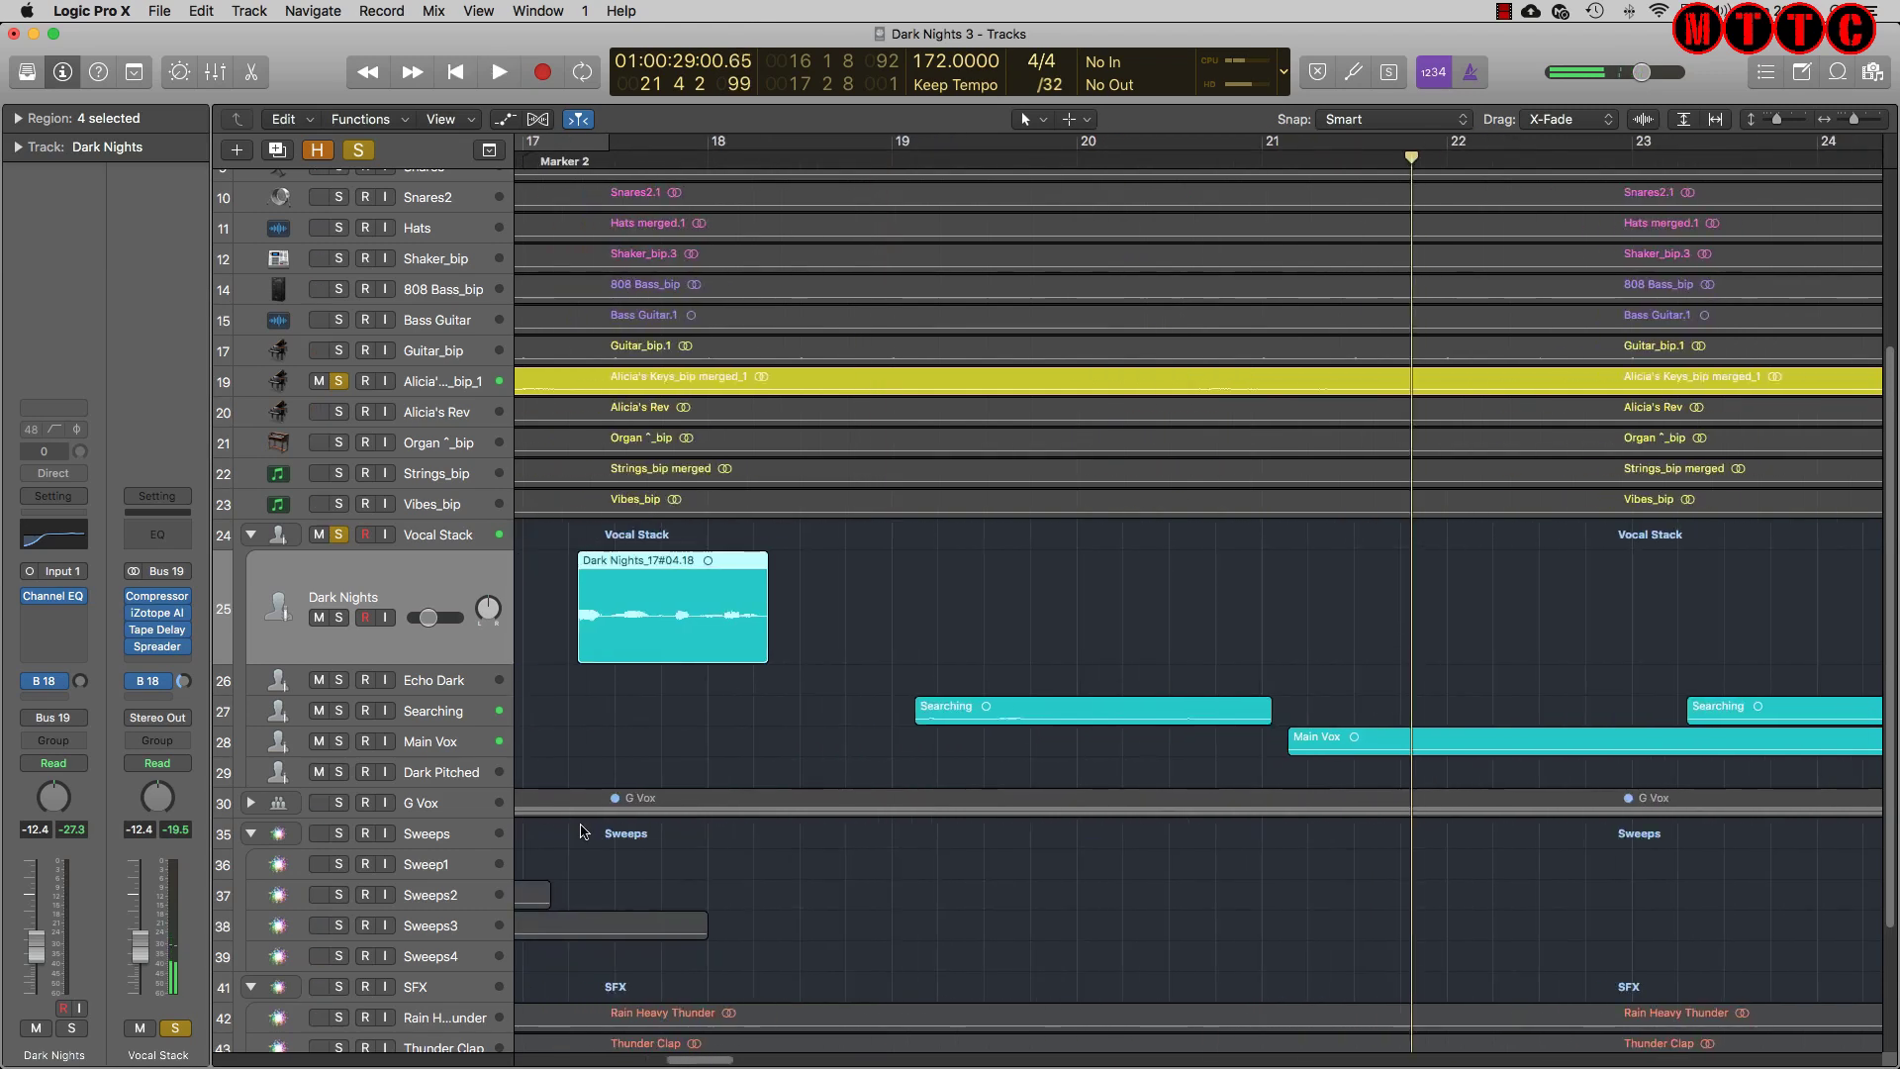
left_click(469, 704)
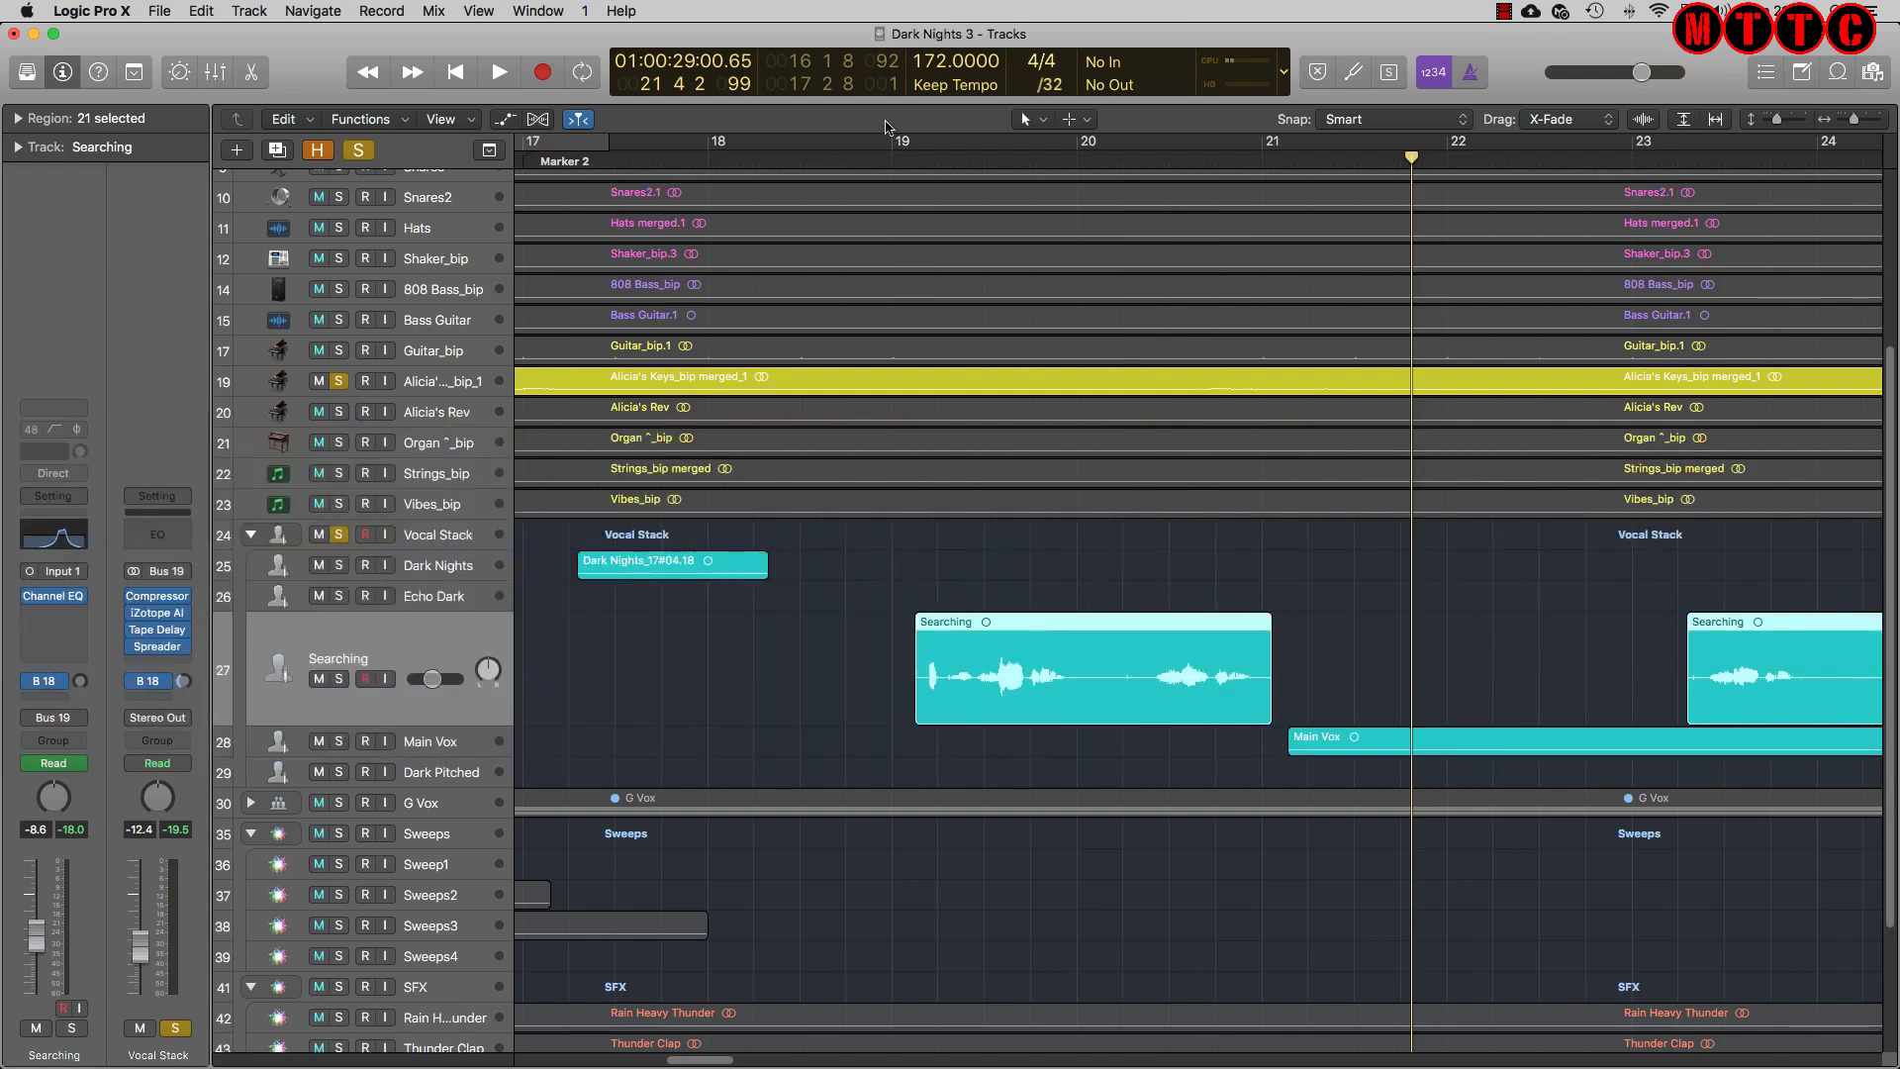
left_click(896, 158)
key("space")
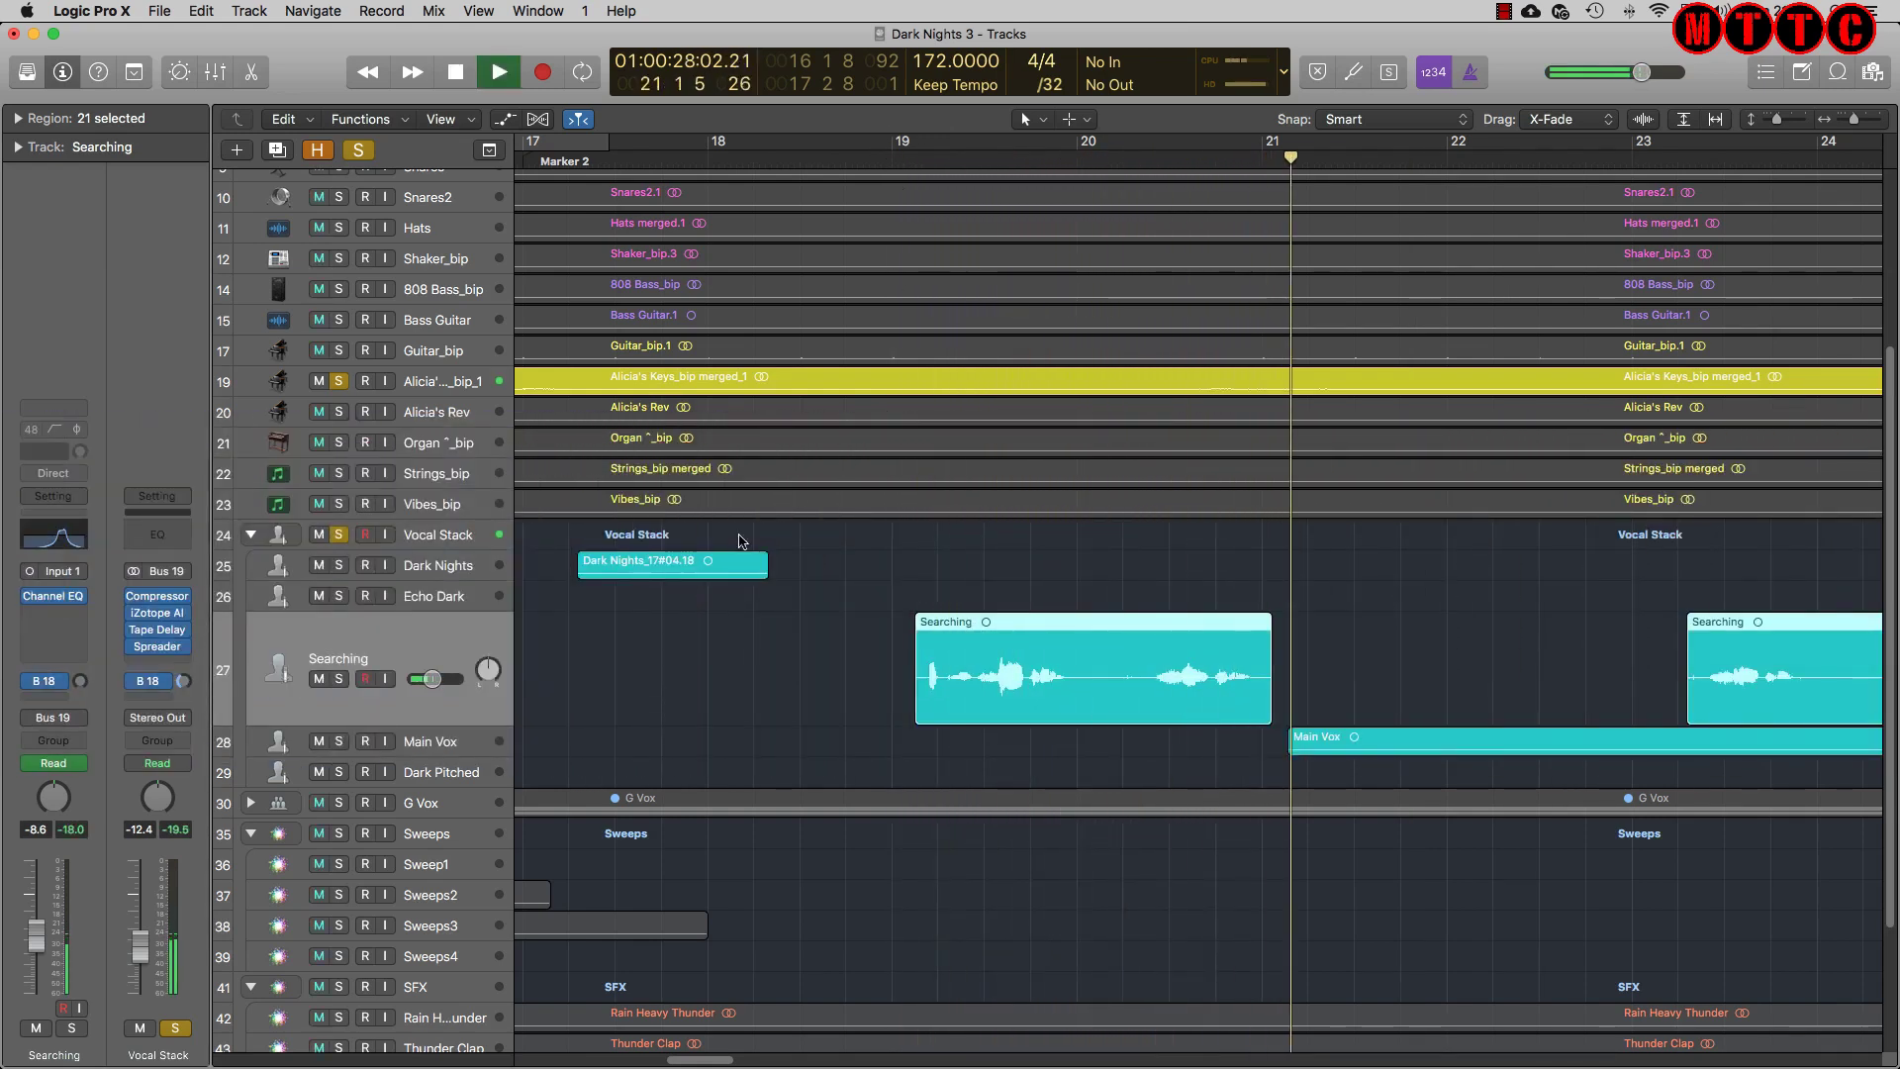
key("space")
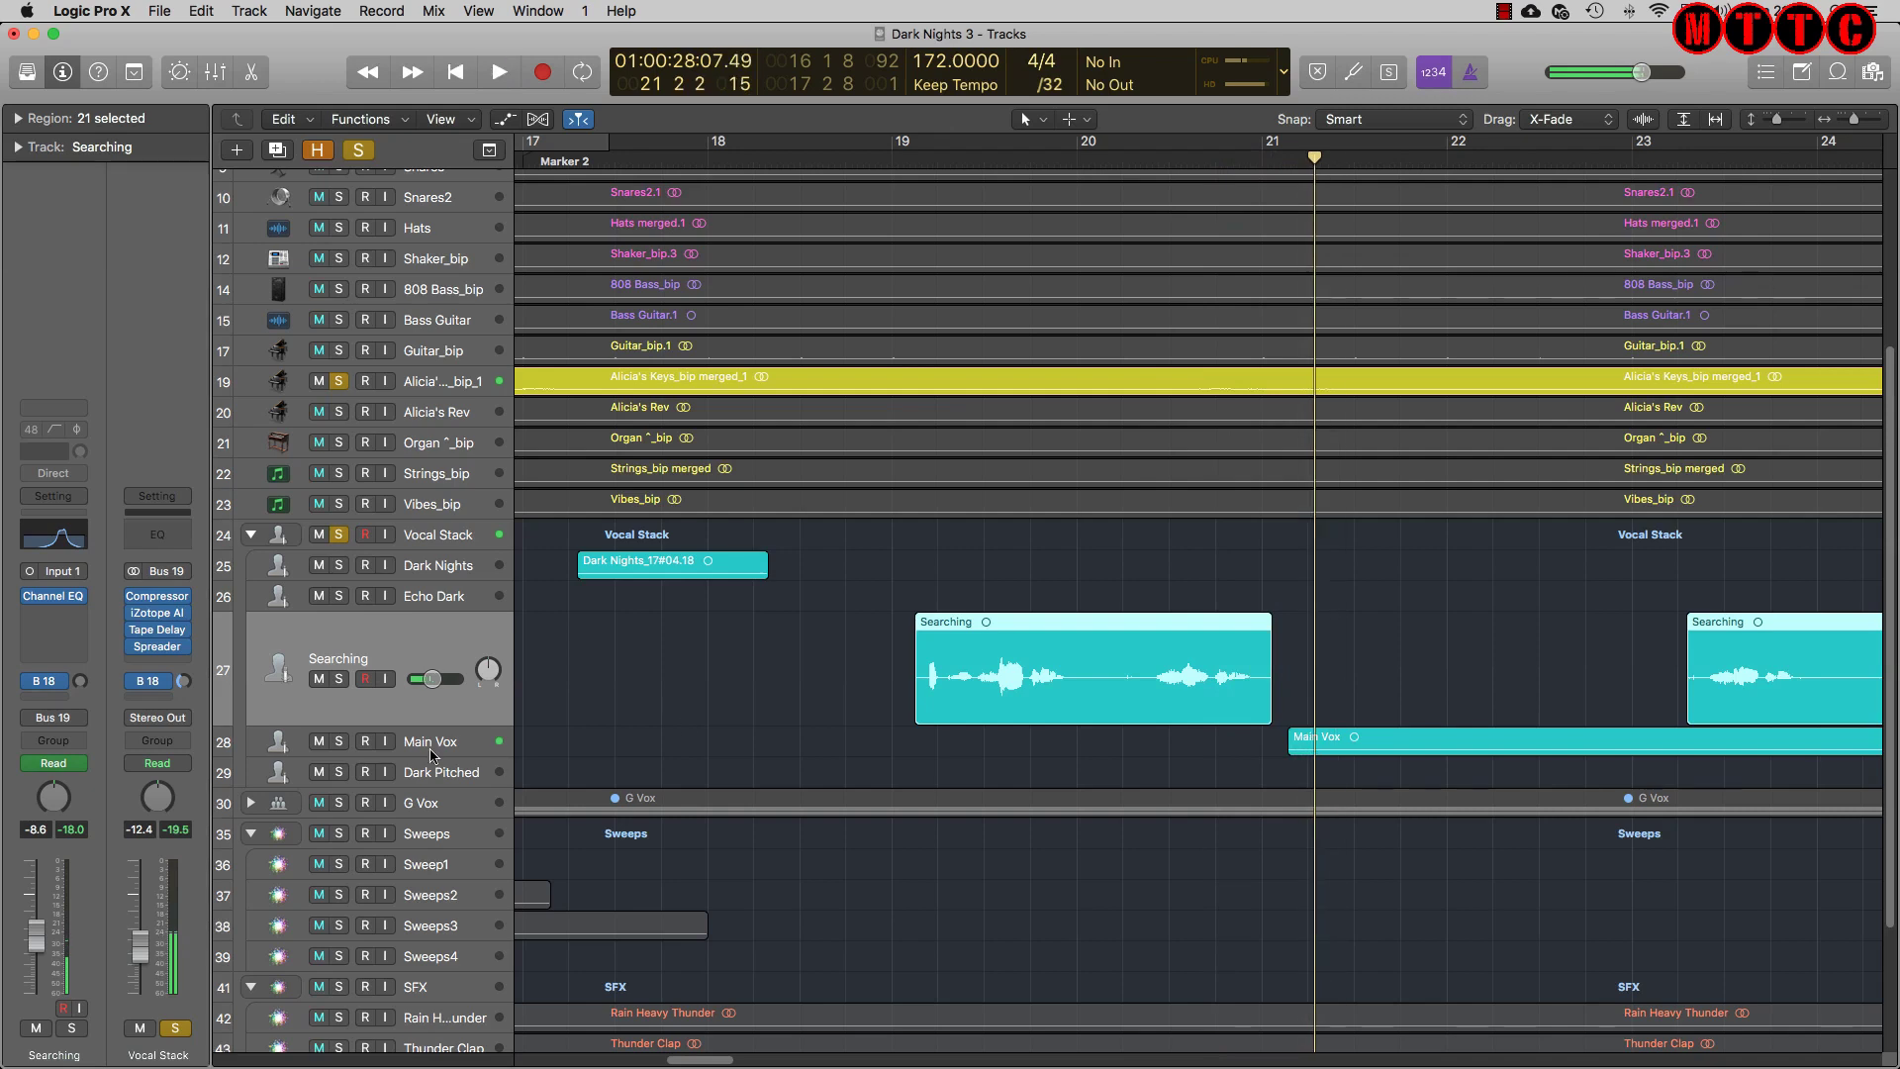
Load the Phone Filter Notch preset from EQ Tools in the Searching track's Channel EQ and close the plug-in window
left_click(58, 598)
left_click(237, 103)
mouse_move(270, 565)
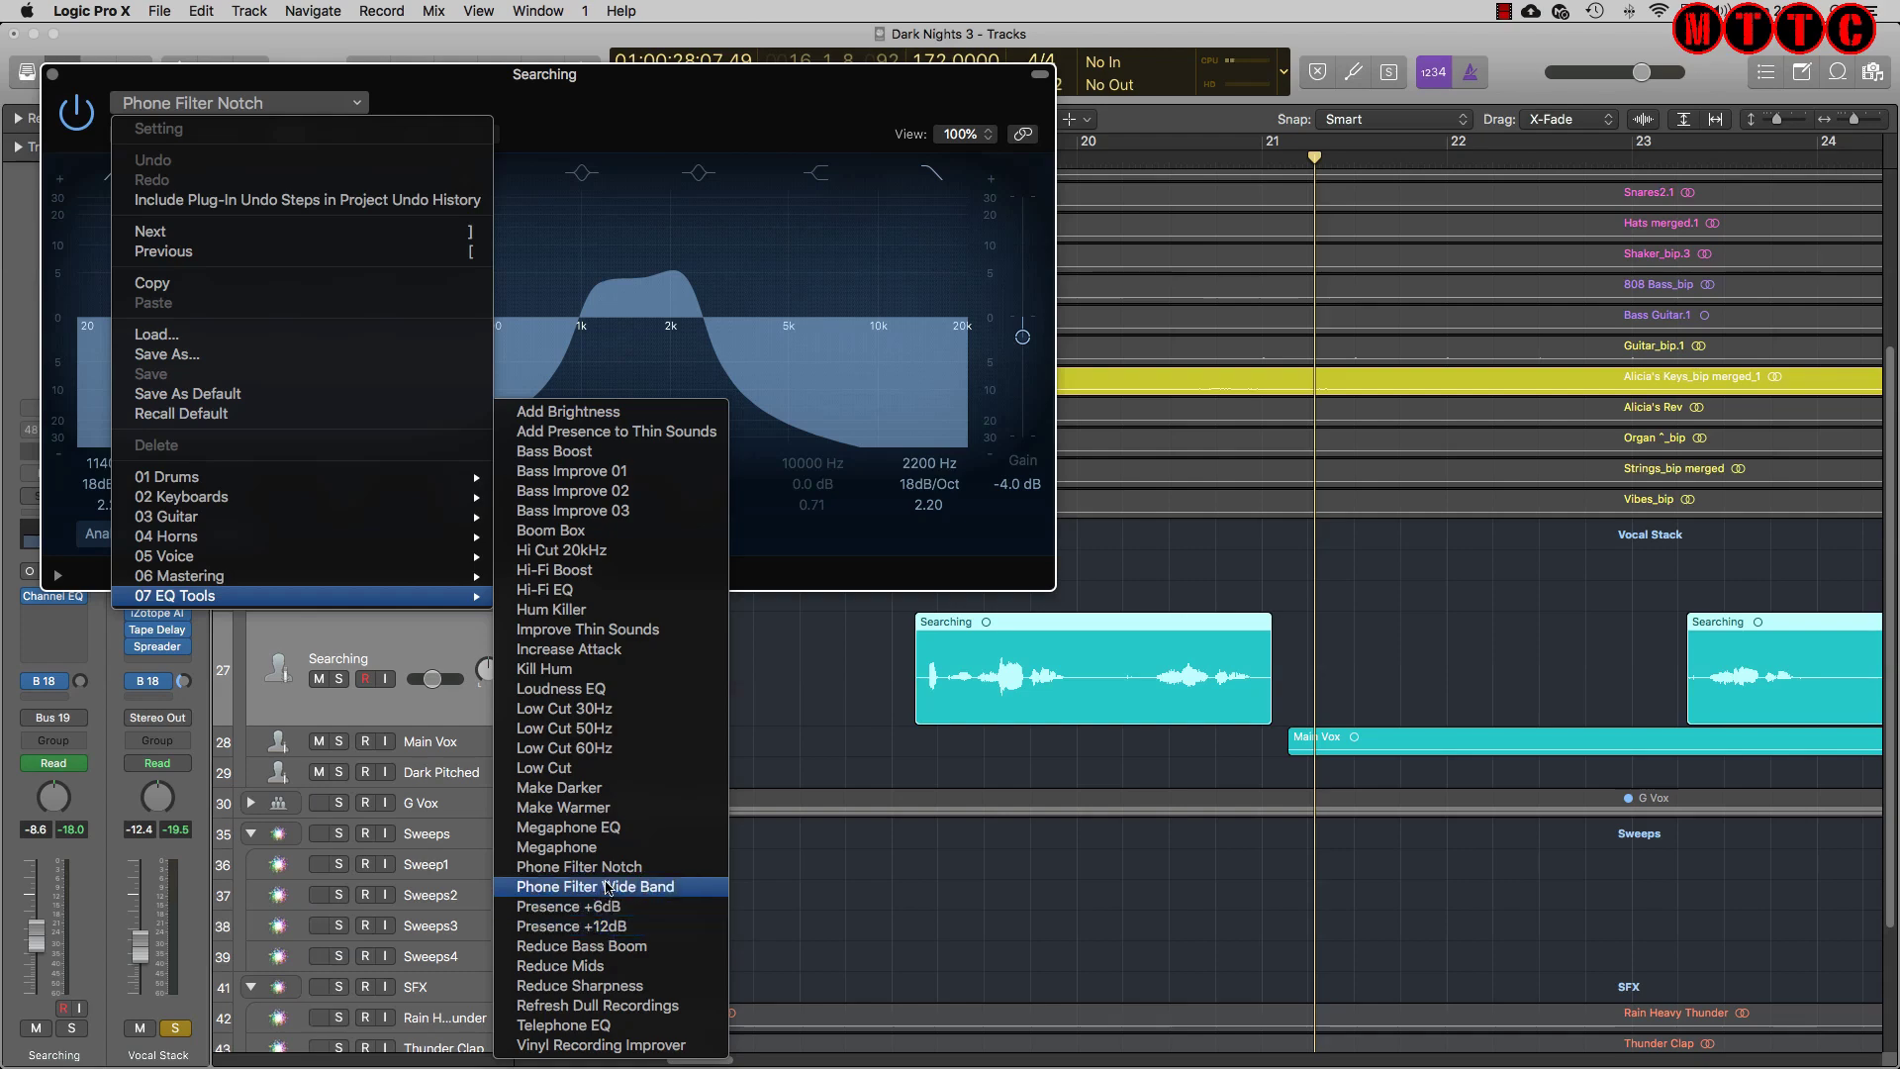
left_click(608, 873)
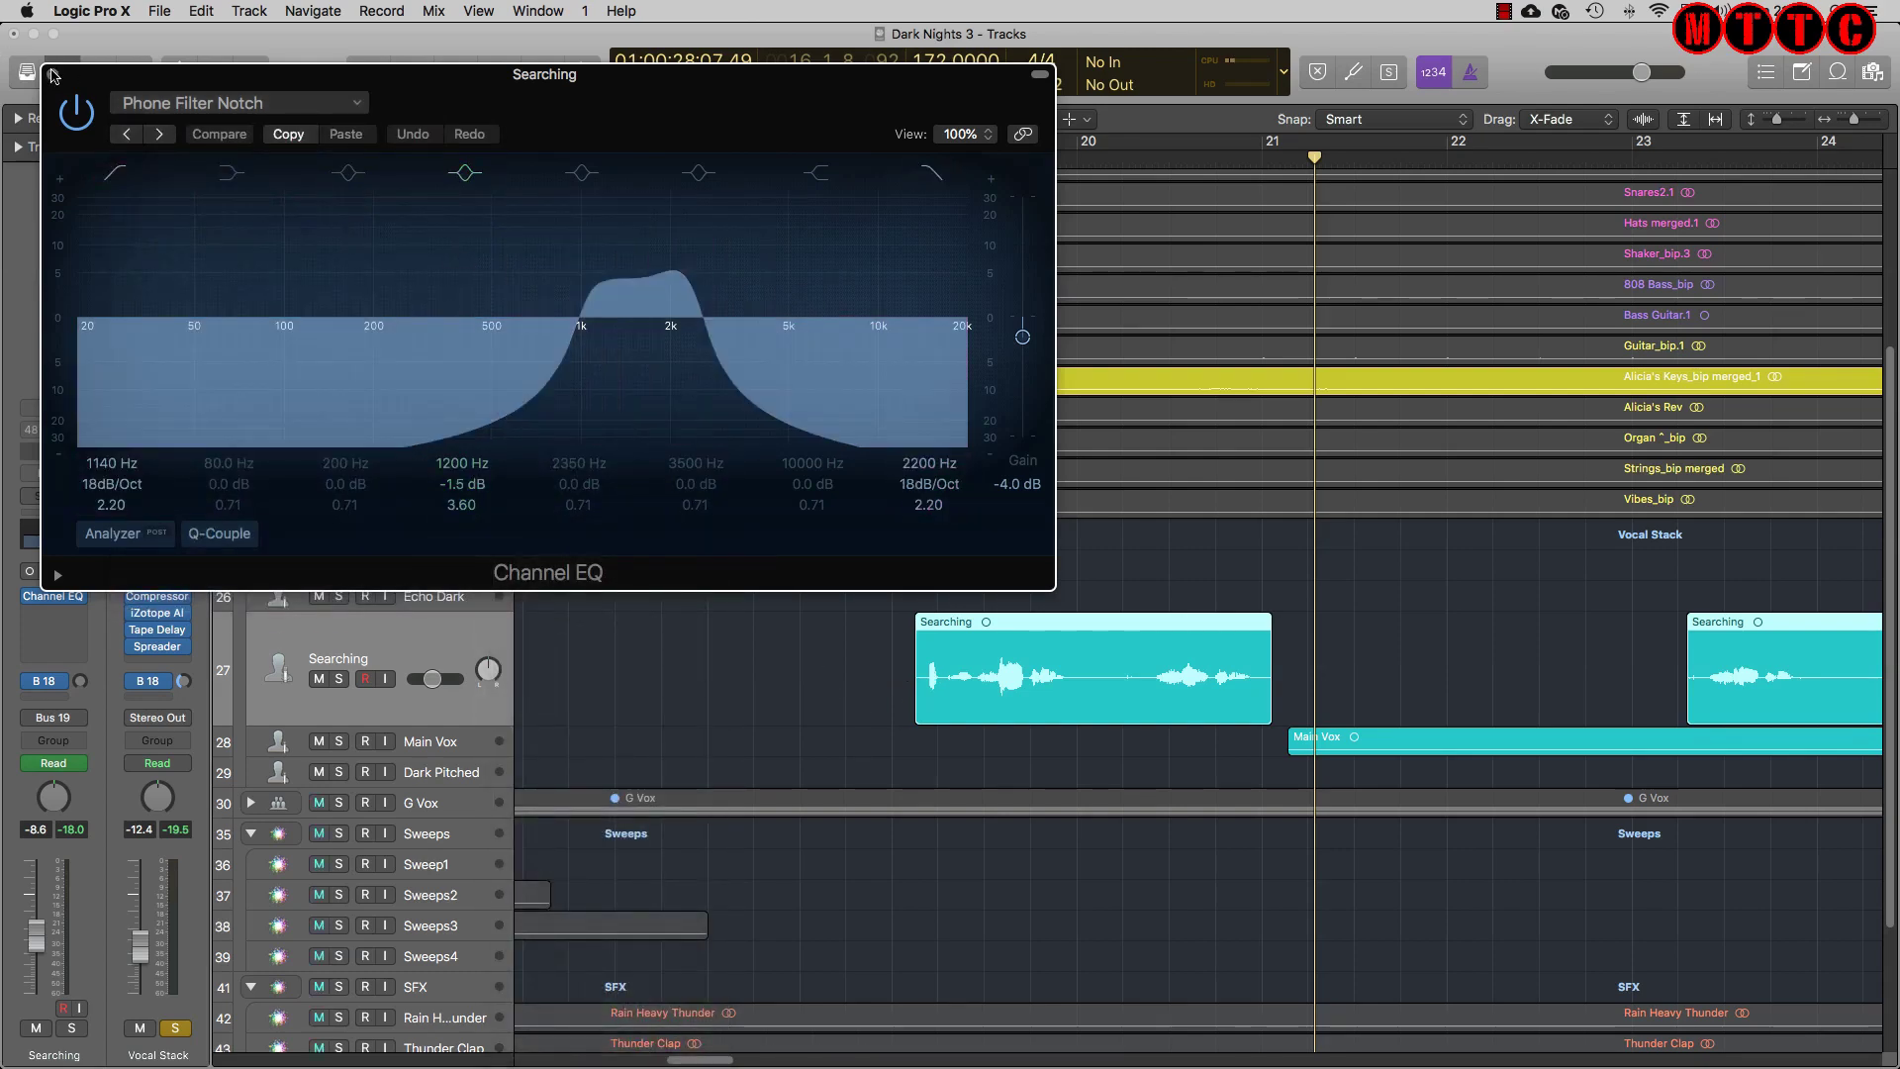
left_click(53, 75)
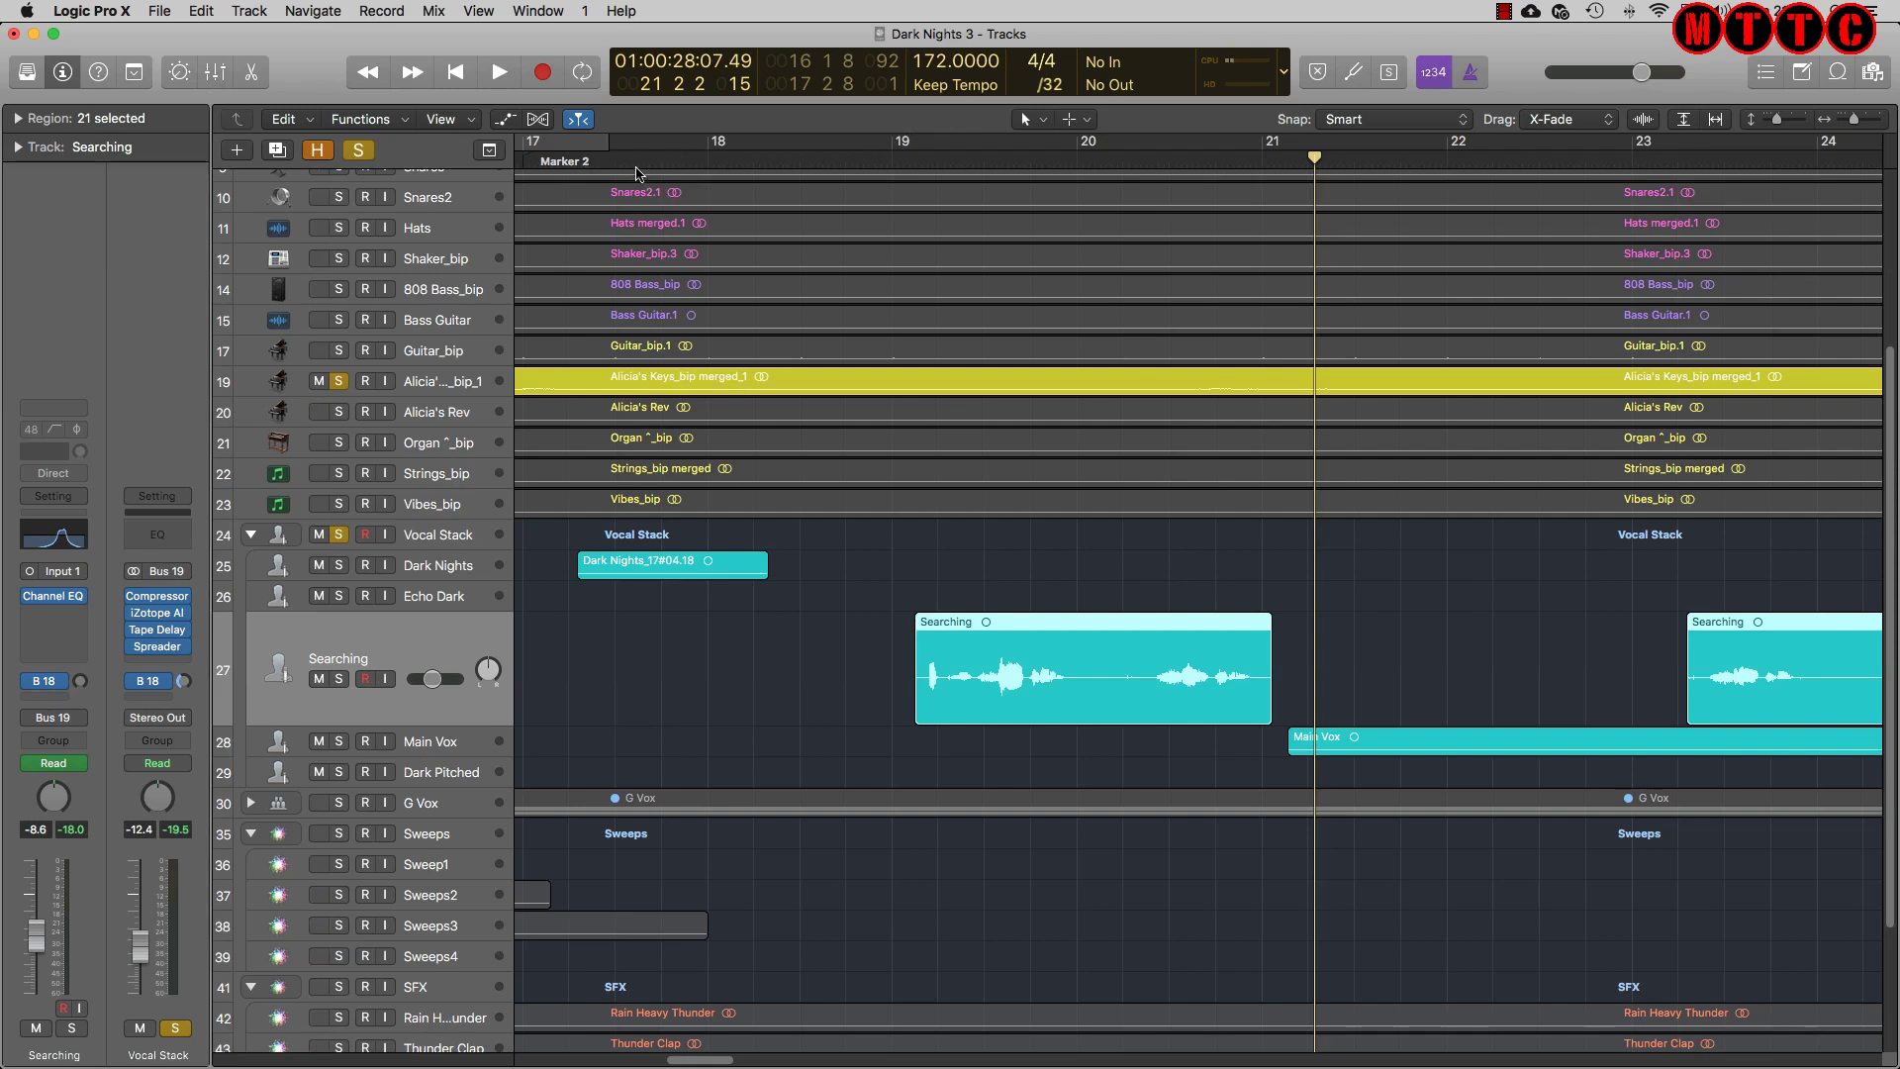
Play the Searching vocal with the Alicia's Keys track from bar 17 into bar 21
left_click(586, 160)
key("space")
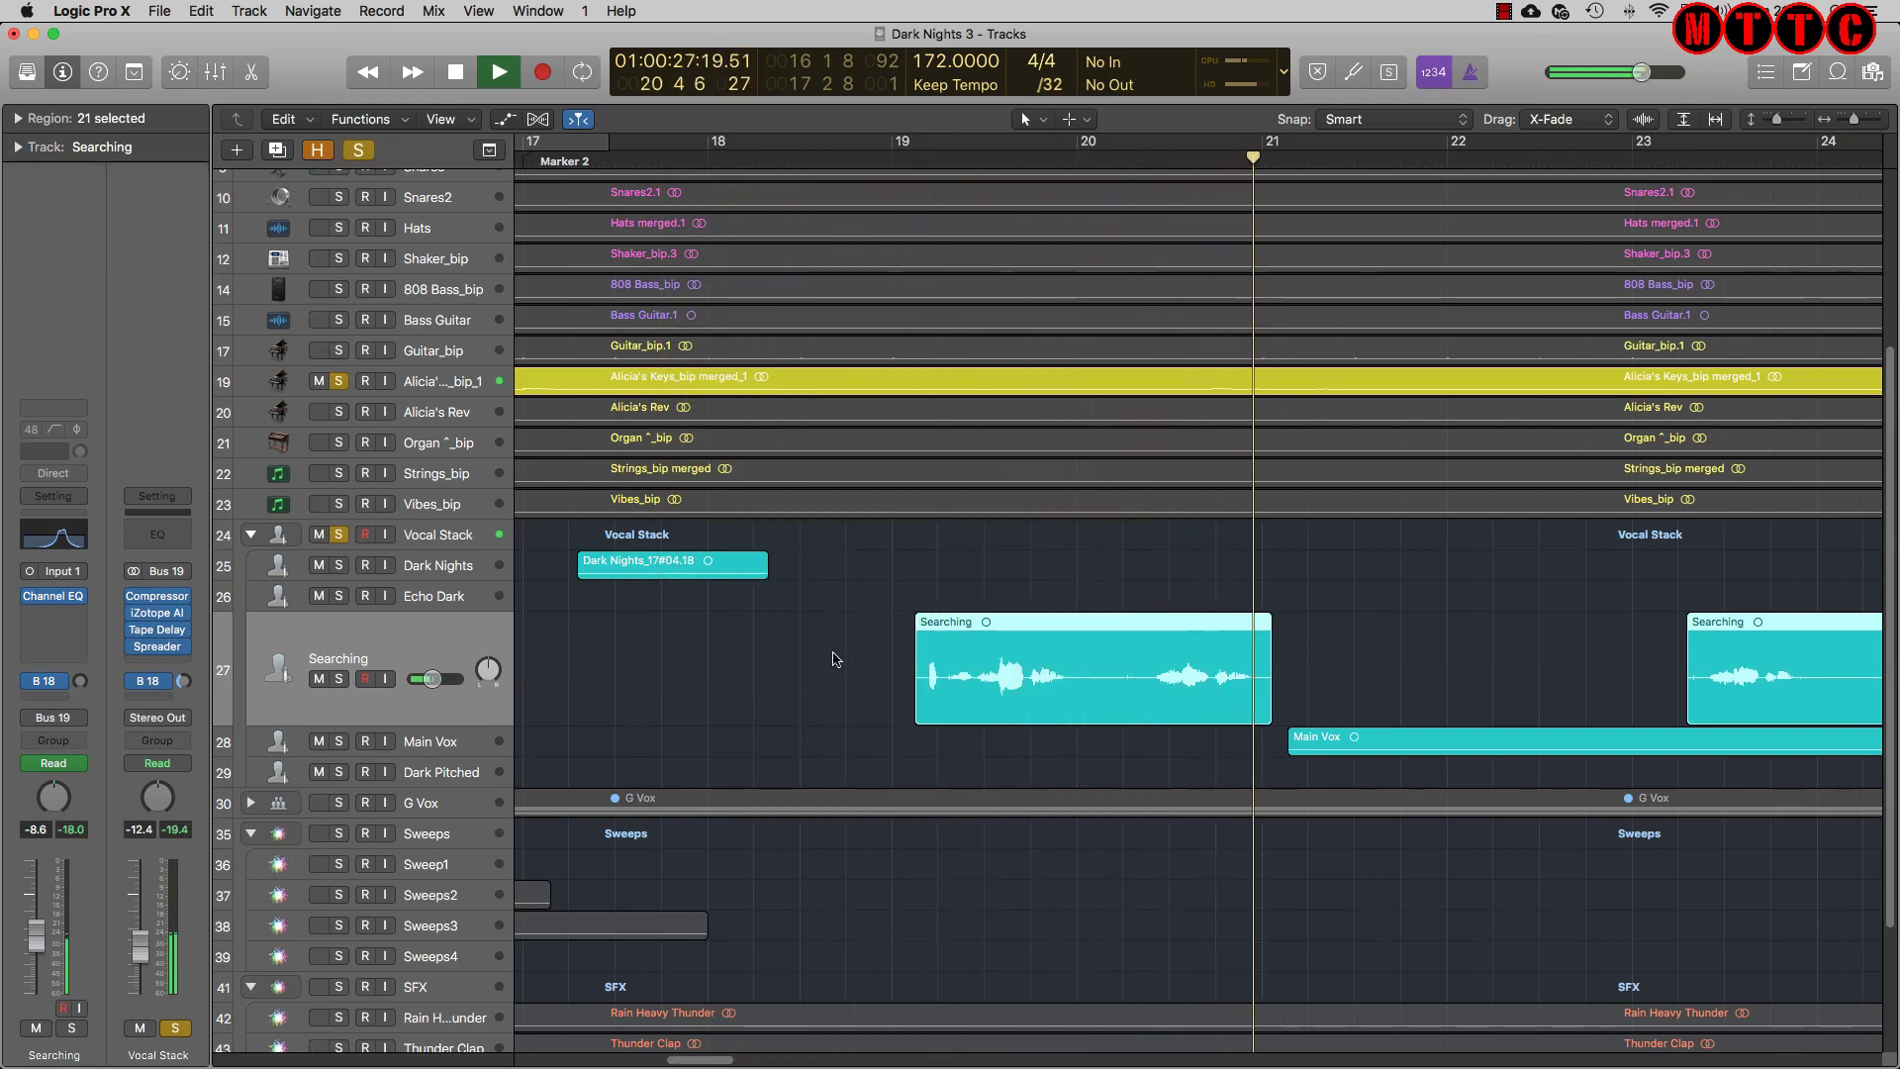
key("space")
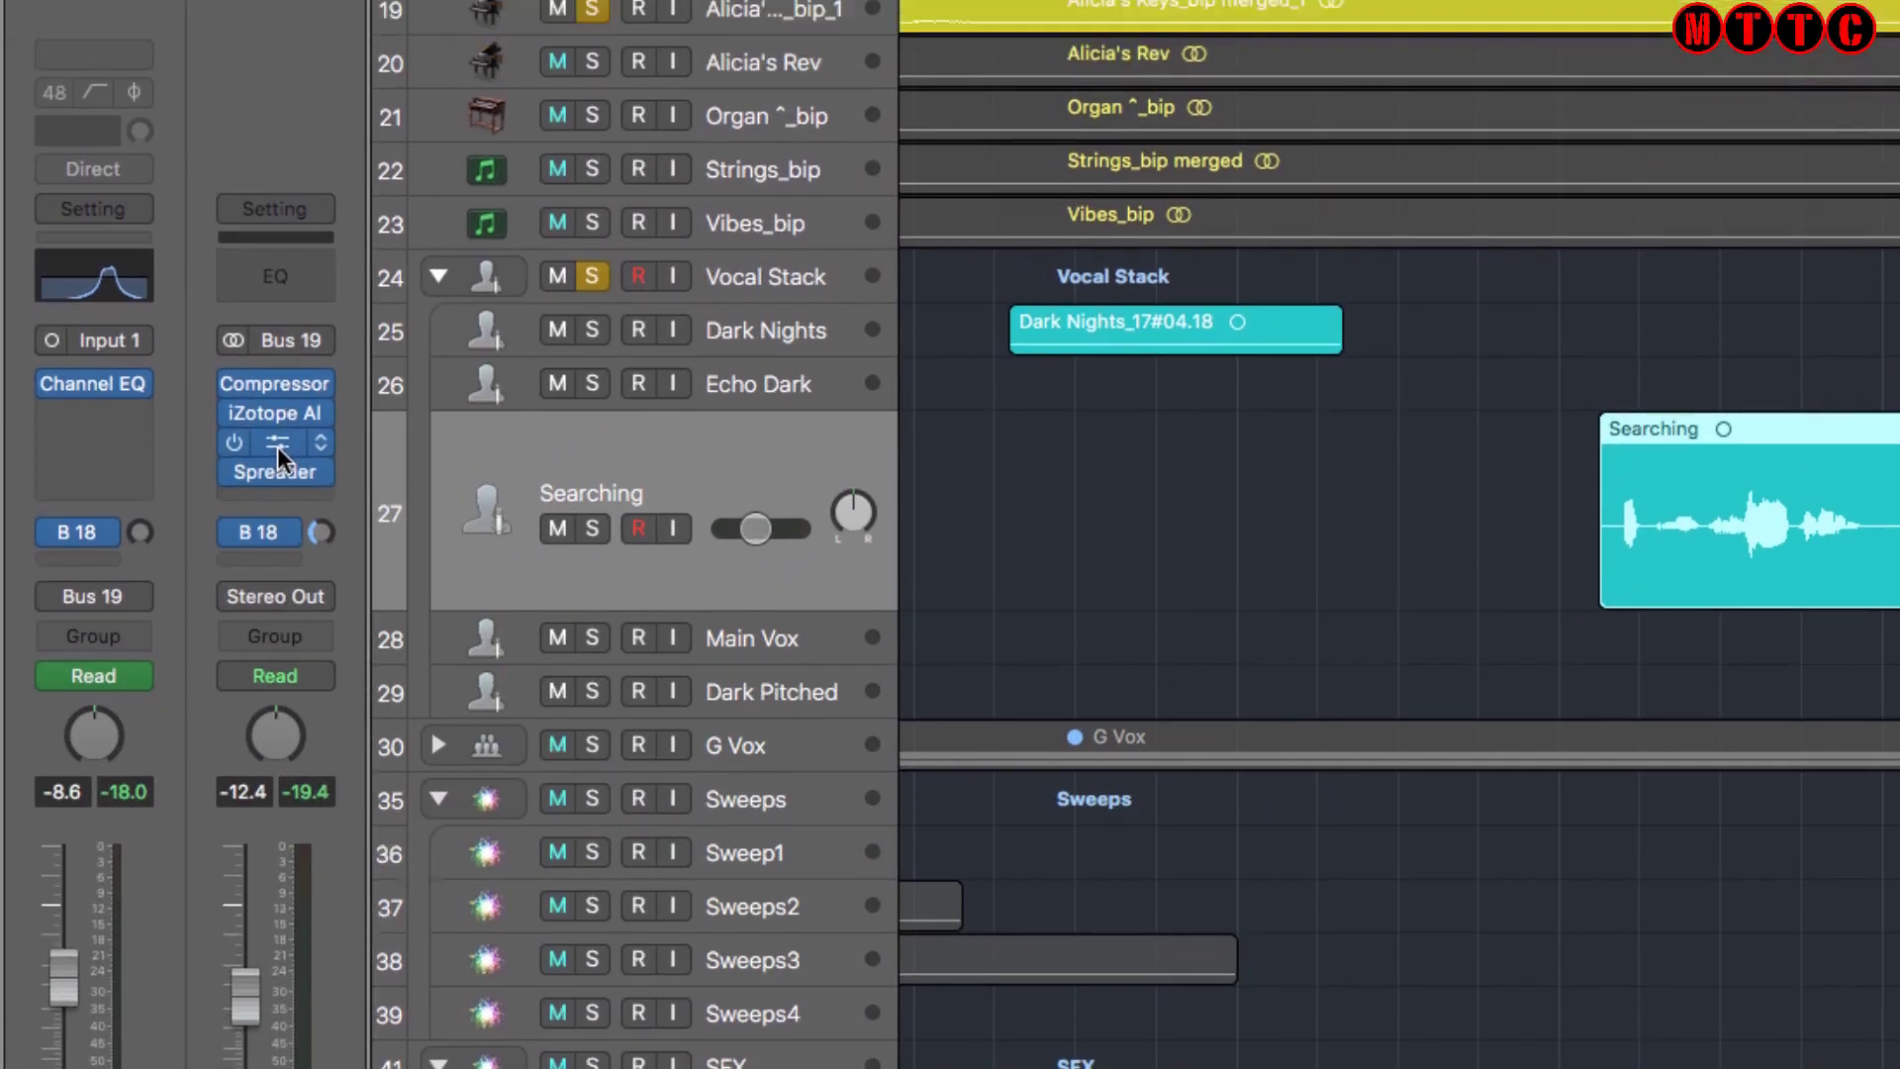
Open the Vocal Stack's Tape Delay, Spreader, iZotope Alloy and Compressor plug-ins in turn to examine their settings
left_click(274, 351)
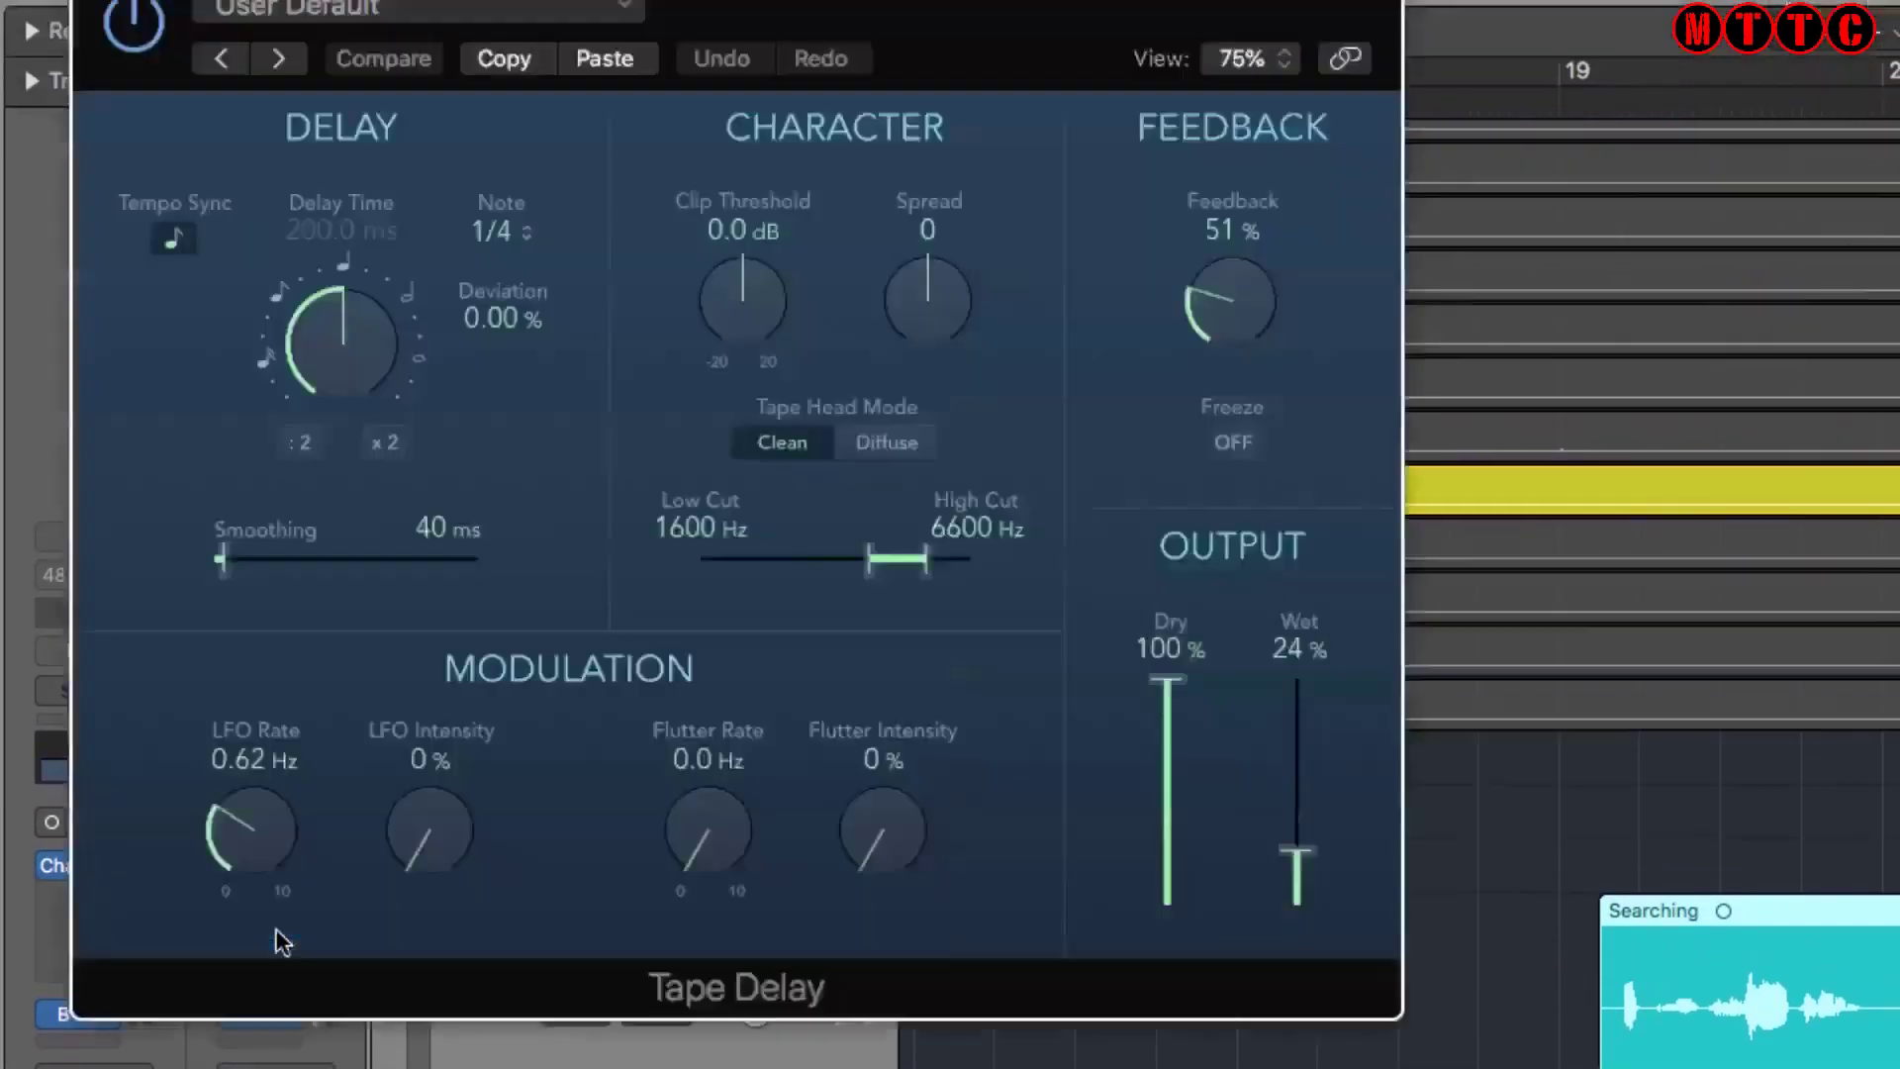
left_click(290, 1029)
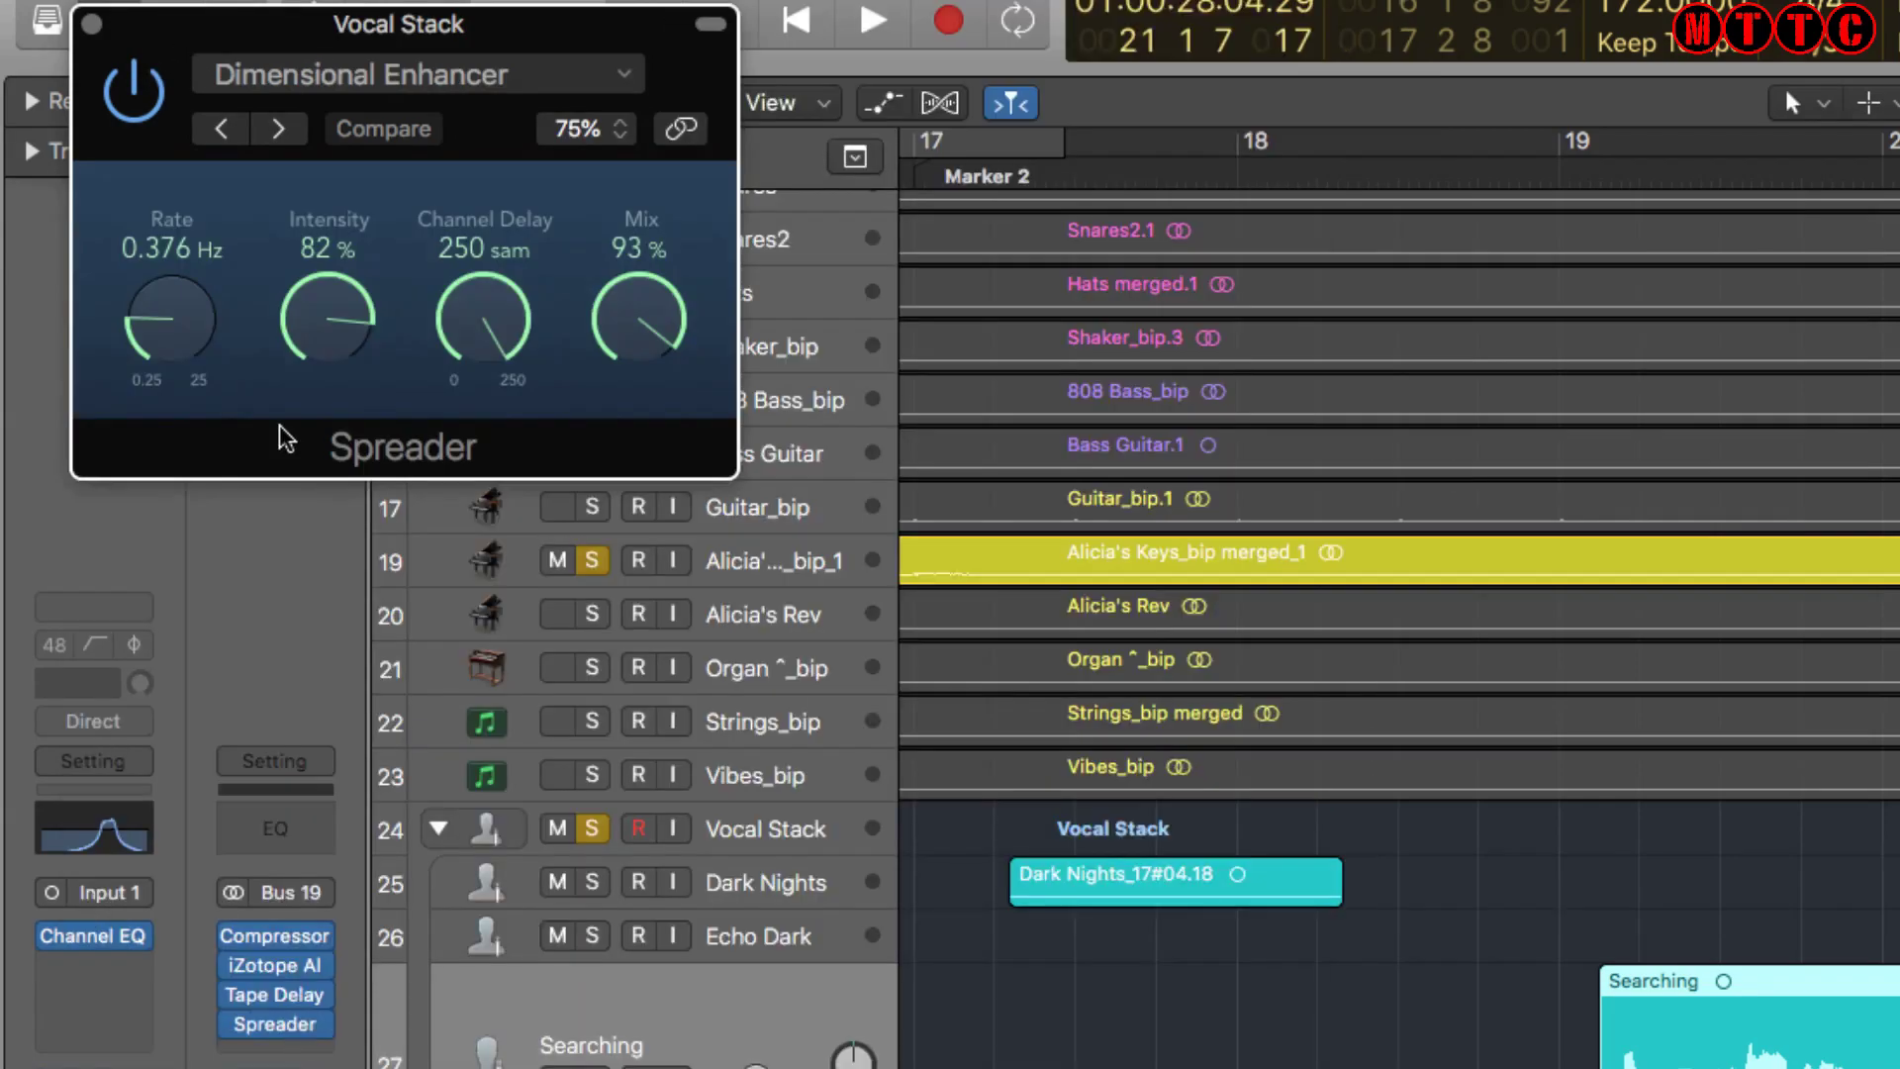
left_click(91, 19)
left_click(274, 965)
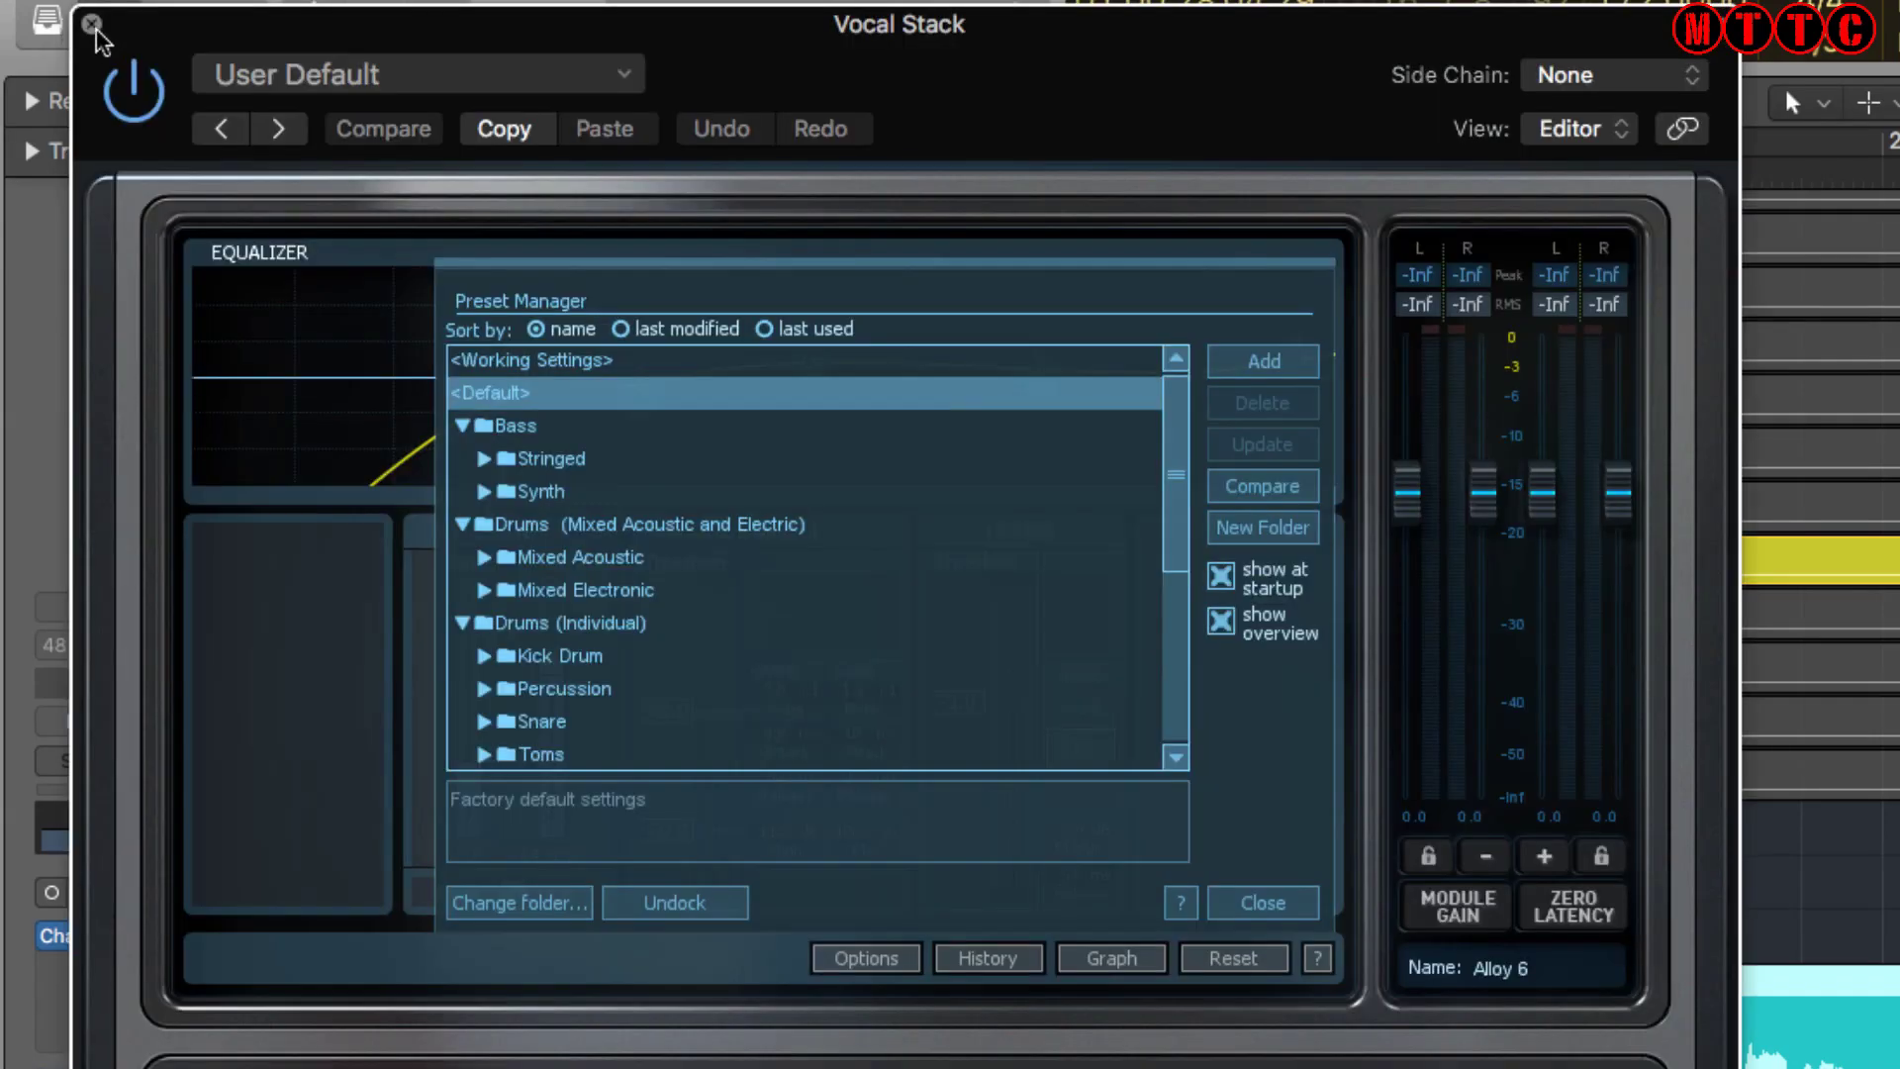
left_click(92, 23)
left_click(281, 935)
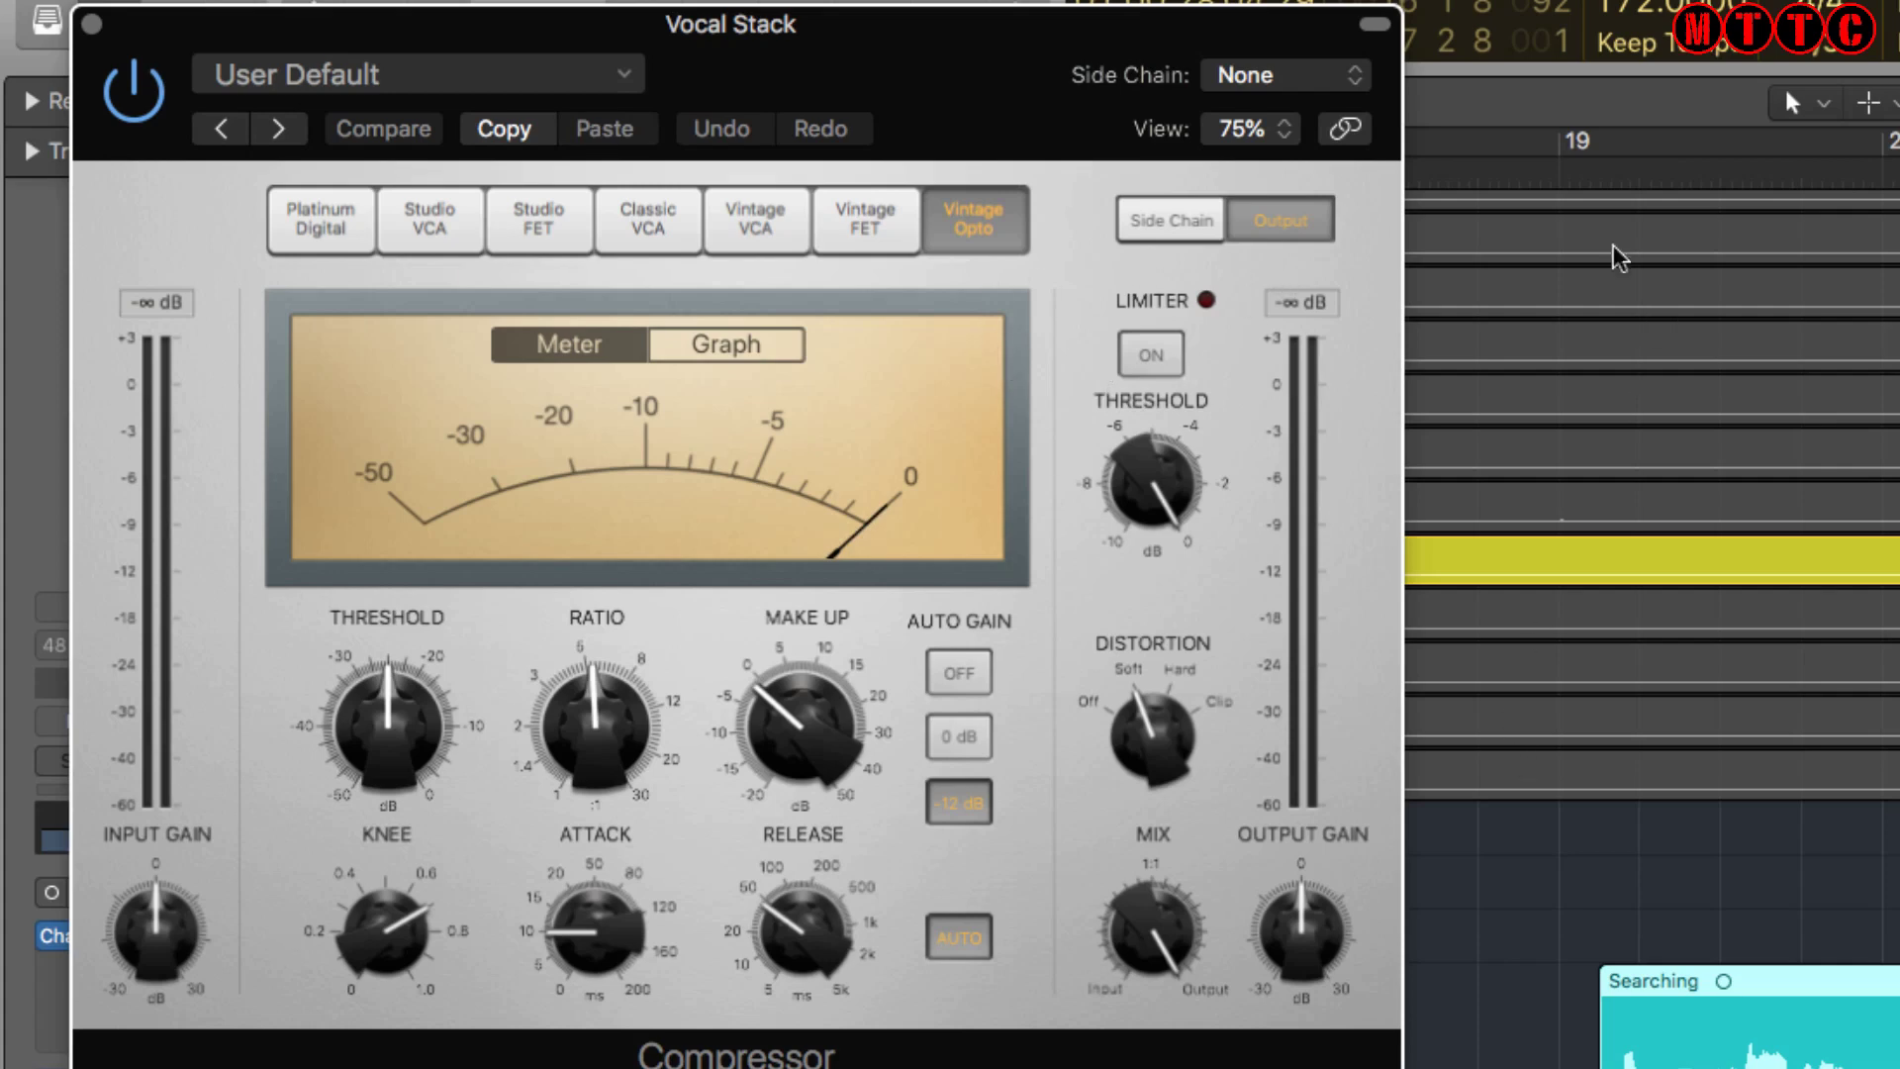
Play the soloed vocals from bar 19 into bar 21 while watching the Vocal Stack's Compressor, and close the plug-in
left_click(1558, 169)
key("space")
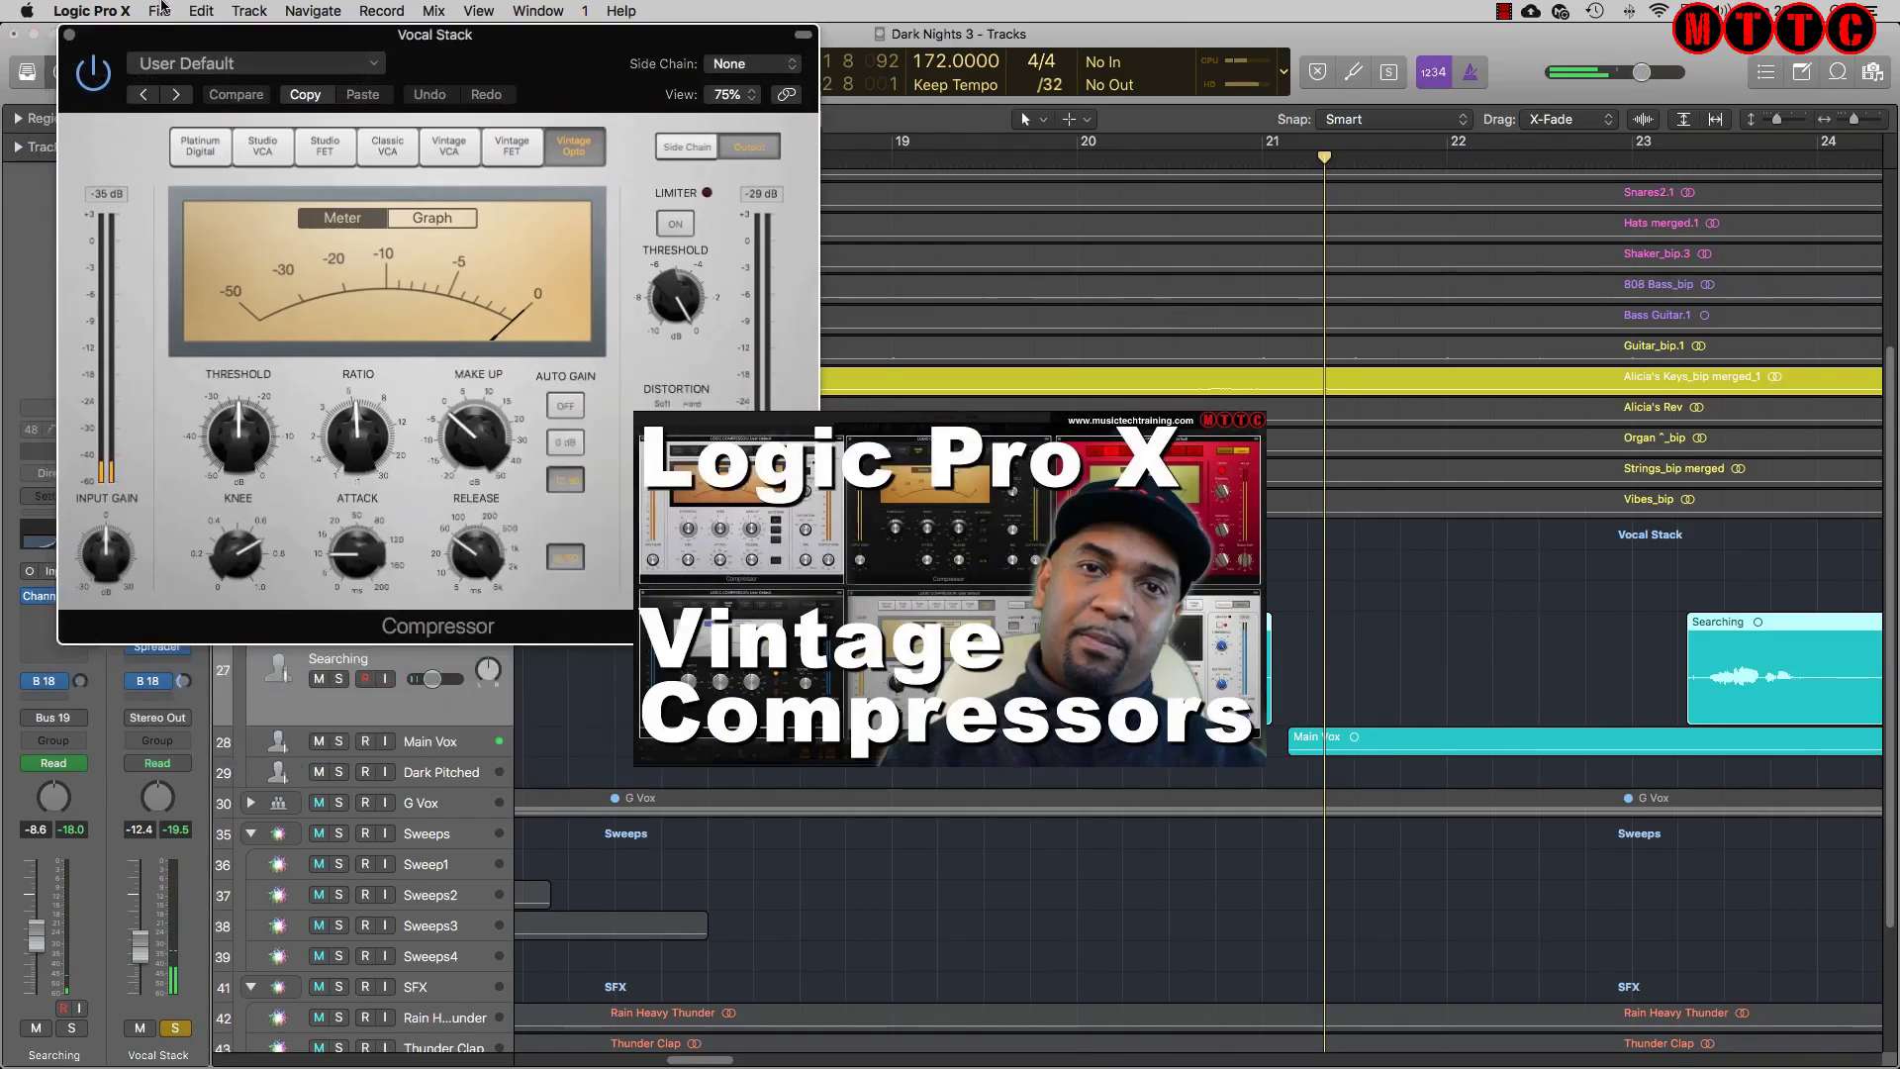
left_click_drag(164, 8, 102, 12)
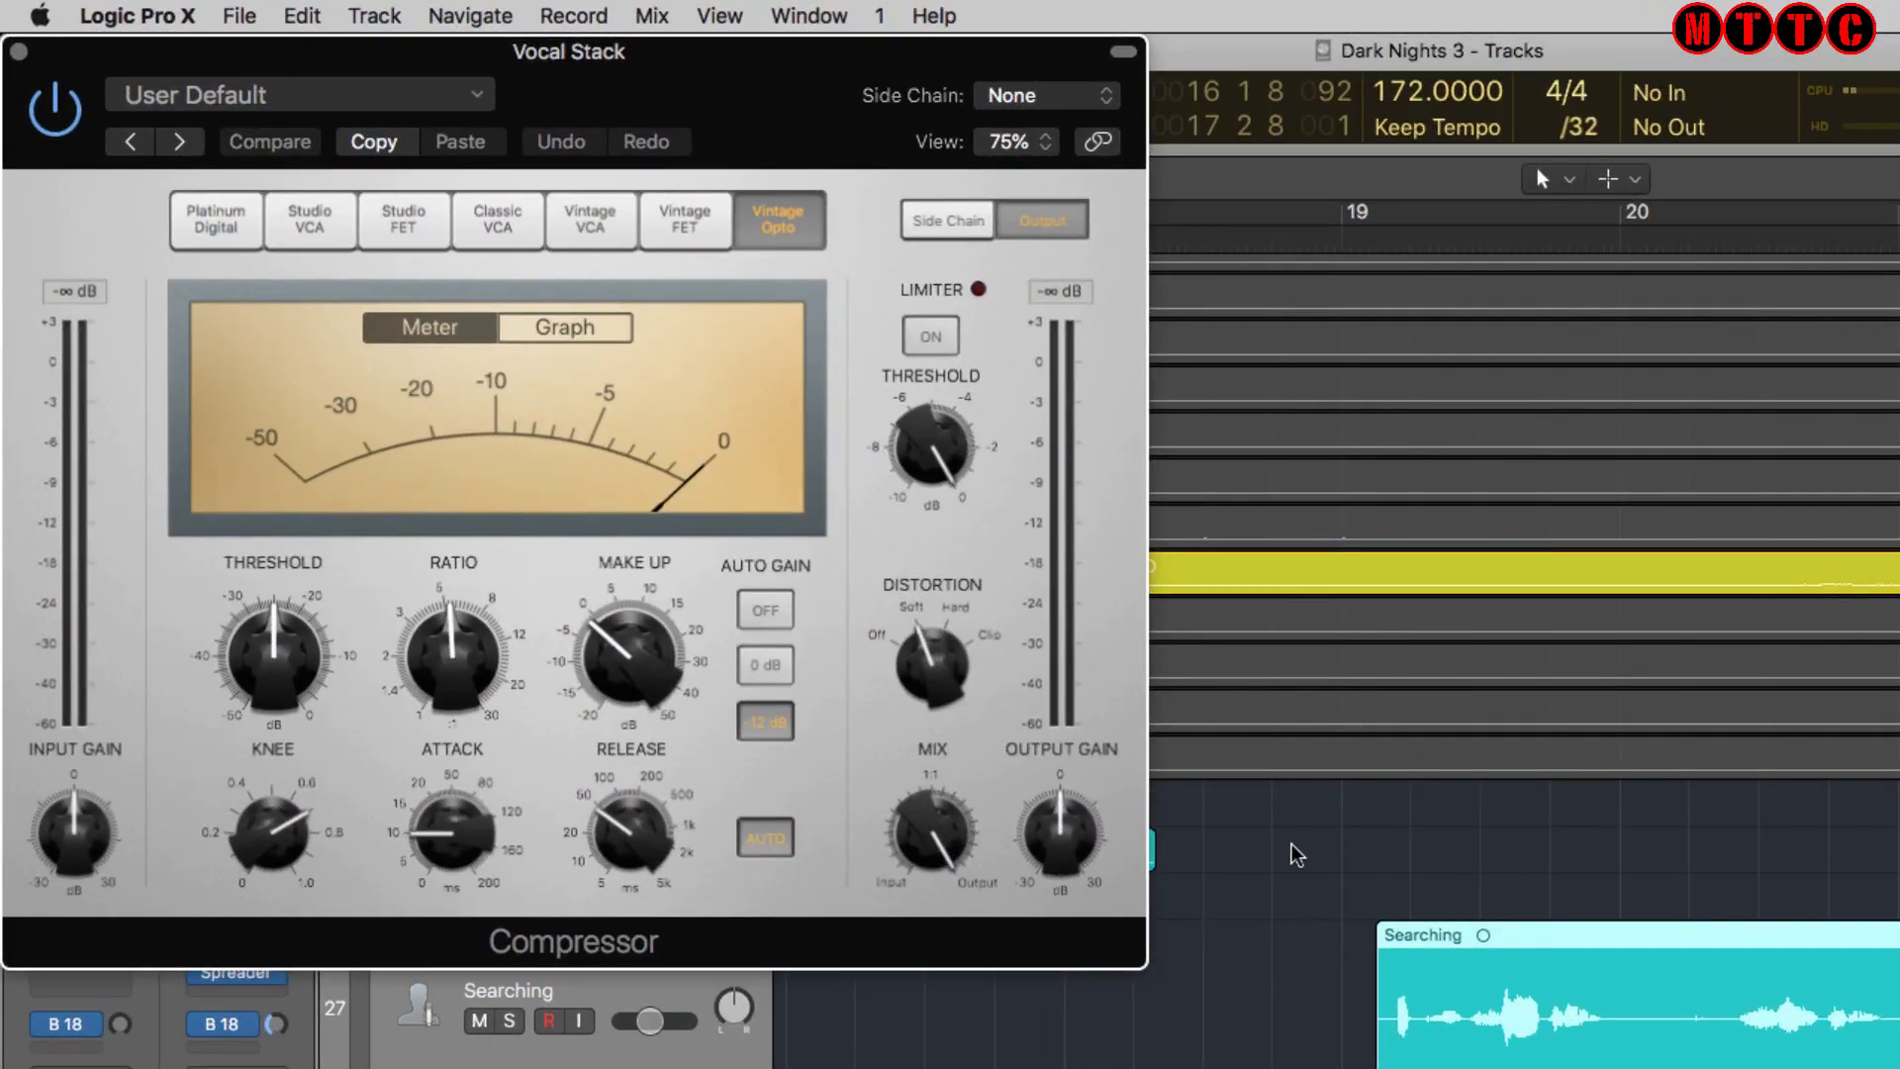
left_click(19, 52)
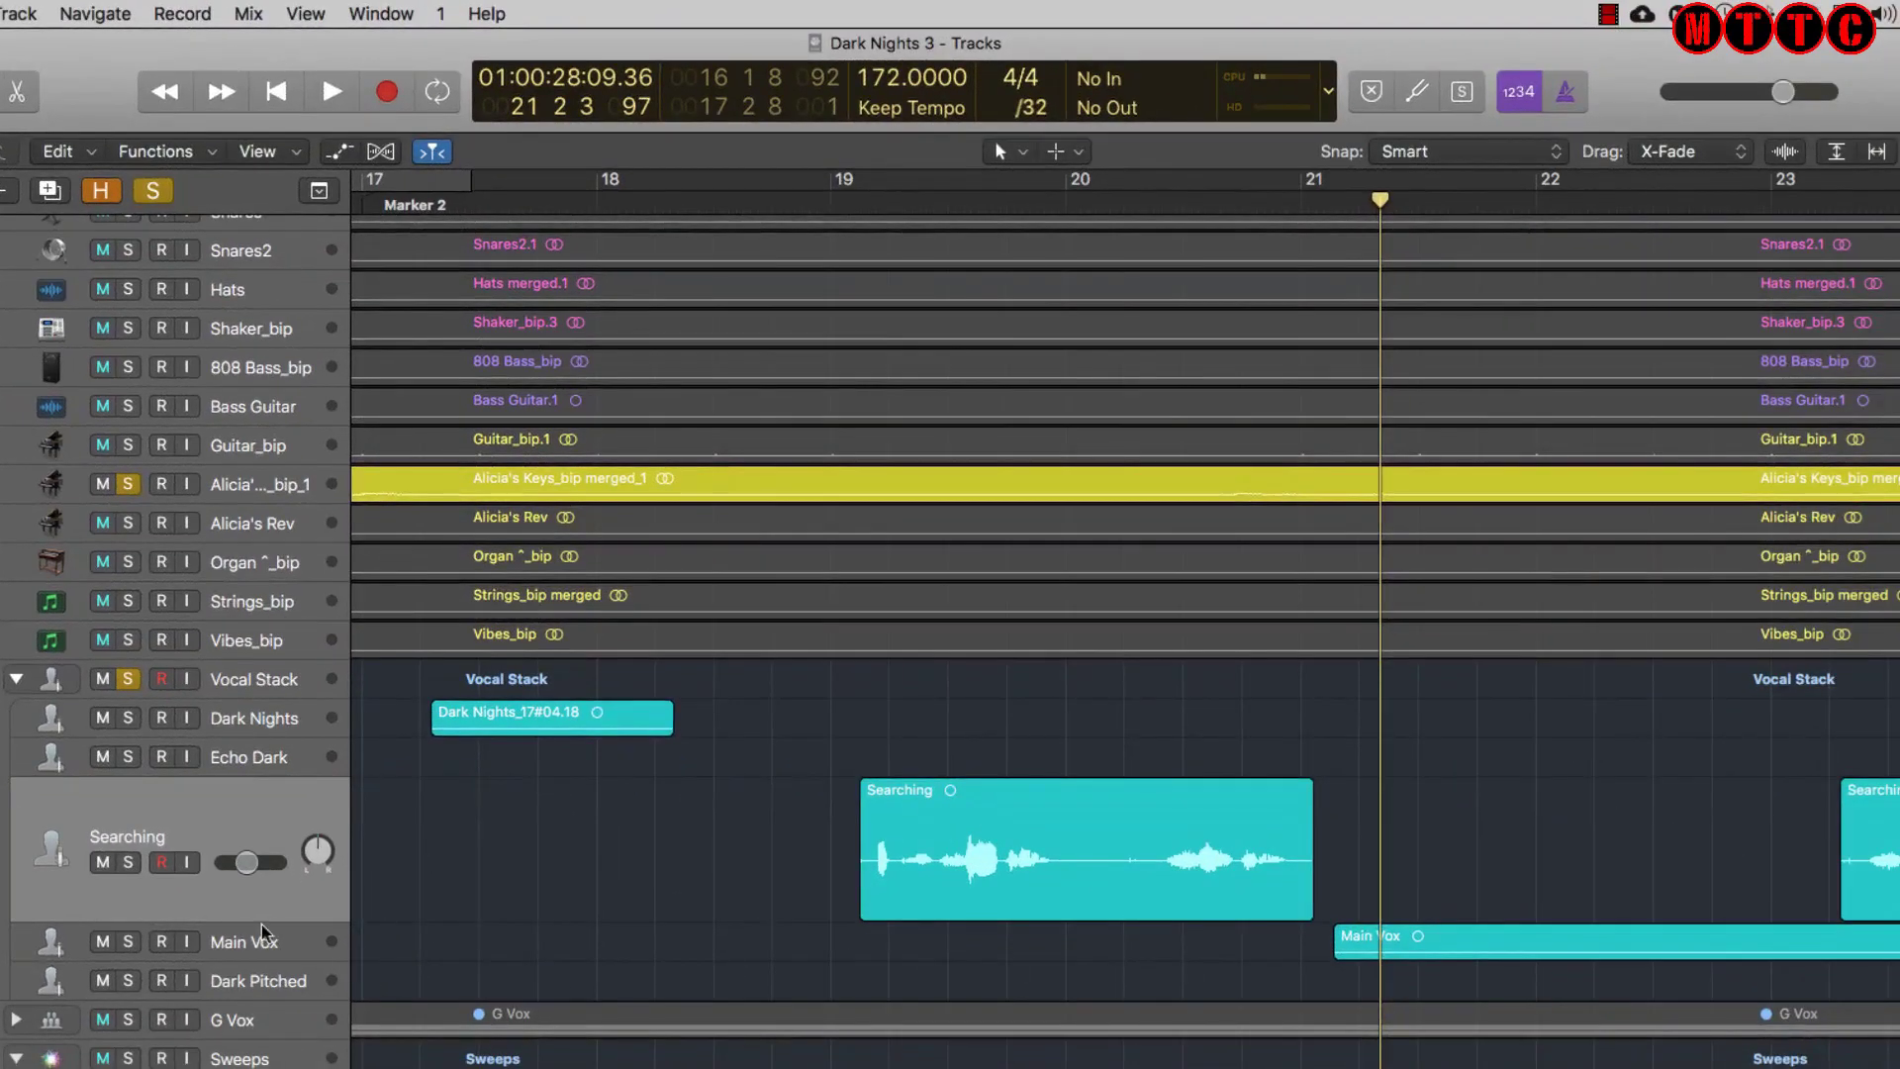
Select the Searching track and play the soloed vocals from bar 21 through the chopped Searching regions into bar 34
key("Up")
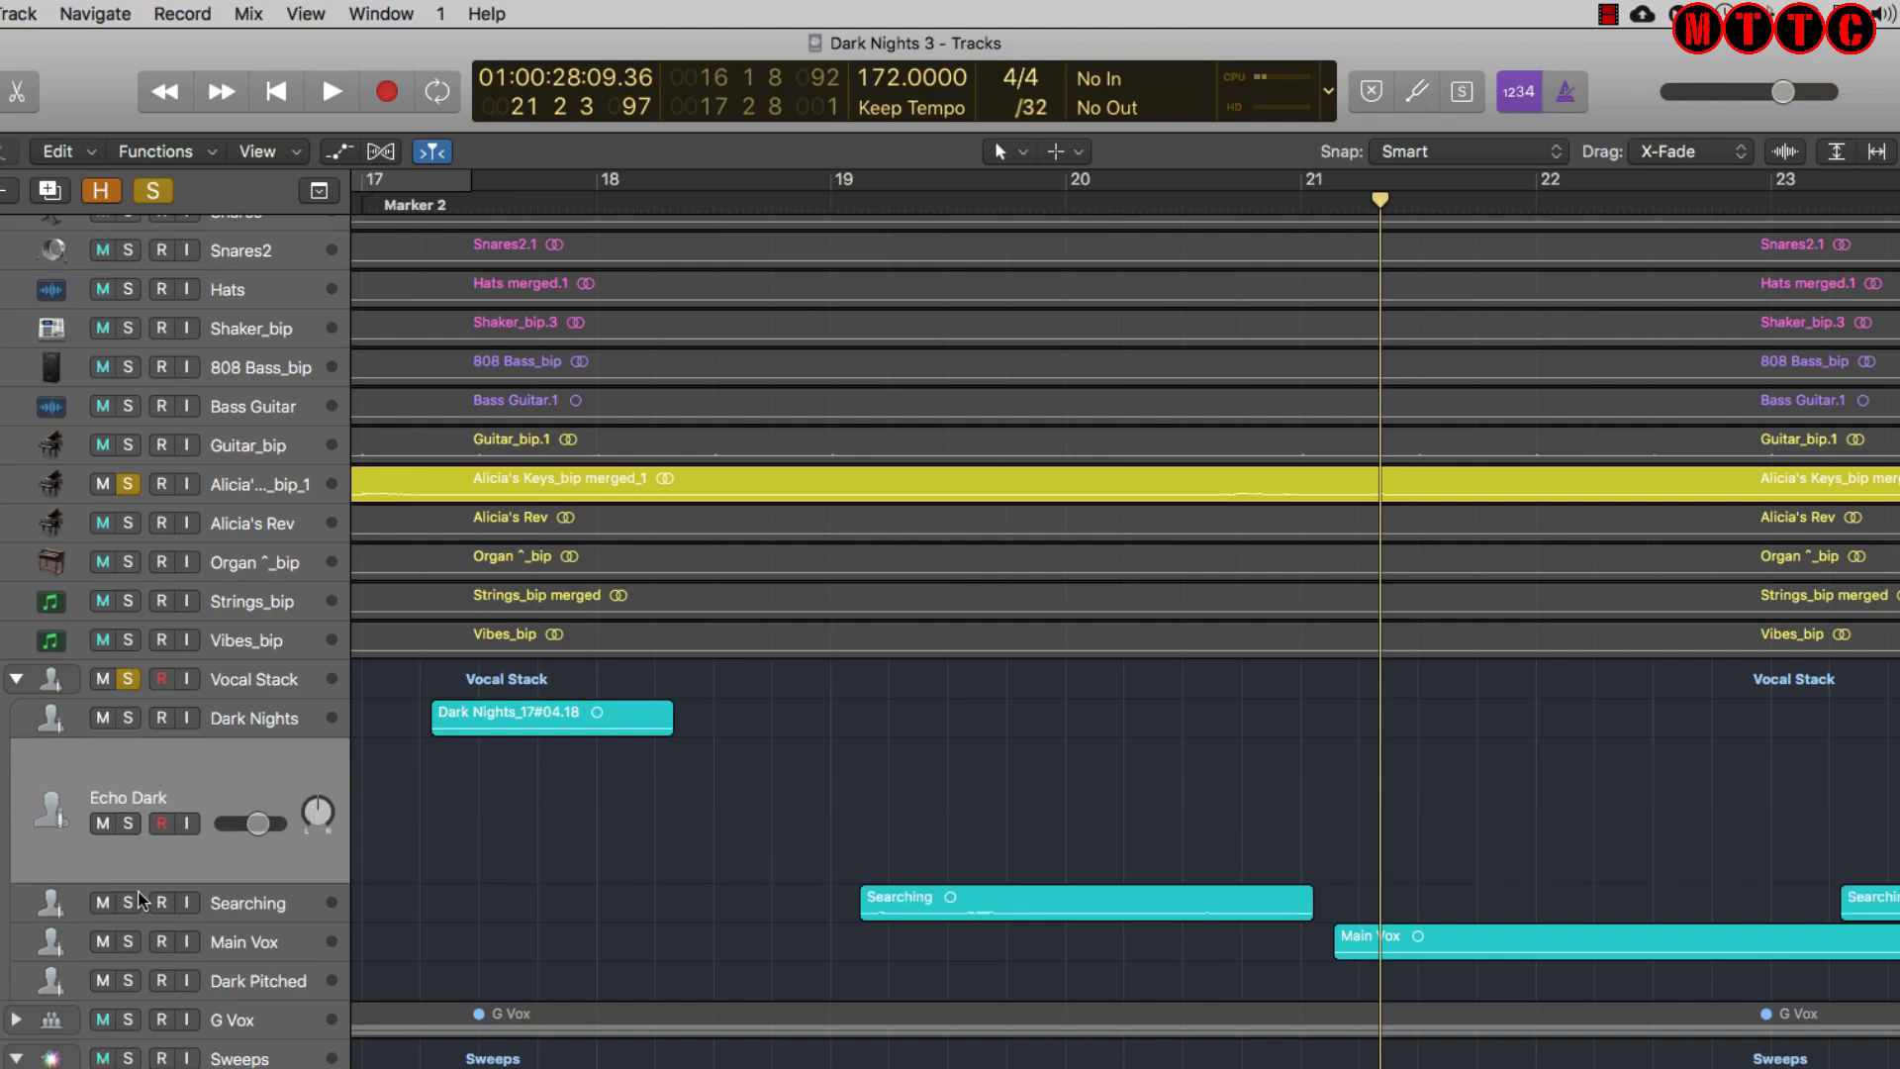
left_click(251, 902)
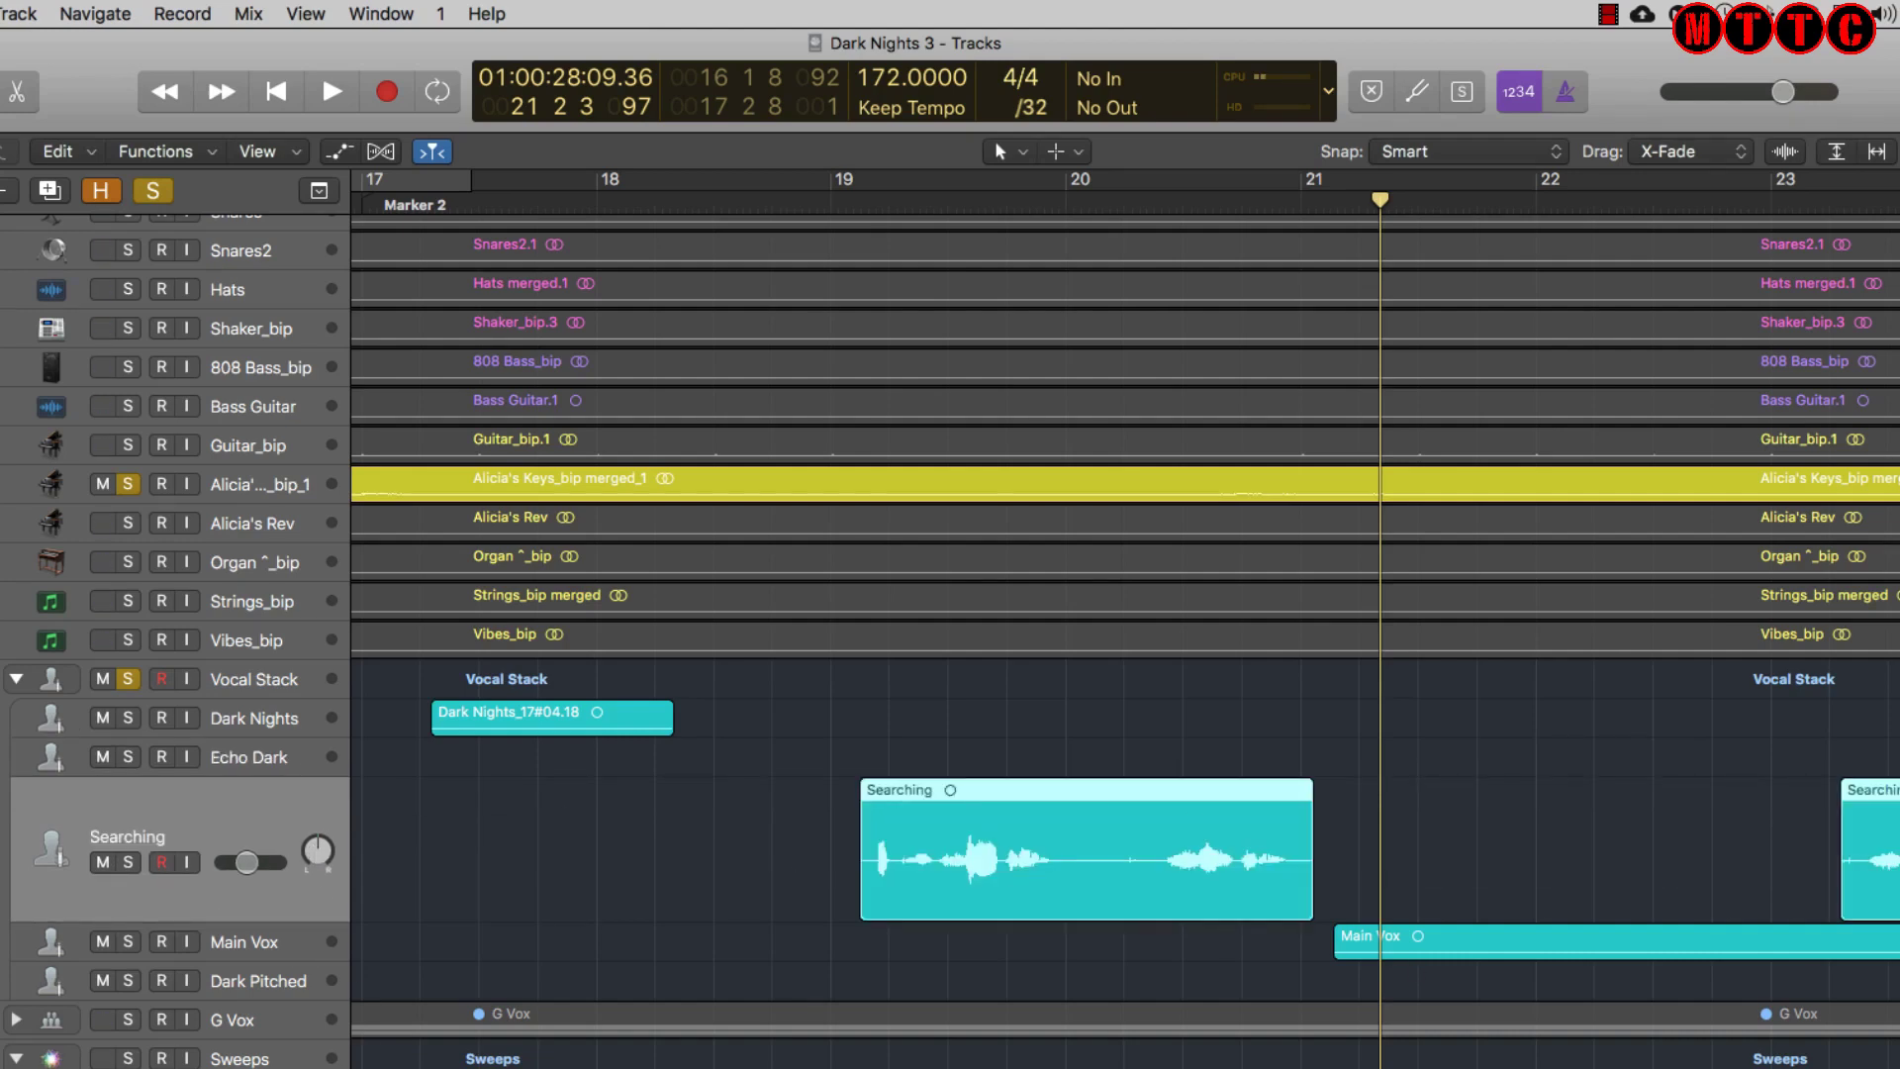
scroll(566, 273, "right", 10)
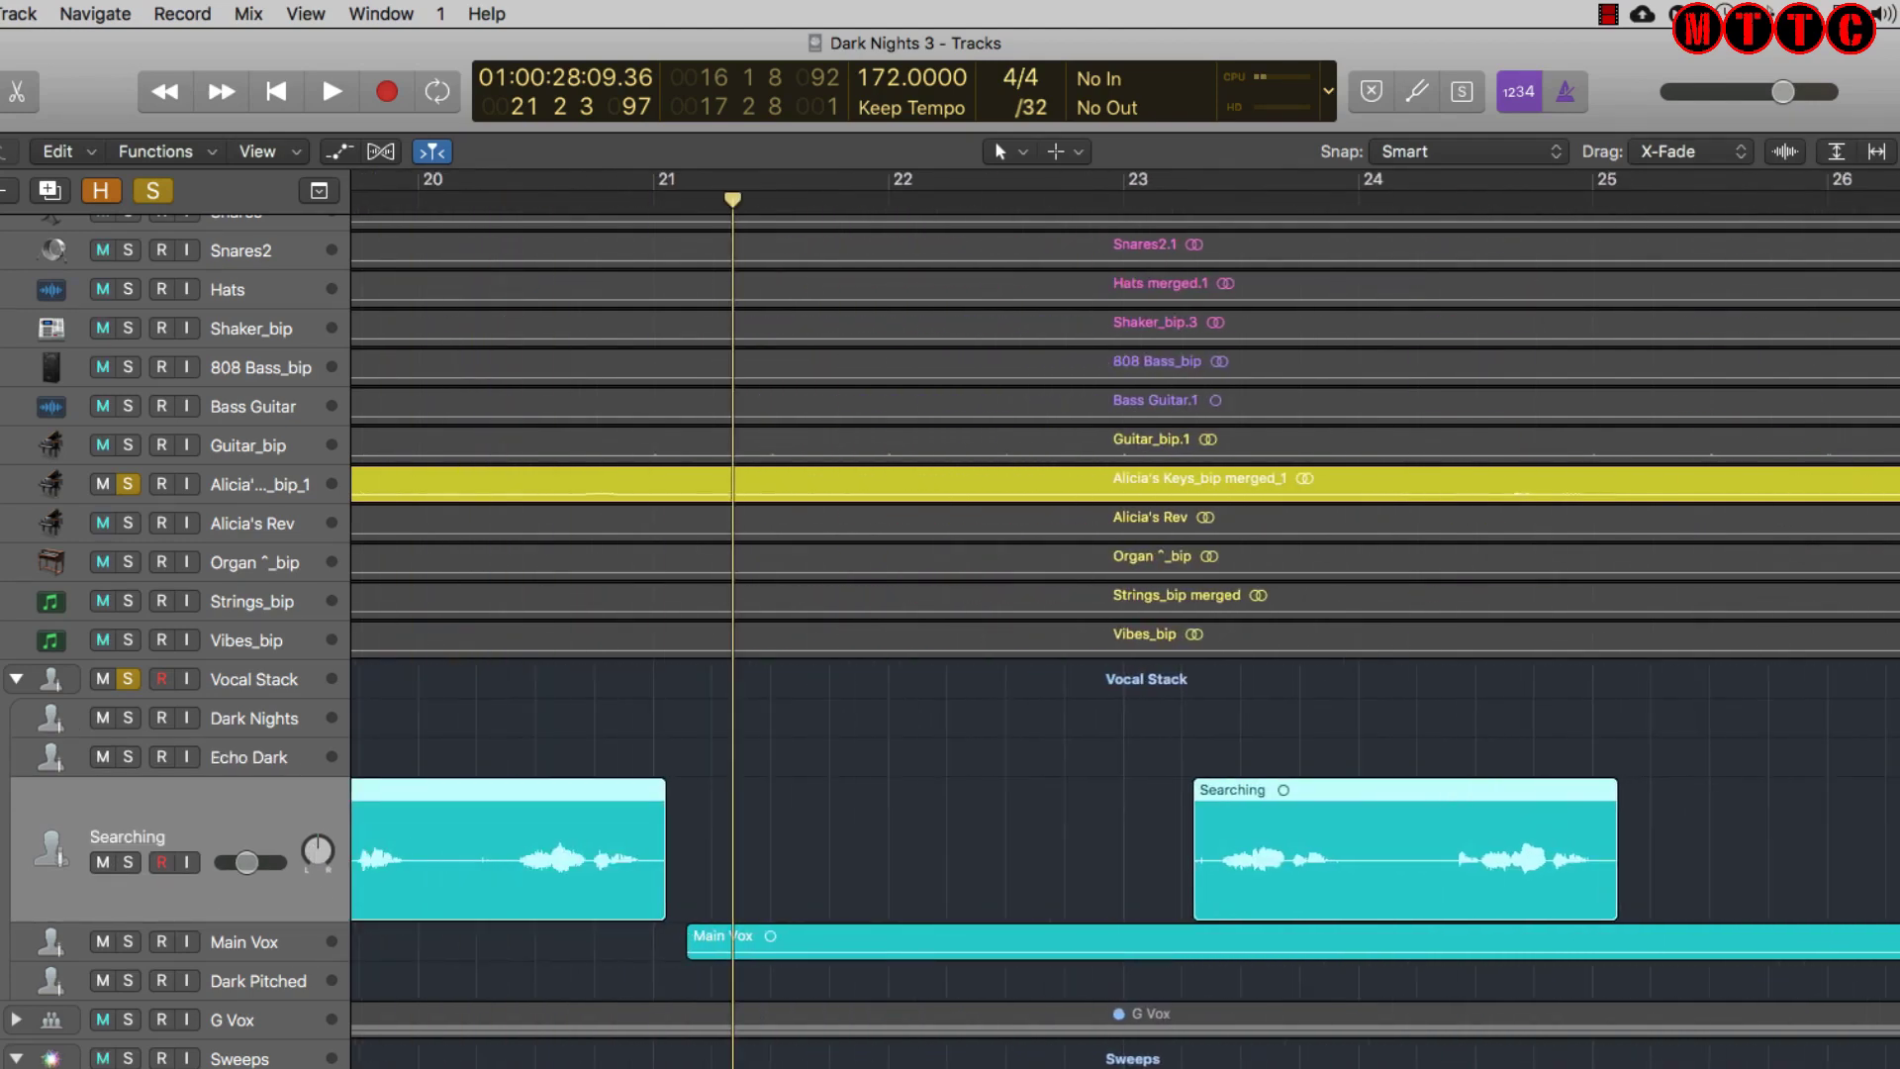
key("space")
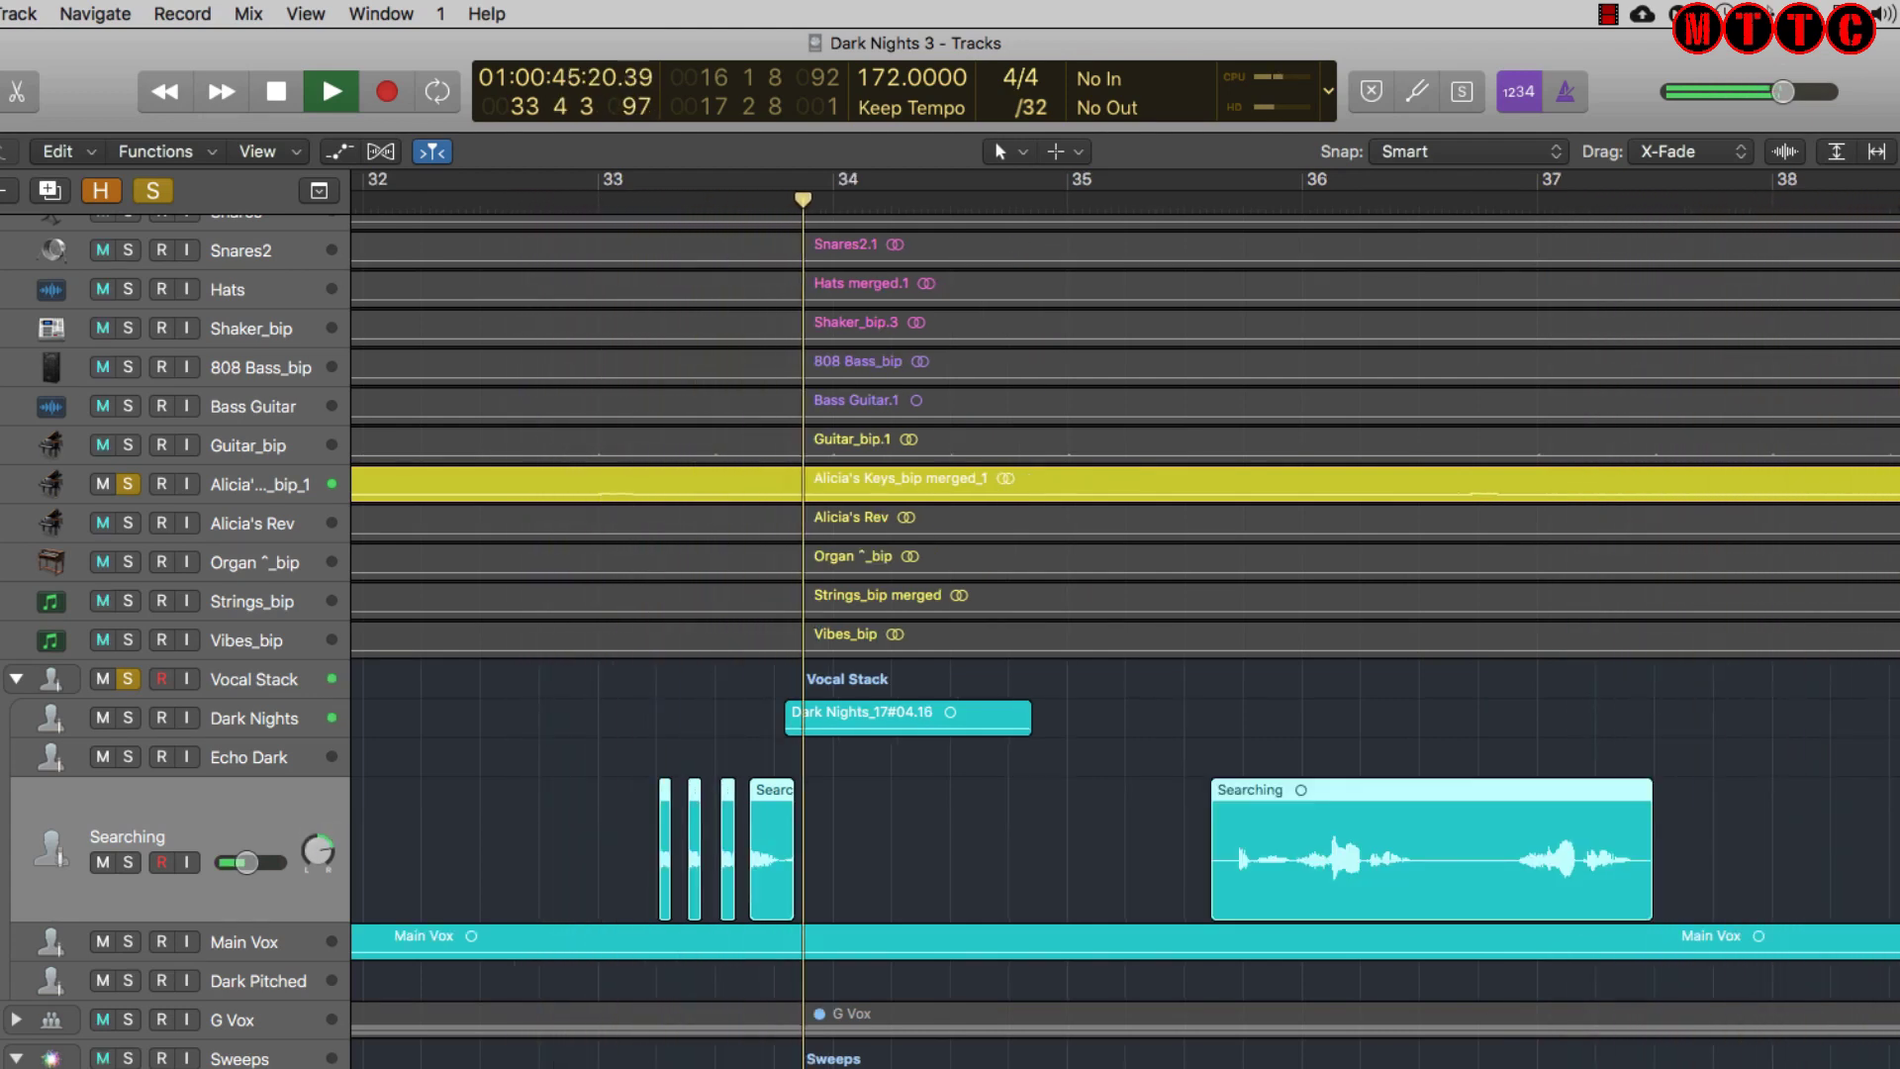
key("space")
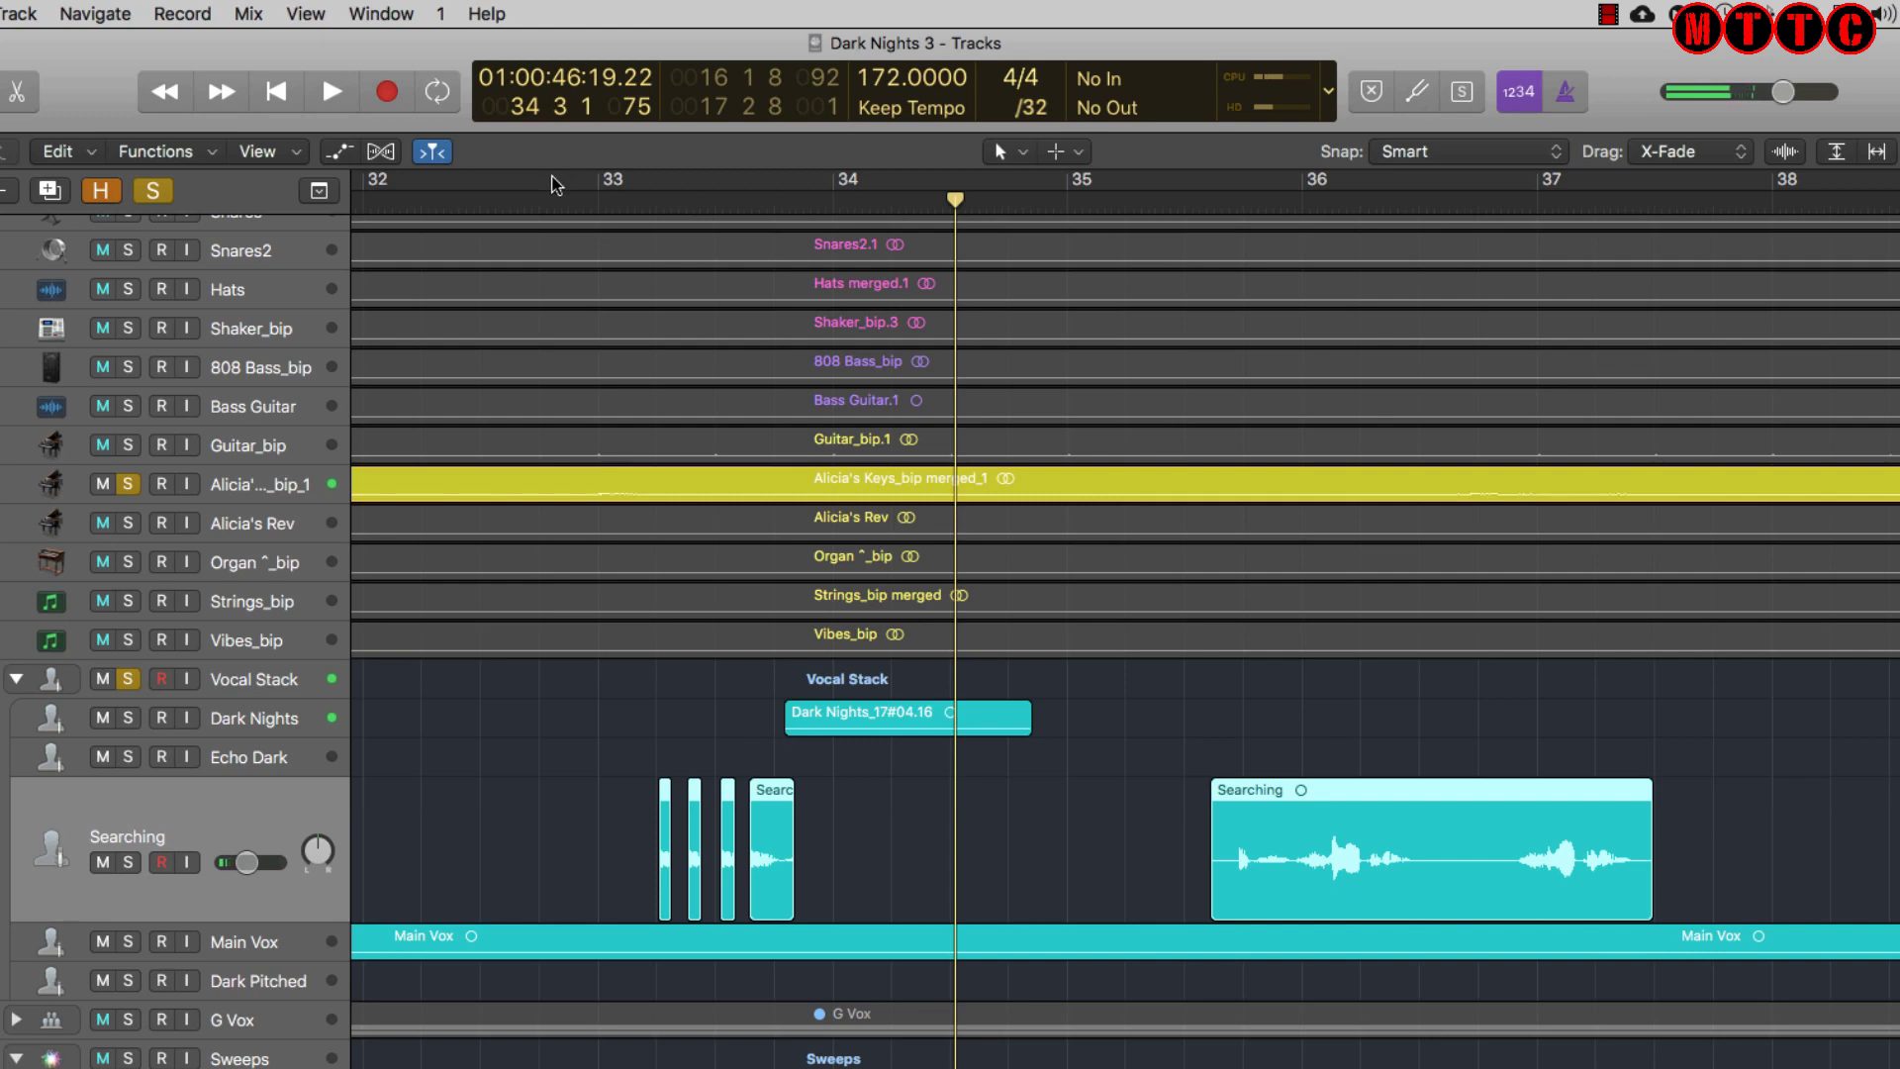
Set a cycle range from 32 4 3 to 35 1 and loop playback over the chopped Searching regions
left_click_drag(555, 184, 1065, 184)
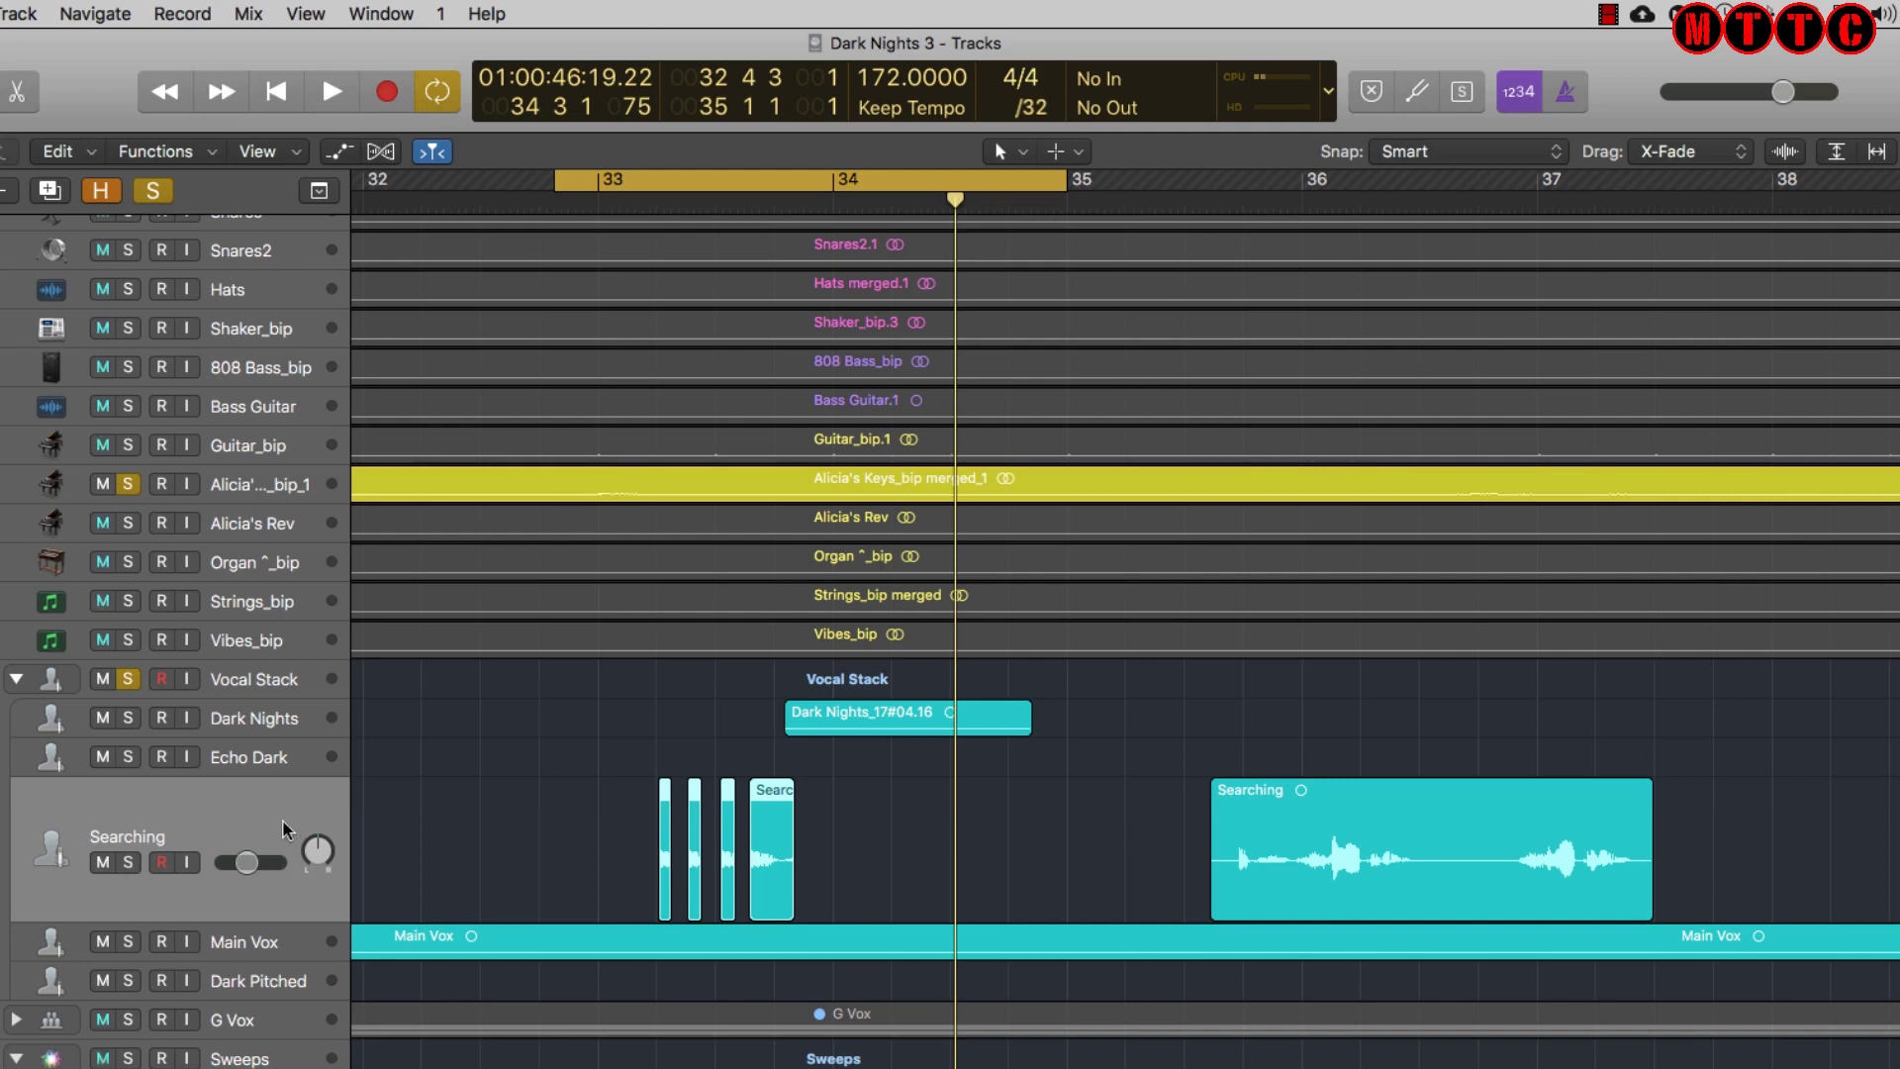
key("space")
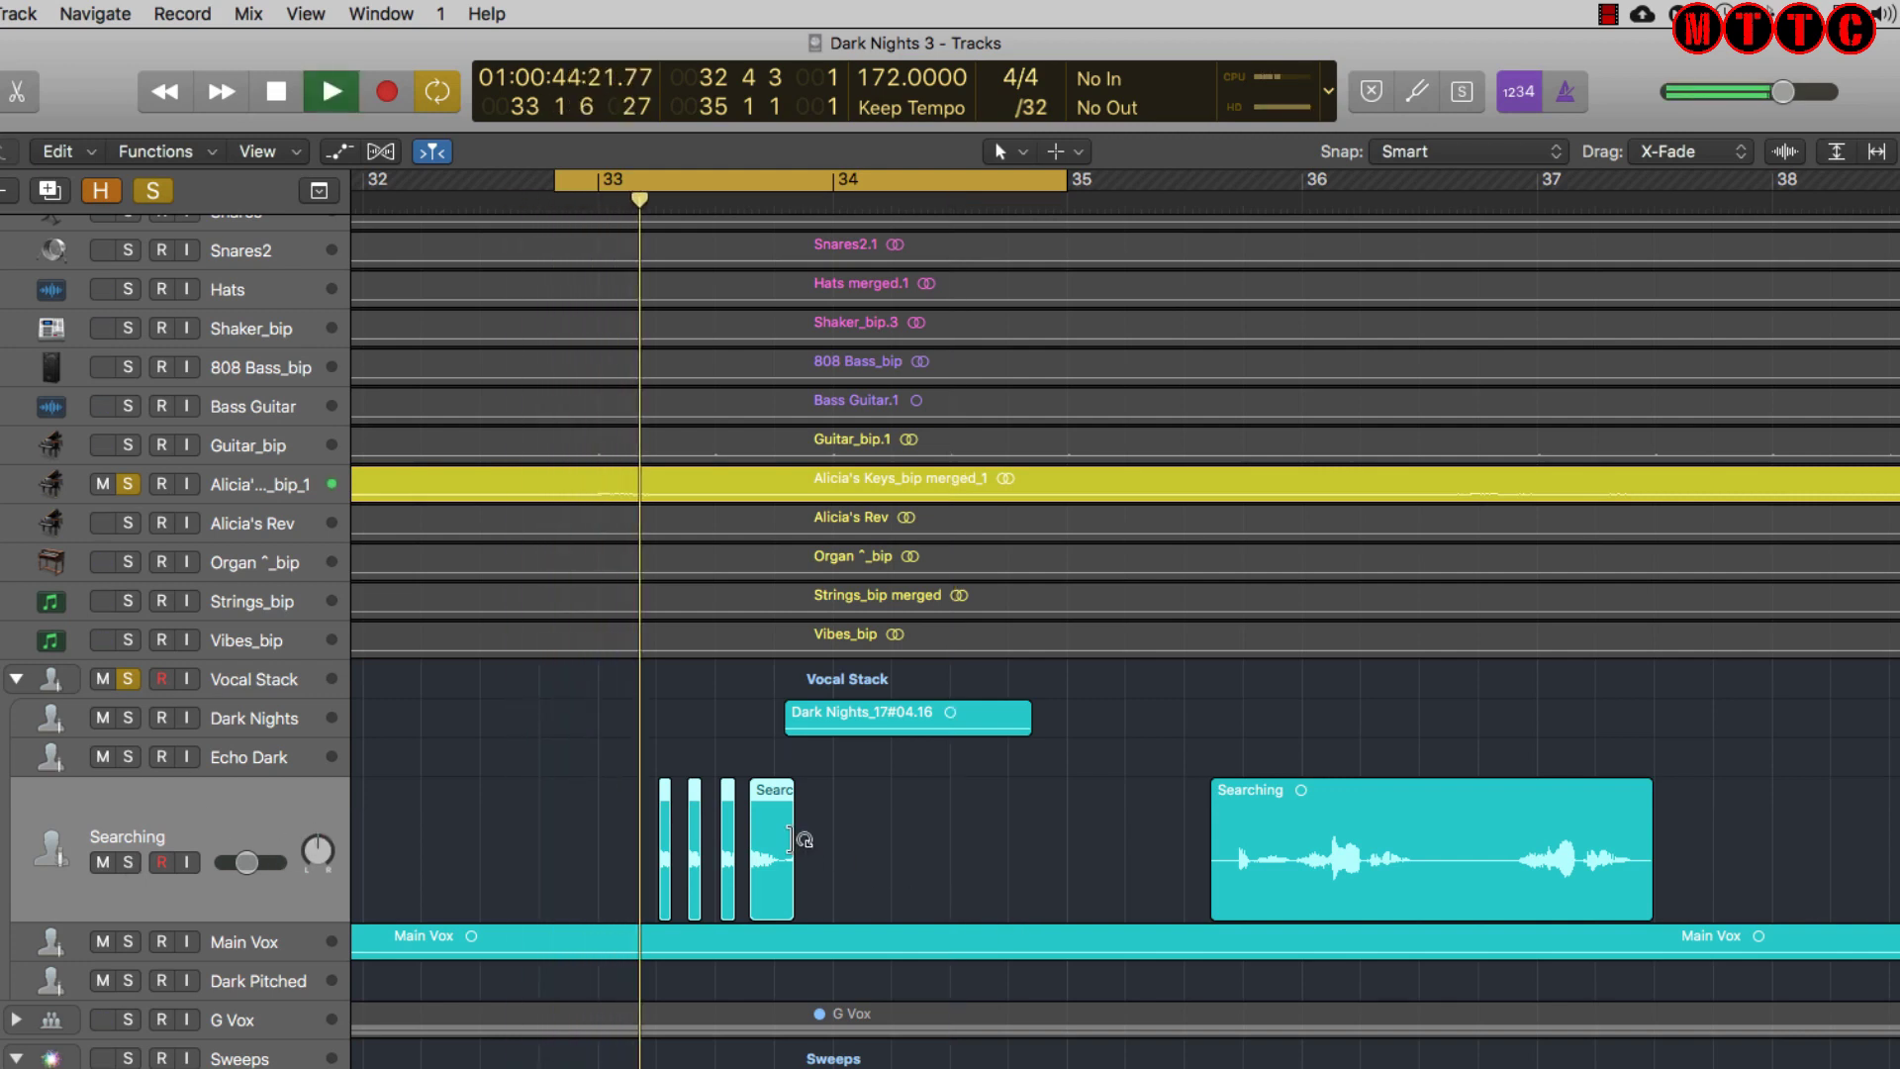
key("space")
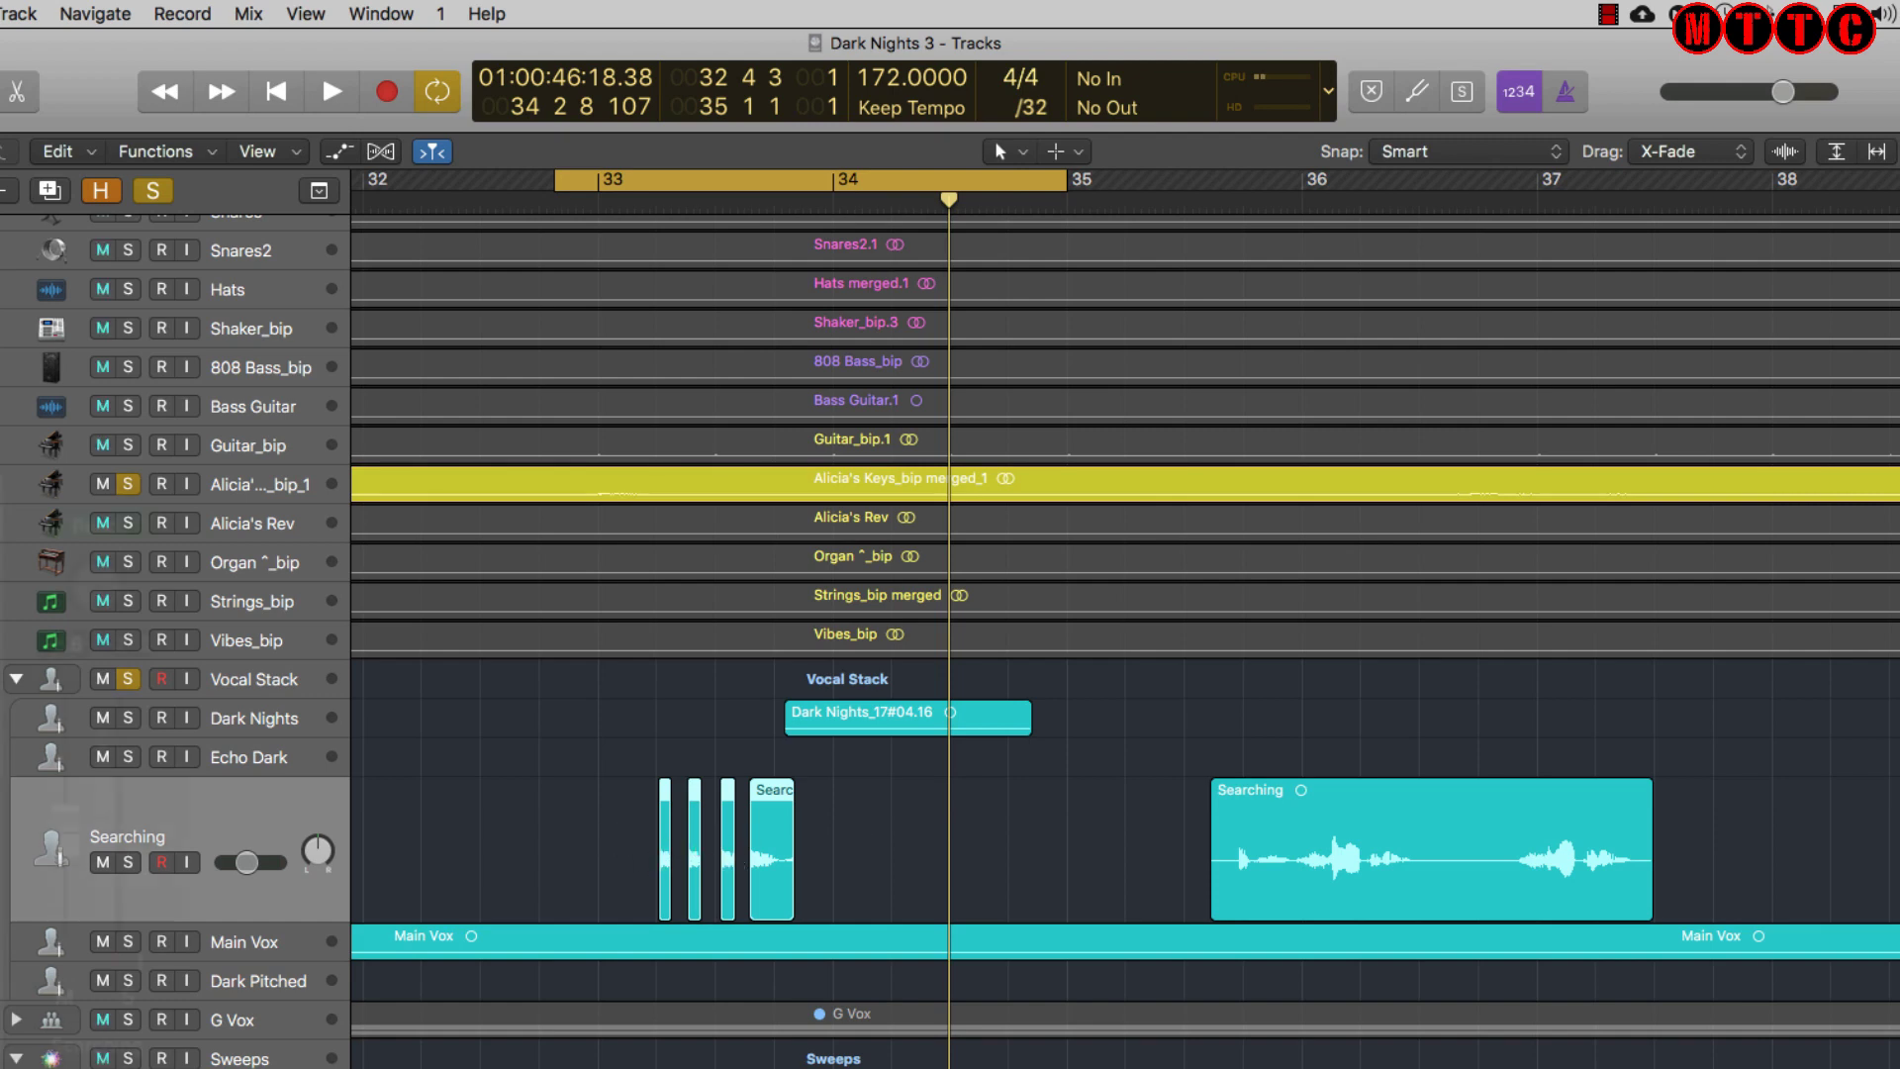
Show the Searching channel strip during another short stretch of cycled playback, and hide it
key("i")
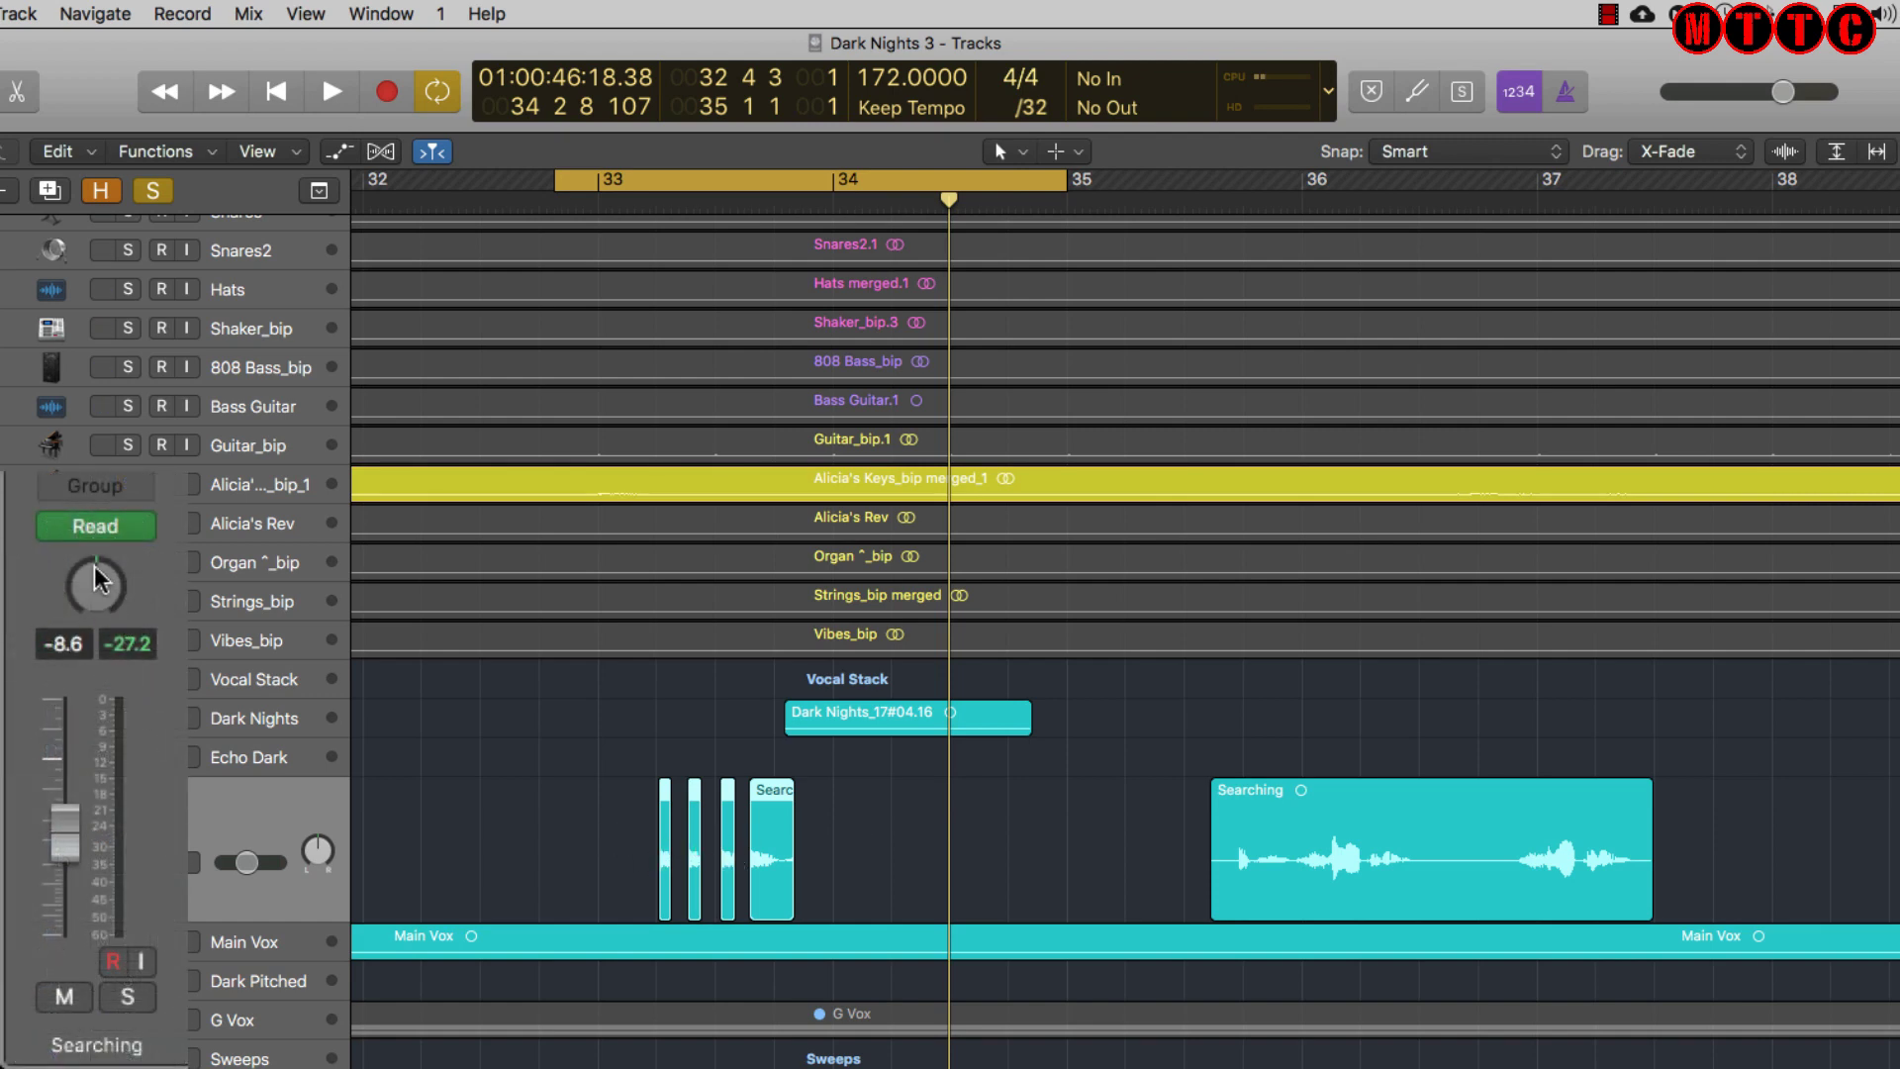
key("space")
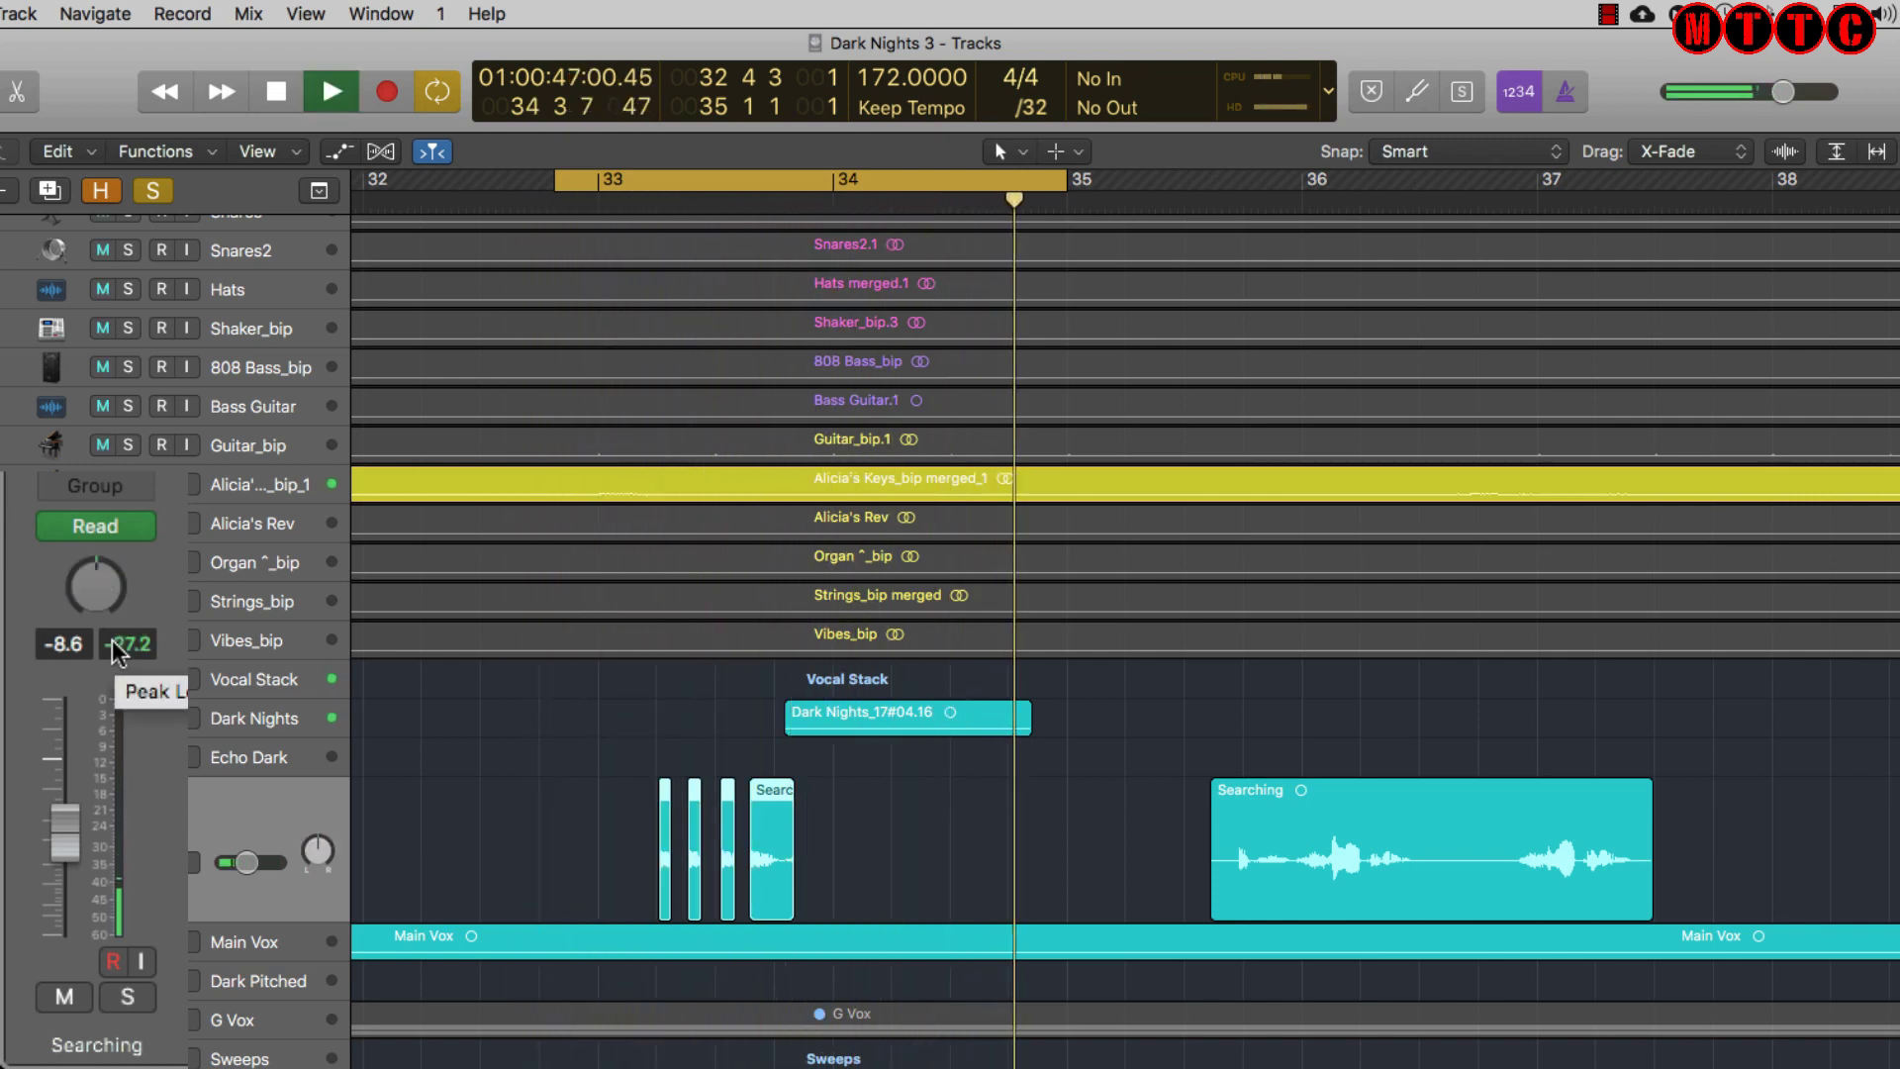
key("space")
key("i")
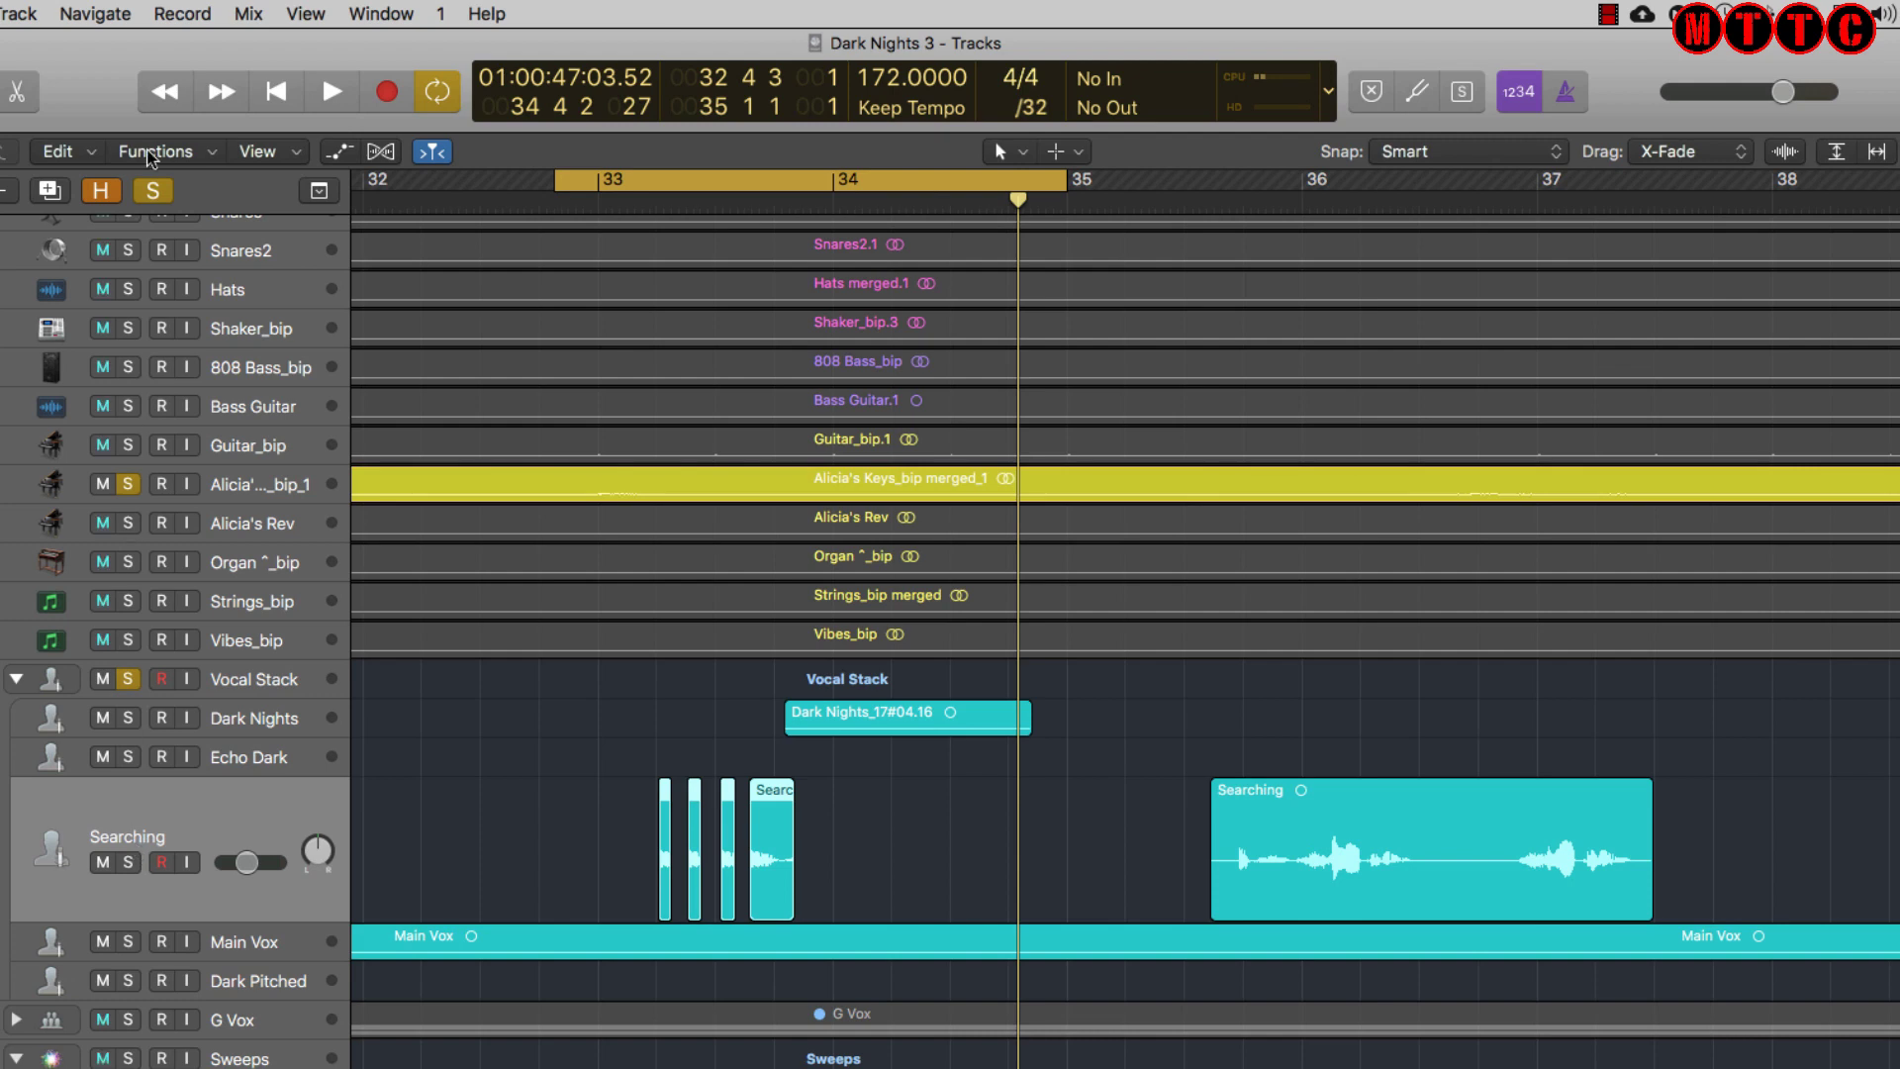
Clear all track solos, solo only the Searching track and play its chopped regions in the cycle range
left_click(155, 189)
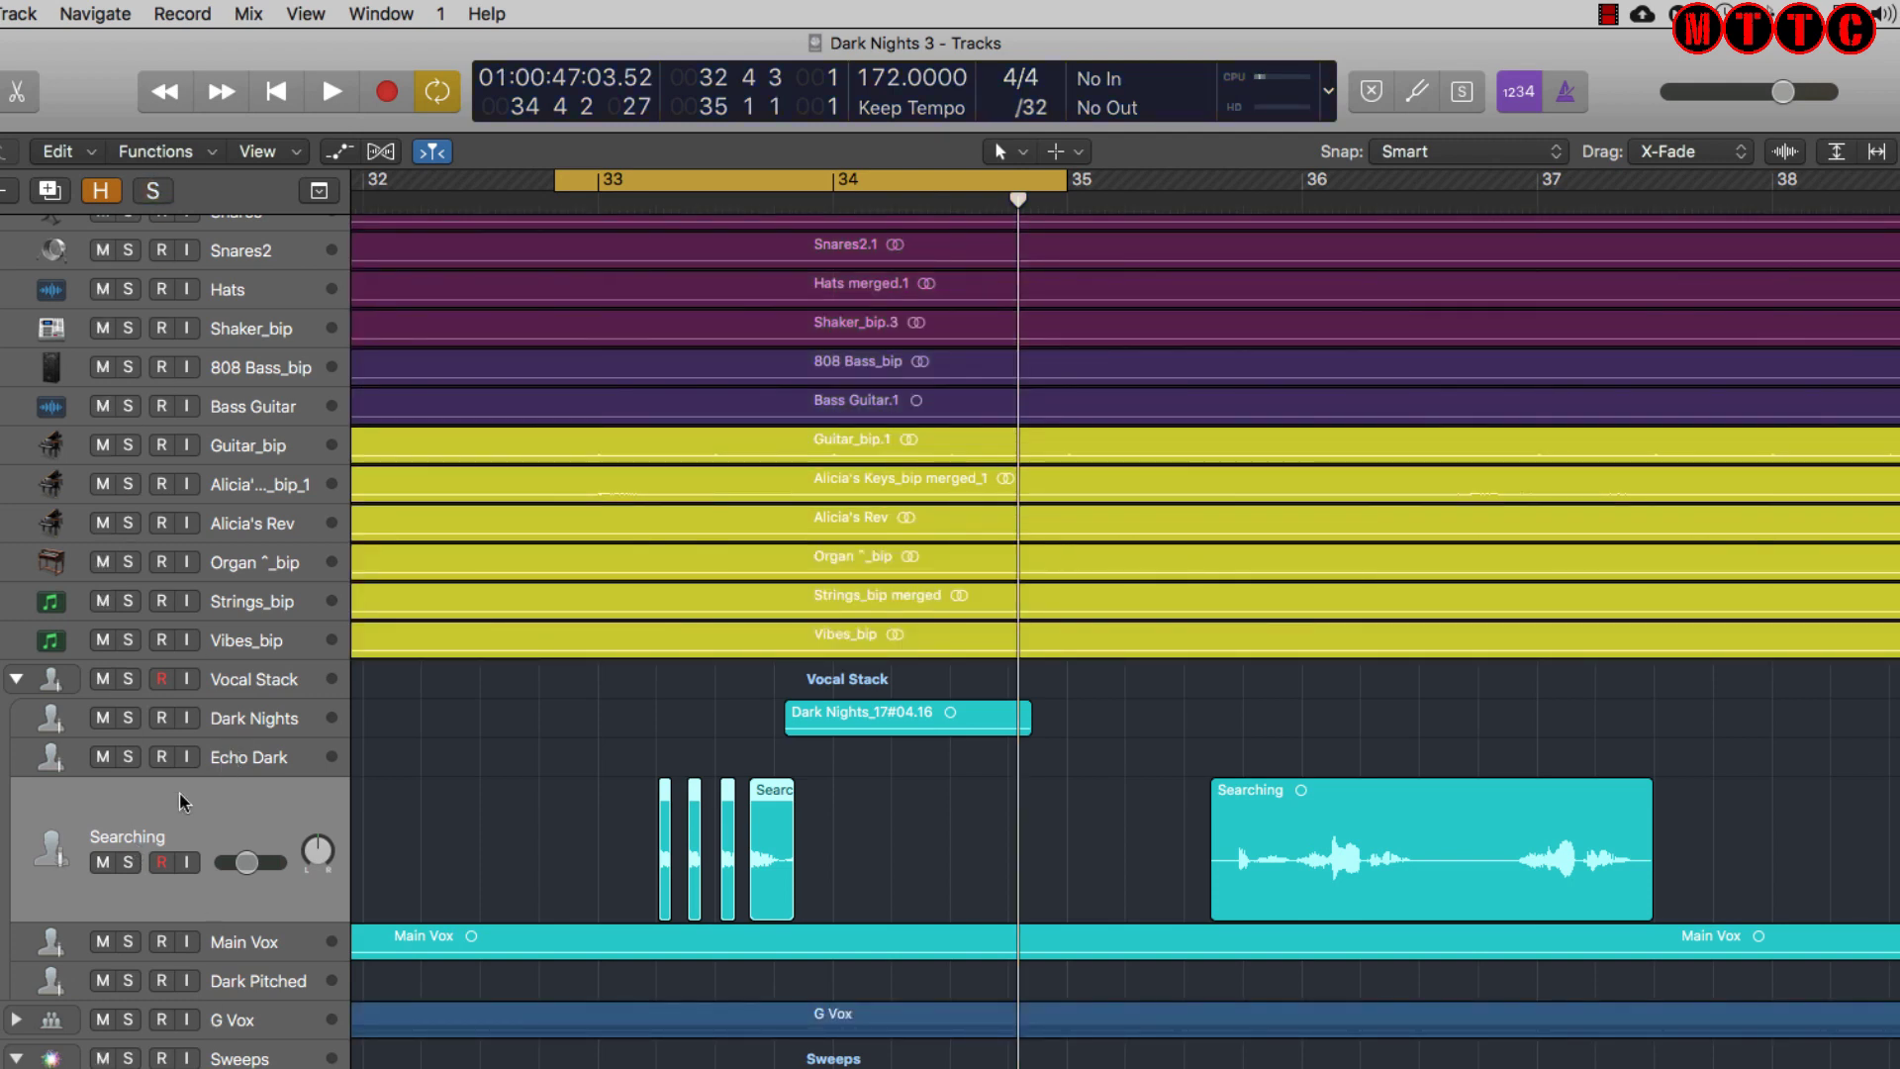
left_click(126, 862)
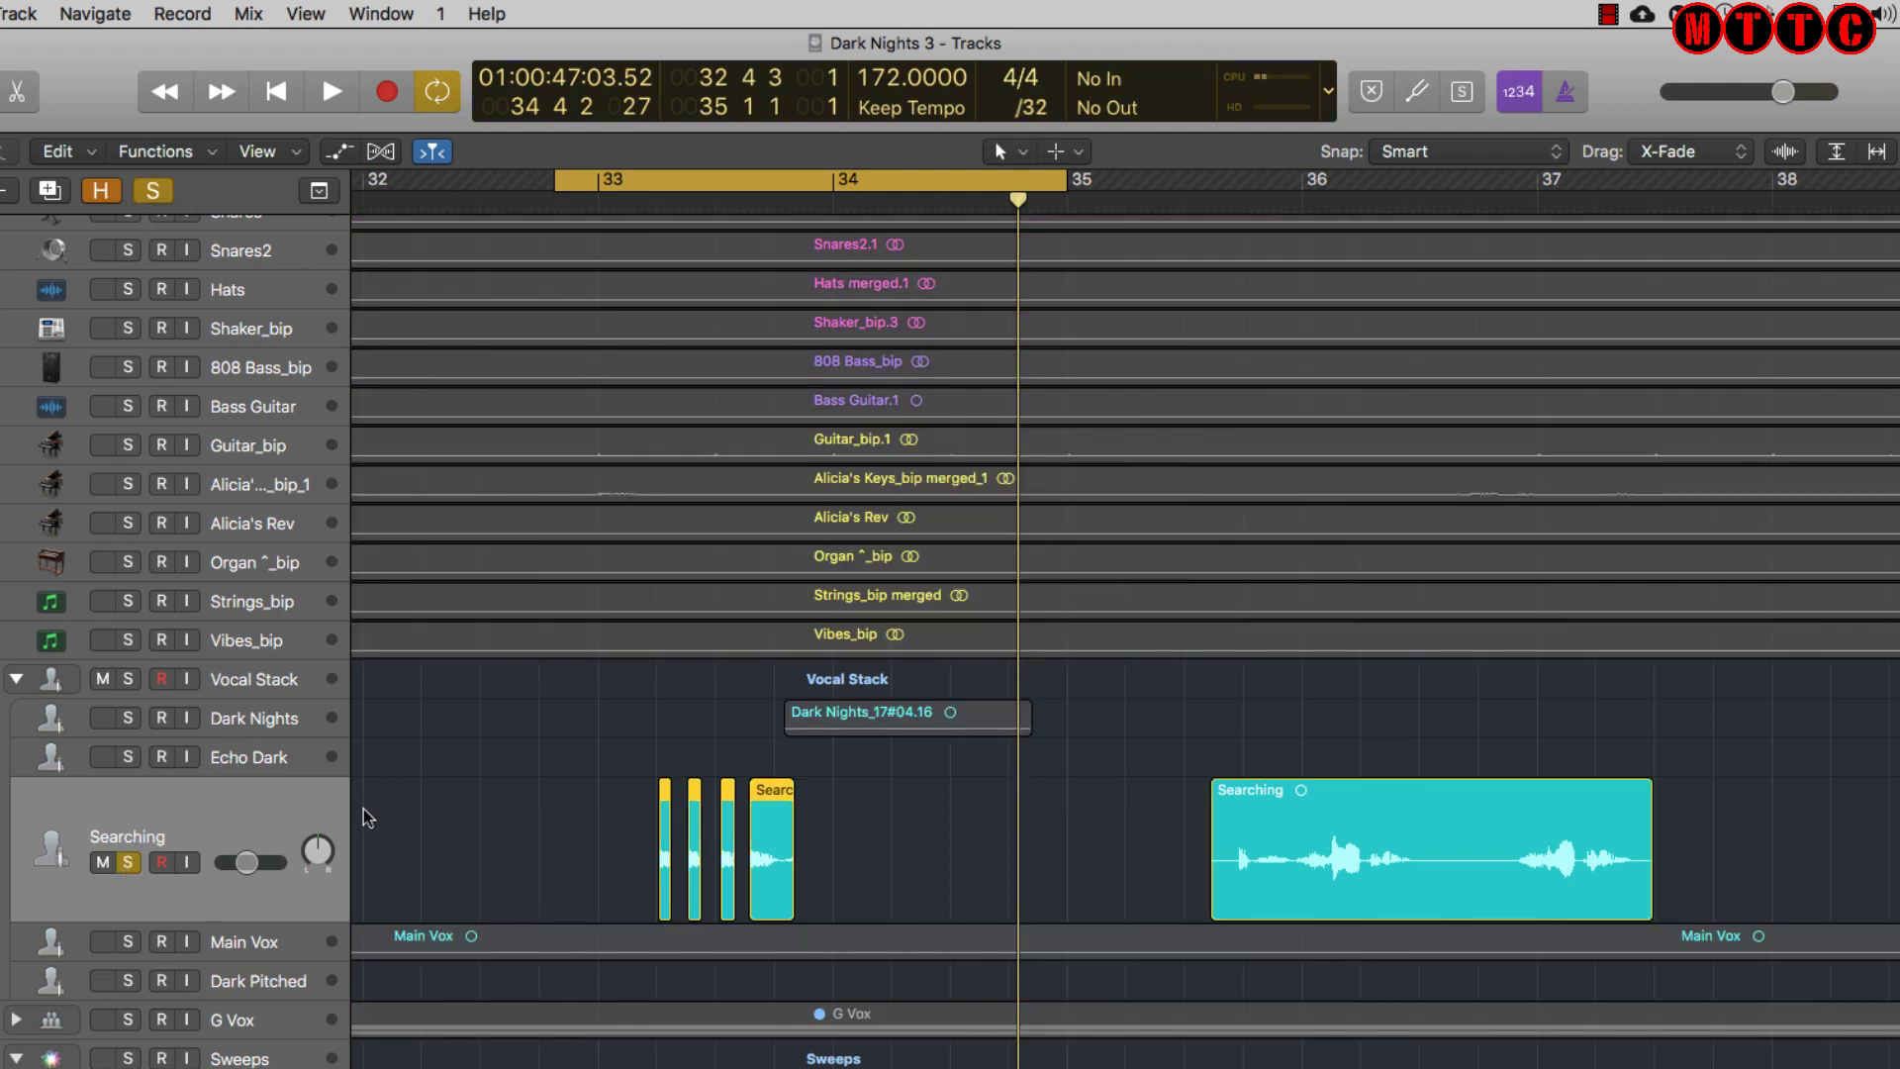
key("space")
key("space")
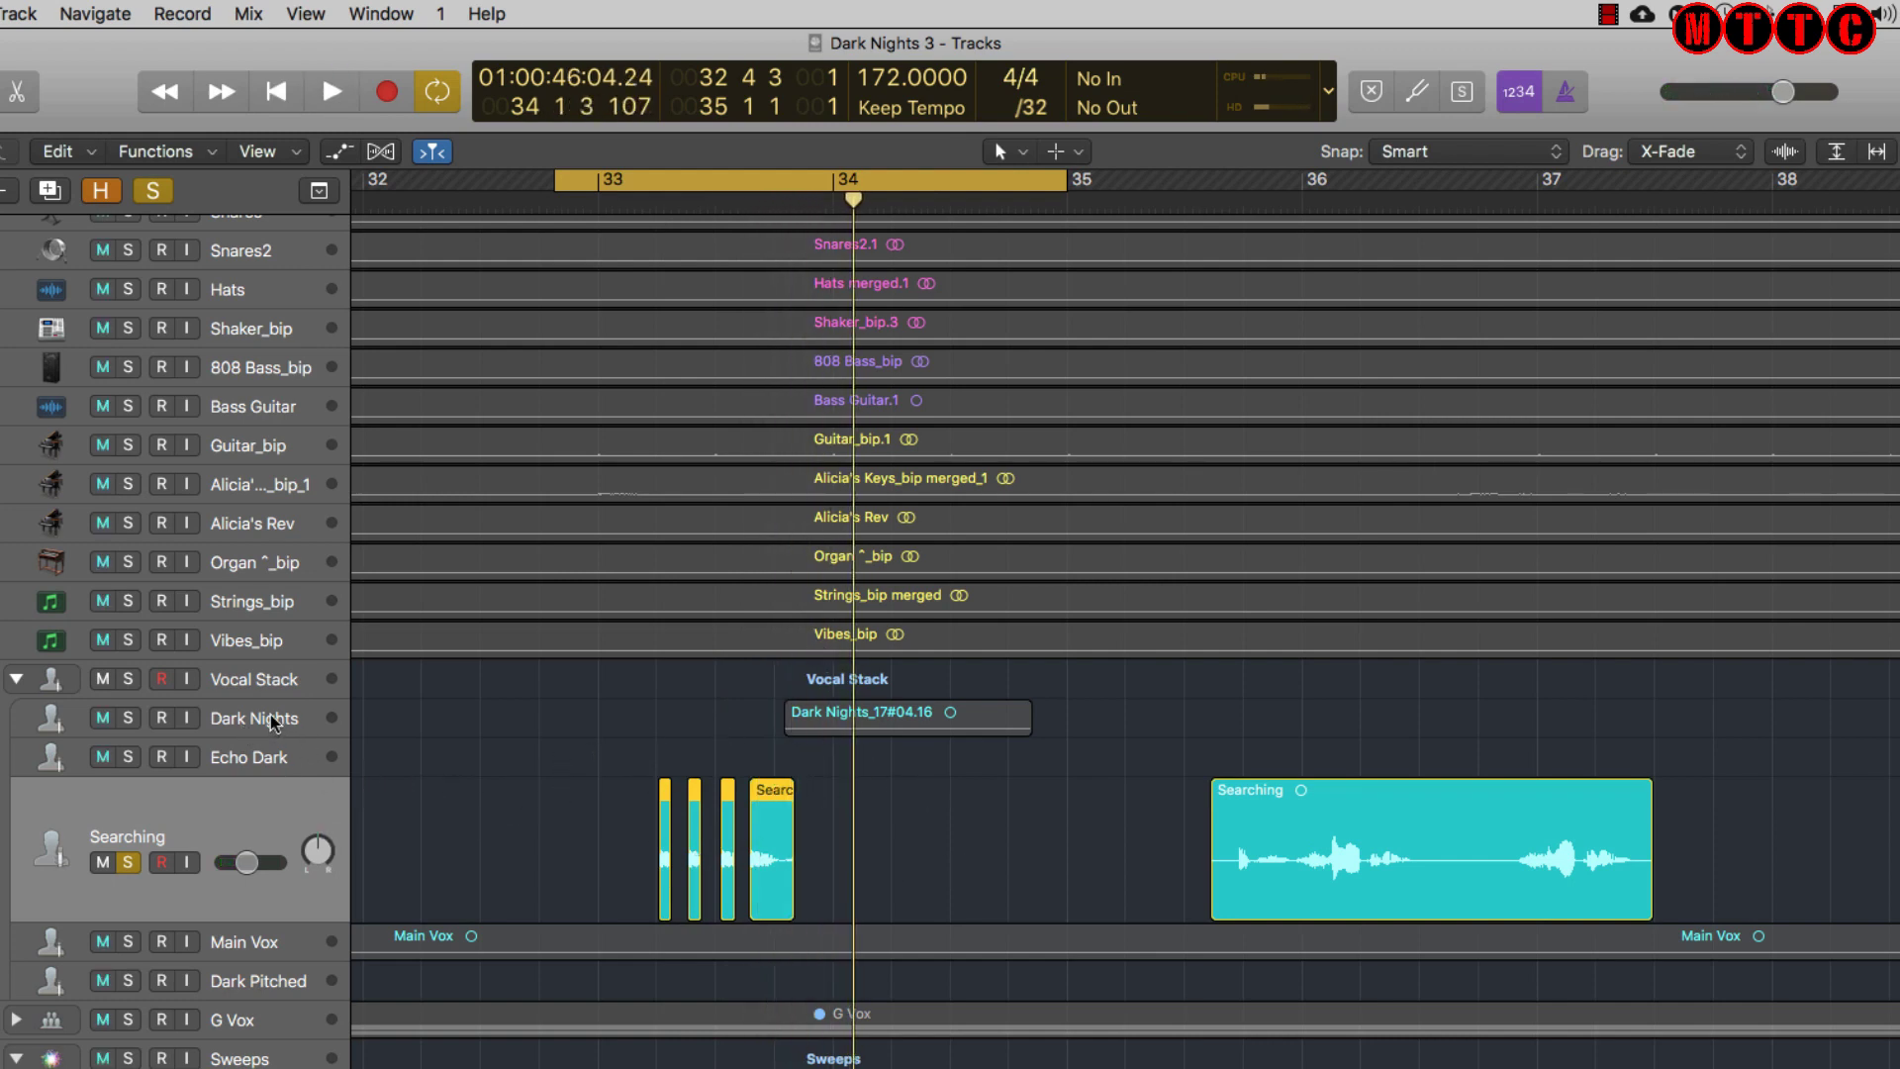
Solo and duplicate the Dark Nights track, and copy its region near bar 34 onto the duplicate track at the same position
left_click(121, 714)
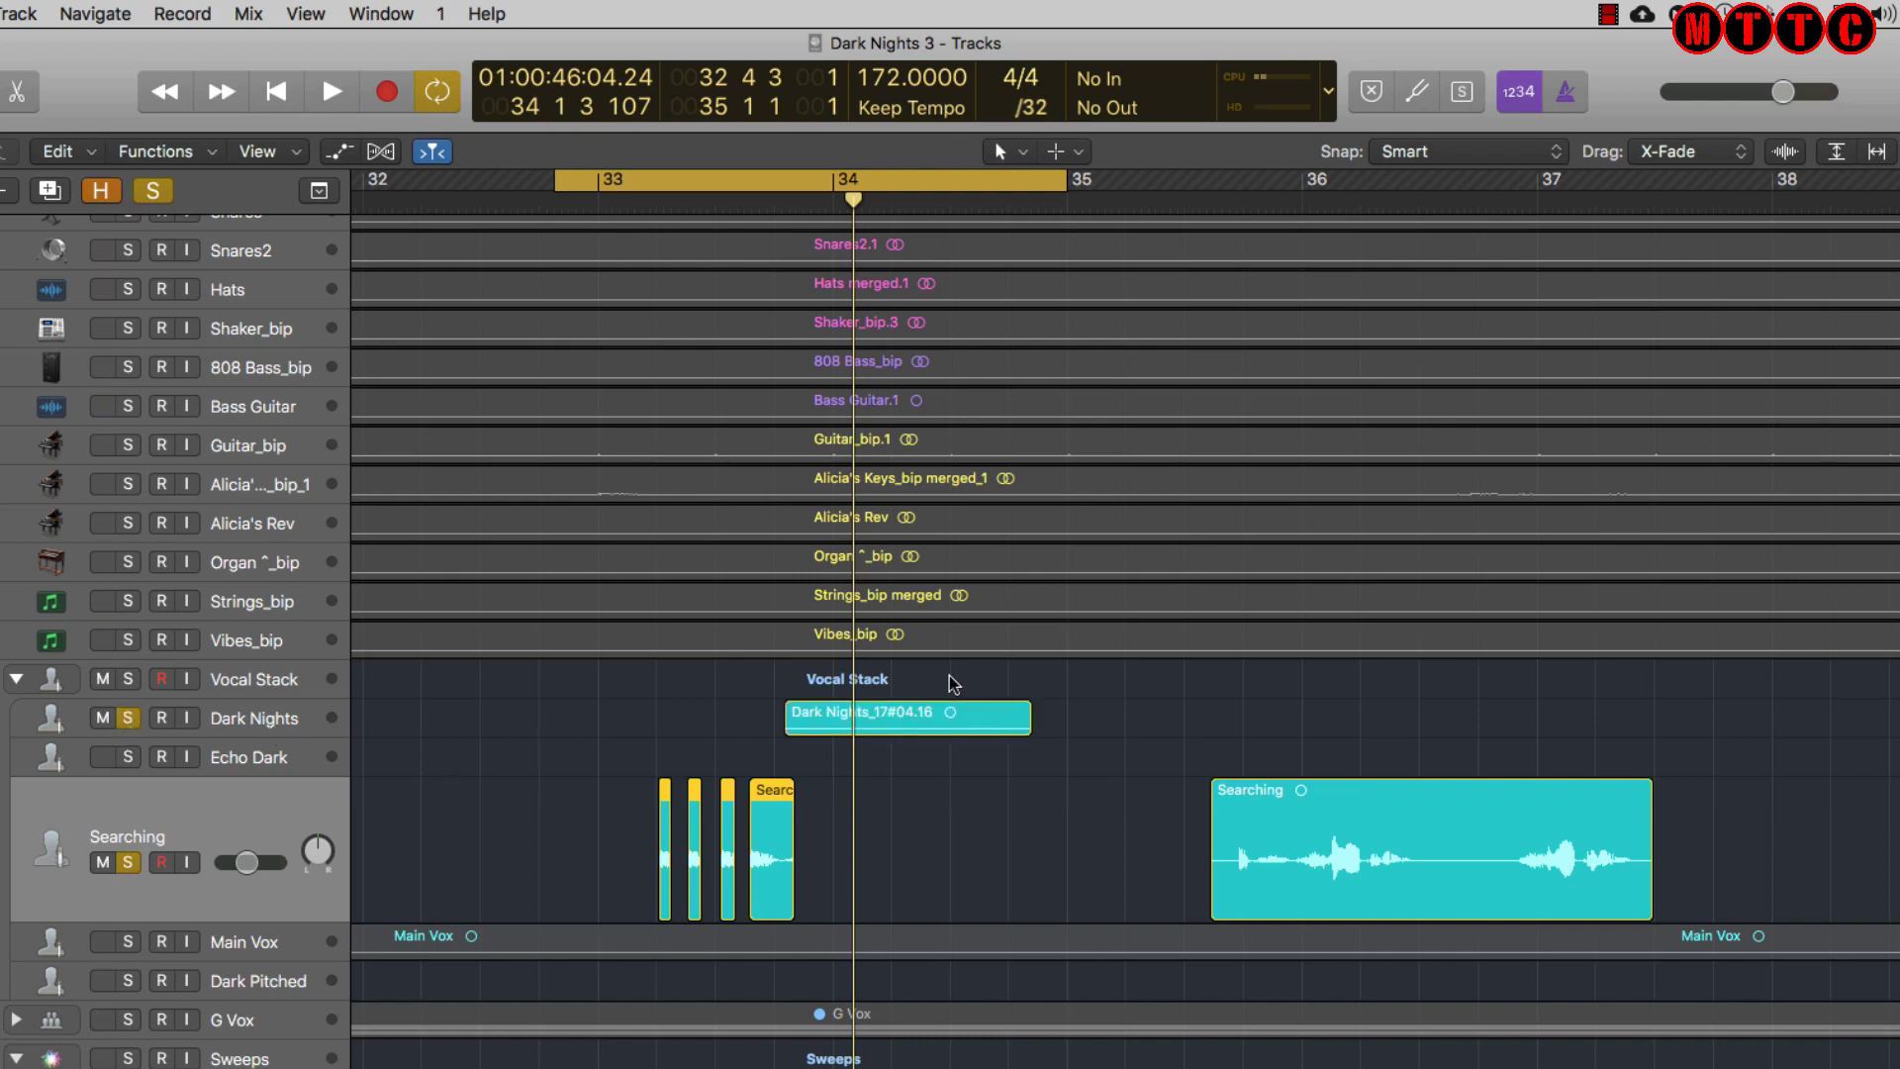
left_click(876, 714)
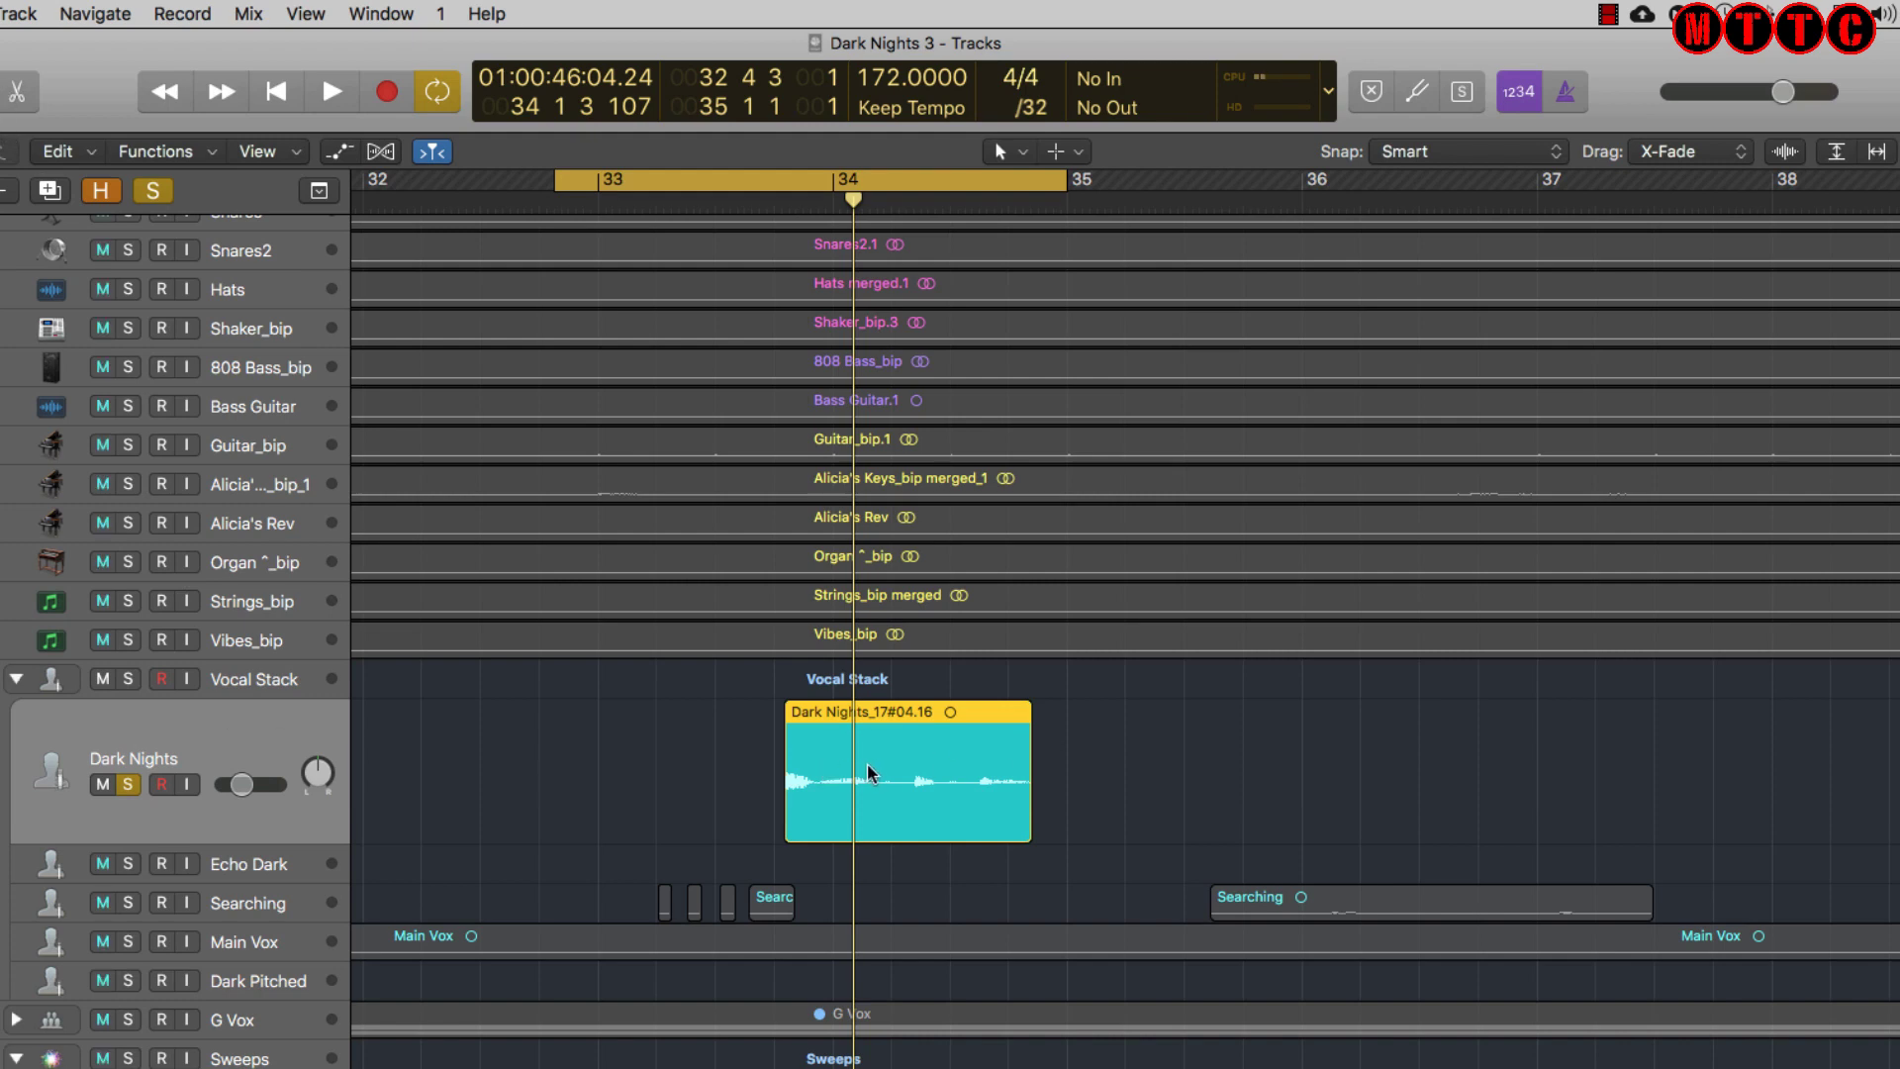
key("super+d")
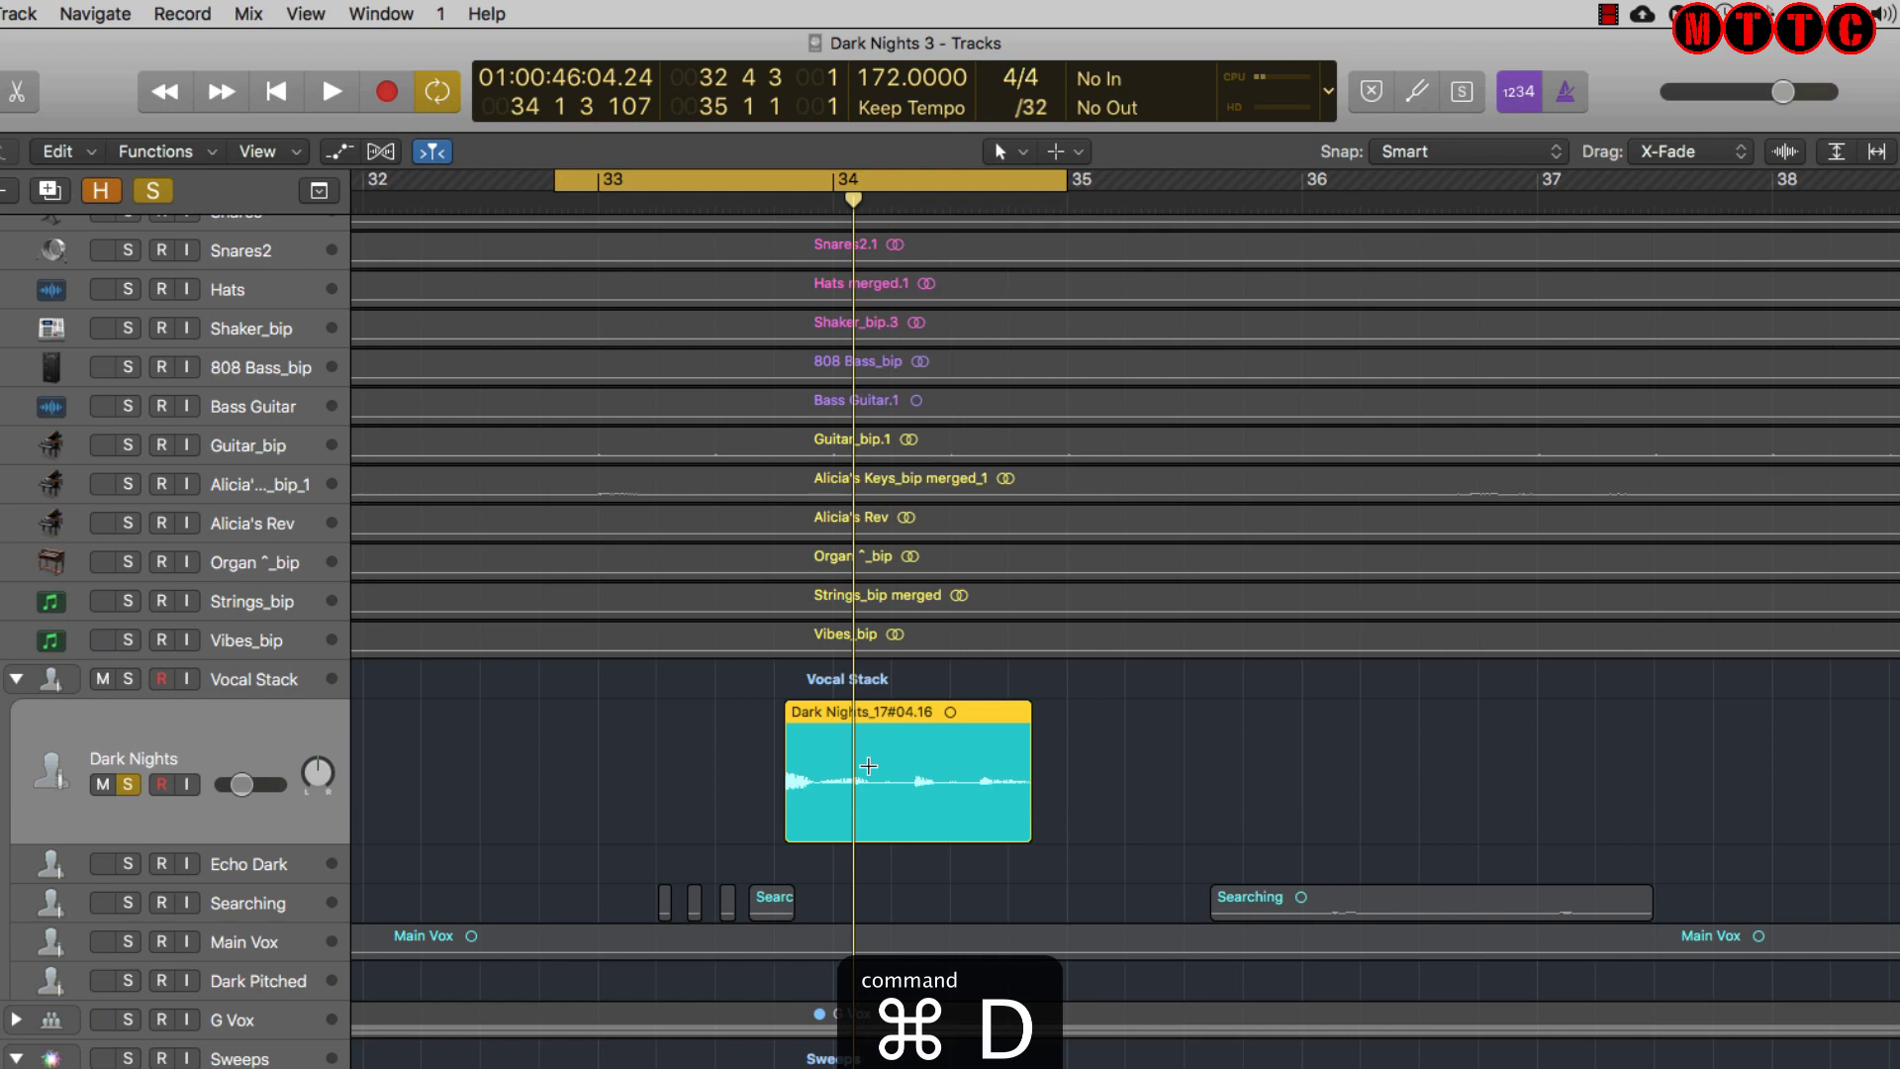
key("super+d")
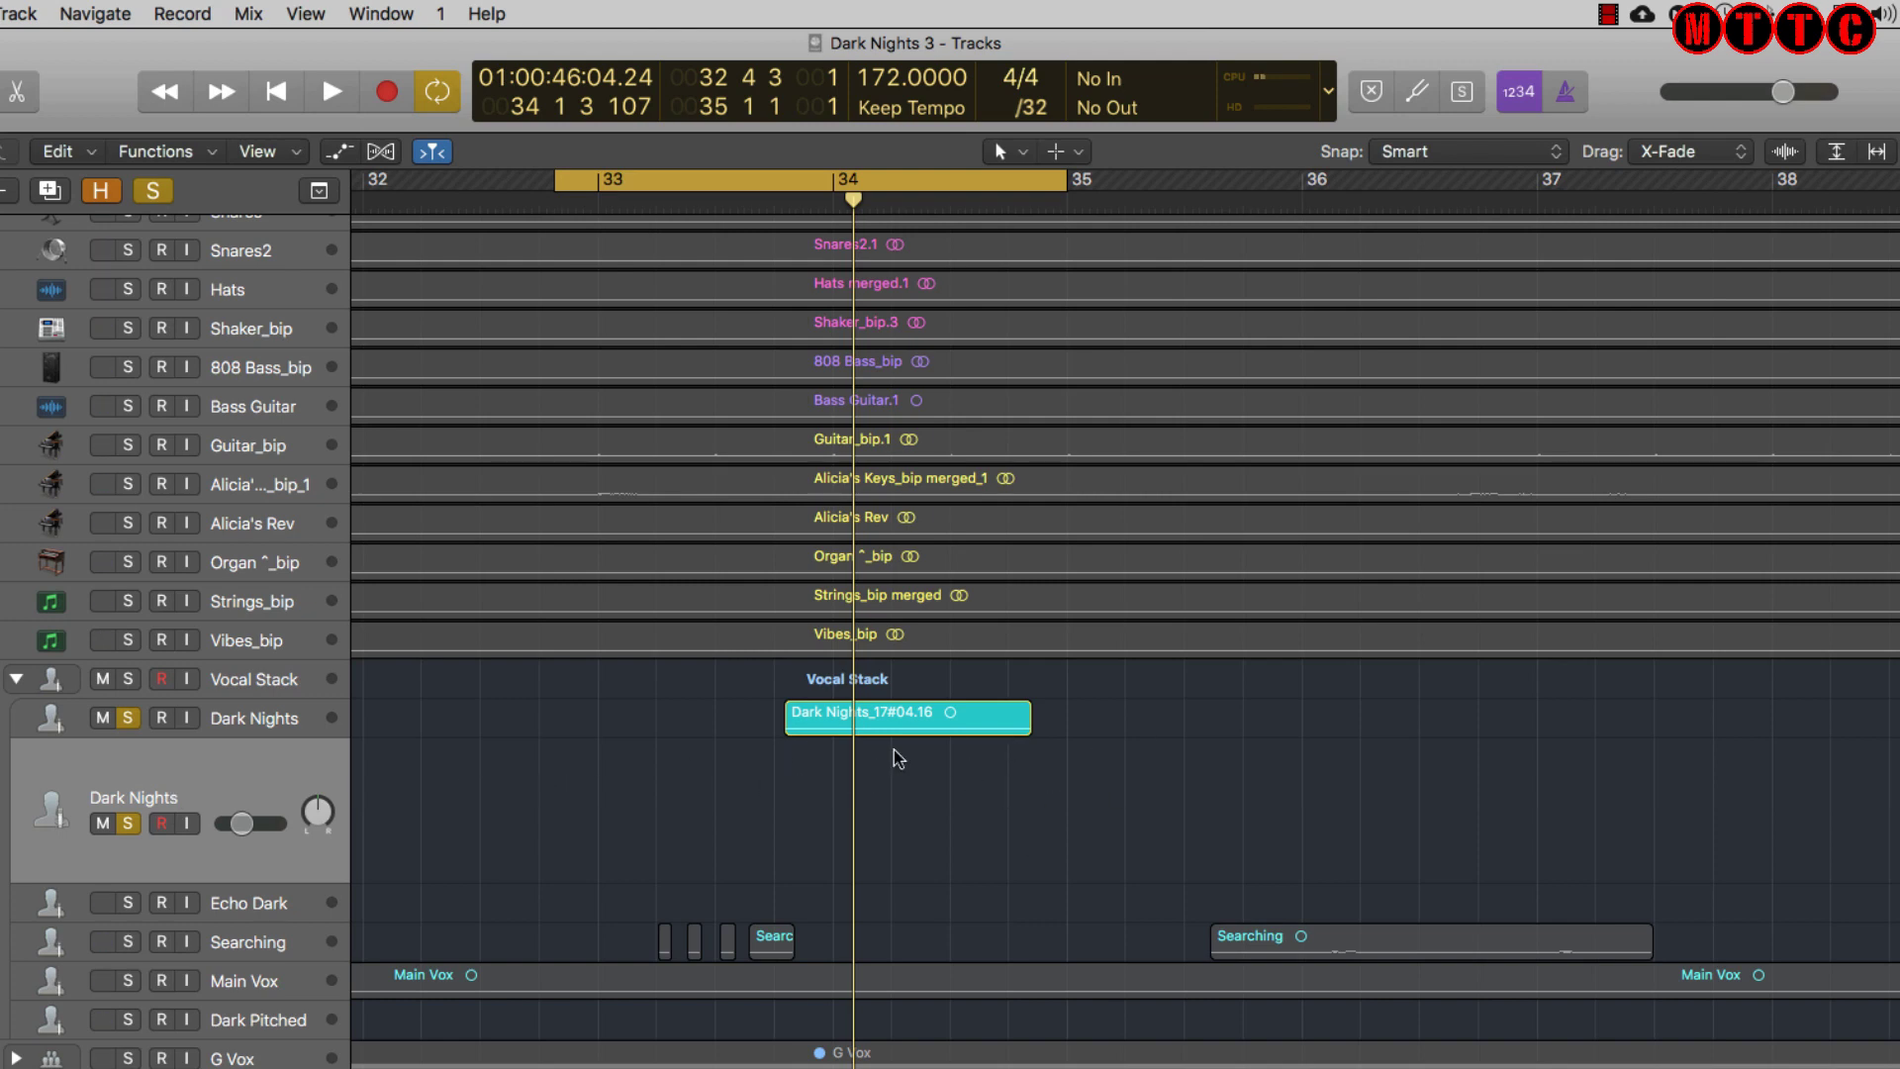
left_click(886, 720)
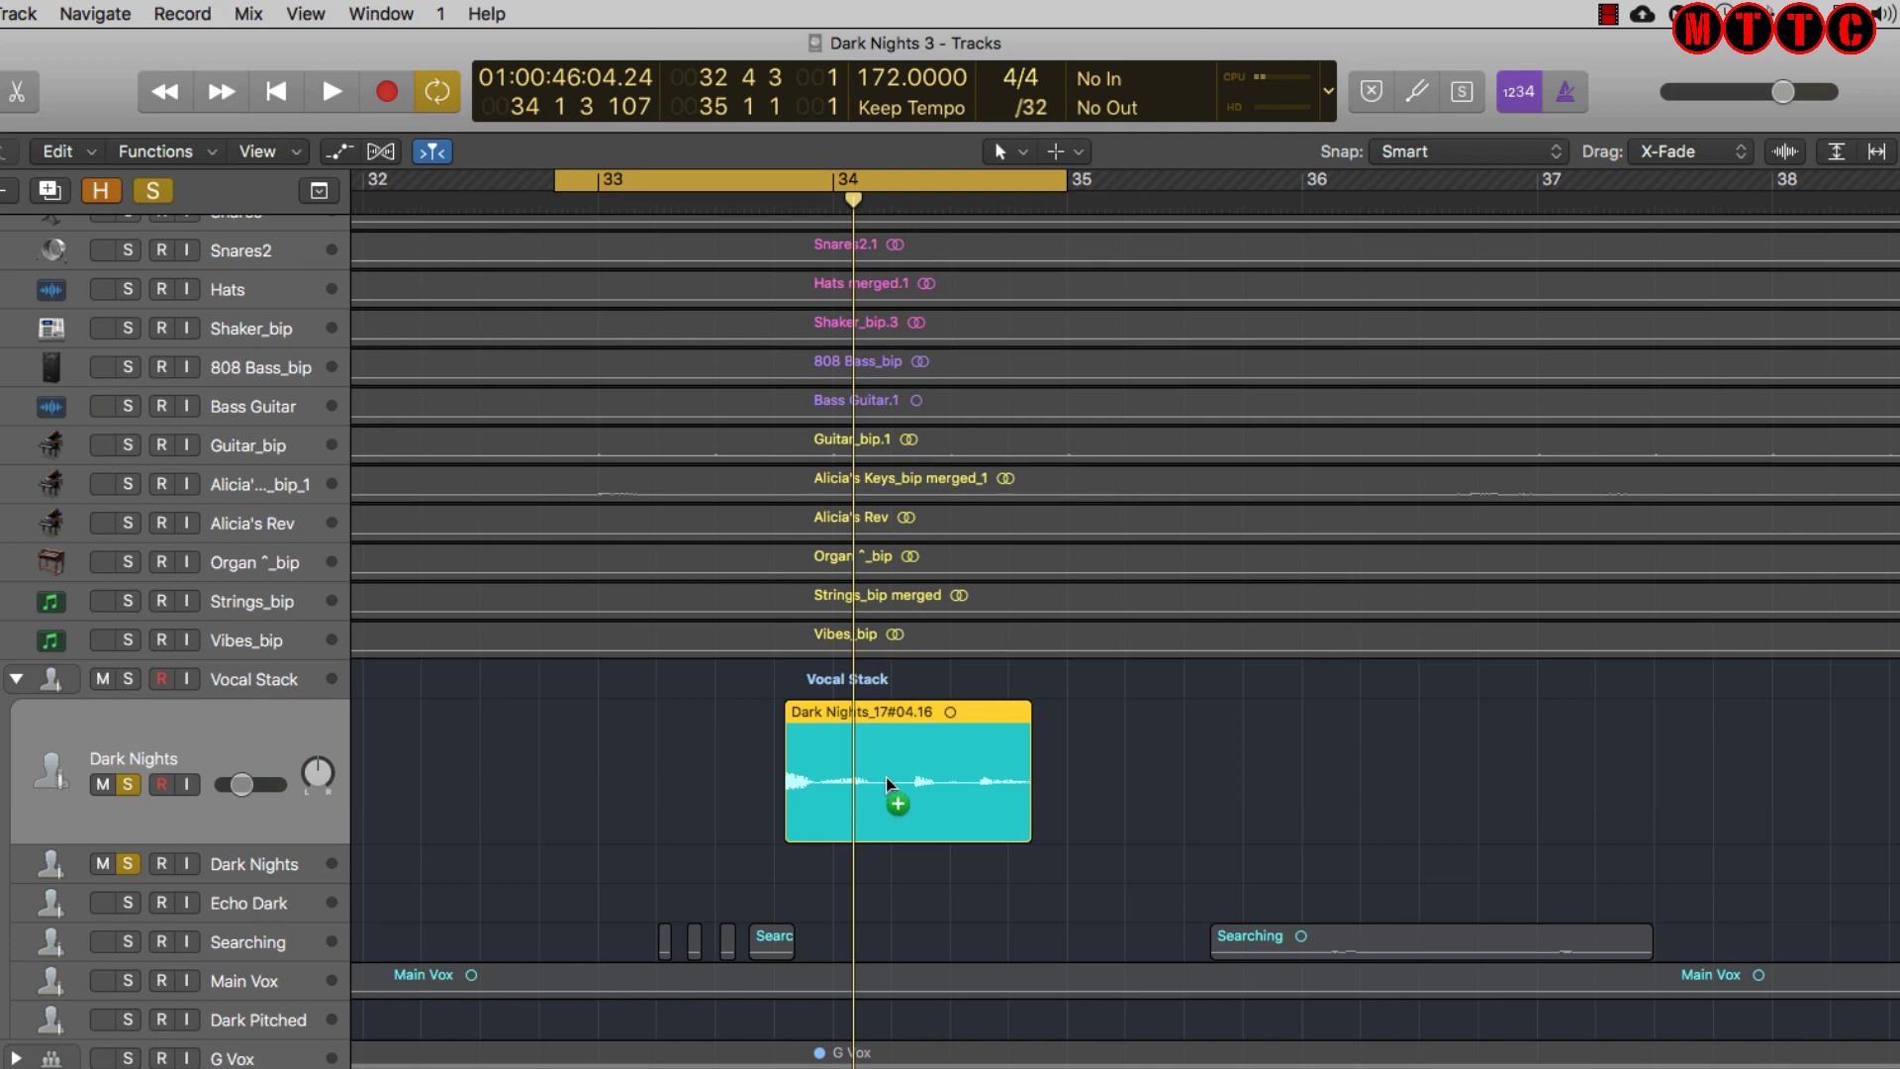
left_click_drag(887, 776, 887, 858)
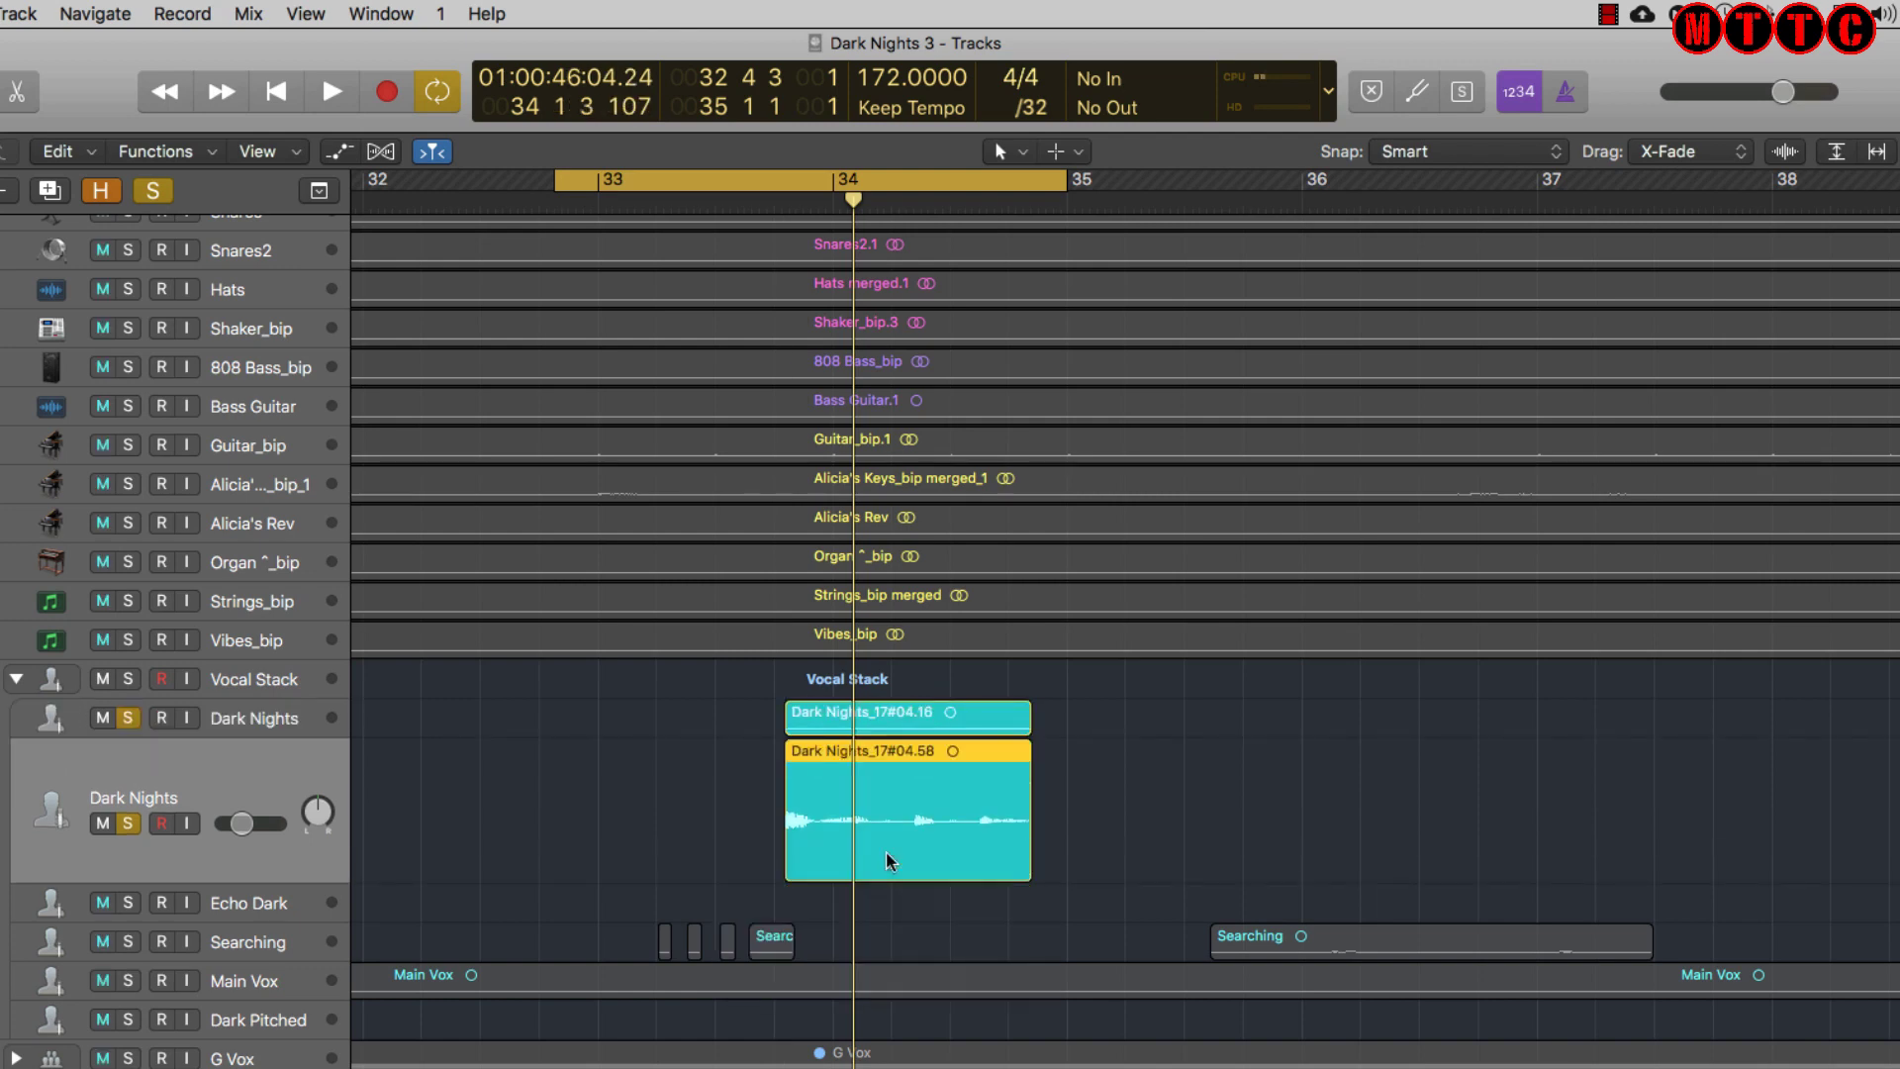
Trim the end of the copied region on the duplicate Dark Nights track back to just before bar 34
key("super+Right")
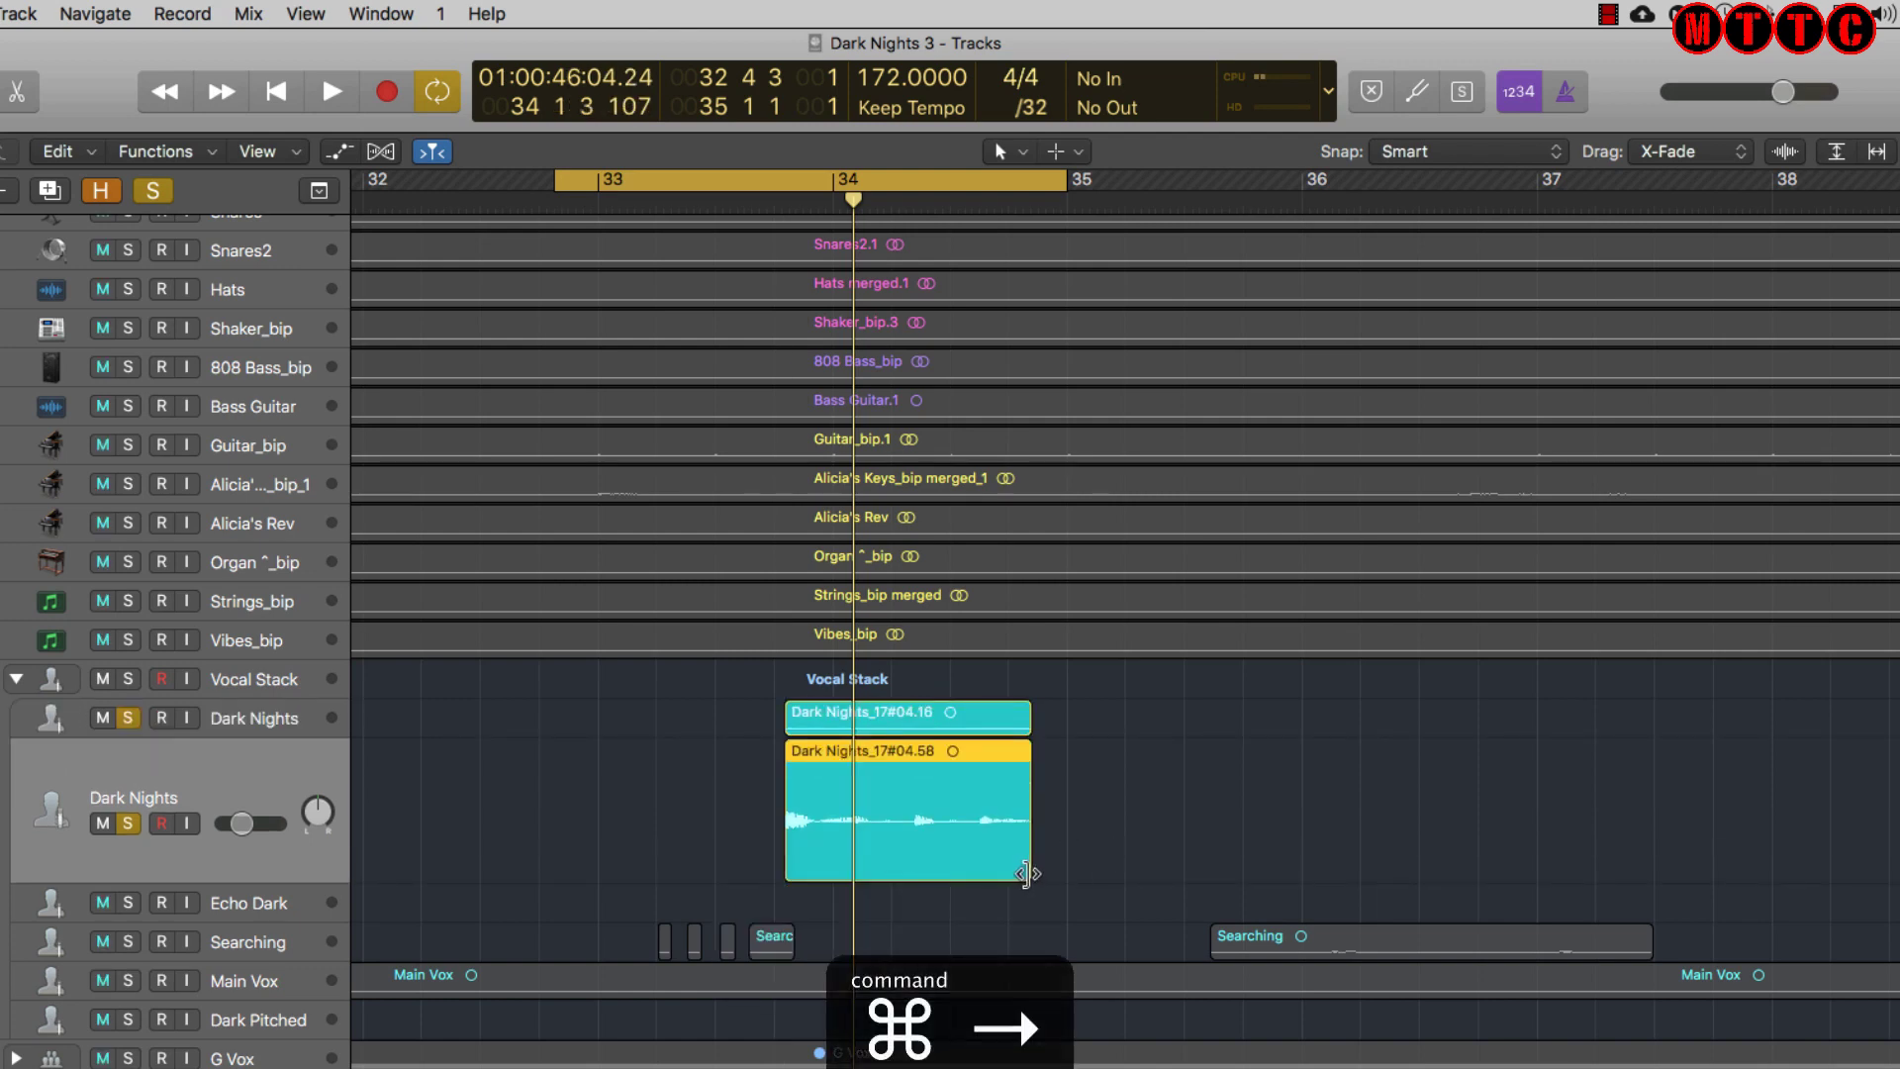
key("super+Right")
key("super+Right")
key("super+Right")
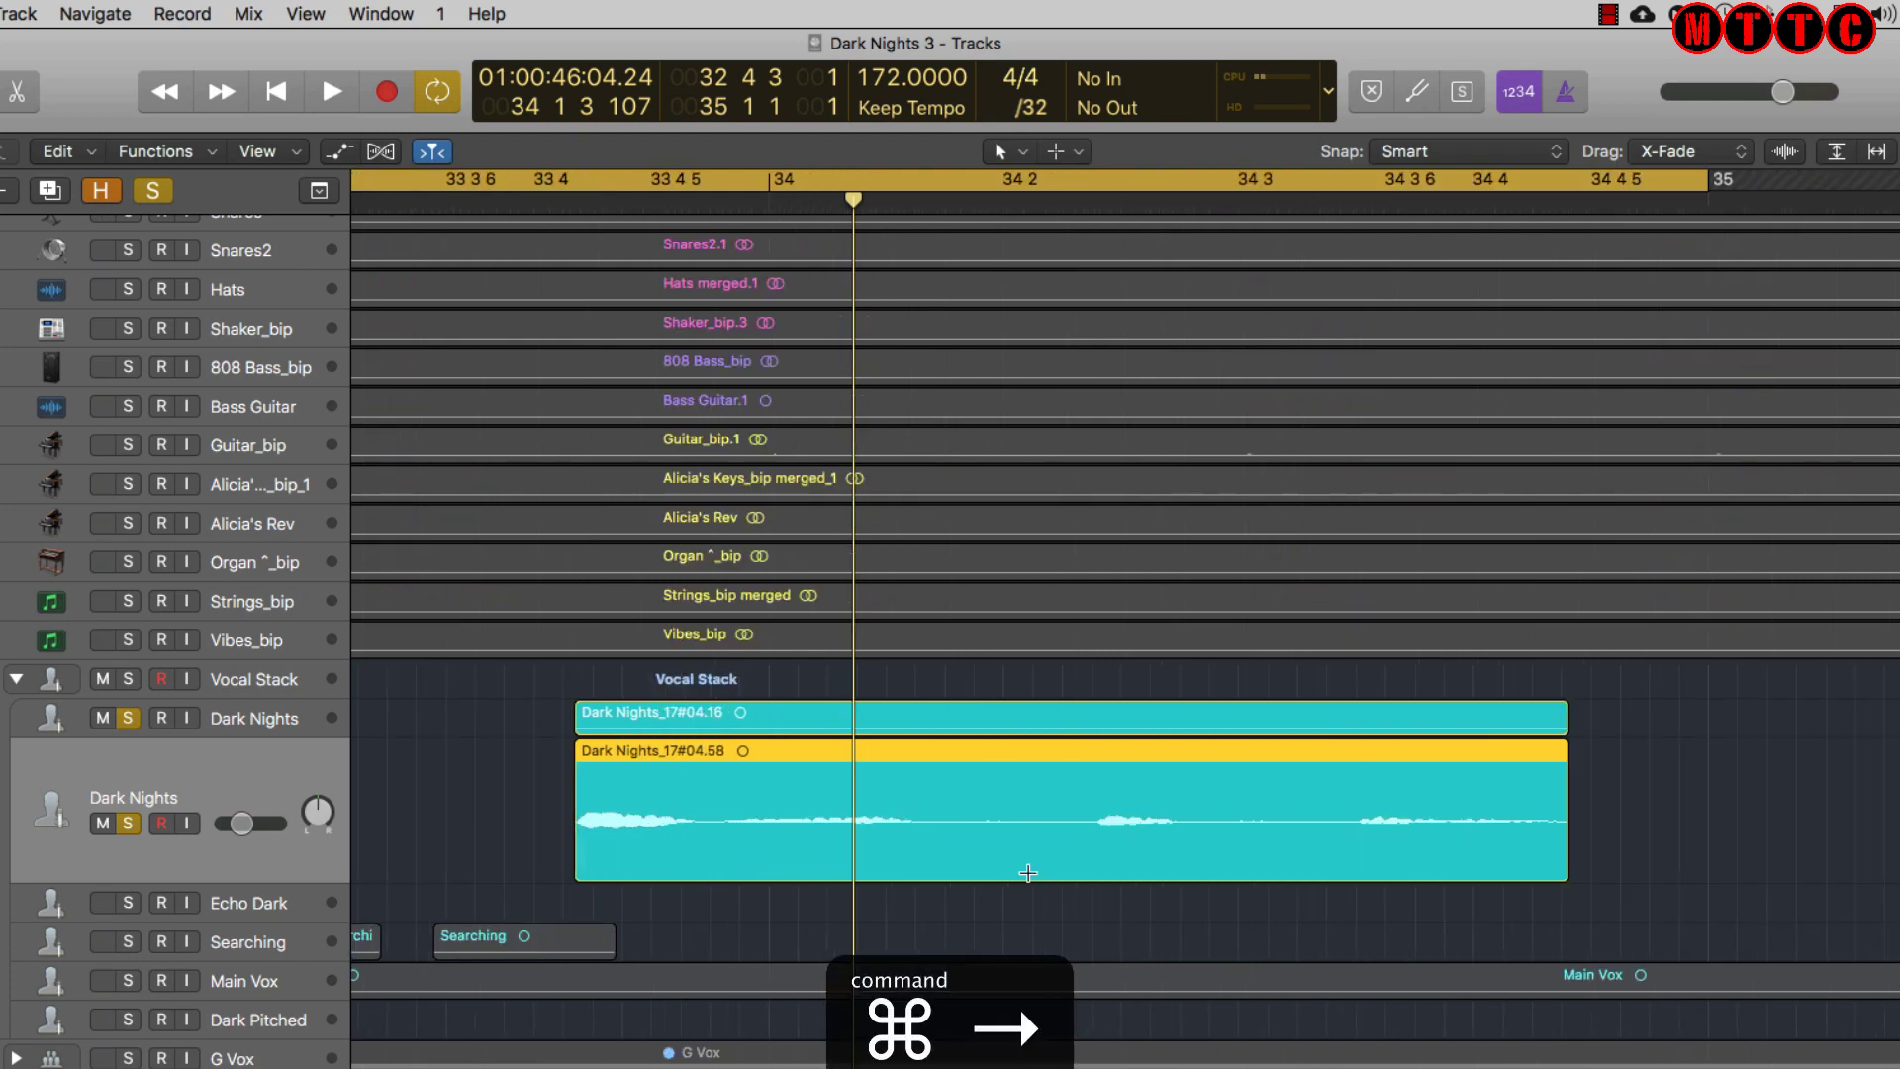
key("super+Right")
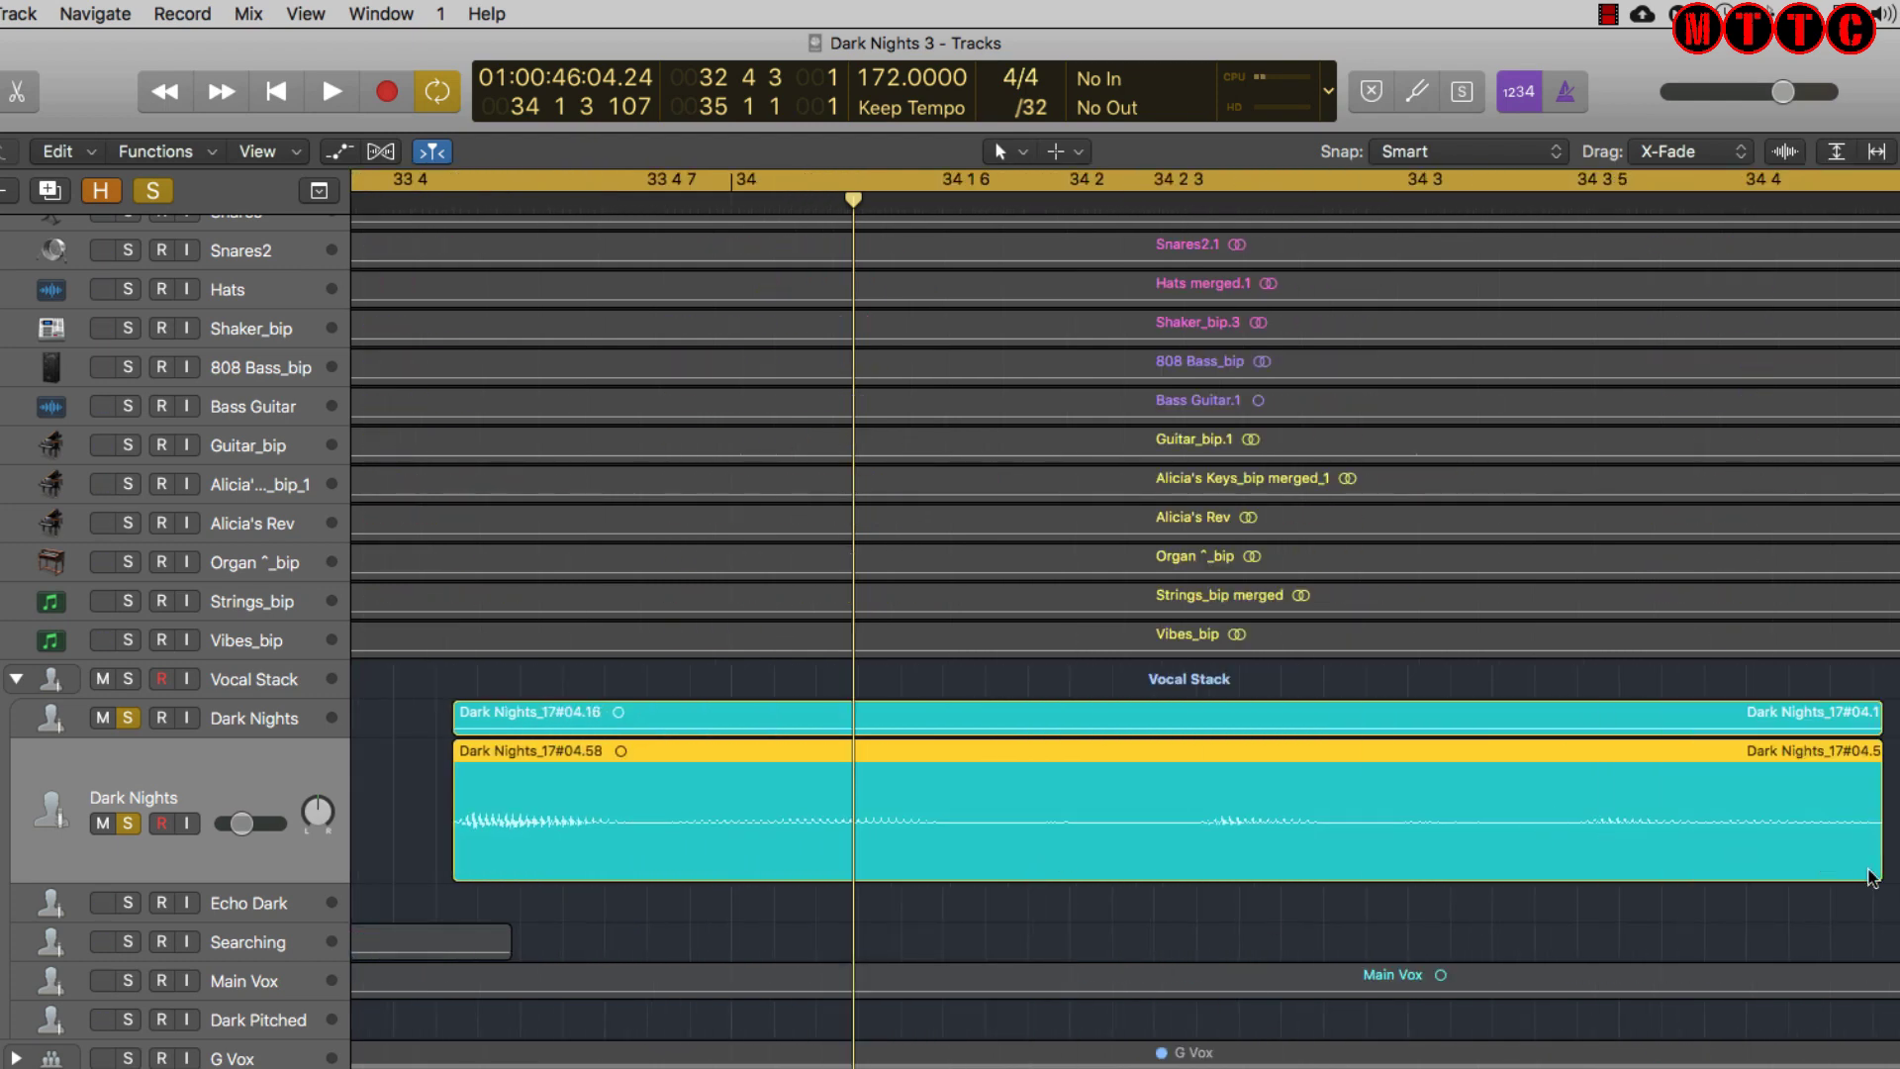
left_click_drag(1873, 868, 675, 810)
left_click_drag(675, 810, 650, 810)
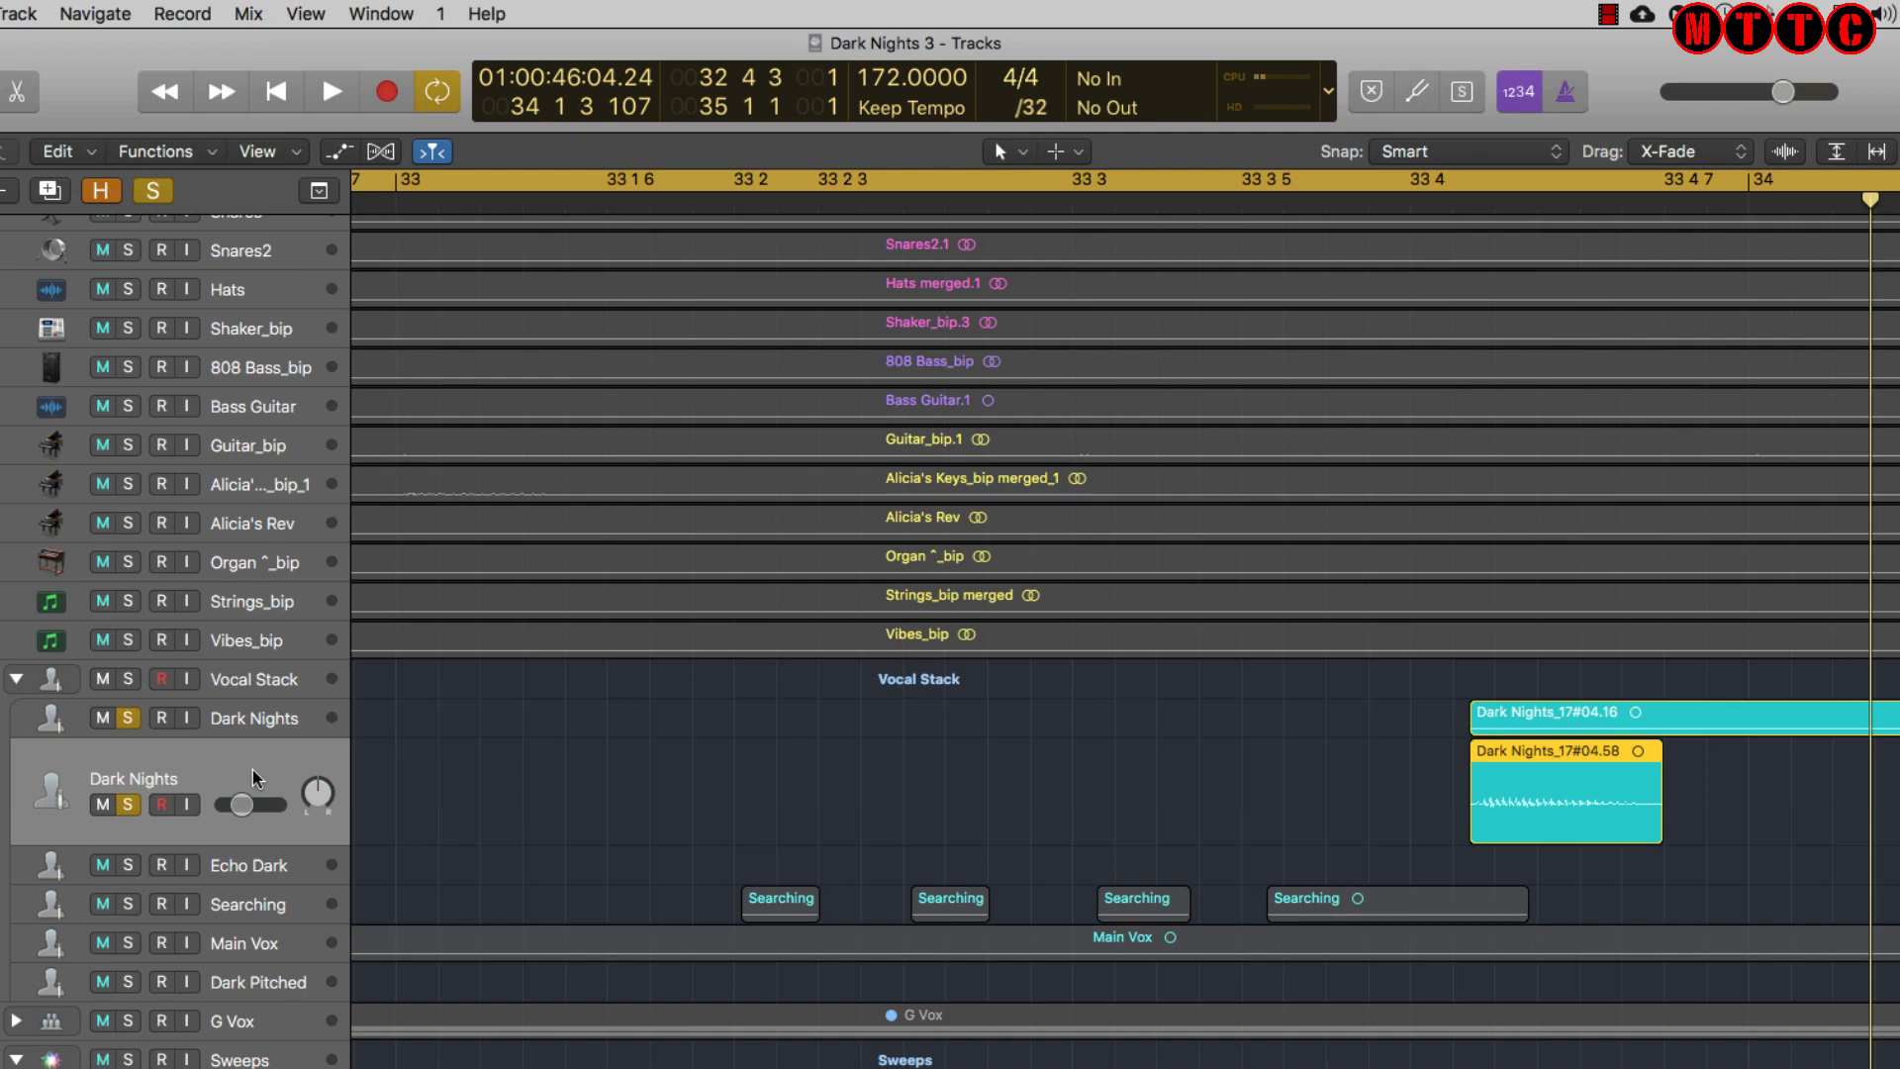
Turn off Auto Track Zoom for the selected duplicate Dark Nights track
key("ctrl+z")
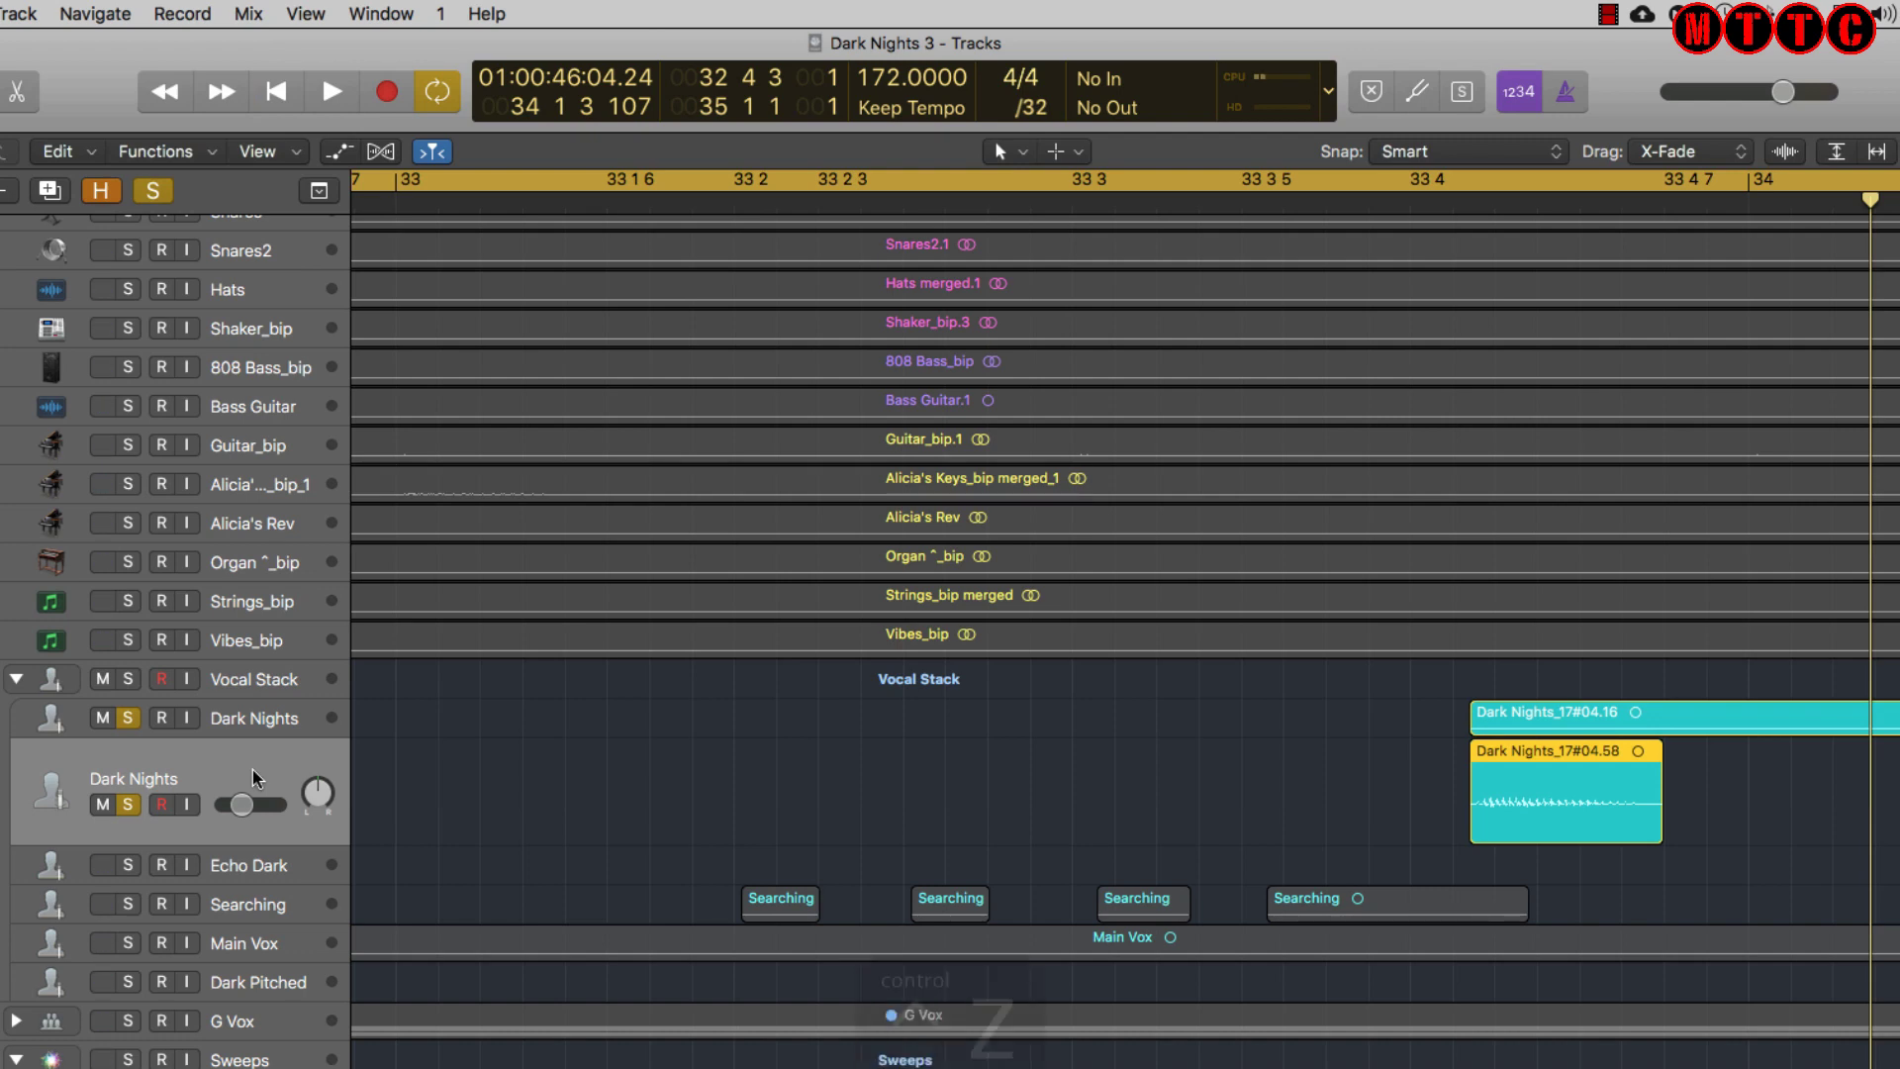
key("ctrl+z")
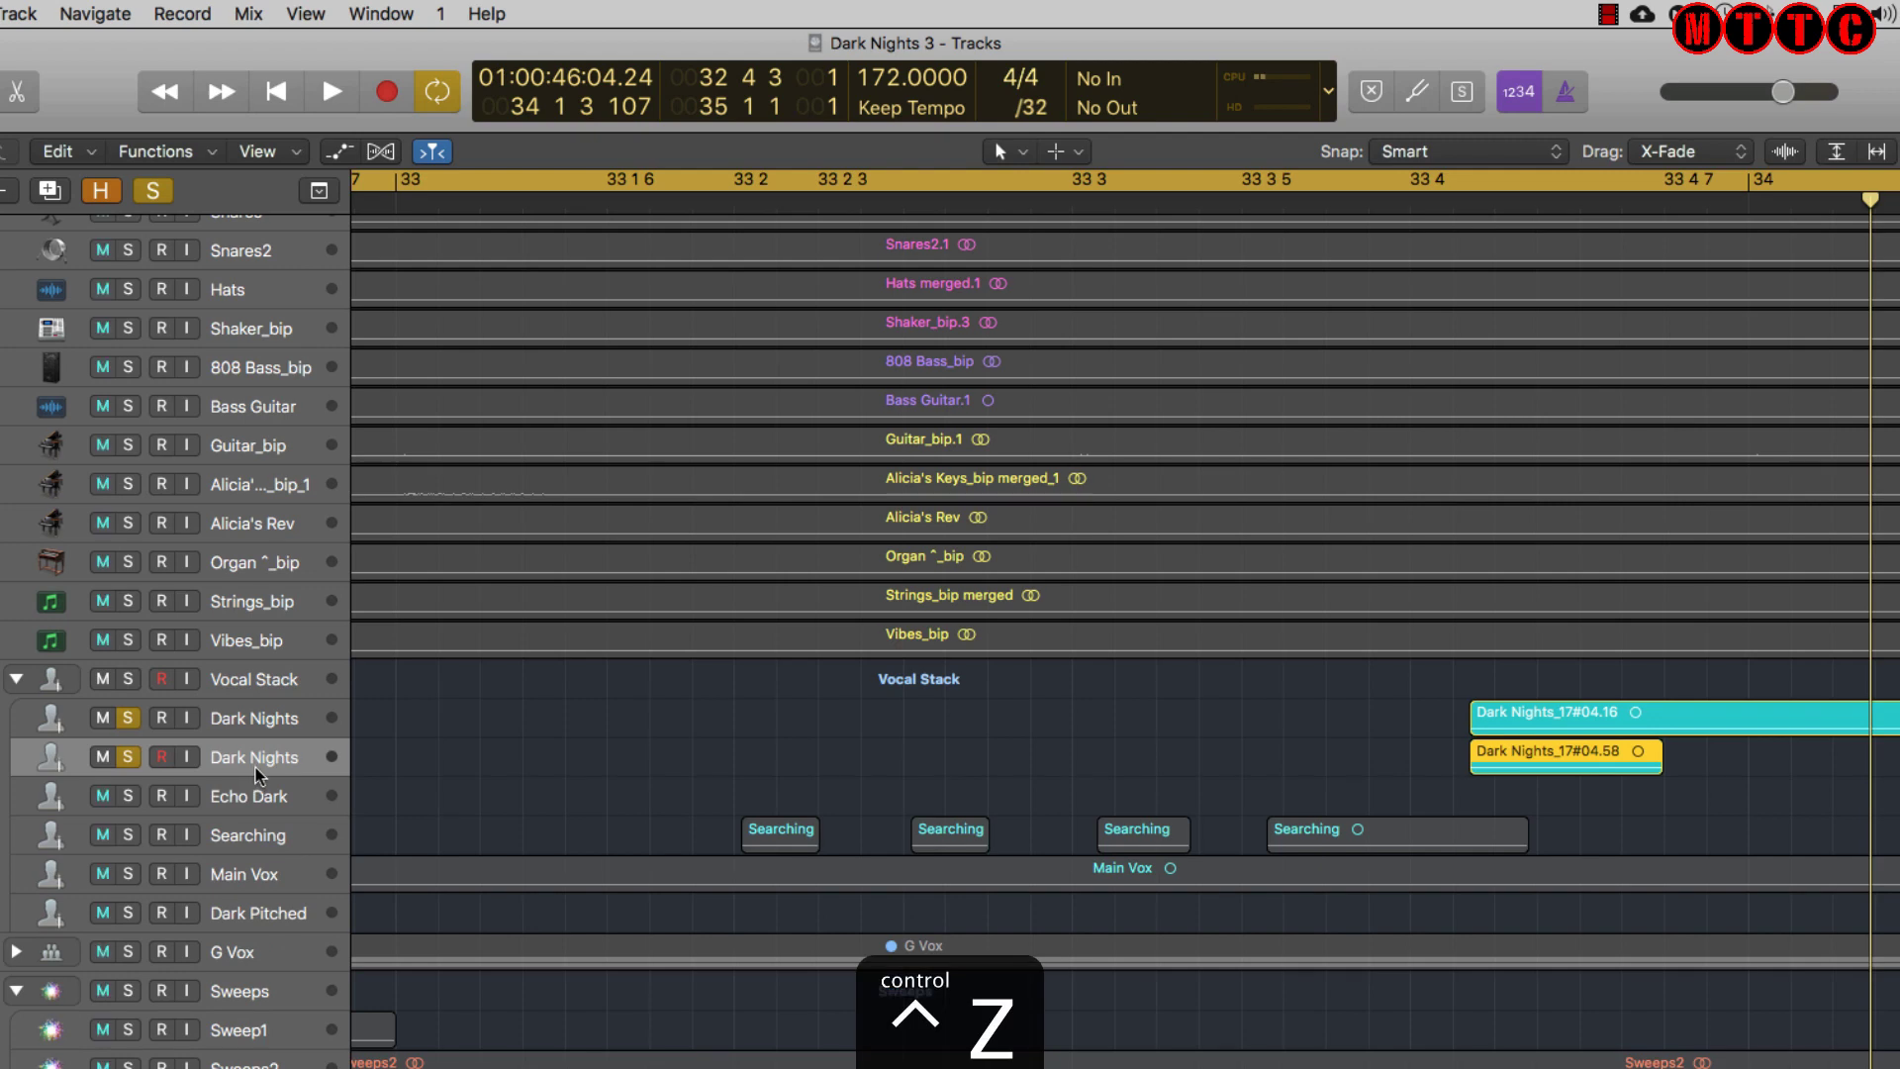
Turn off Auto Track Zoom and manually enlarge the duplicate Dark Nights and Searching tracks to show their waveforms
key("ctrl+z")
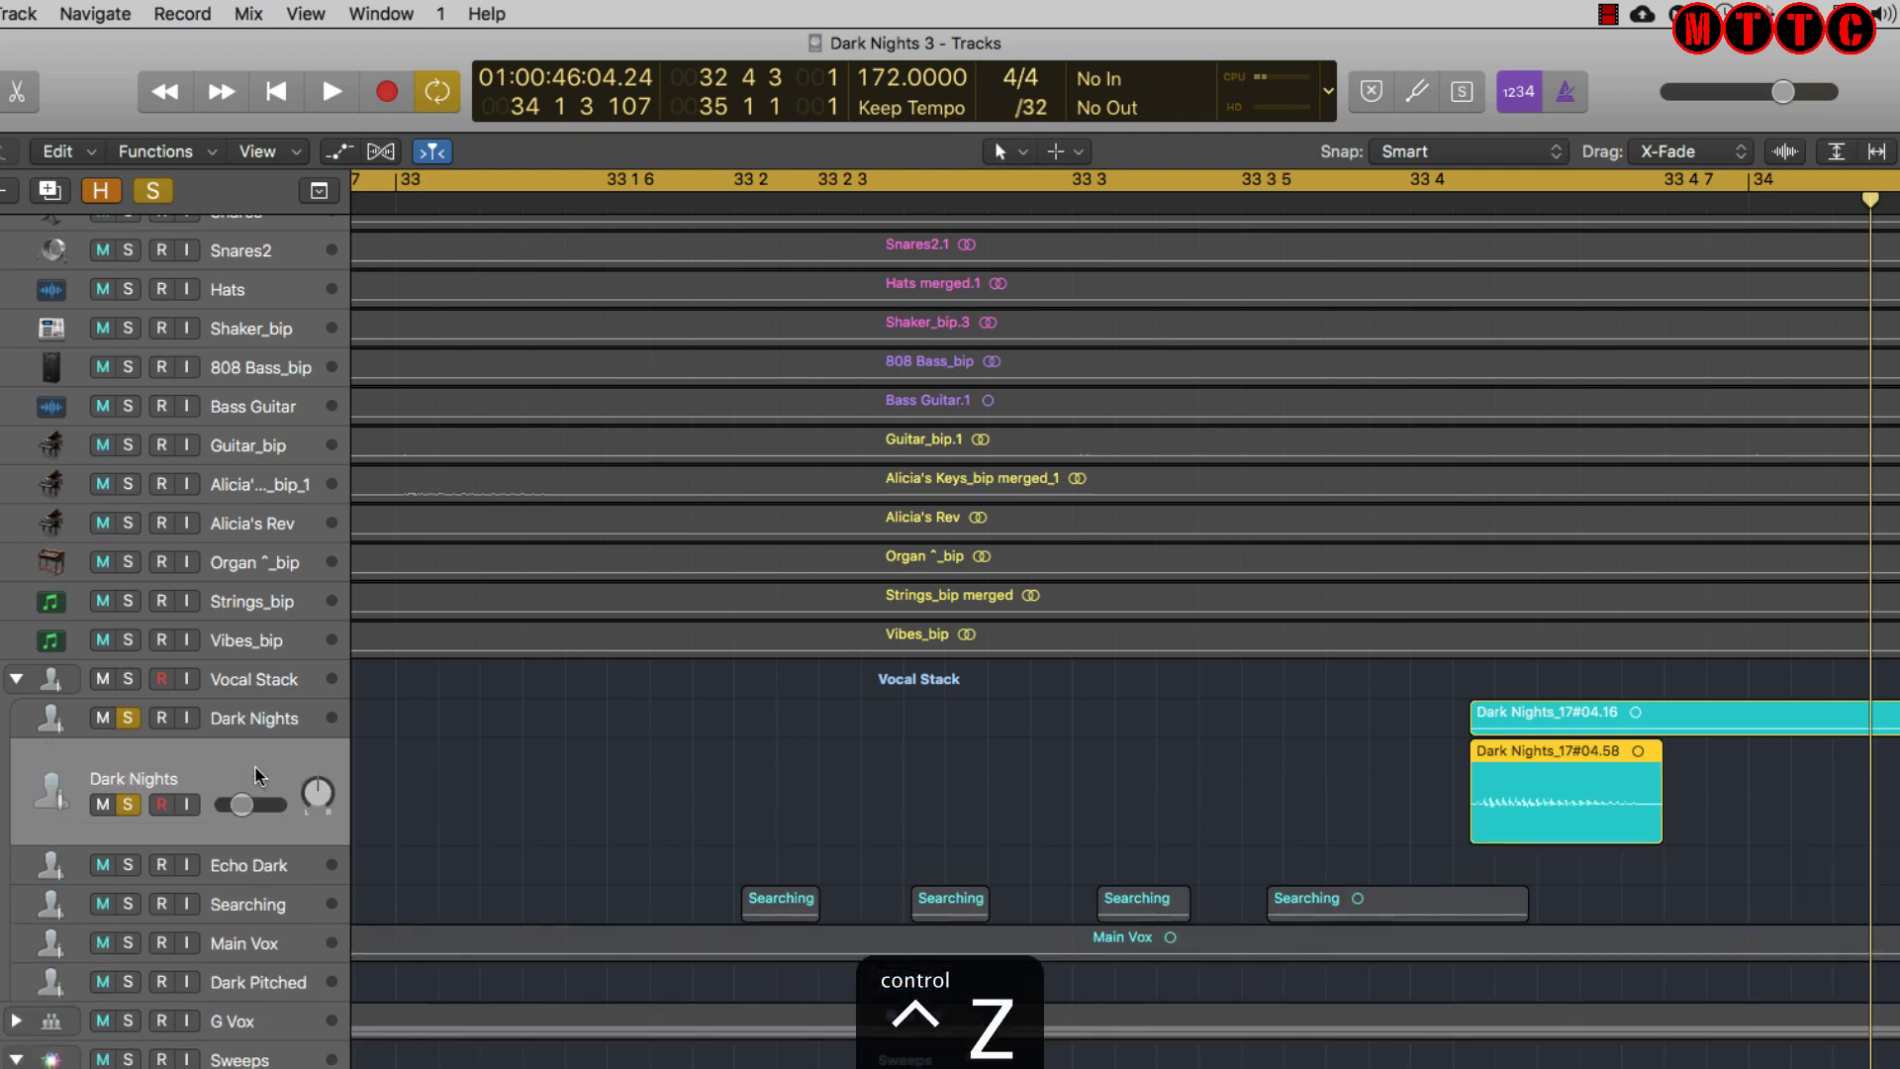
key("ctrl+z")
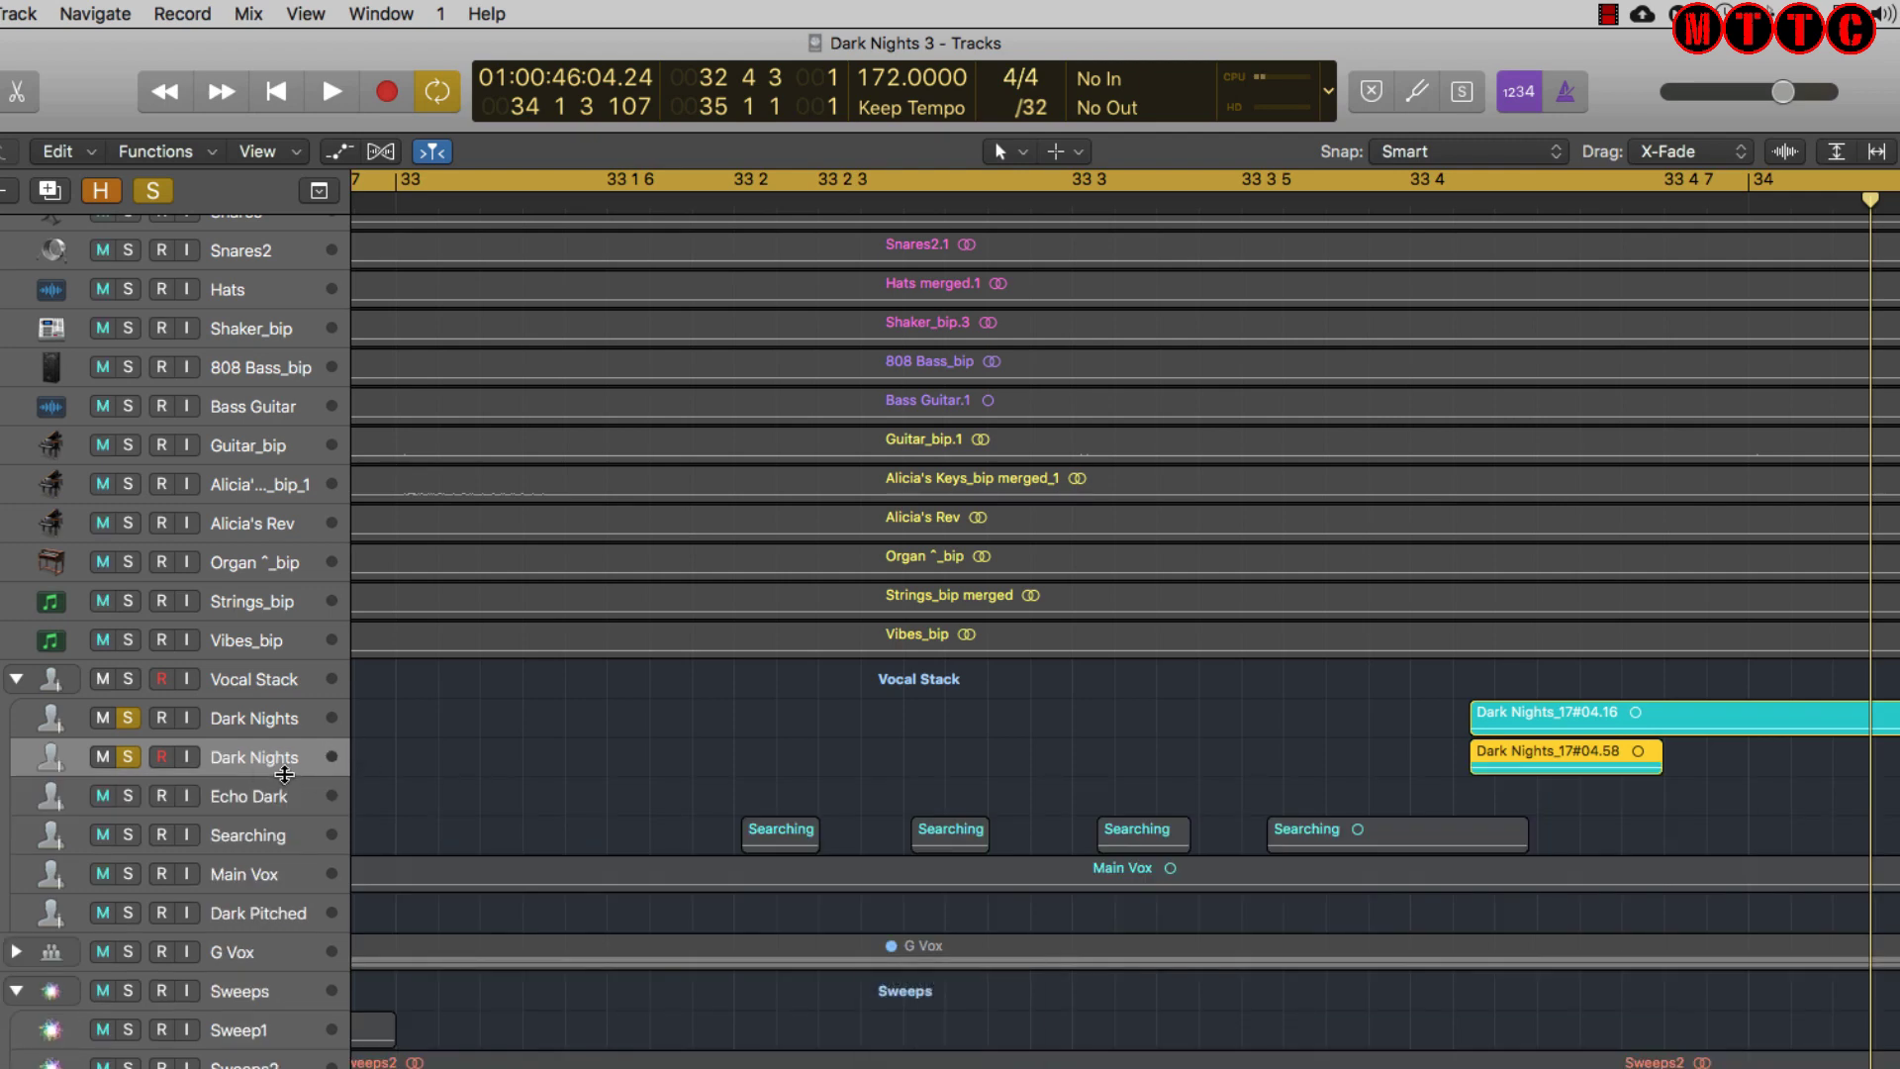
left_click_drag(284, 778, 280, 940)
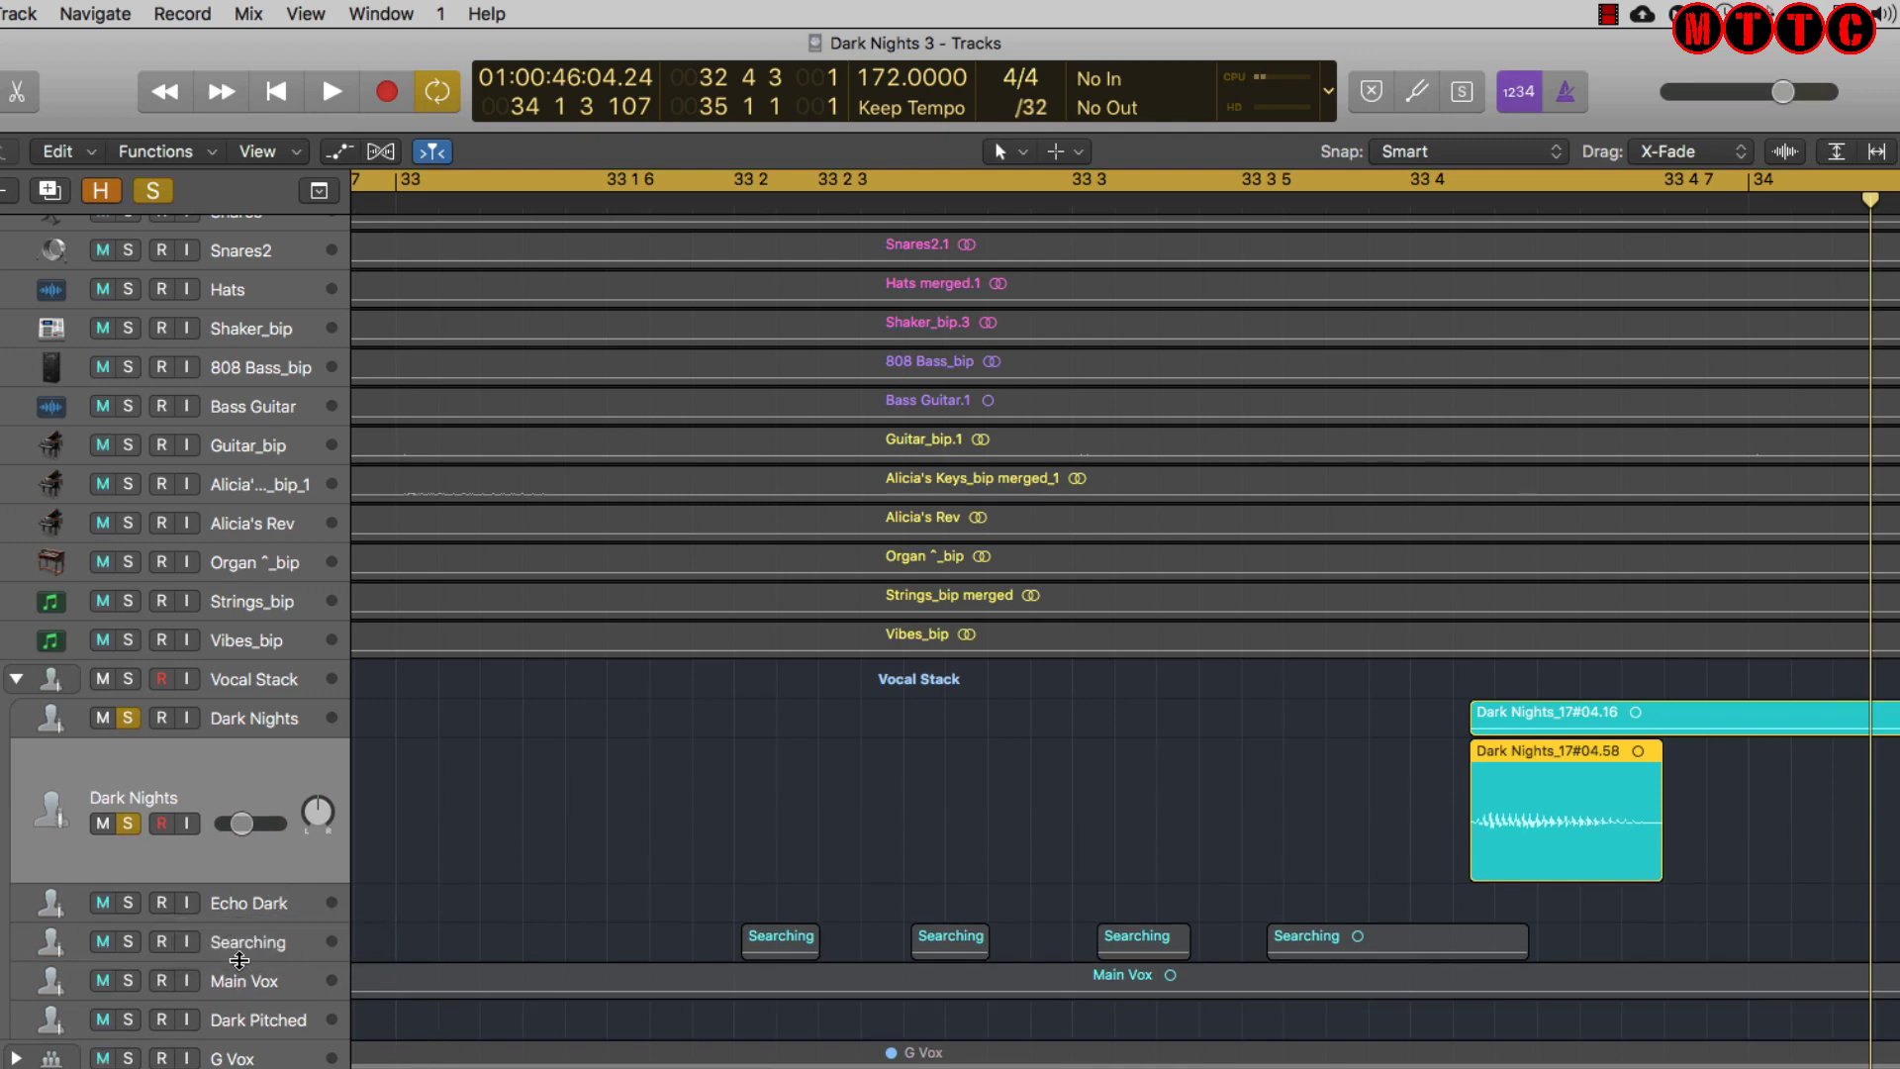
left_click_drag(239, 959, 239, 1067)
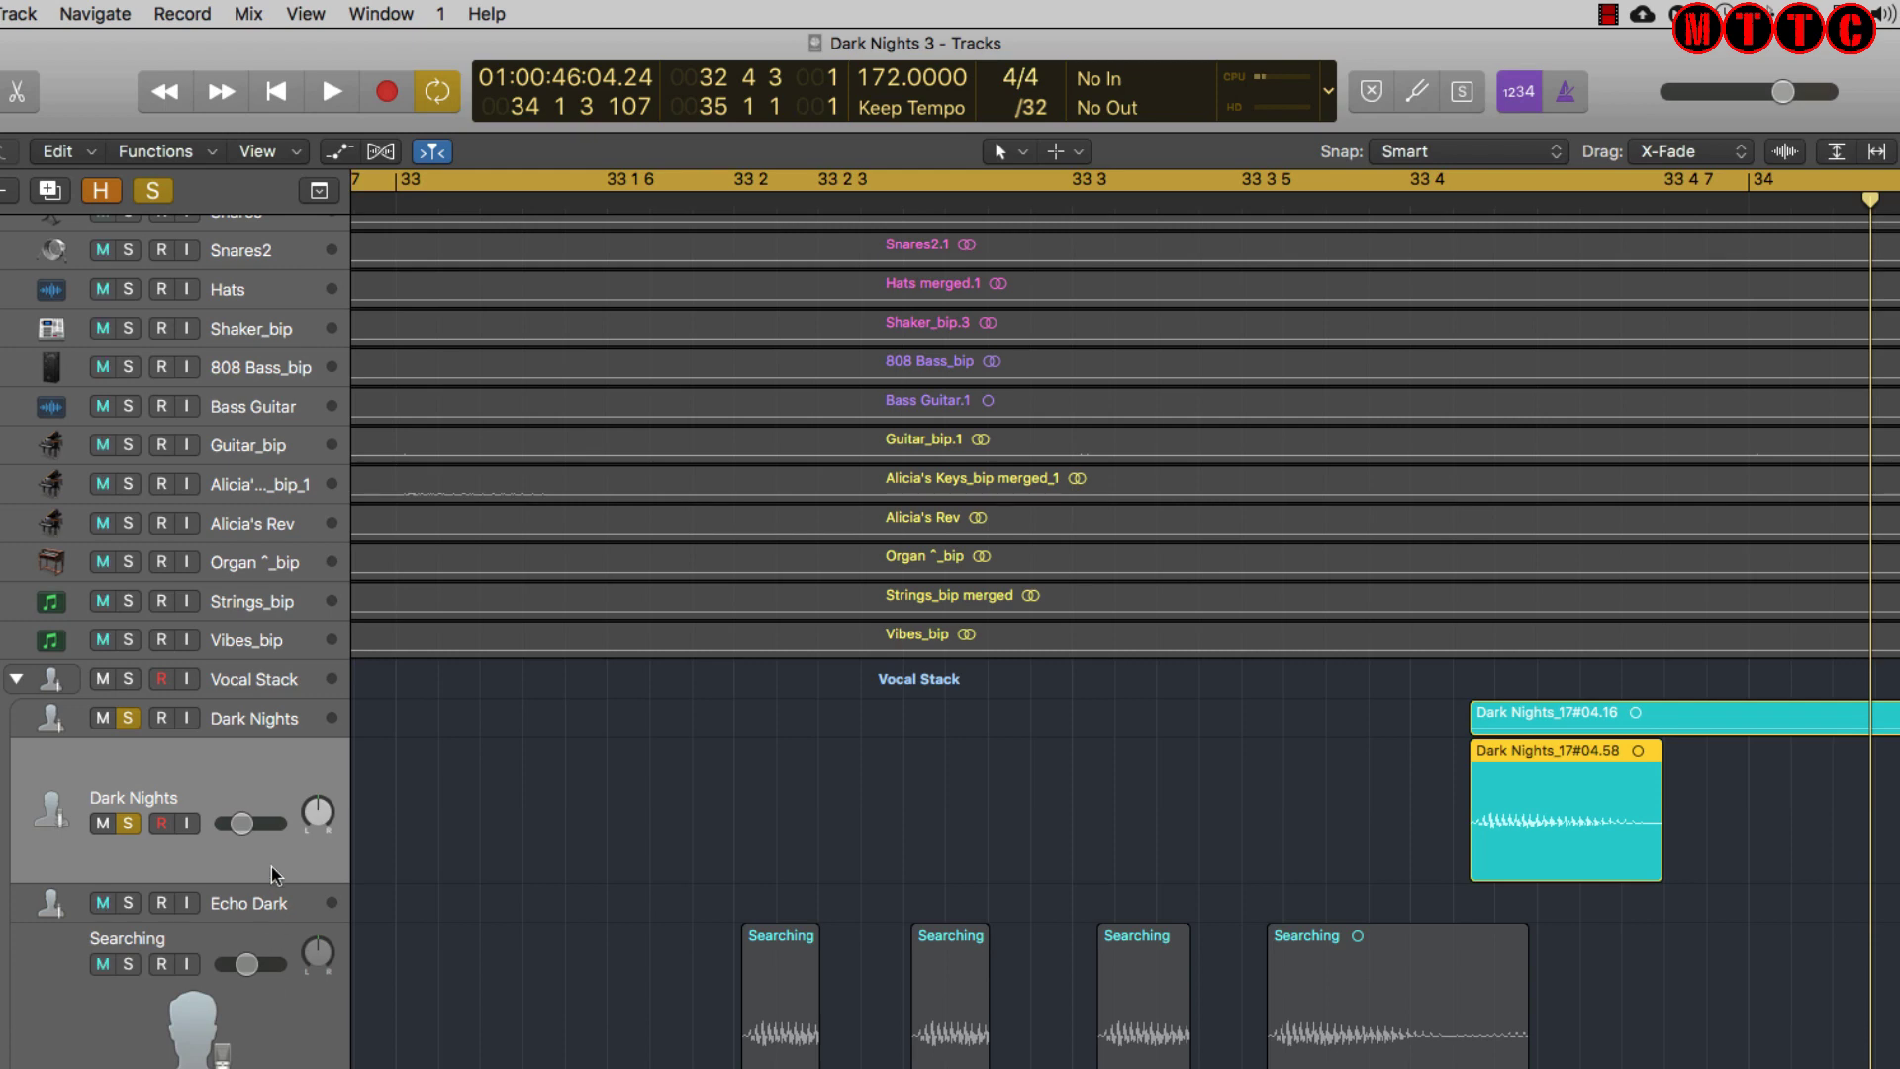
left_click_drag(269, 879, 269, 894)
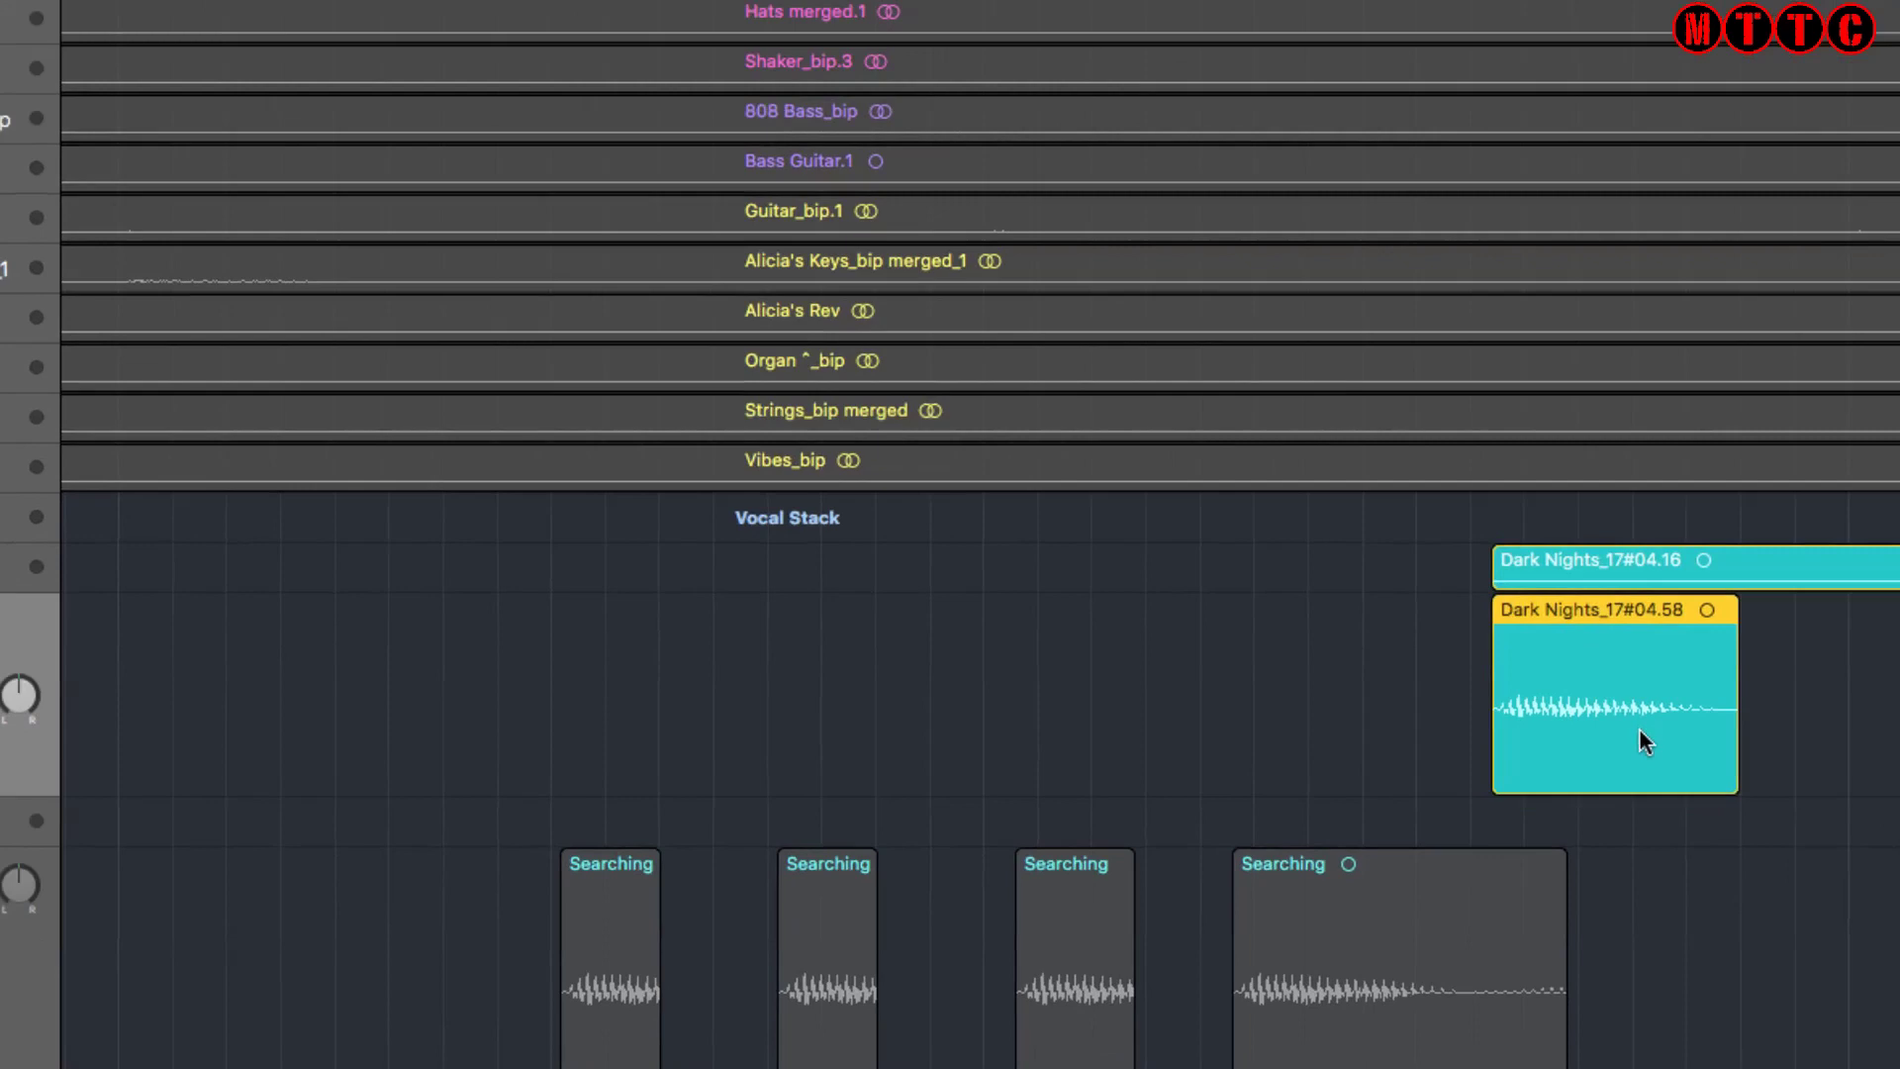
Move the duplicate Dark Nights track's region above the first Searching chop near 33 2 and trim its end to match that chop
left_click_drag(1585, 845, 1327, 841)
left_click_drag(1290, 610, 551, 606)
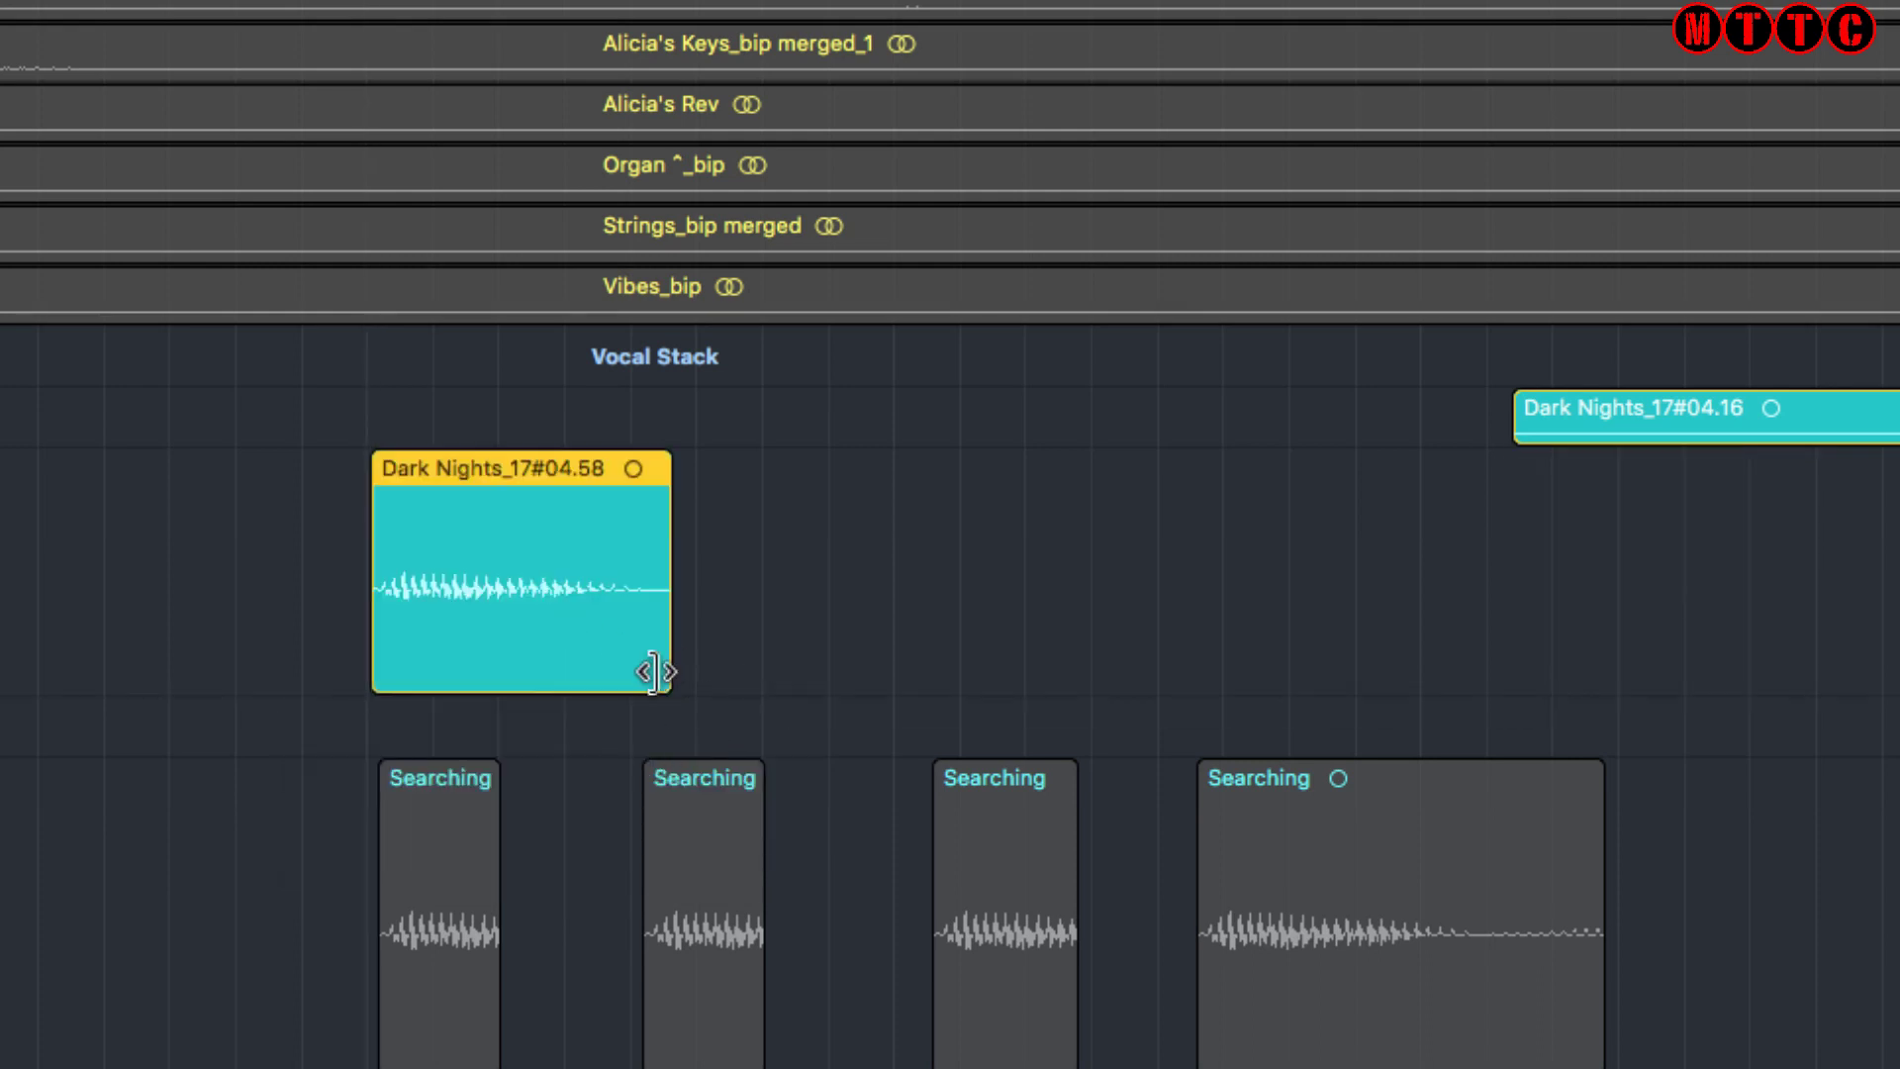
left_click_drag(657, 657, 458, 657)
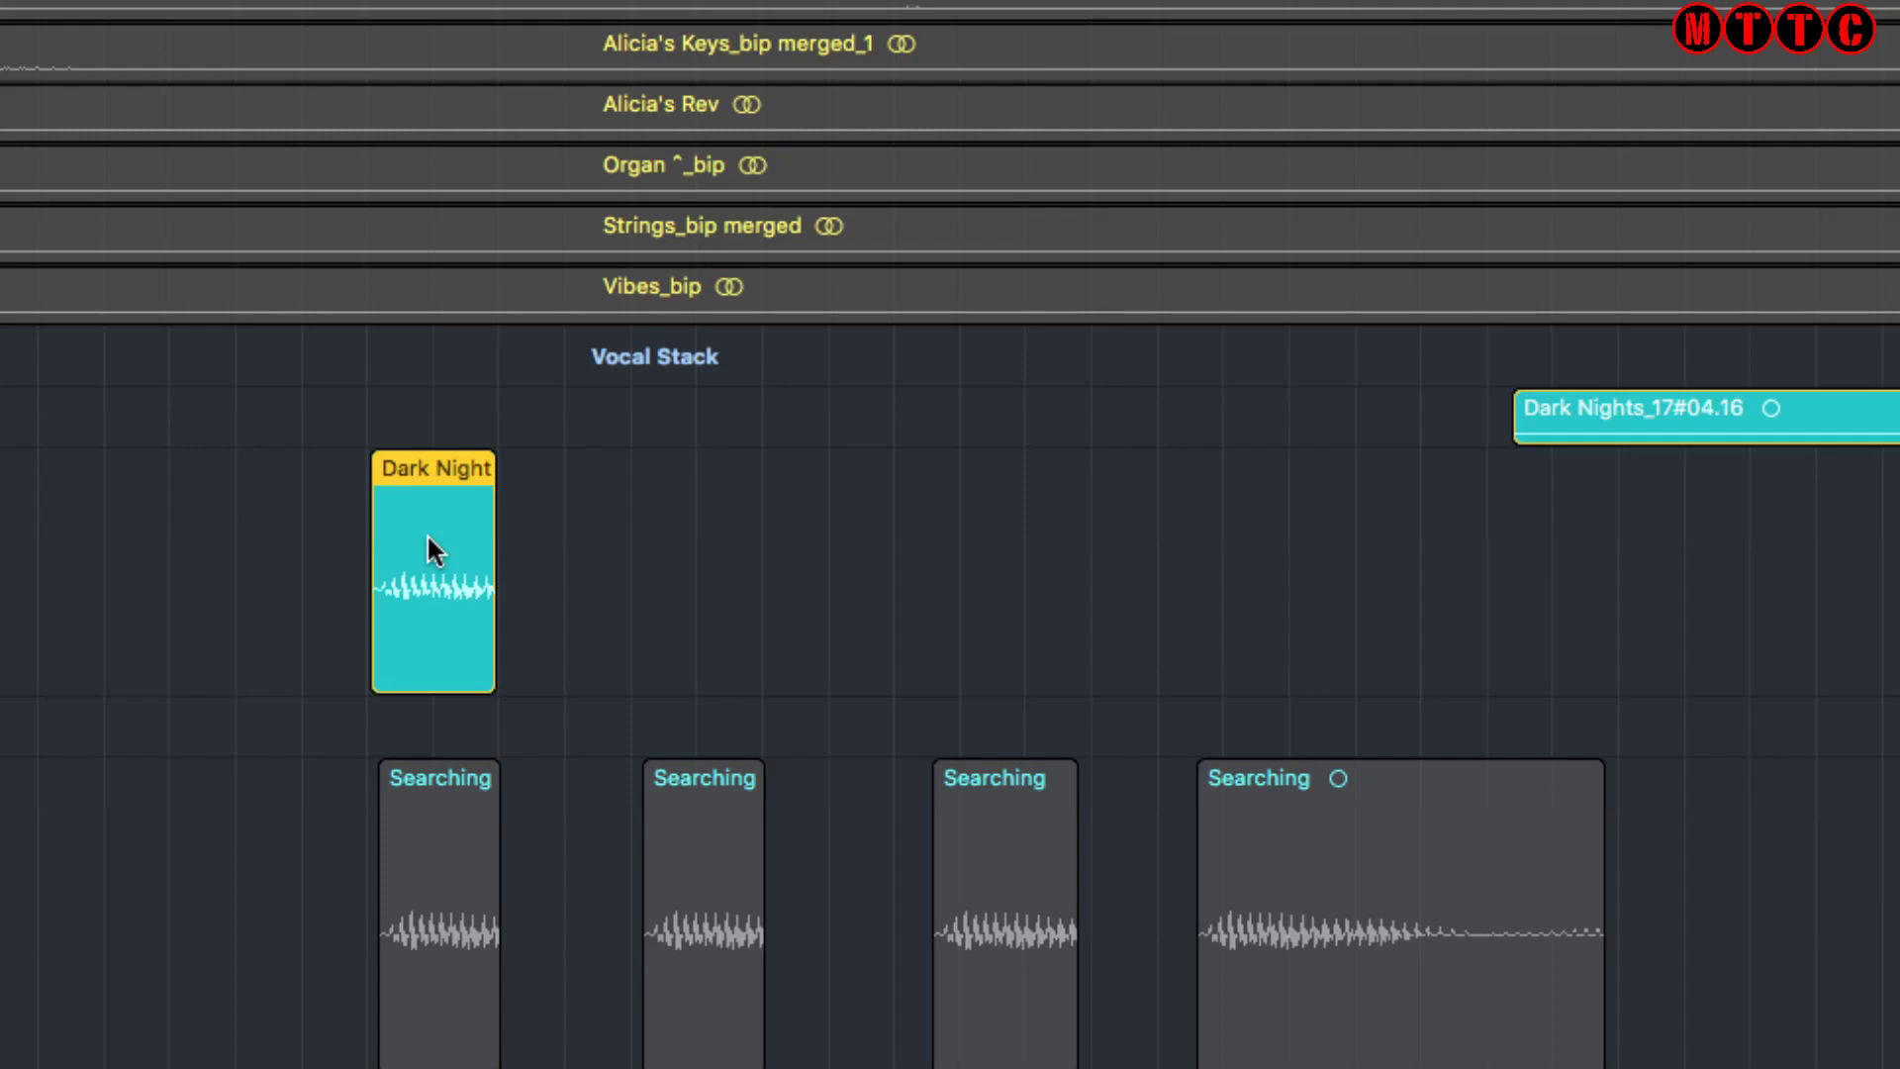
Copy the trimmed region three times at even spacing above the other Searching chops, then select and play all four
left_click_drag(436, 550, 1208, 604)
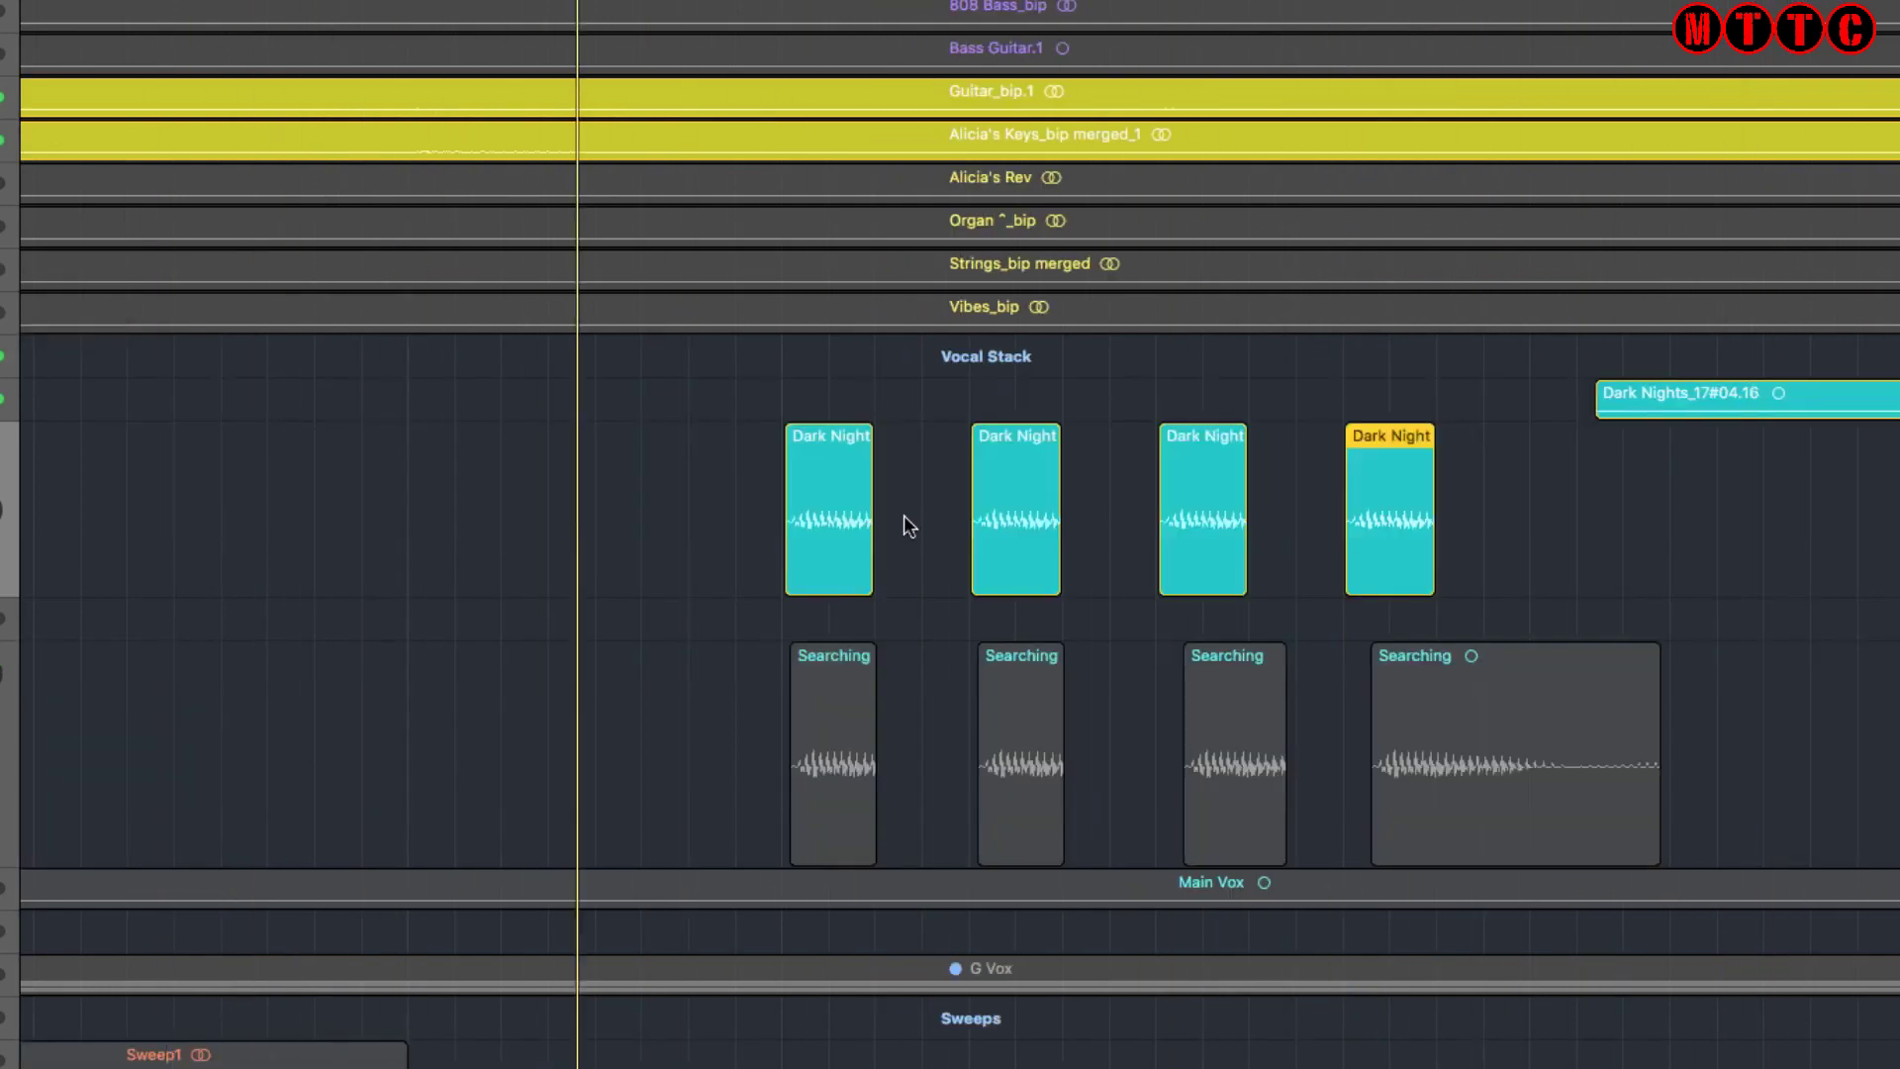
left_click_drag(1519, 494, 842, 515)
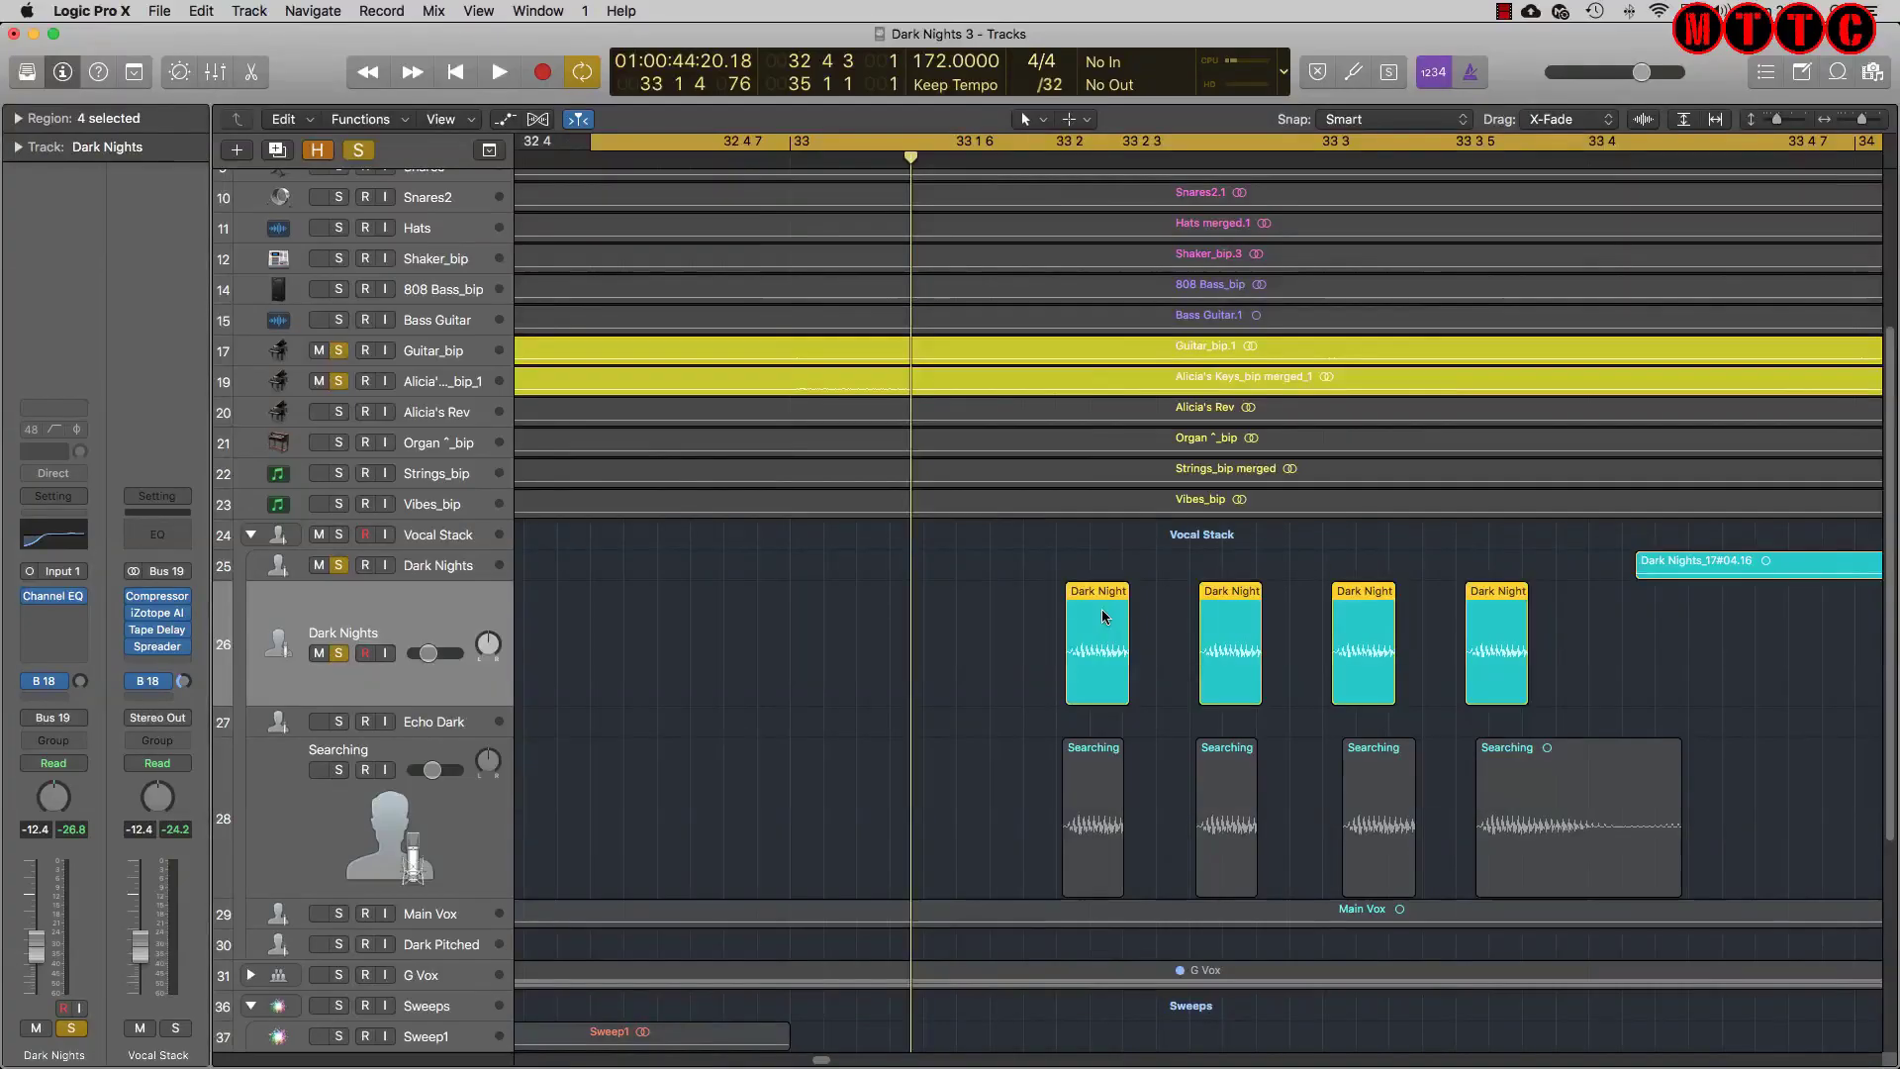
key("space")
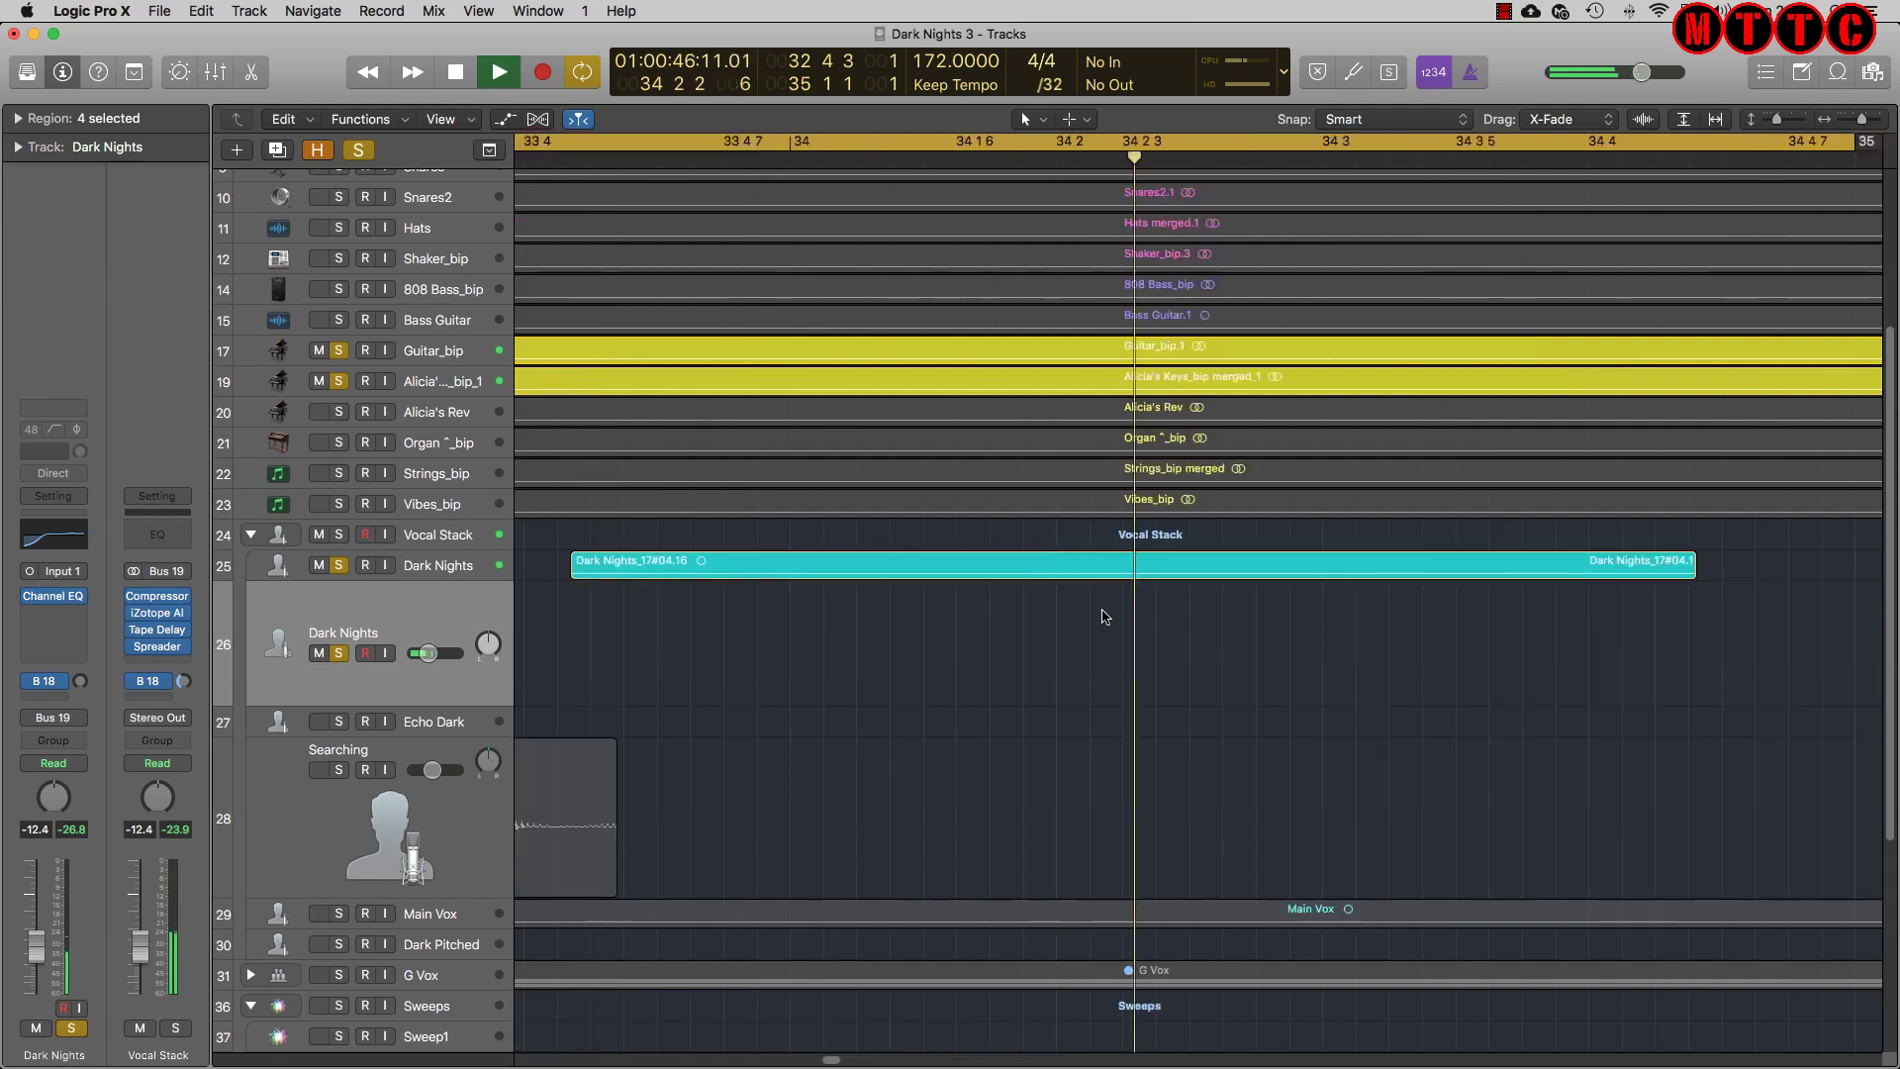
key("space")
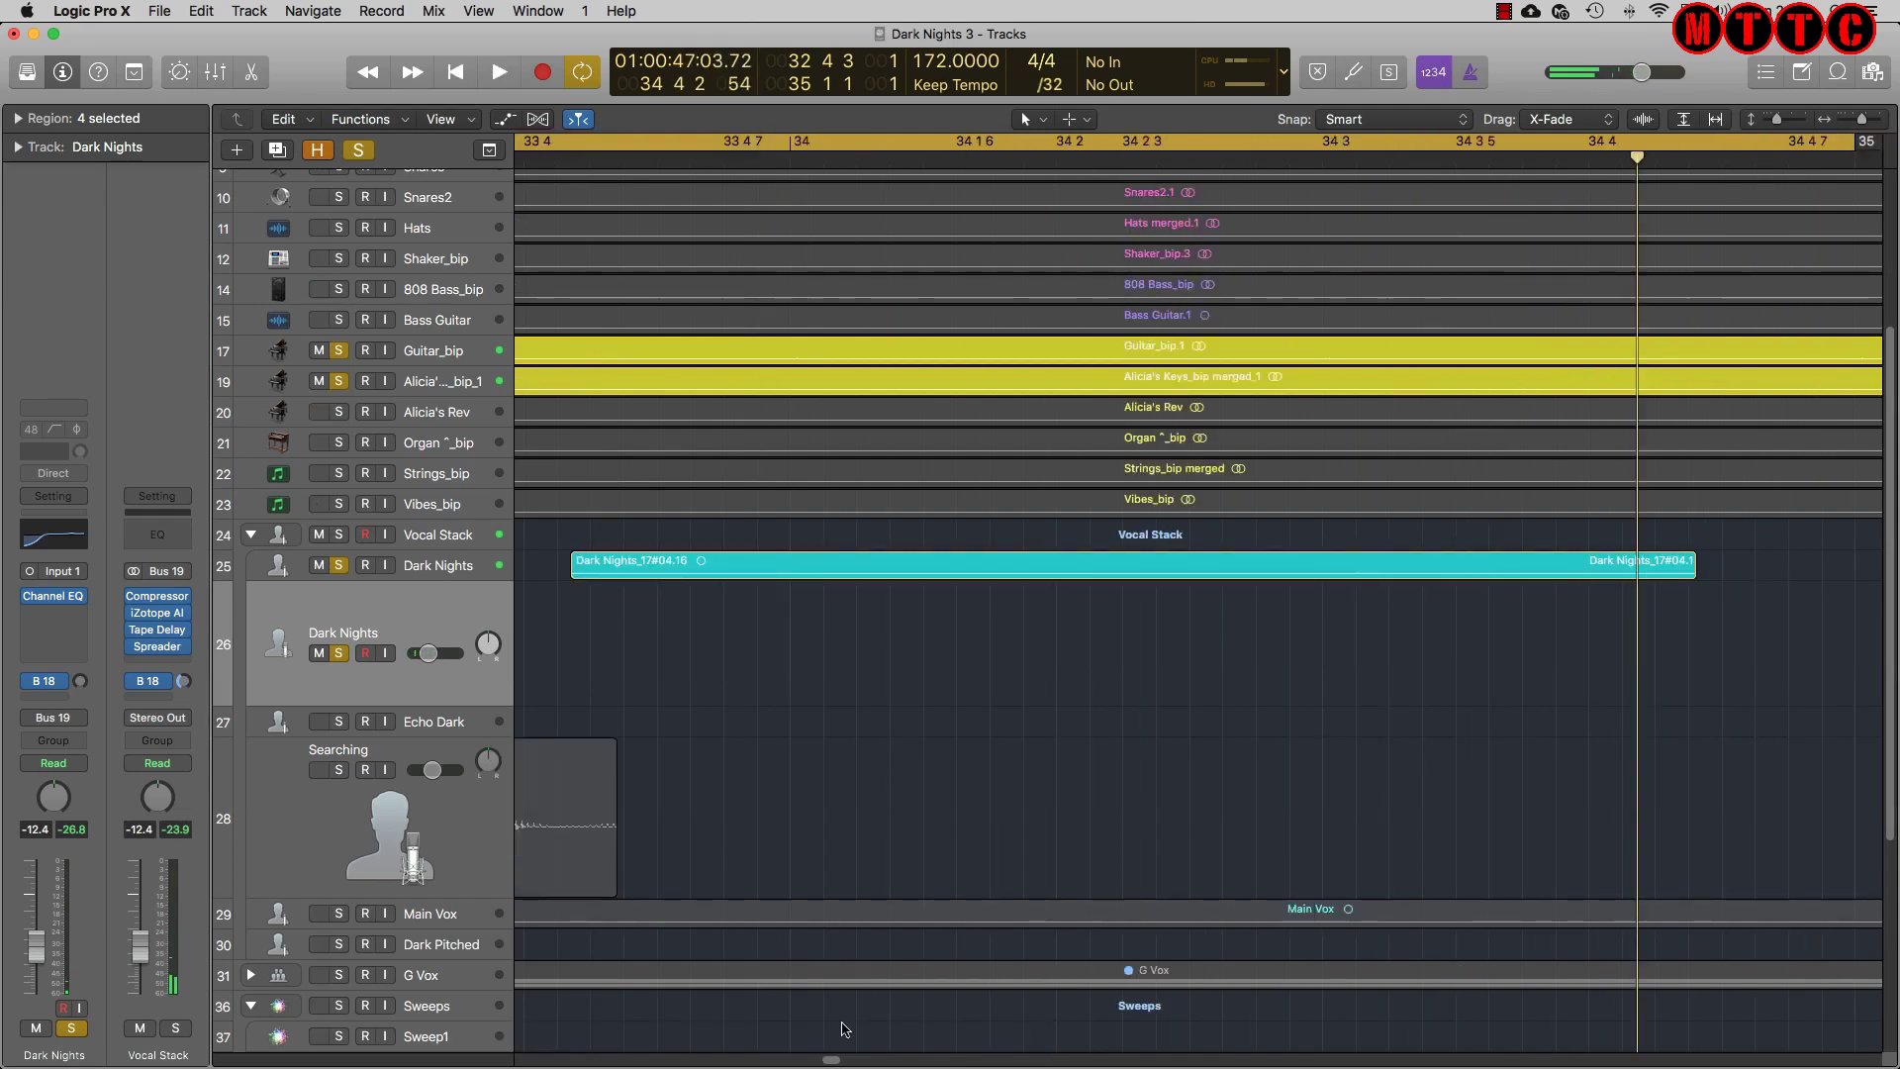
Set both Fade In and Fade Out to 1 for the four selected Dark Nights chops
scroll(703, 623, "left", 5)
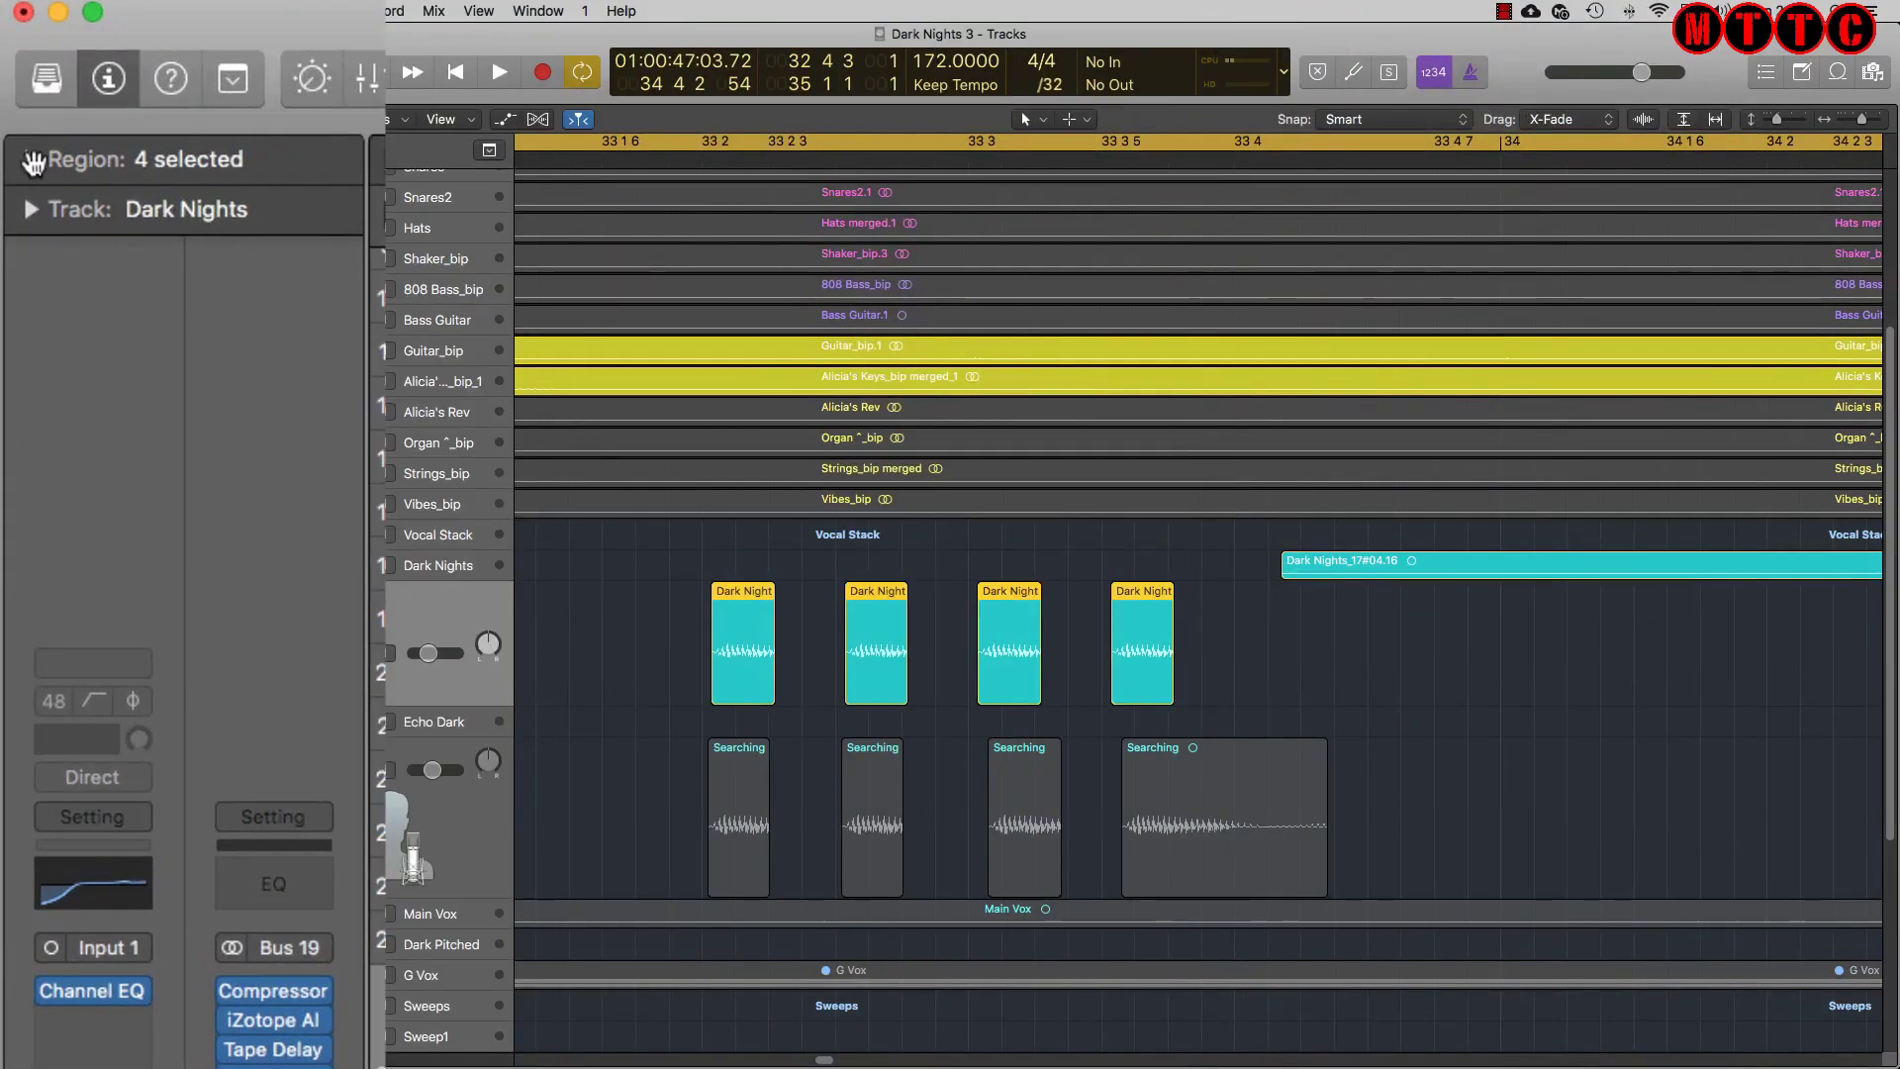
left_click(18, 119)
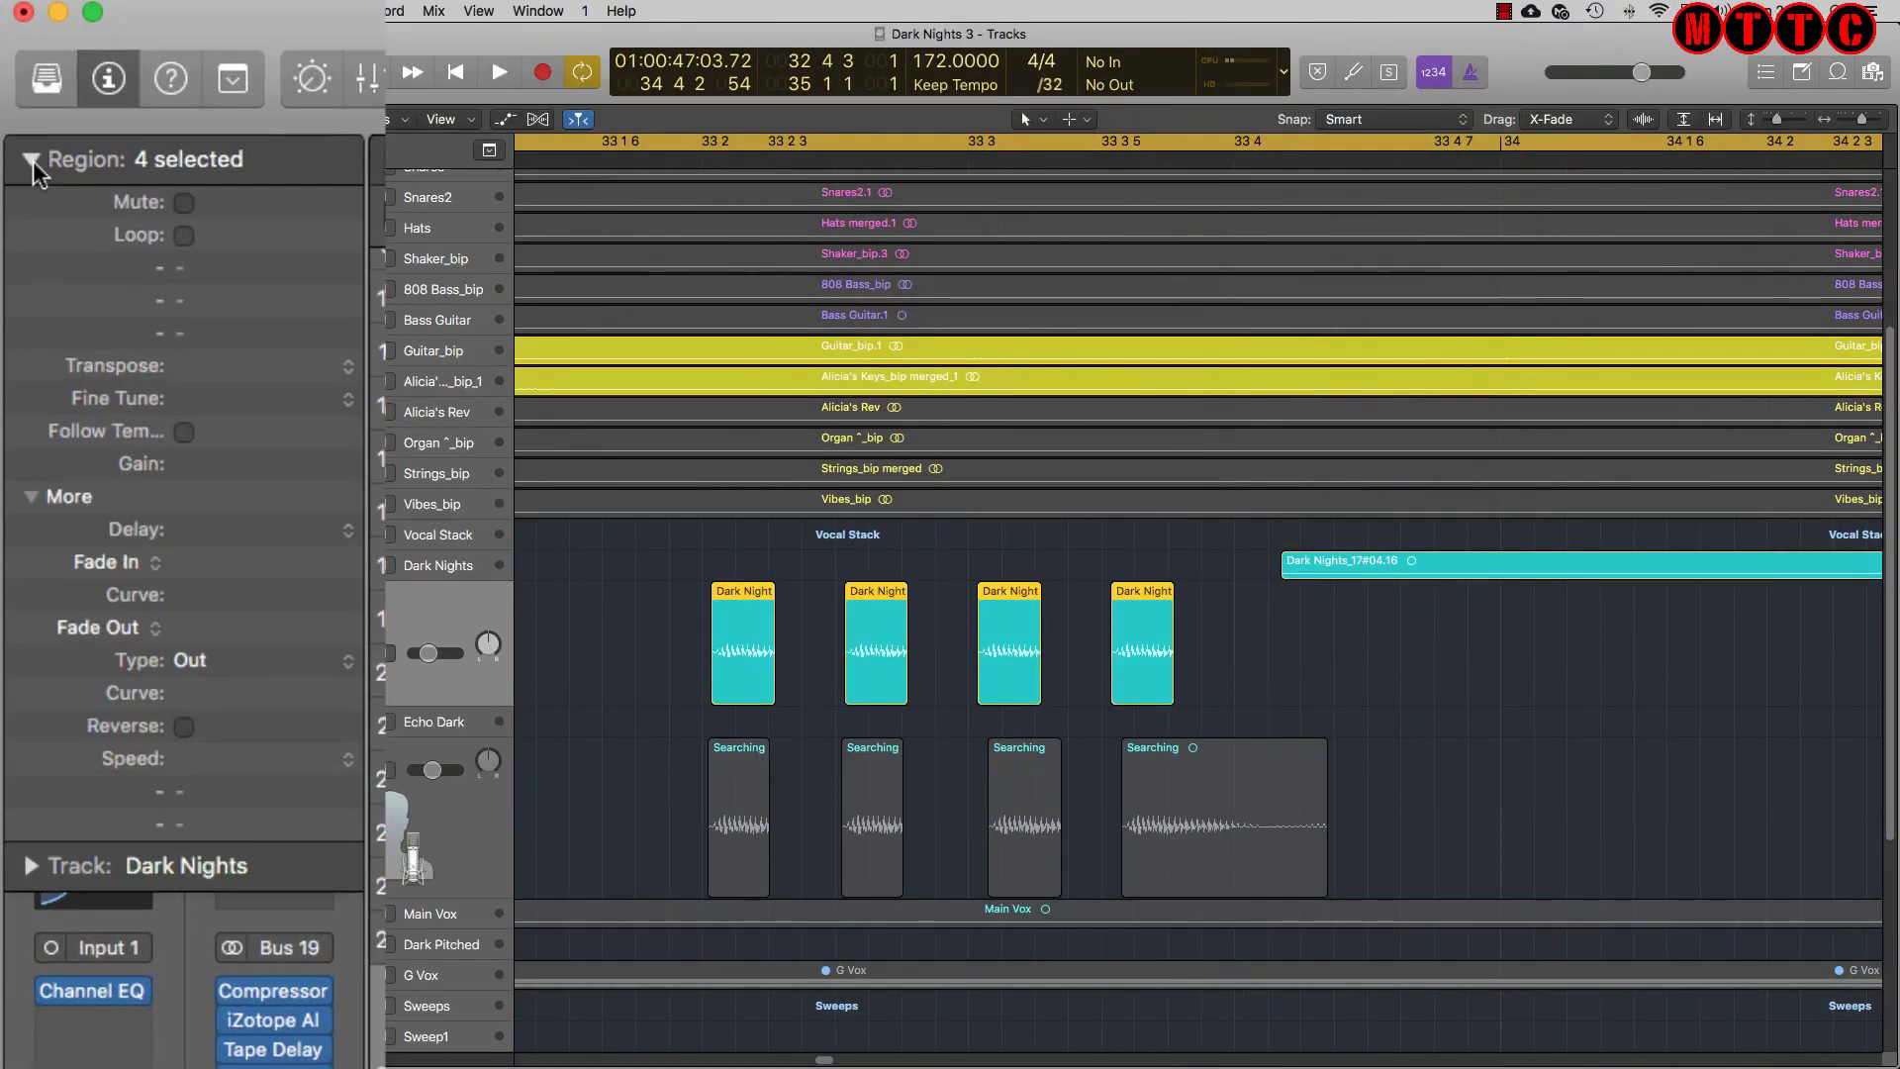
left_click_drag(661, 621, 1227, 648)
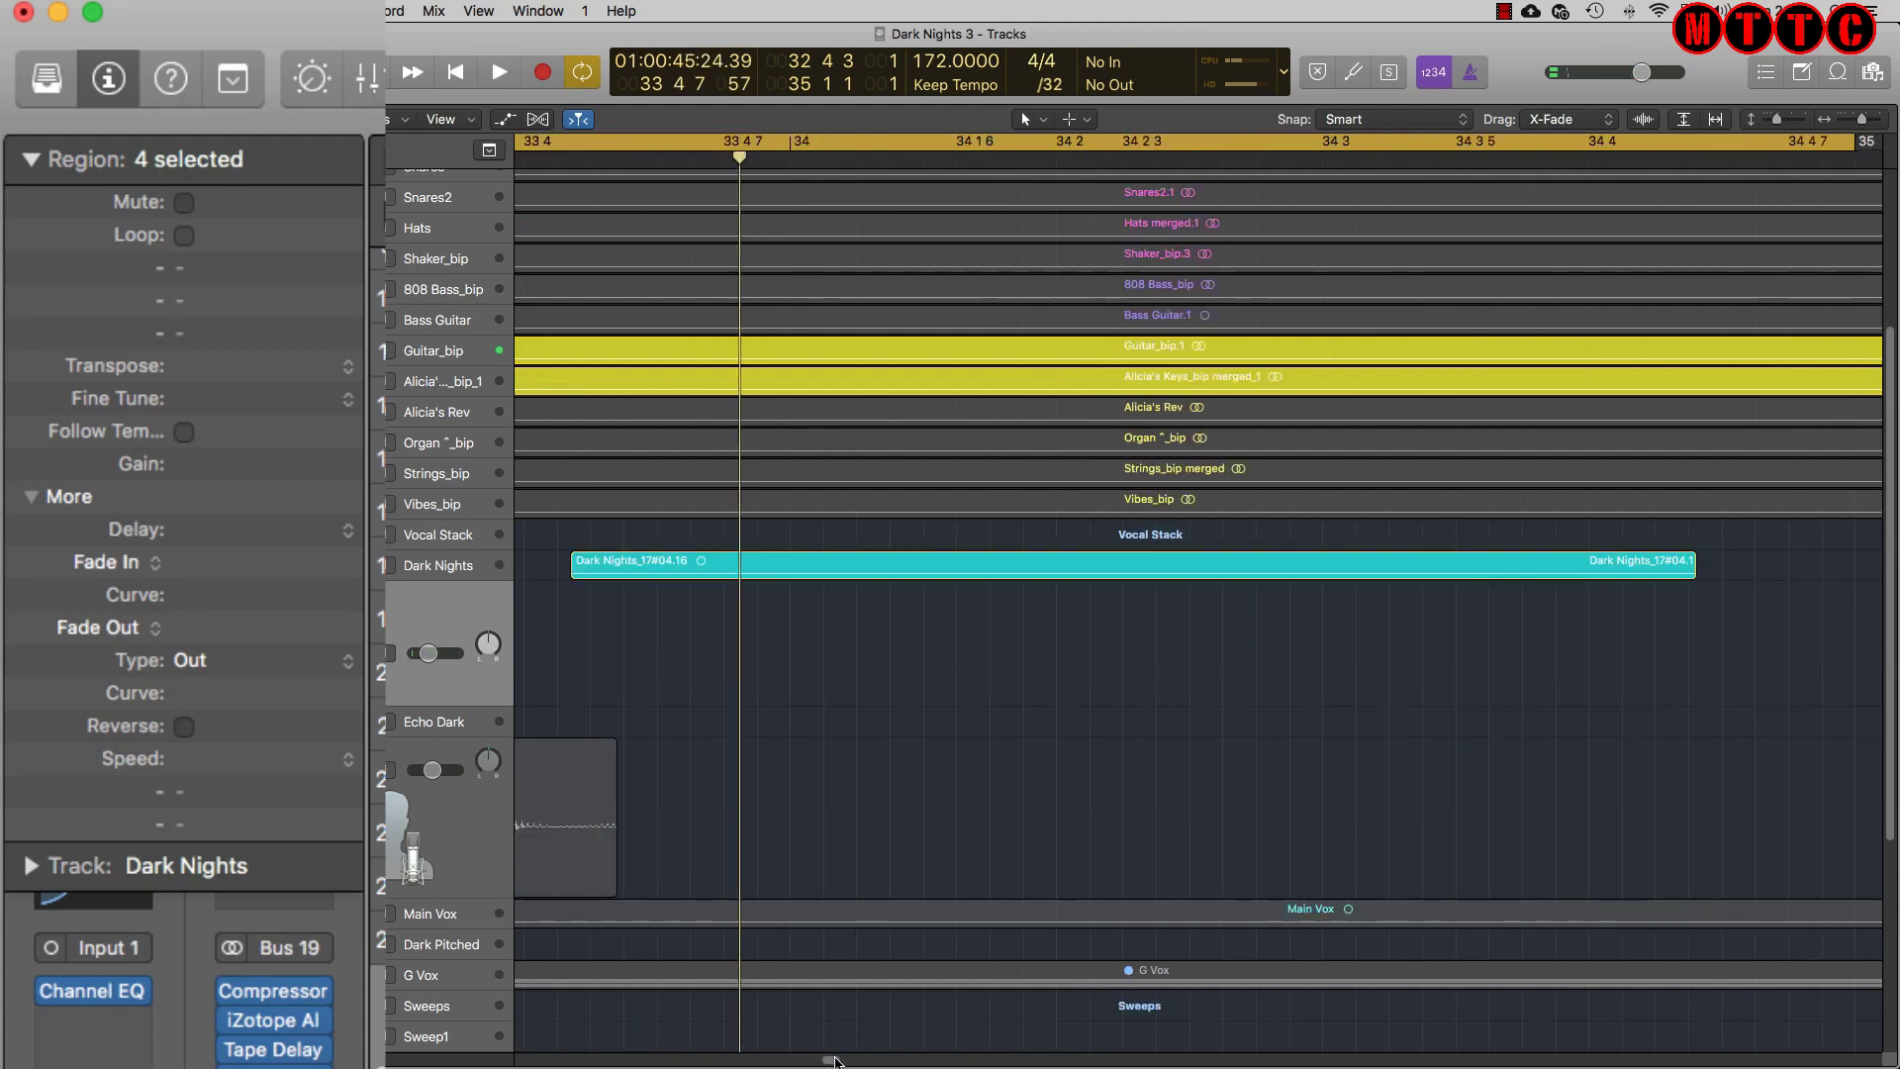
left_click_drag(834, 1060, 826, 1062)
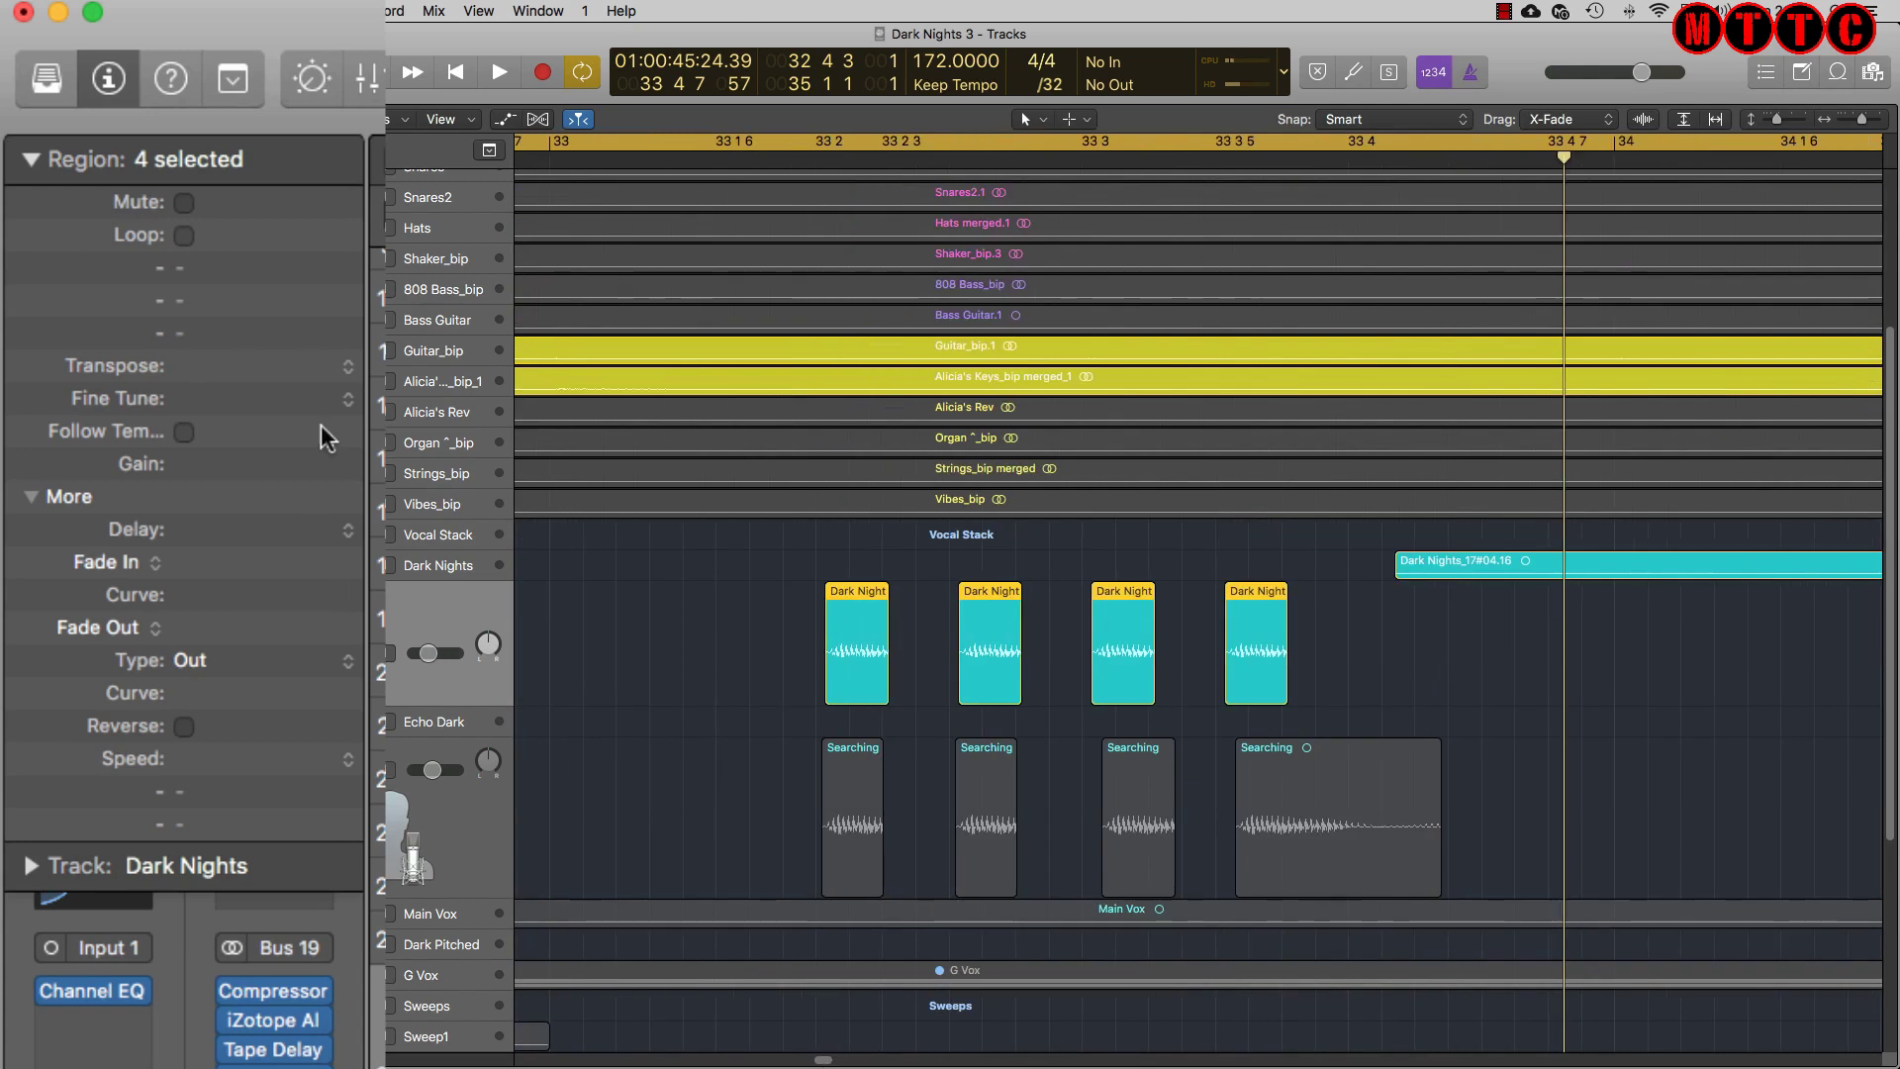
left_click_drag(782, 650, 1300, 667)
left_click_drag(259, 560, 263, 556)
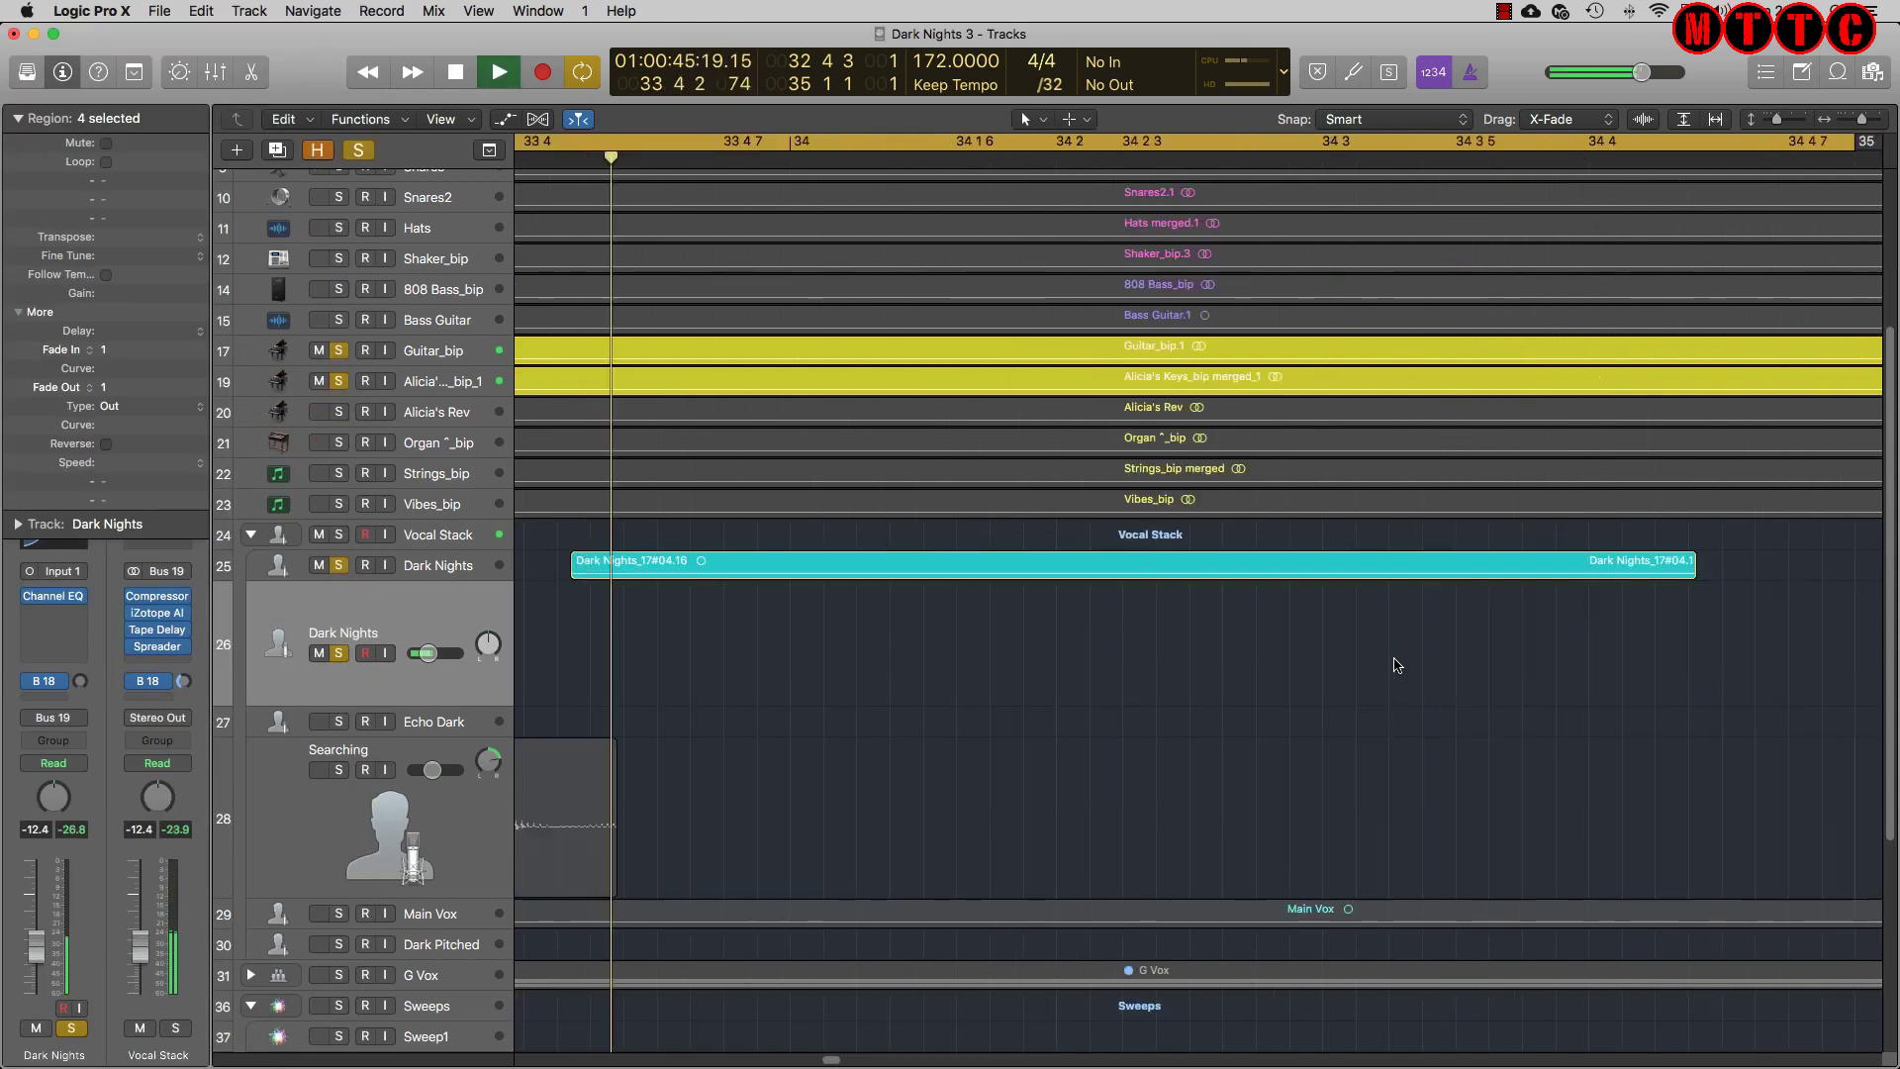
Extend the end of the fourth Dark Nights chop to match the end of the last Searching chop
left_click(1110, 705)
scroll(1111, 706, "left", 6)
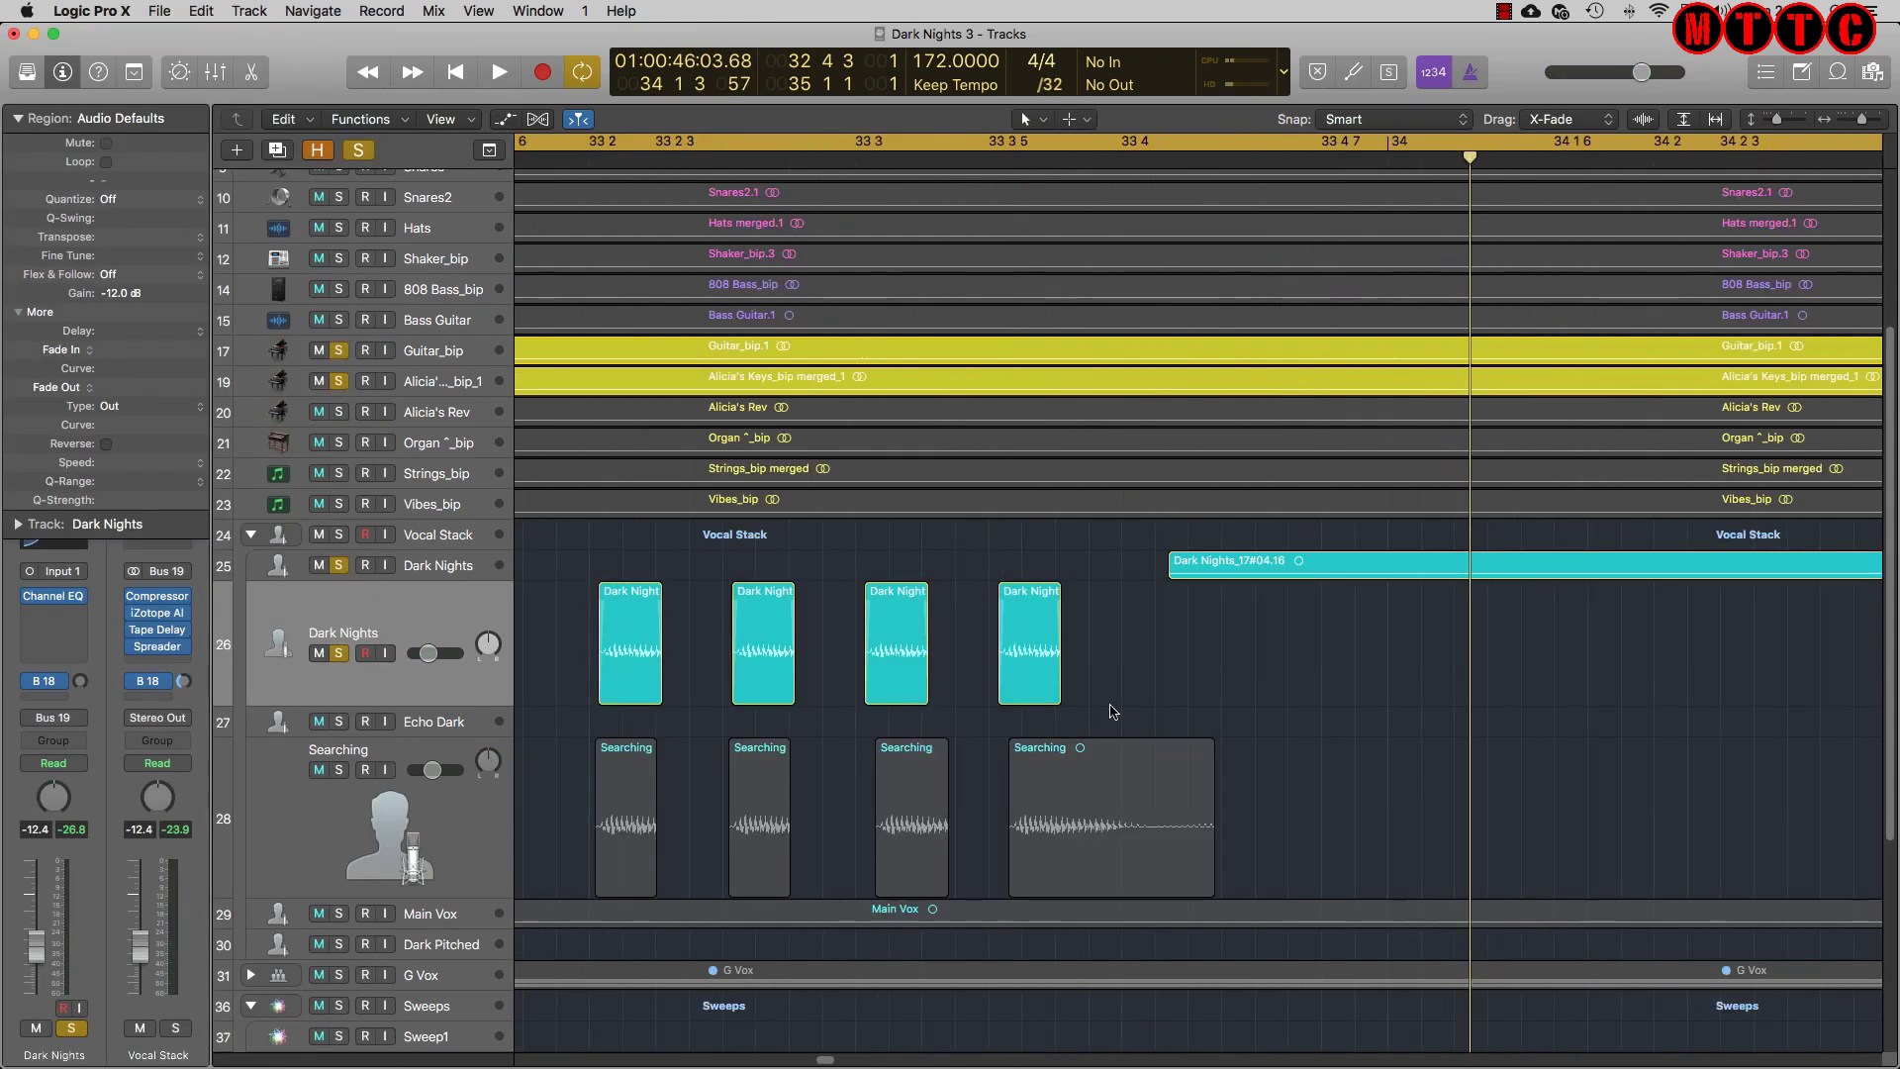
left_click_drag(1058, 700, 1182, 653)
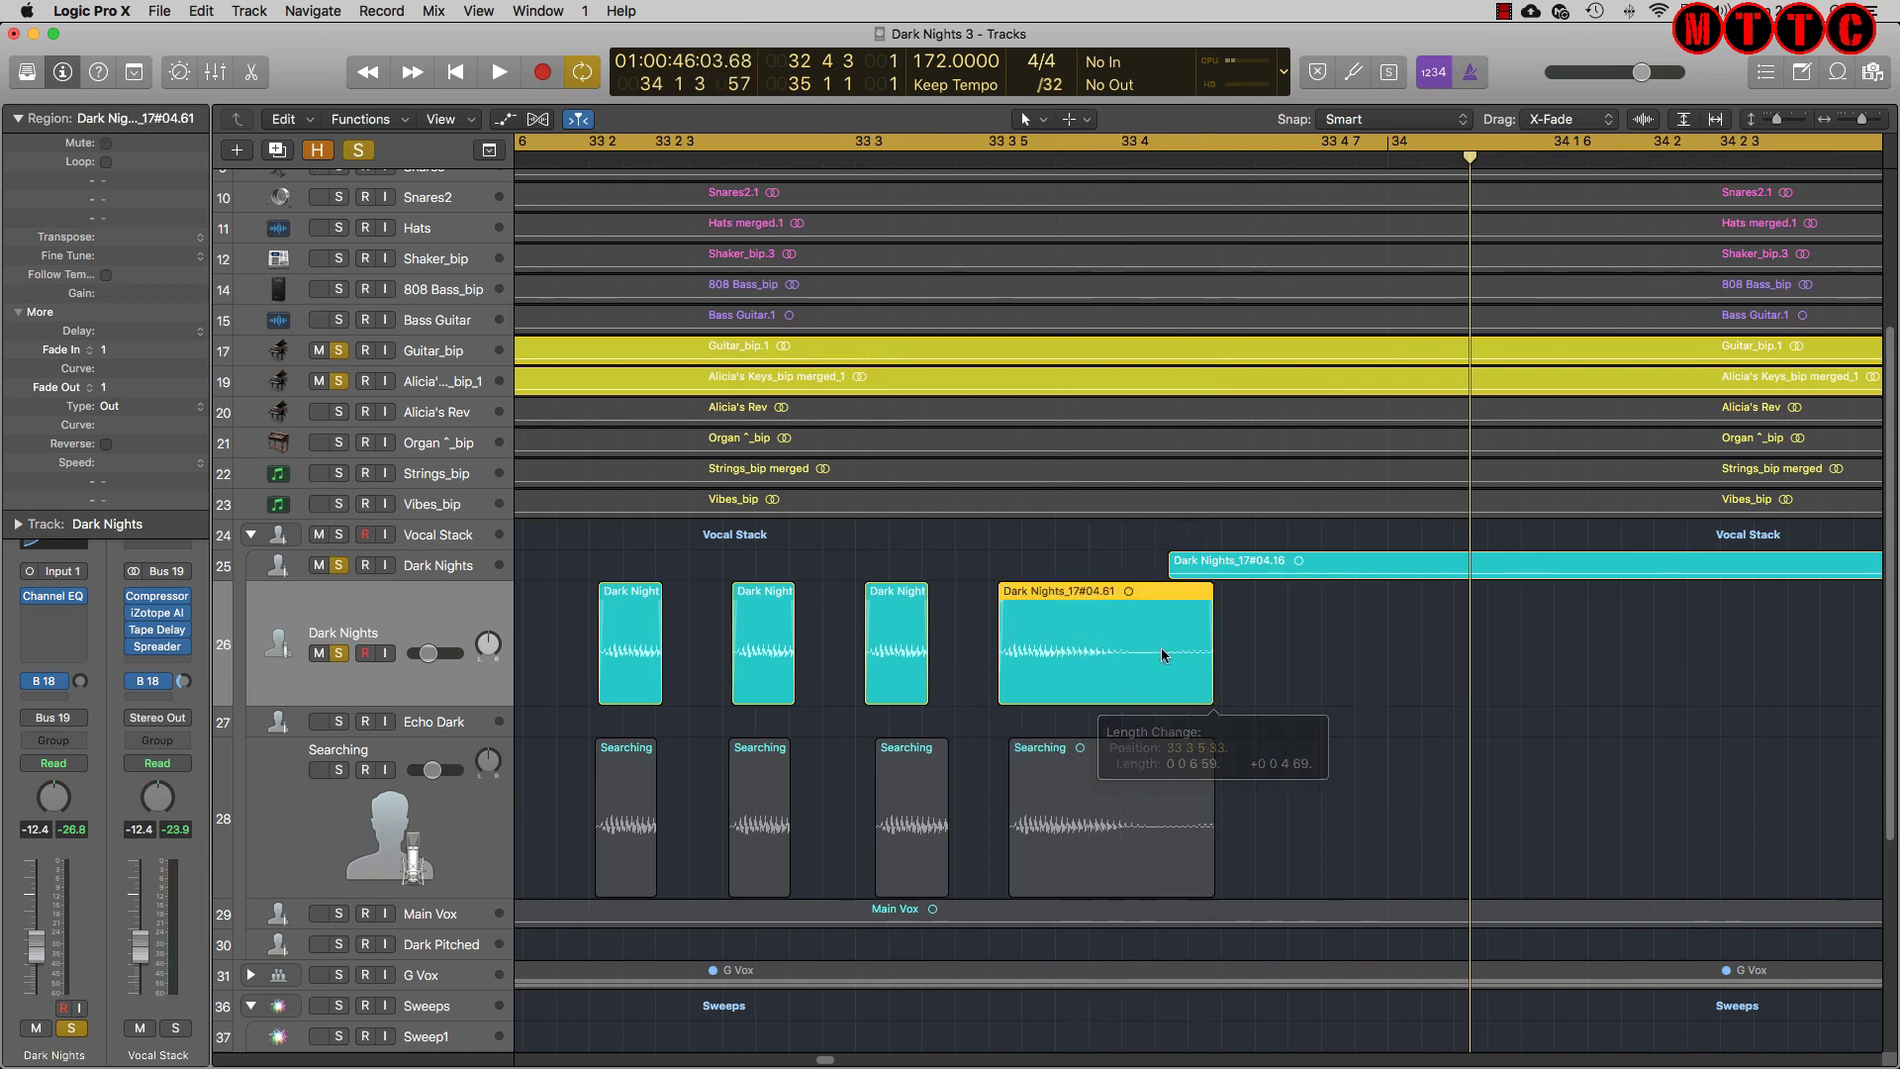
Load the Phone Filter Notch preset in the duplicate Dark Nights track's Channel EQ and play the chops
left_click(441, 799)
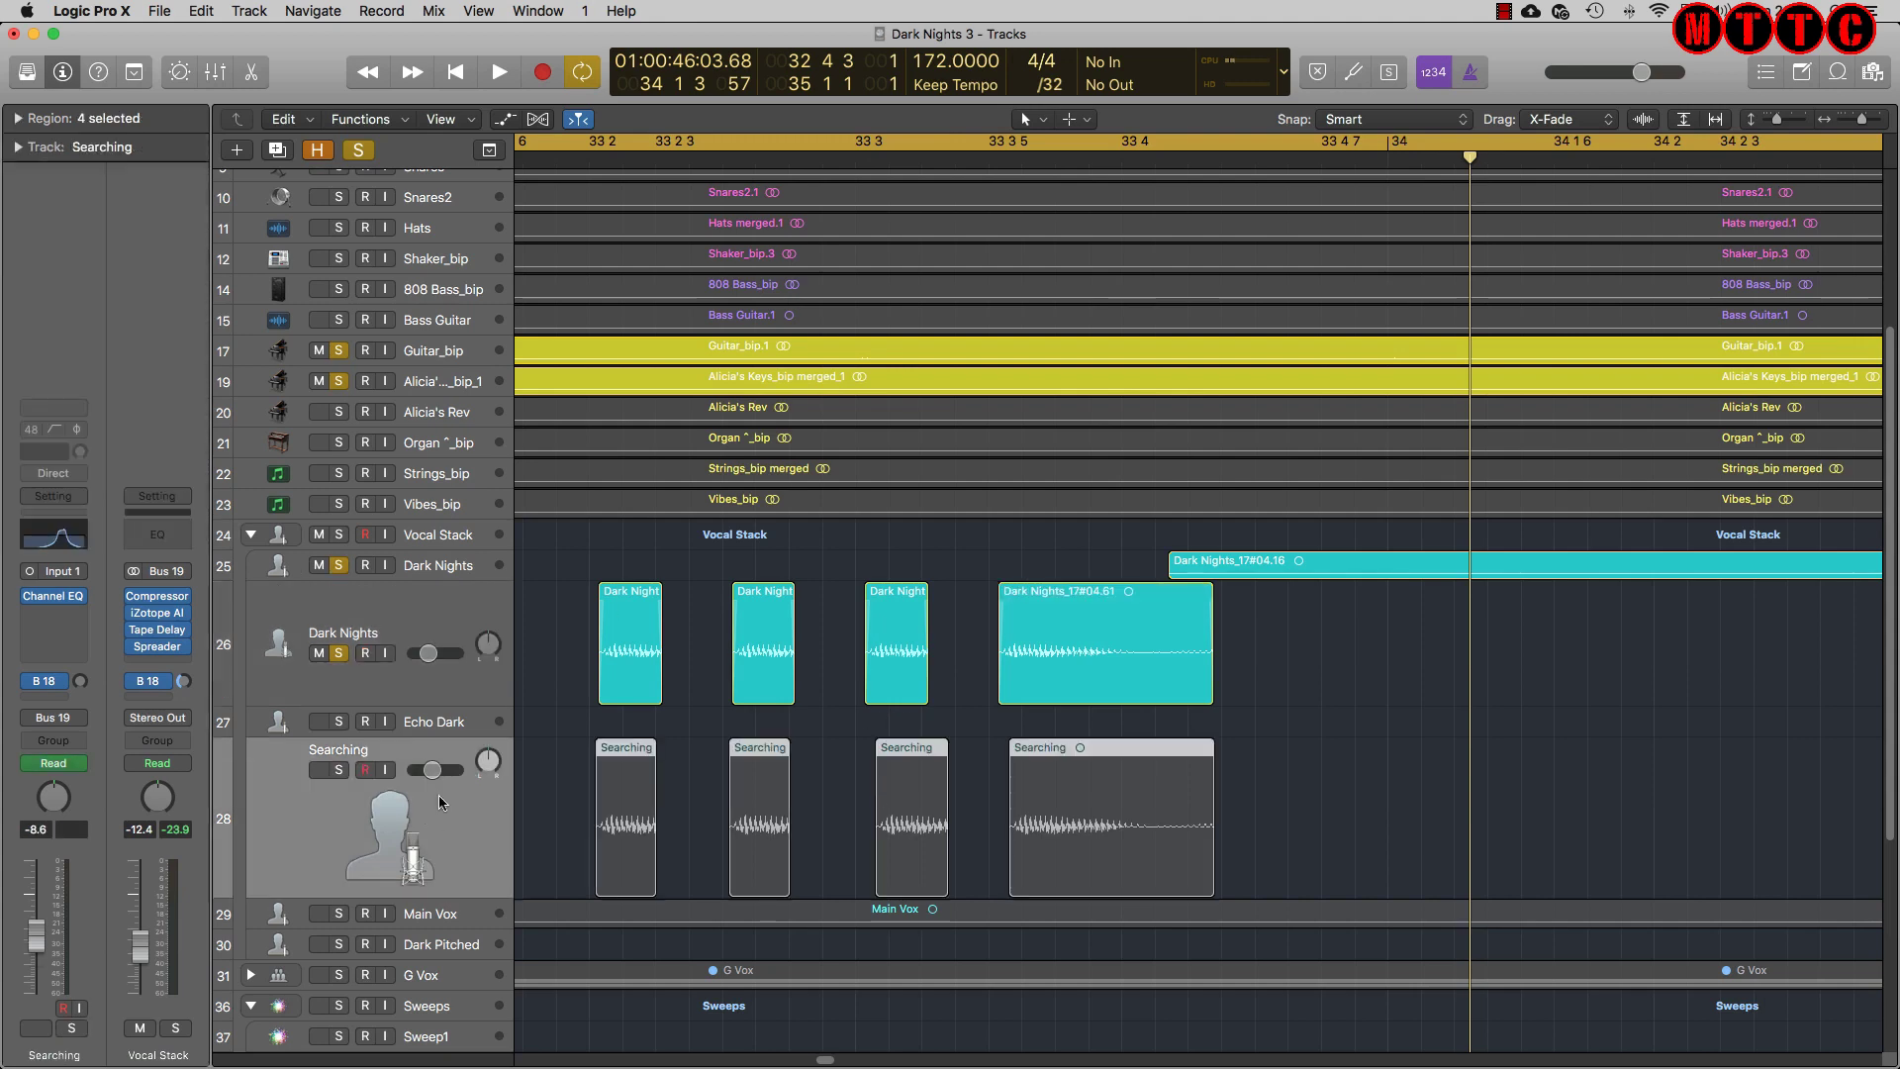
left_click(437, 617)
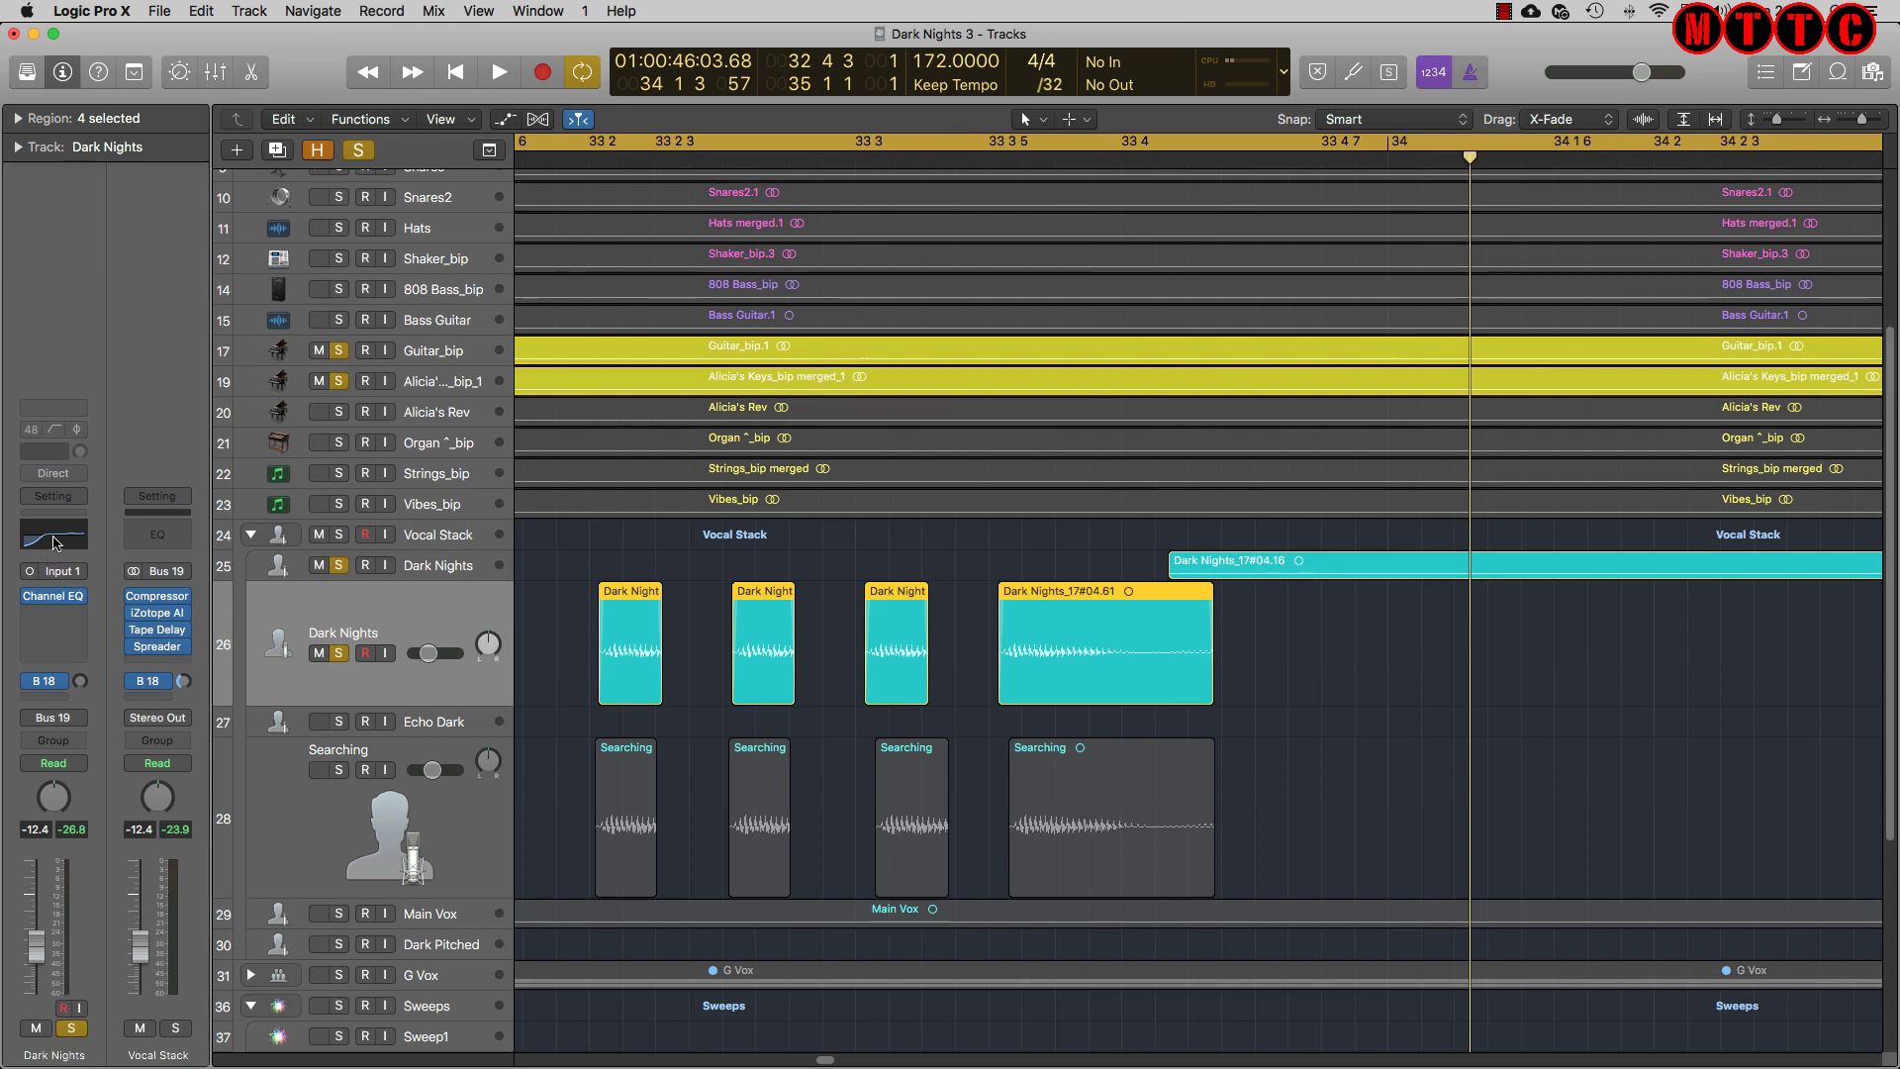
left_click(54, 542)
left_click(235, 103)
mouse_move(188, 592)
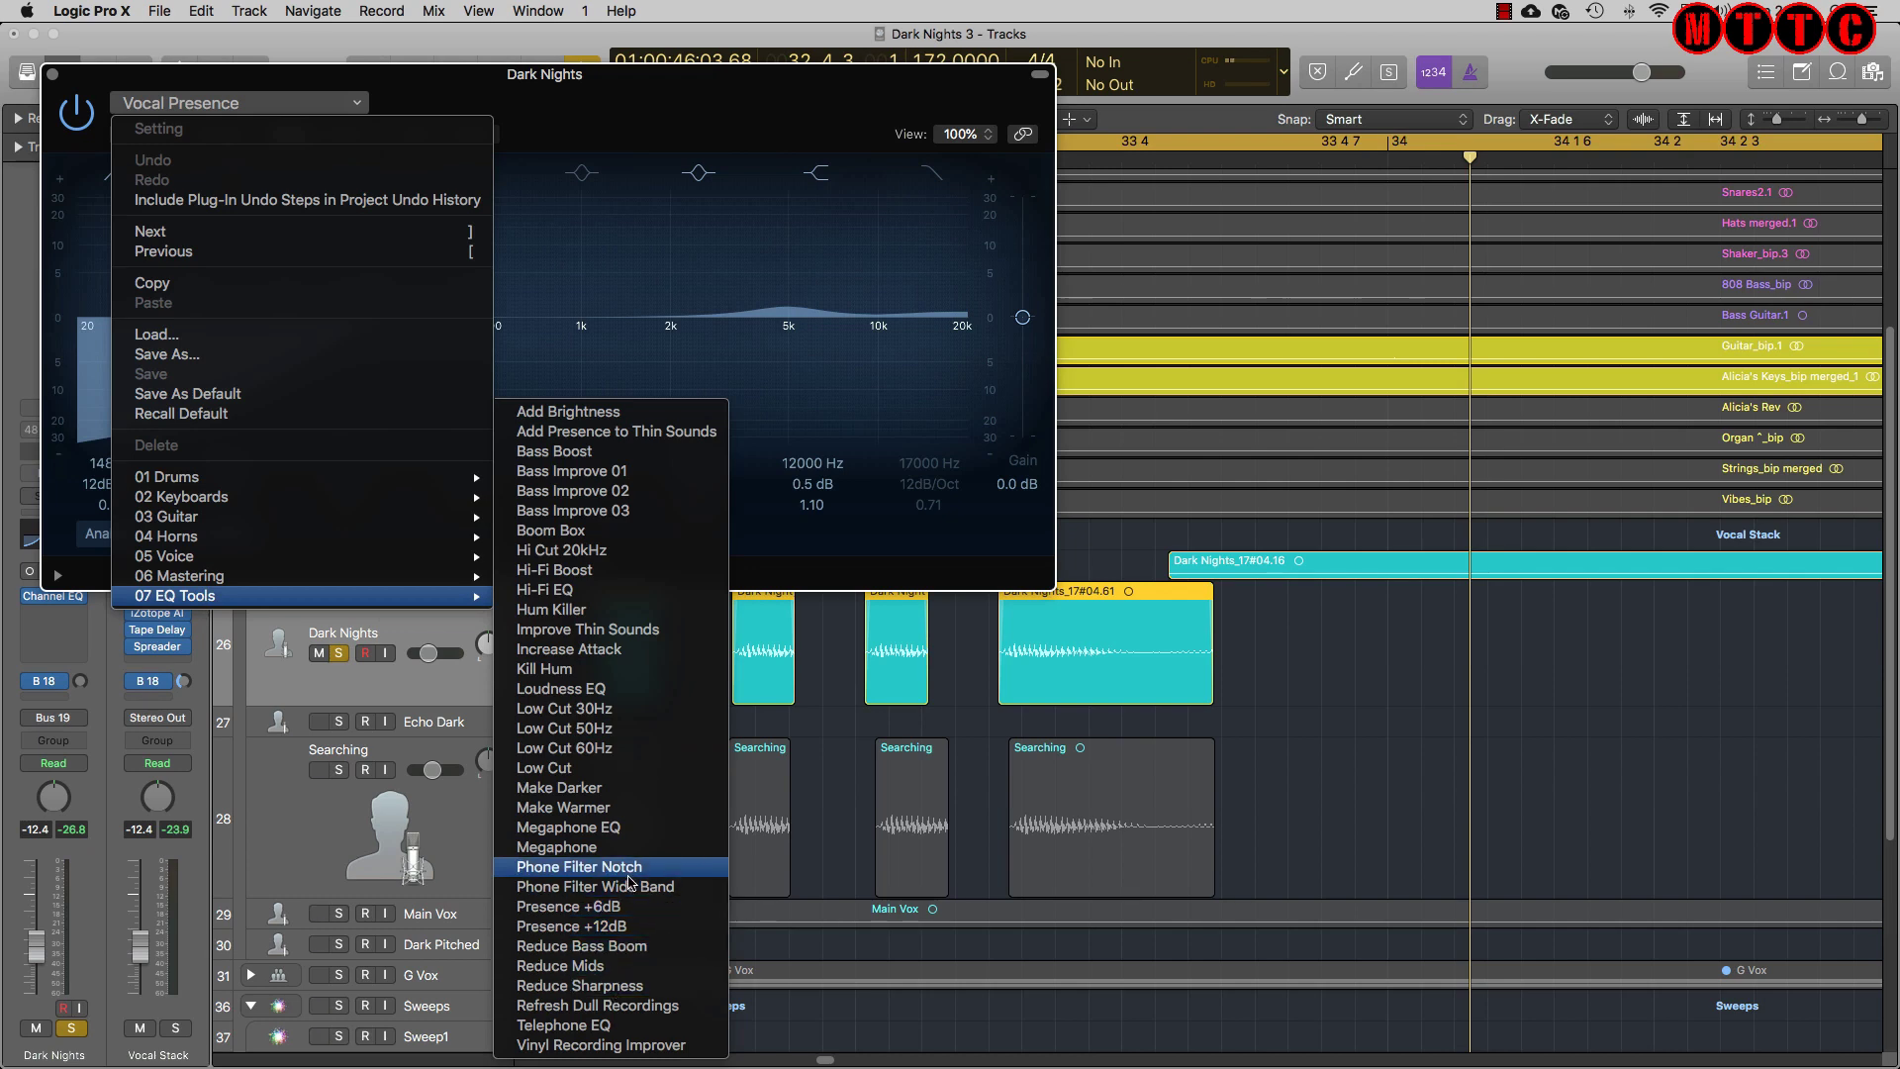
left_click(629, 867)
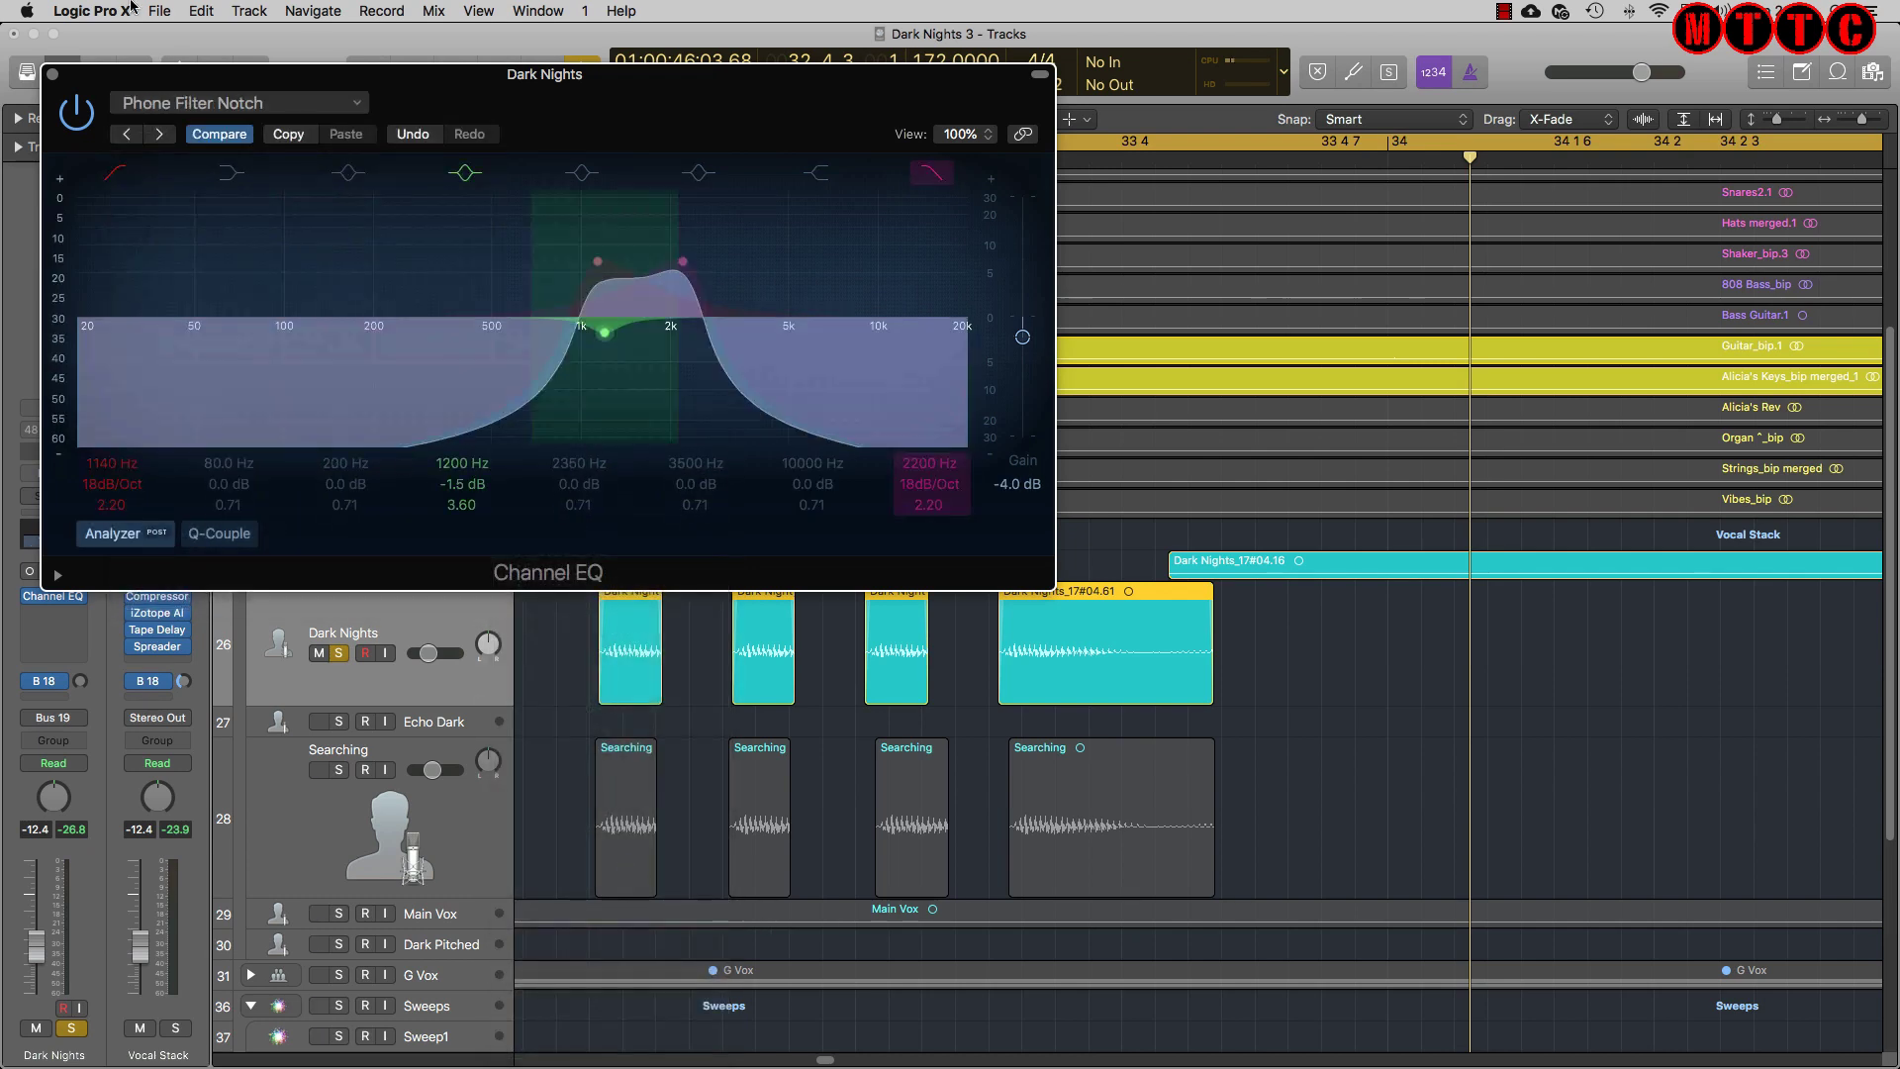
left_click(54, 74)
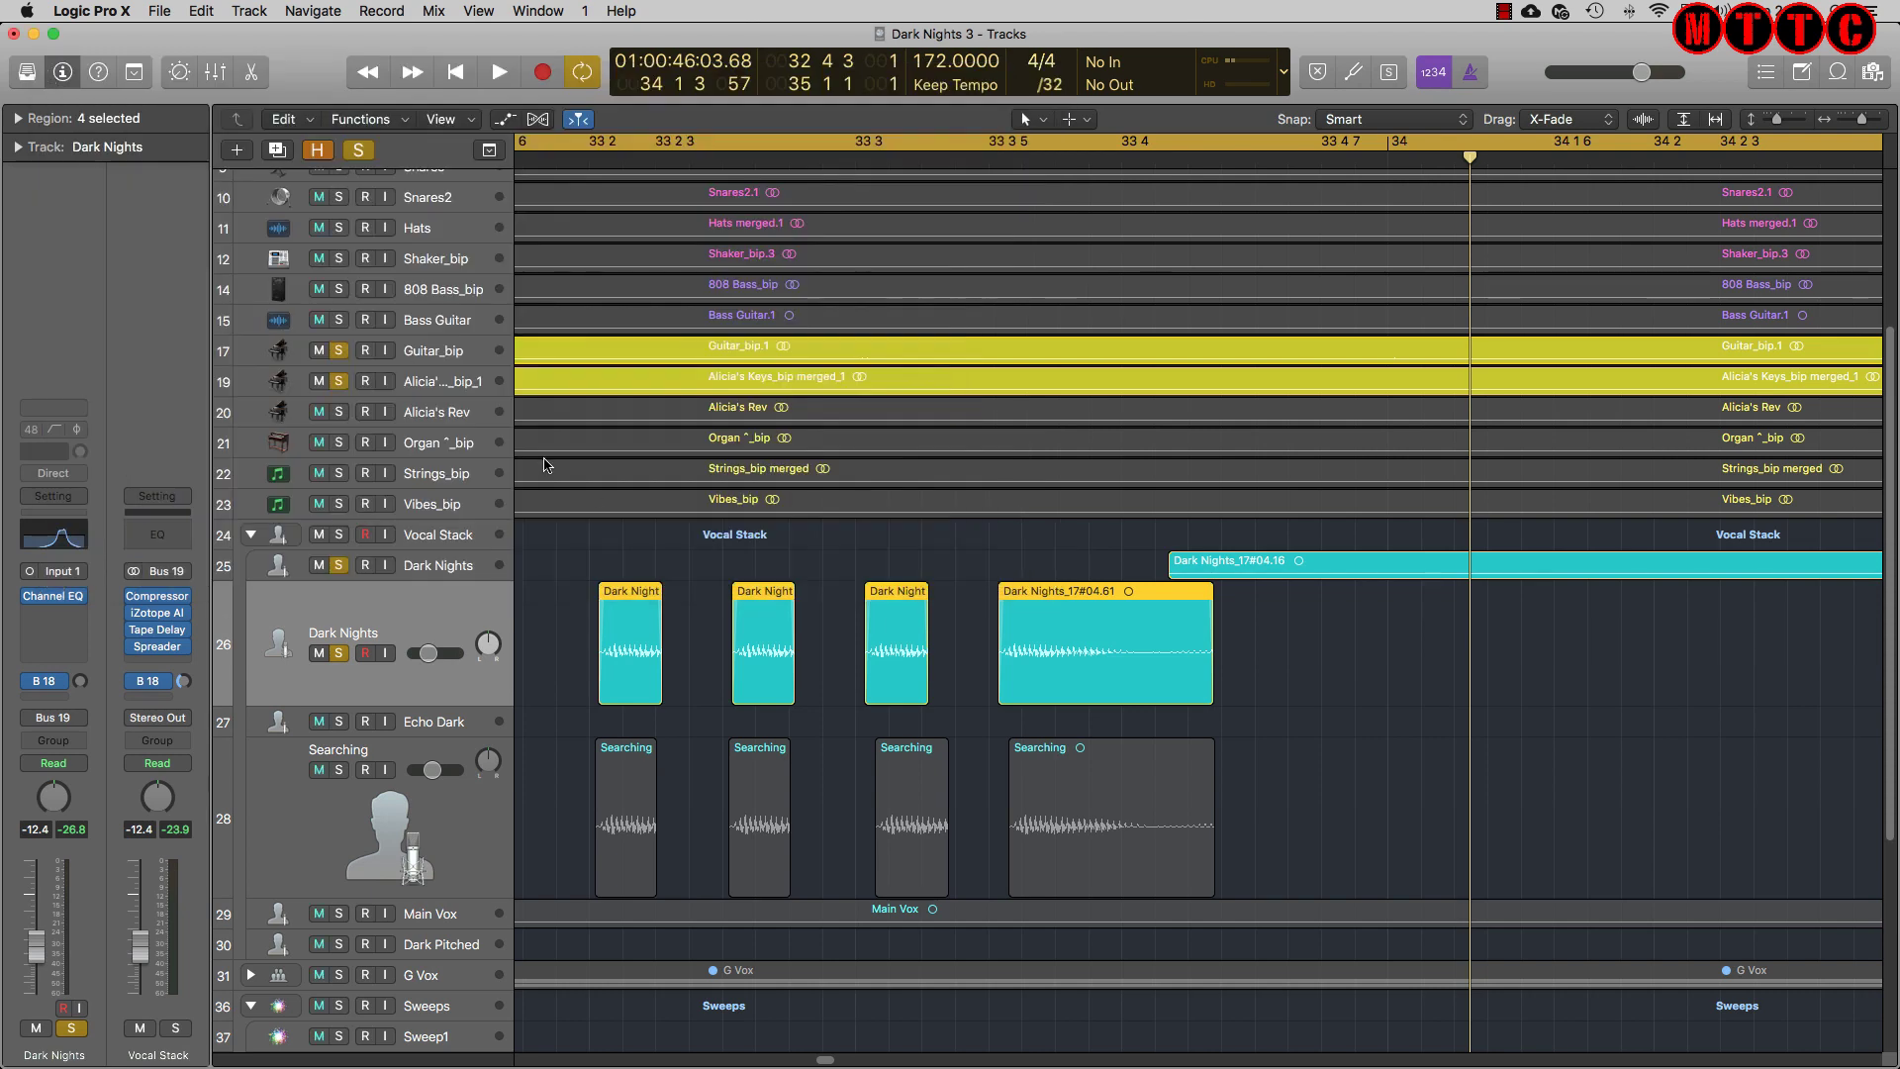
key("space")
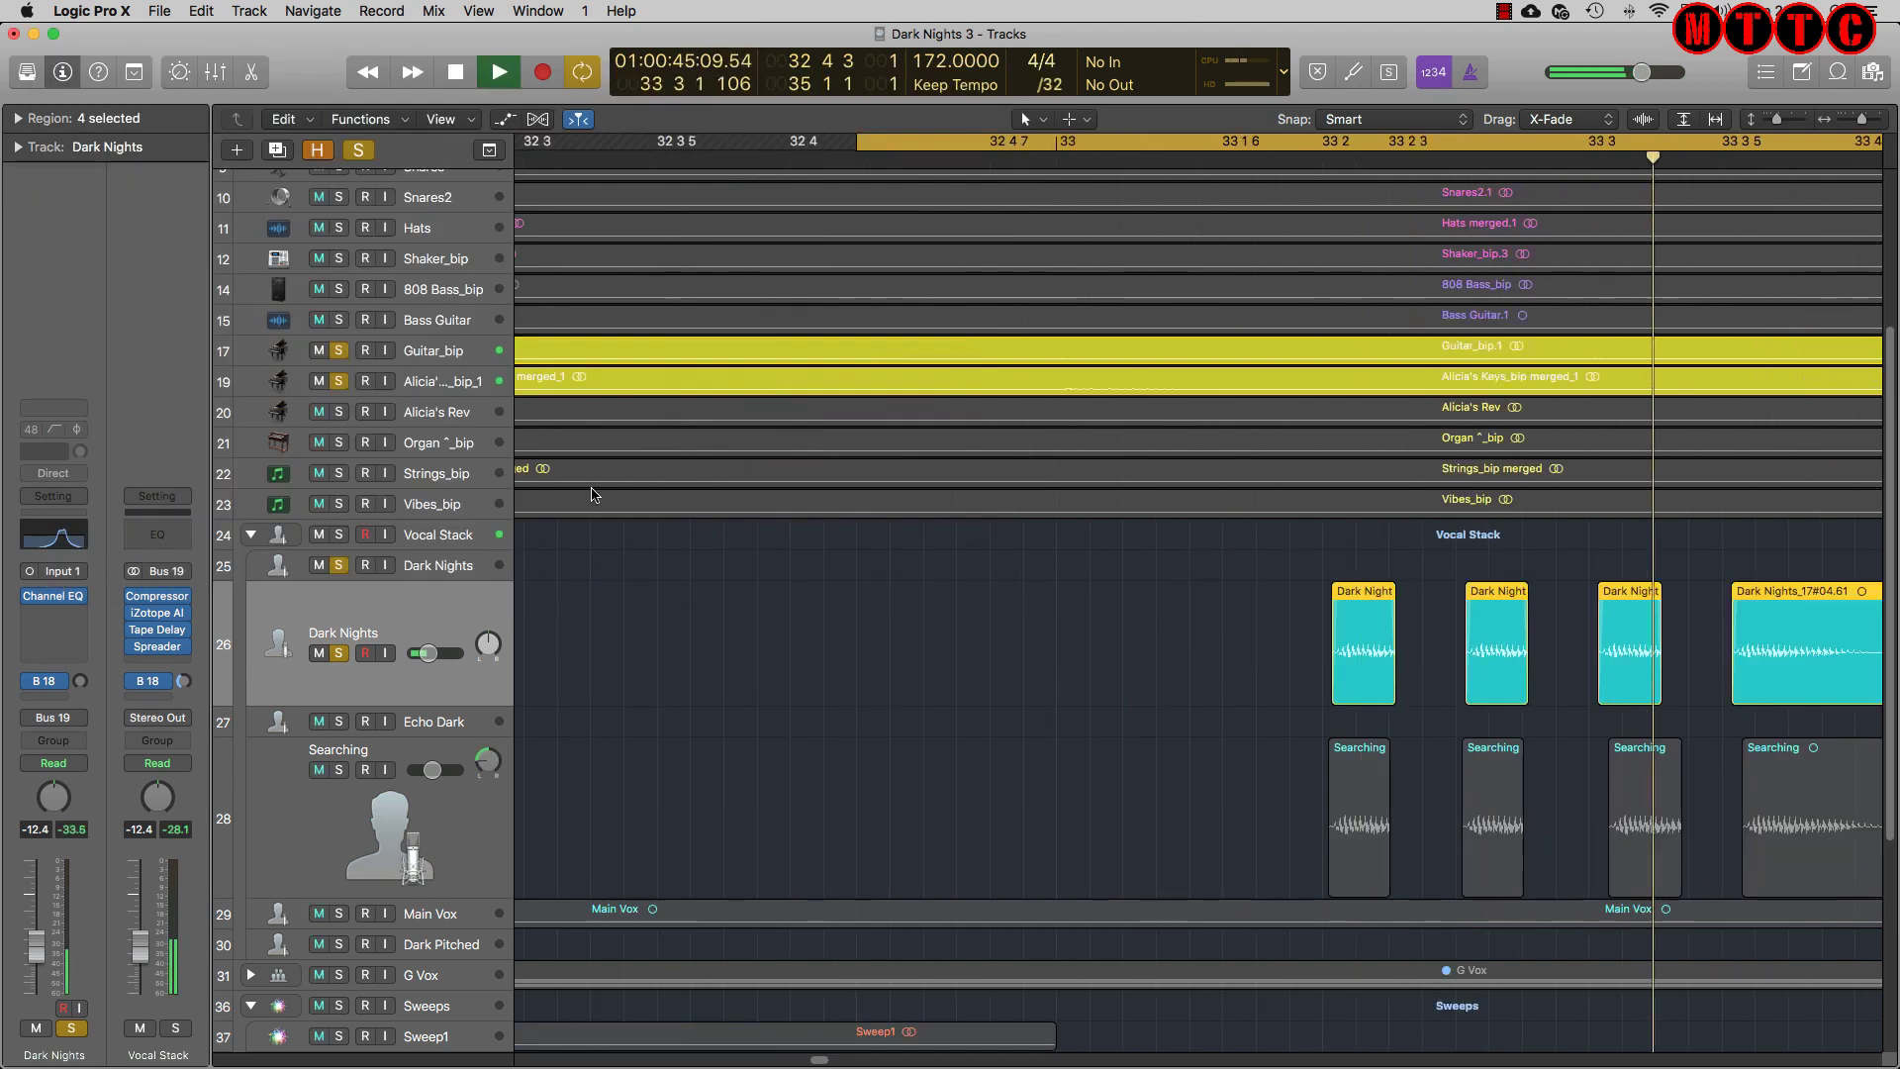
key("space")
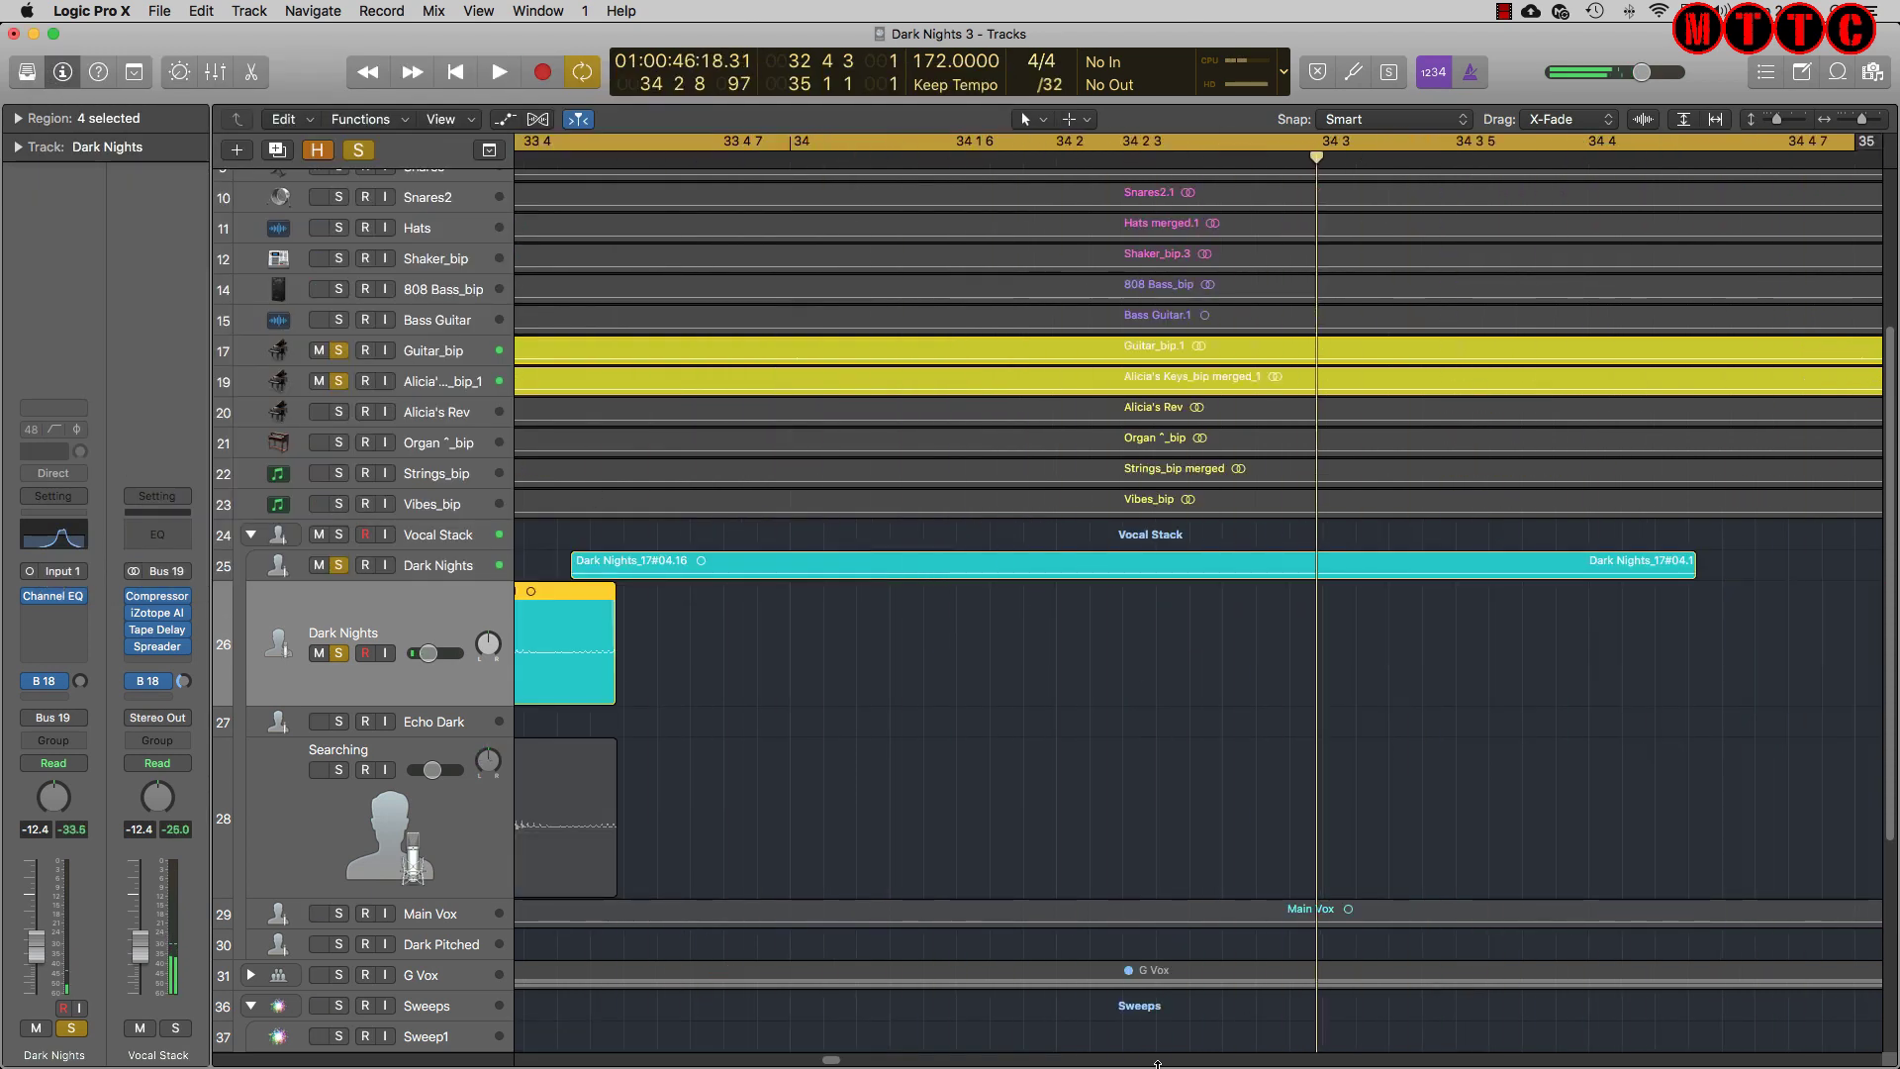
Examine the pan automation curve on the Searching track, then hide the automation
left_click_drag(836, 1059, 828, 1060)
left_click(717, 685)
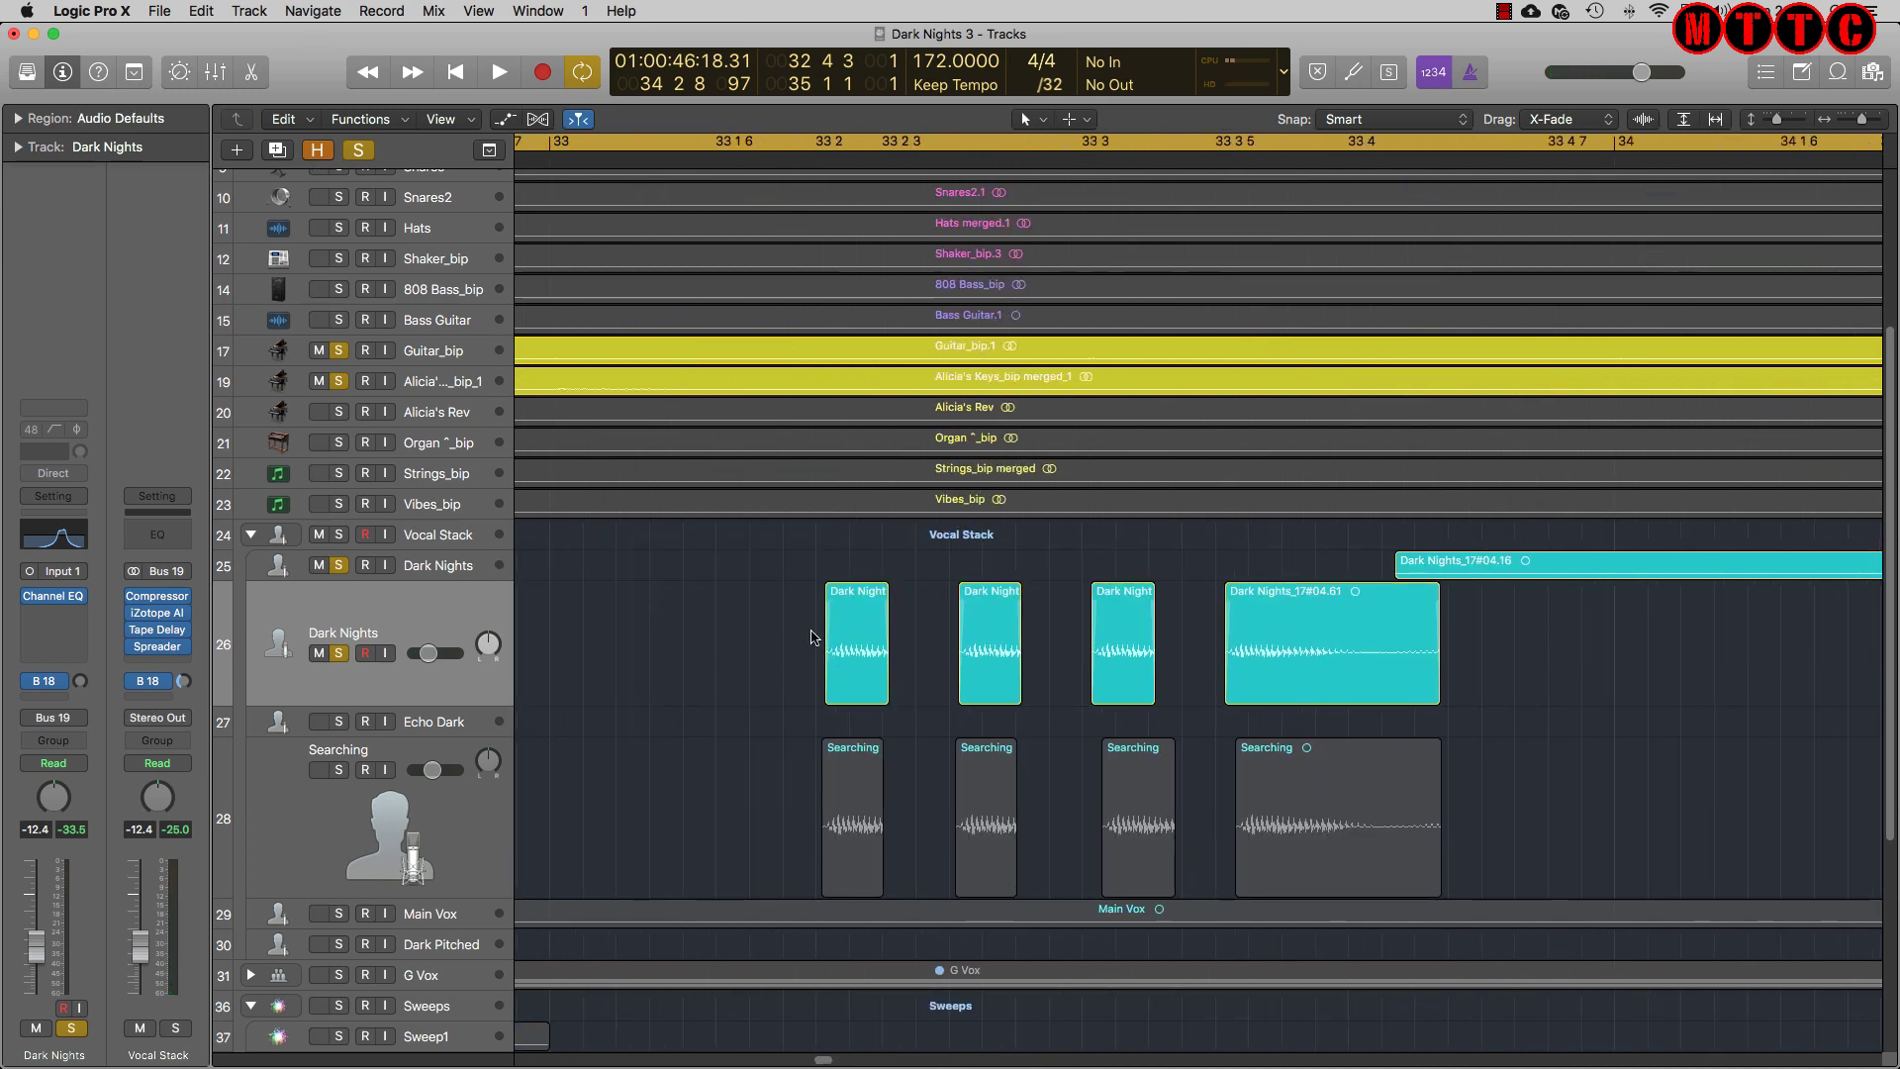
left_click(422, 811)
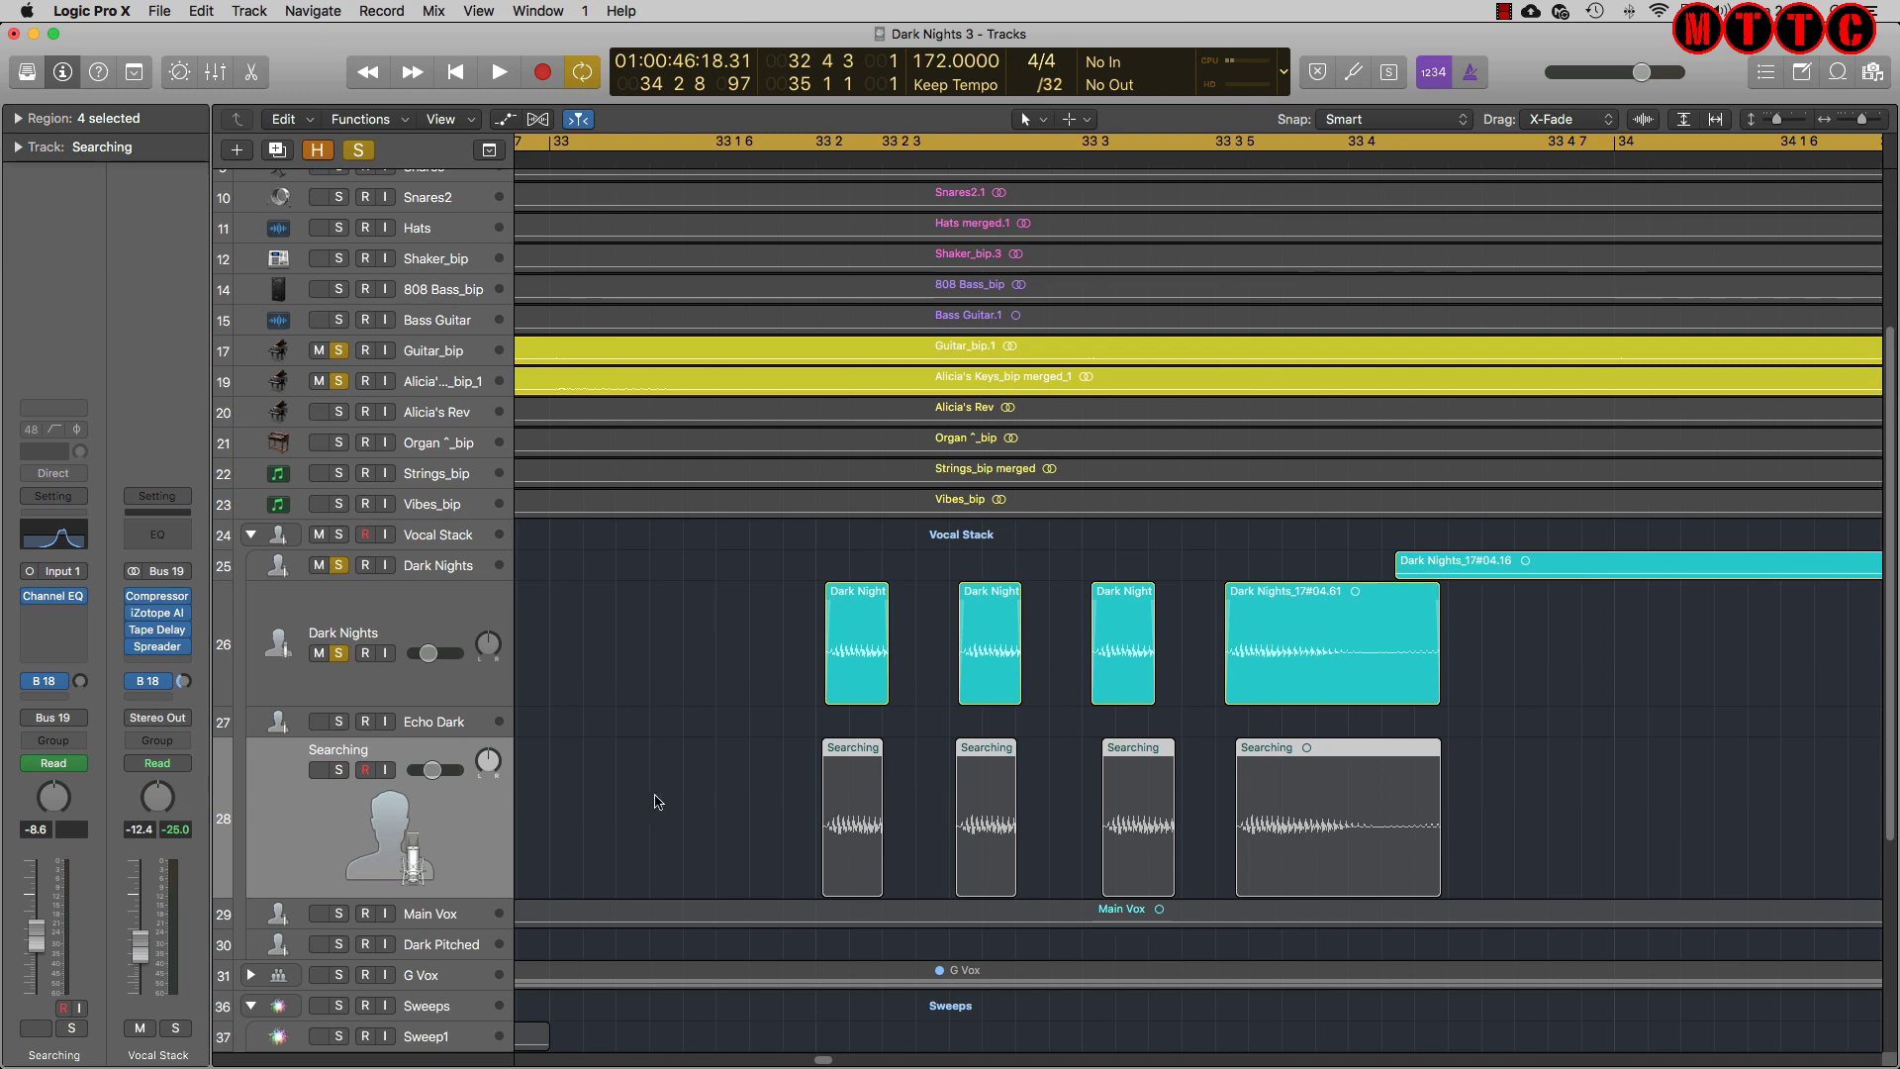
scroll(475, 809, "down", 4)
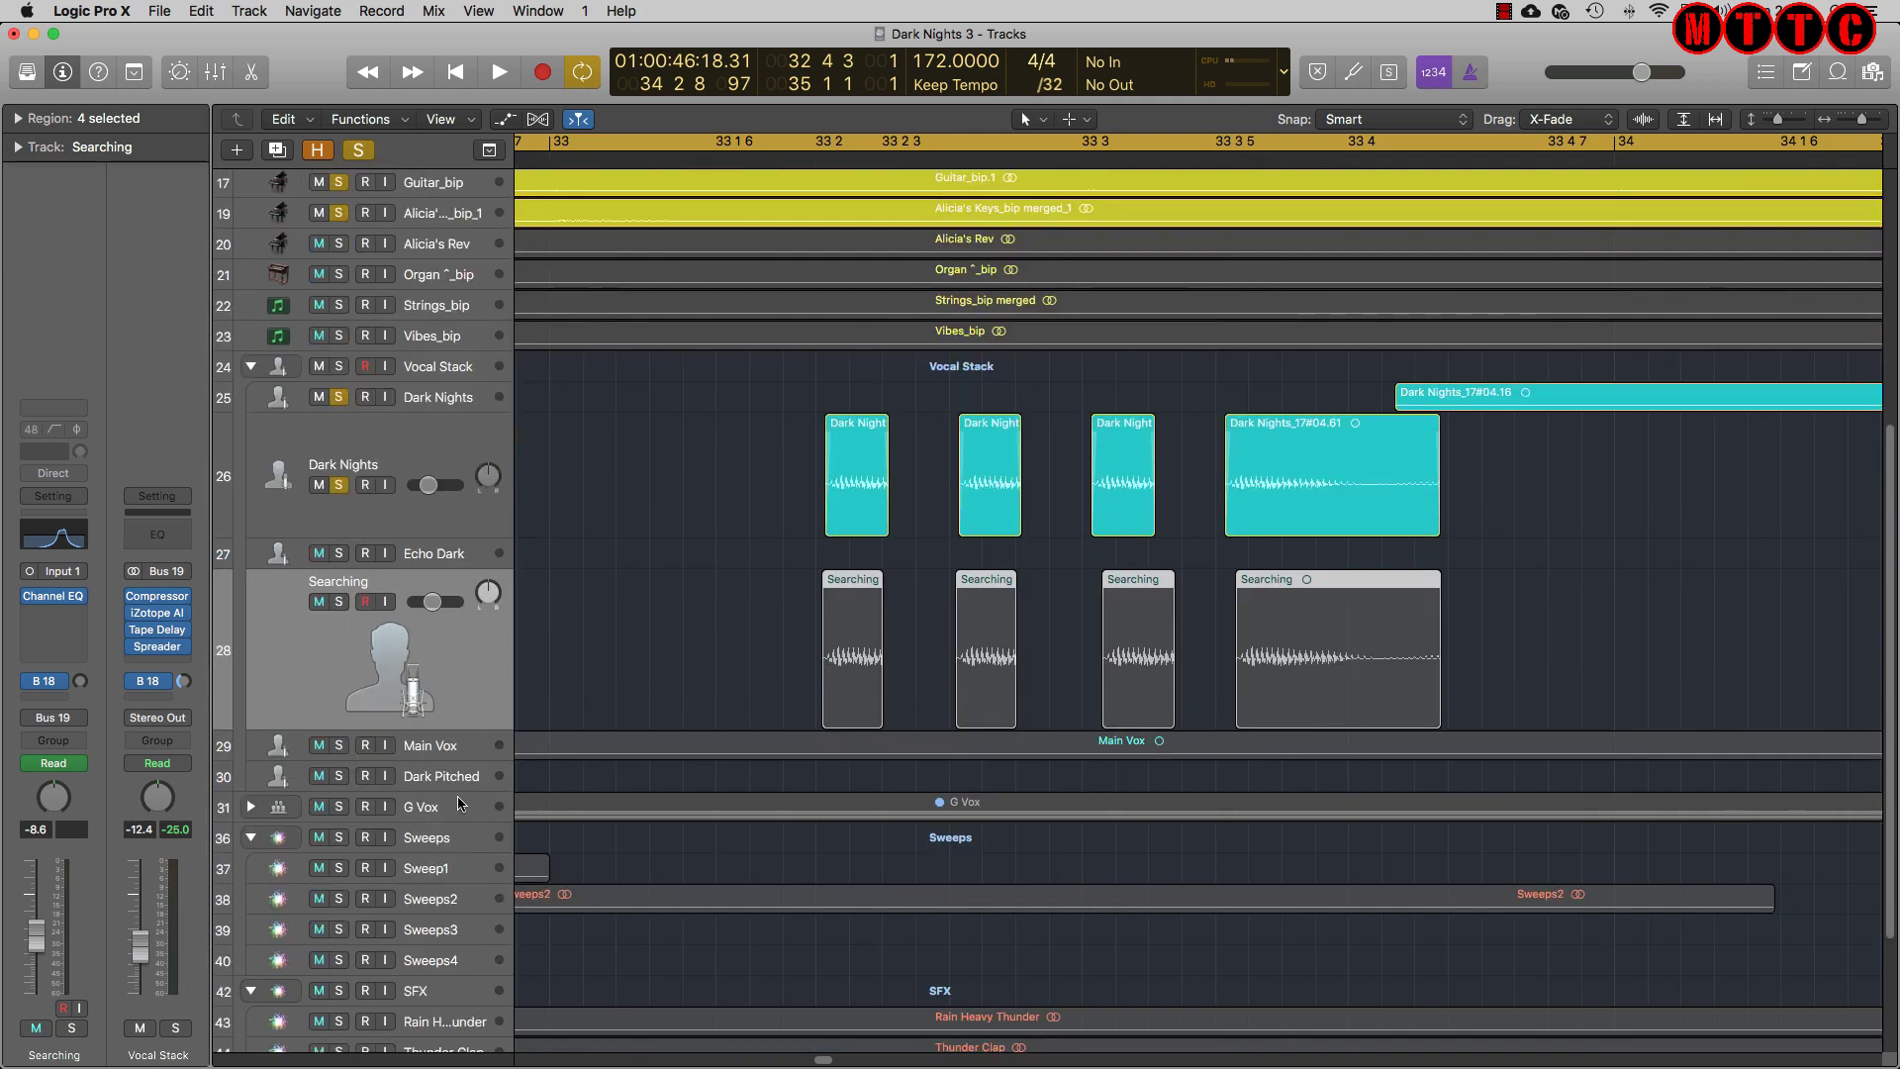
key("a")
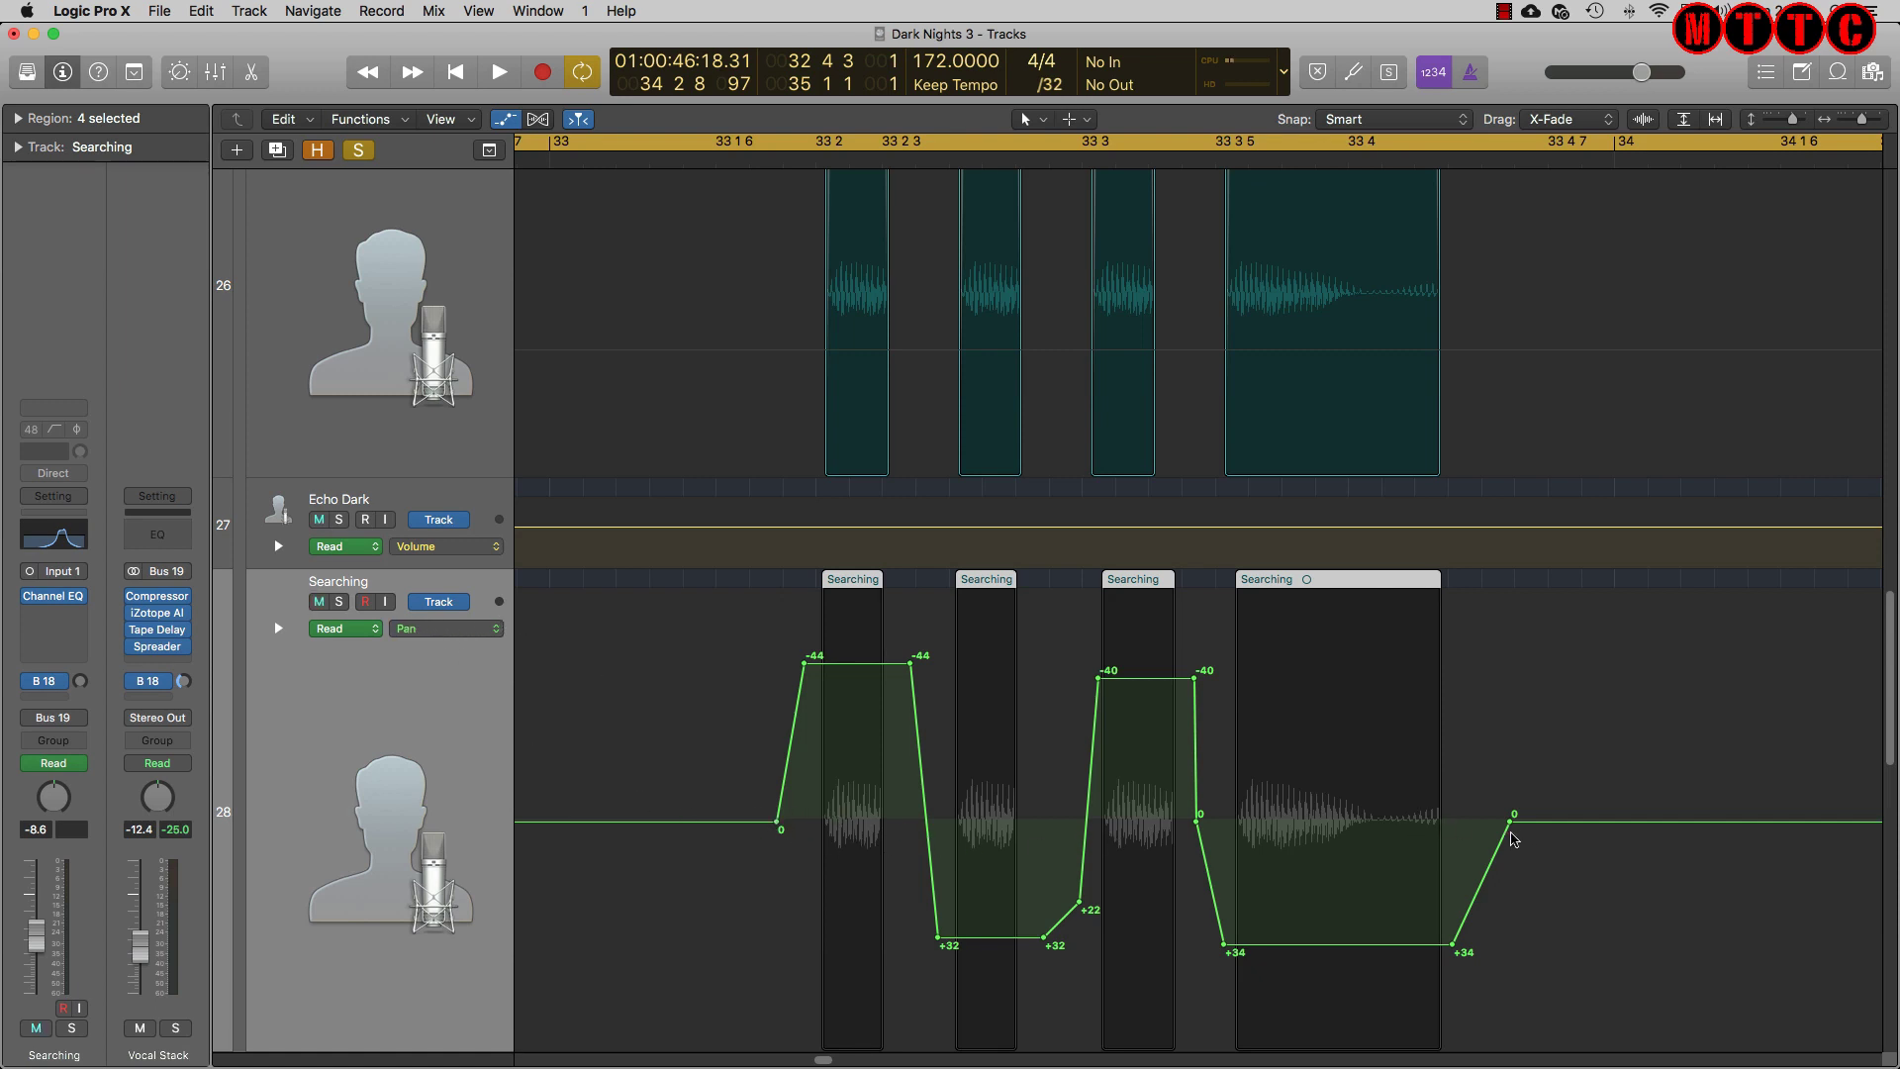
key("a")
key("z")
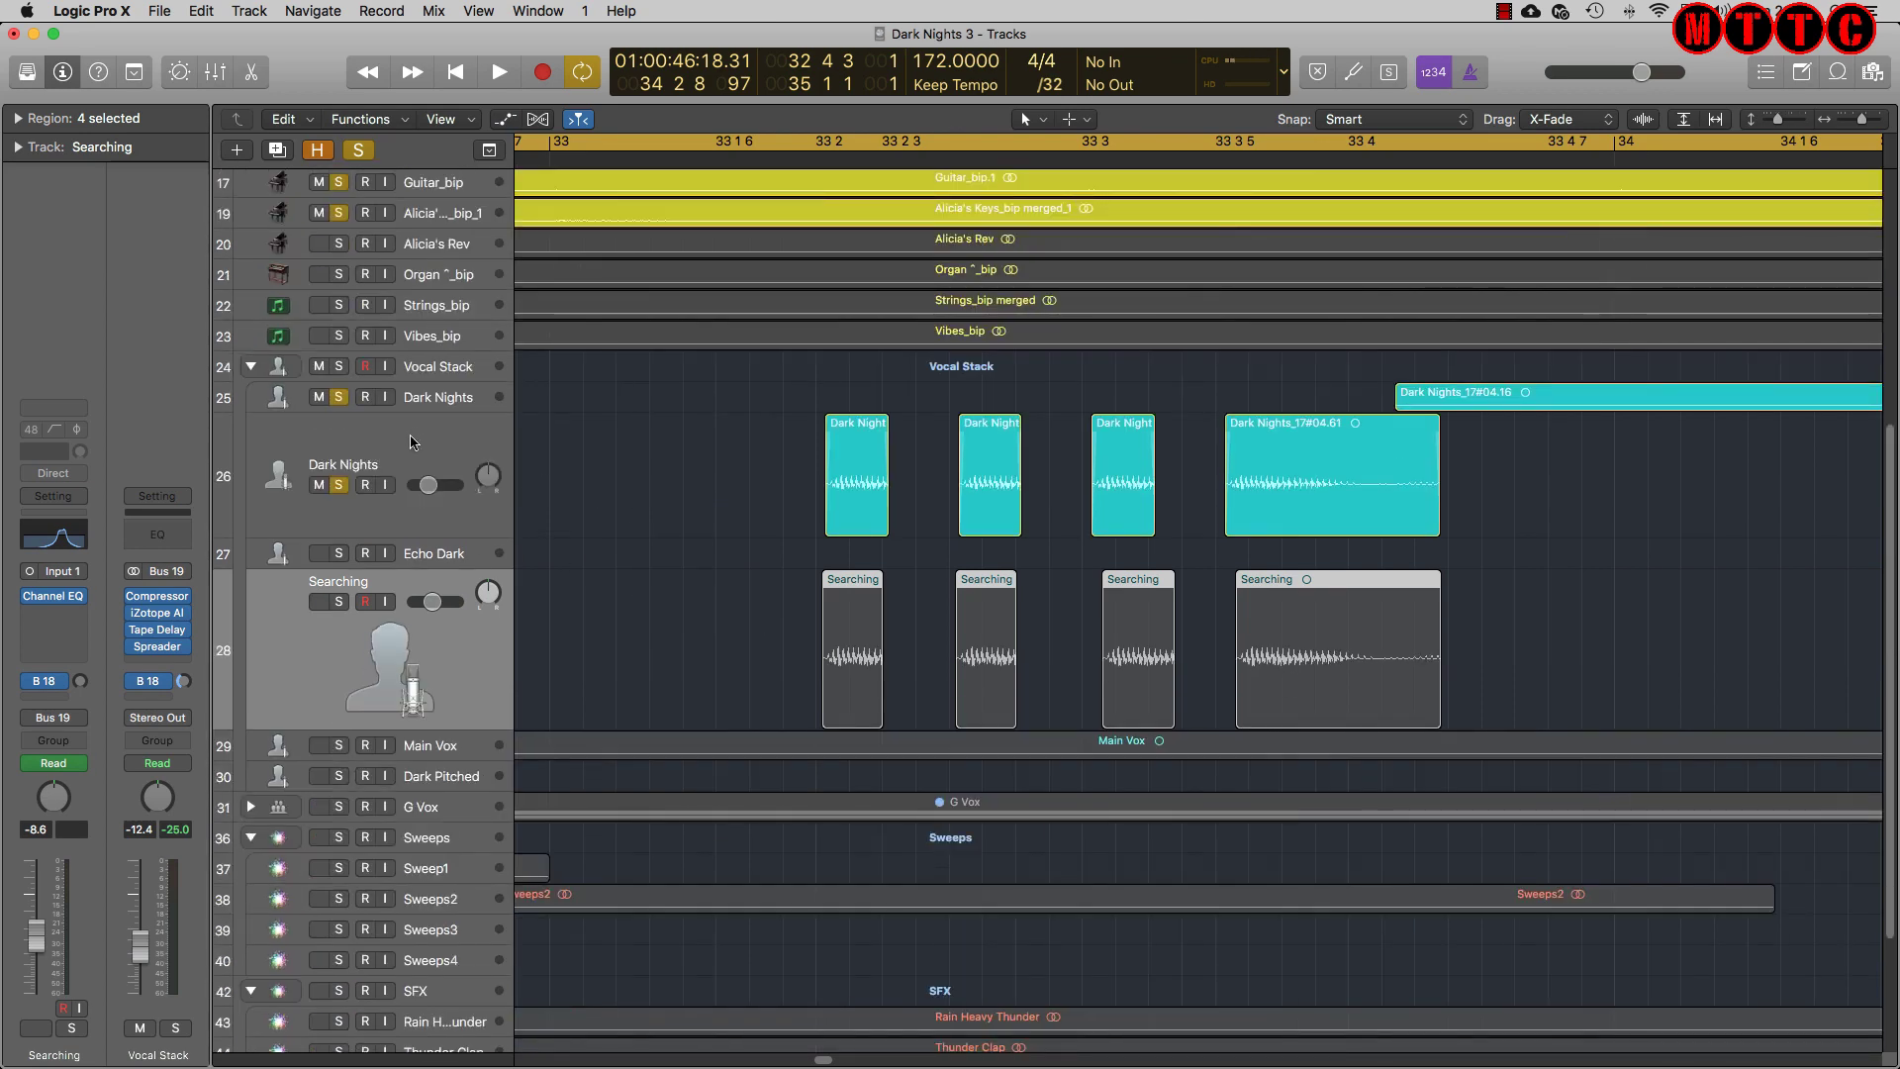
Show the absolute Pan automation on the duplicated Dark Nights track
left_click(411, 439)
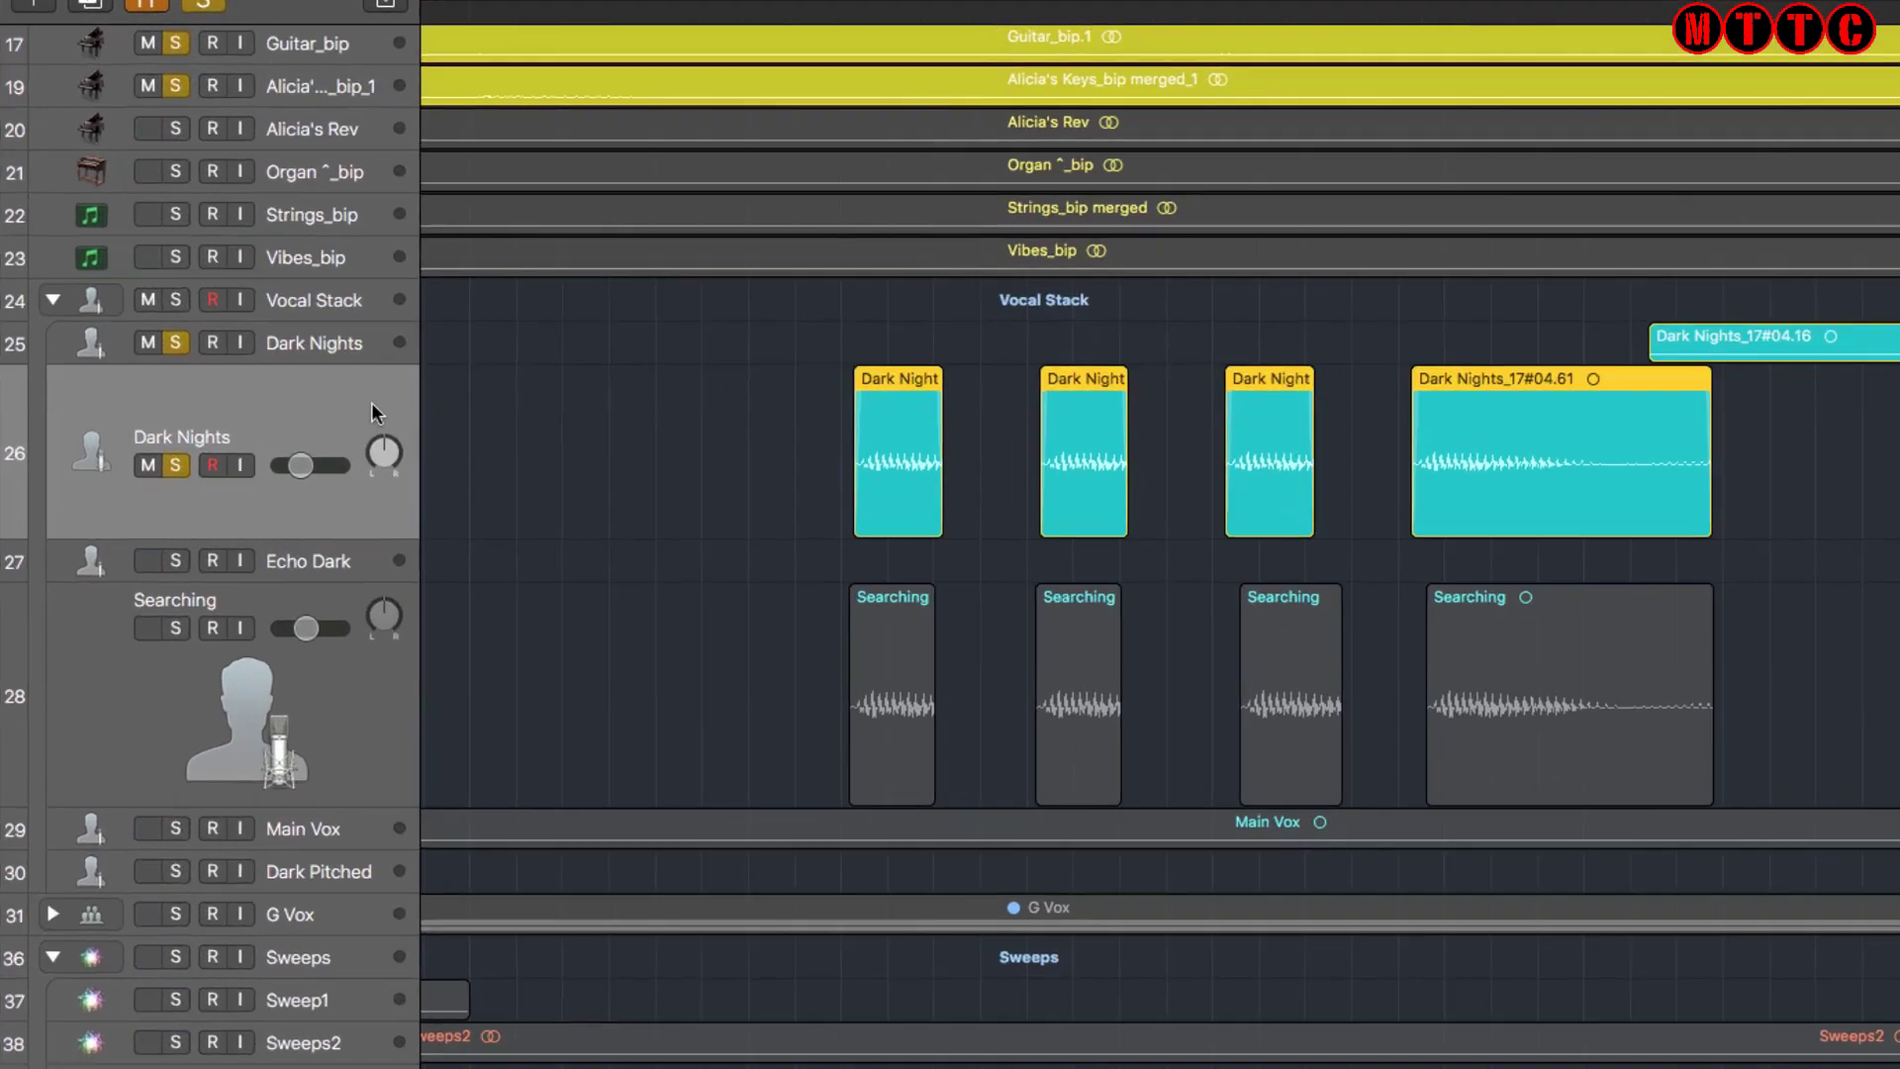
key("a")
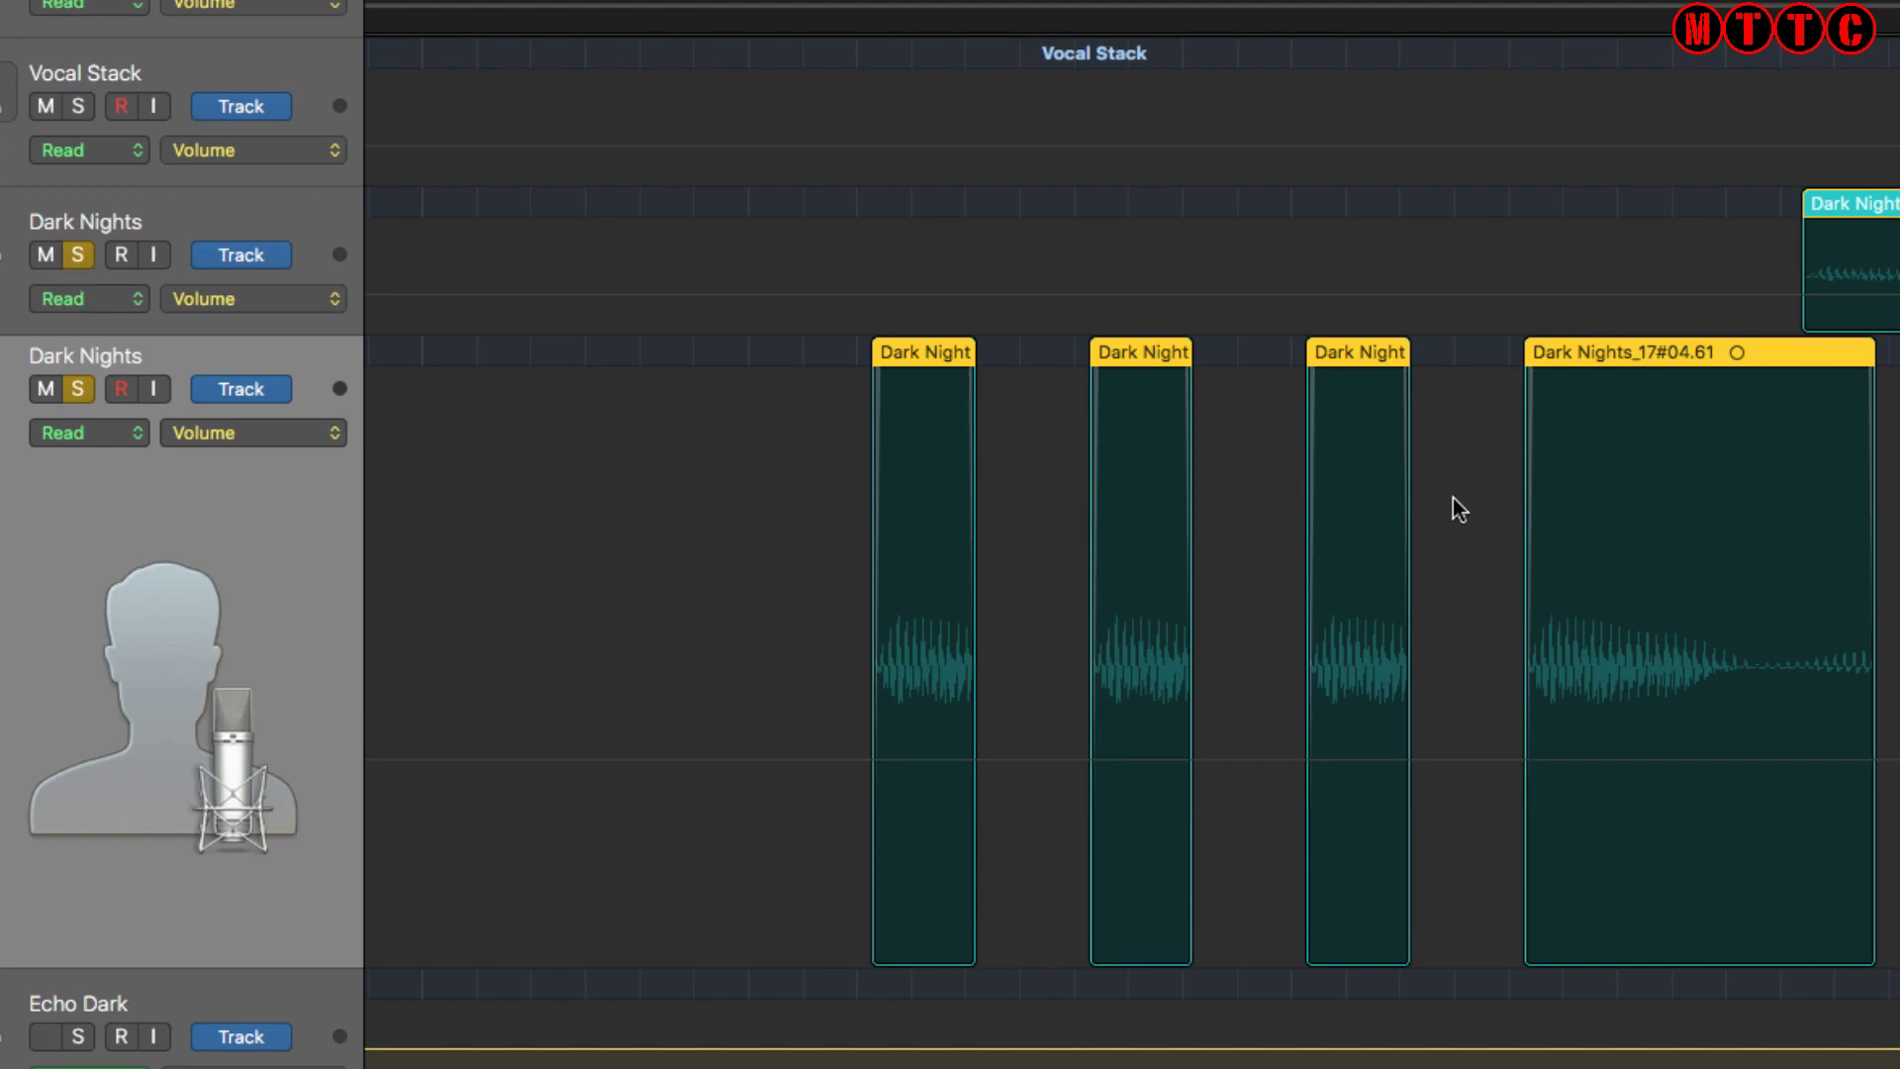
left_click(253, 434)
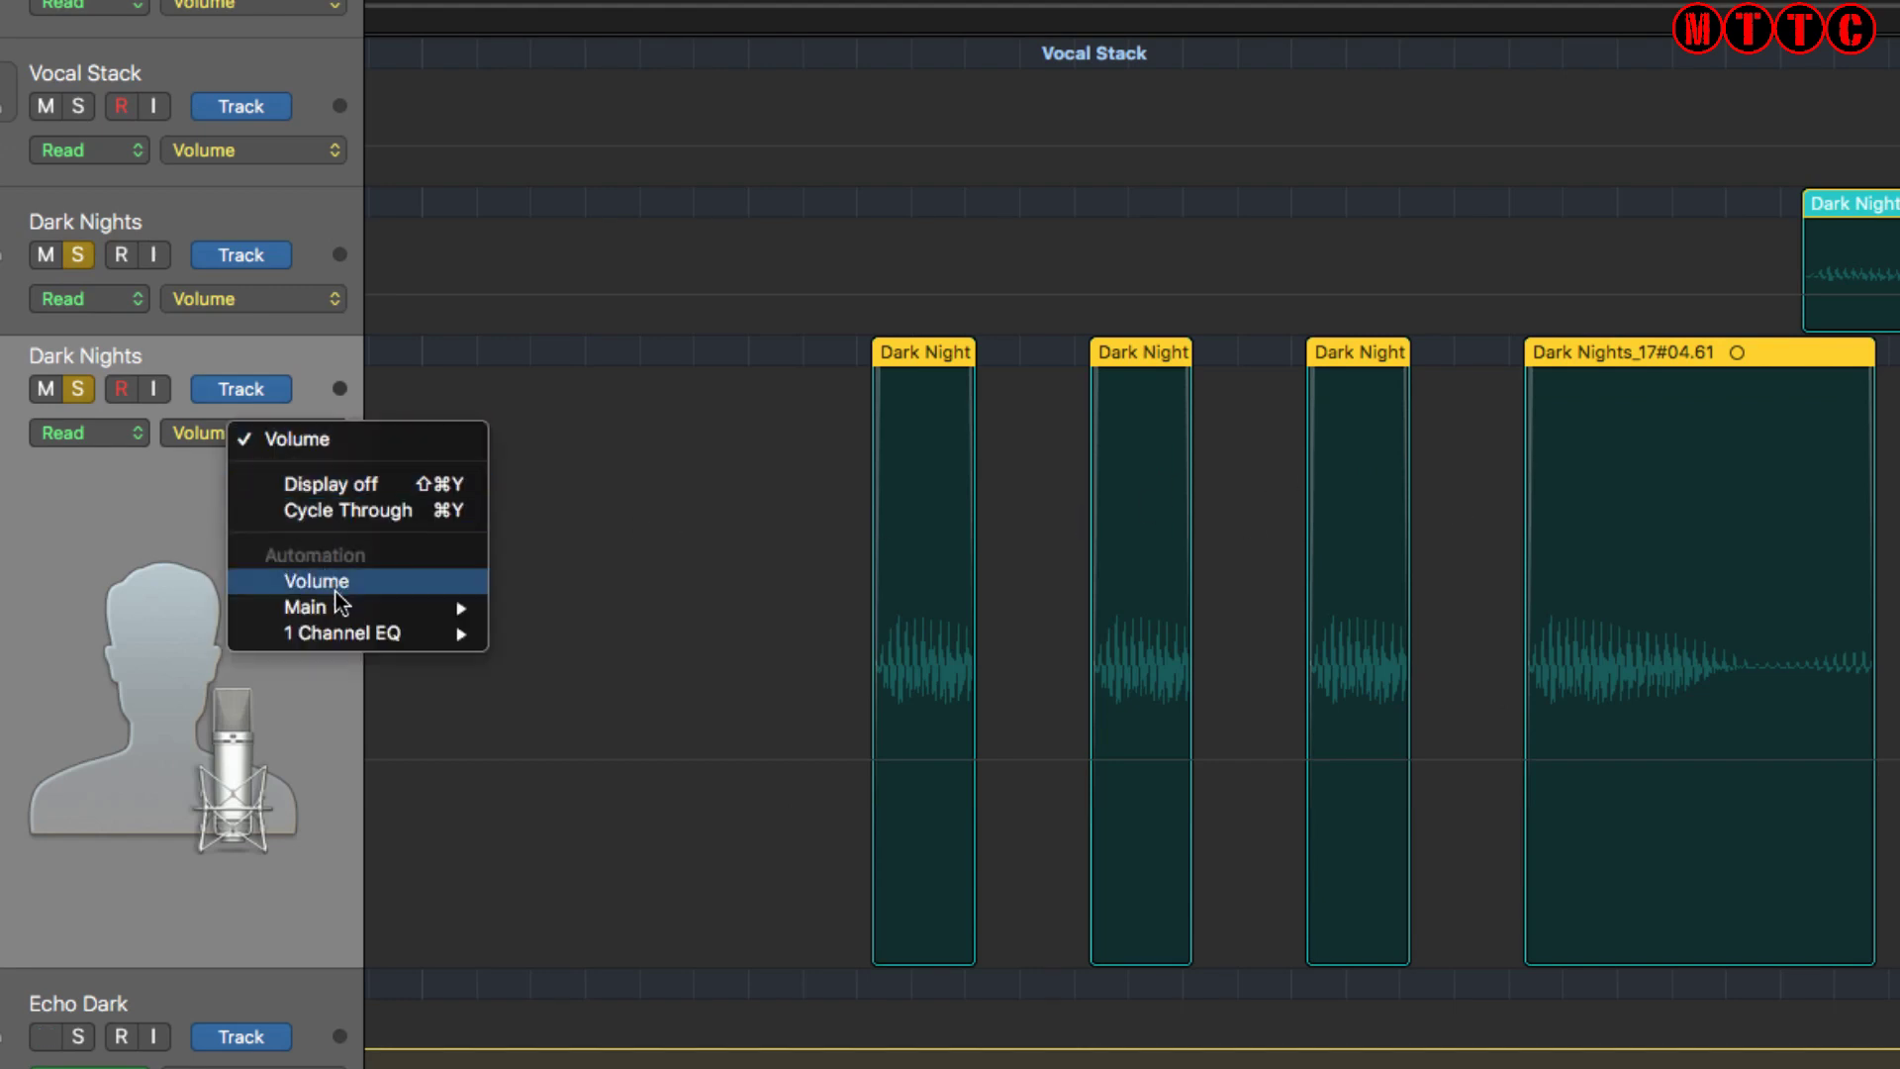
mouse_move(317, 606)
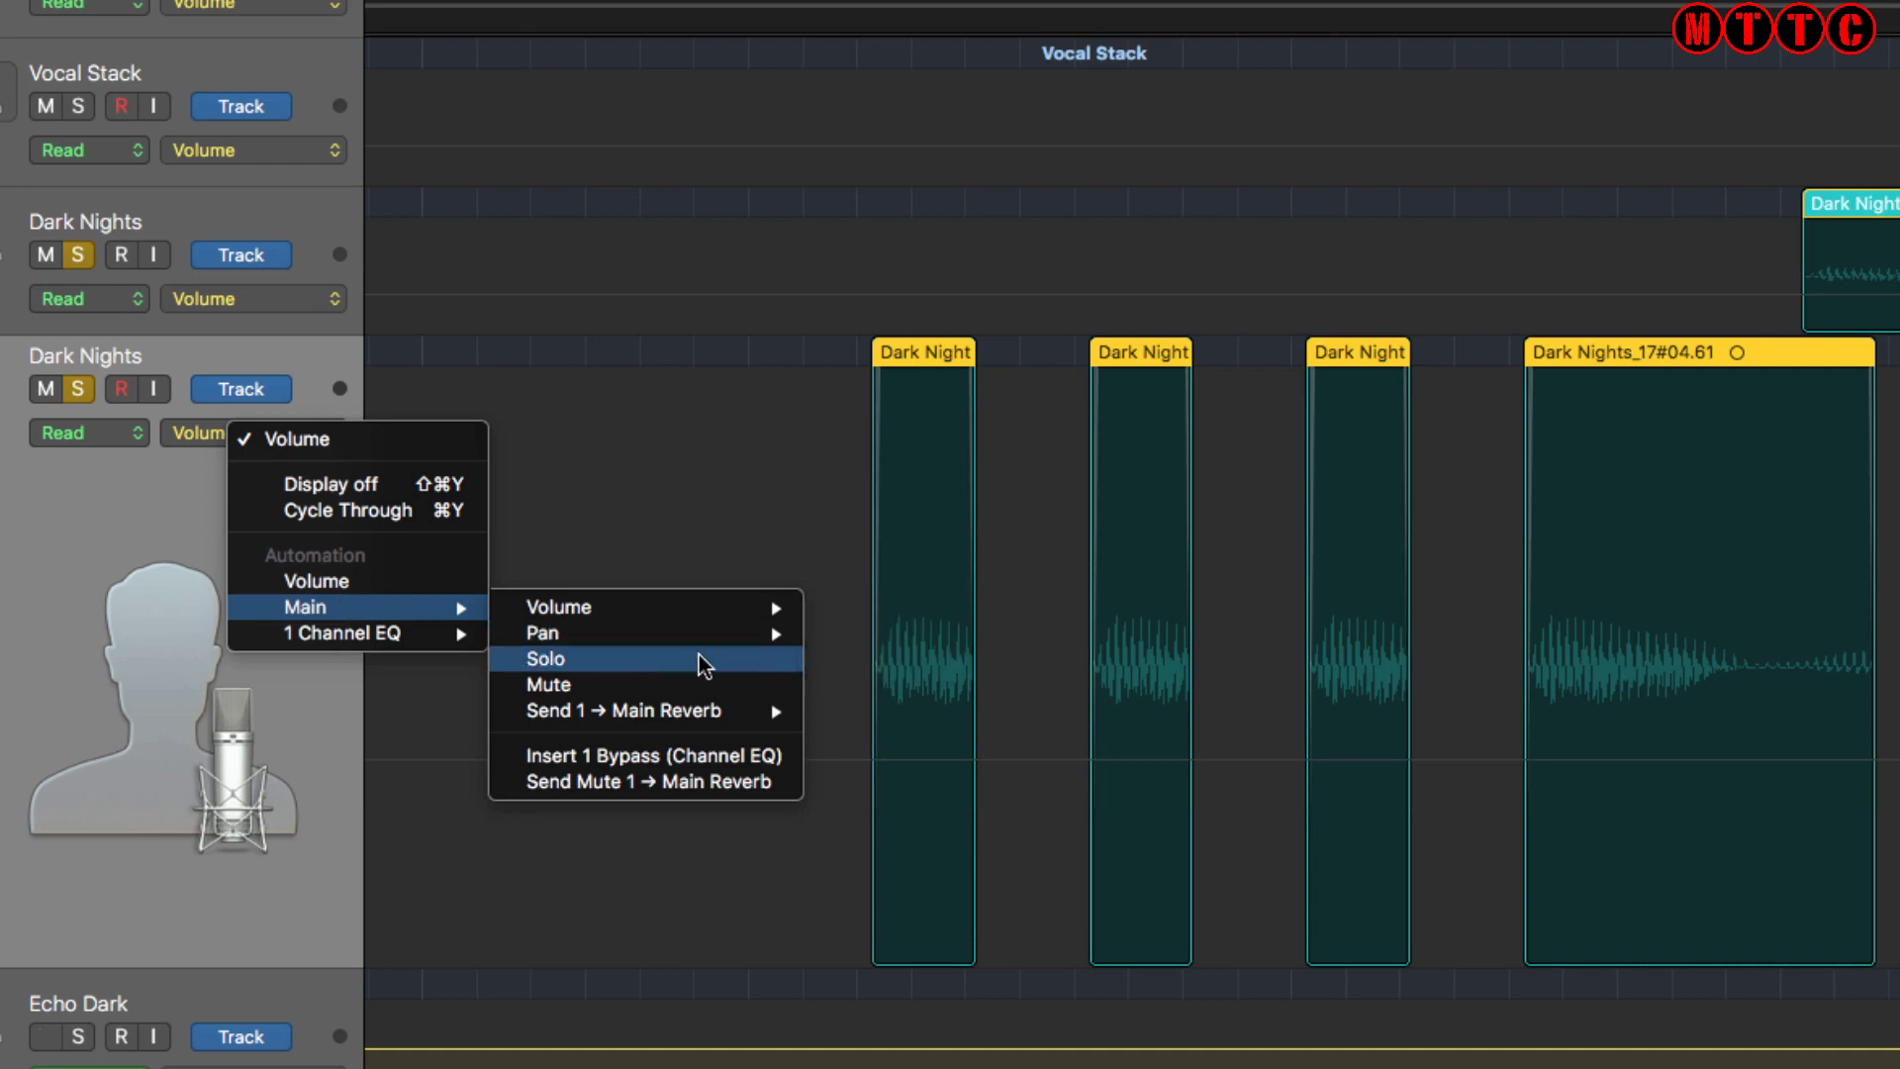
mouse_move(700, 641)
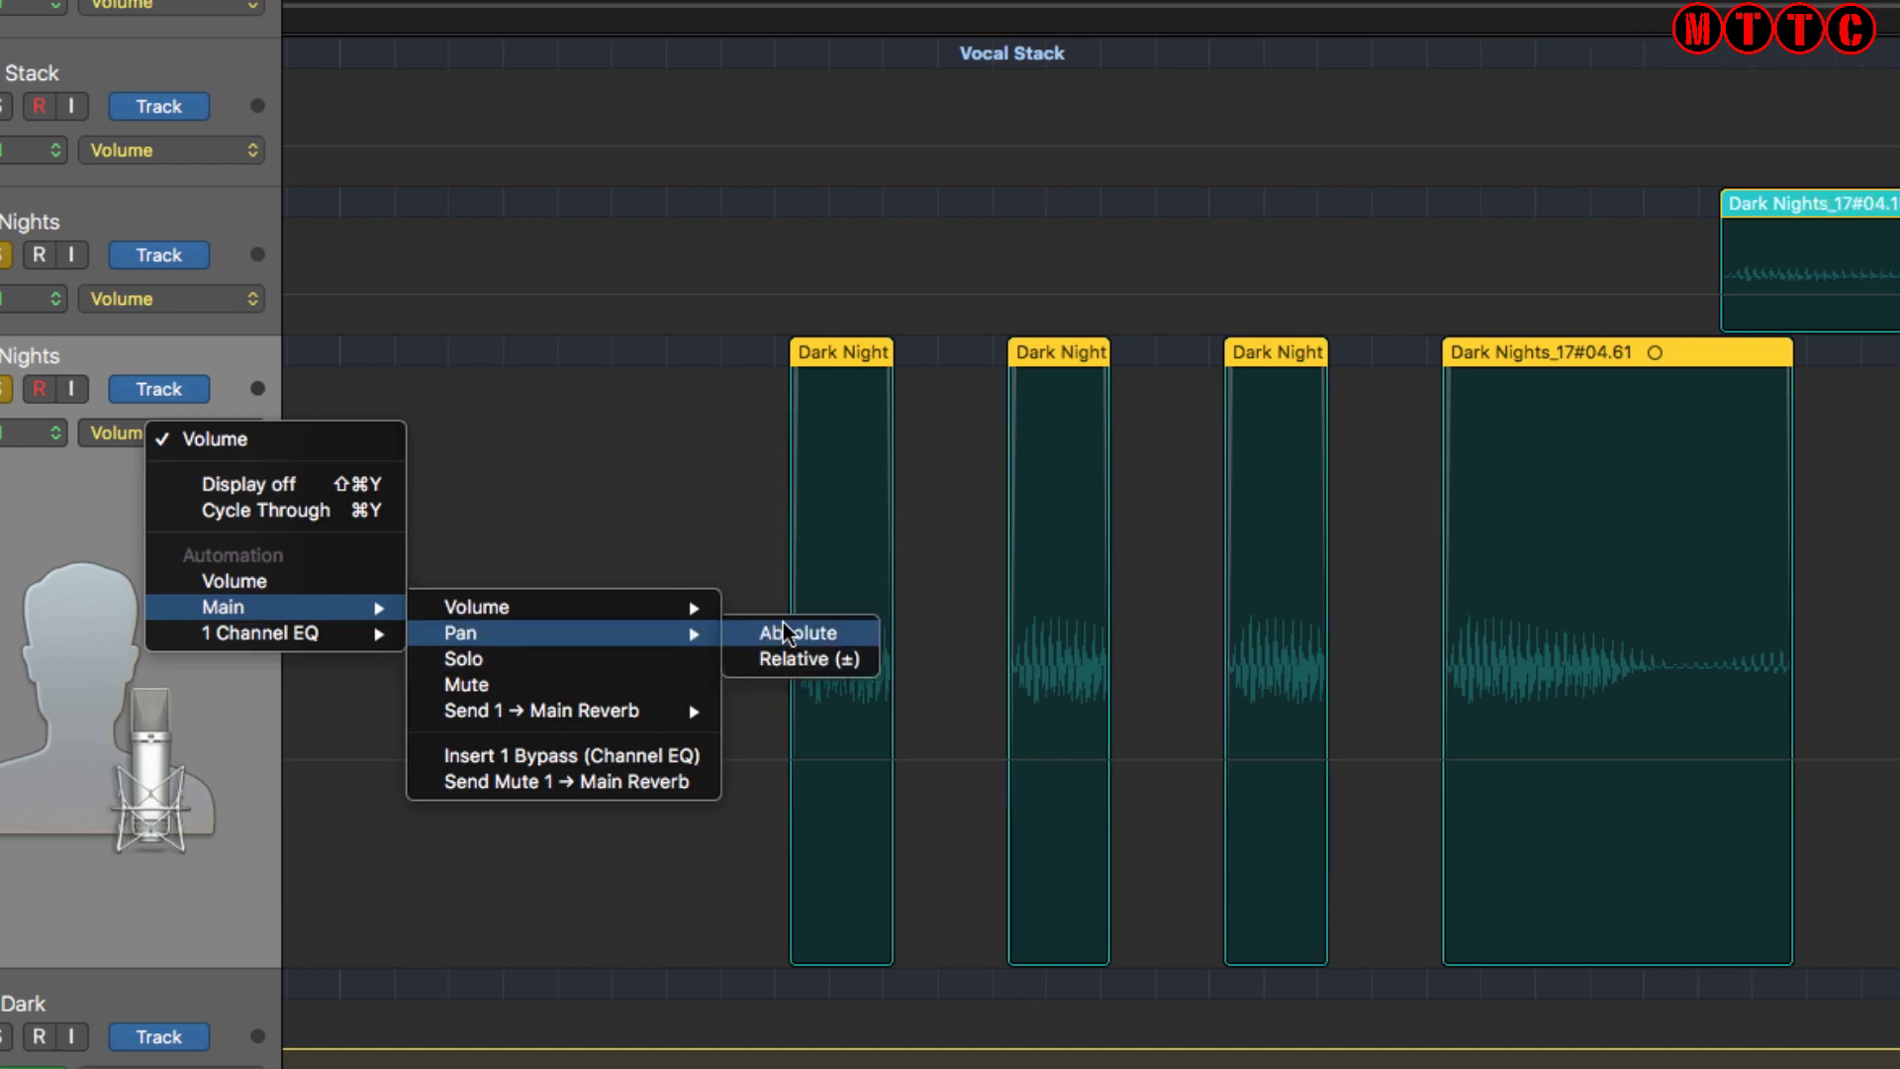
left_click(783, 633)
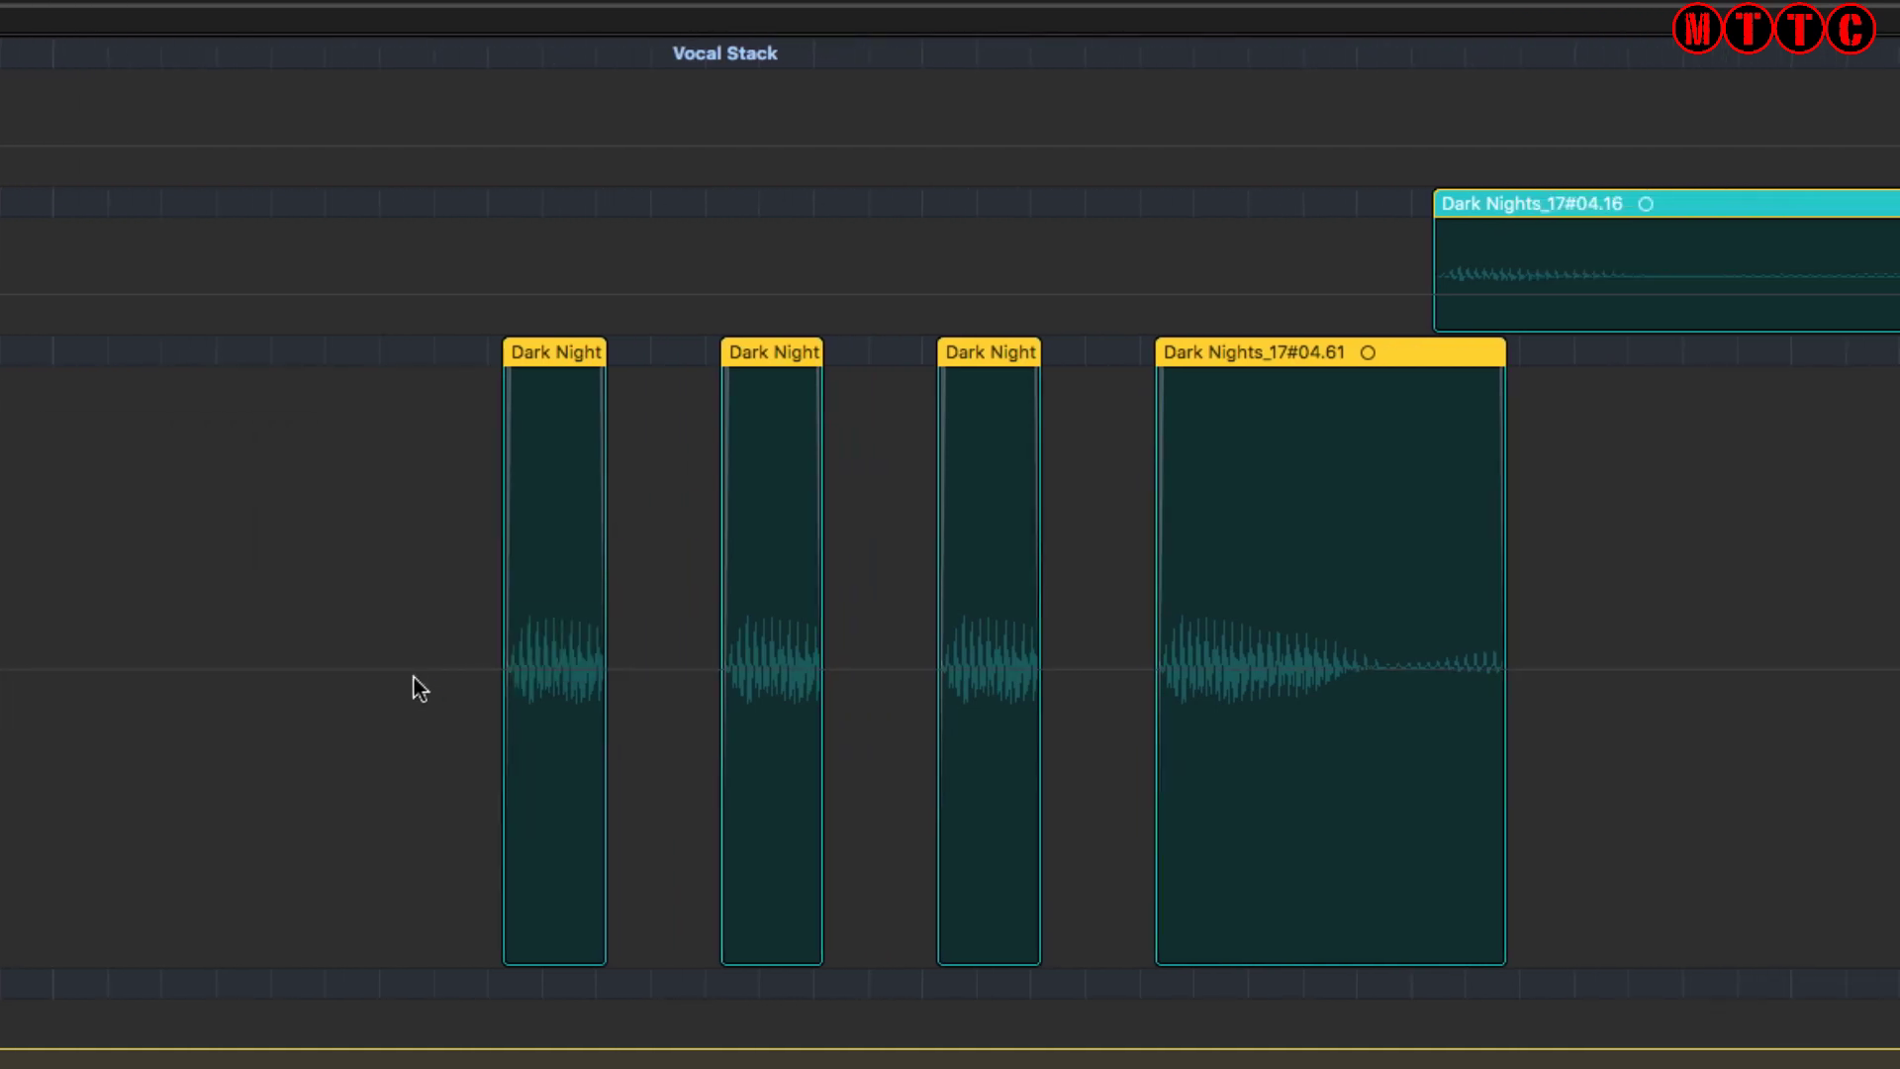
Add pan automation points around the first Dark Nights chop and after the fourth, and set the first chop's pan to -64
left_click(424, 670)
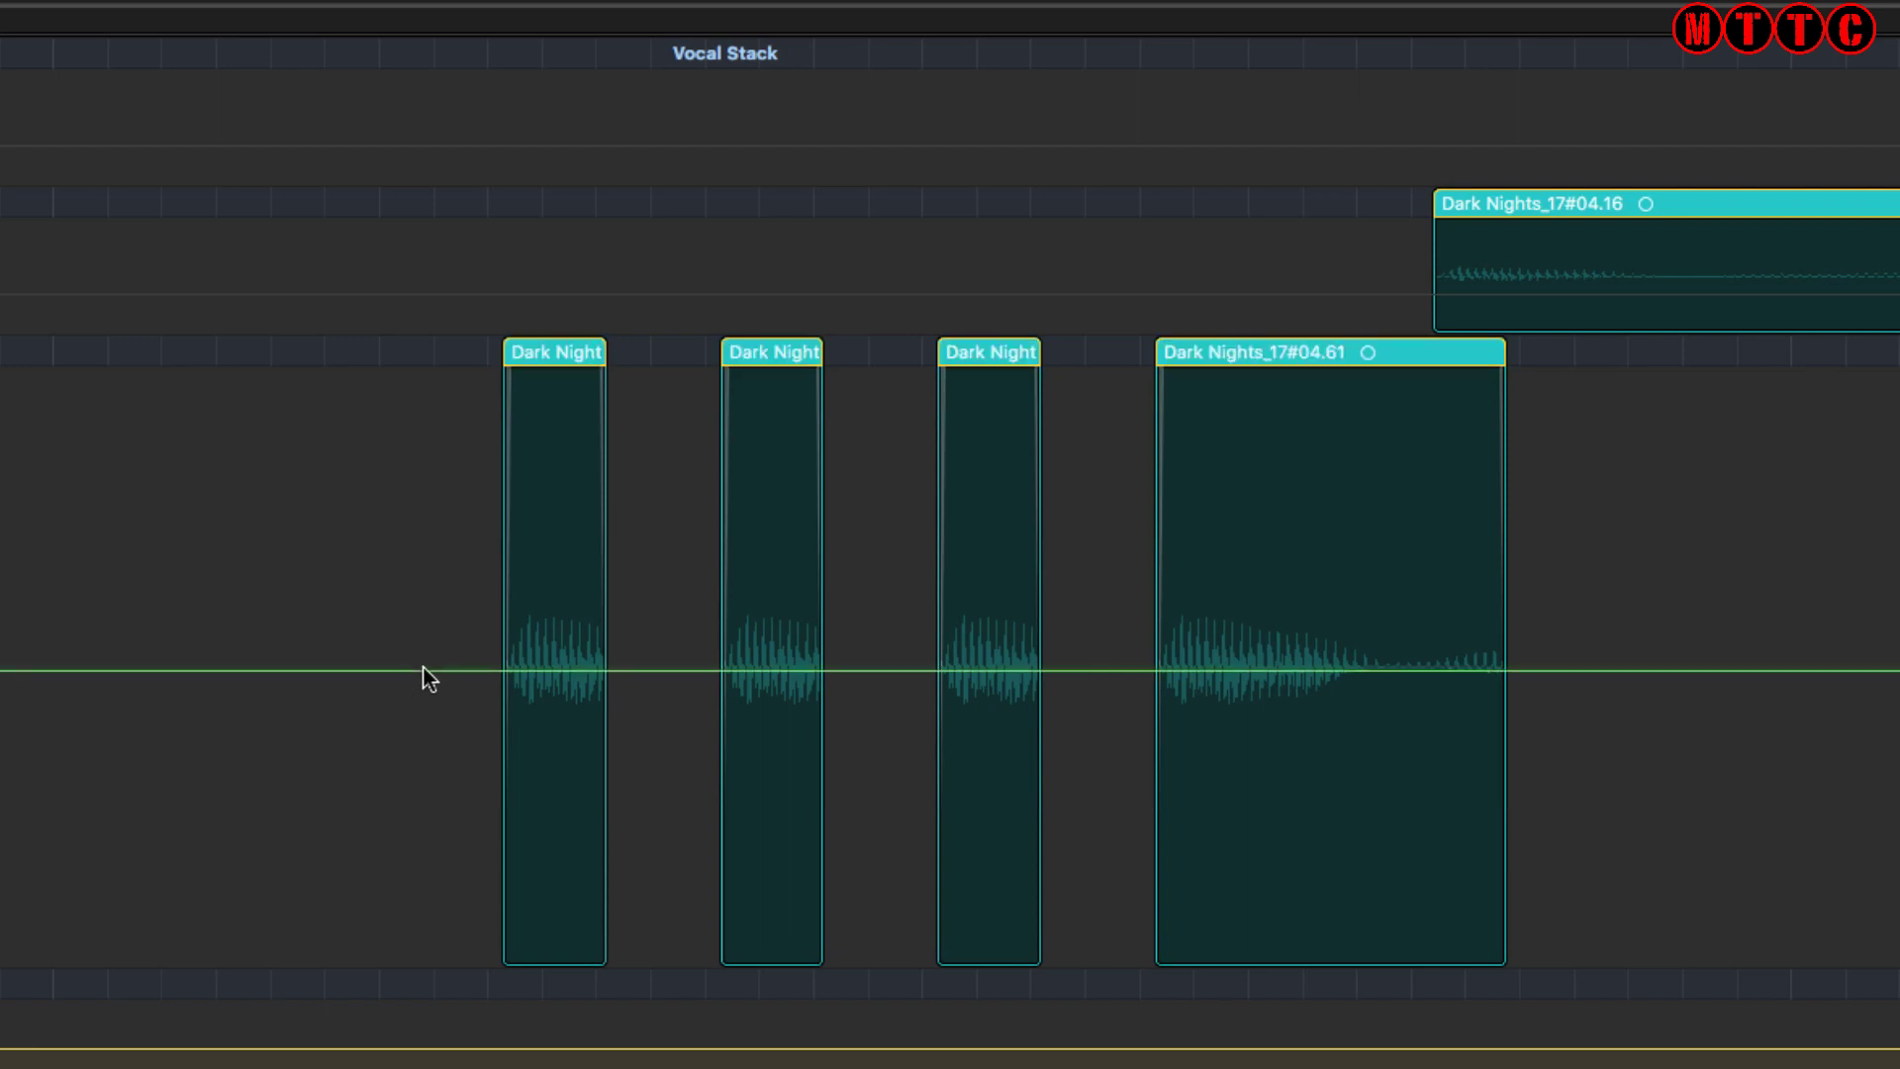
left_click(424, 671)
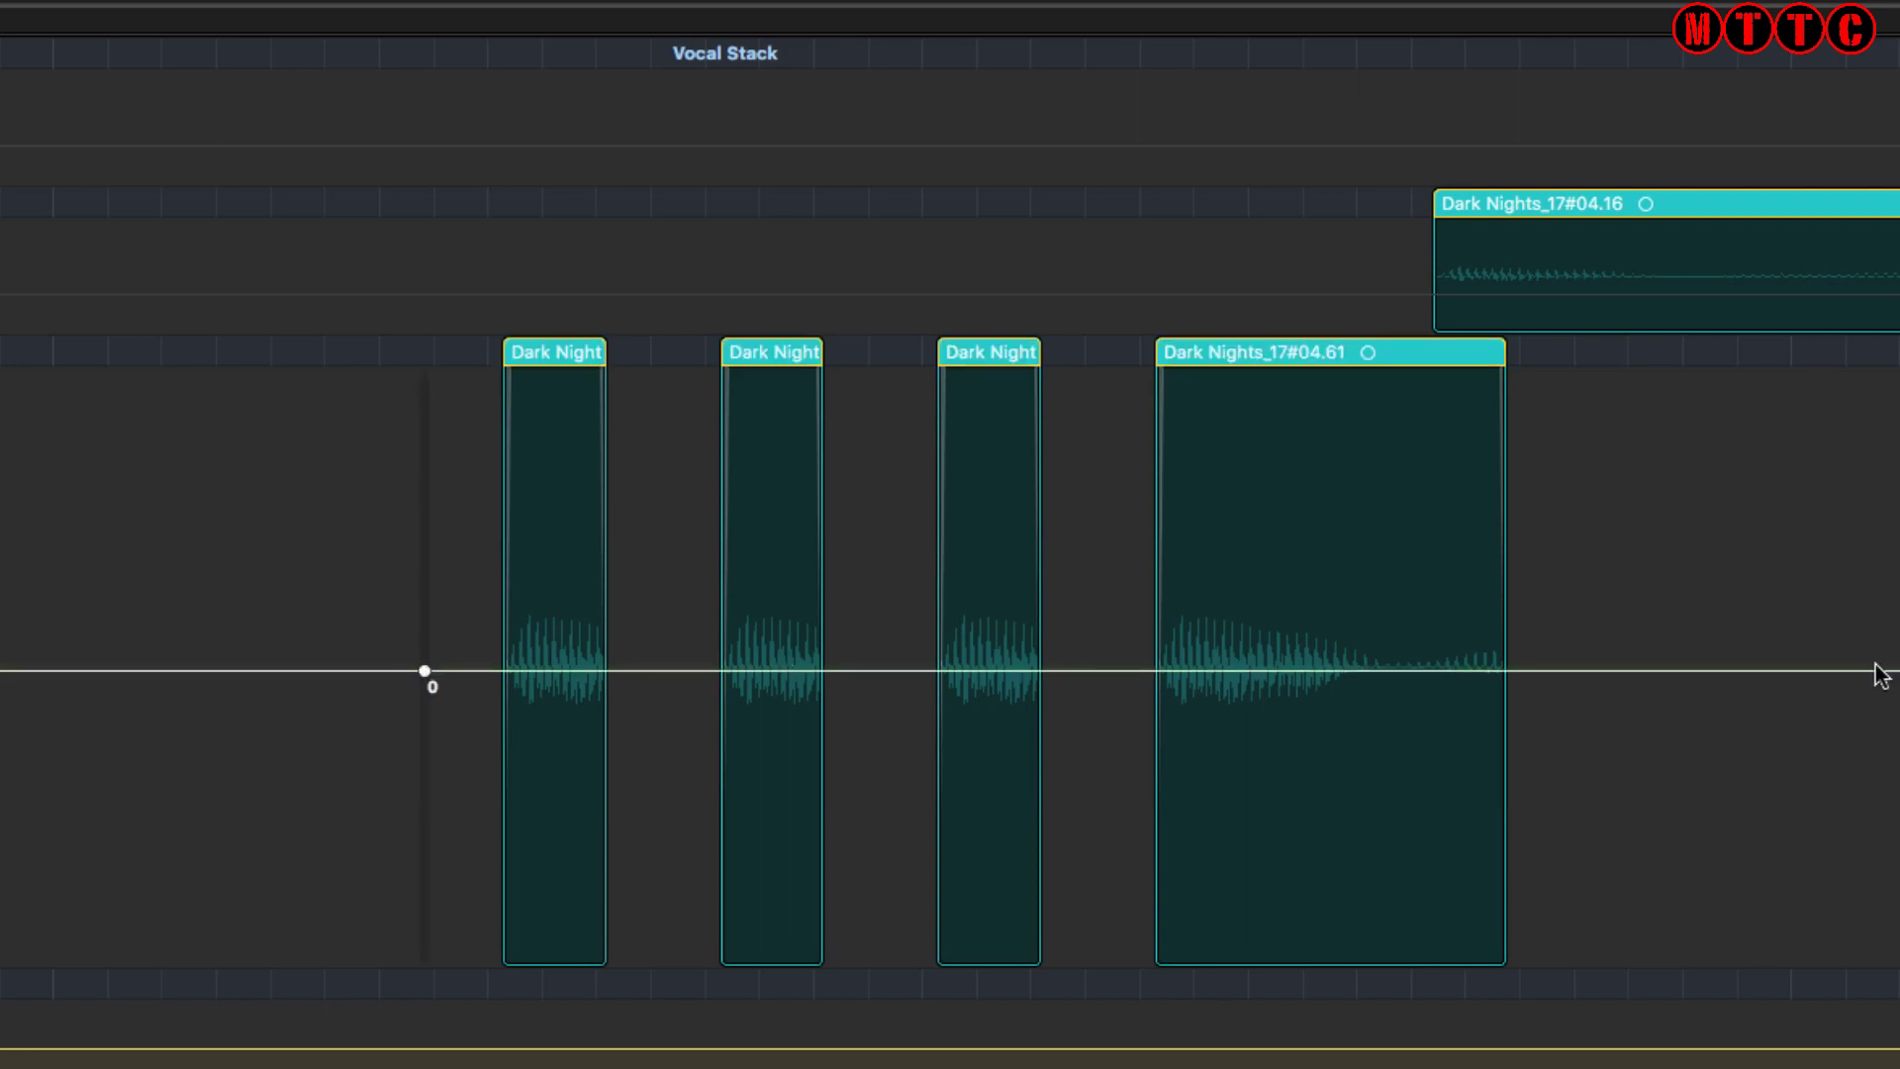
left_click(1588, 671)
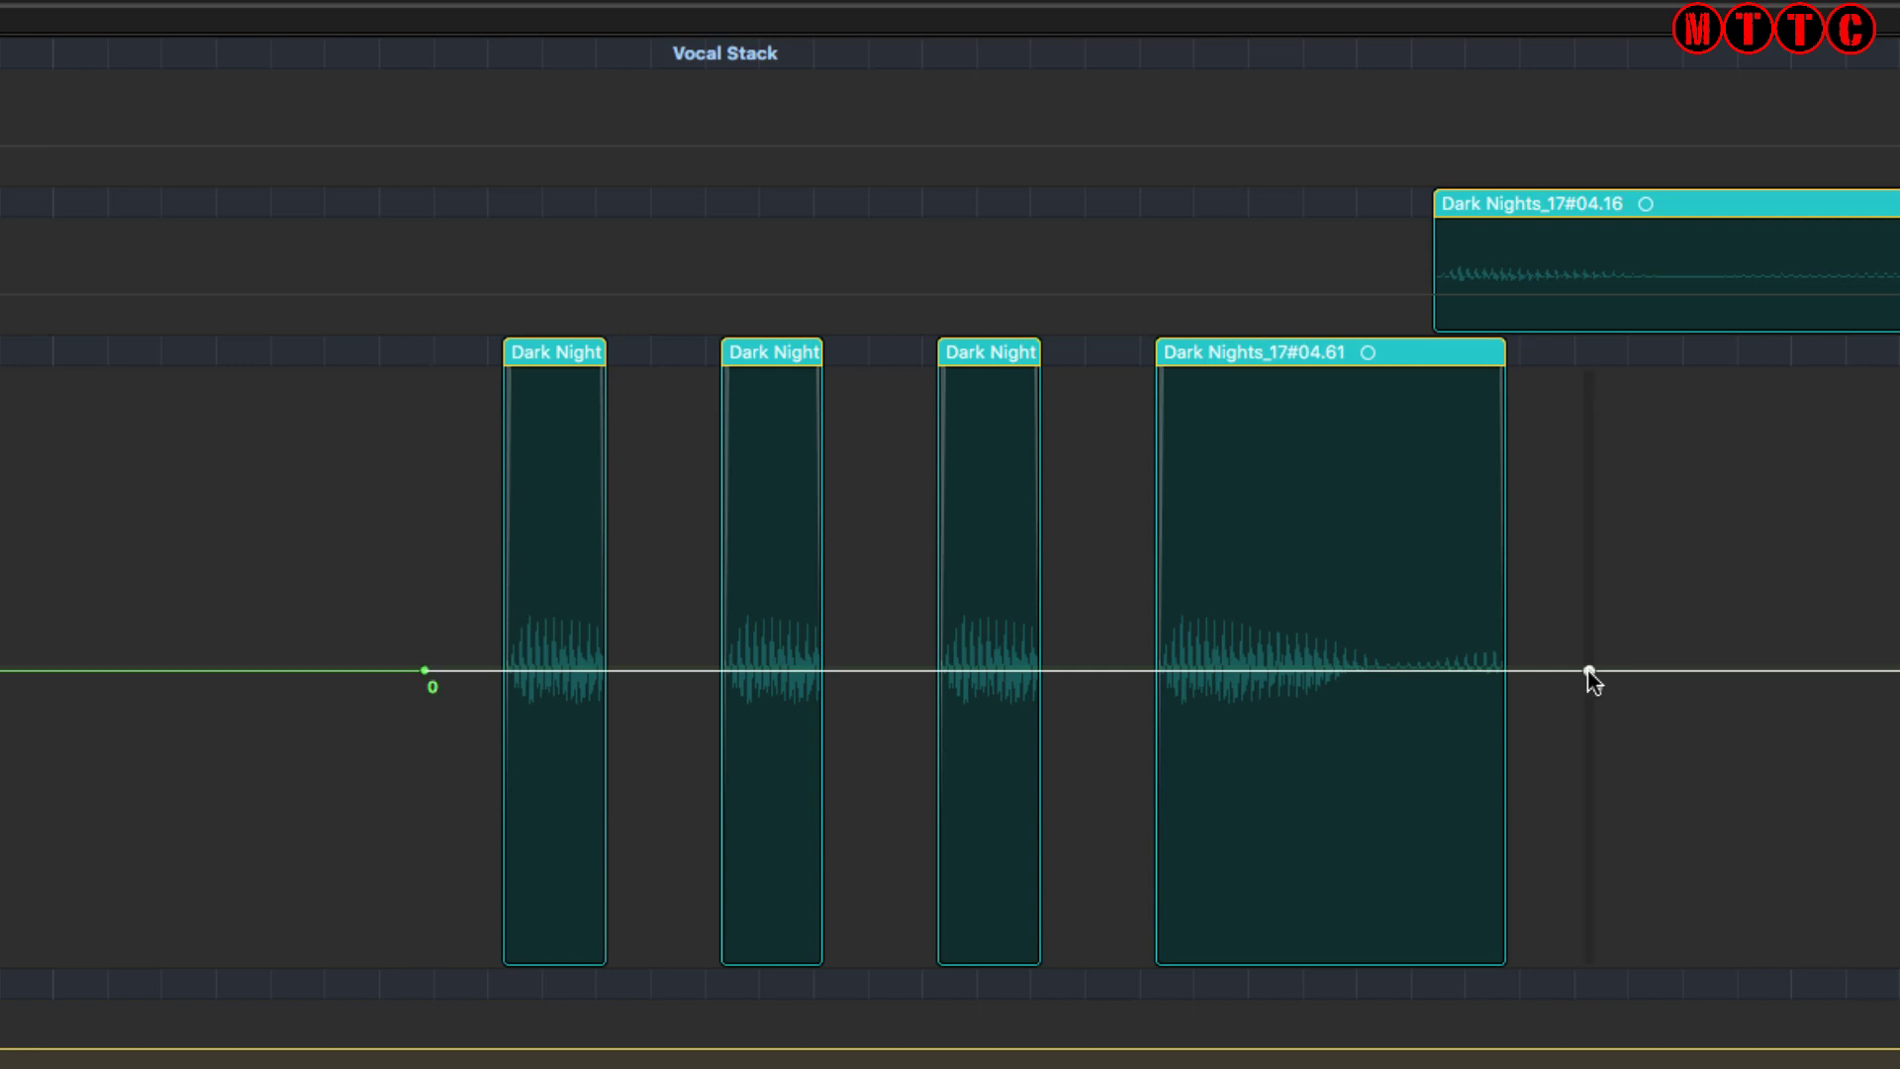
left_click(466, 671)
left_click(683, 671)
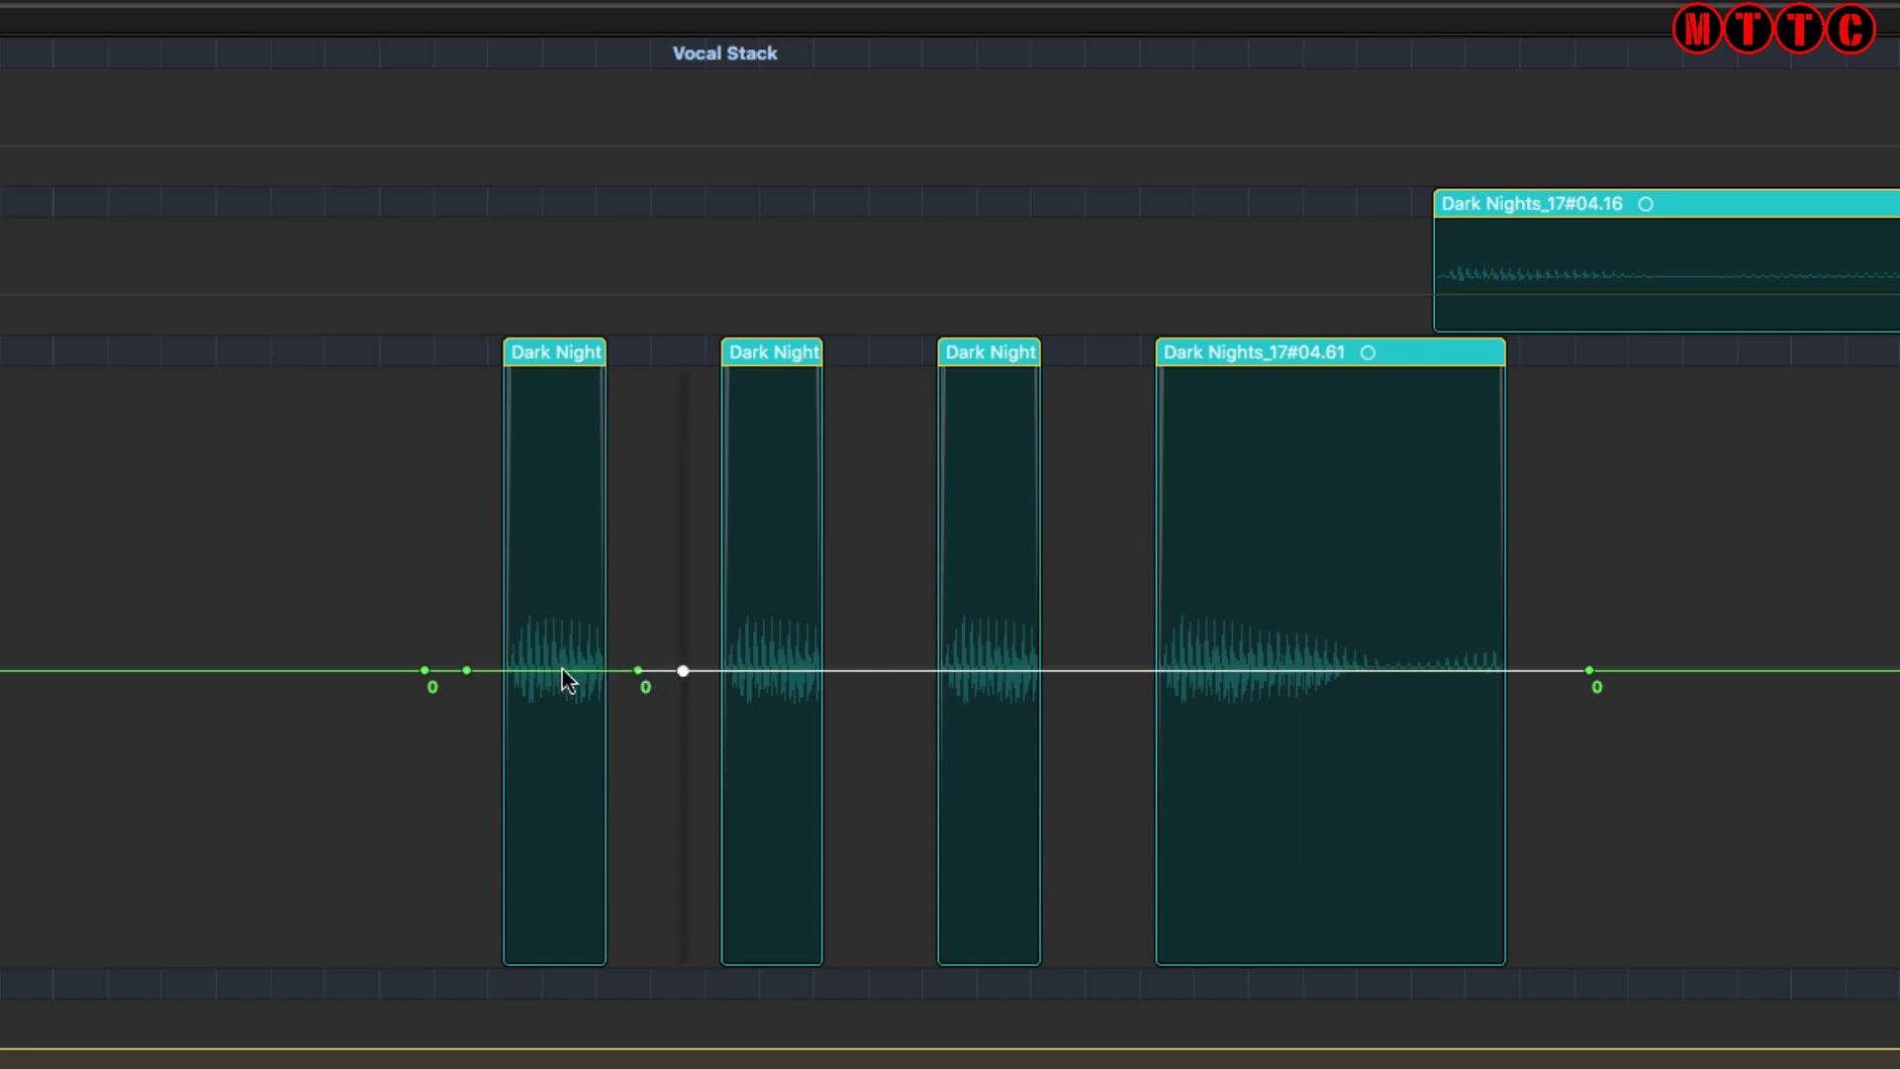
left_click_drag(562, 669, 606, 351)
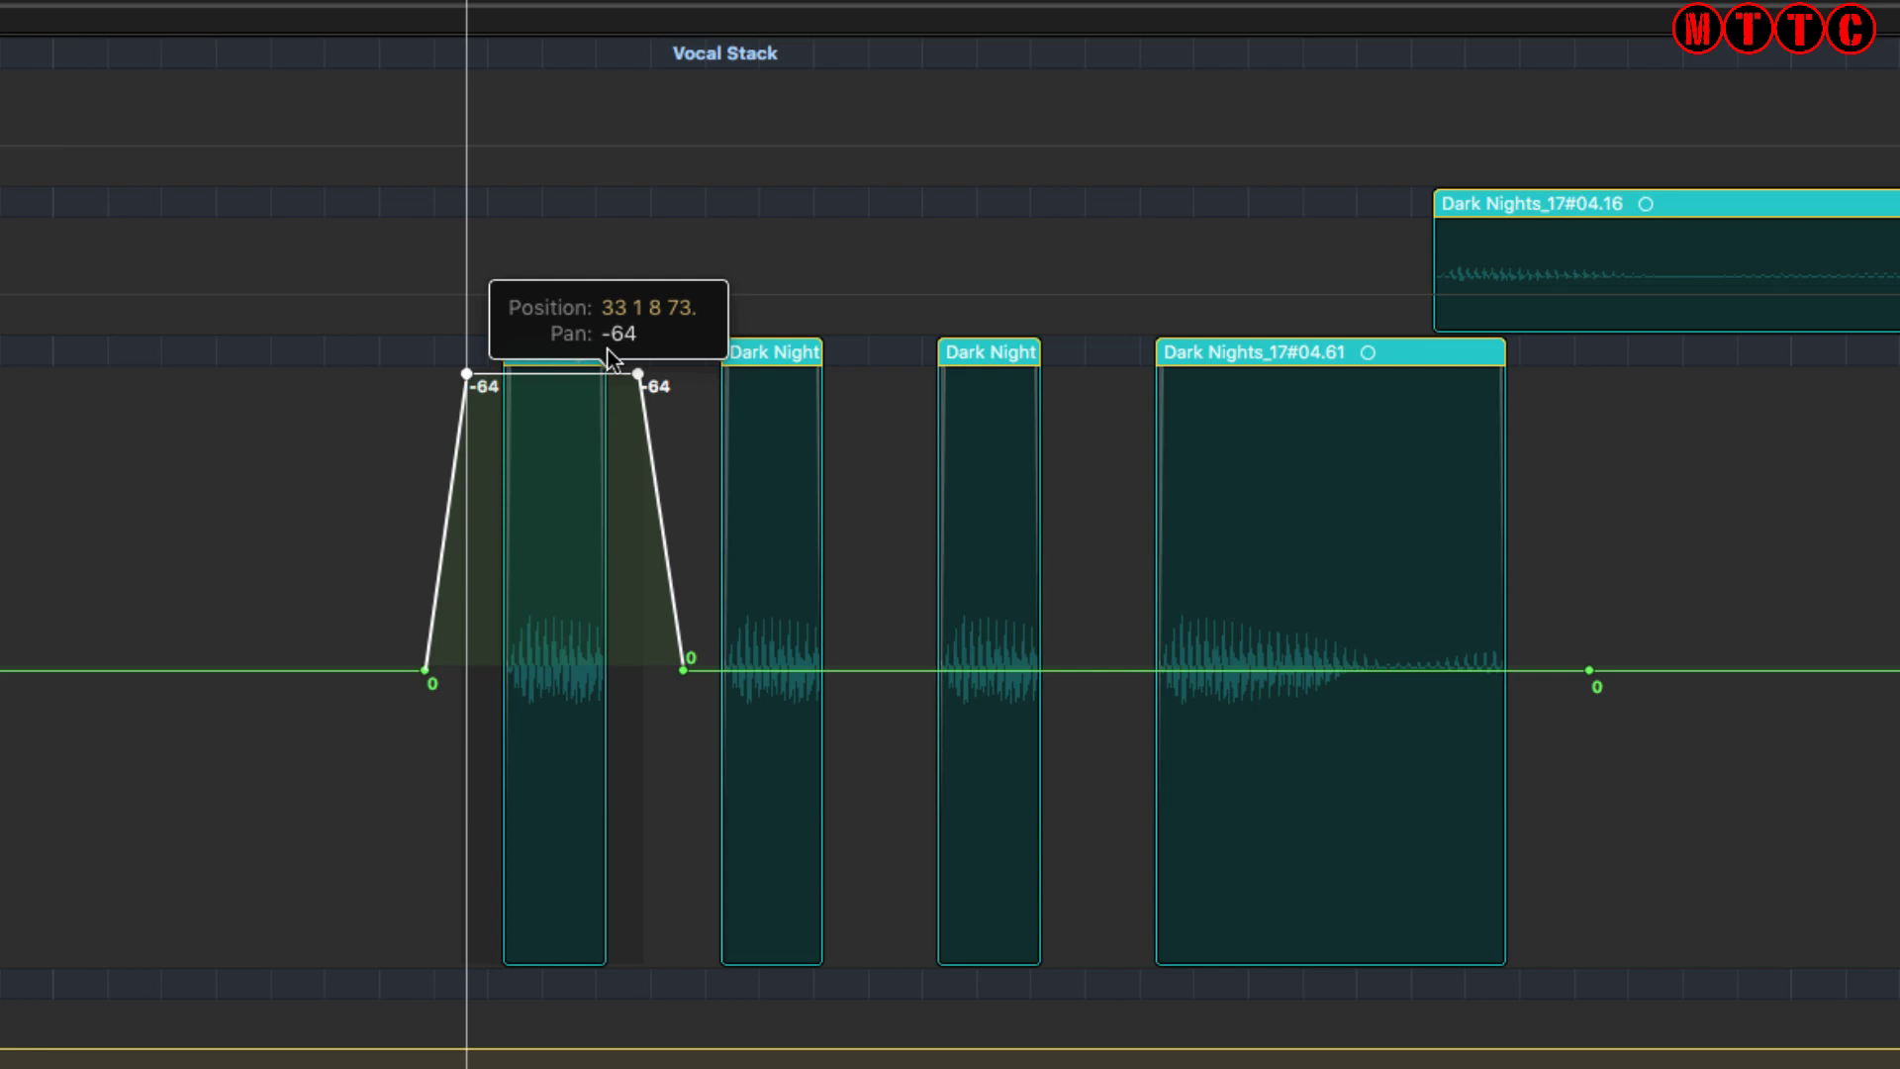
left_click_drag(607, 349, 608, 352)
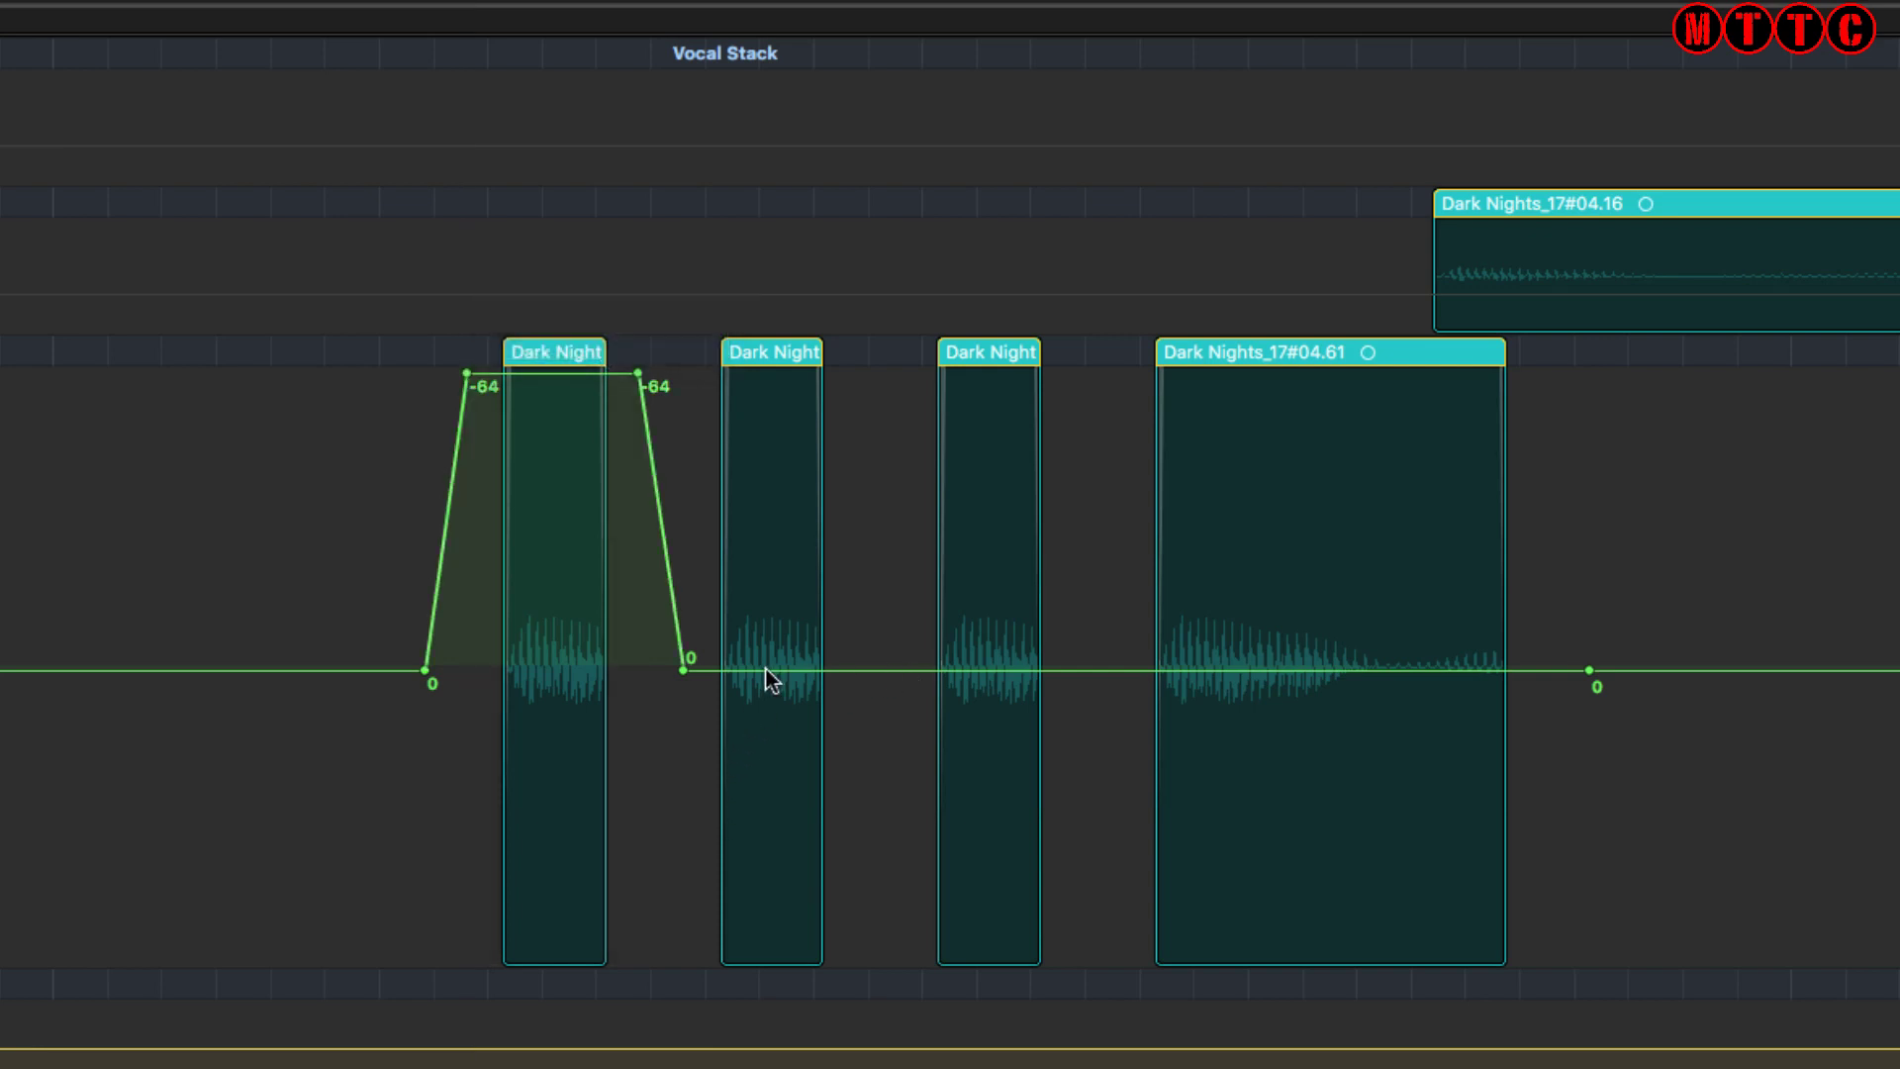
Add pan automation points after the second and third chops, and set their pan to +63 and -64 respectively
left_click(862, 670)
left_click(900, 670)
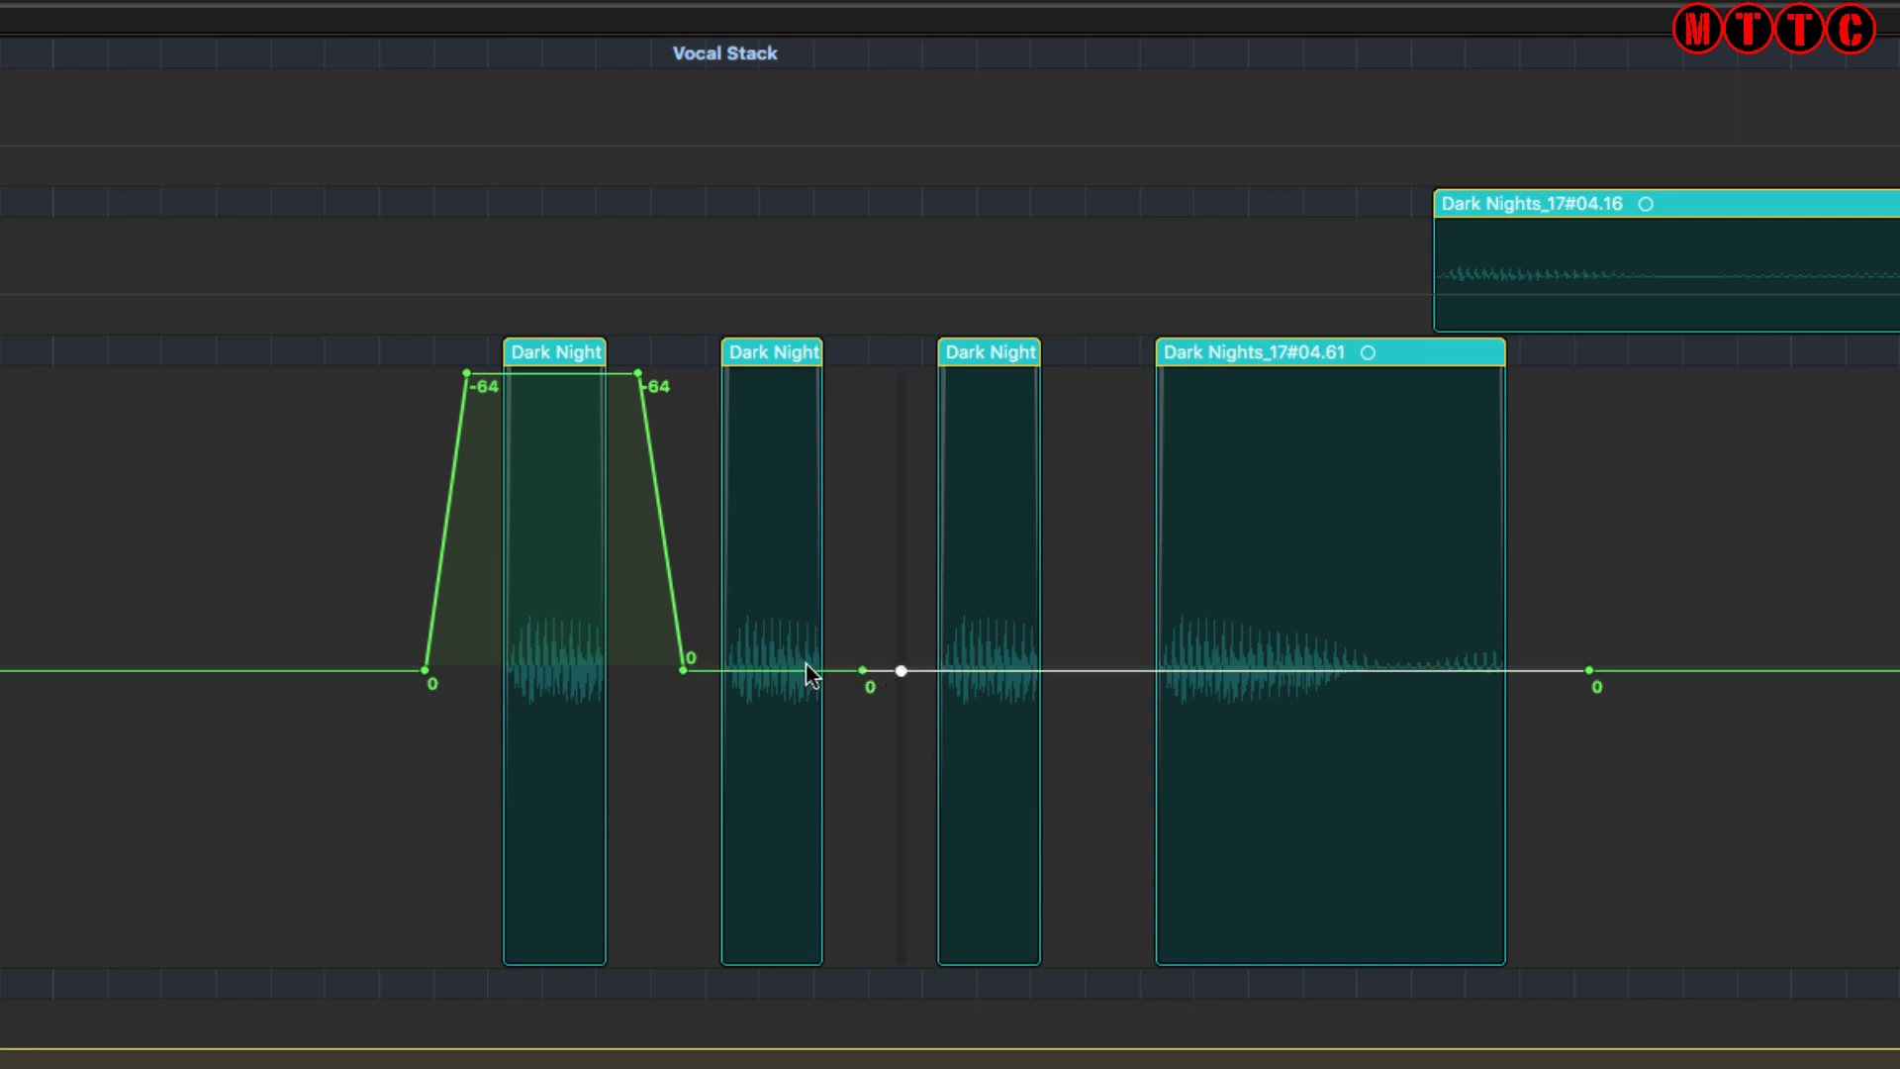
left_click_drag(791, 670, 783, 1044)
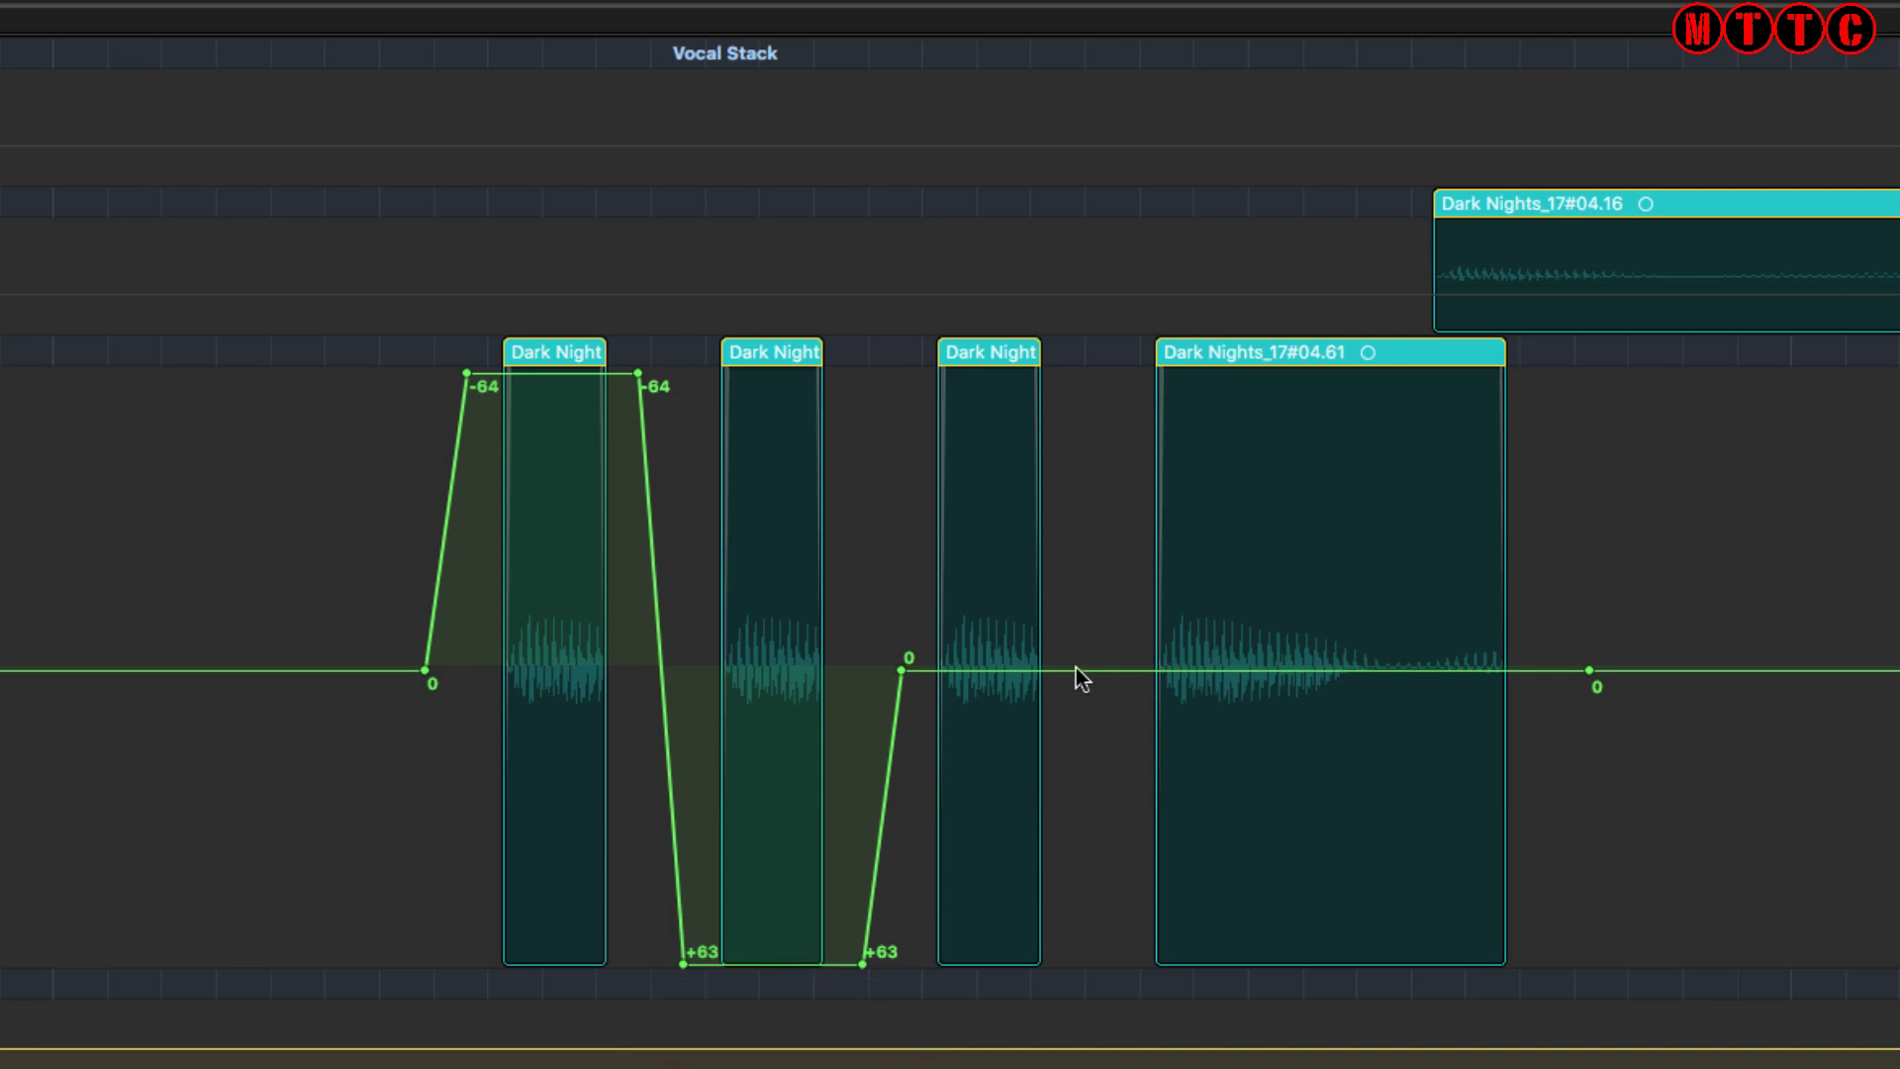
left_click(1075, 671)
left_click(1112, 671)
left_click_drag(1011, 678, 1037, 311)
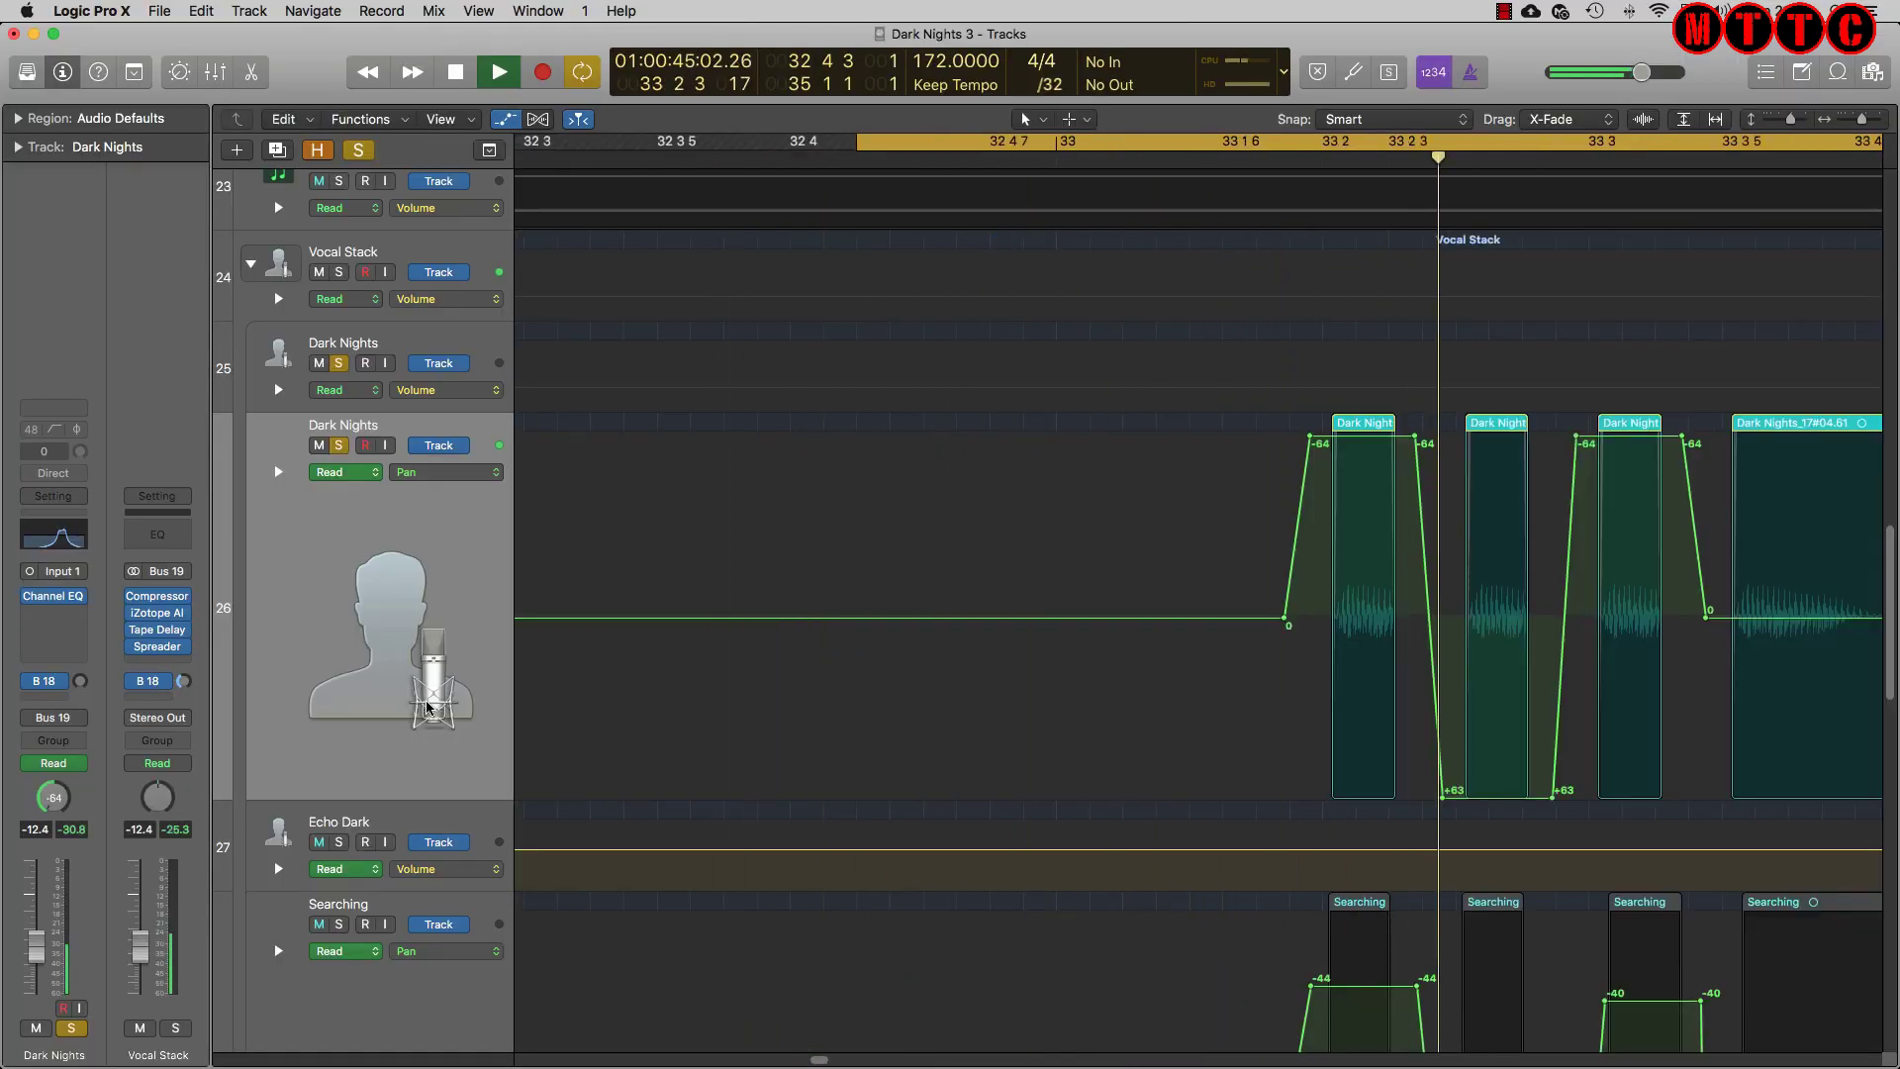
Play the panned Dark Nights chops twice, then hide the automation
key("space")
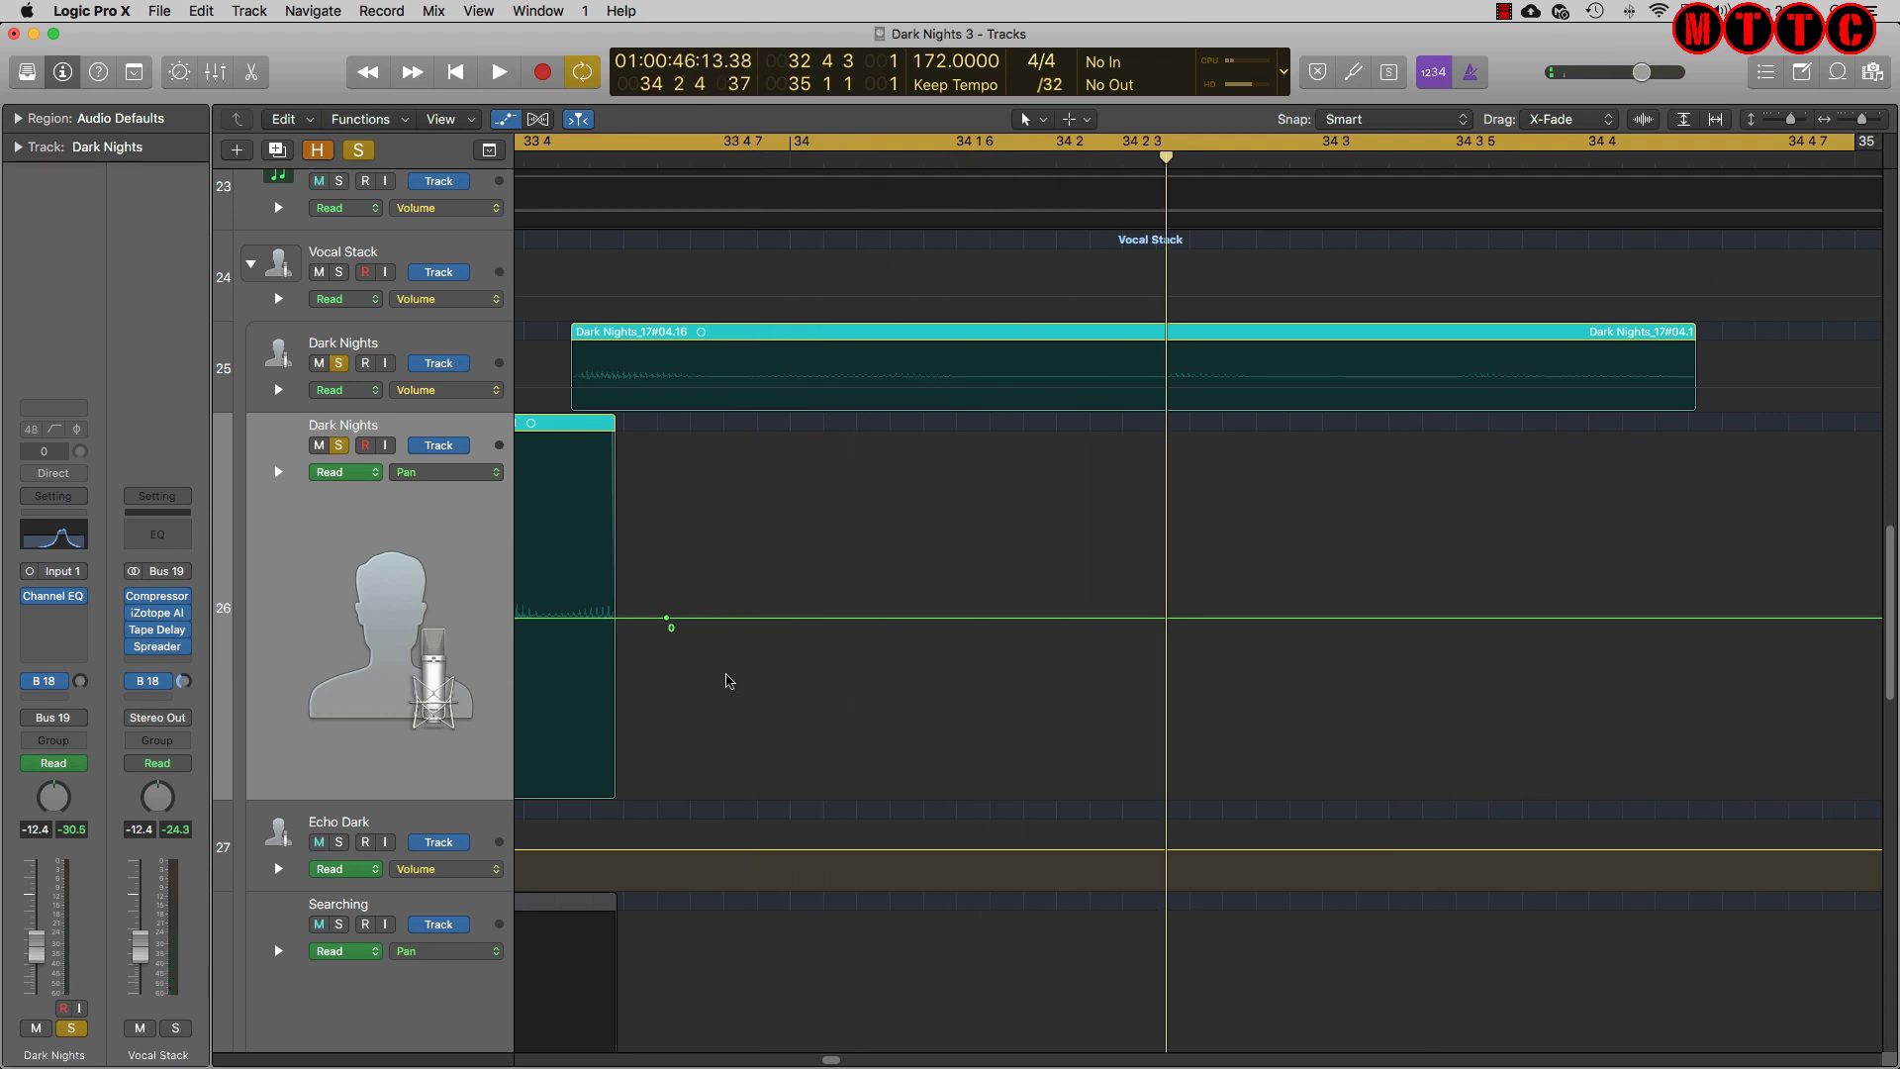
key("space")
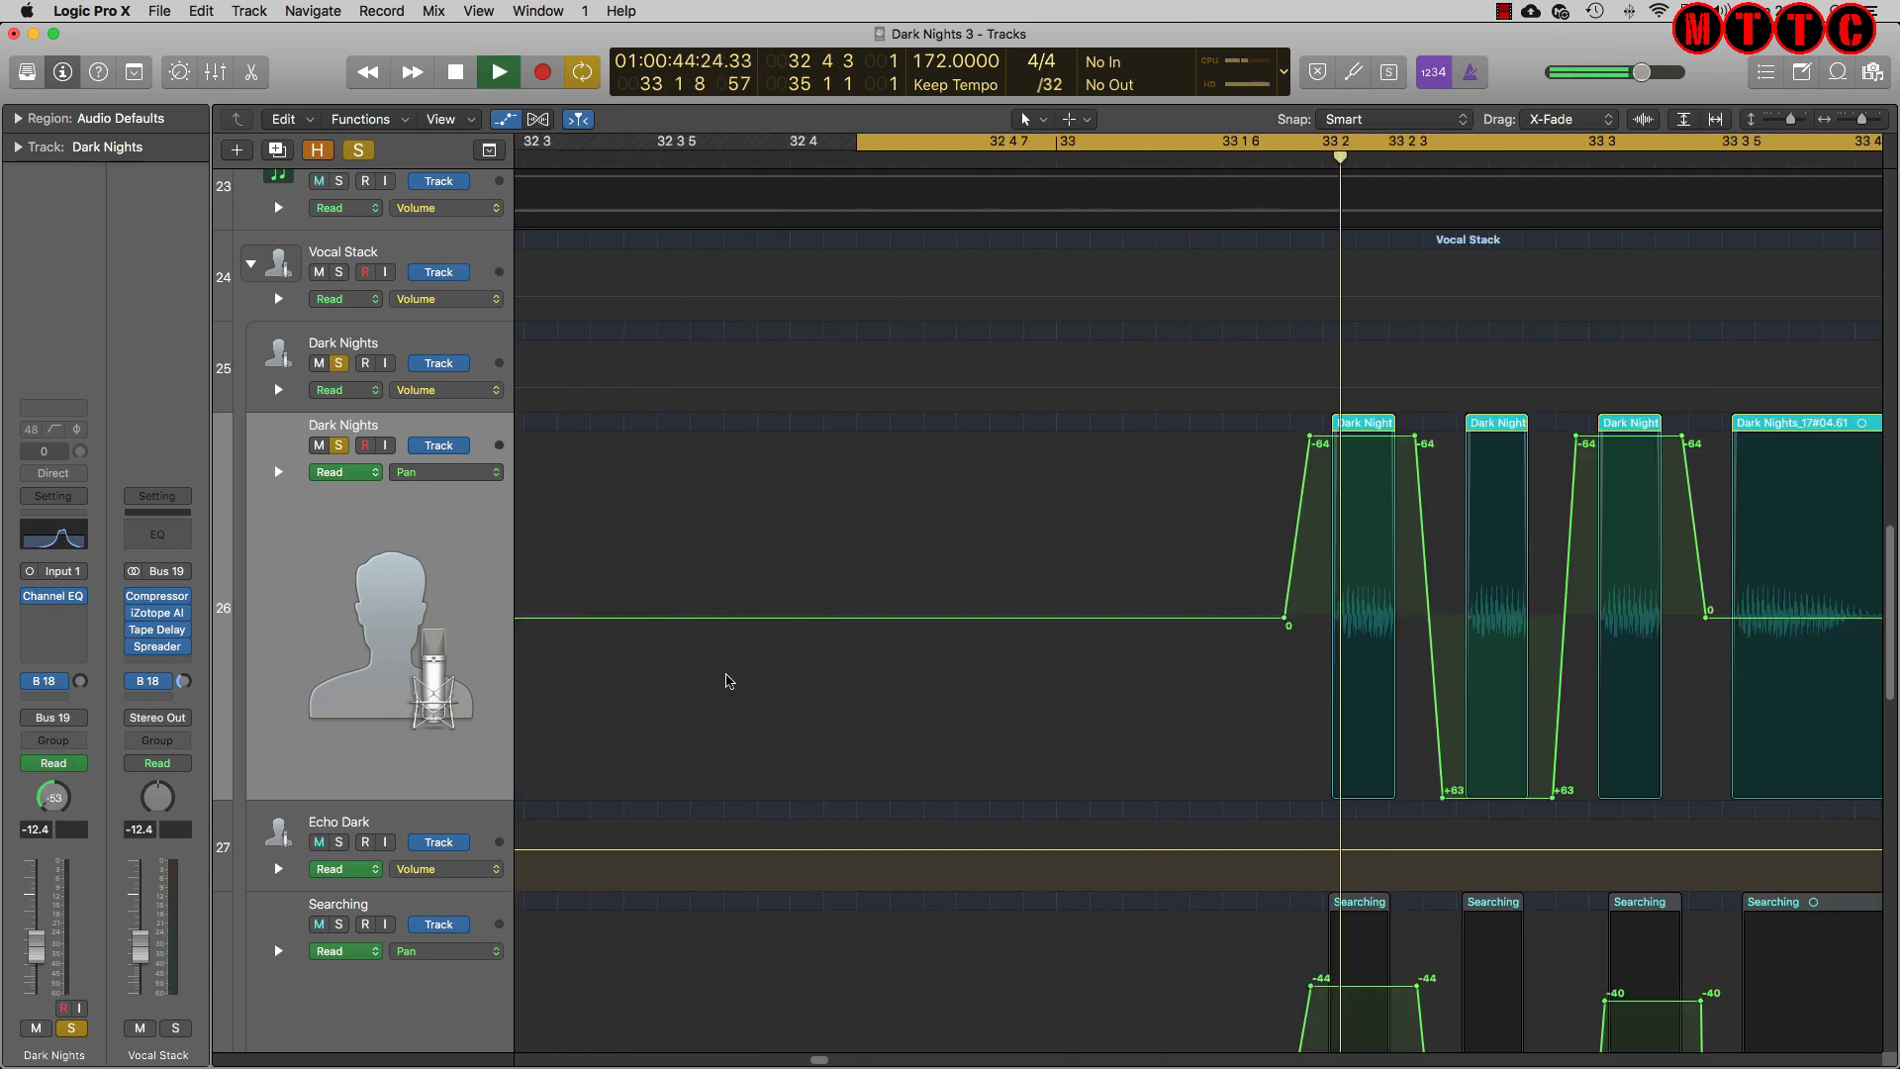
key("space")
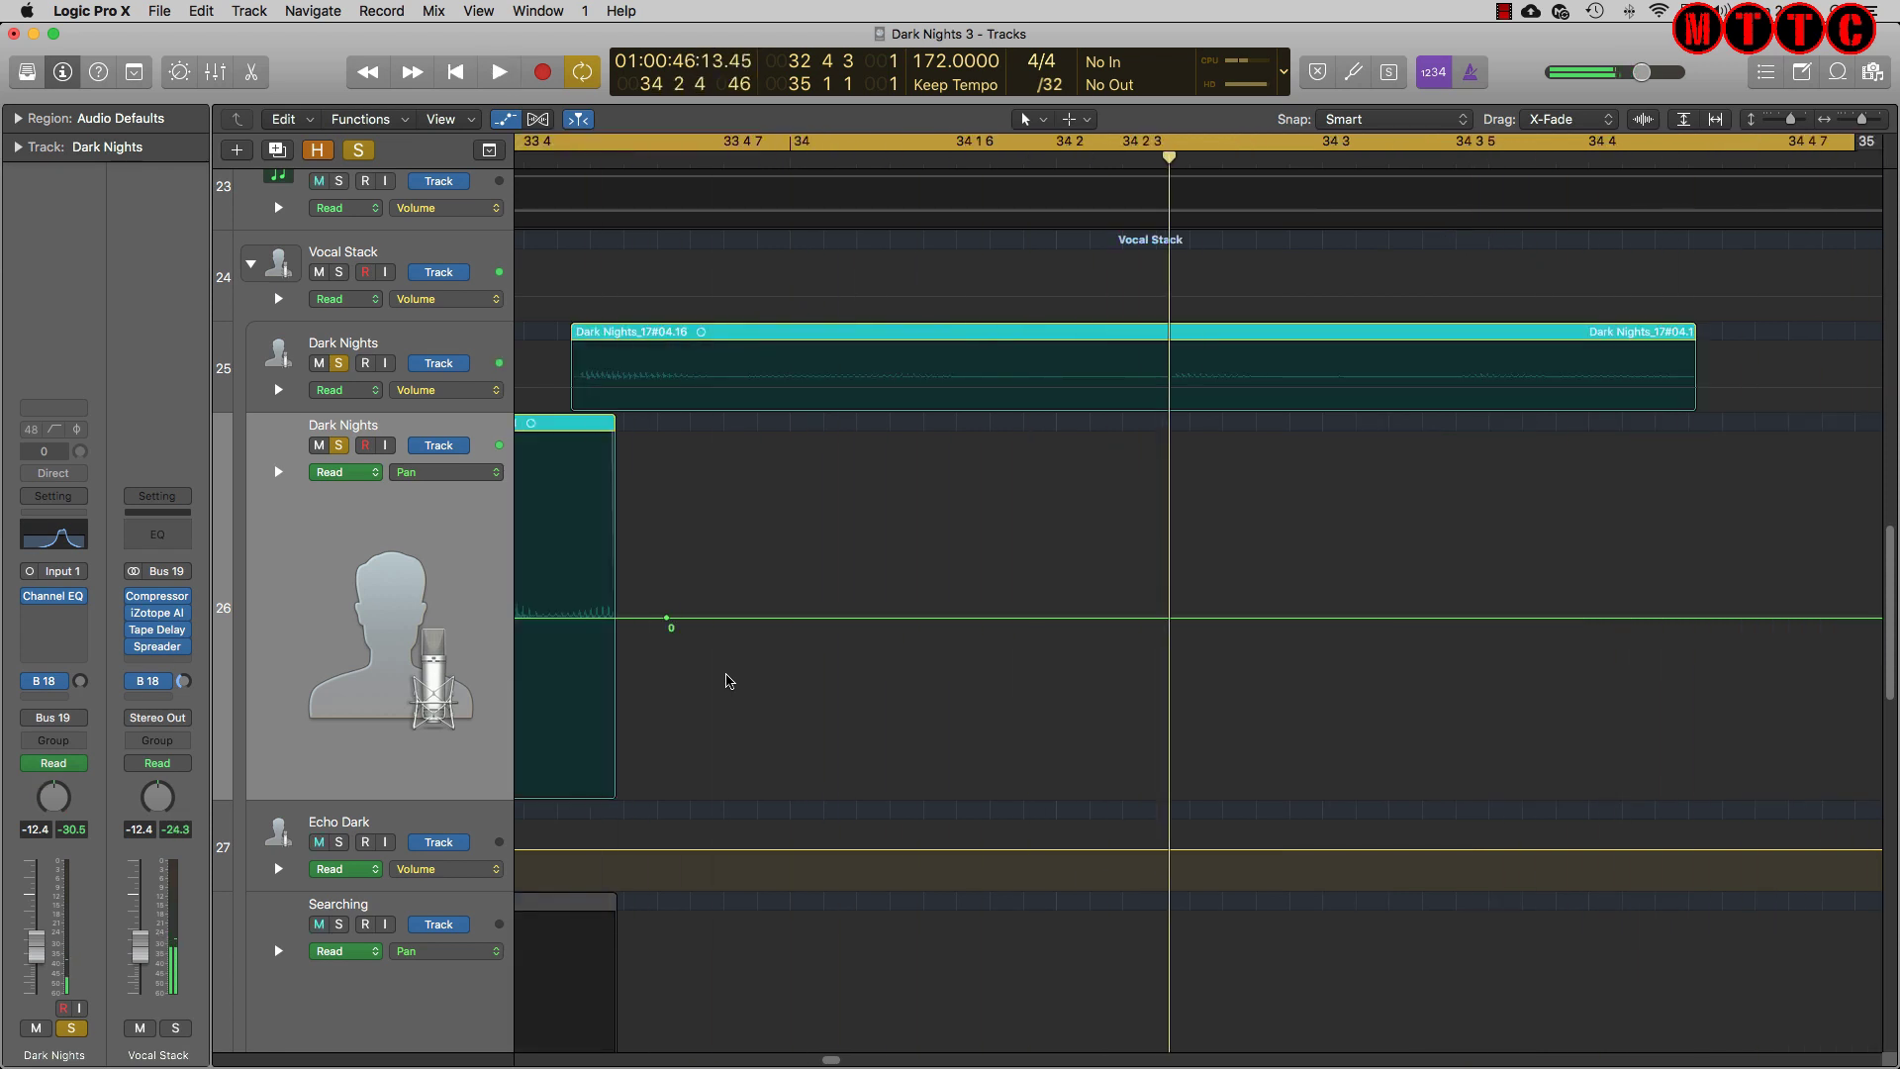
key("a")
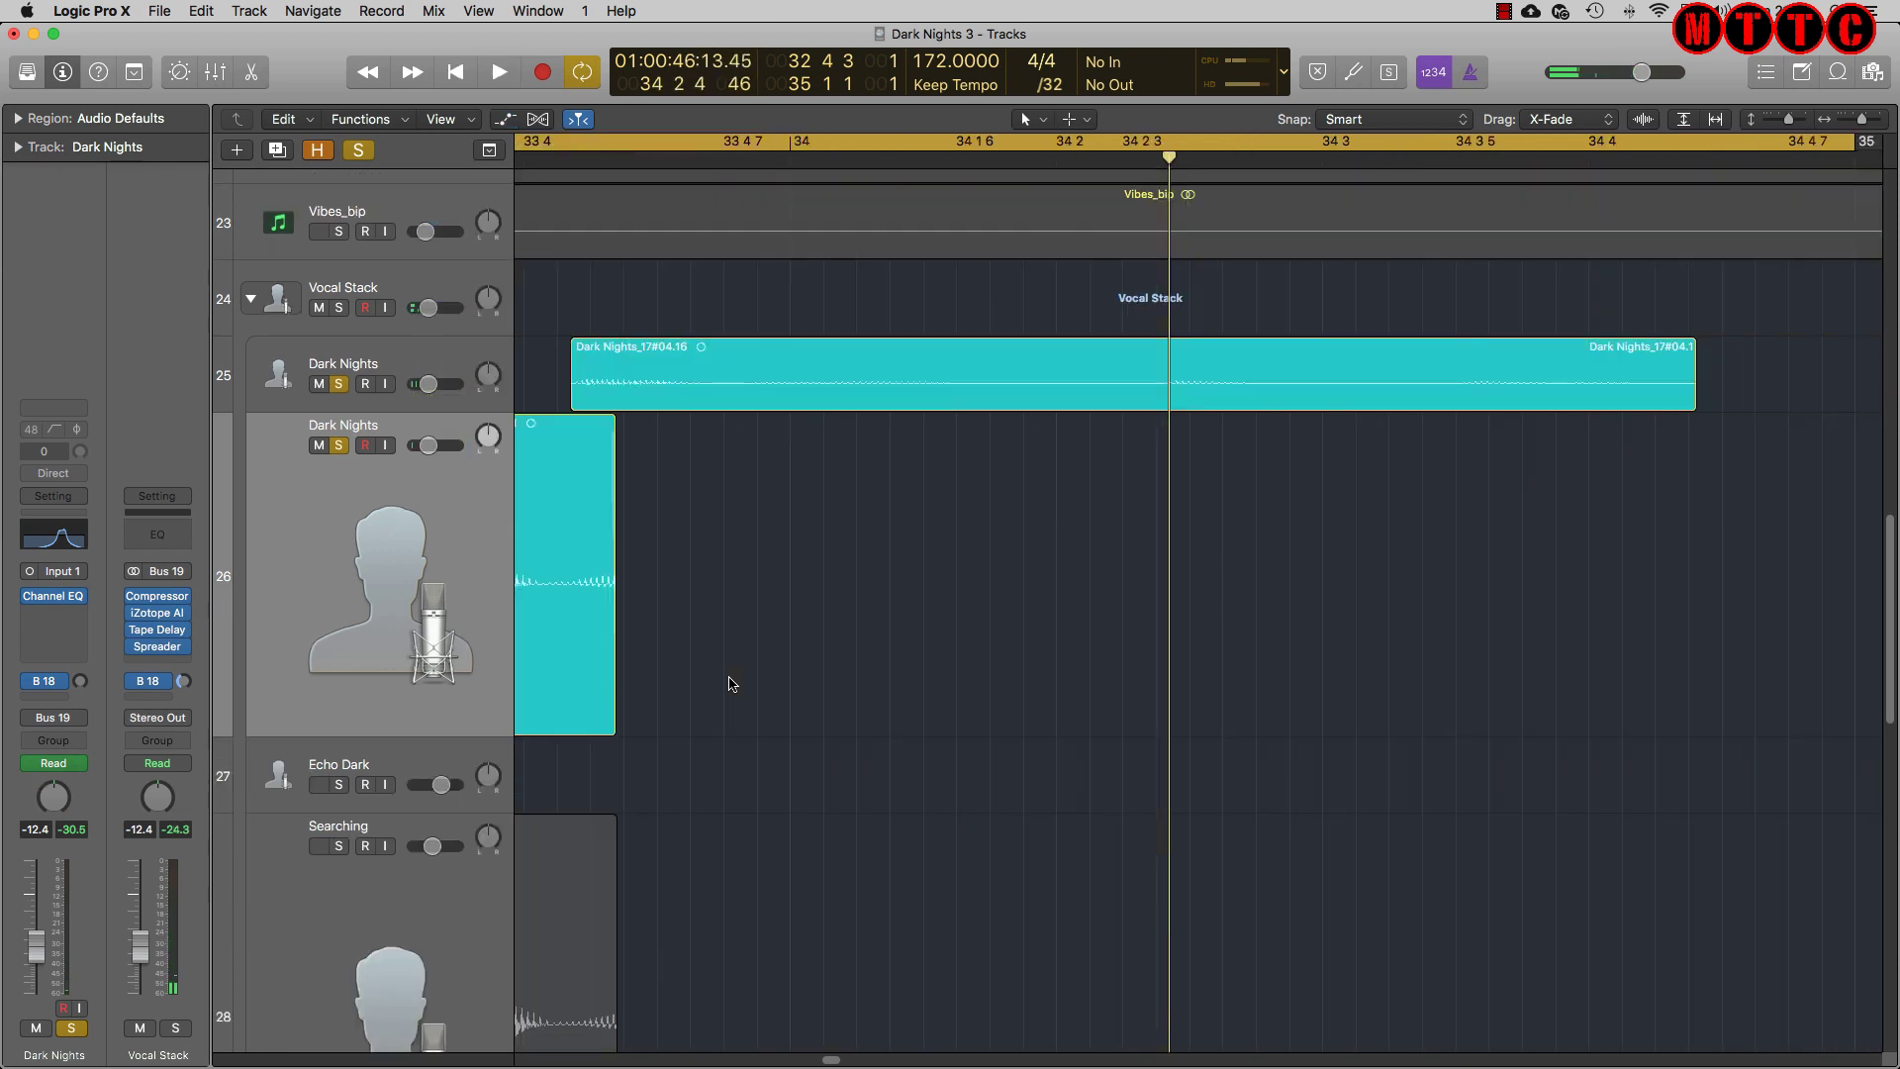
scroll(916, 465, "left", 5)
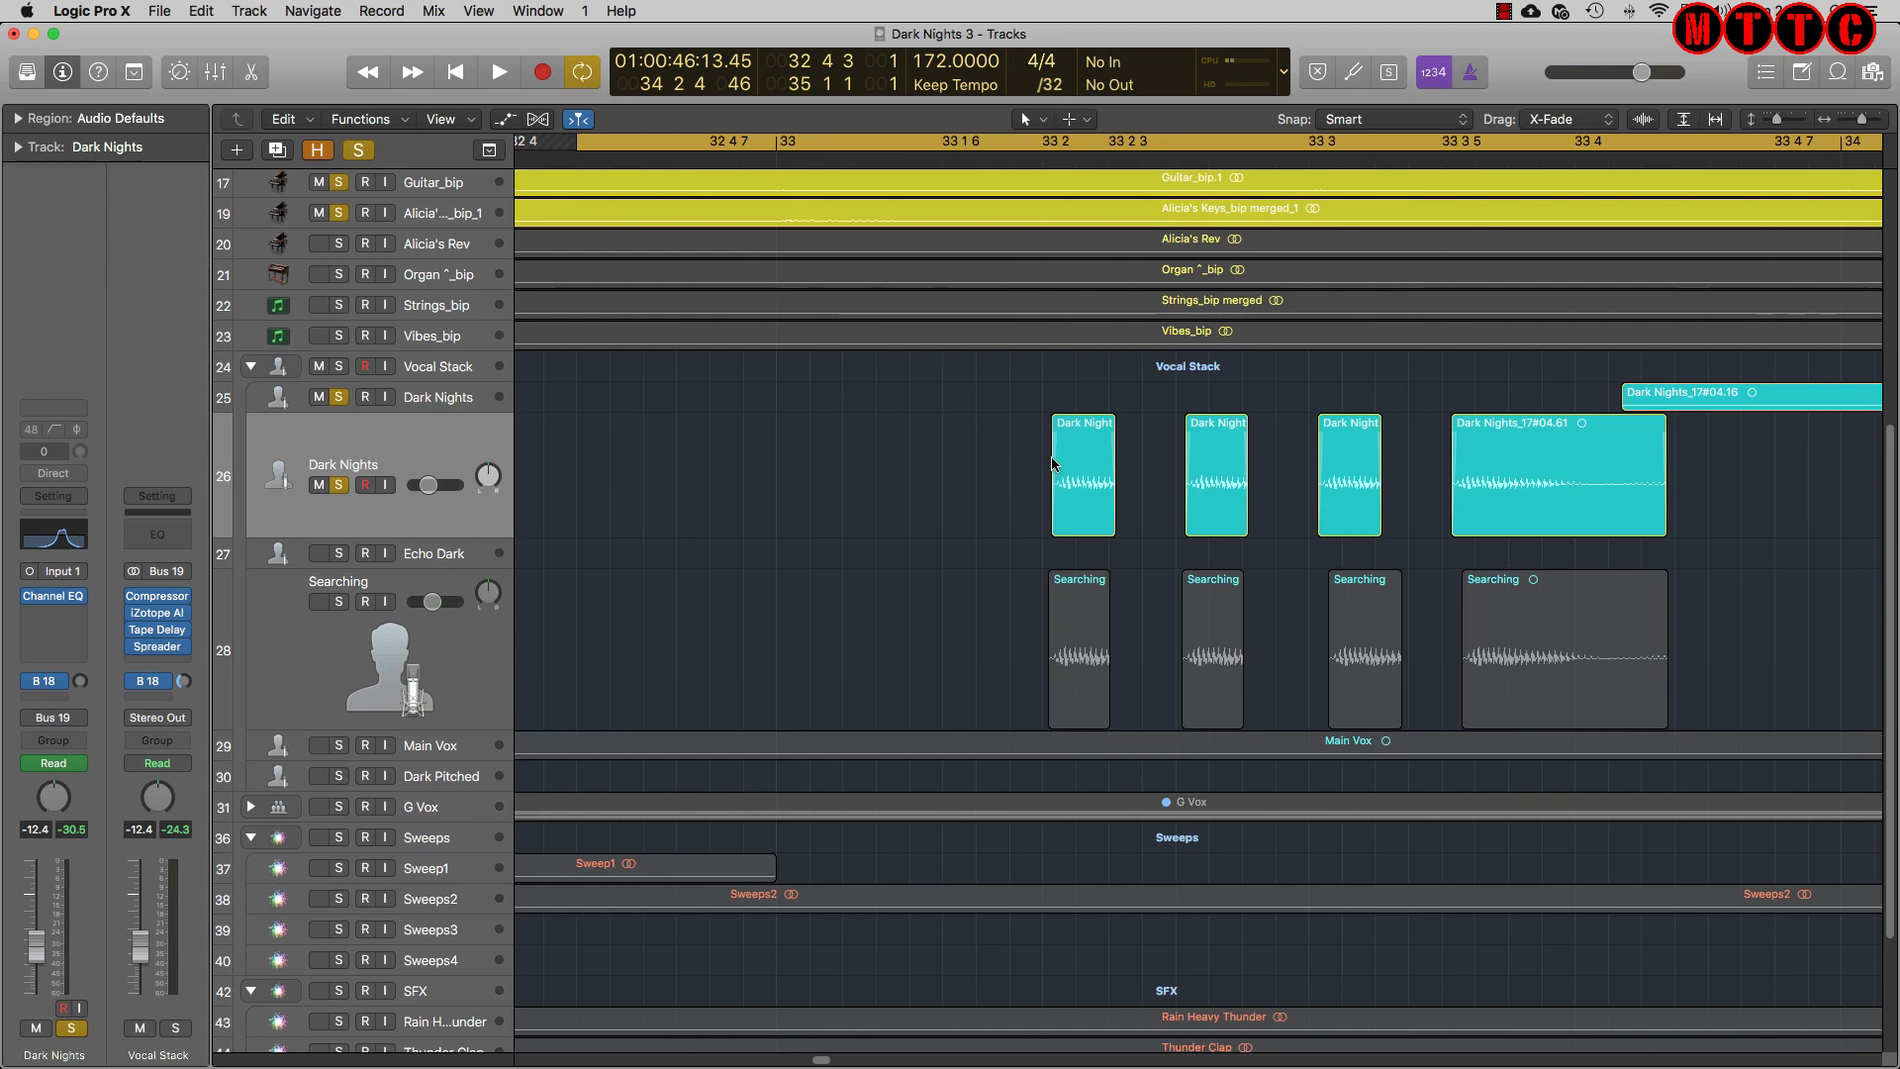
Undo the recent edits and revert the project through the Undo History to action 73, Create New Tracks
key("super+z")
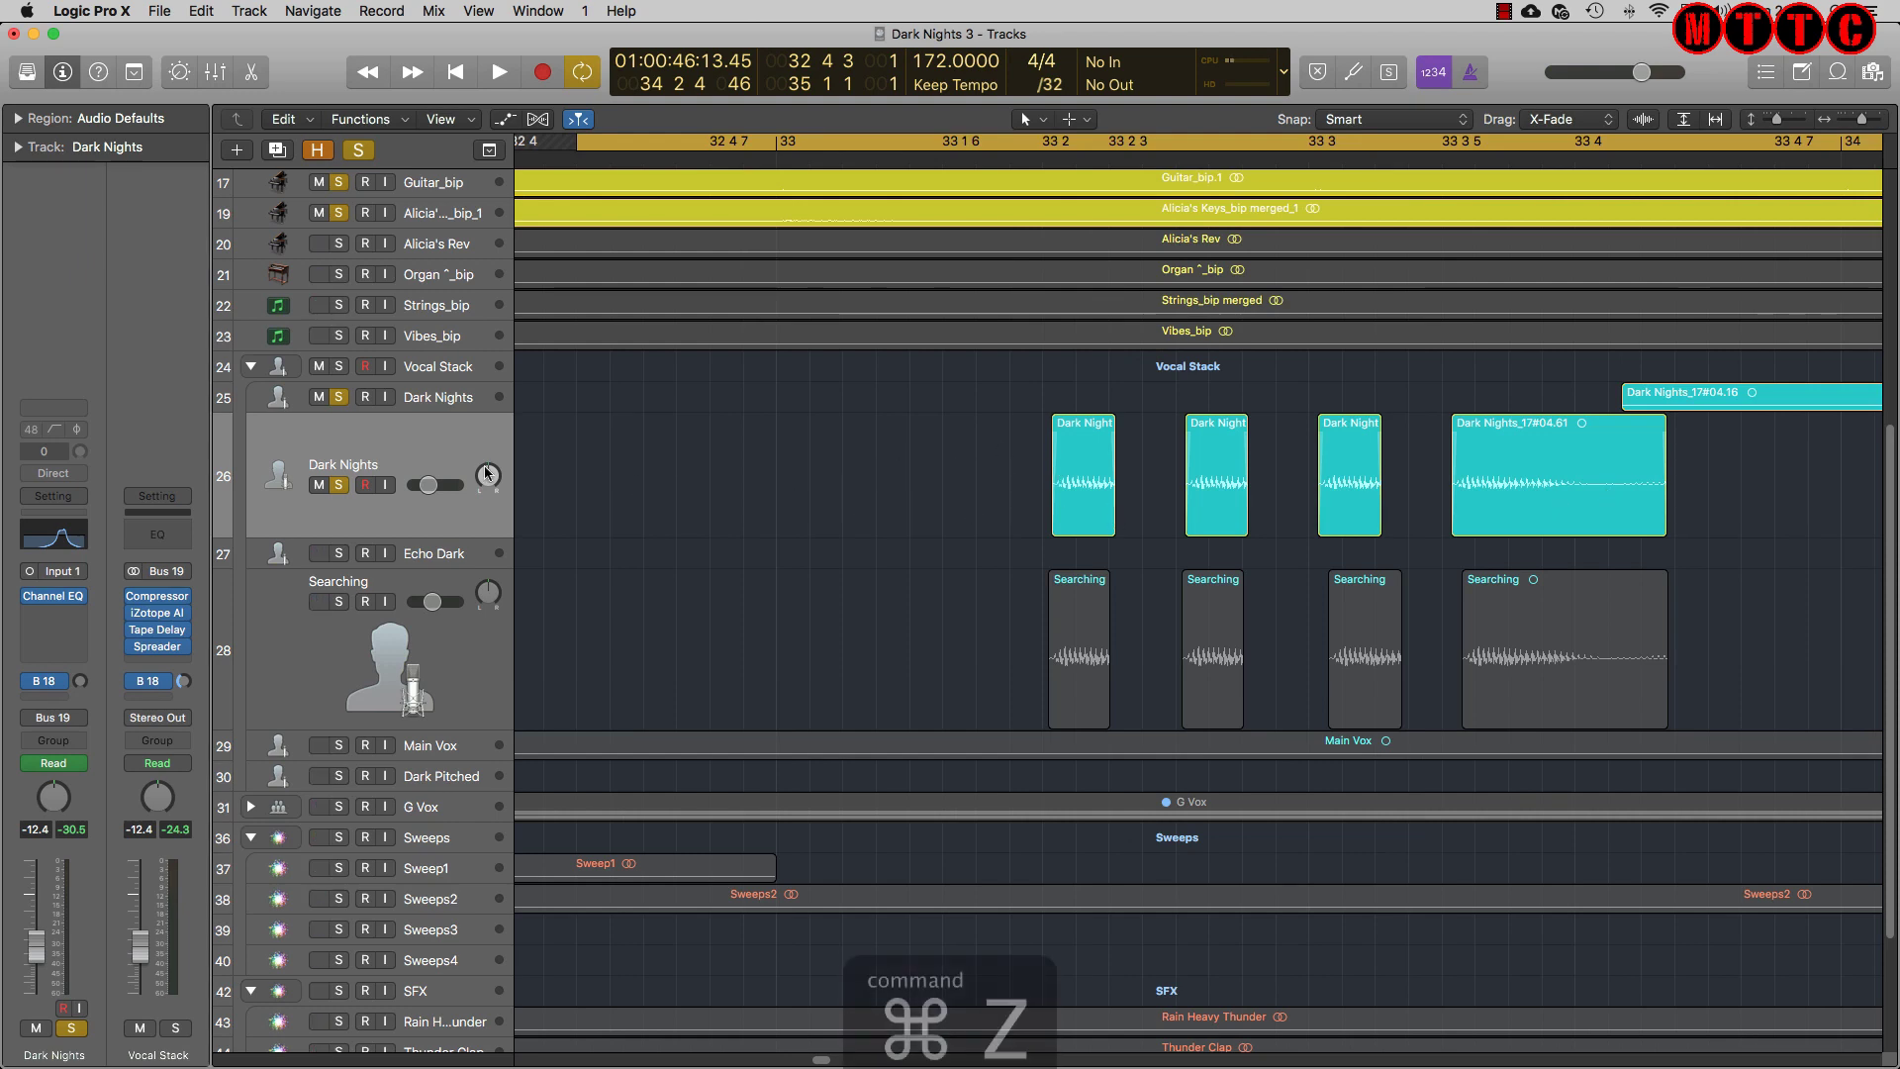
key("super+z")
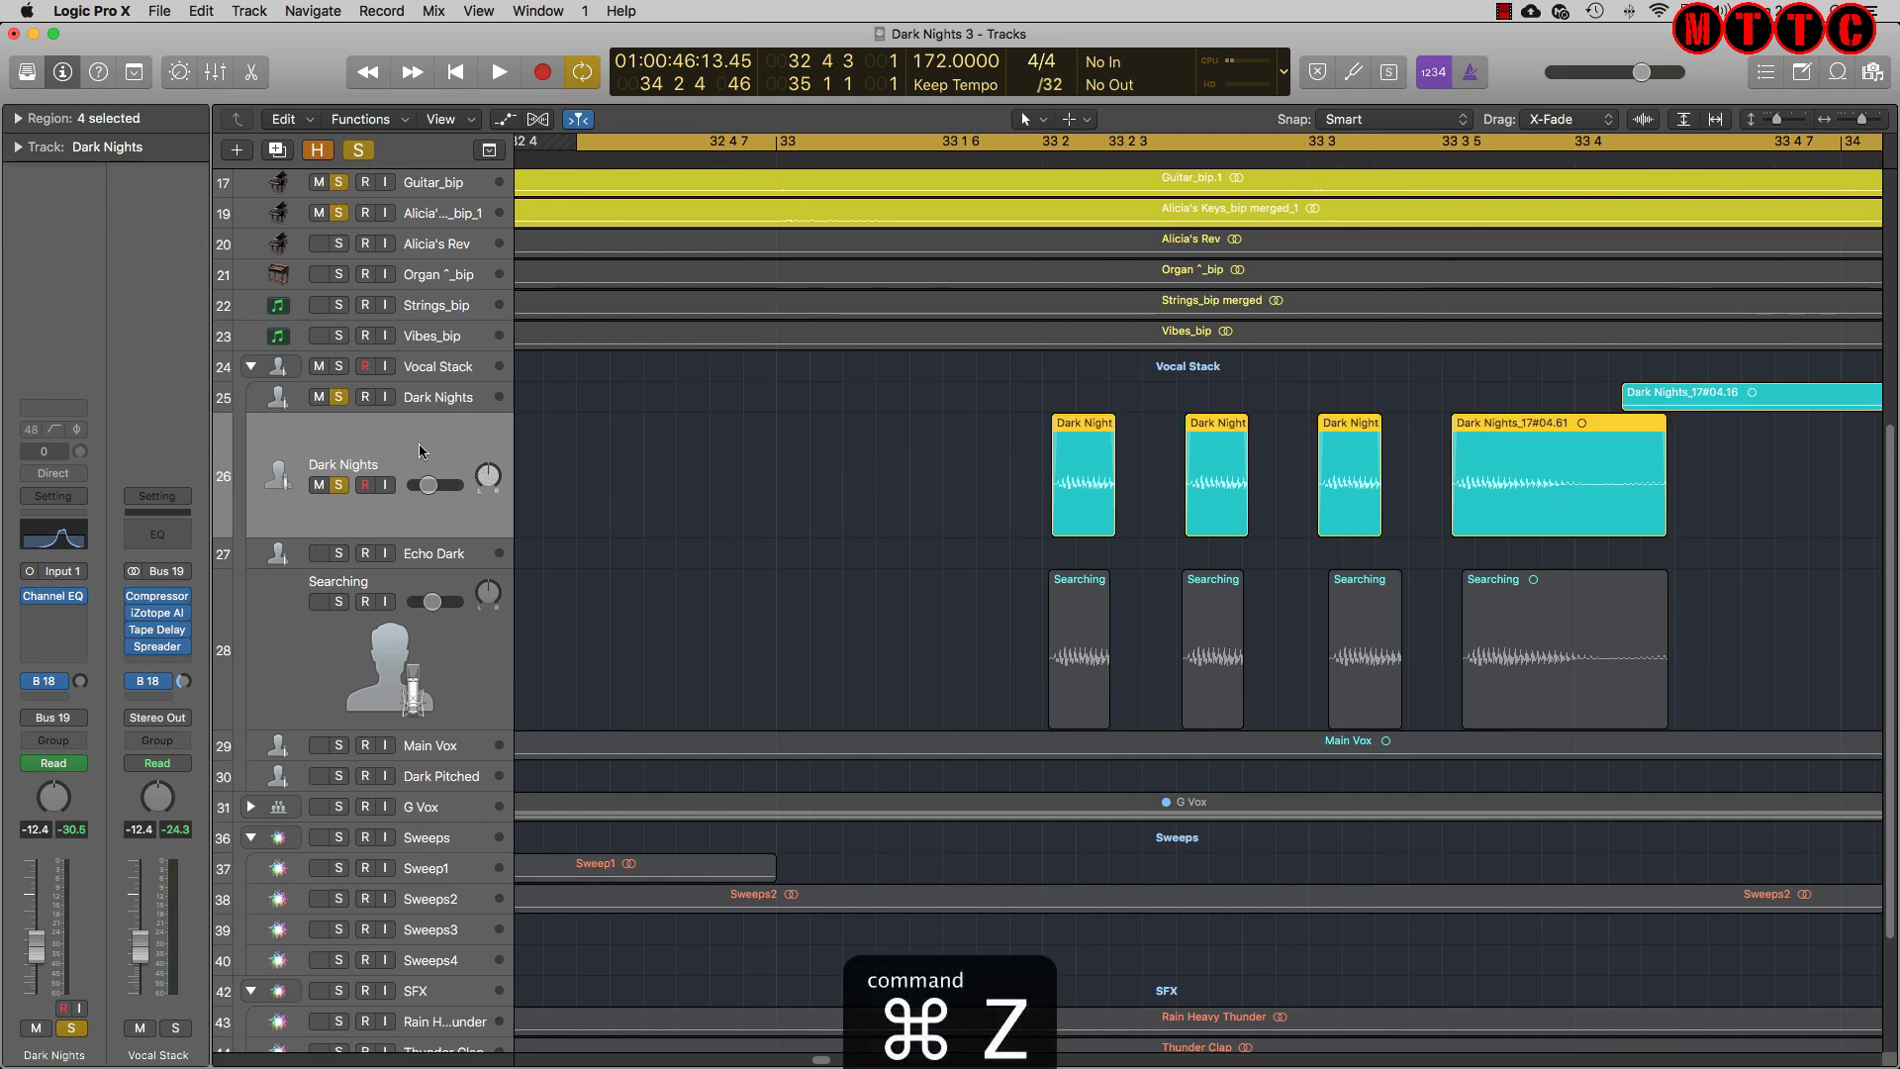
key("super+z")
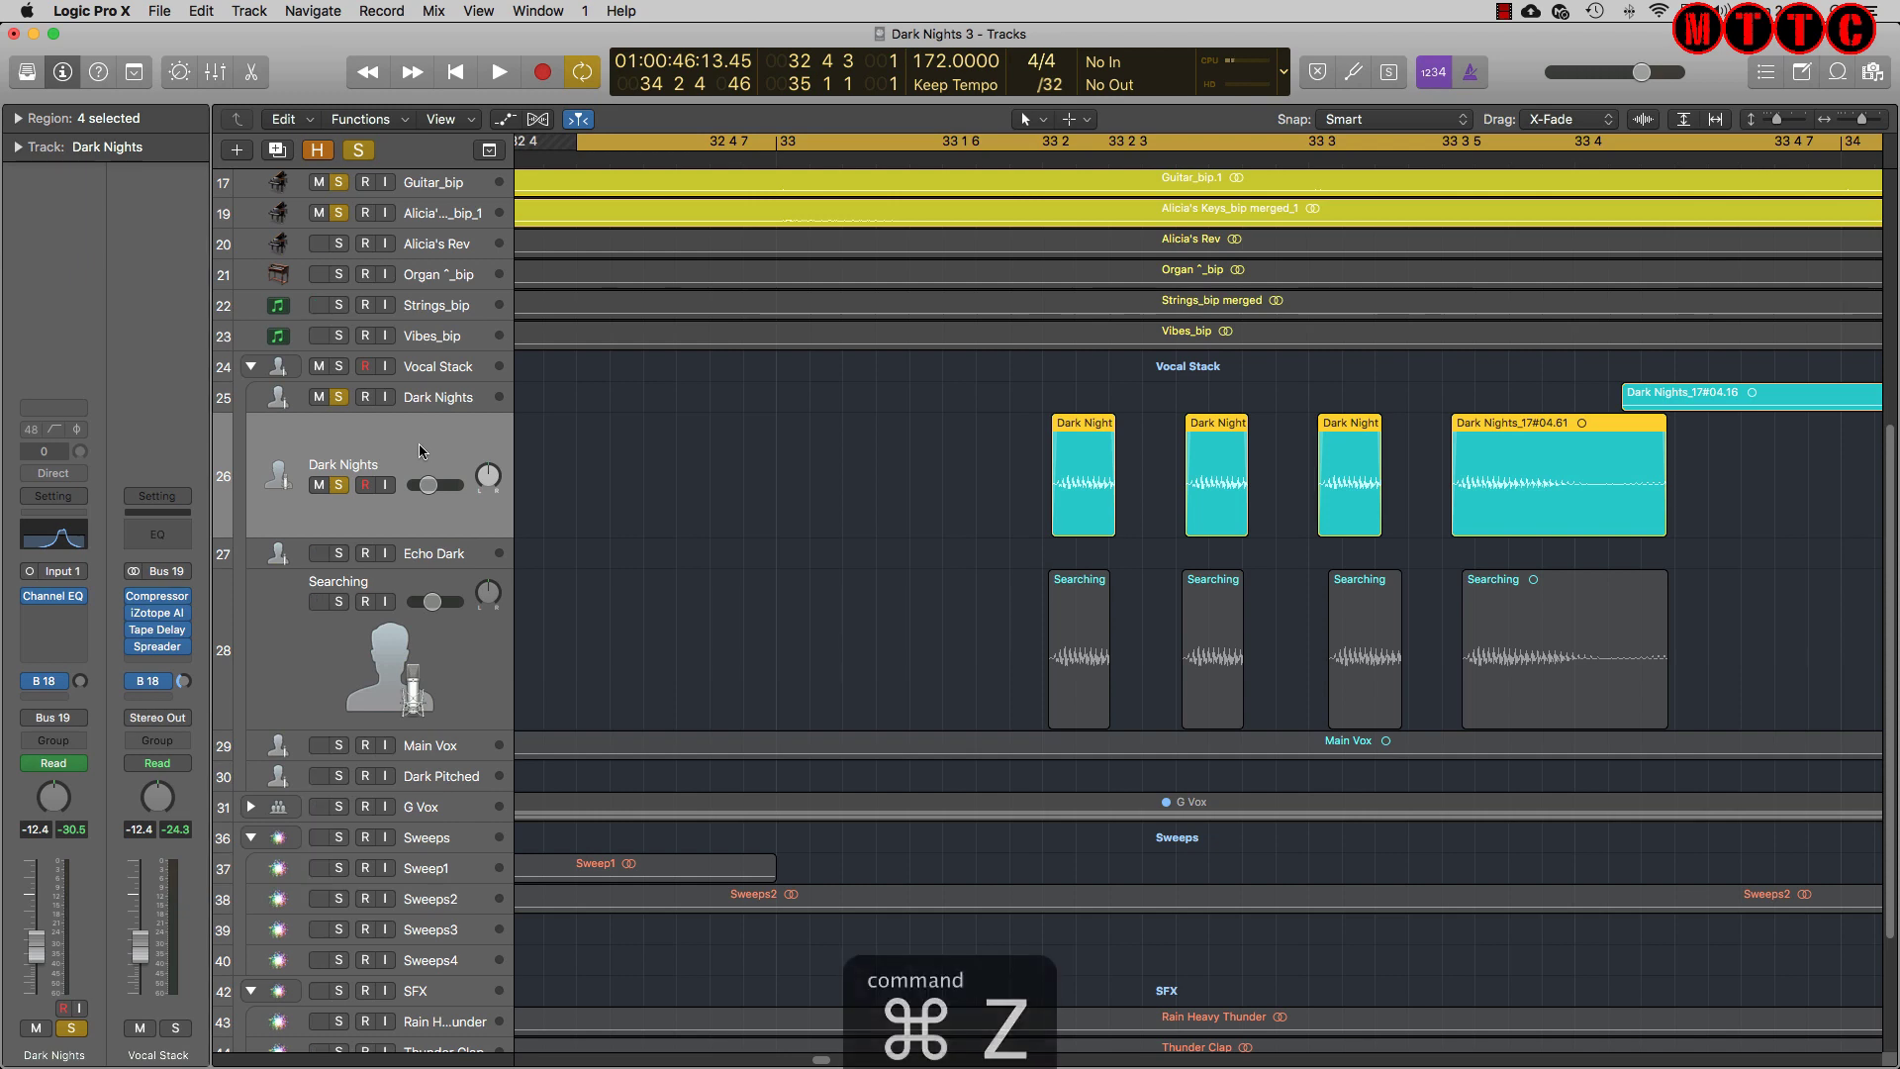
key("super+z")
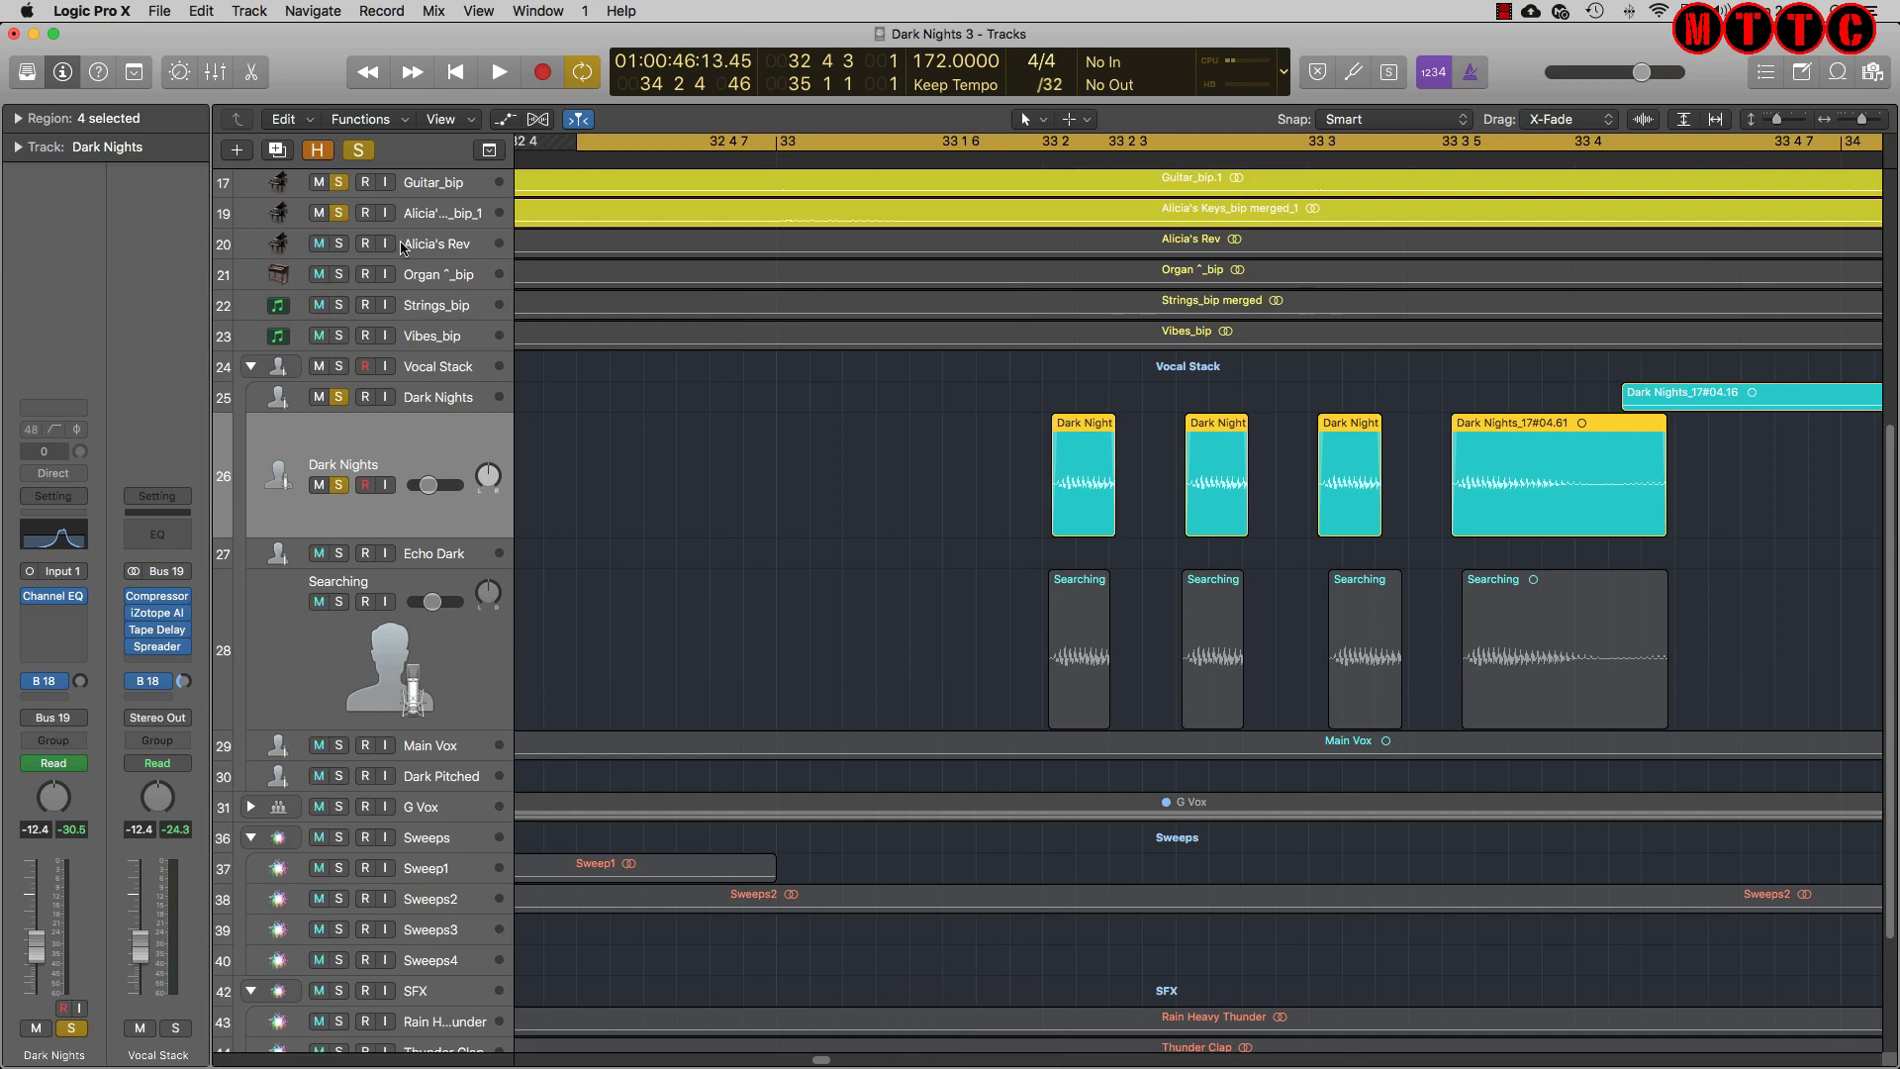
left_click(201, 11)
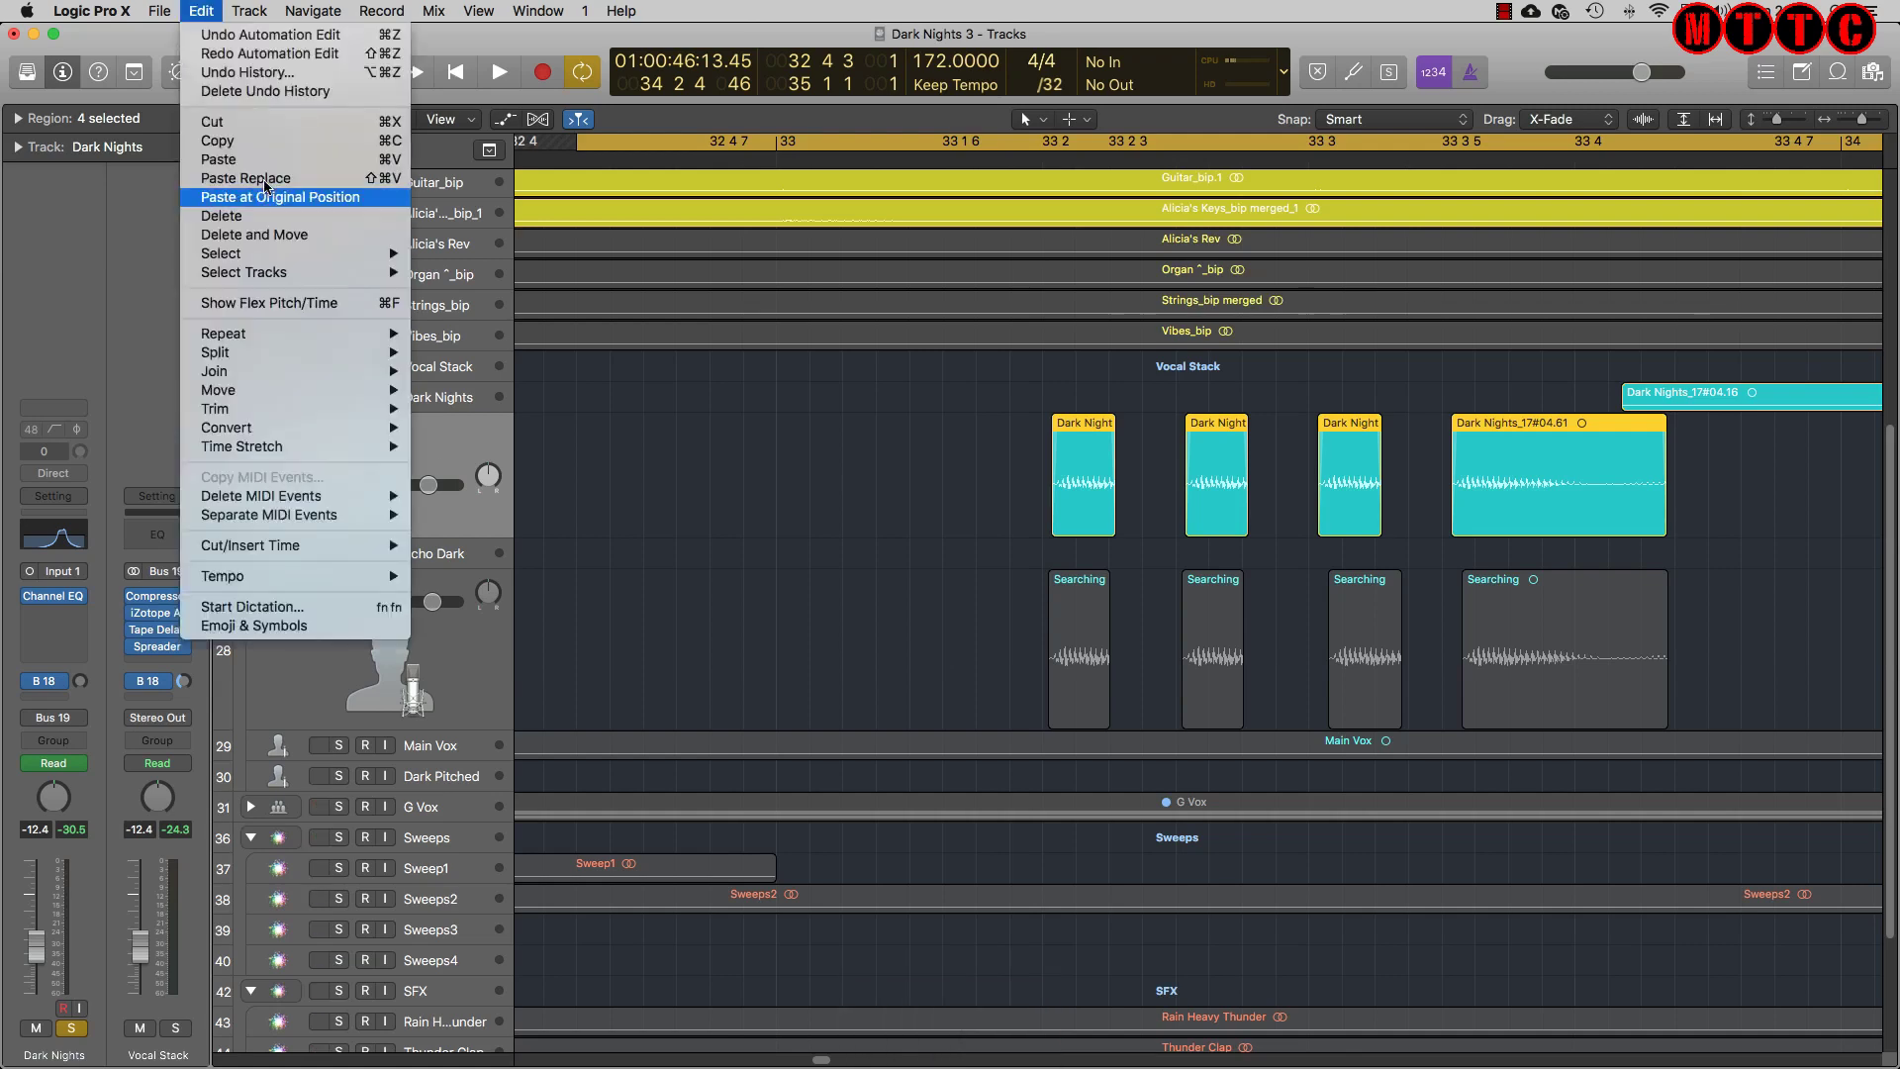
left_click(273, 74)
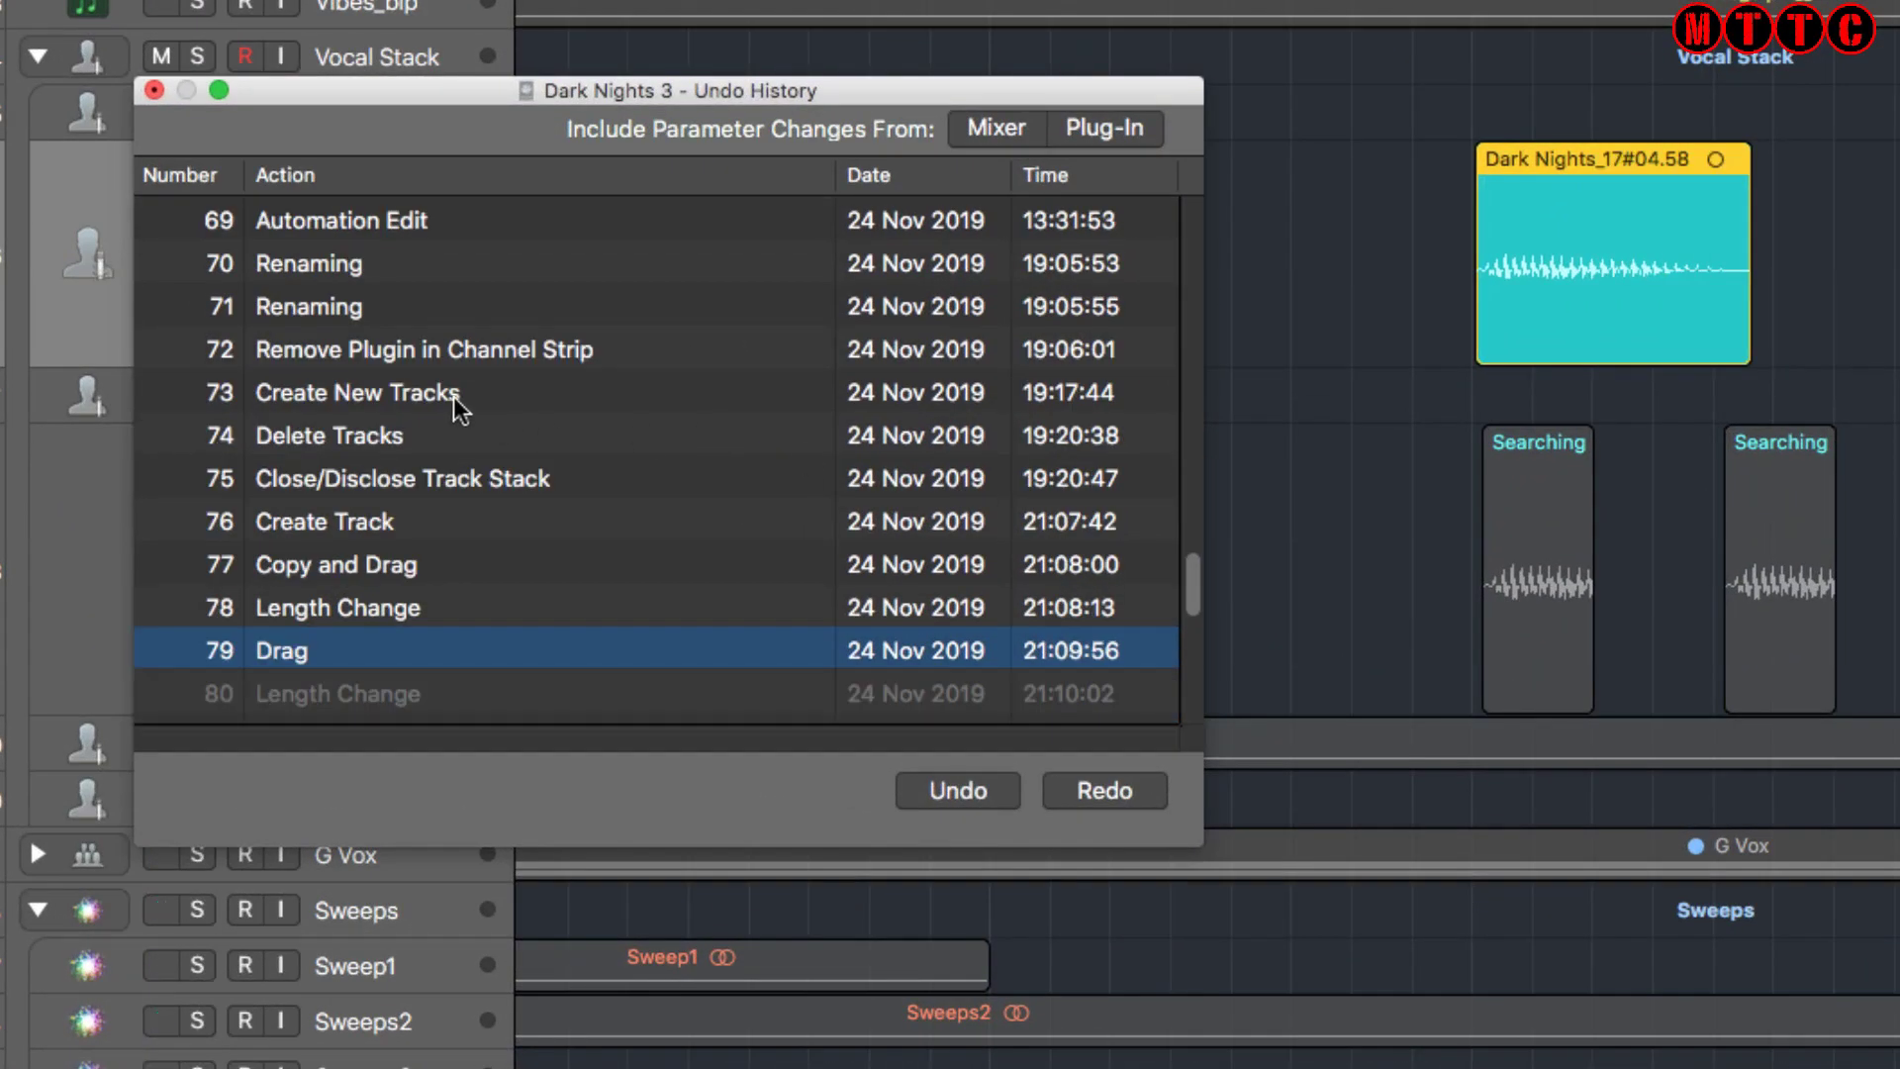
left_click(456, 394)
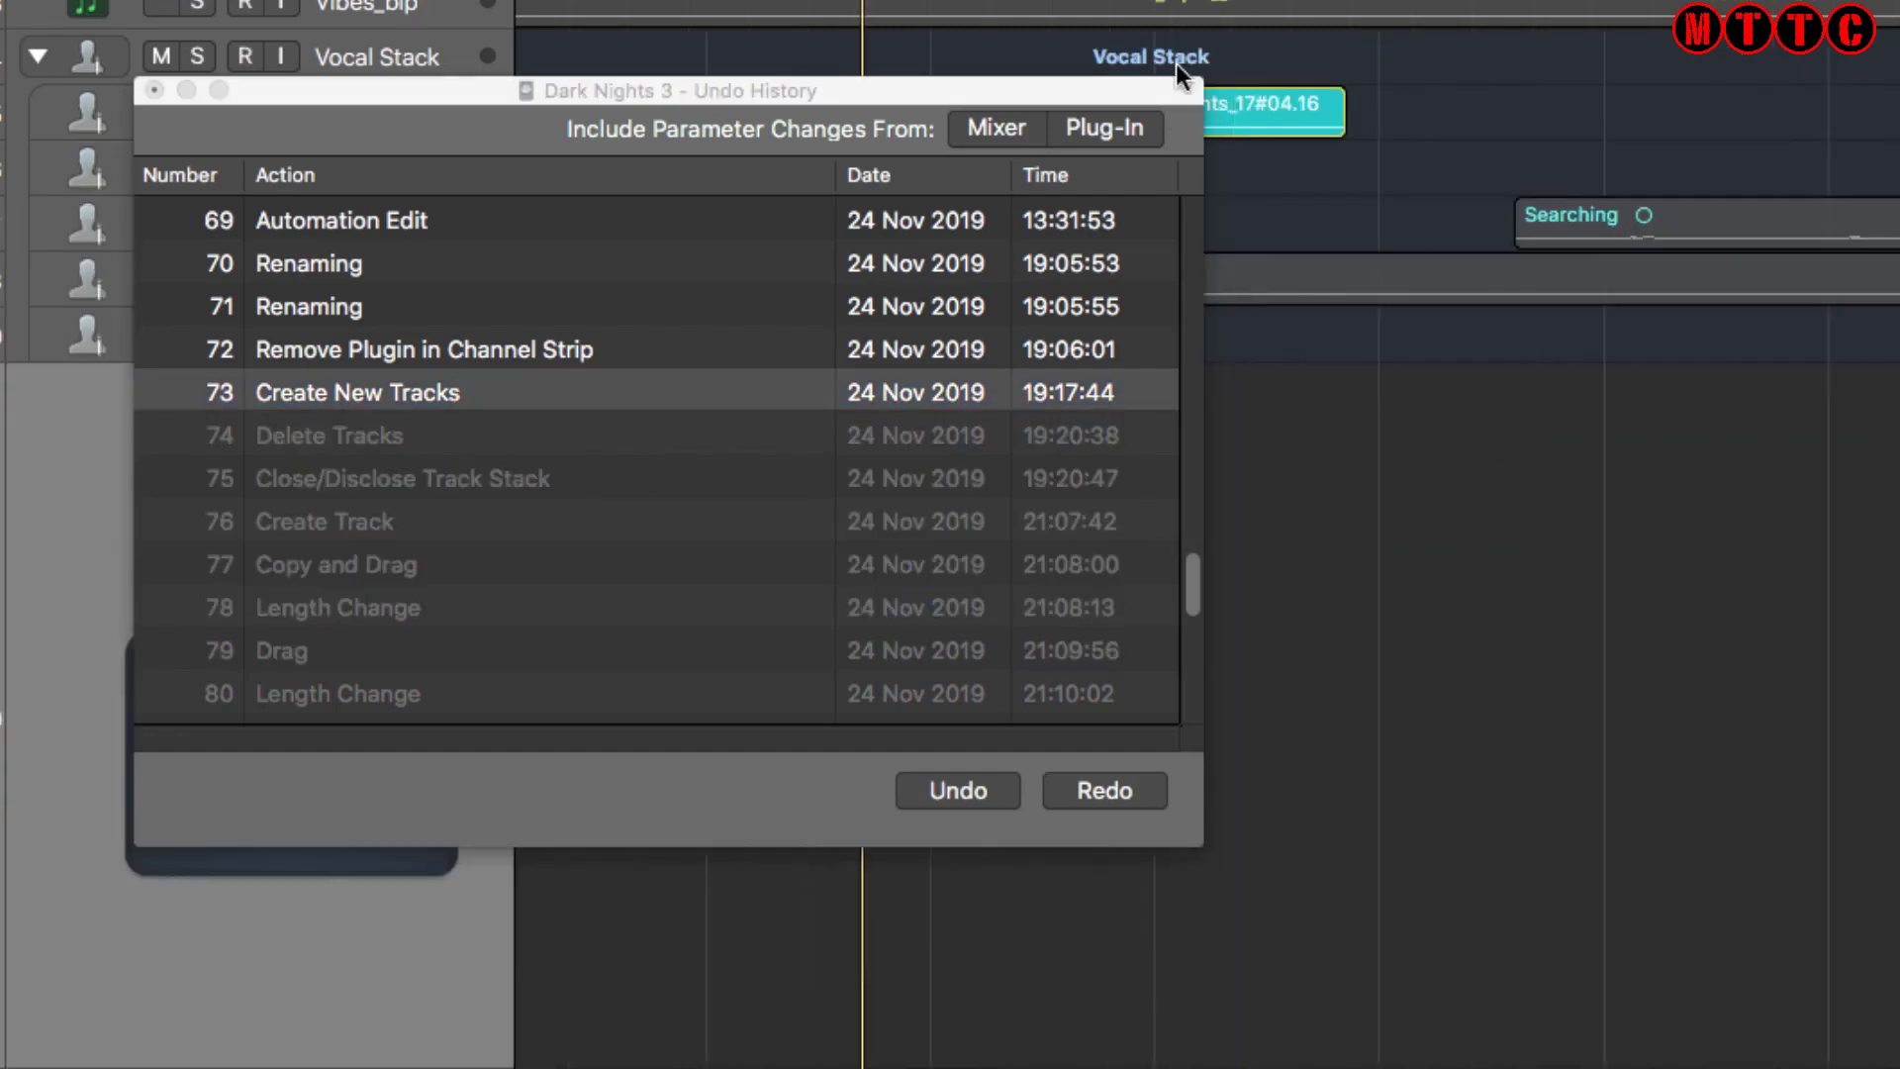
left_click_drag(919, 97, 1593, 463)
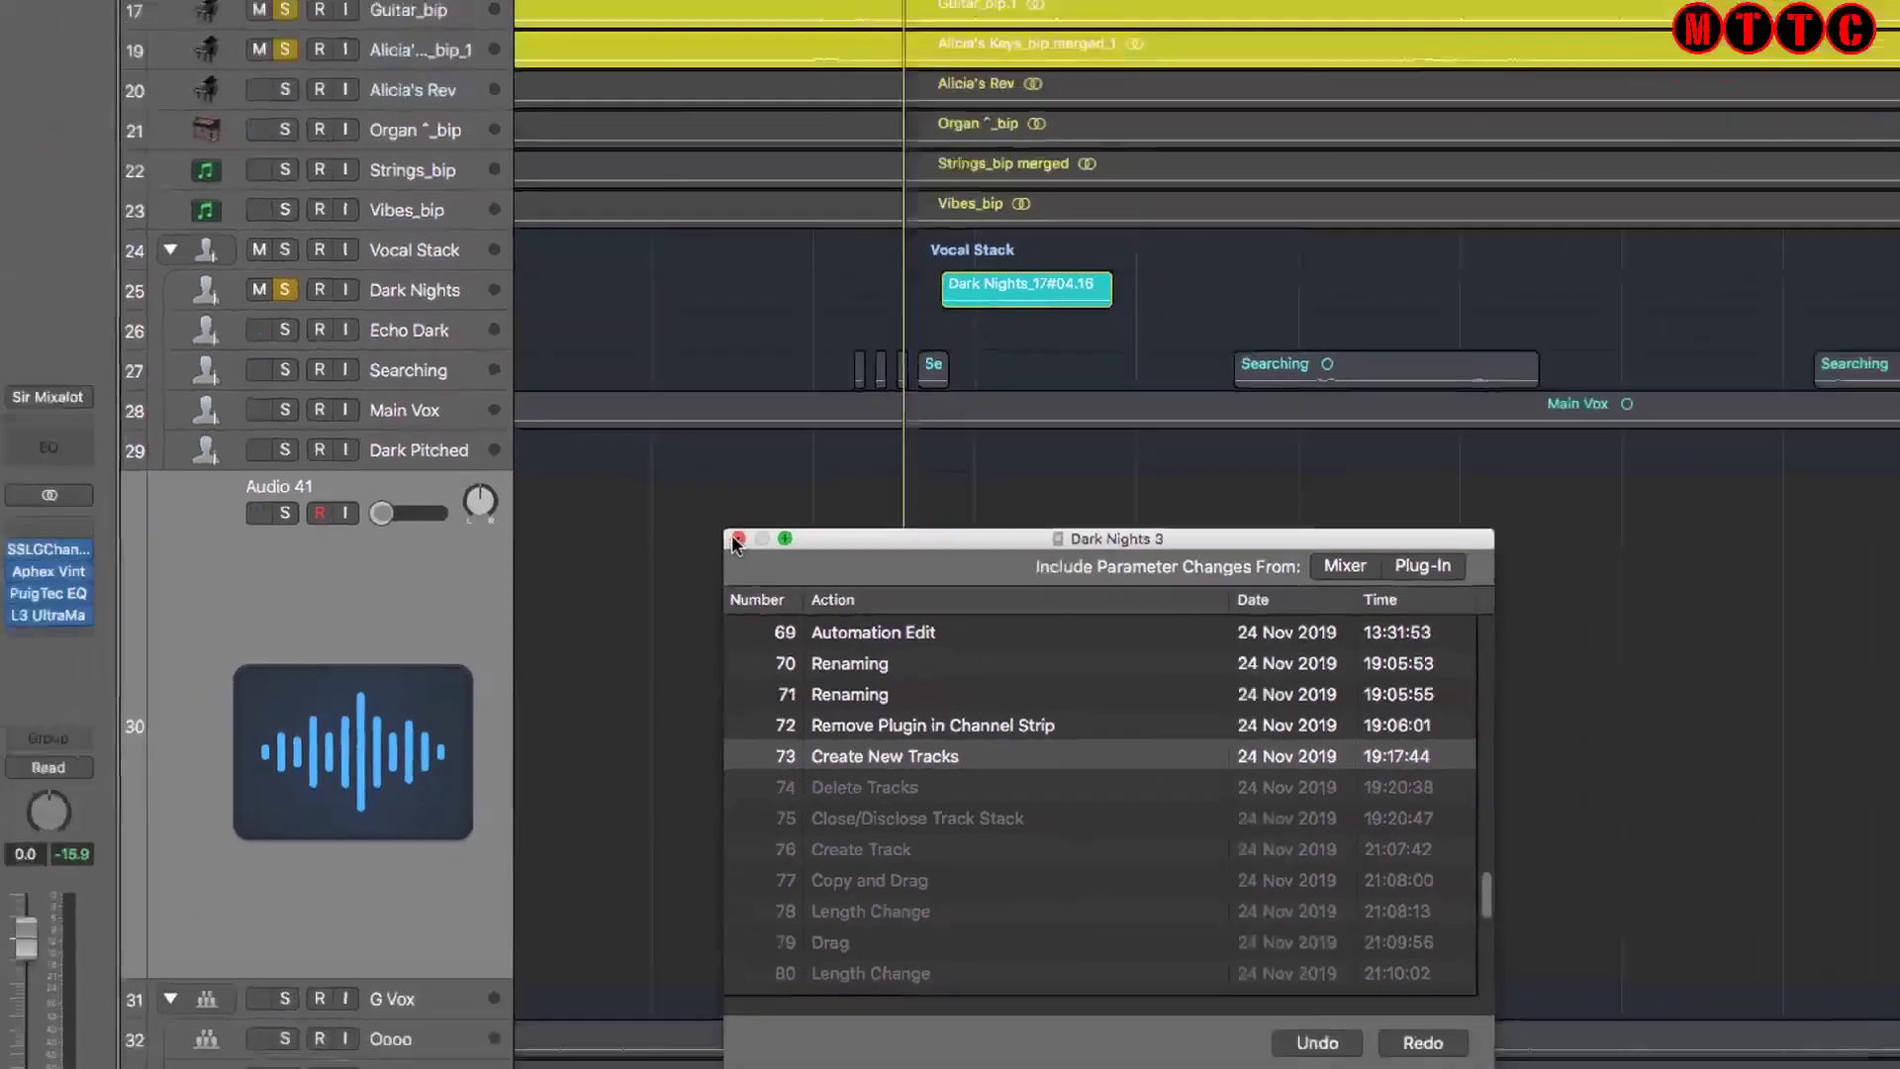
left_click(825, 458)
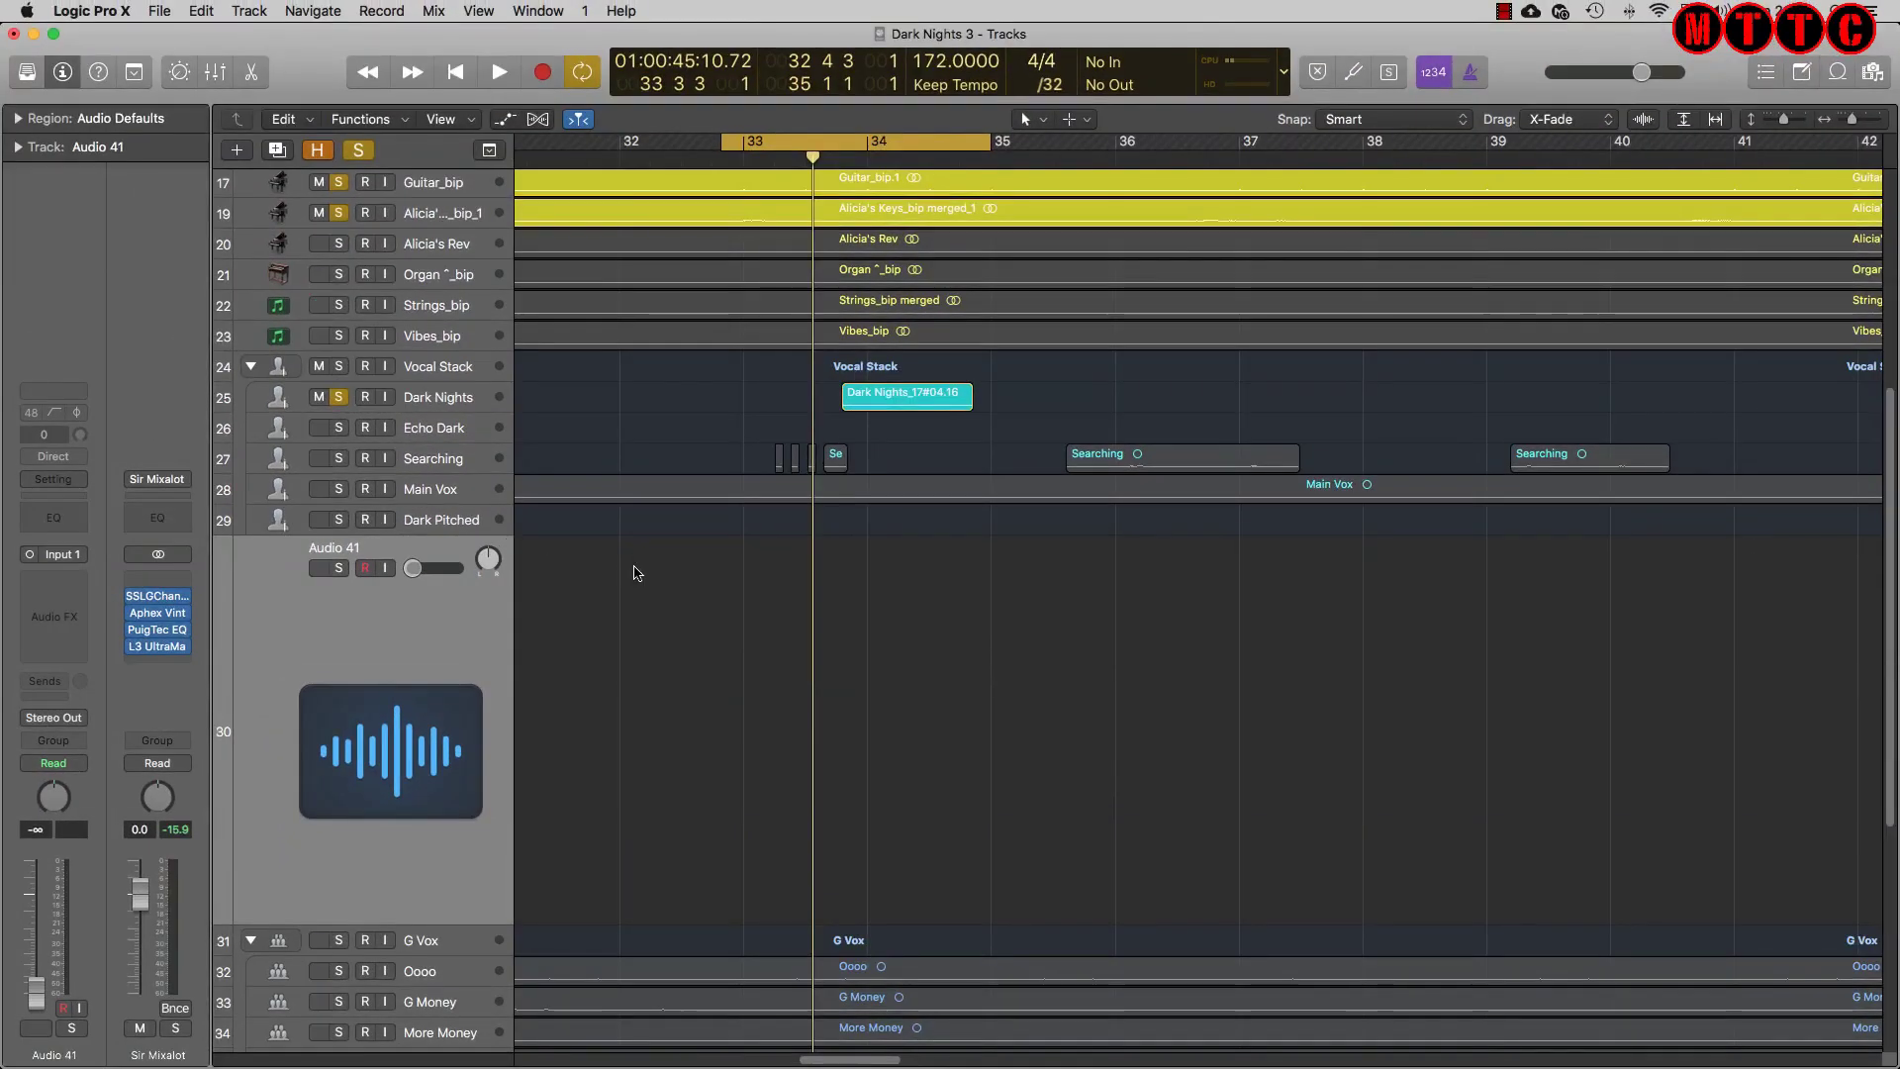
Examine the Undo History back to its earliest actions, then close it
left_click(203, 11)
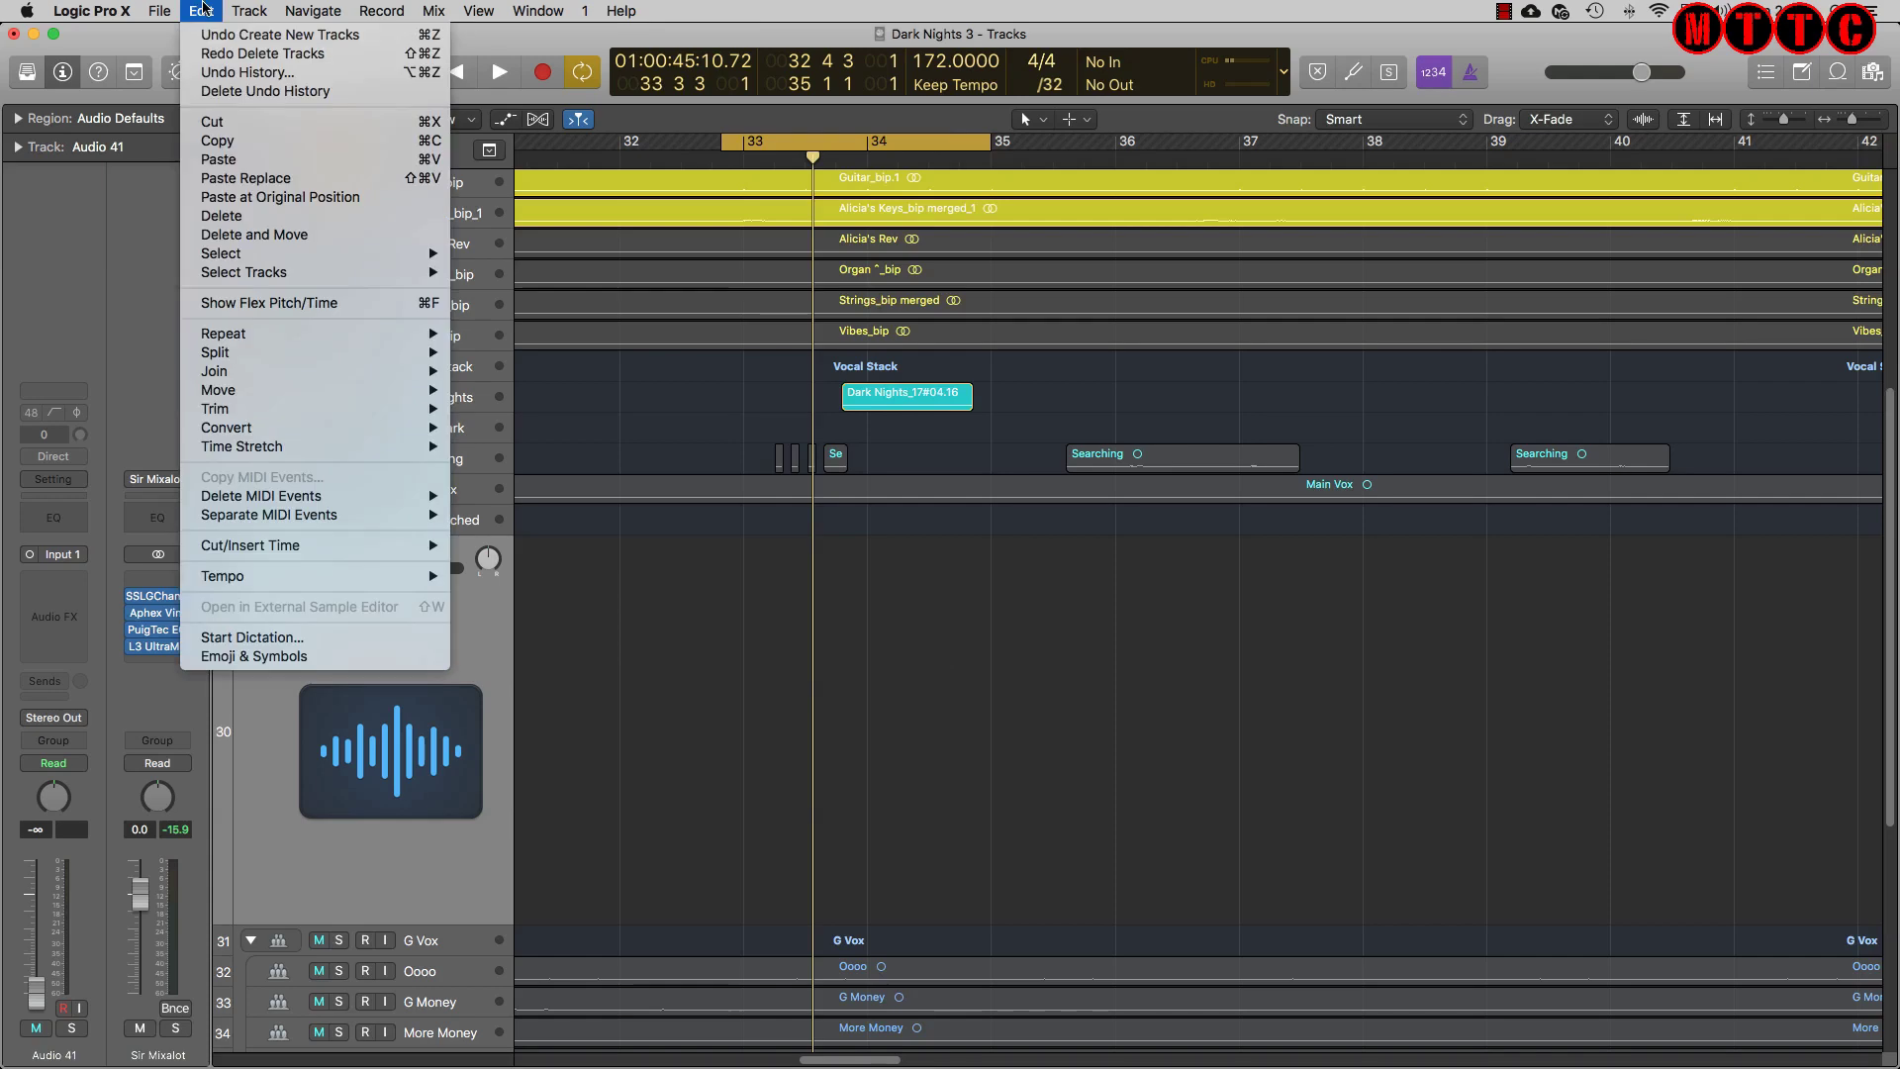
left_click(275, 77)
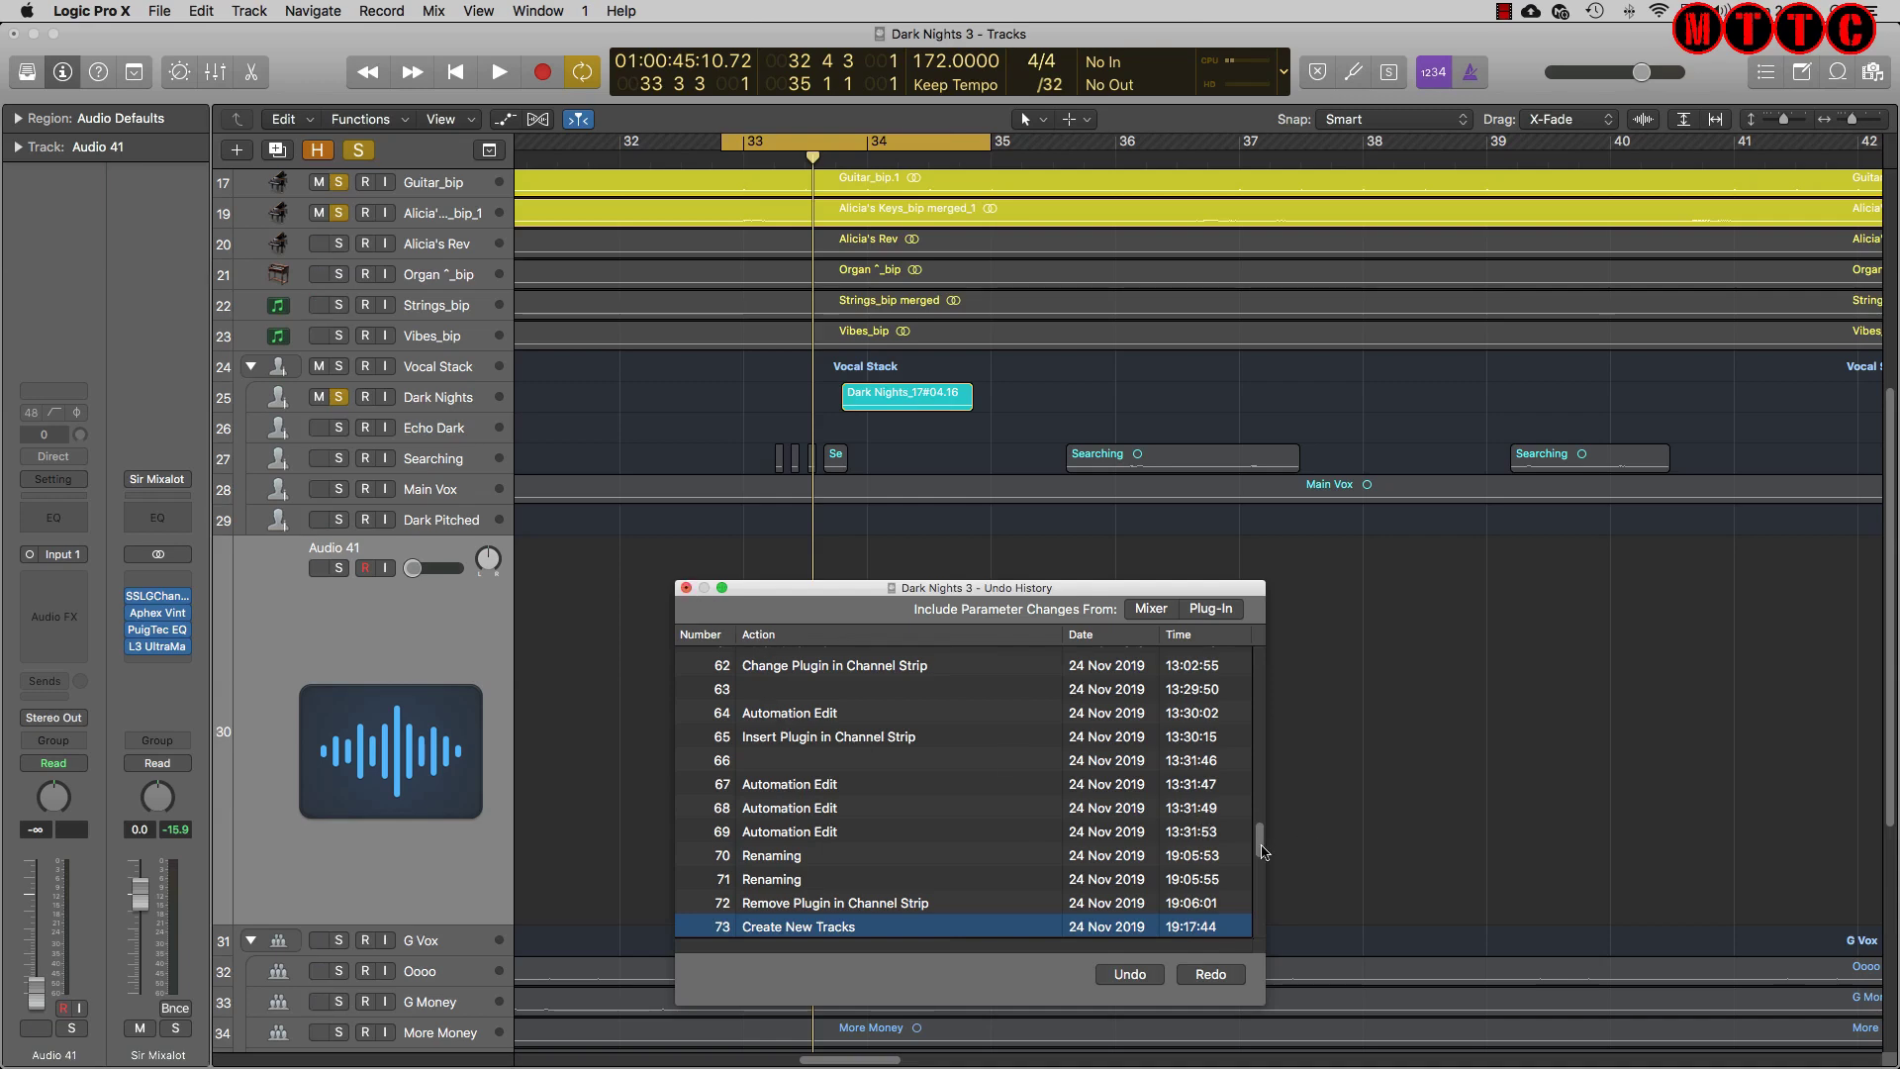
left_click_drag(1260, 847, 1254, 681)
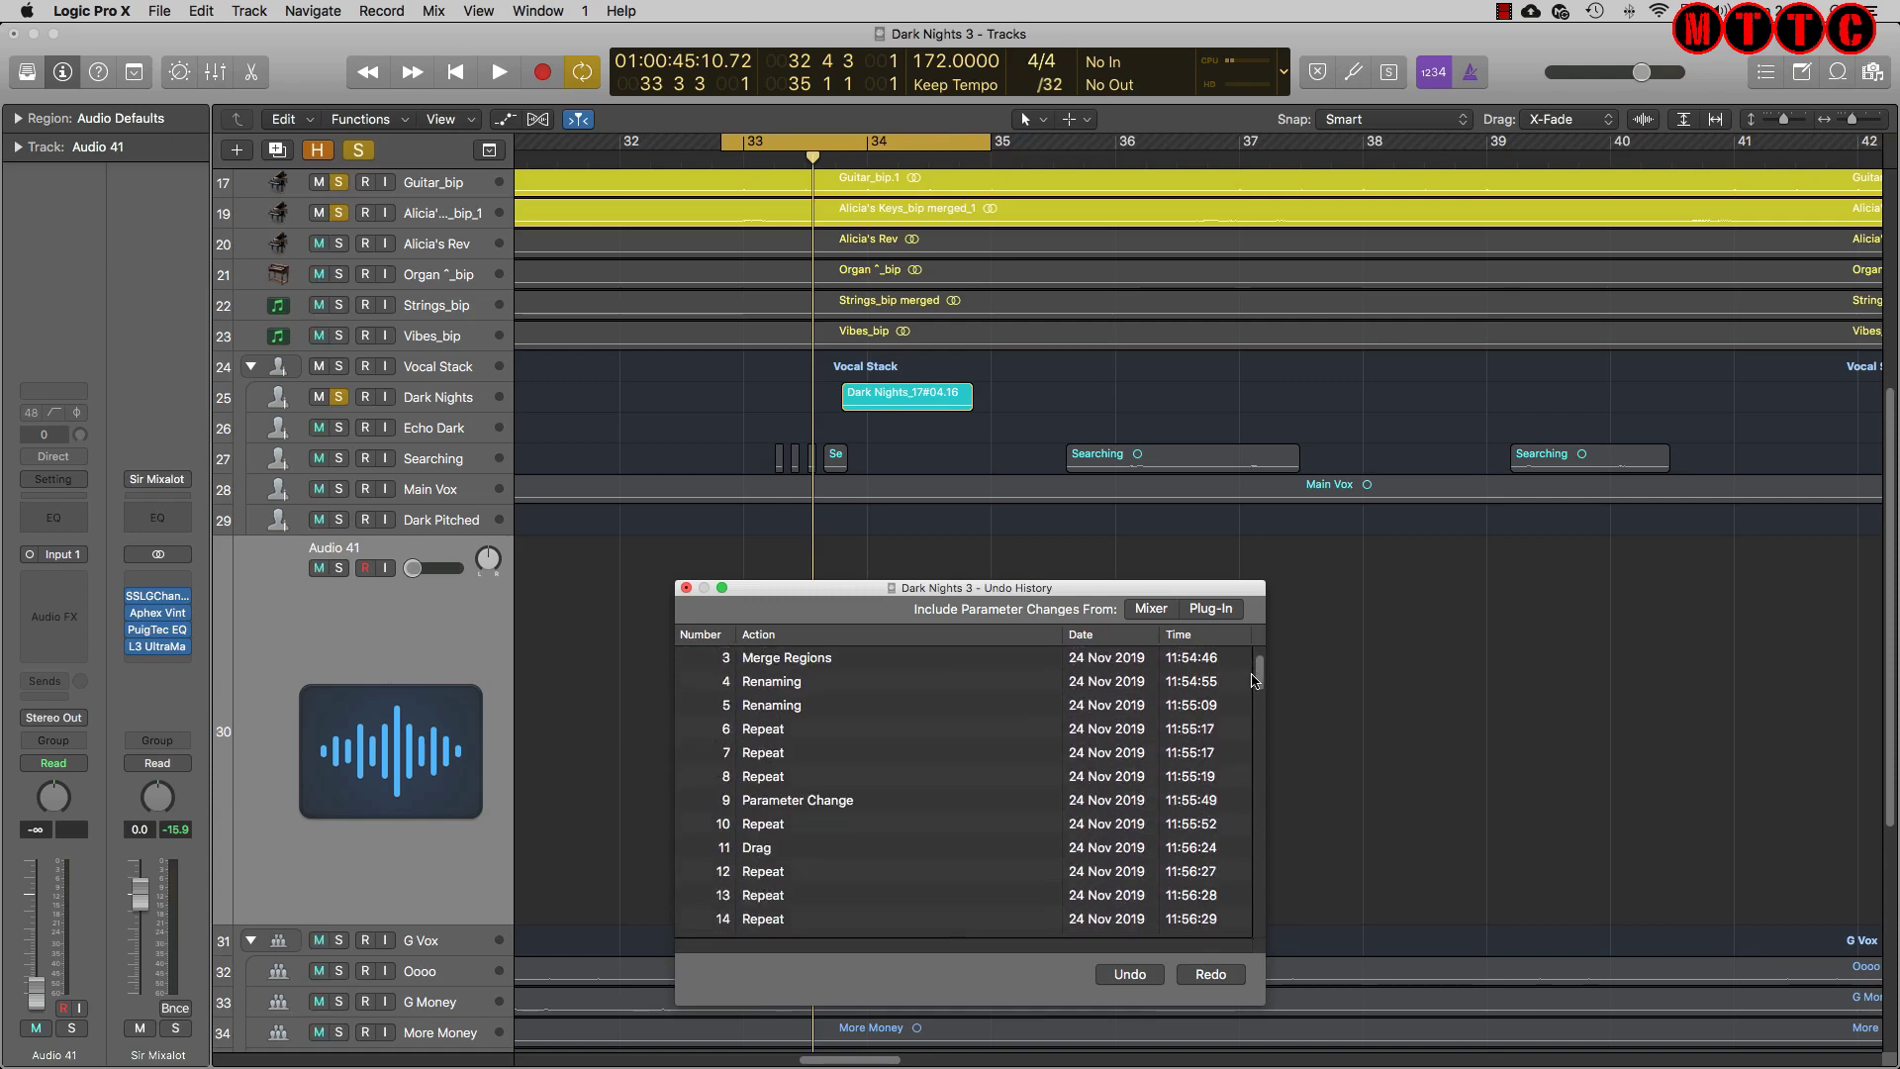
left_click(686, 587)
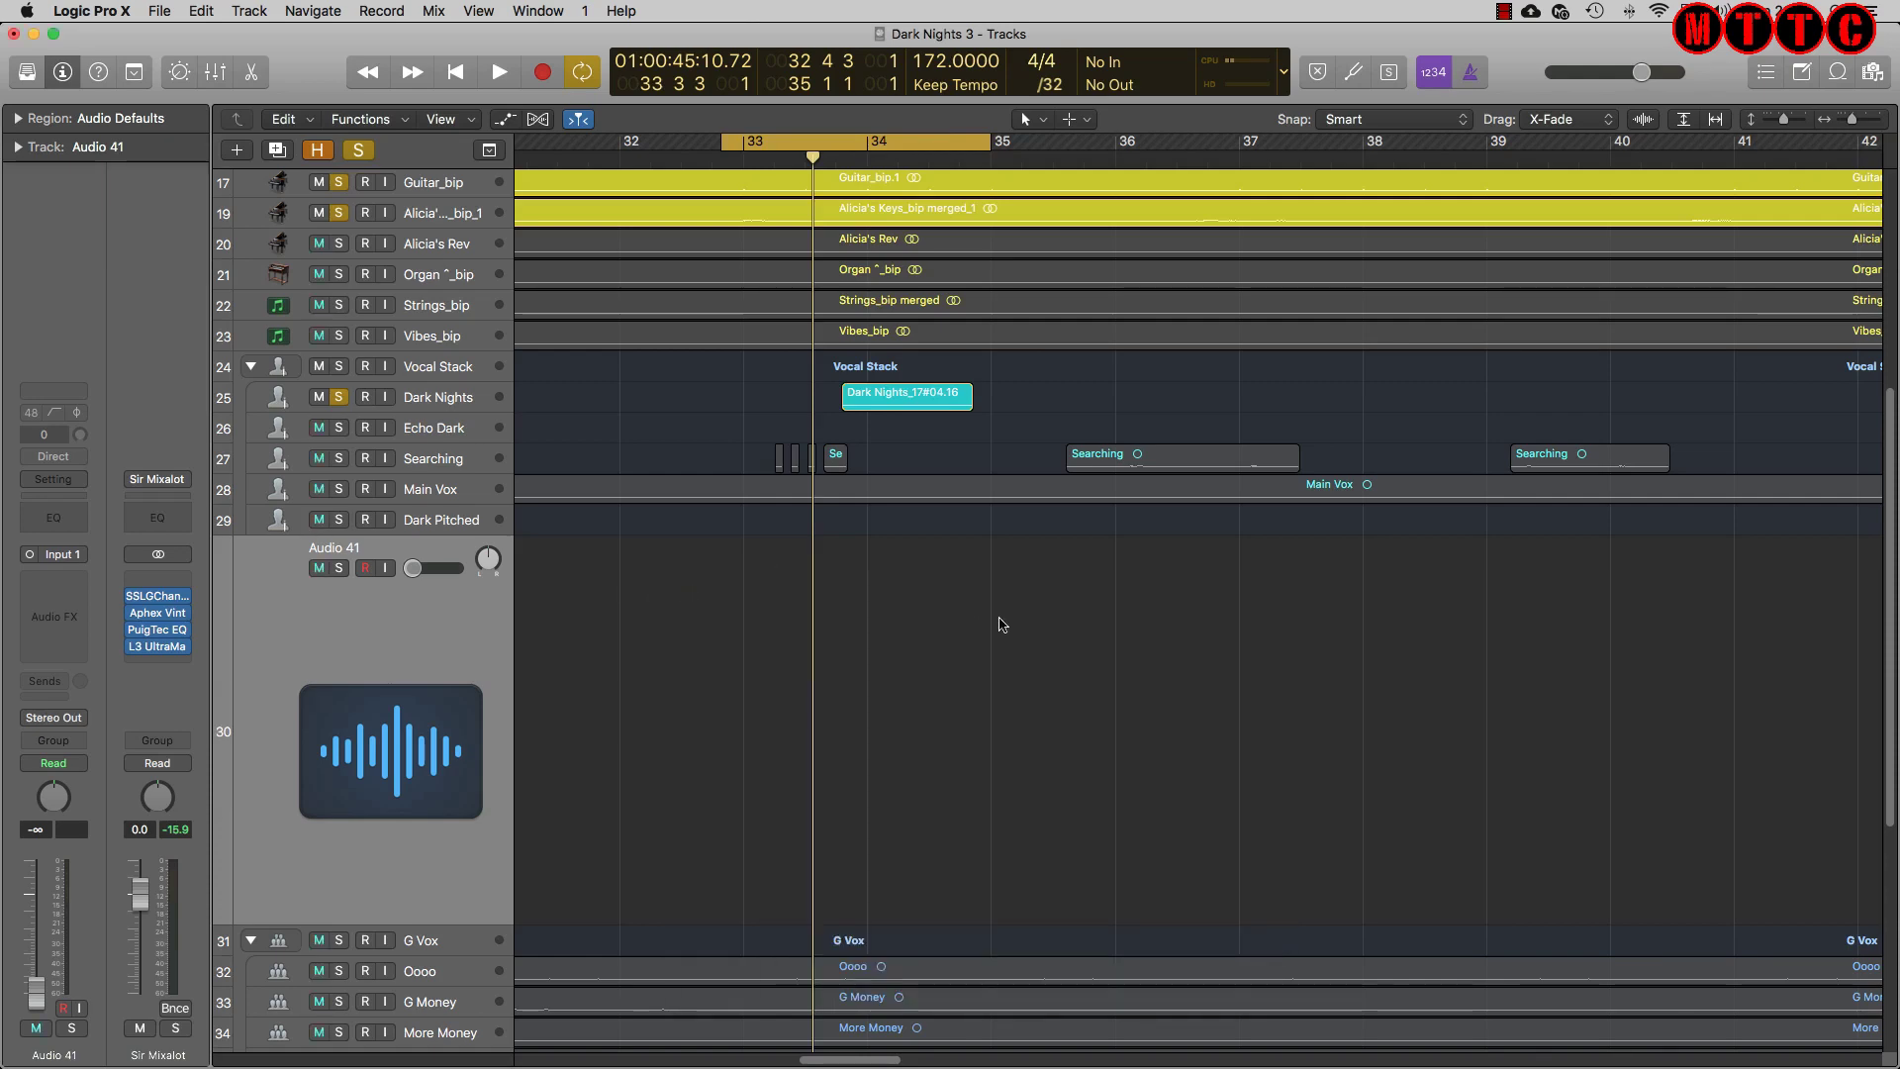
Extend the end of the cycle range to bar 52 and turn off solo for all tracks
key("z")
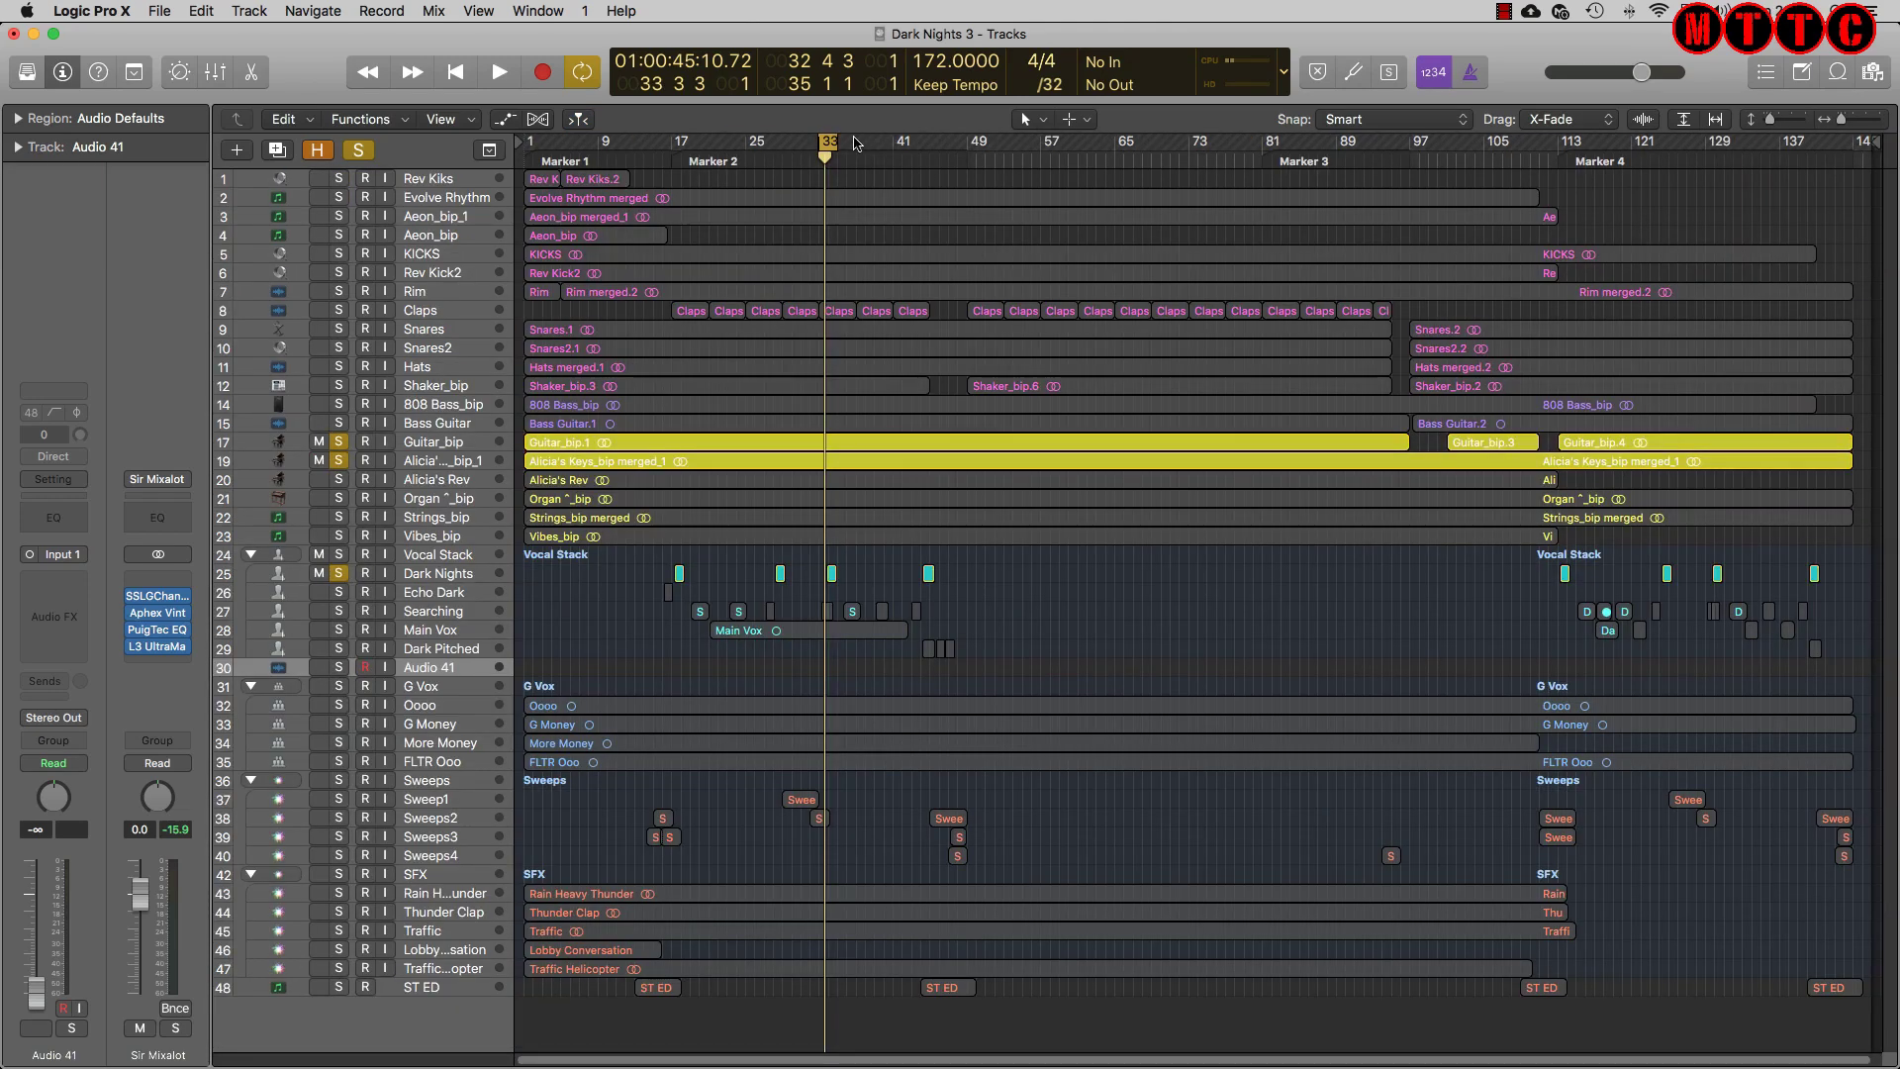
left_click_drag(829, 140, 978, 139)
key("super+Right")
left_click(361, 149)
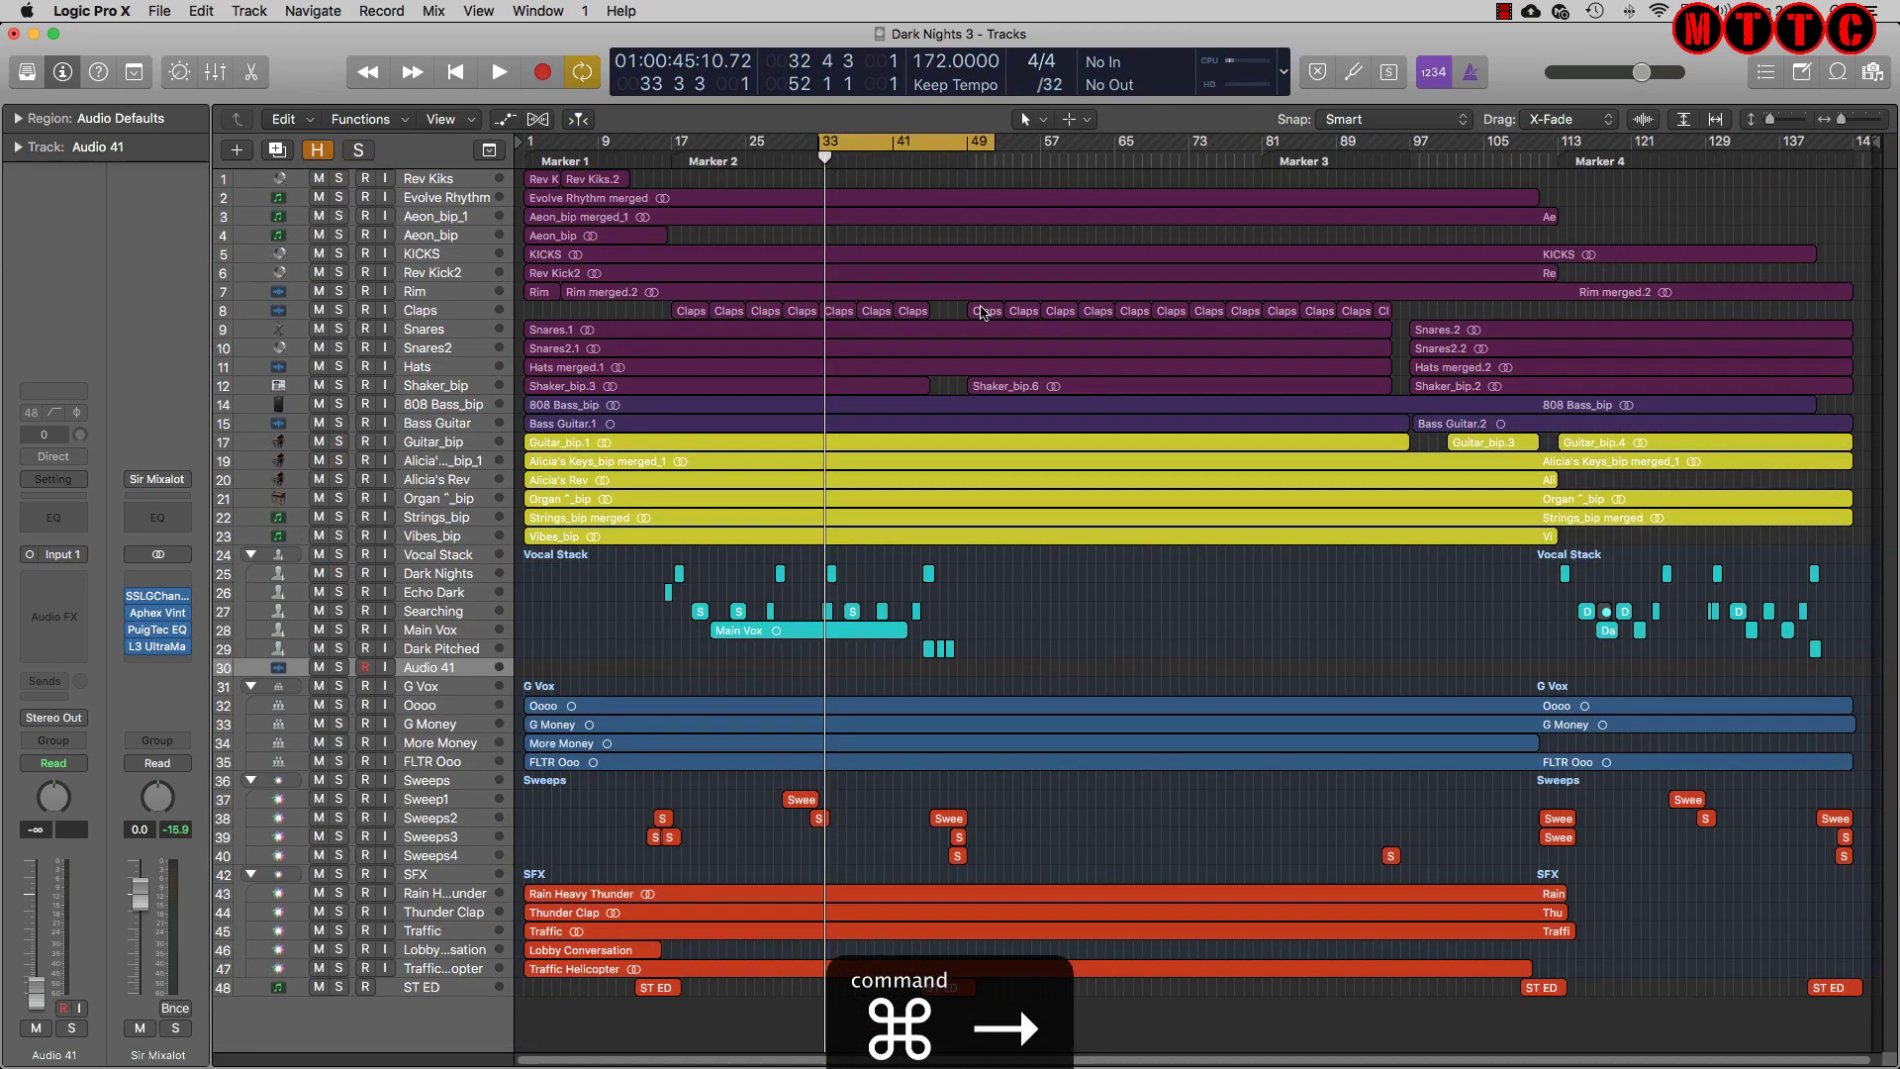
Play the soloed Vocal Stack through the Dark Nights and Dark Pitched regions between bars 44 and 48
key("super+Right")
key("super+Right")
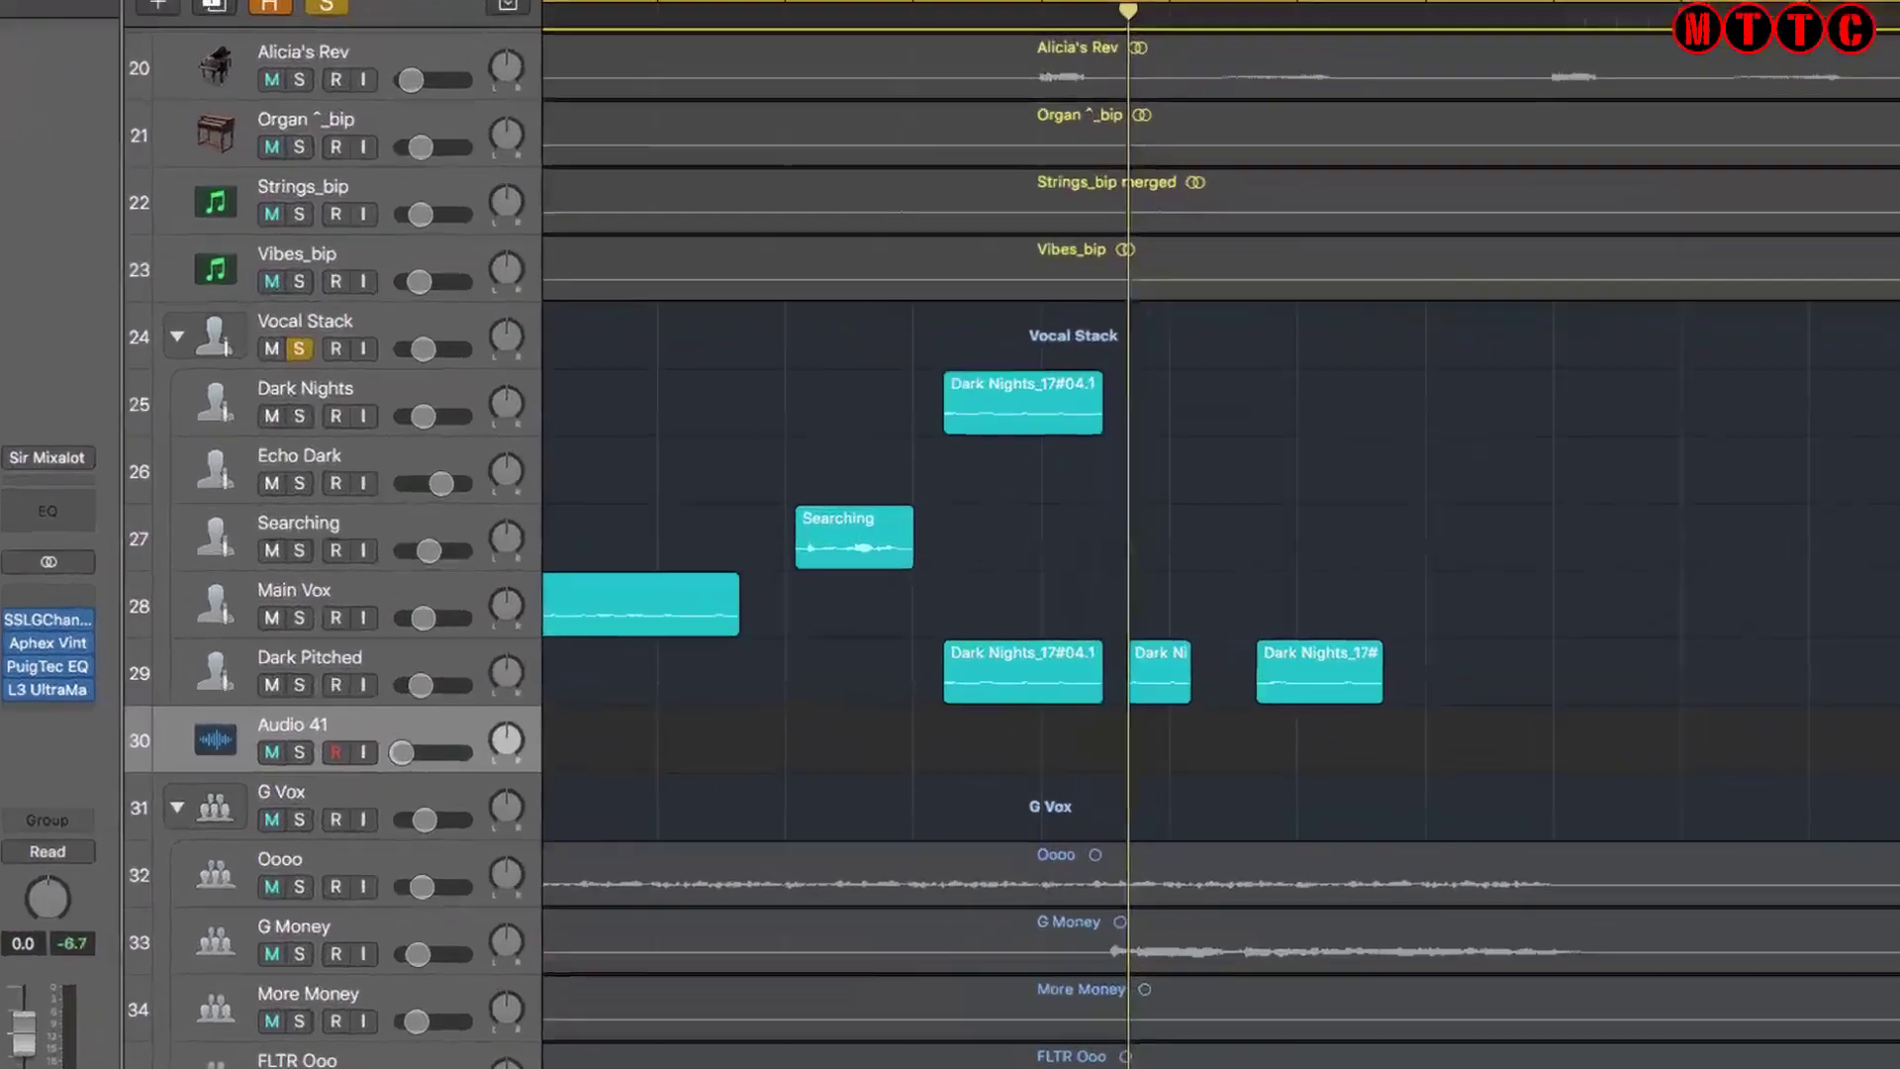
key("space")
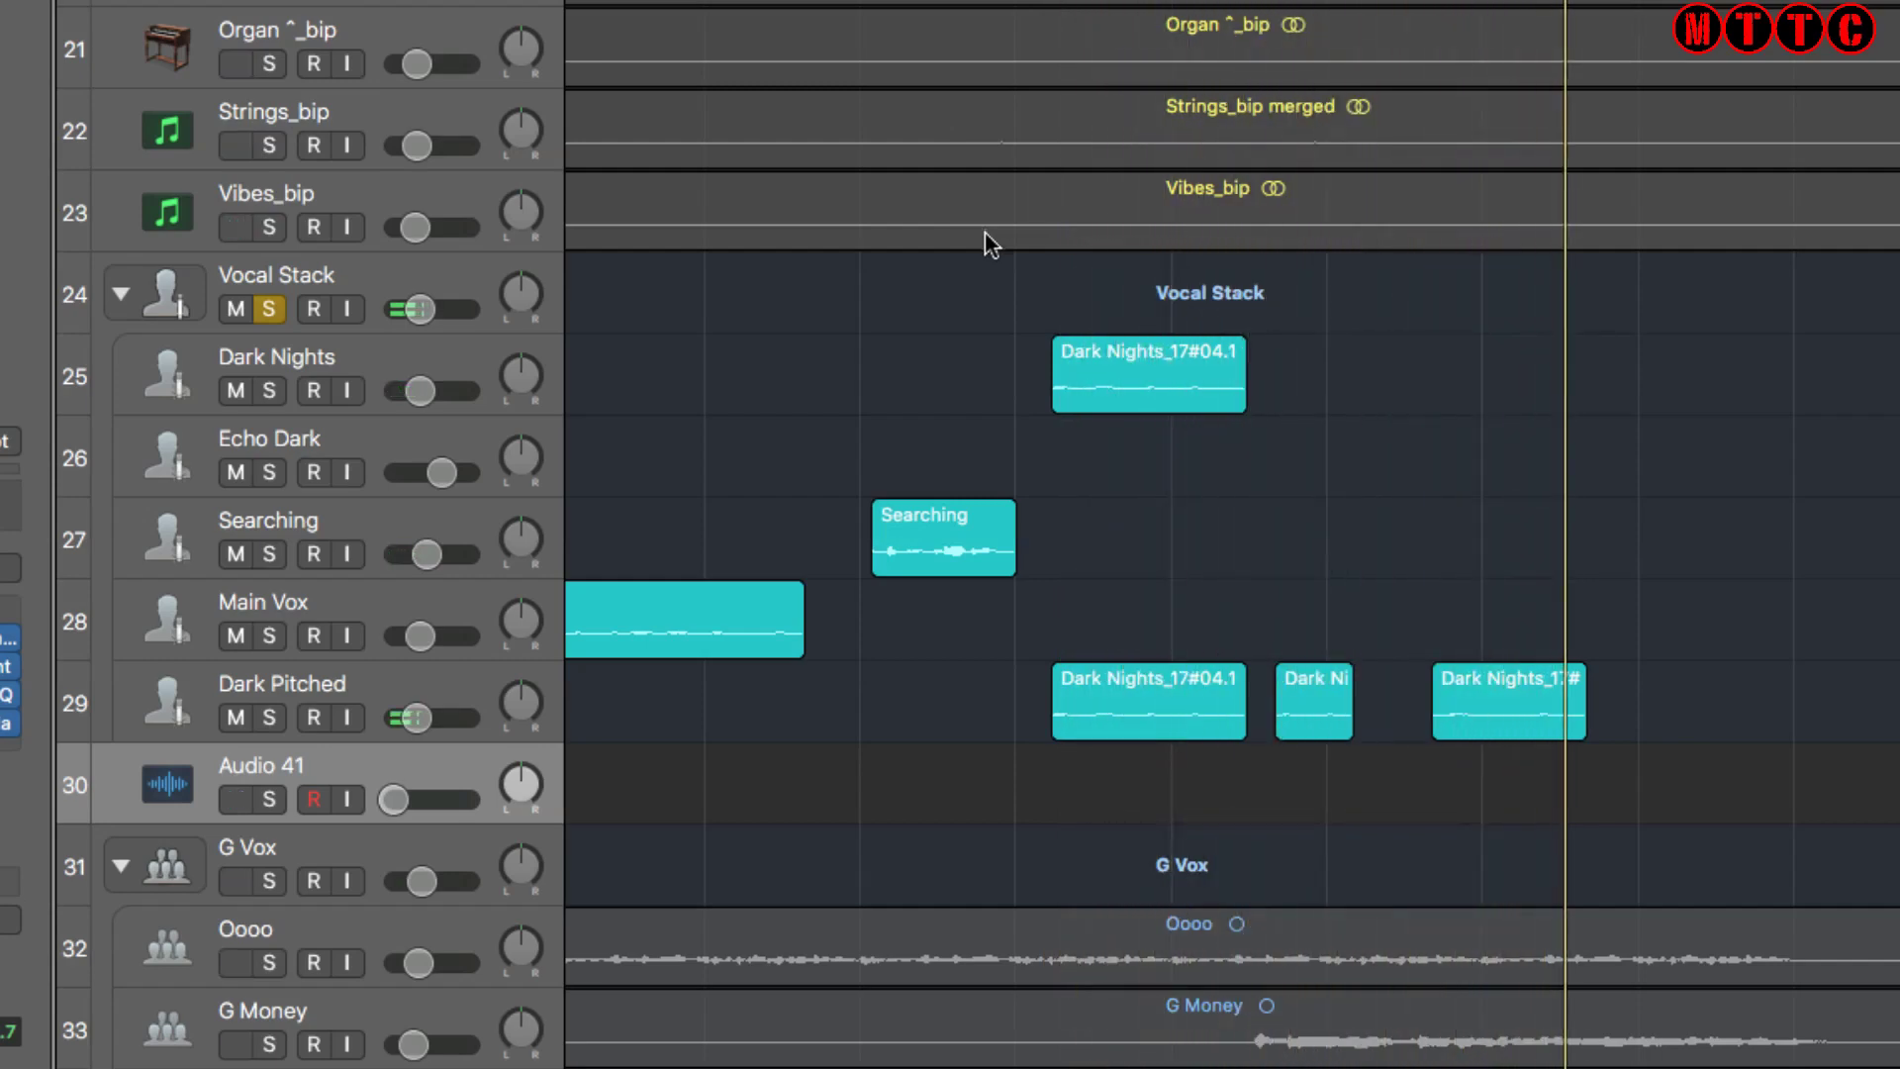
Examine the Tape Delay settings on the Dark Pitched track, then close the plug-in
left_click(1073, 681)
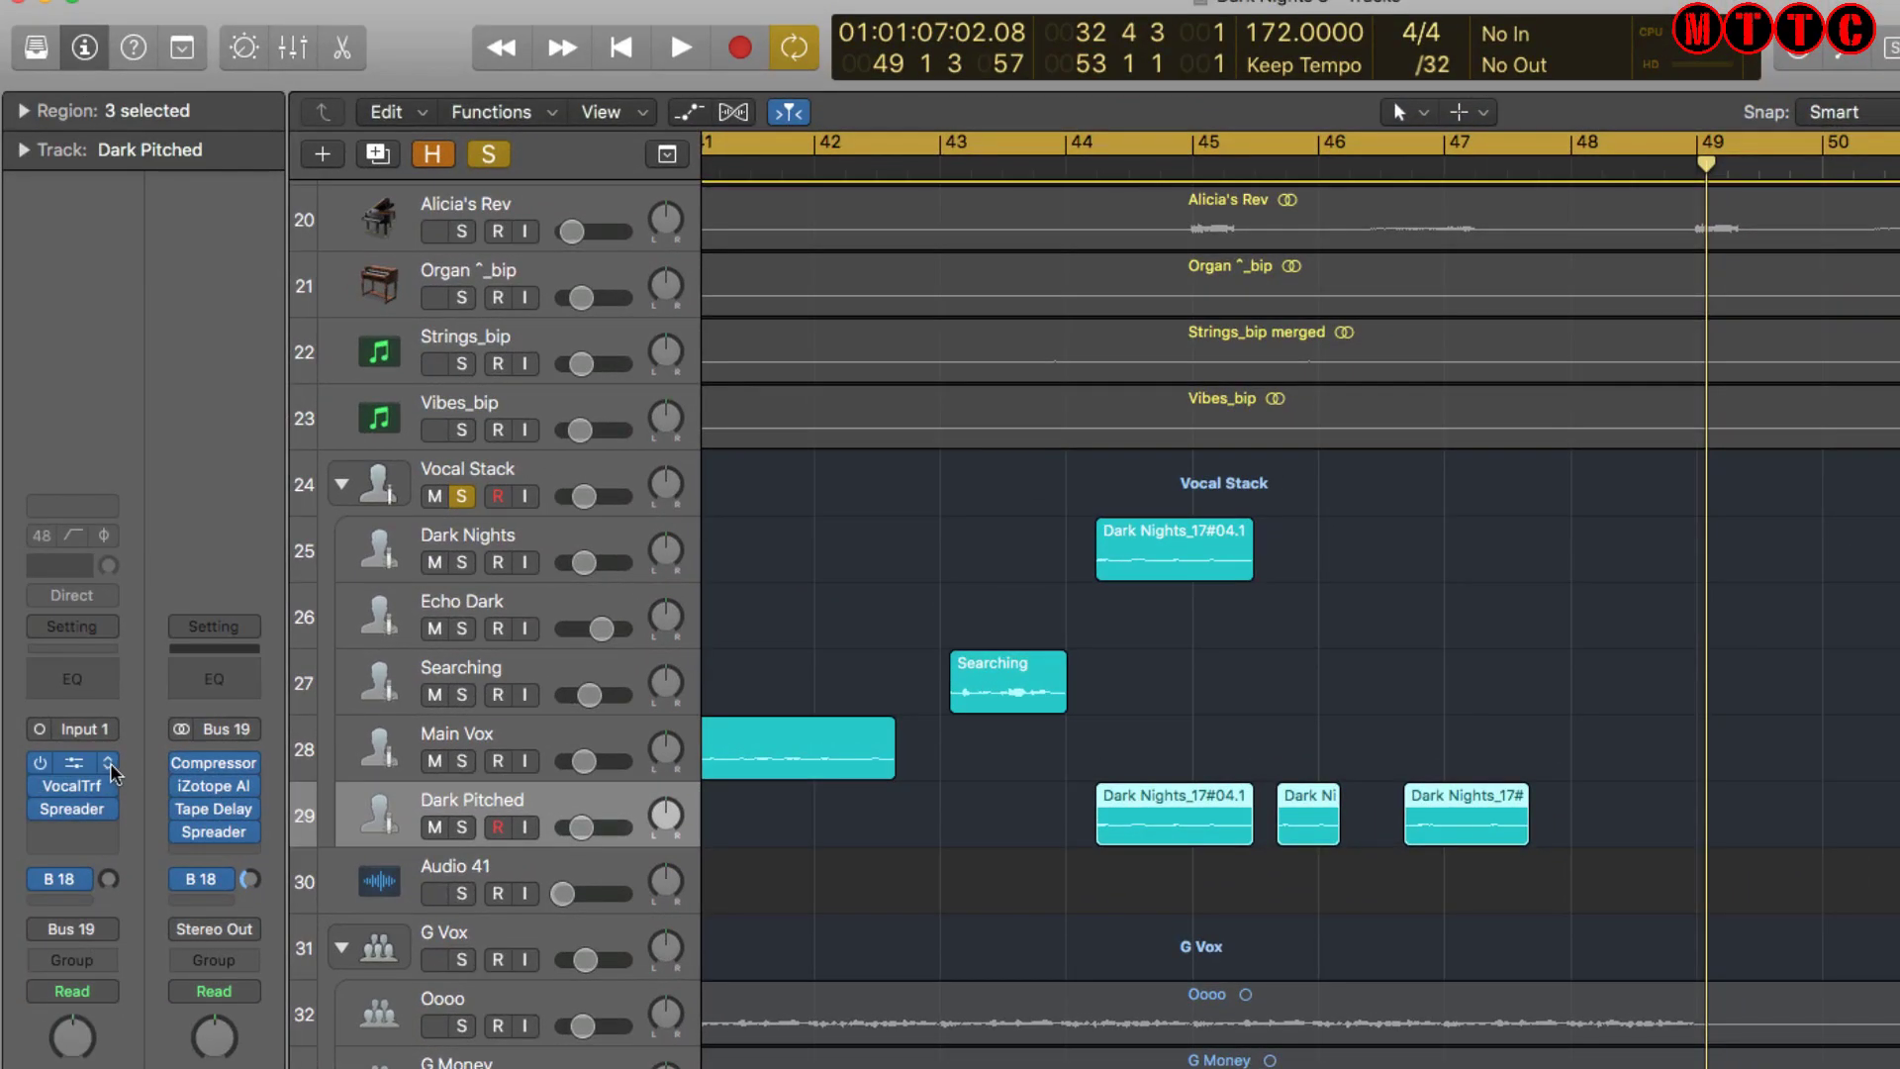
left_click(79, 763)
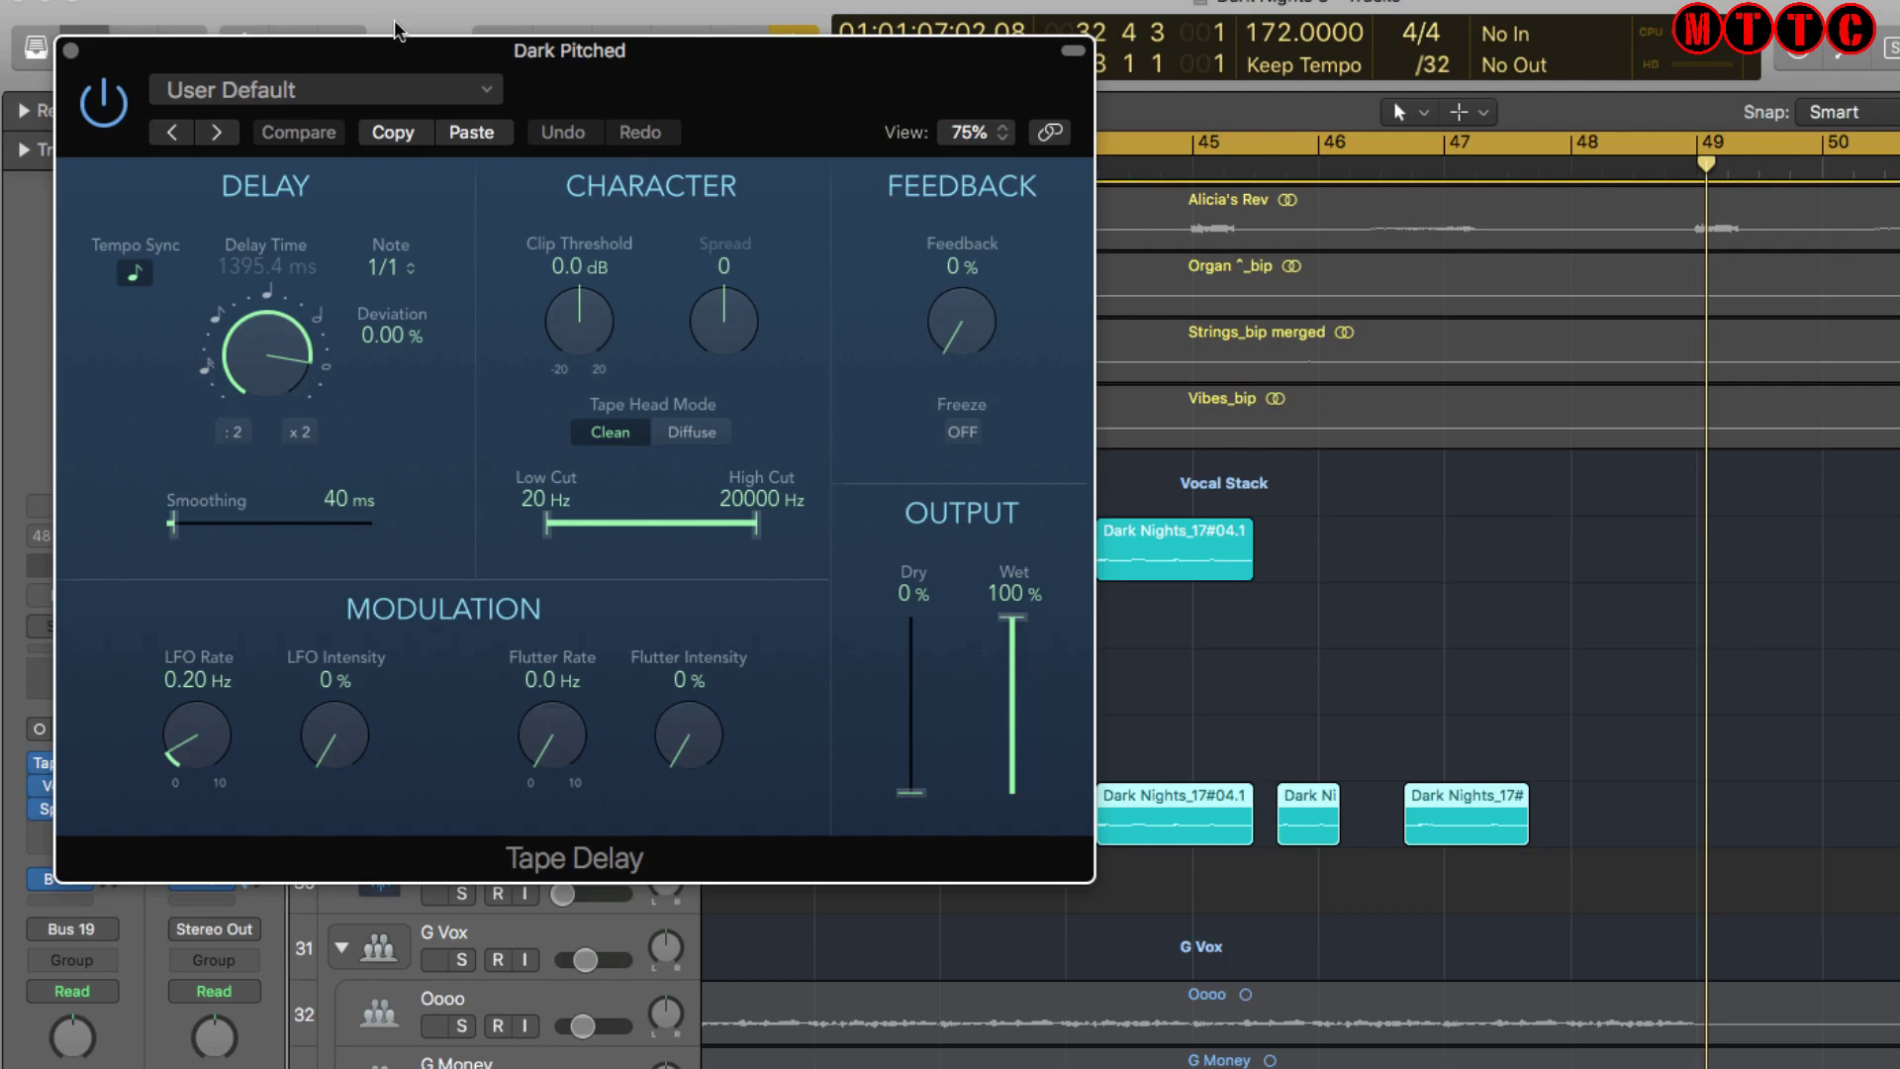
left_click(71, 49)
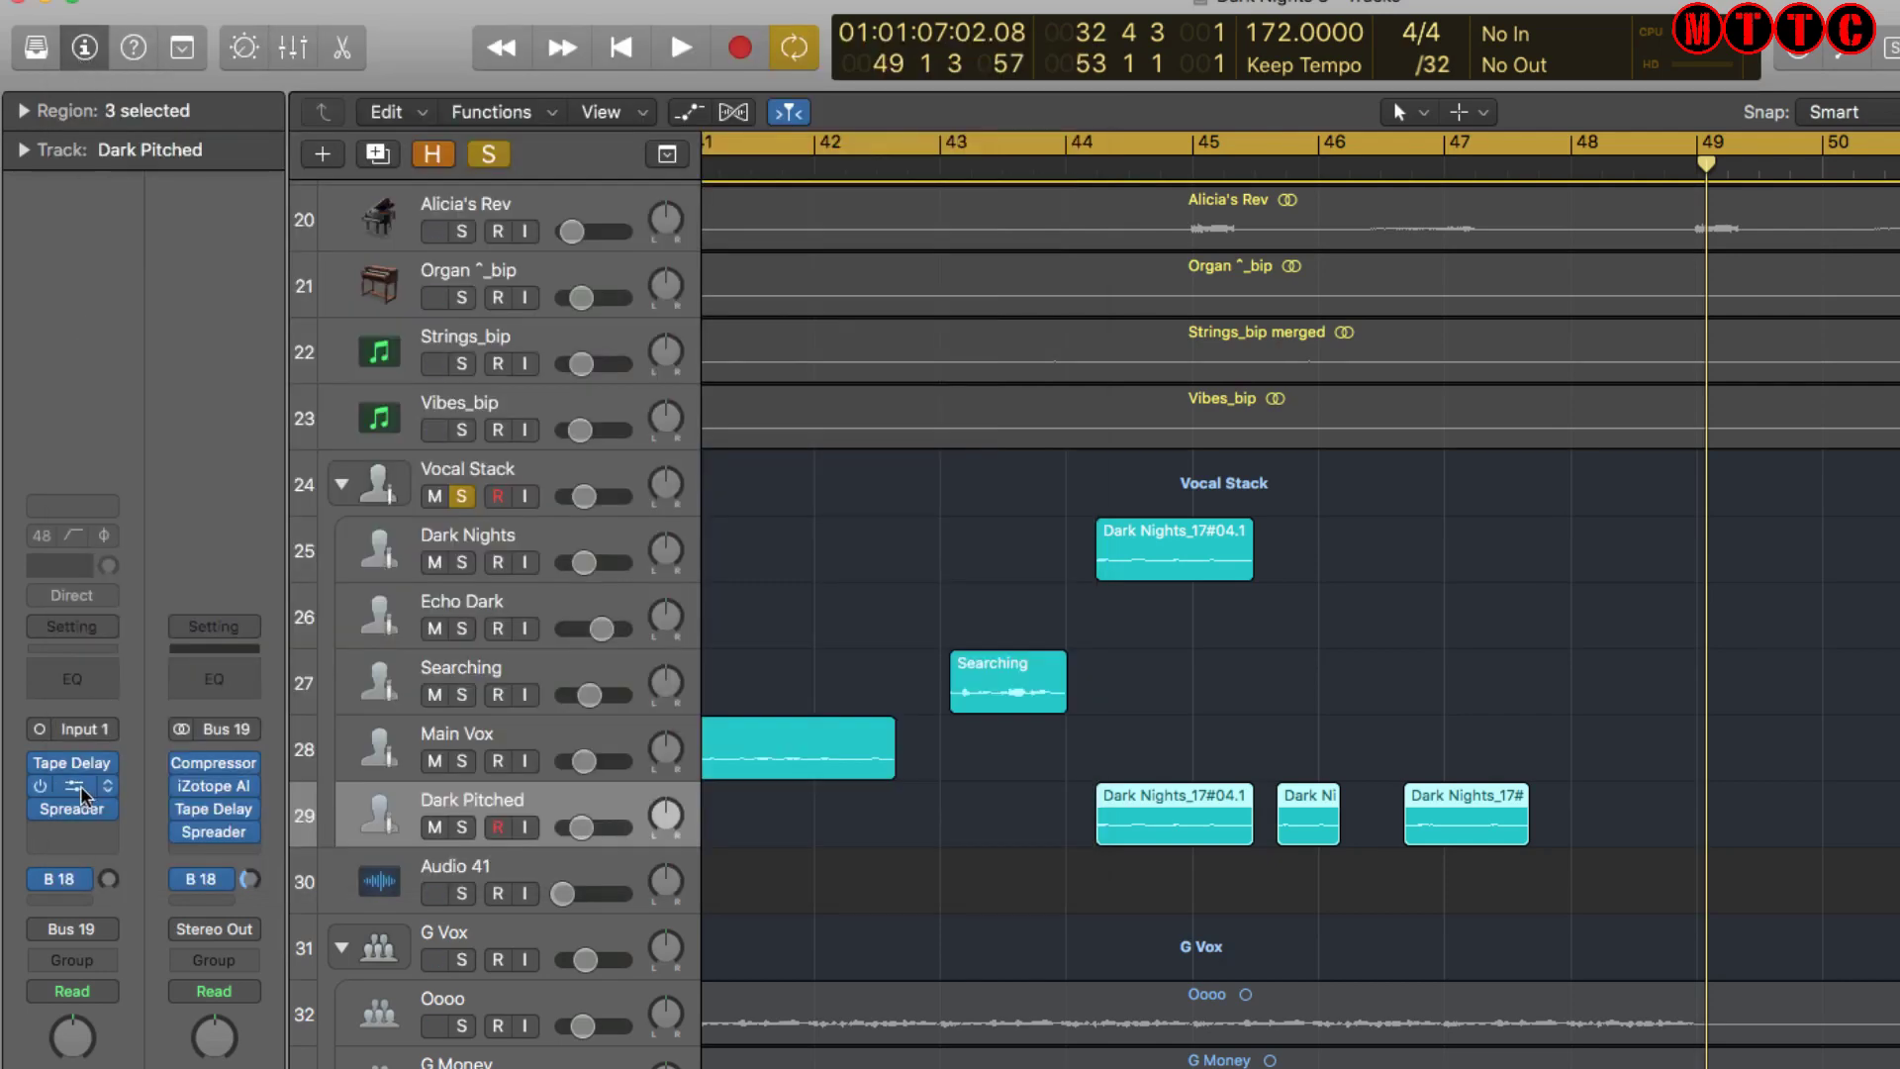
Open the Vocal Transformer on Dark Pitched and browse the Pitch plug-ins to its stereo version without inserting another plug-in
left_click(78, 789)
left_click_drag(339, 52, 703, 64)
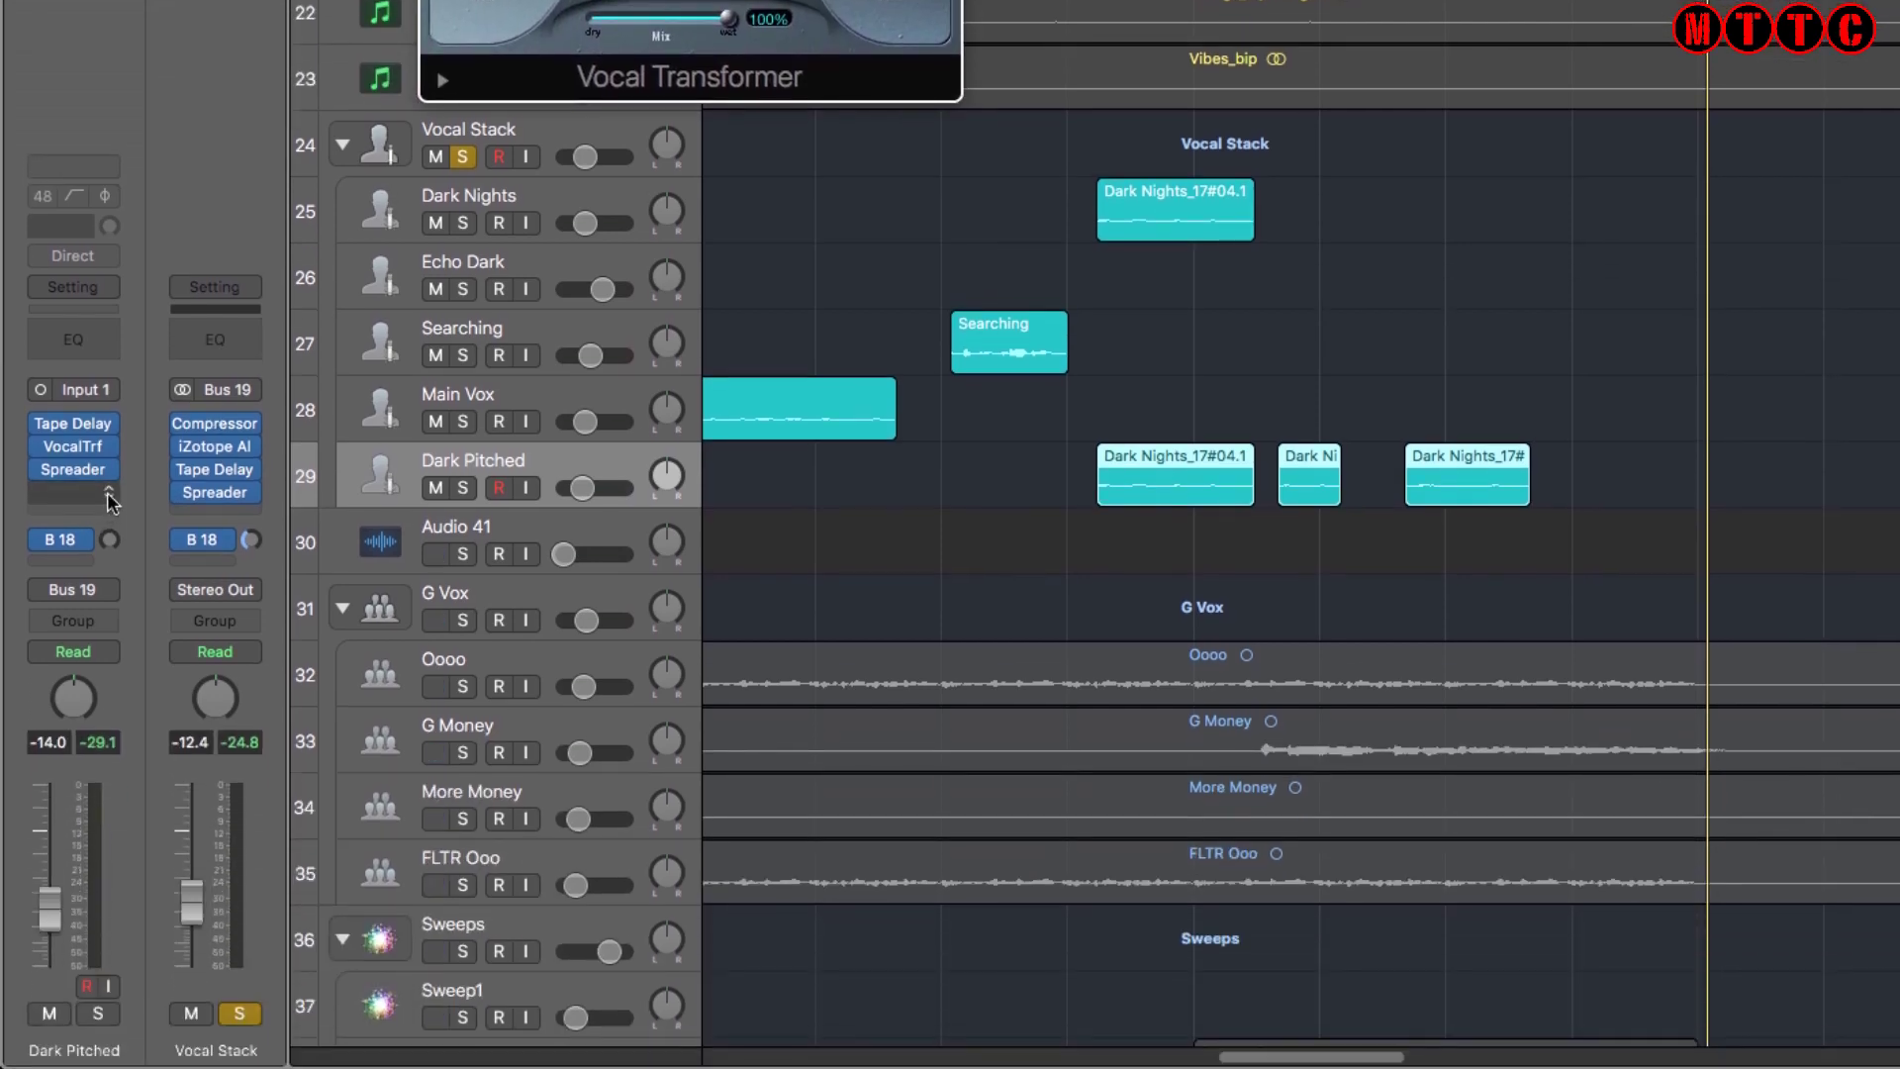
left_click(112, 841)
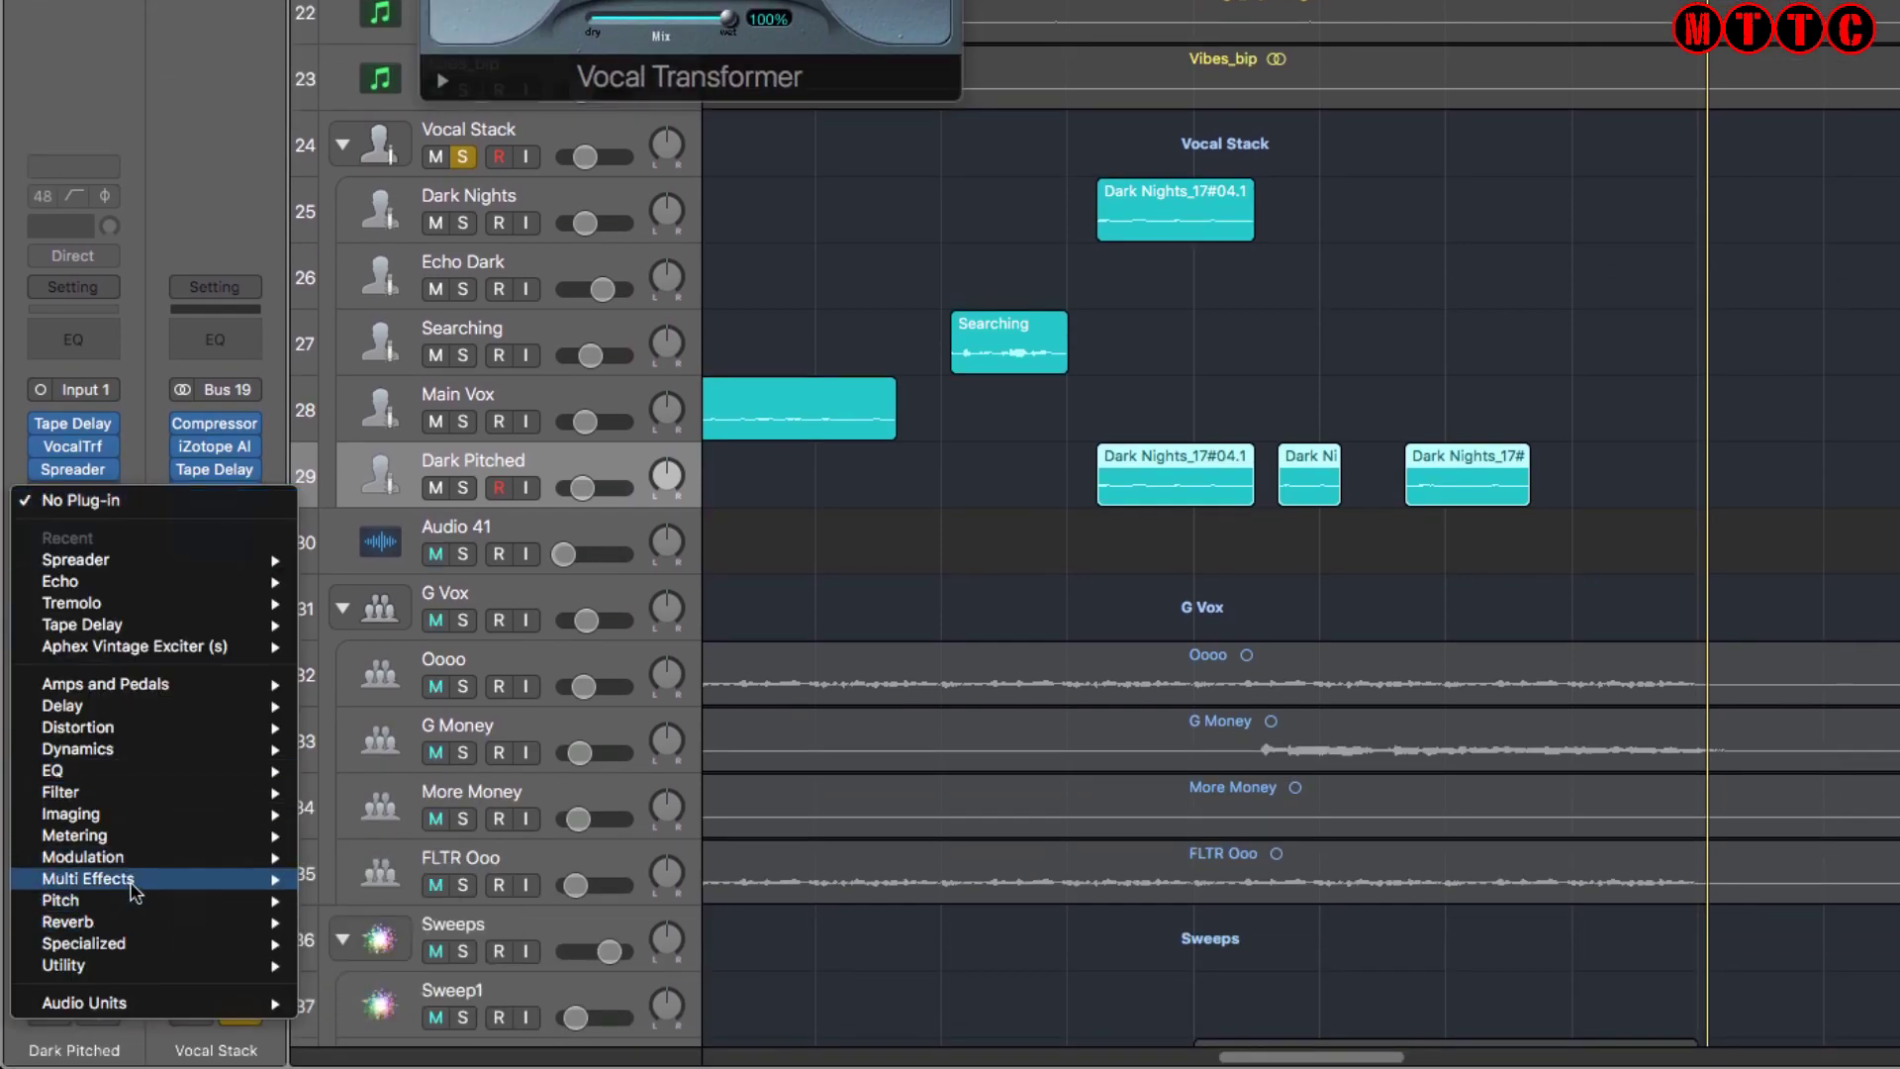
mouse_move(131, 904)
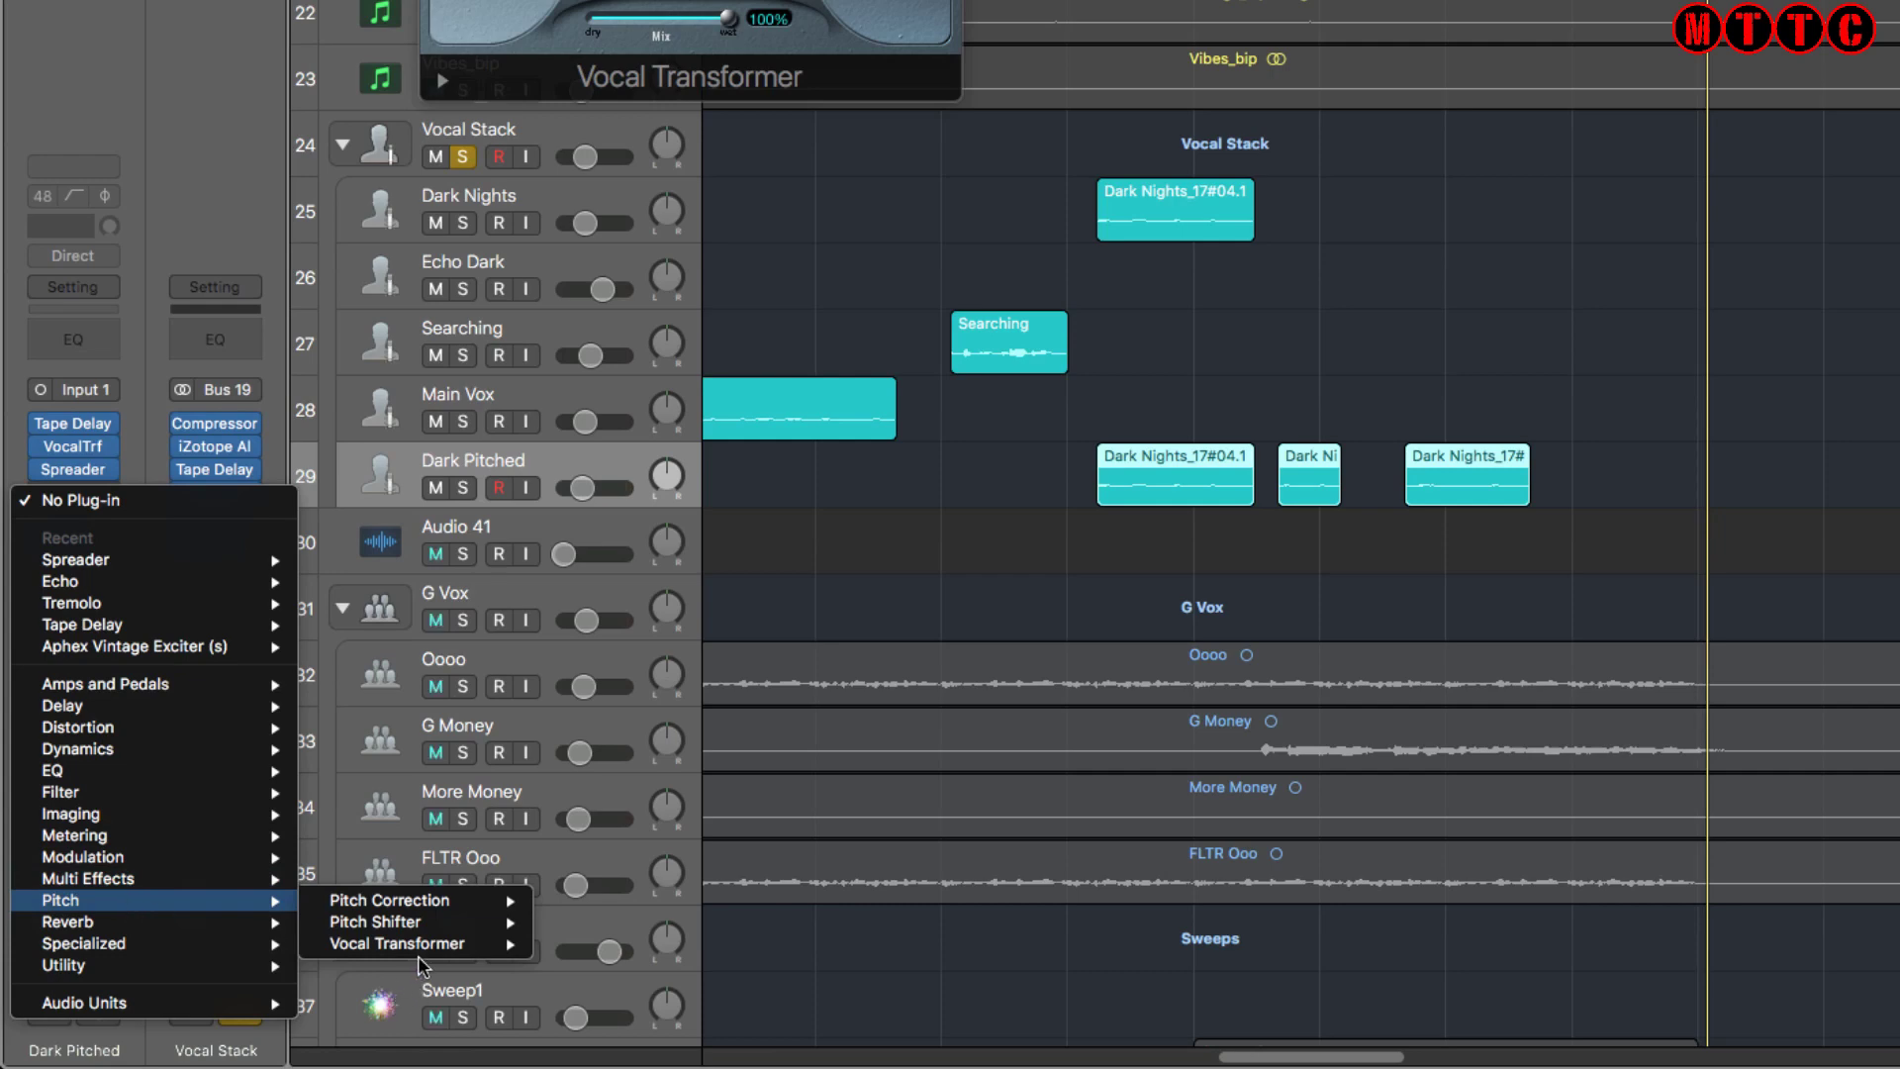
mouse_move(431, 945)
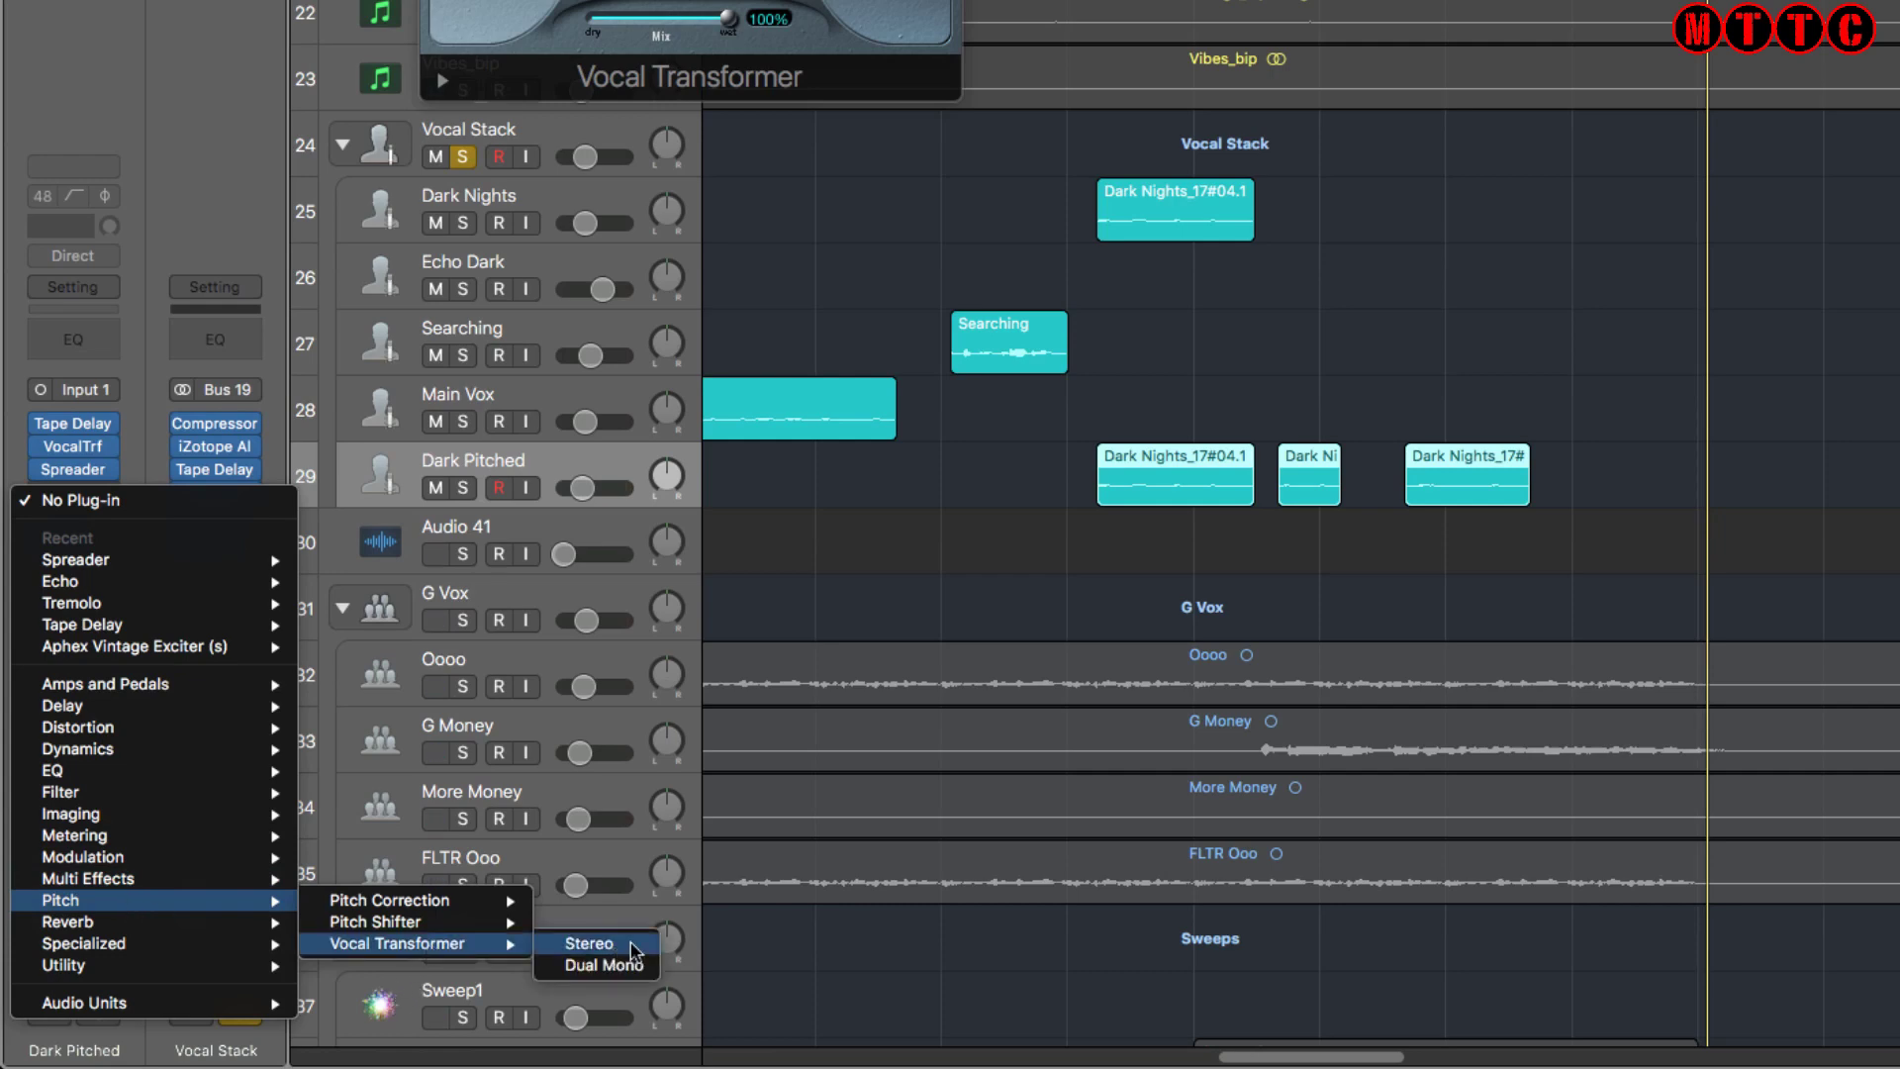
left_click(830, 541)
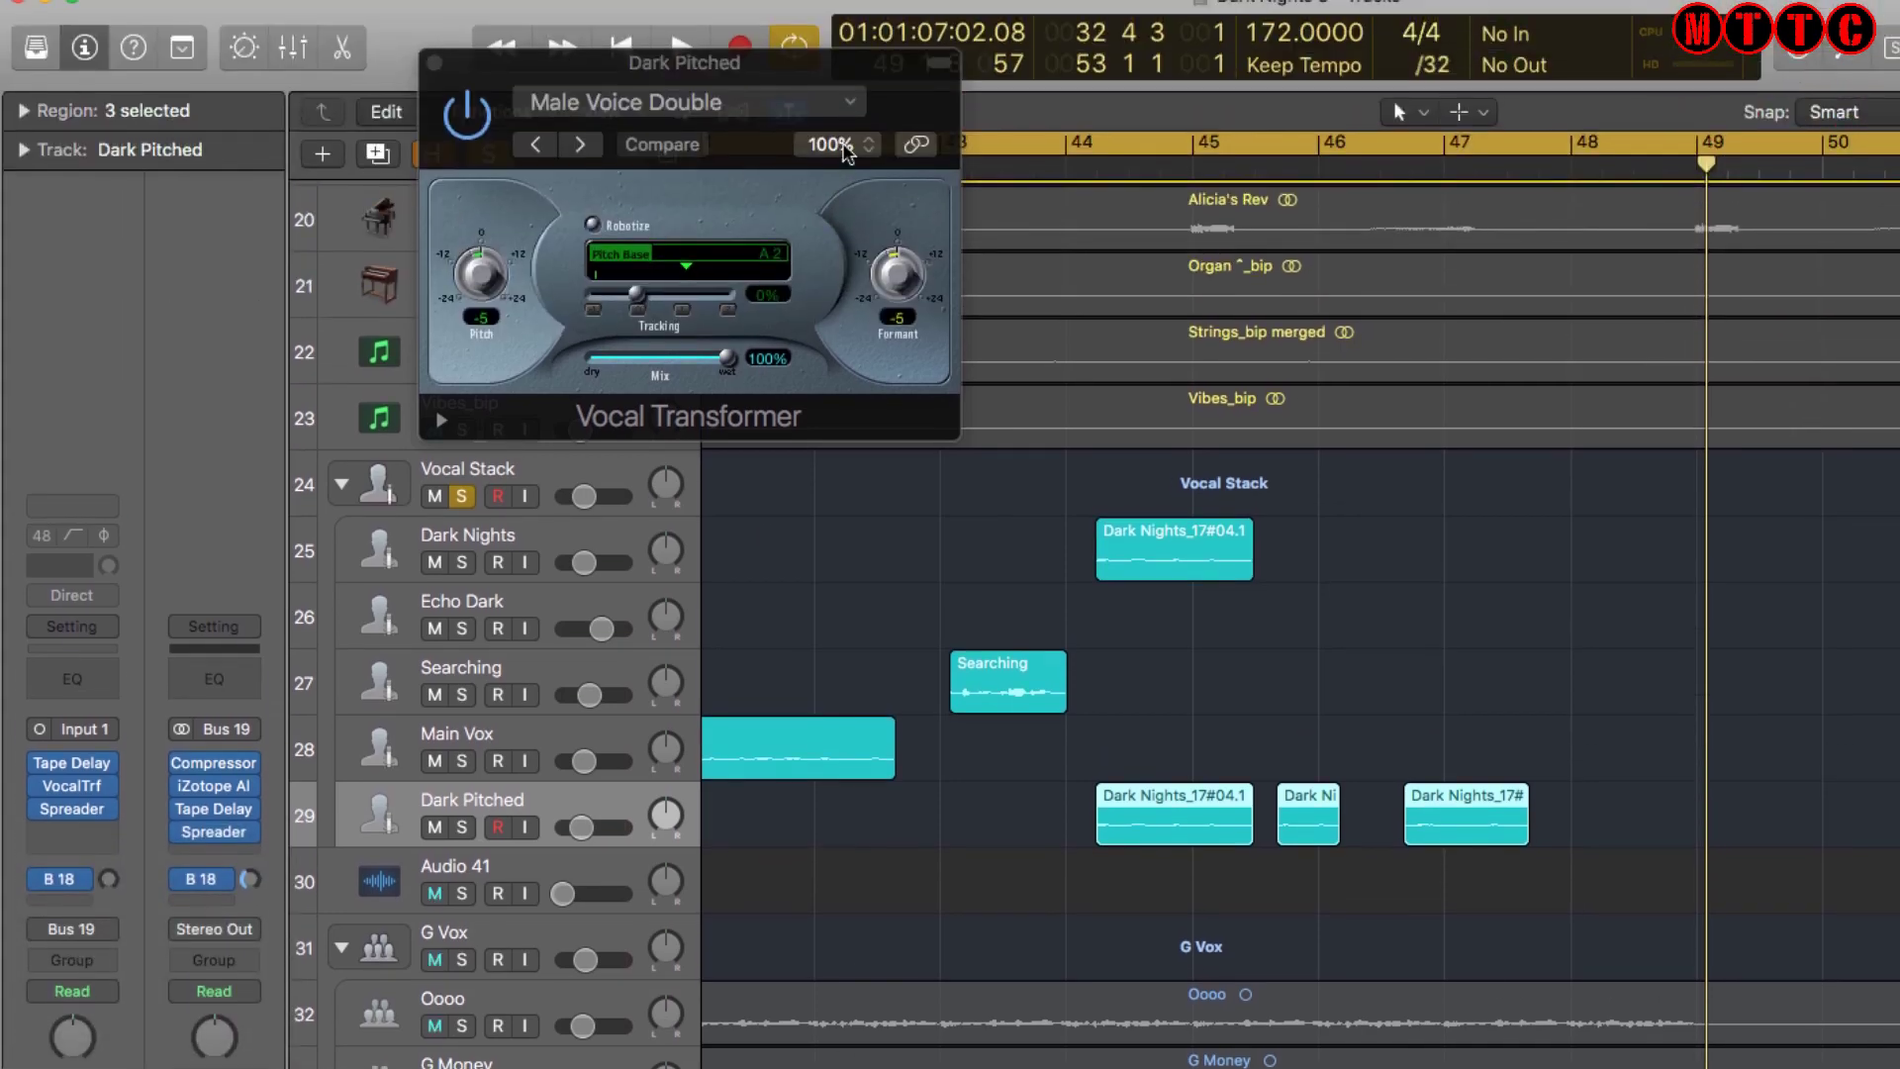
Enlarge the Vocal Transformer view to 150% and reposition its window clear of the vocal regions
left_click(844, 148)
left_click(875, 347)
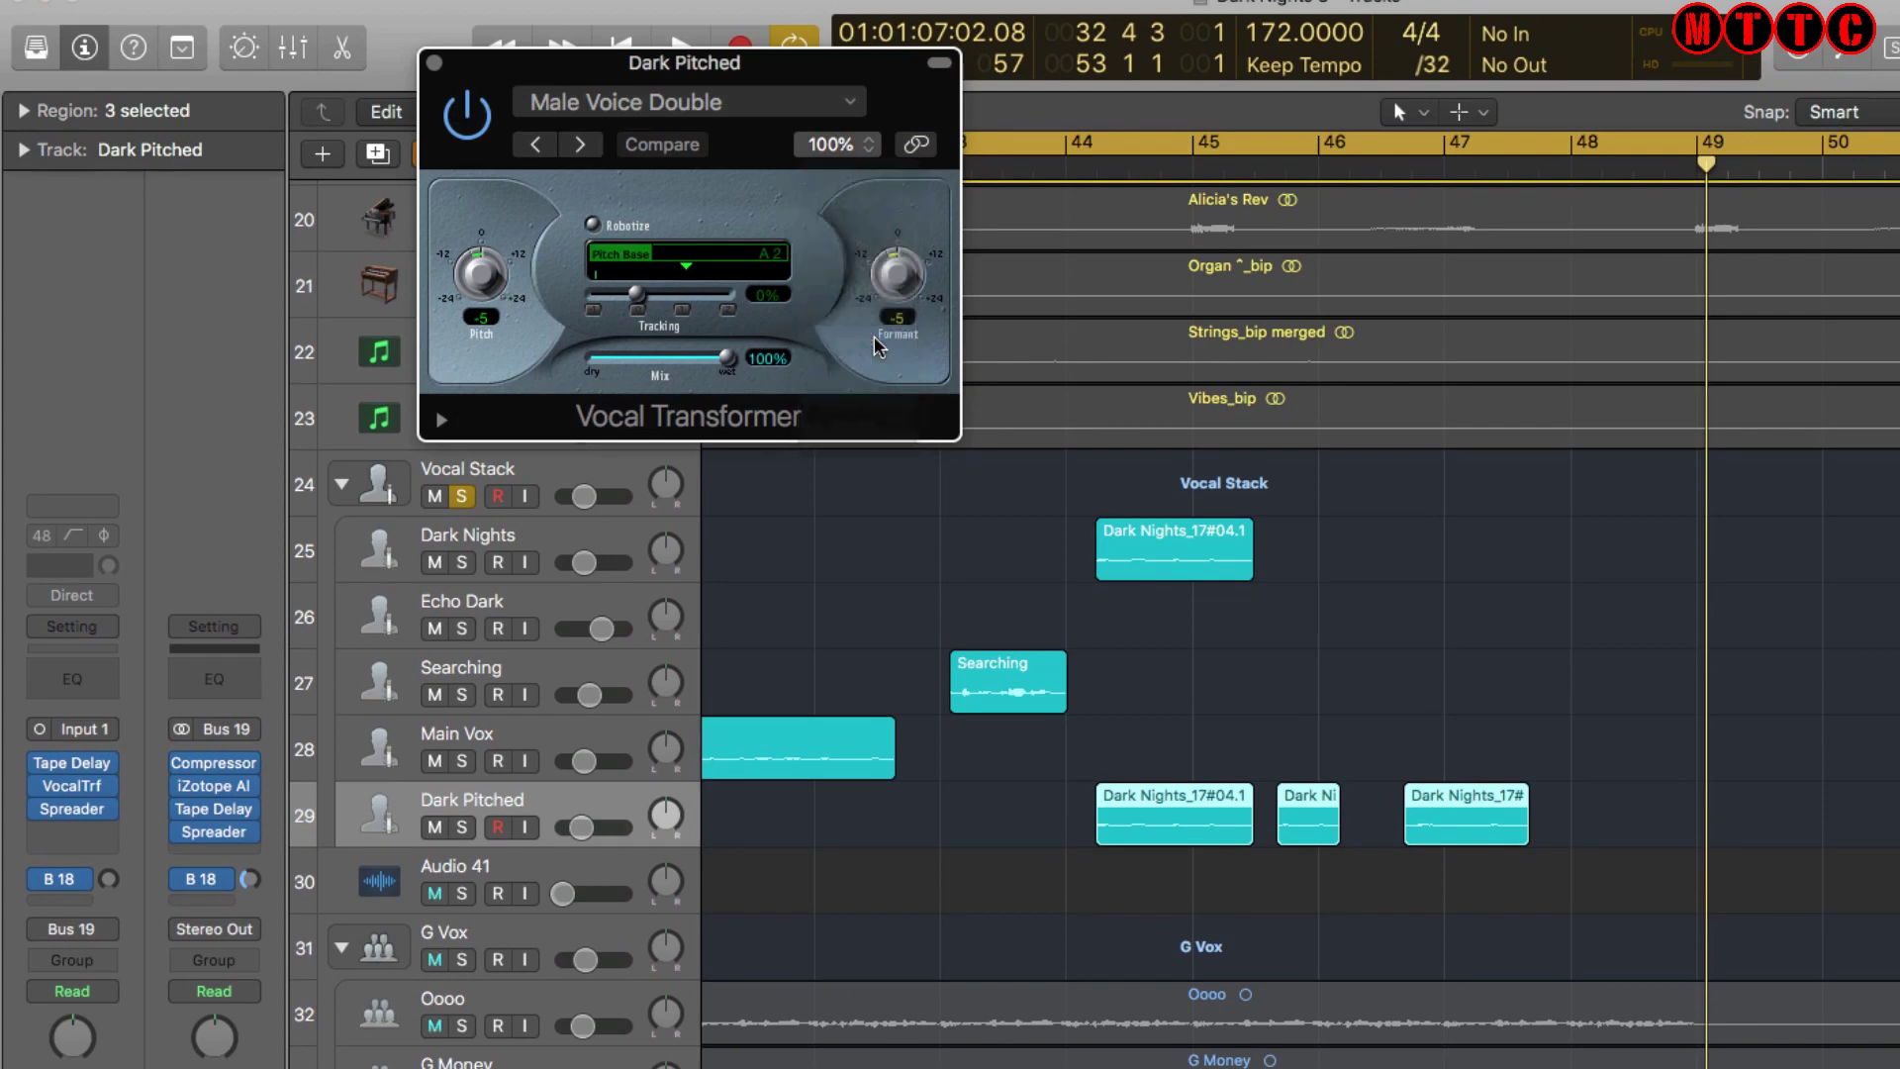
left_click_drag(904, 93, 683, 112)
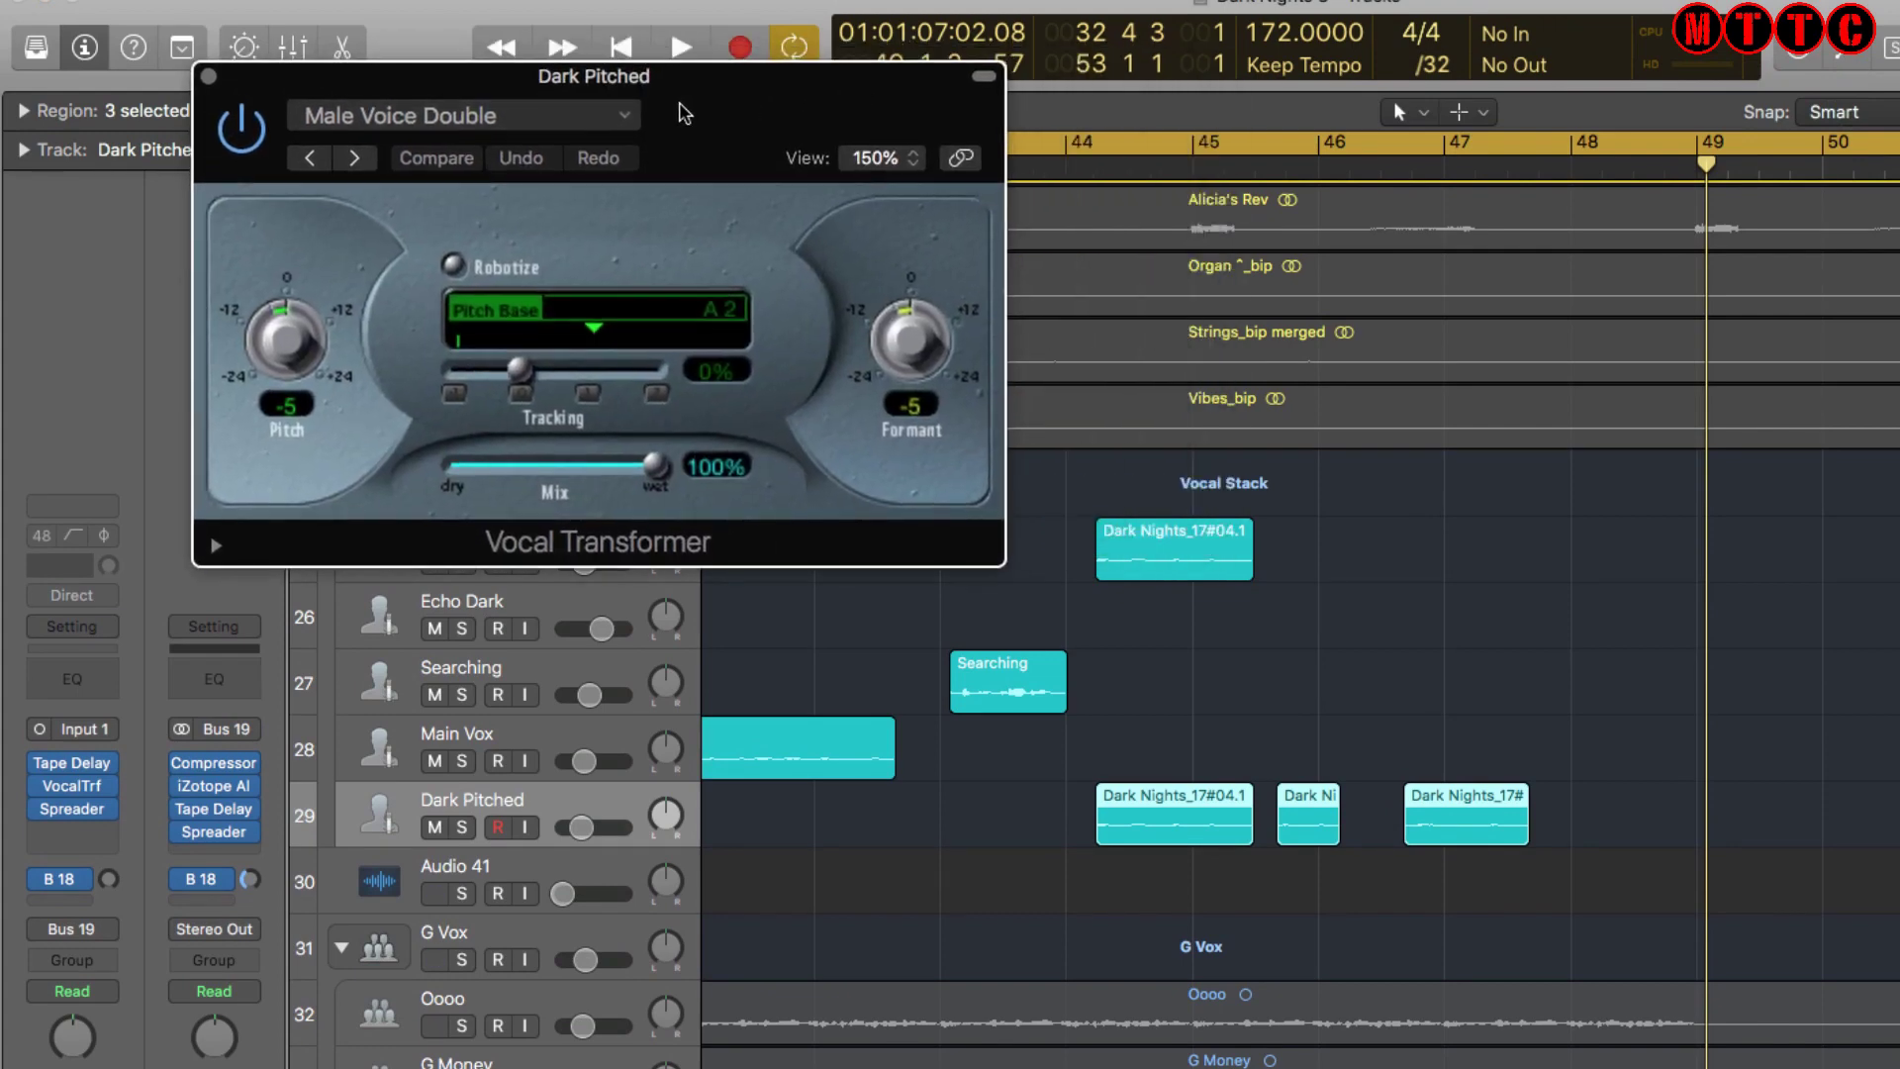
Examine the Spreader settings on Dark Pitched, close them, and reopen that track's Tape Delay
left_click(79, 812)
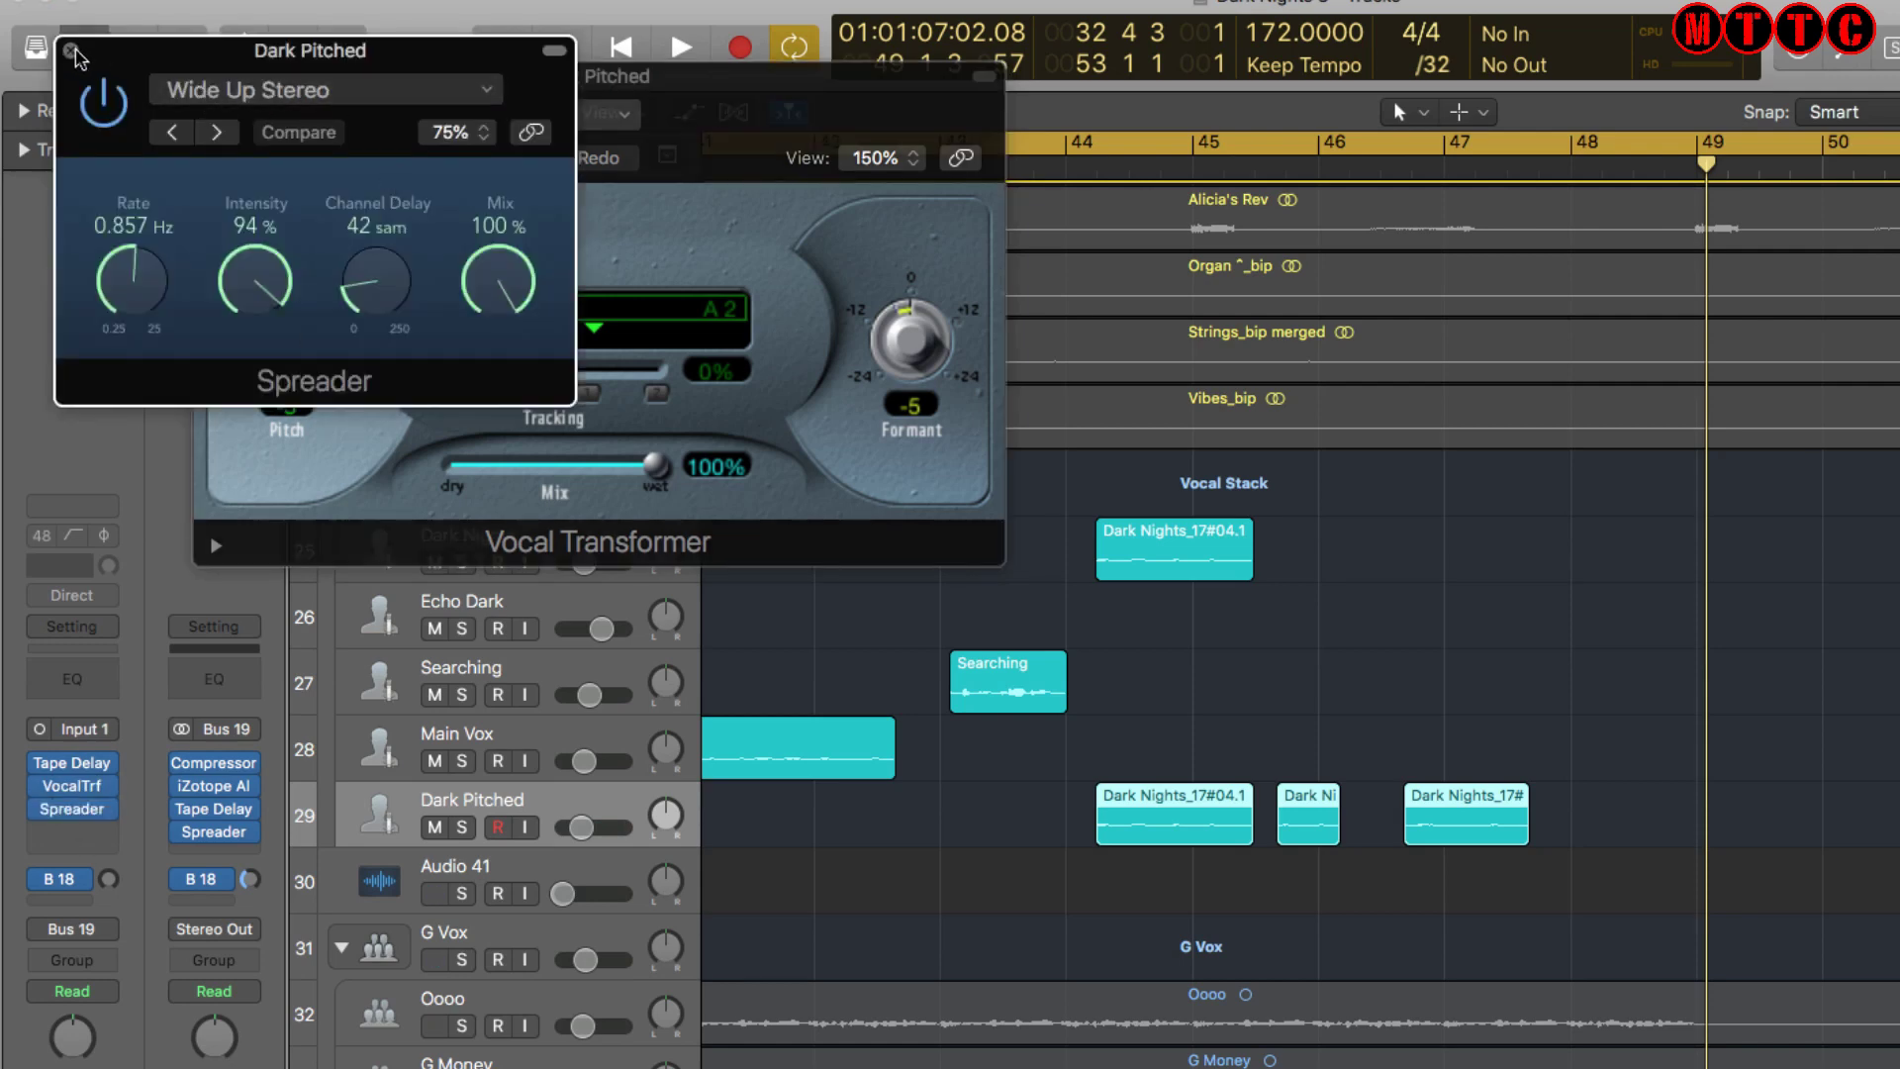
left_click(72, 51)
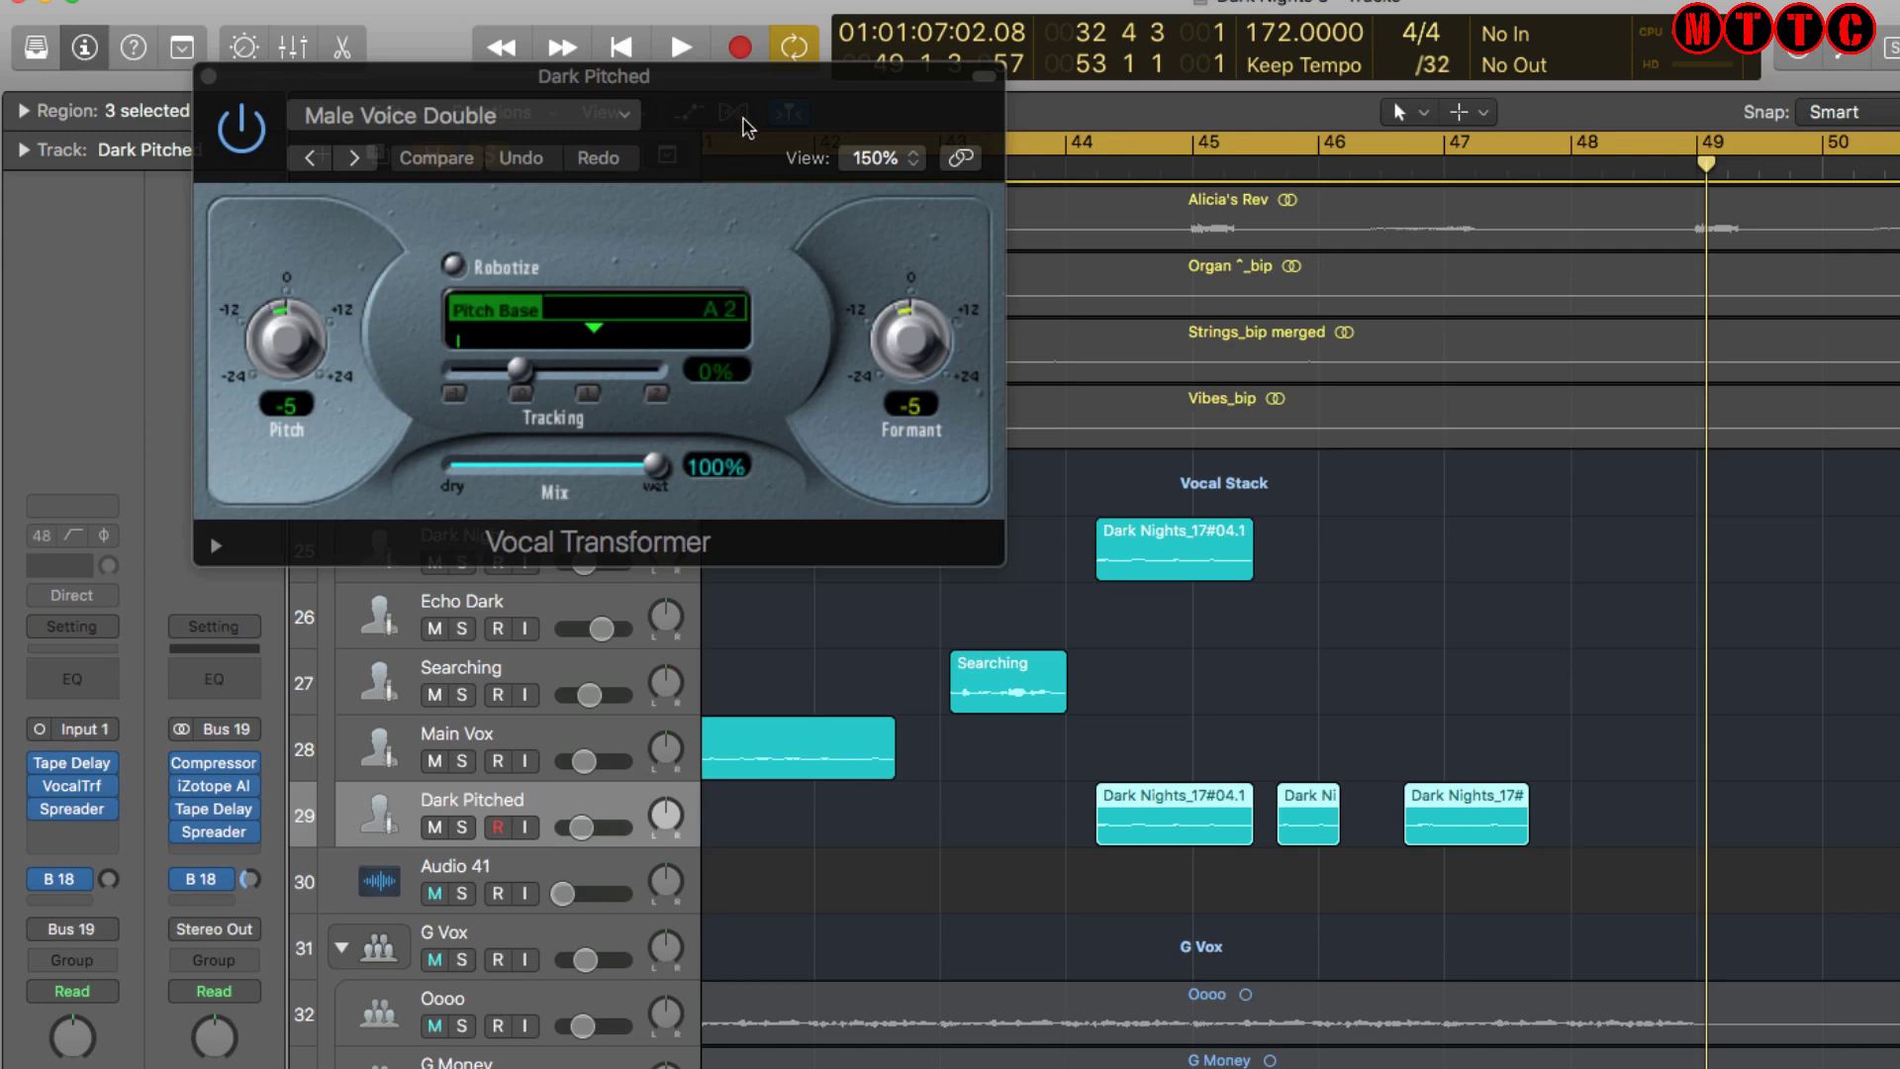
left_click(85, 770)
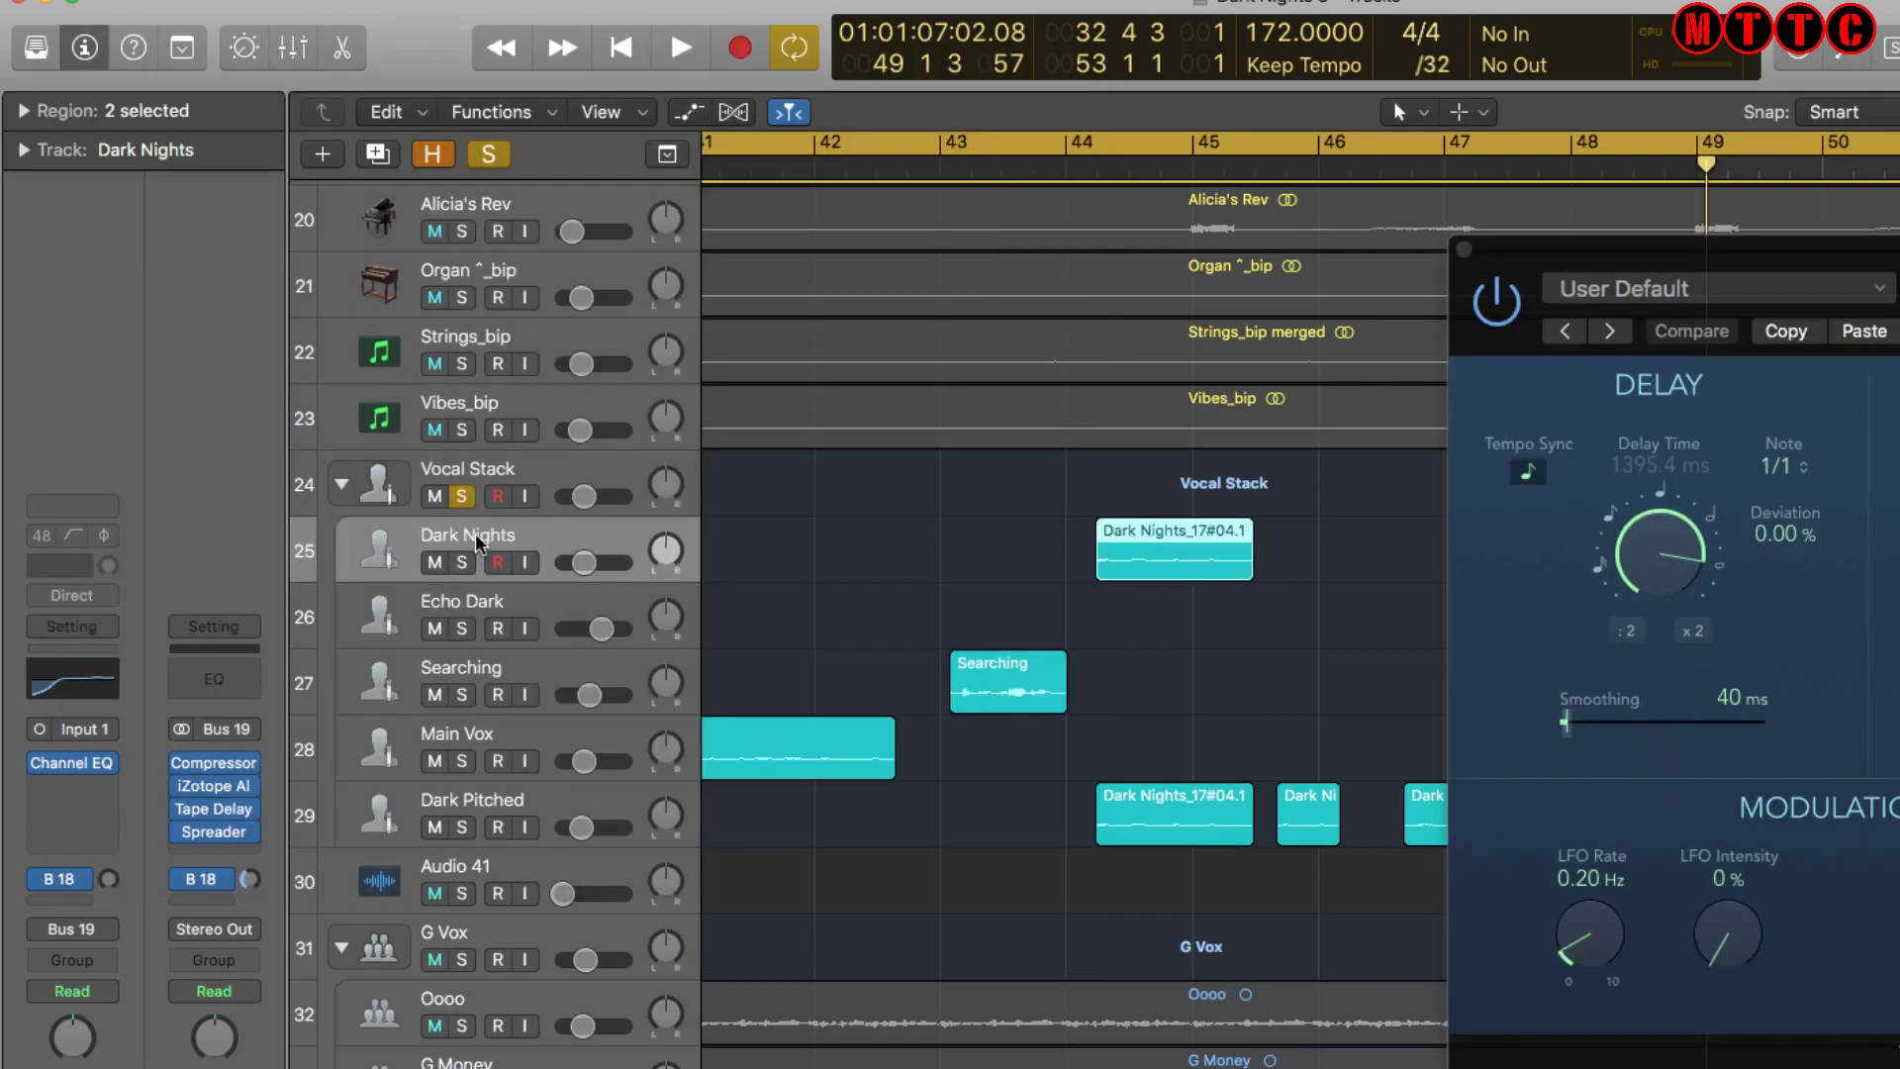
Duplicate the Dark Nights track, copy its region at bar 44 onto the new track, and colour the copy yellow
key("super+d")
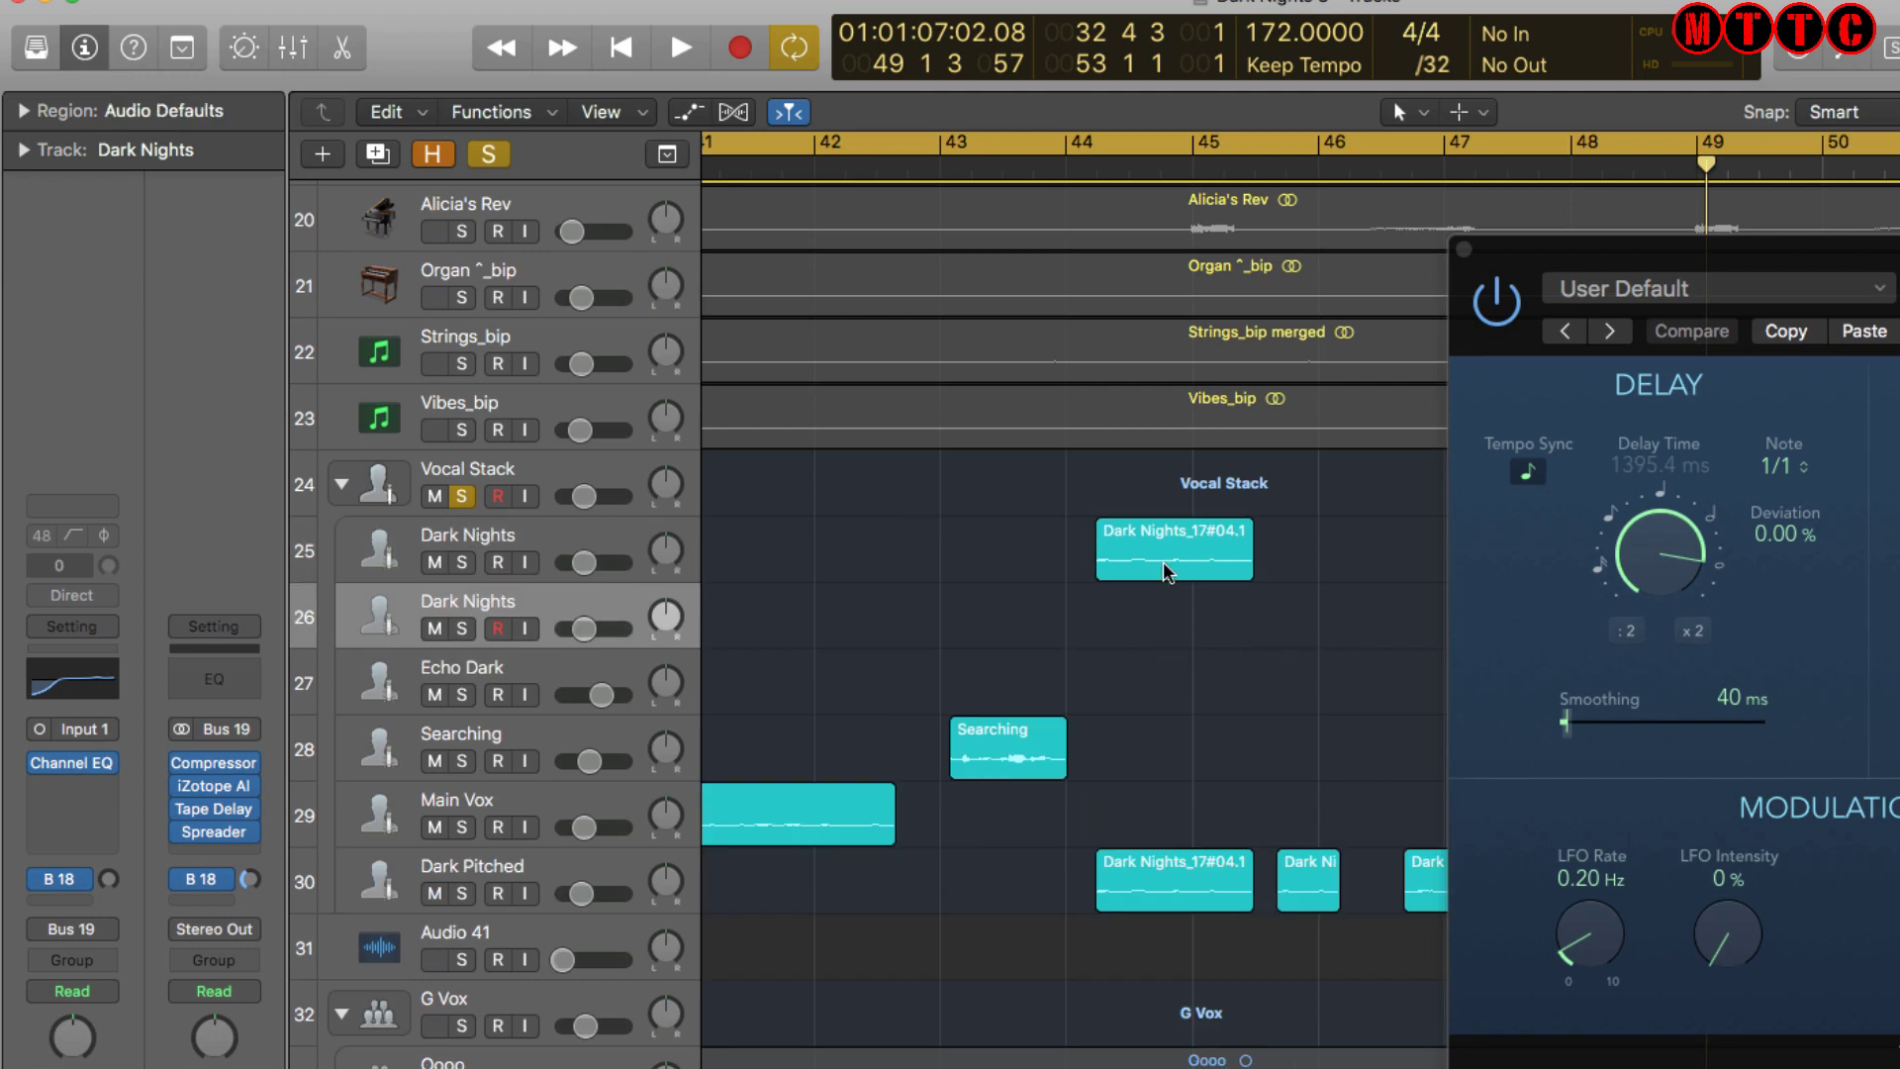
left_click_drag(1167, 571, 1170, 614)
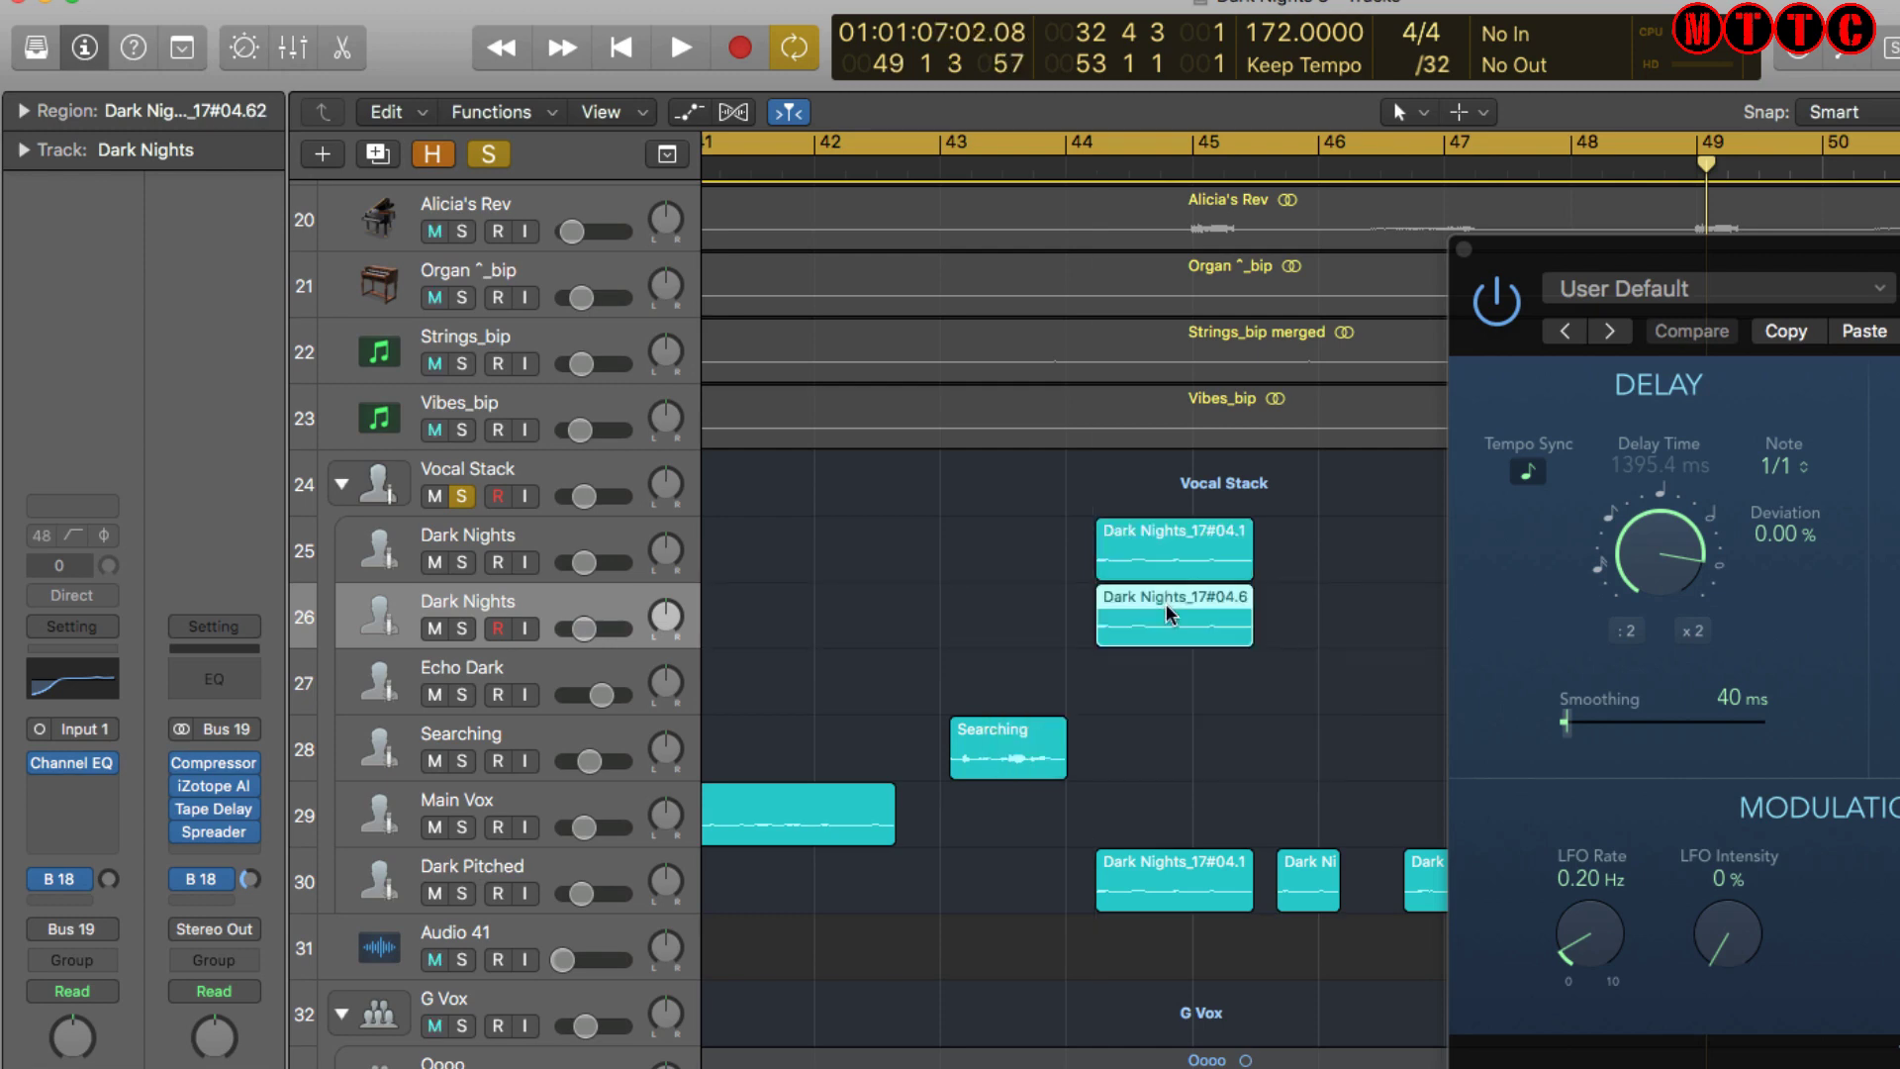
key("alt+c")
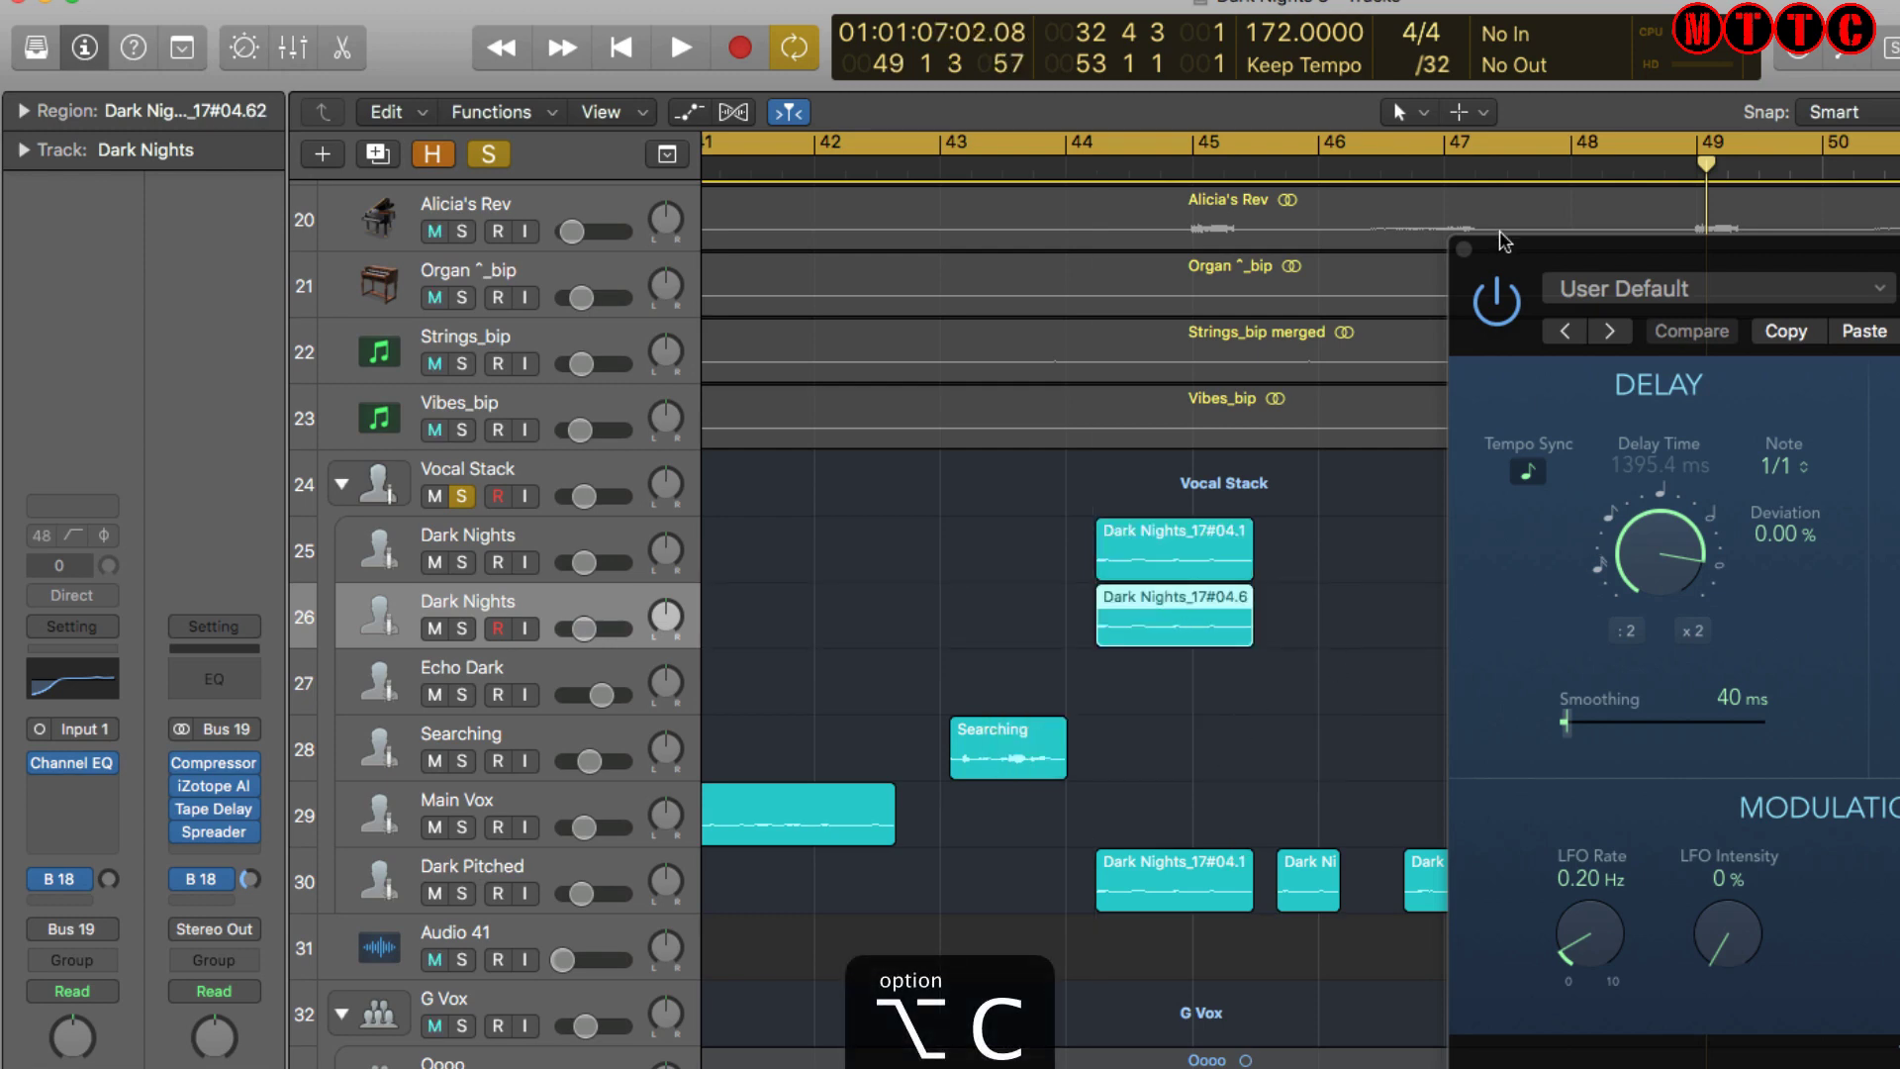
left_click(1463, 249)
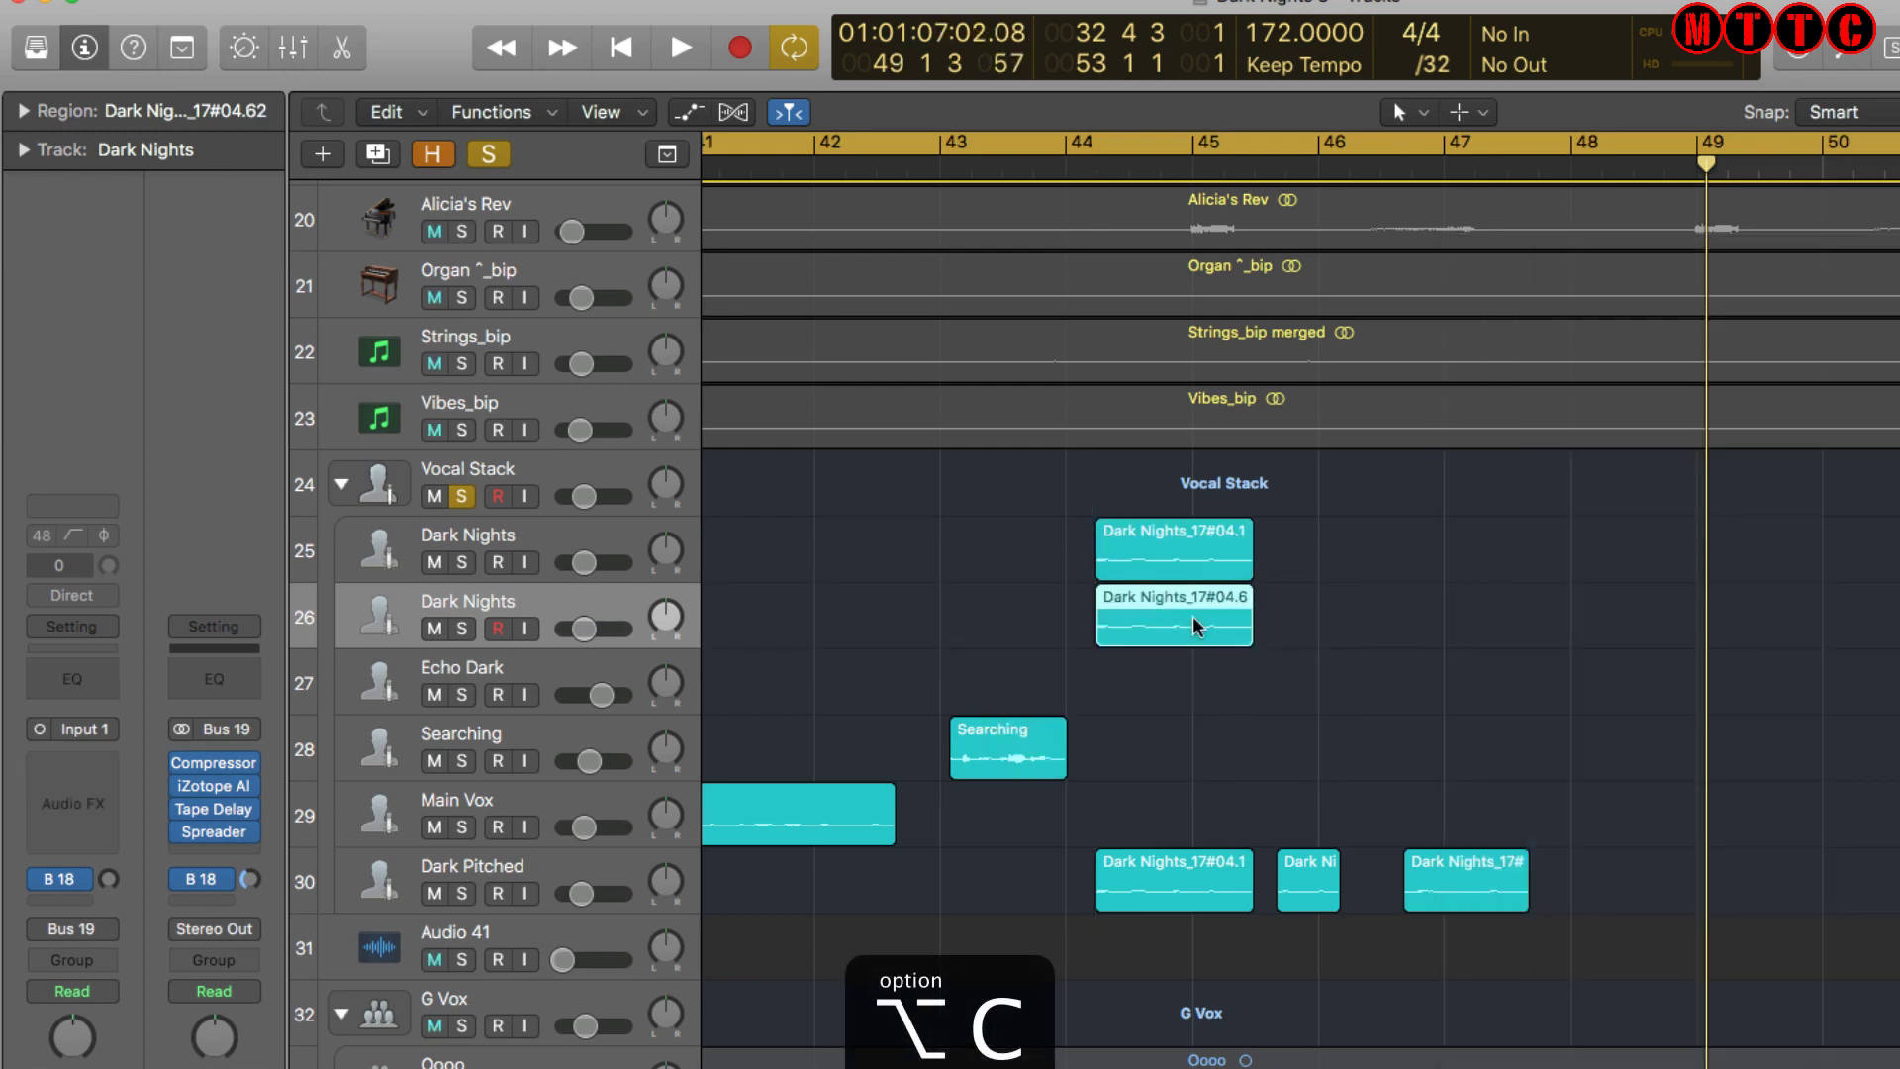
key("alt+c")
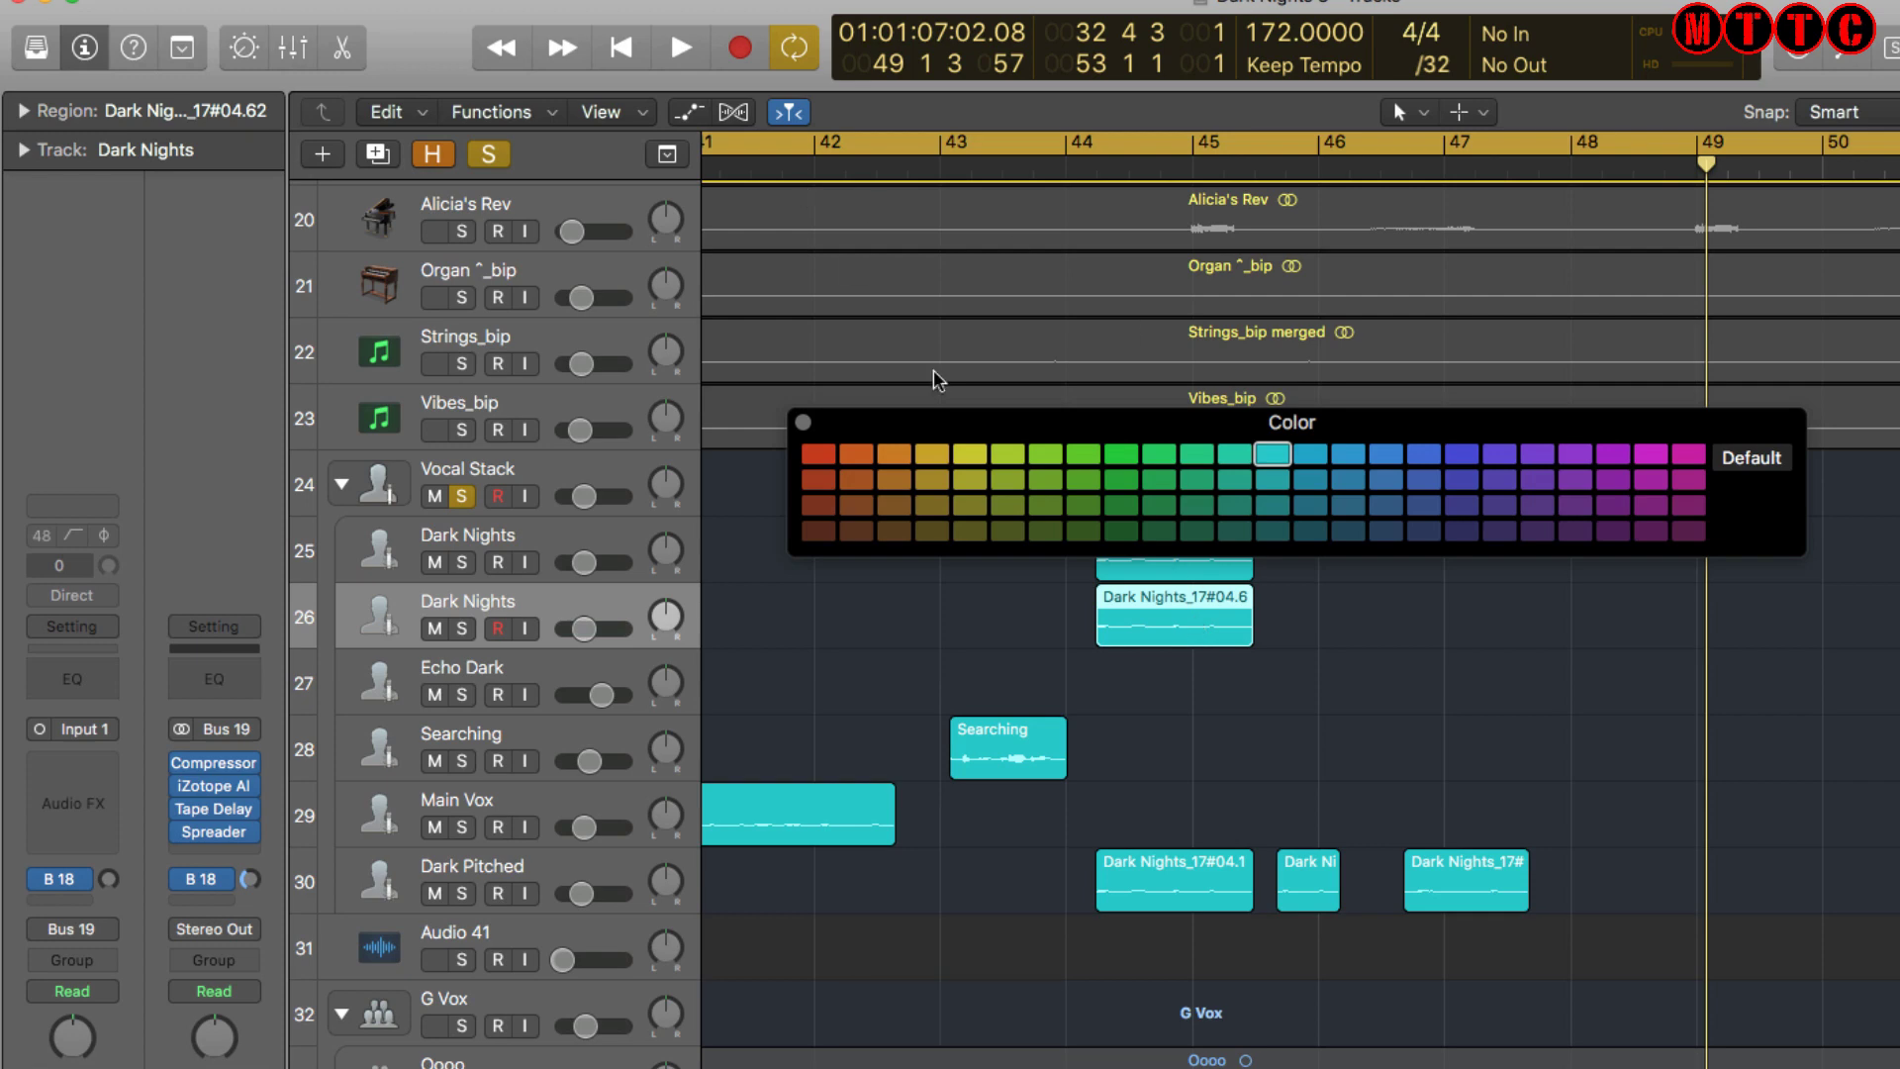
left_click(971, 454)
left_click(803, 422)
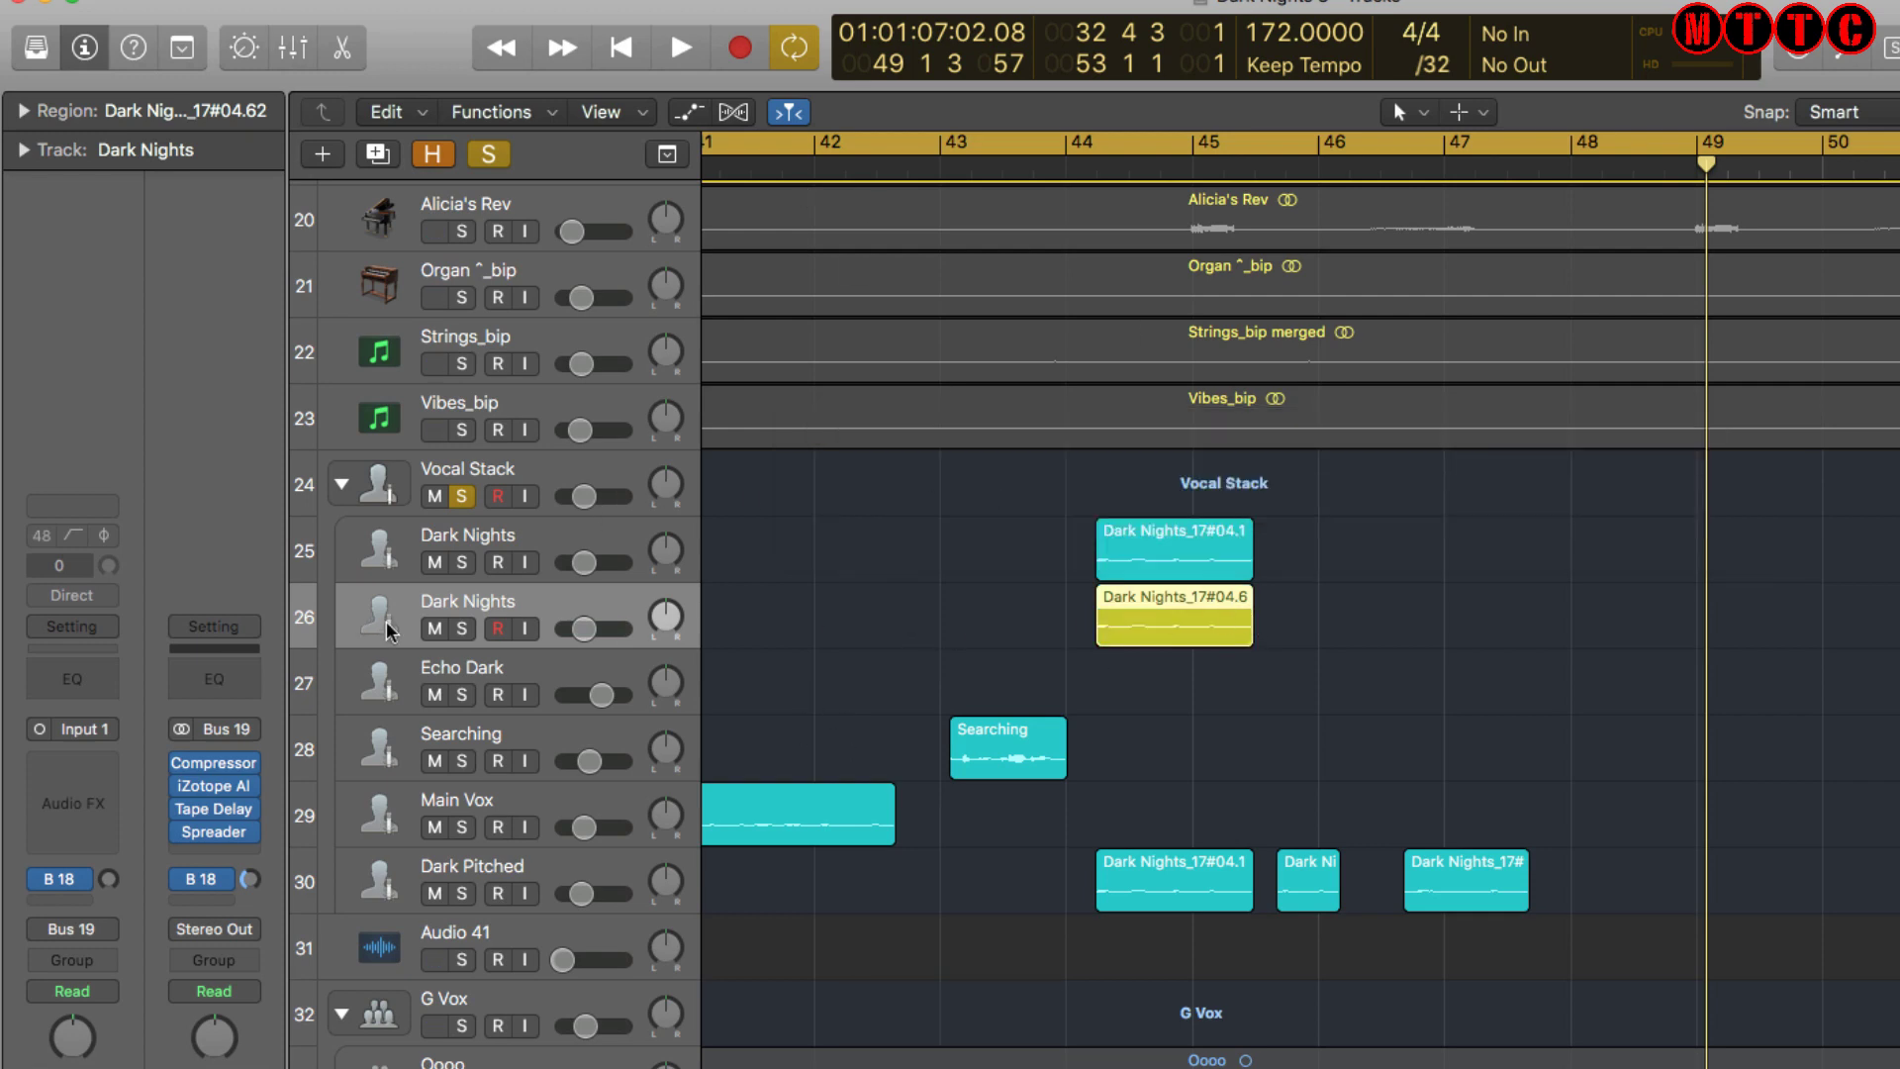
Insert a mono Tape Delay on the duplicated Dark Nights track and set its delay note value to 1/1
left_click(106, 765)
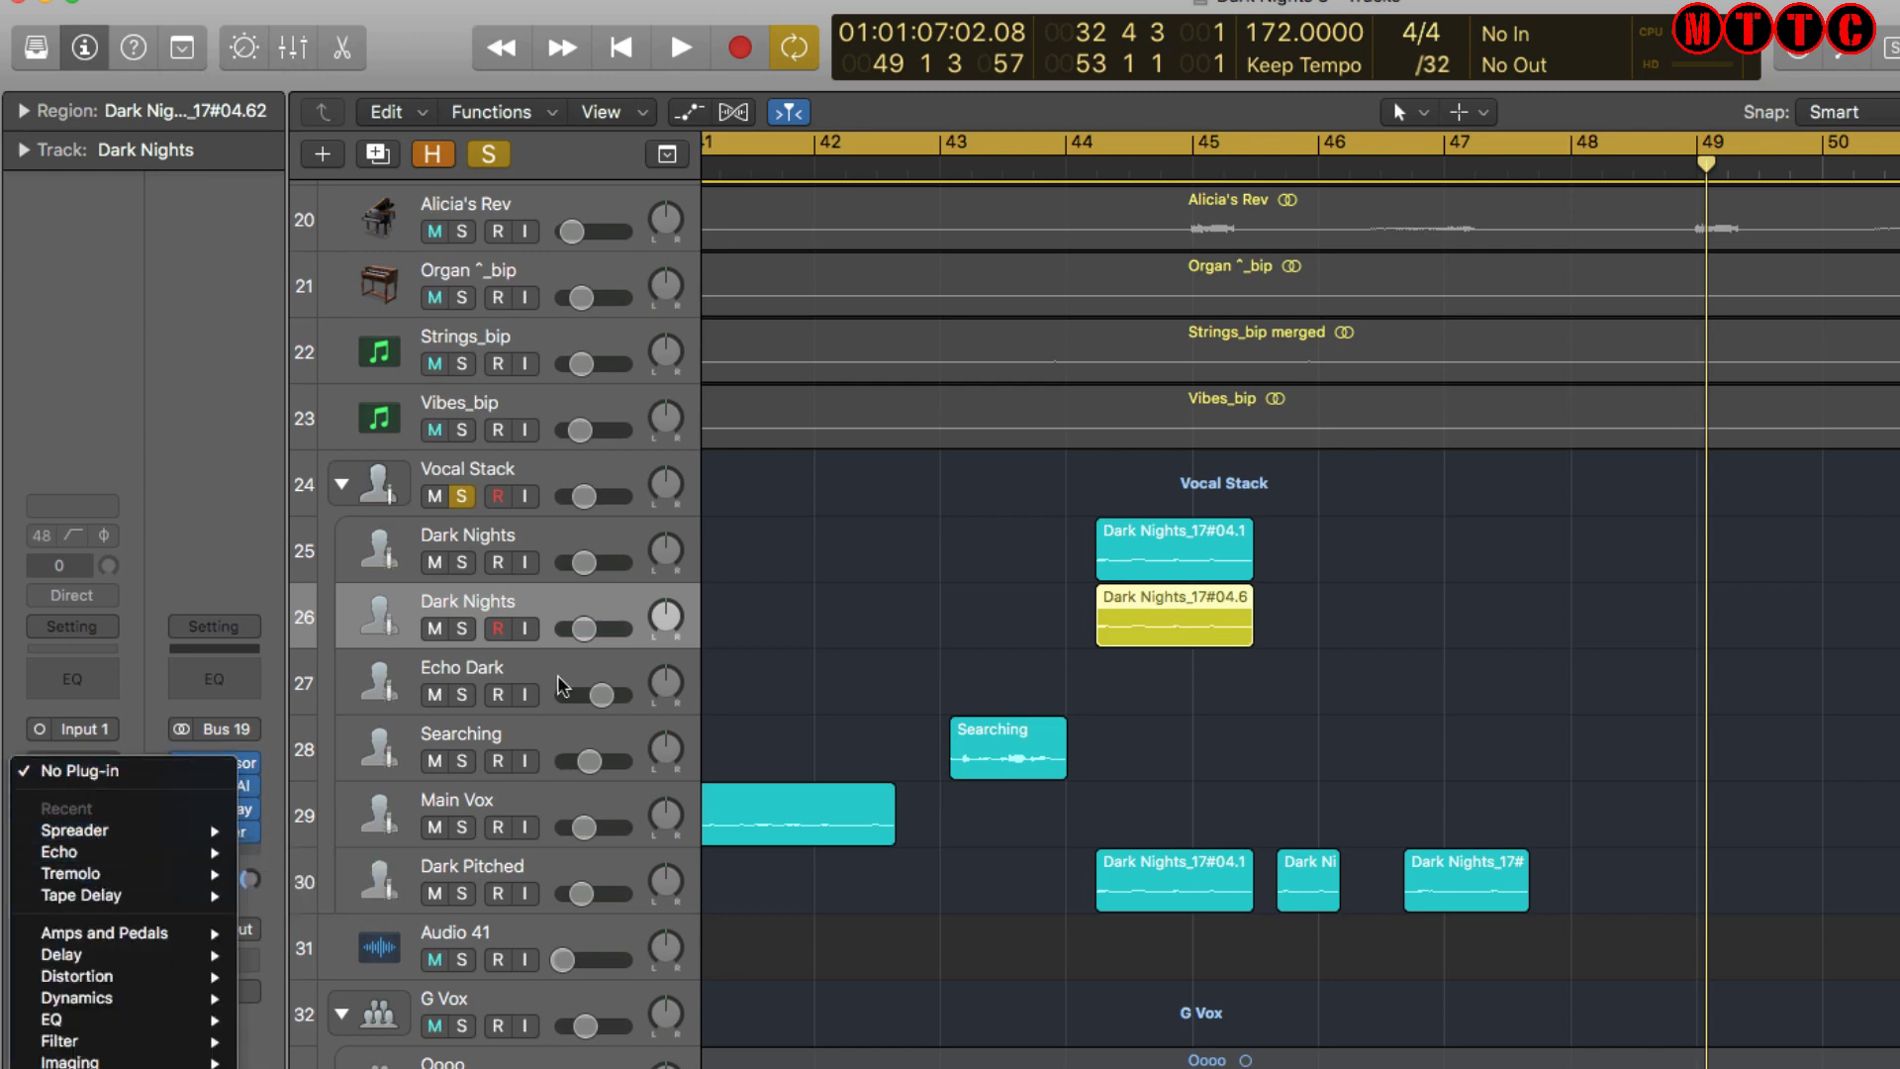
mouse_move(197, 895)
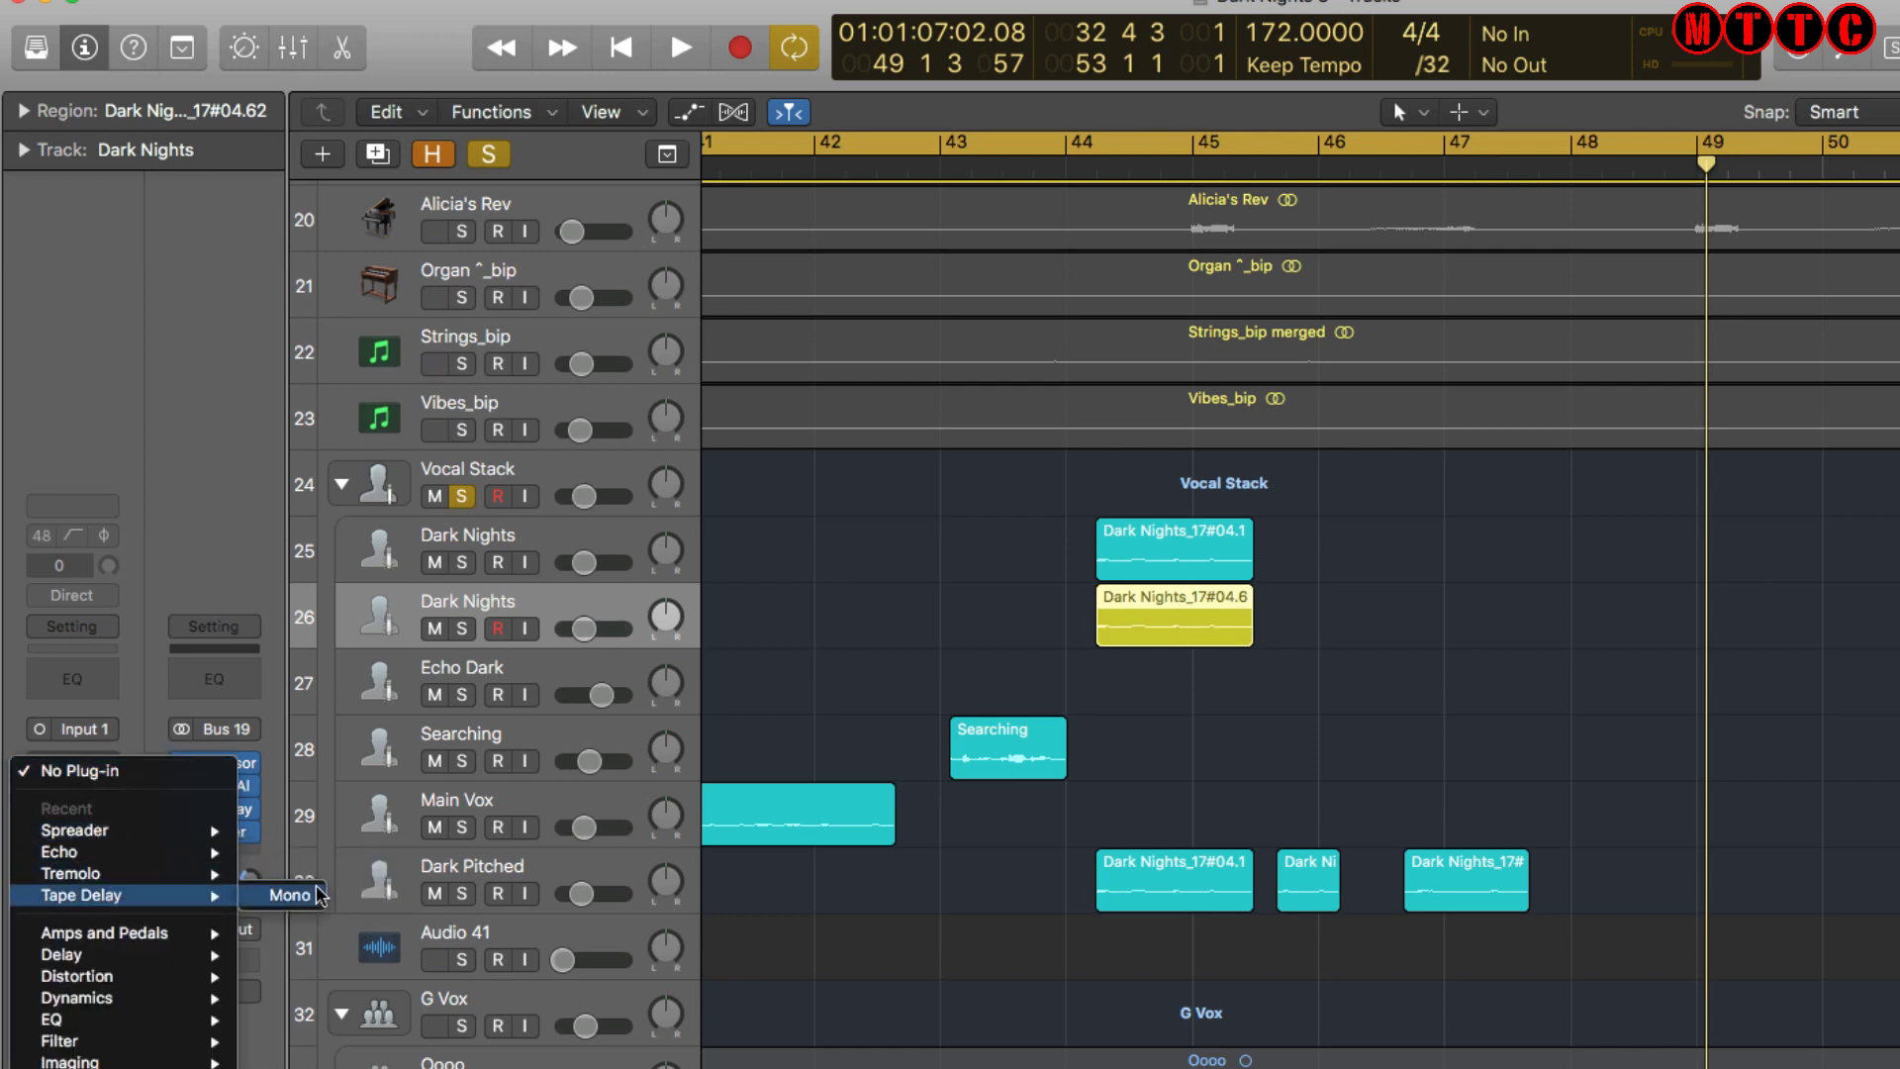
left_click(289, 897)
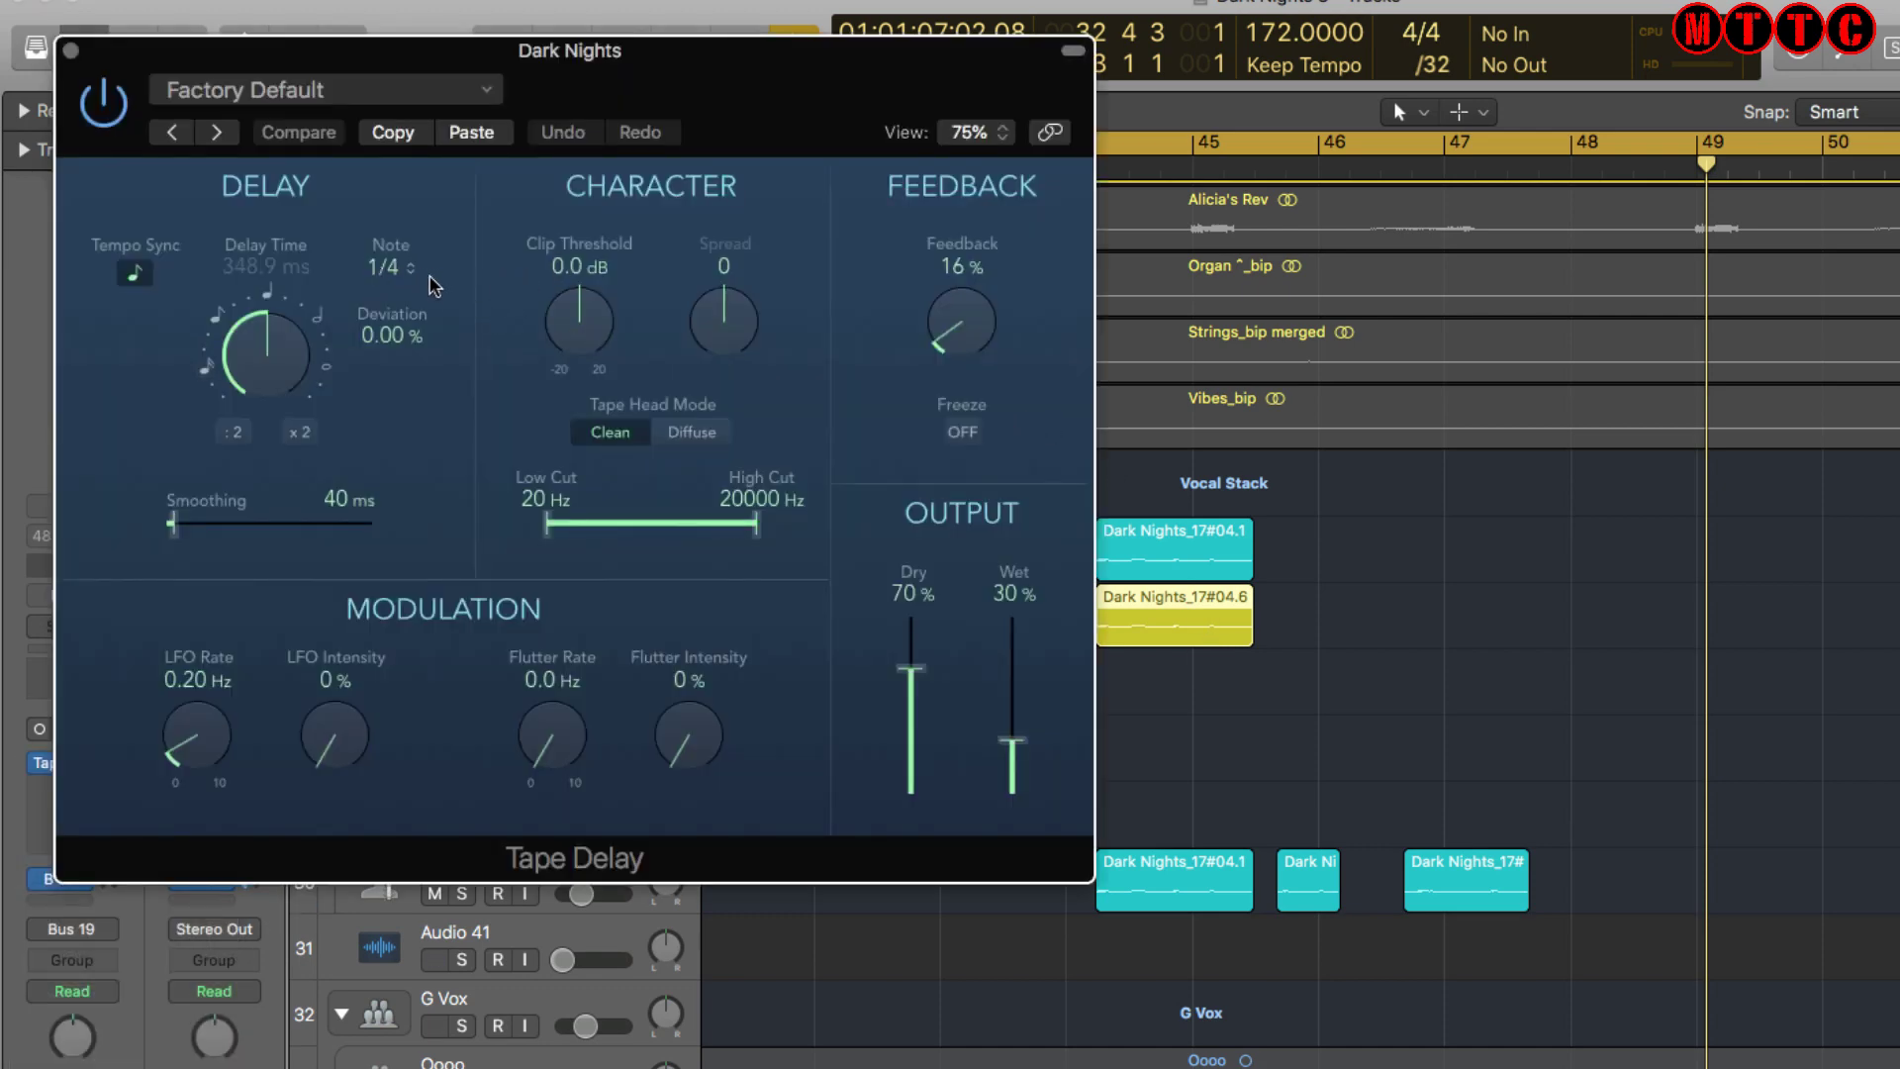
left_click(397, 269)
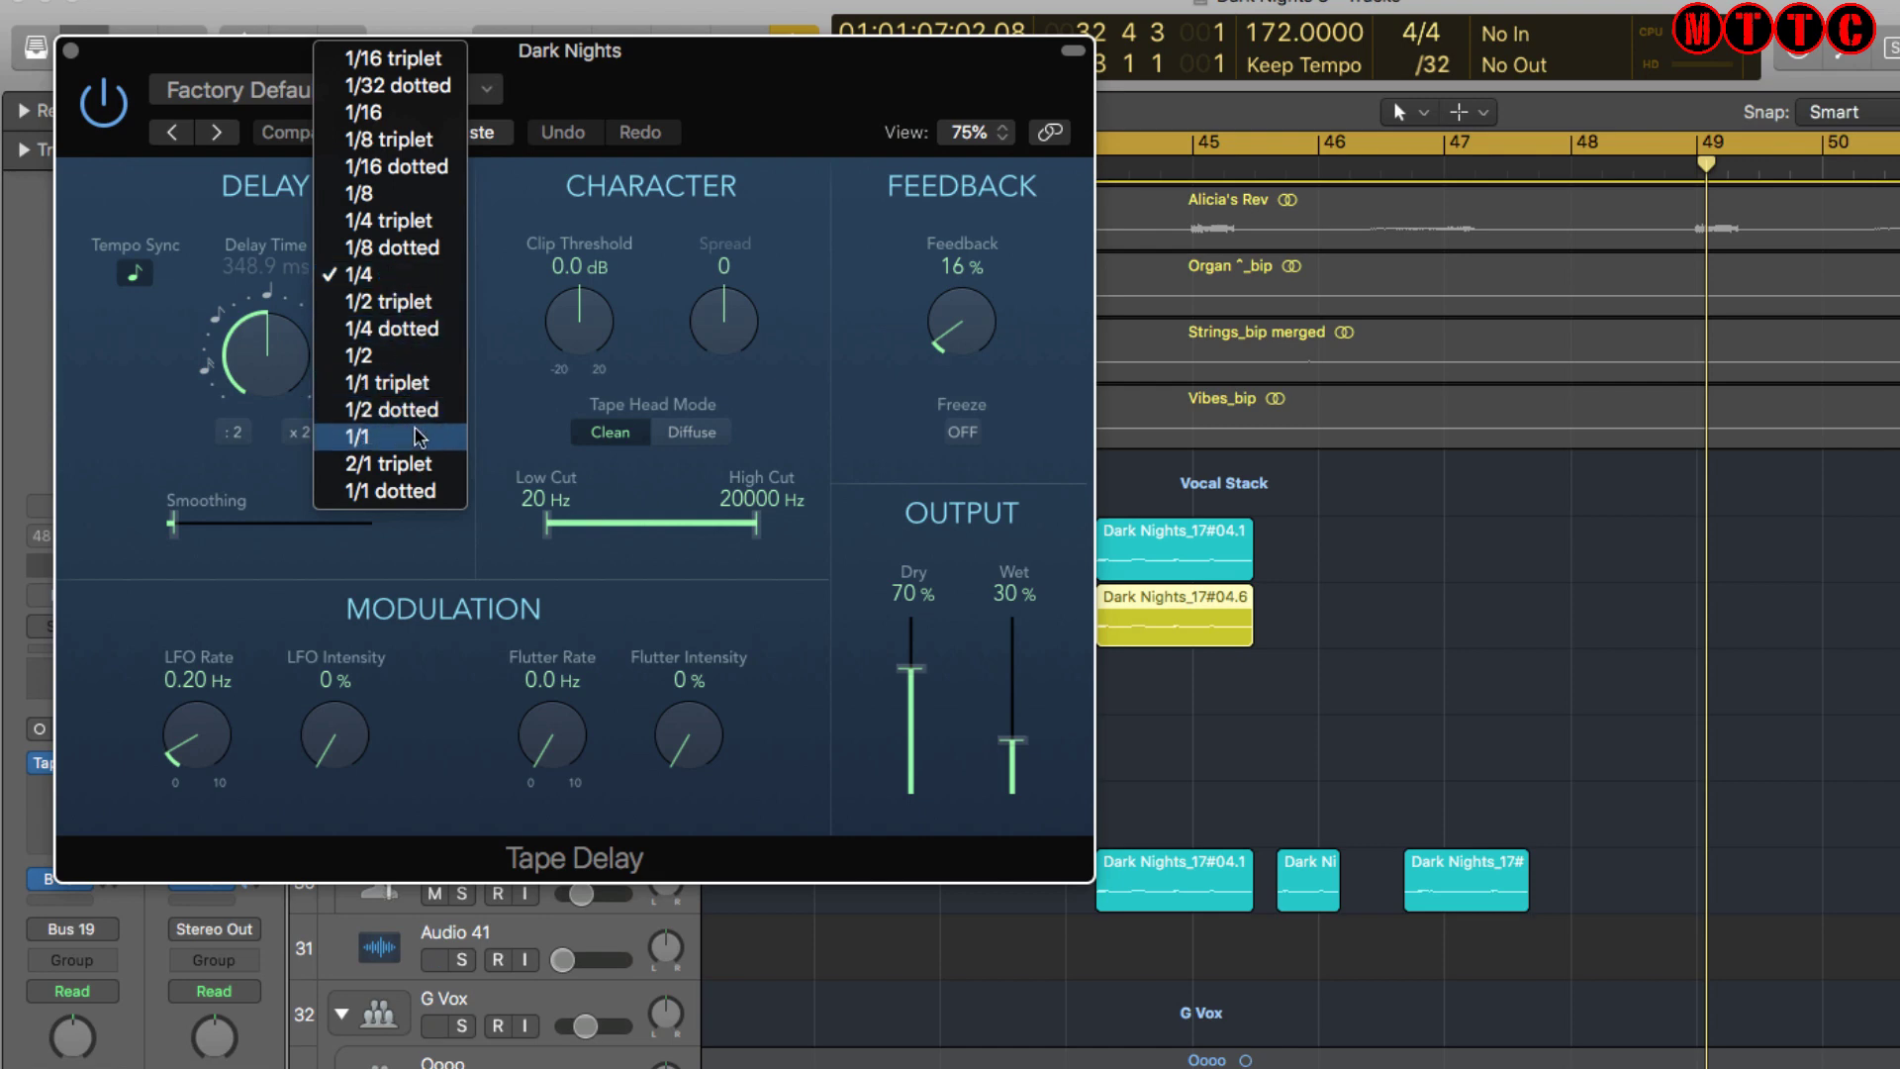
left_click(420, 439)
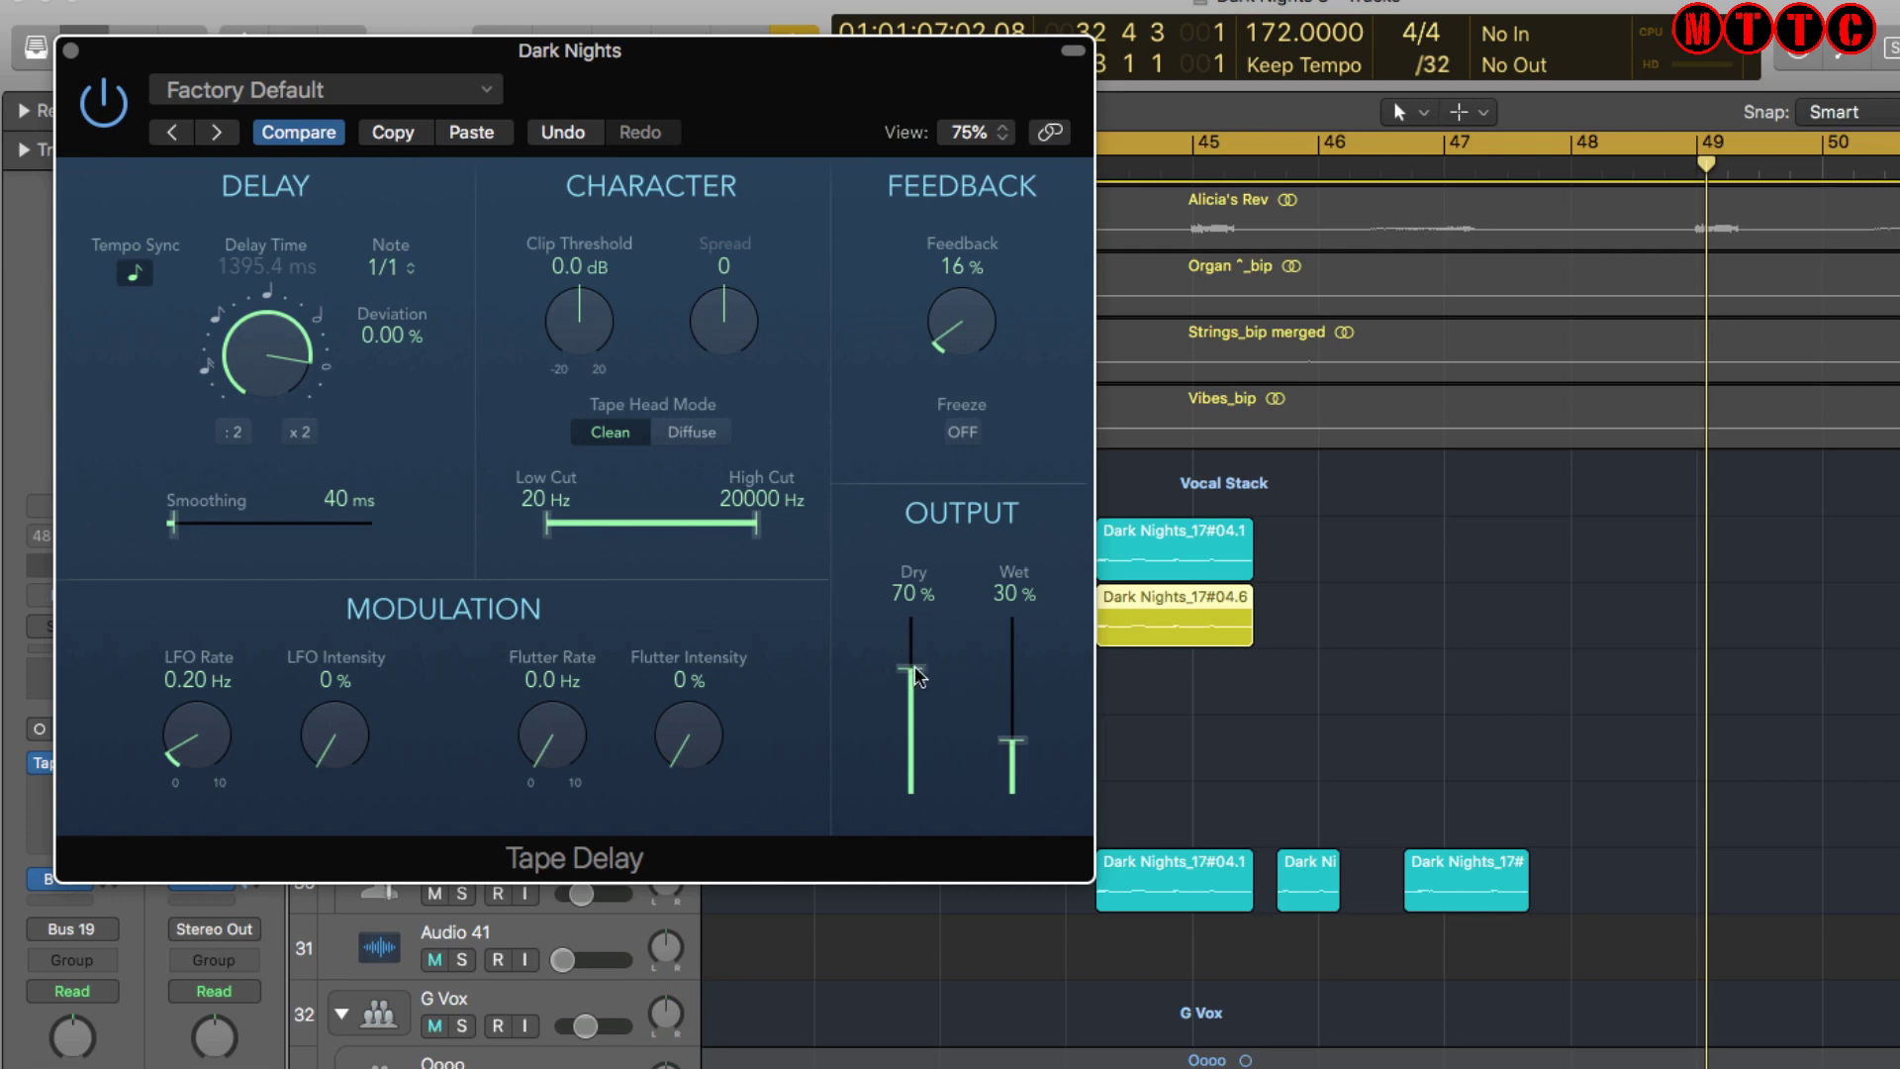
Set the Tape Delay to 0% dry, 100% wet and 0% feedback, then place its window clear of the tracks
left_click_drag(918, 671, 930, 885)
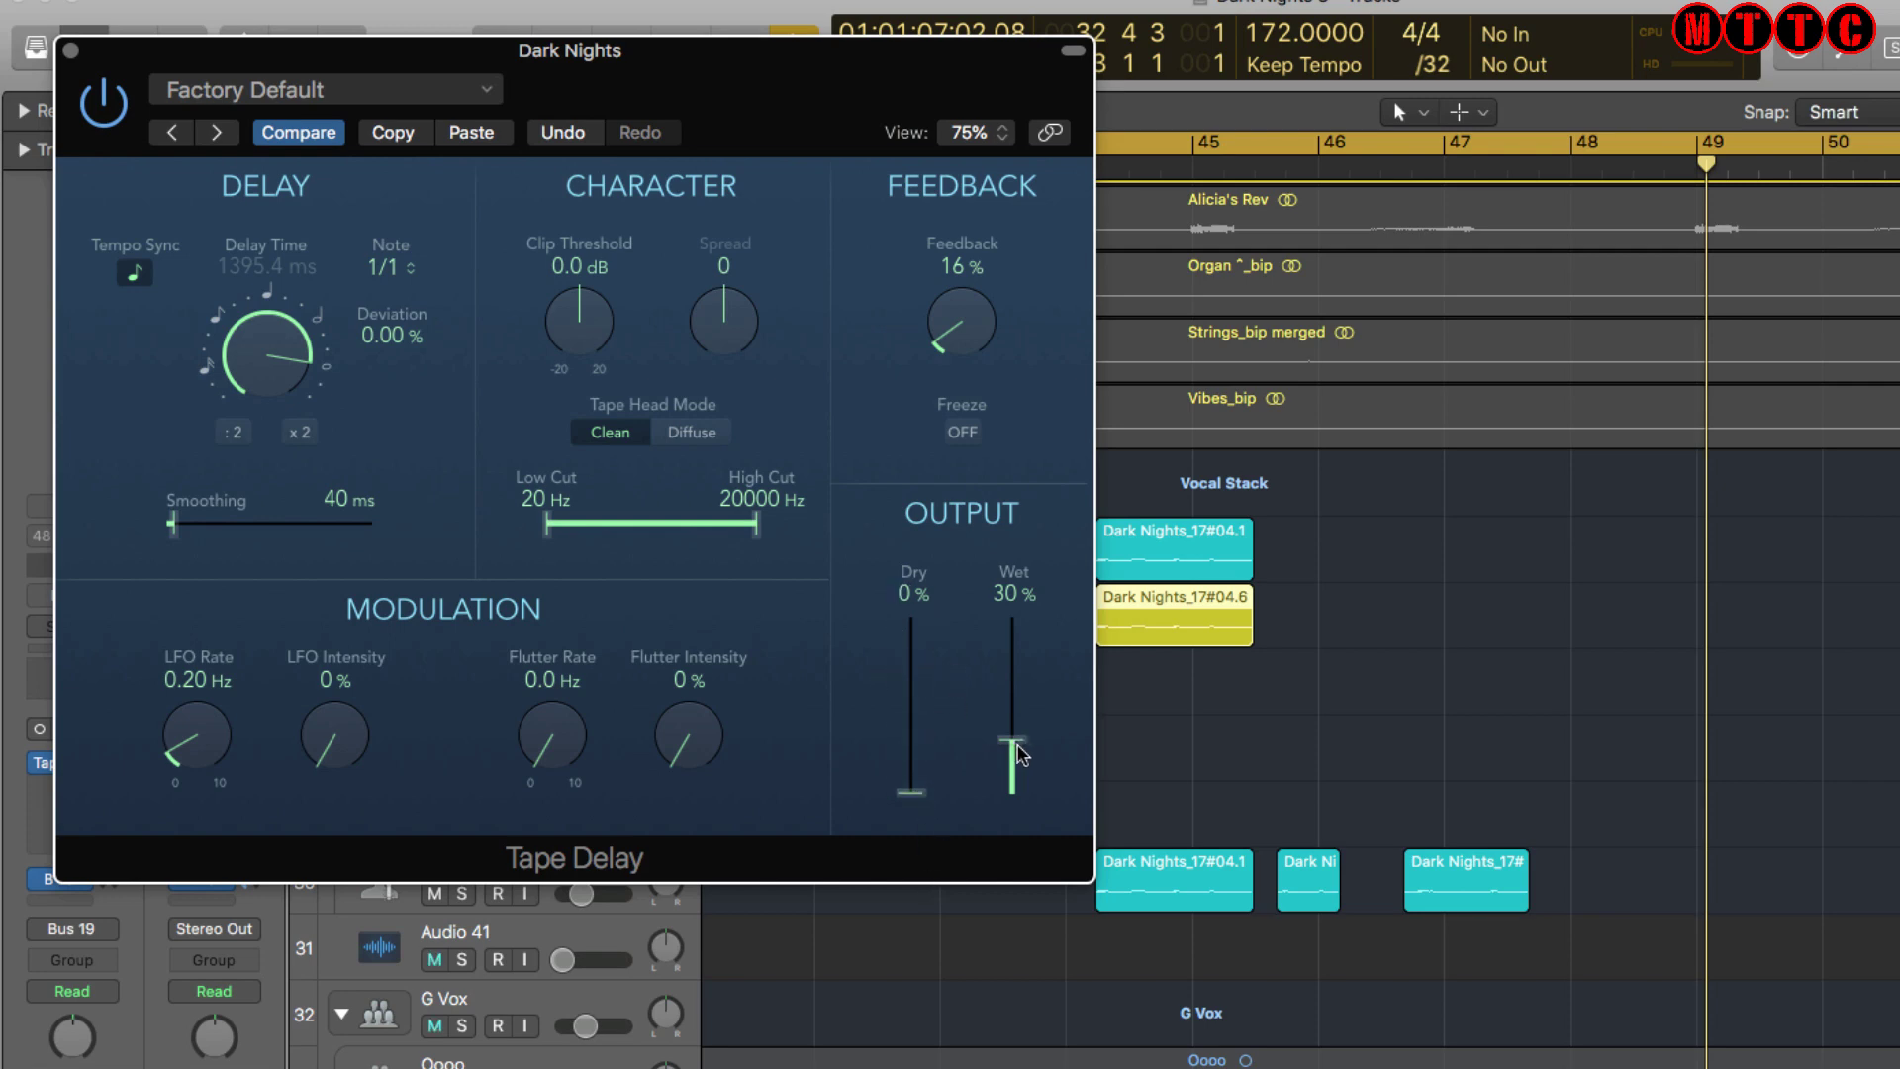
left_click_drag(1021, 754, 1035, 588)
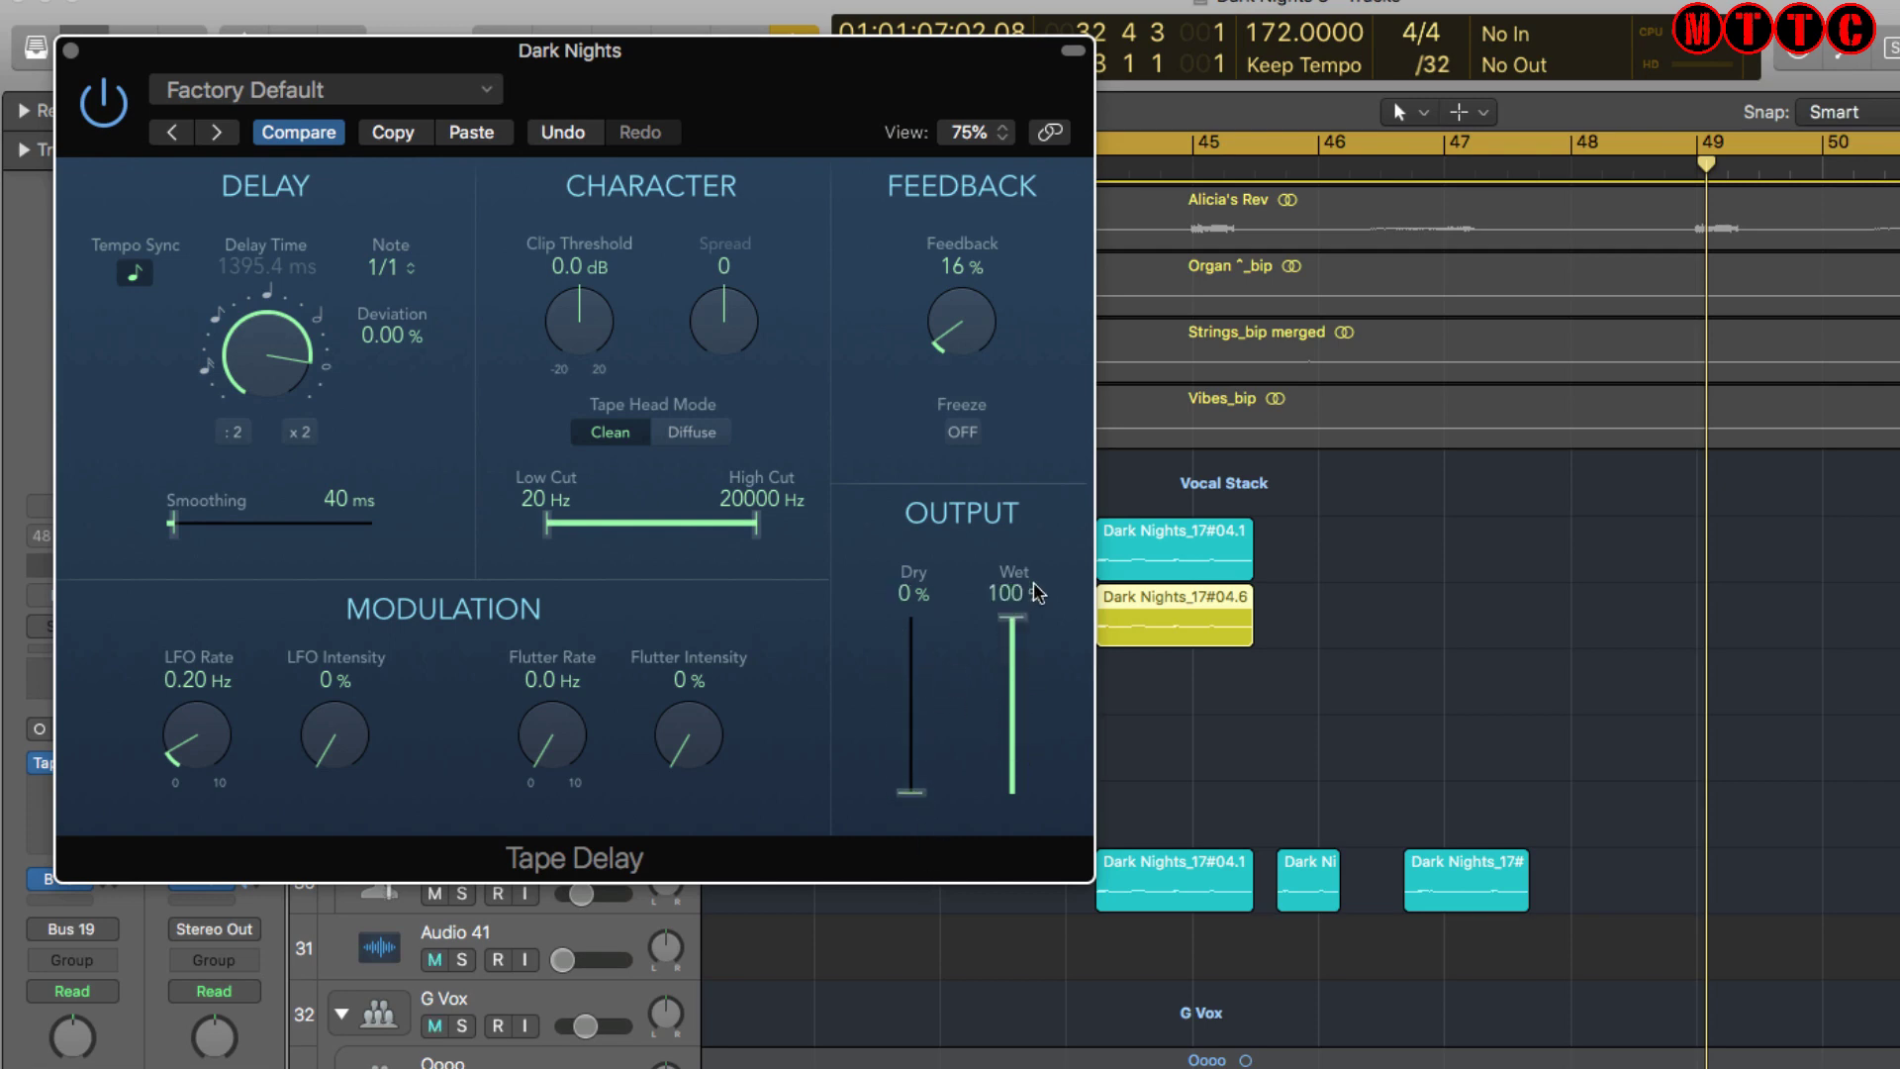
left_click_drag(941, 272, 965, 374)
left_click_drag(767, 61, 1343, 12)
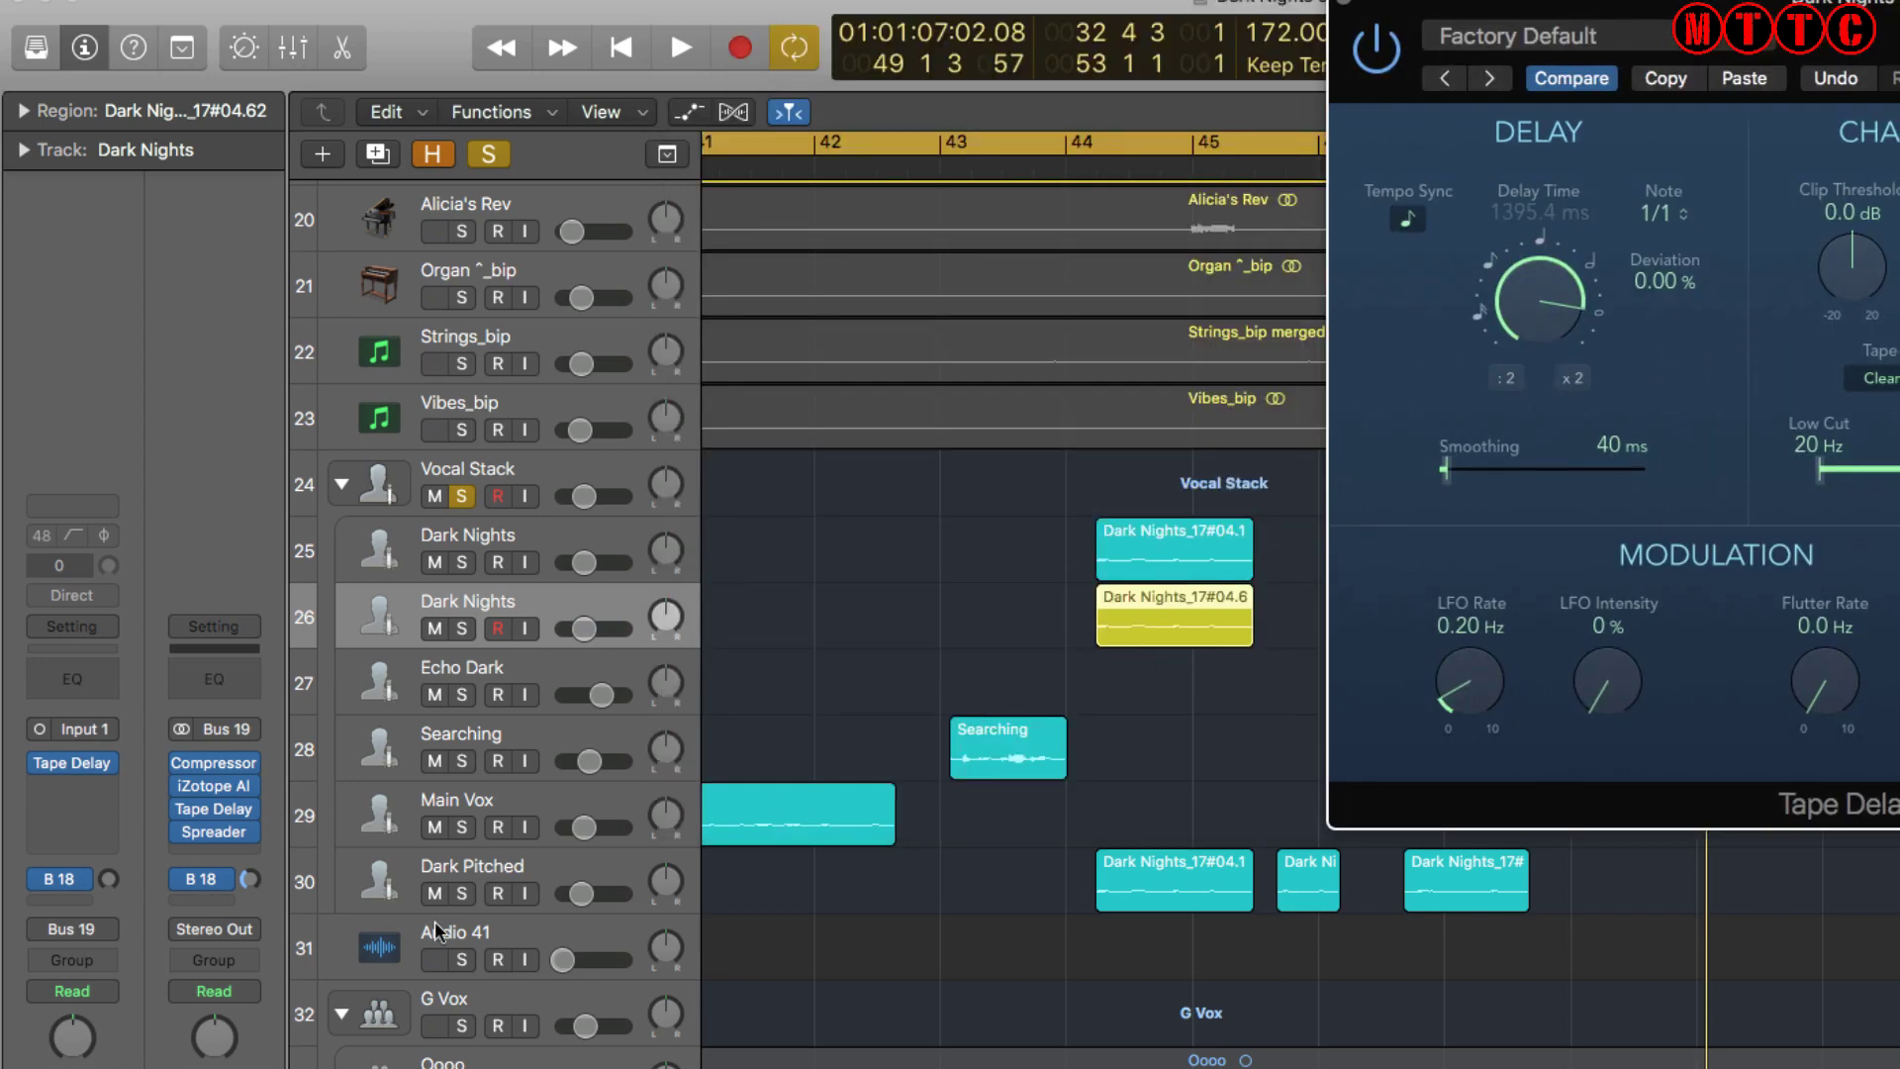
Mute the Dark Pitched track and play the original Dark Nights vocal together with its delayed copy from bar 43
left_click(434, 892)
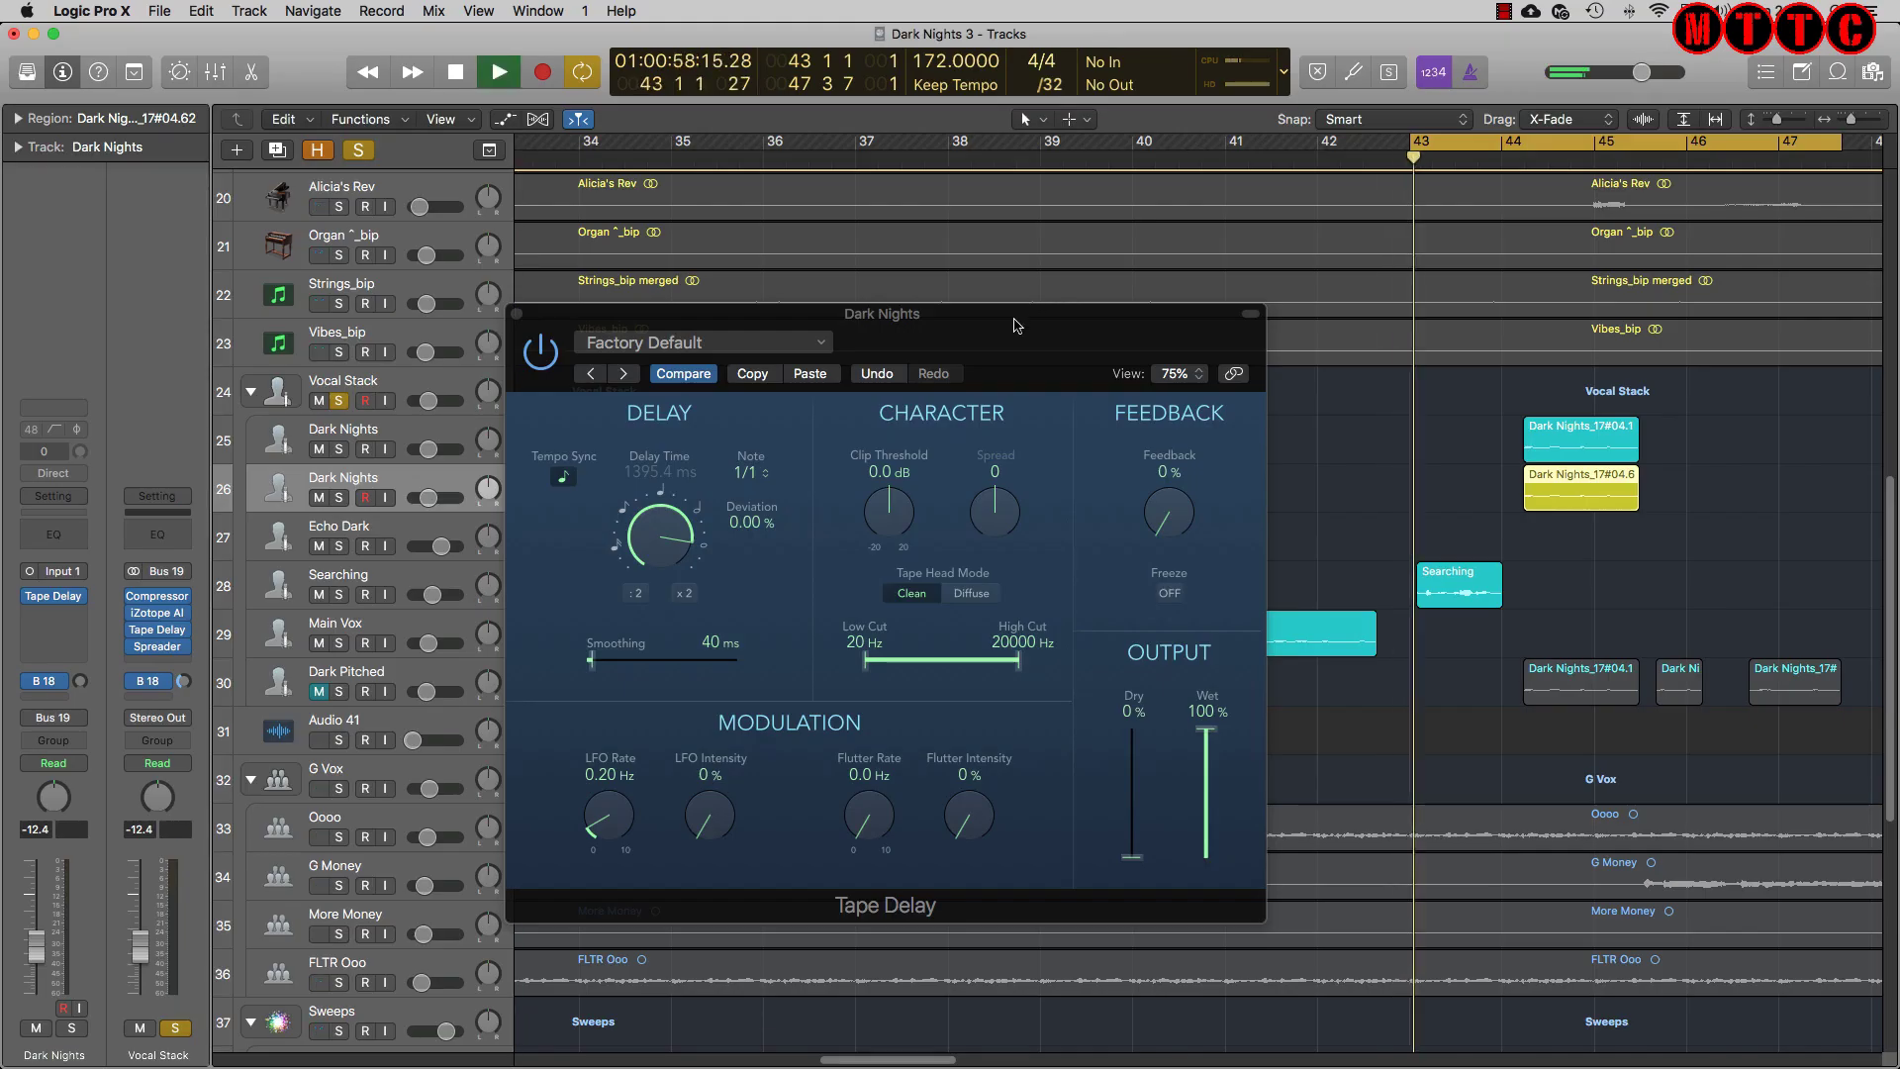
left_click_drag(1017, 326, 872, 105)
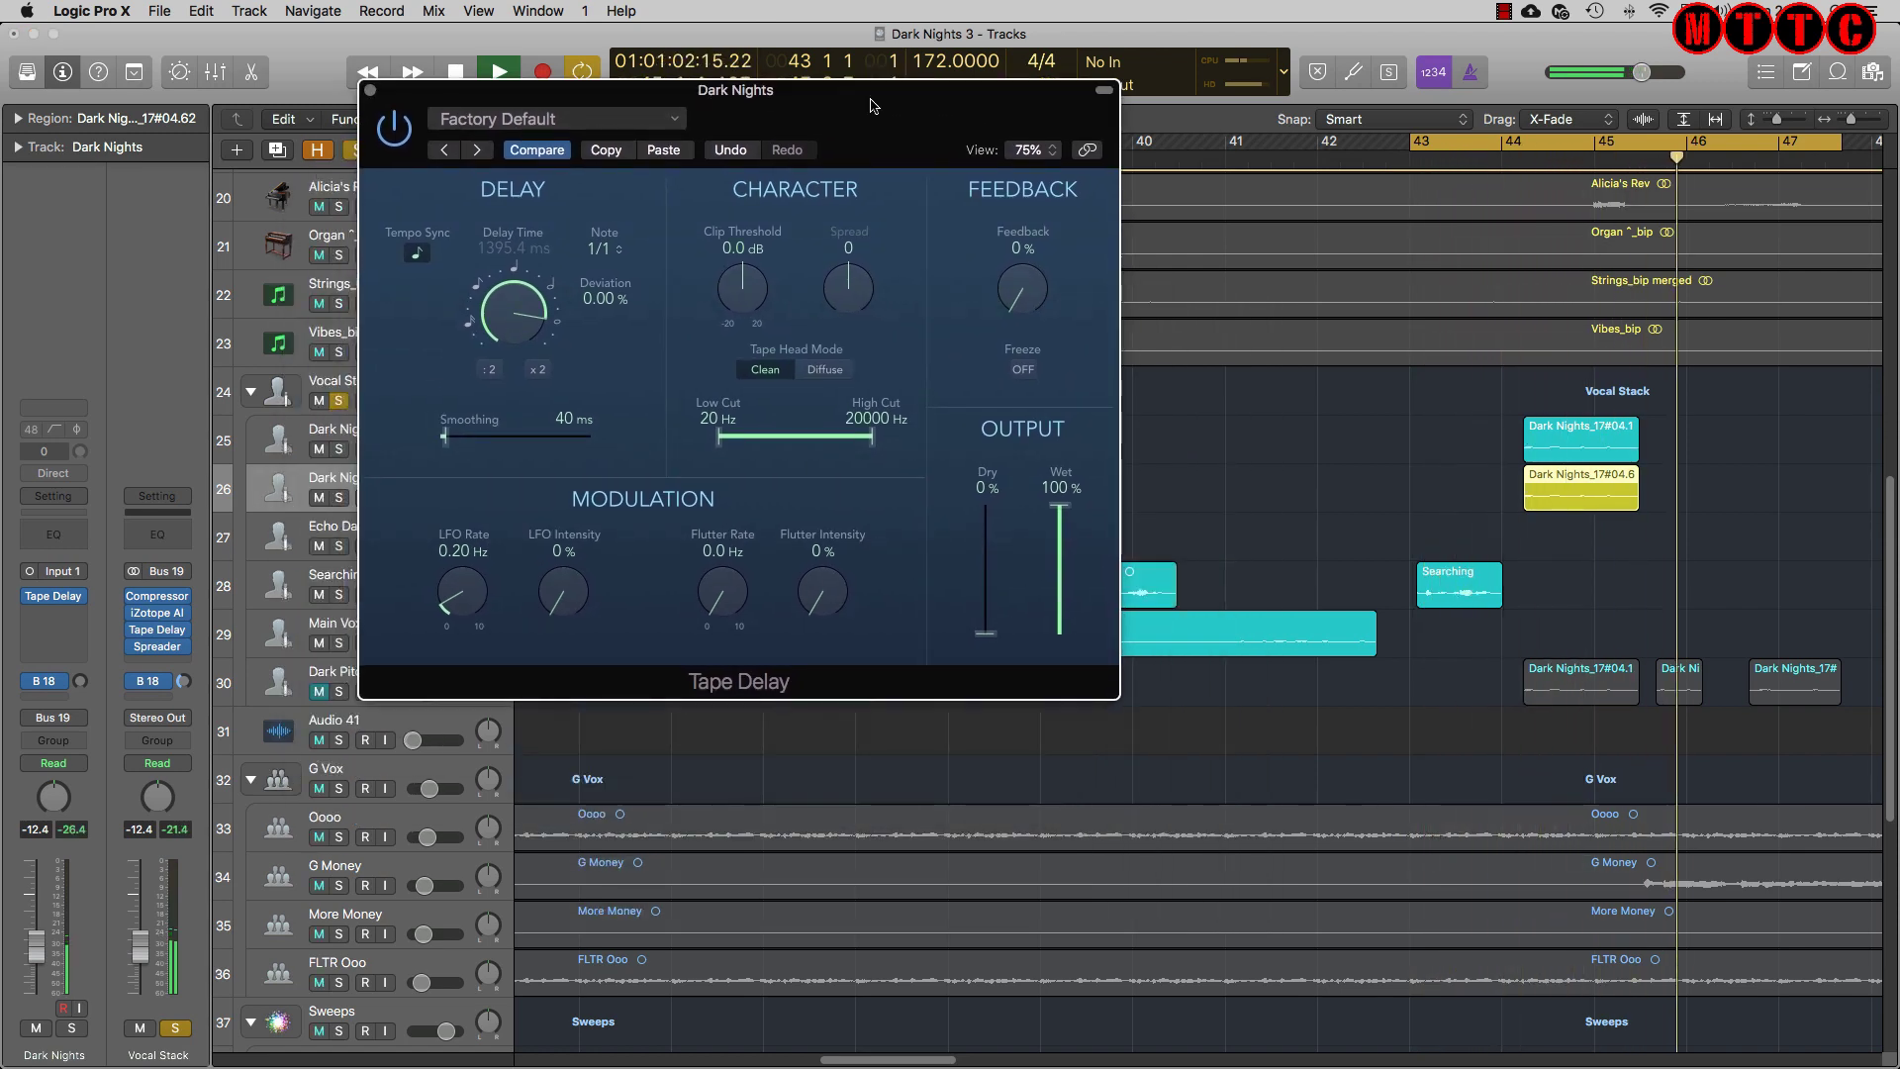
key("space")
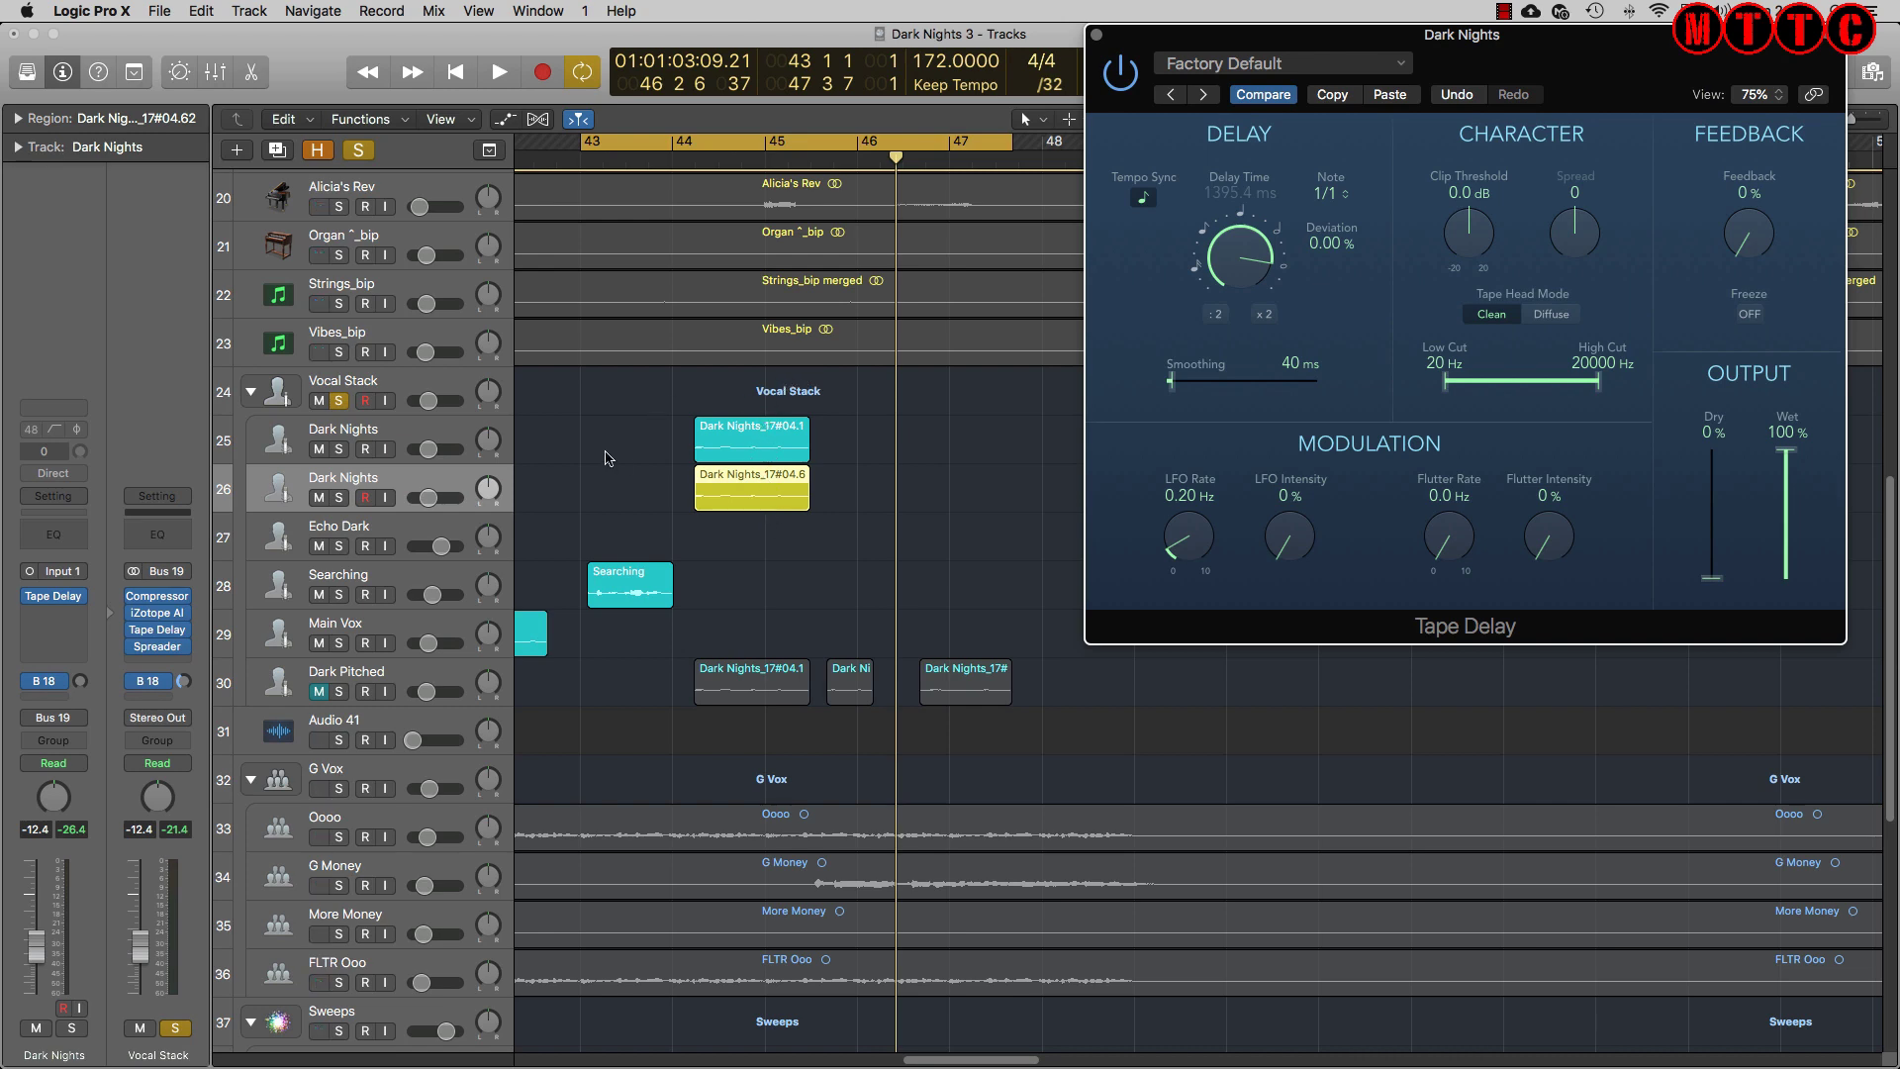
key("space")
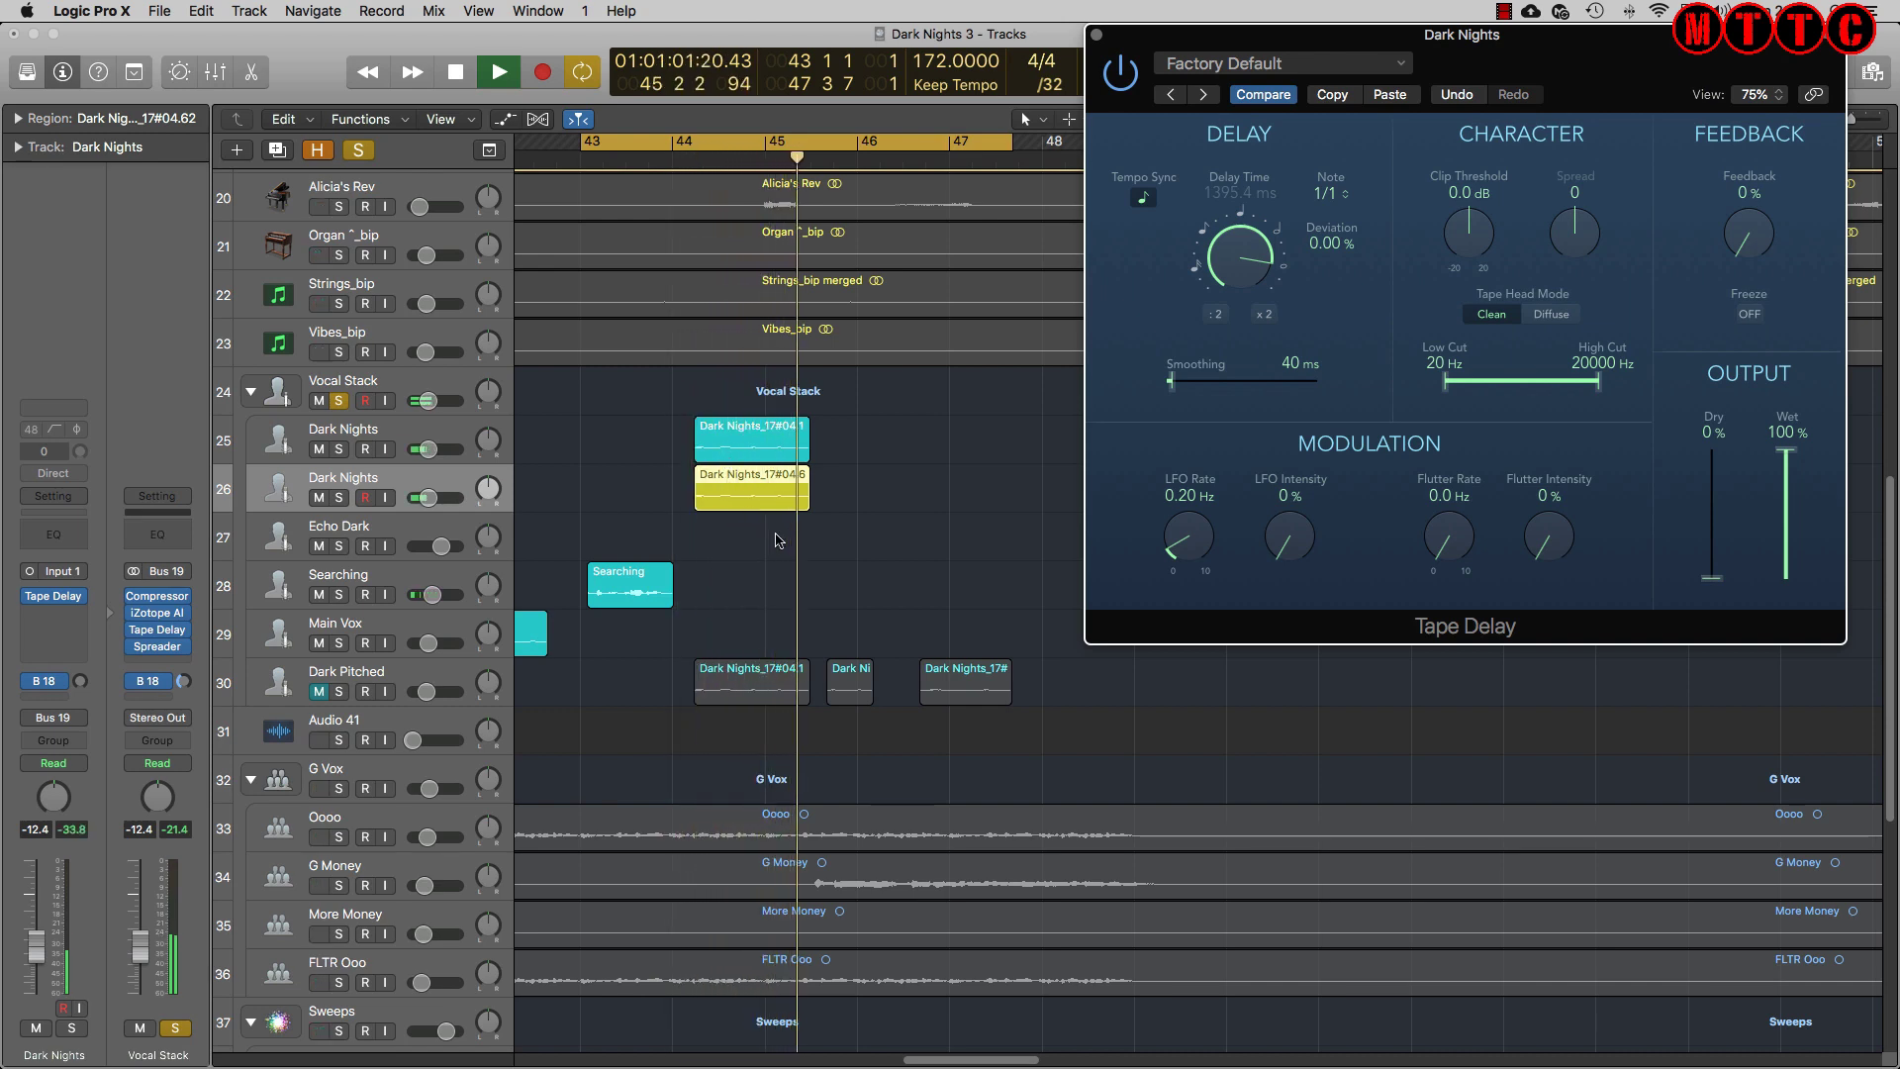
key("space")
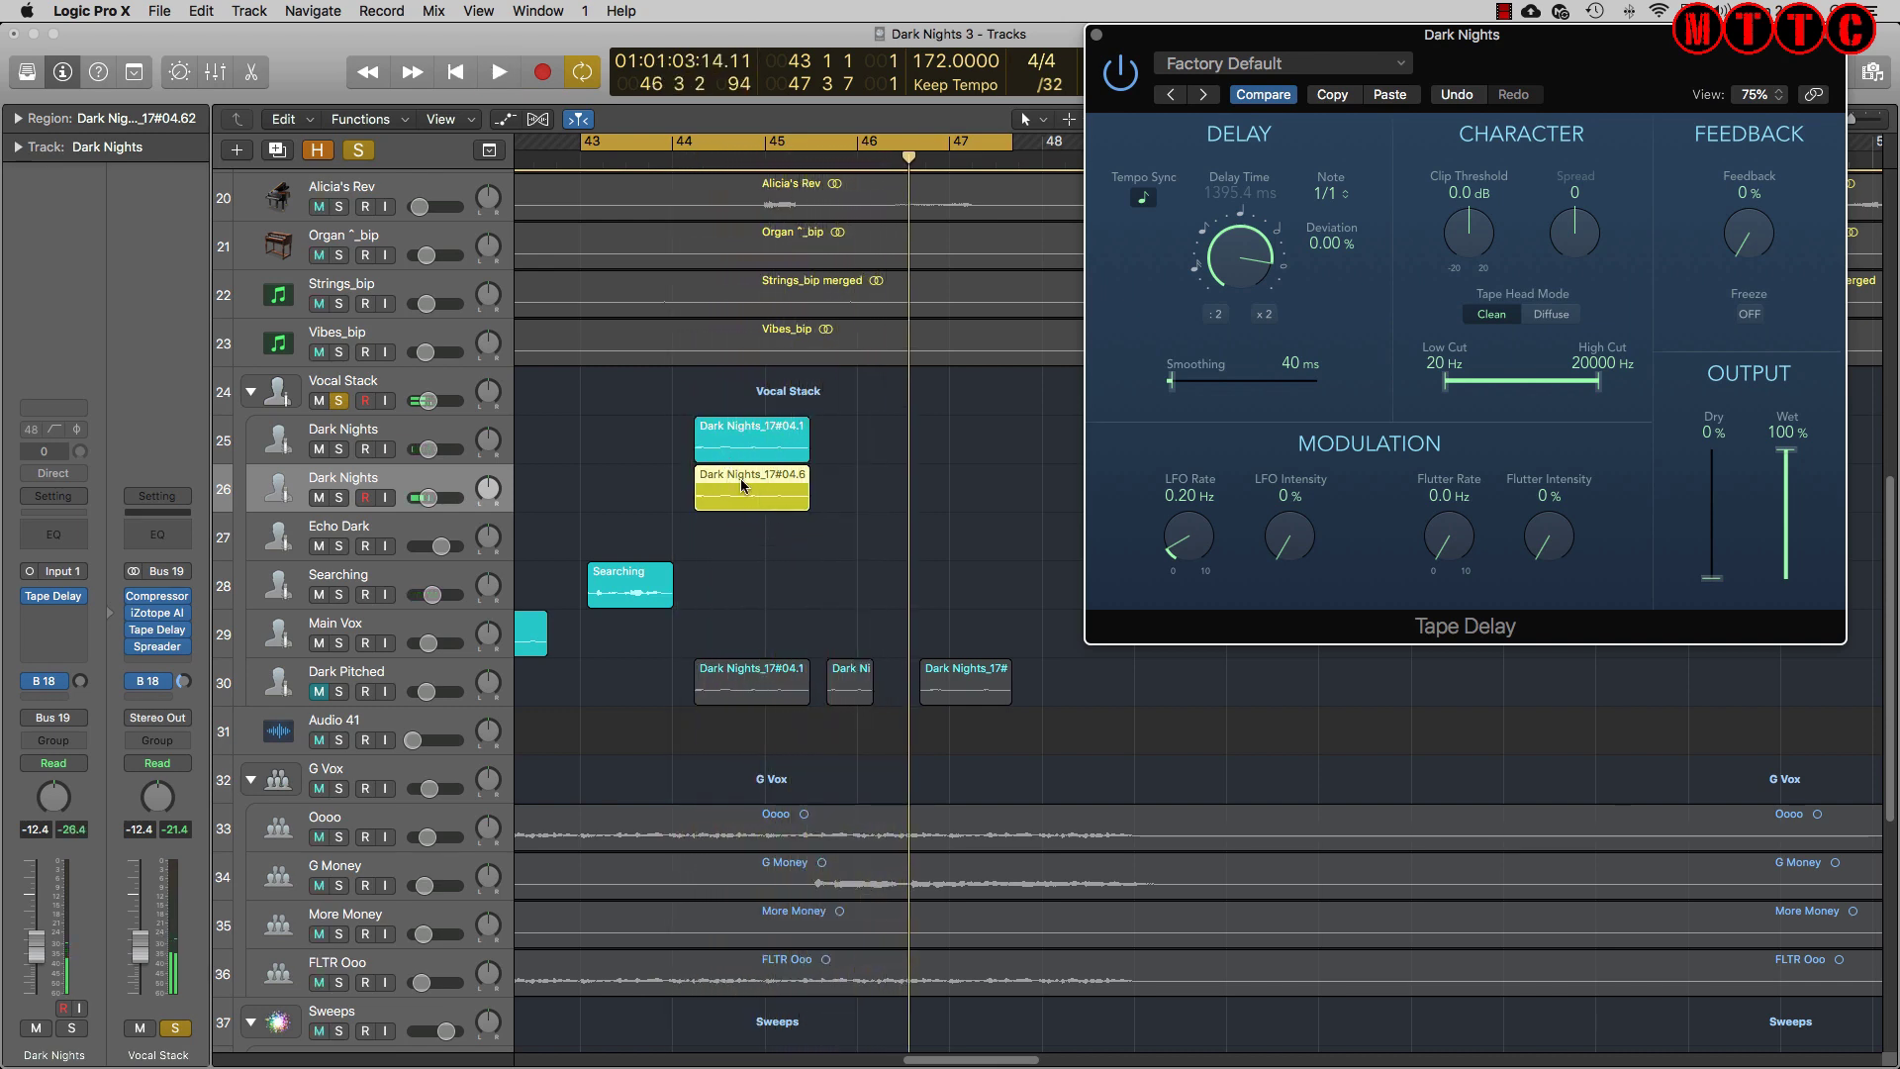
Mute the duplicated Dark Nights track and play the original vocal from bar 43 without its delayed copy
left_click(319, 498)
key("space")
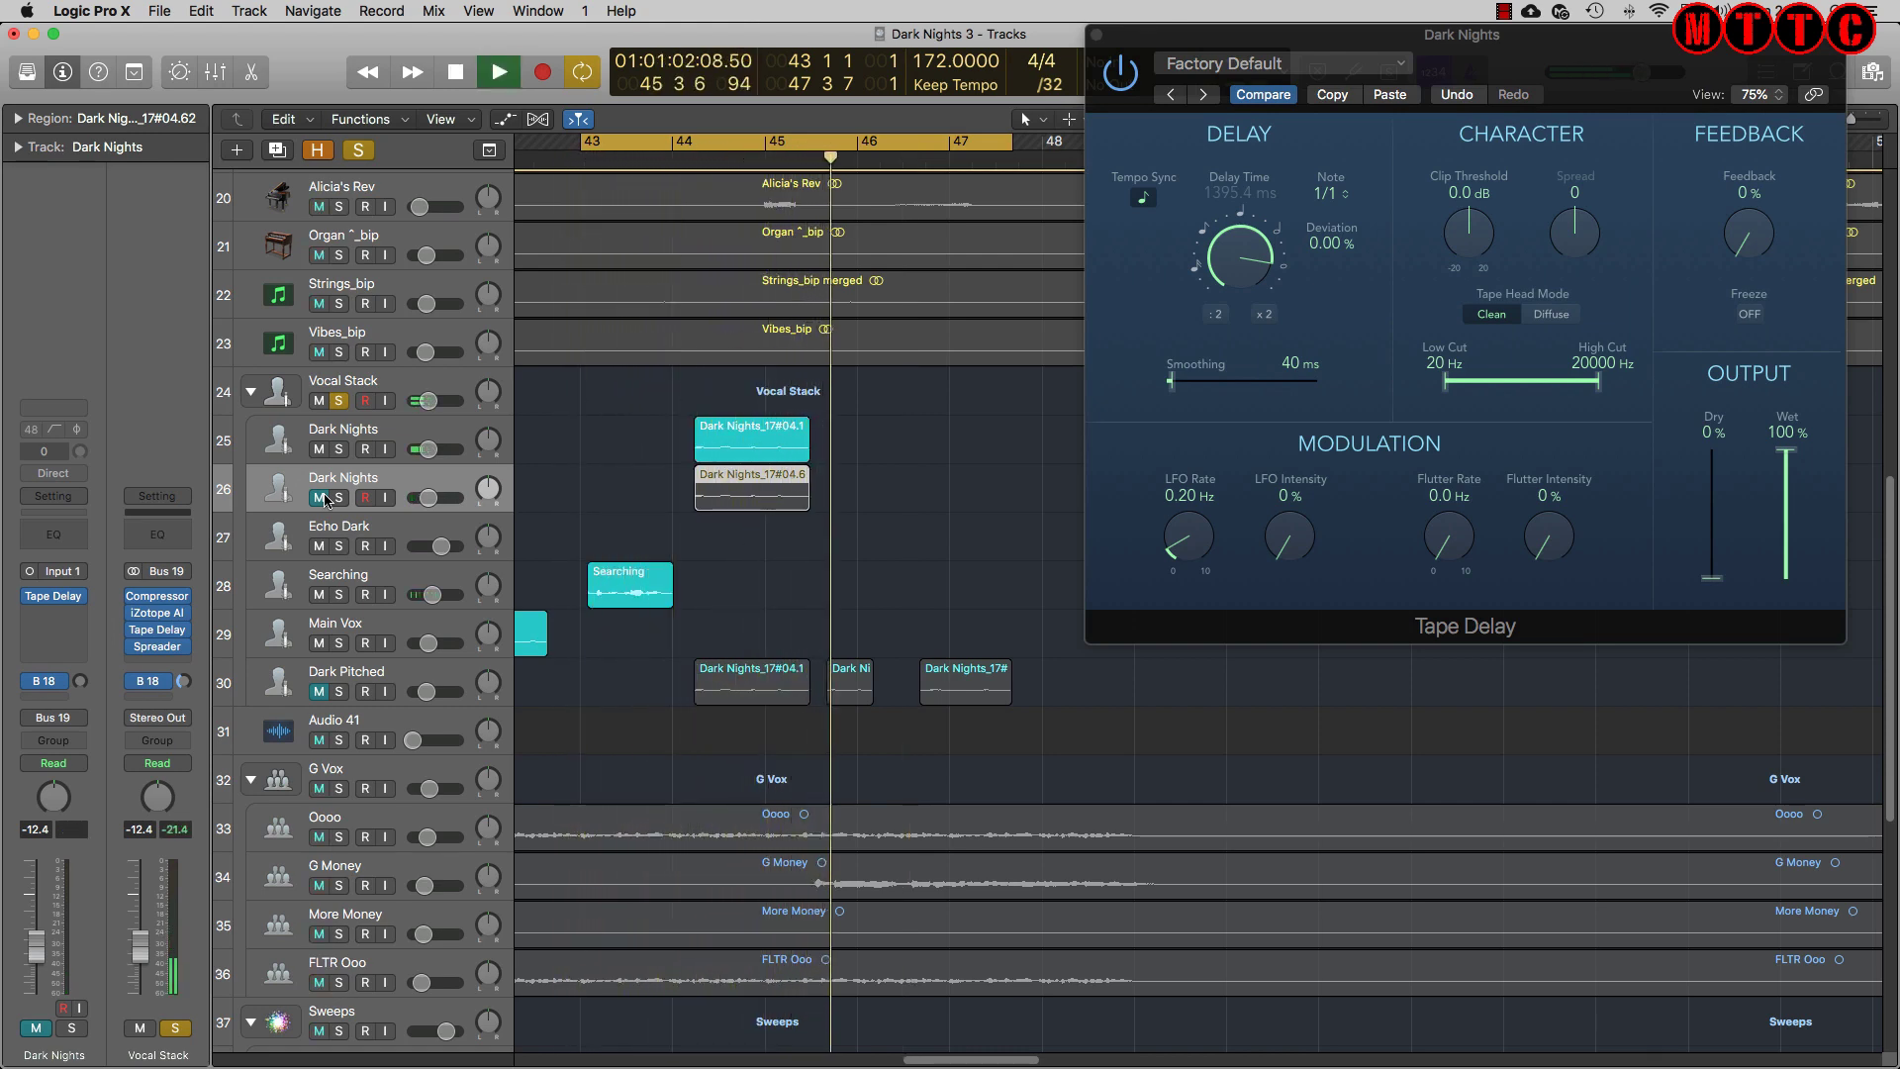
Stop playback, unmute the duplicated Dark Nights track and close its Tape Delay window
key("space")
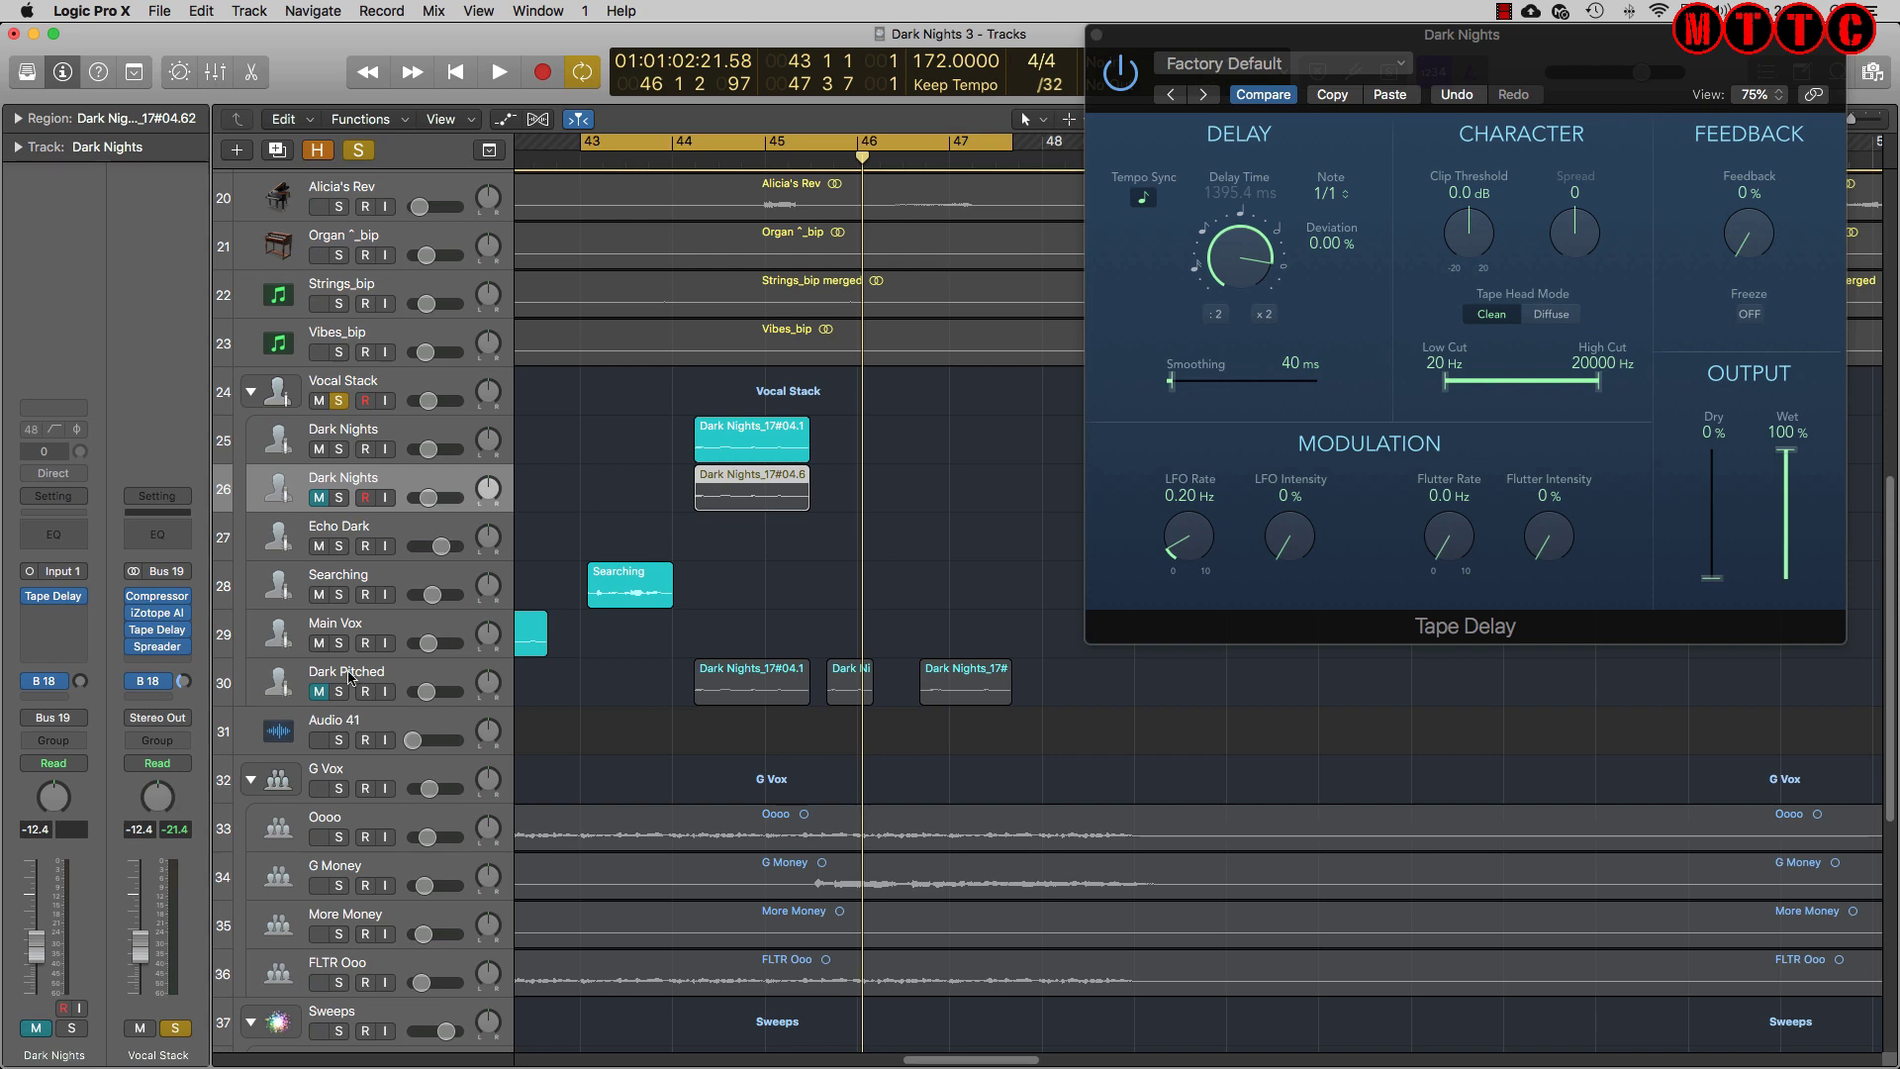
left_click(318, 498)
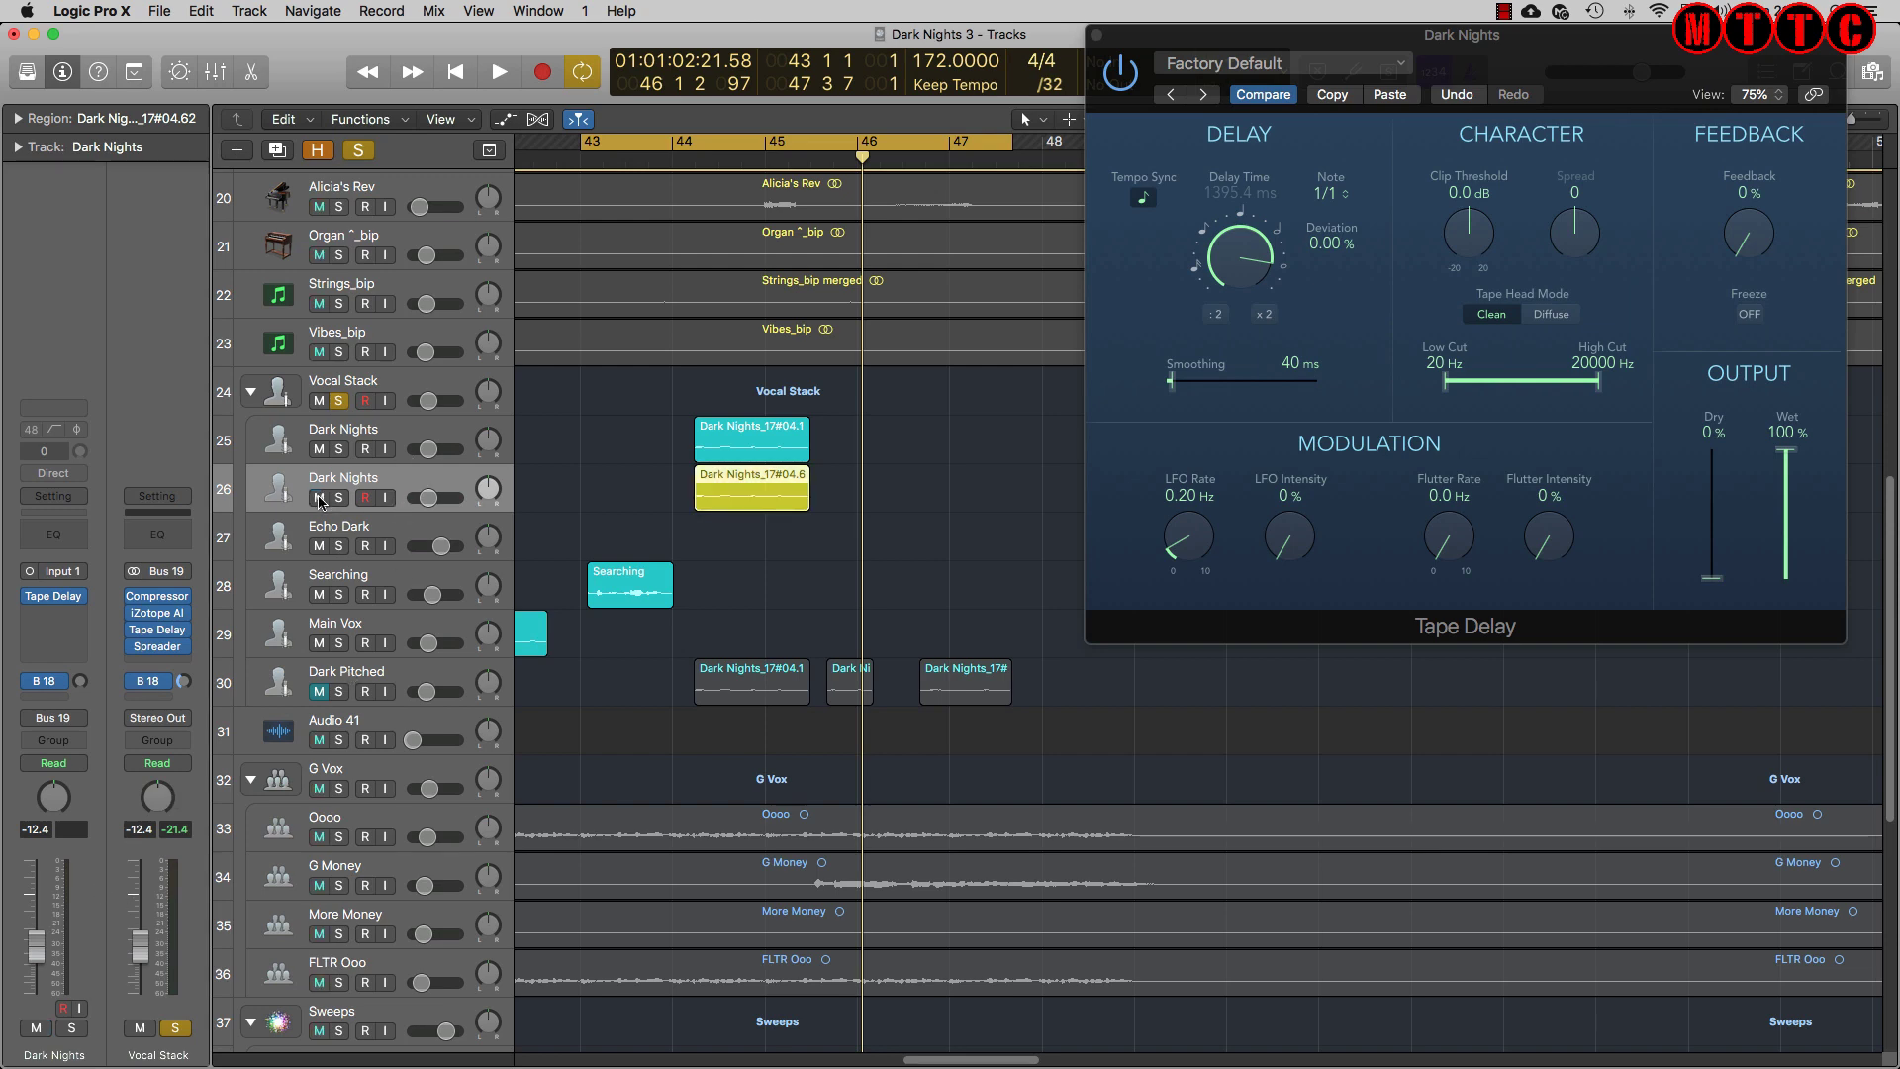
left_click(1096, 35)
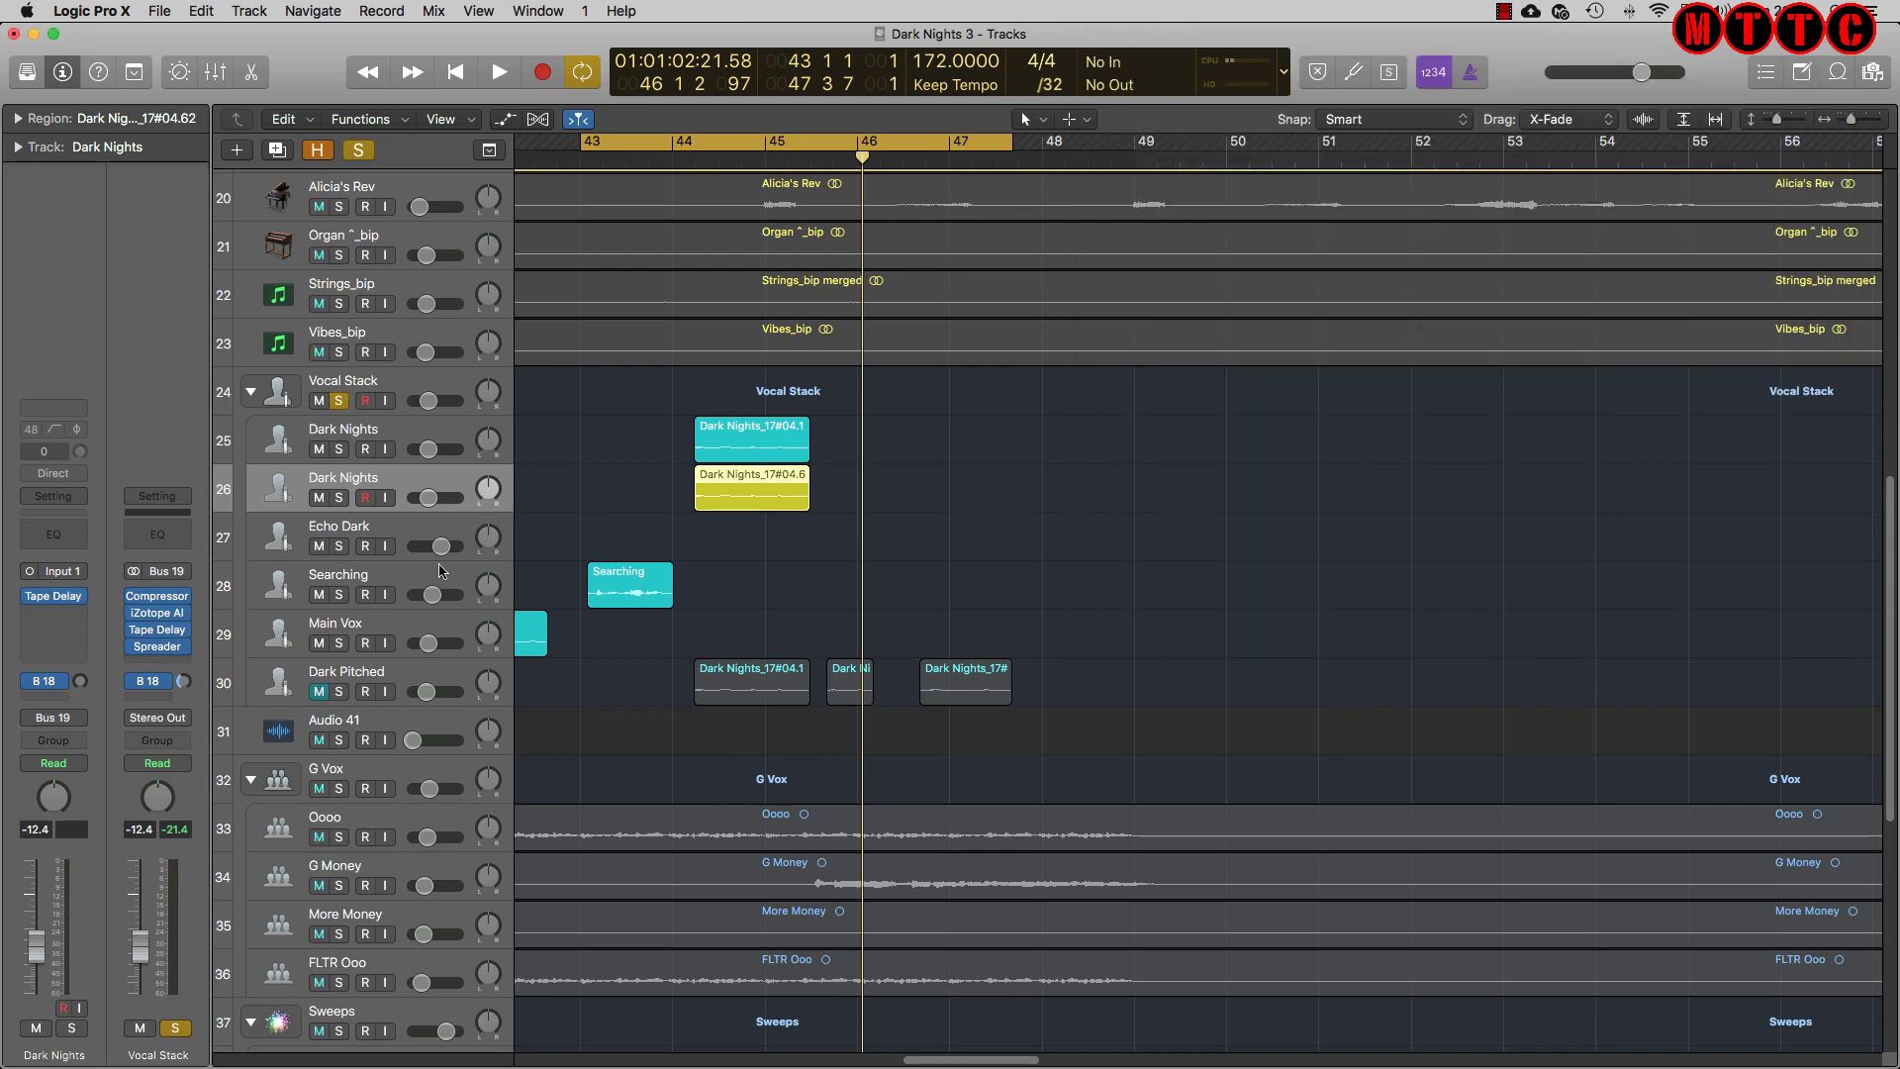
Compare the plug-ins on Dark Pitched and the duplicated Dark Nights track, opening Dark Pitched's Vocal Transformer as a reference clear of the track list
left_click(403, 666)
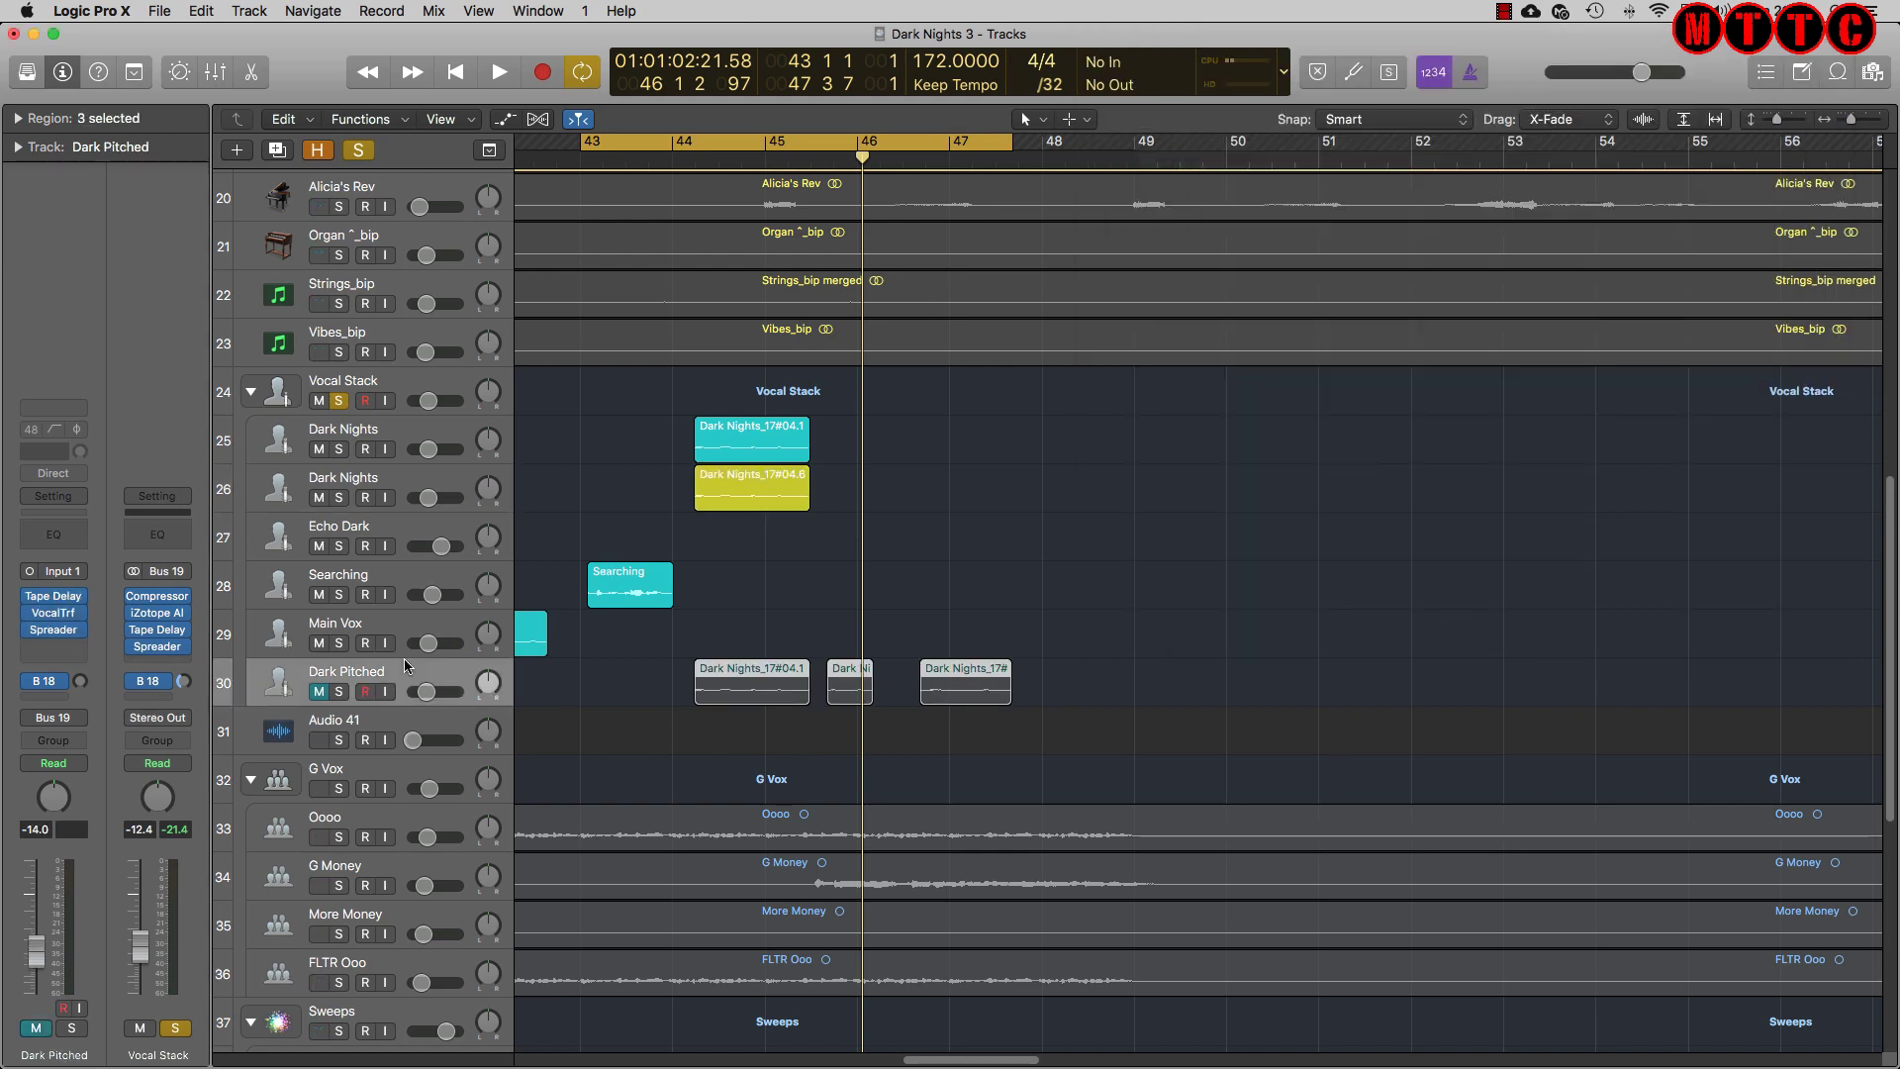
left_click(402, 479)
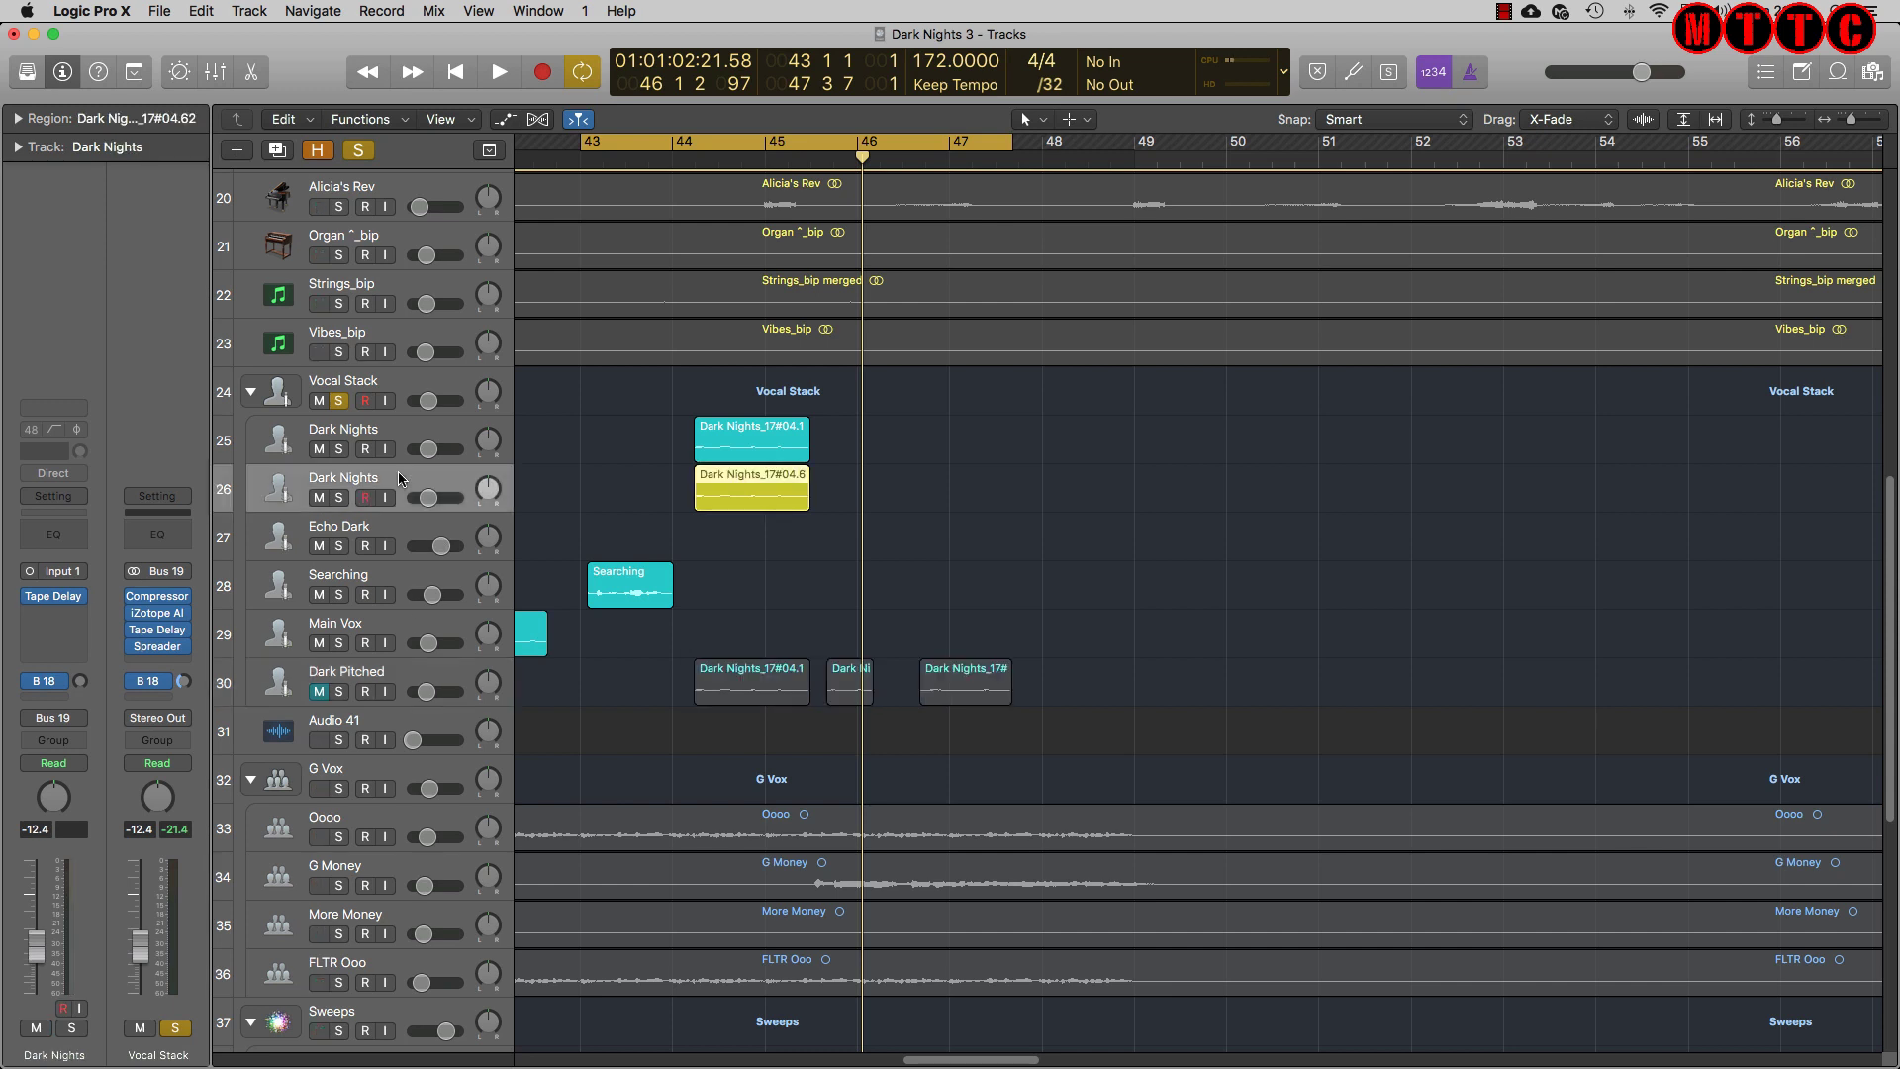
left_click(404, 671)
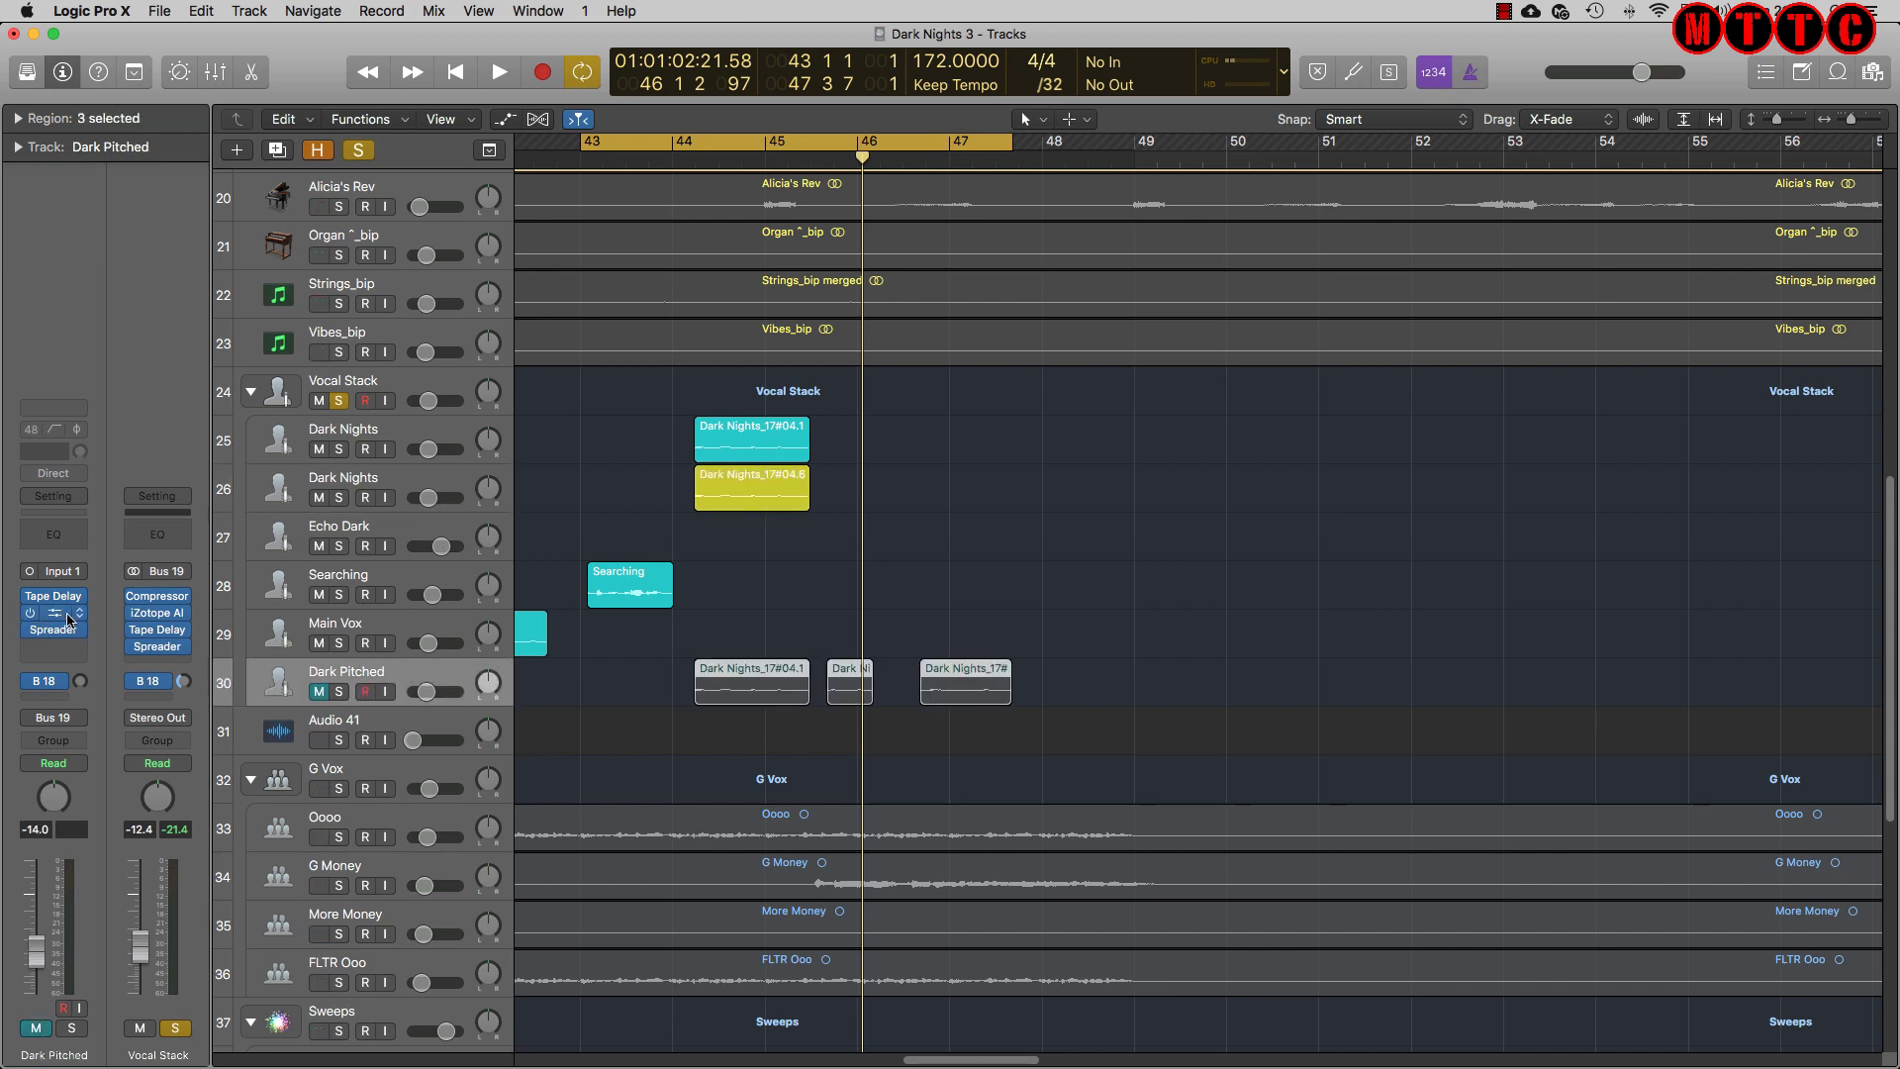
left_click(53, 612)
left_click_drag(571, 103, 1659, 94)
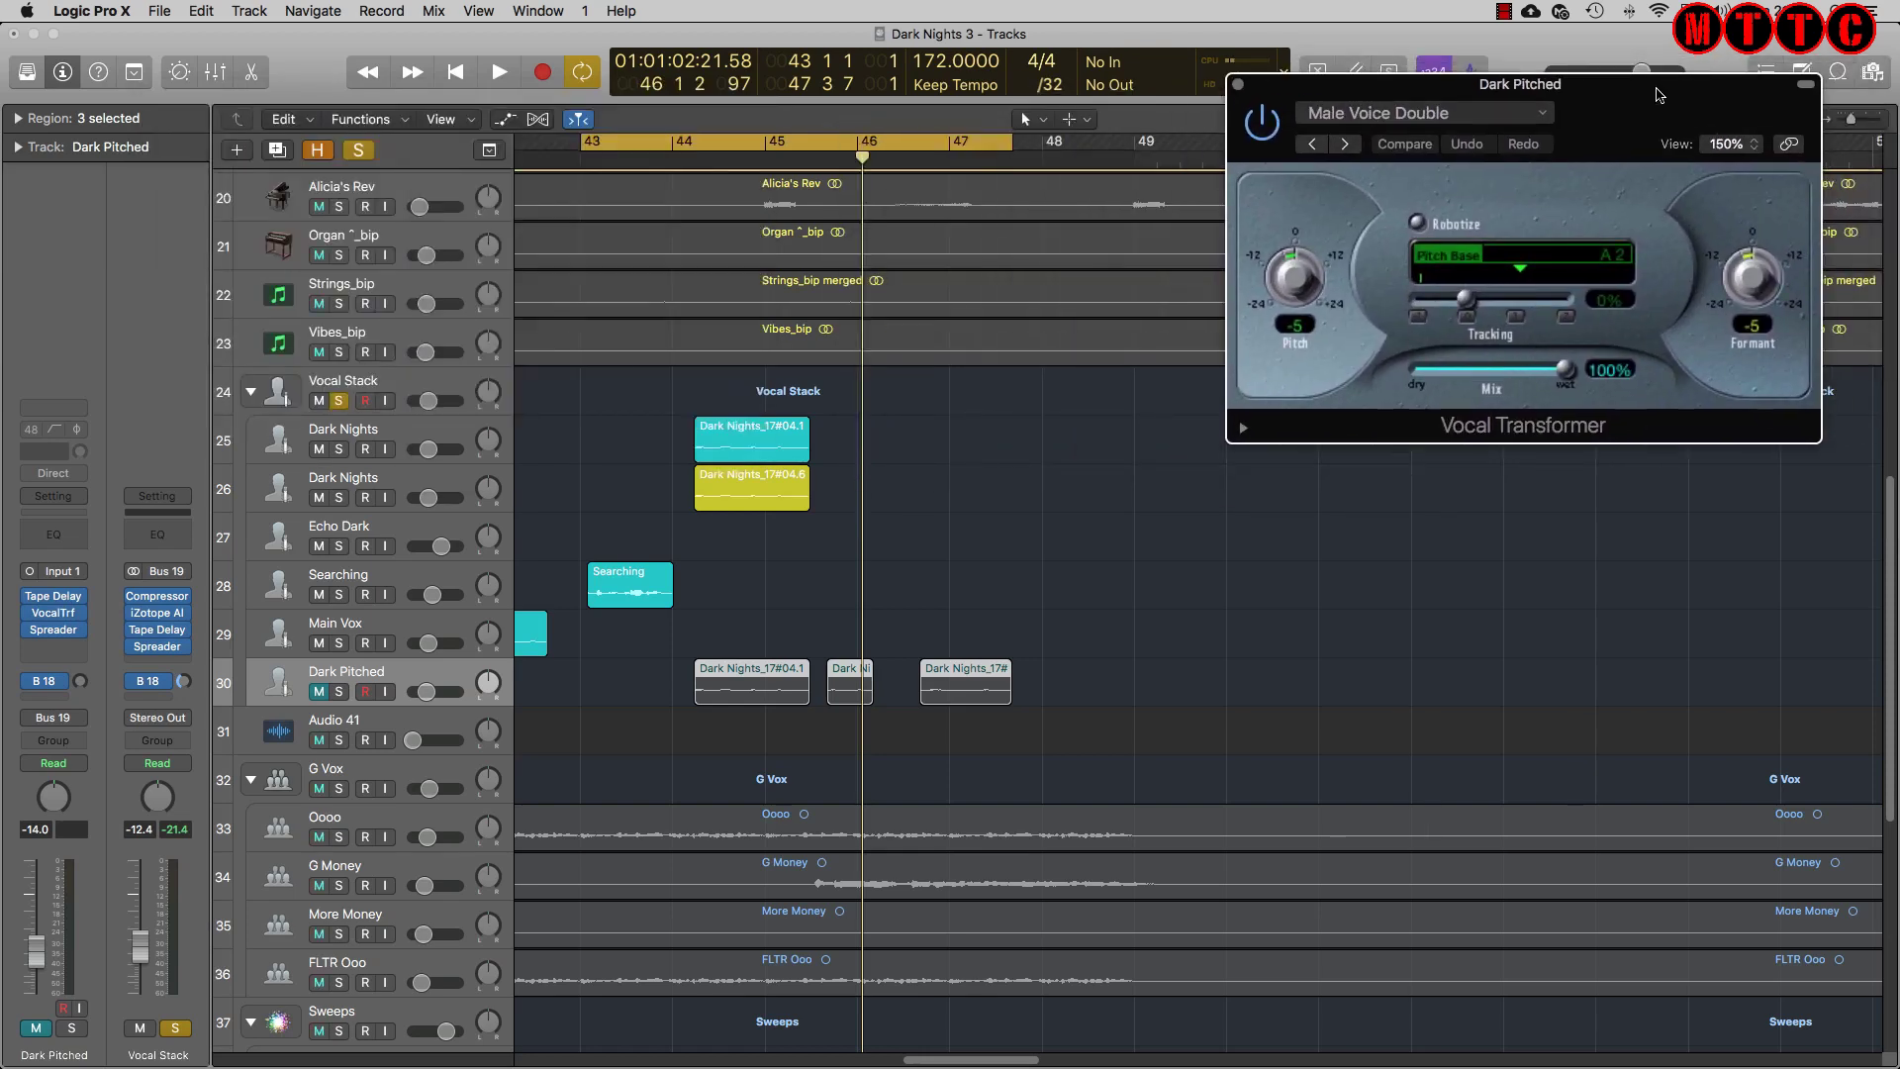
Insert a Vocal Transformer on the duplicated Dark Nights track with pitch -5, formant -5 and mix 100%
left_click(354, 483)
left_click(71, 614)
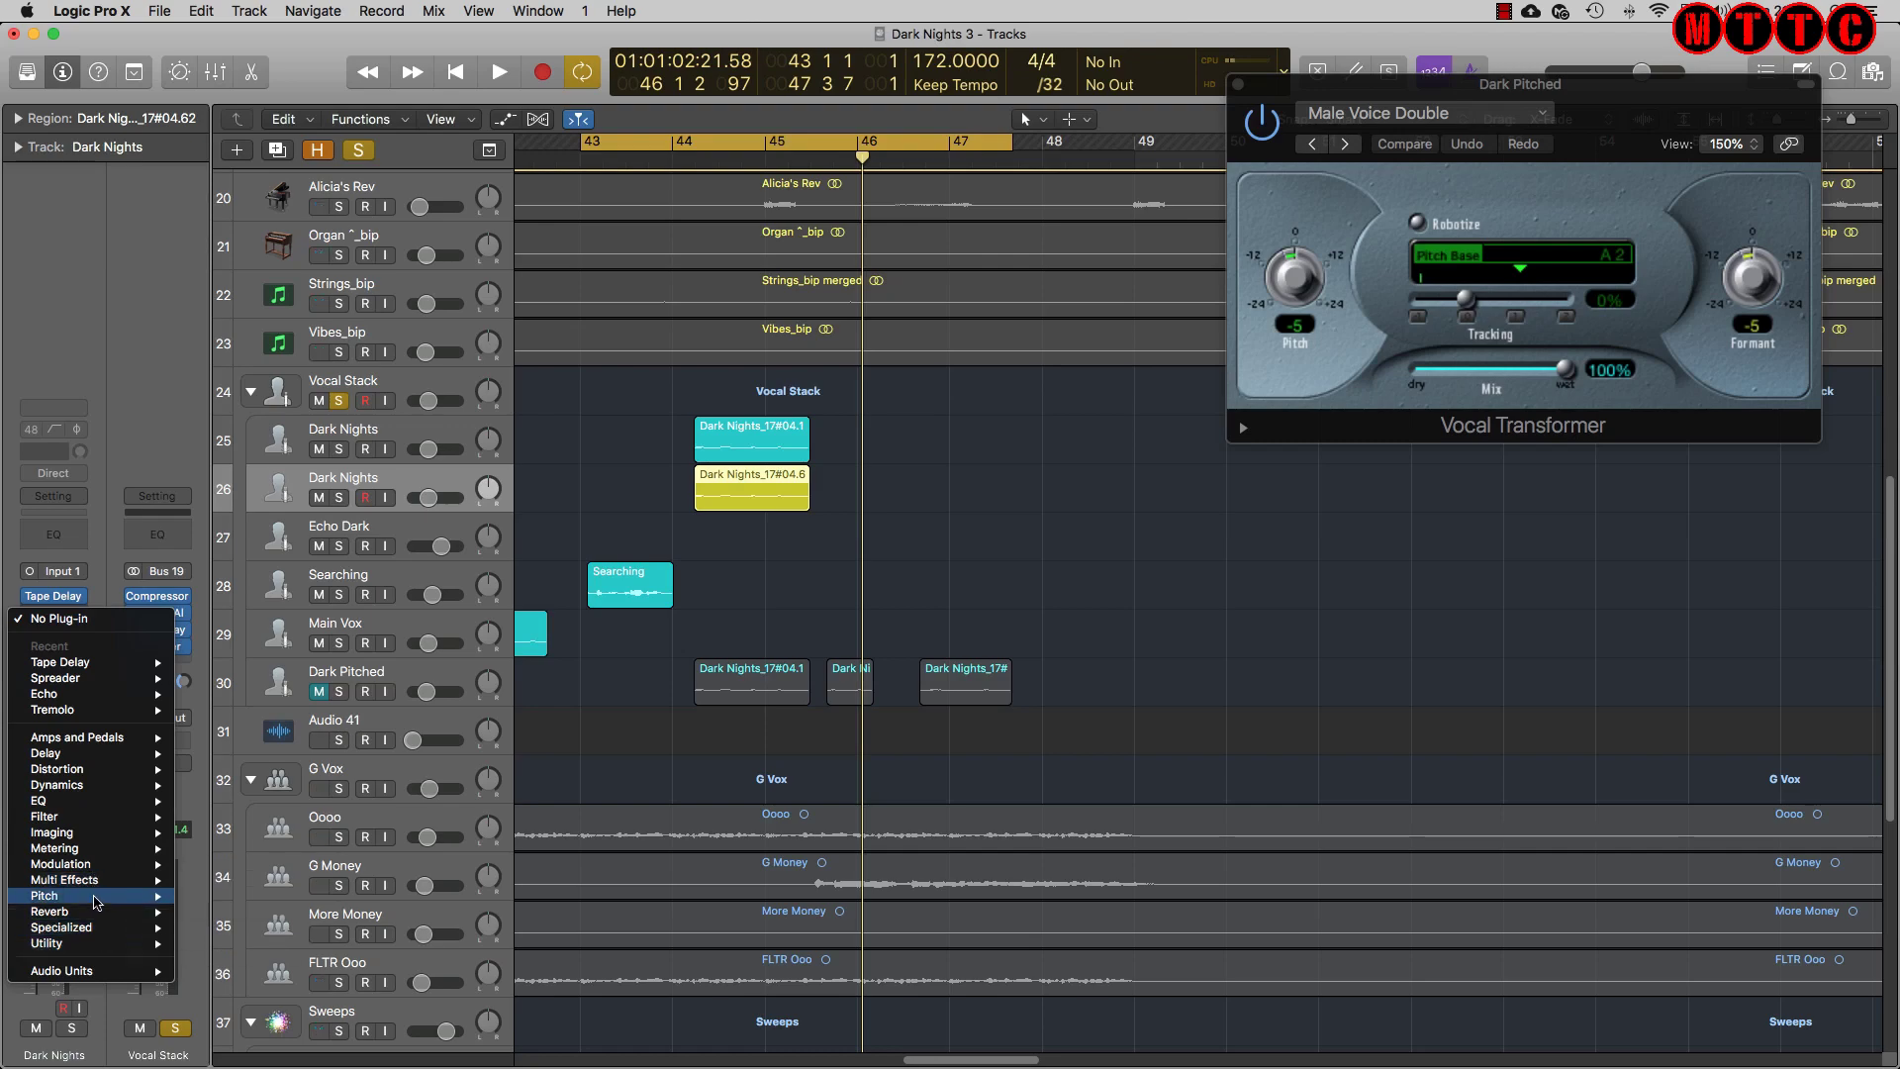
mouse_move(94, 896)
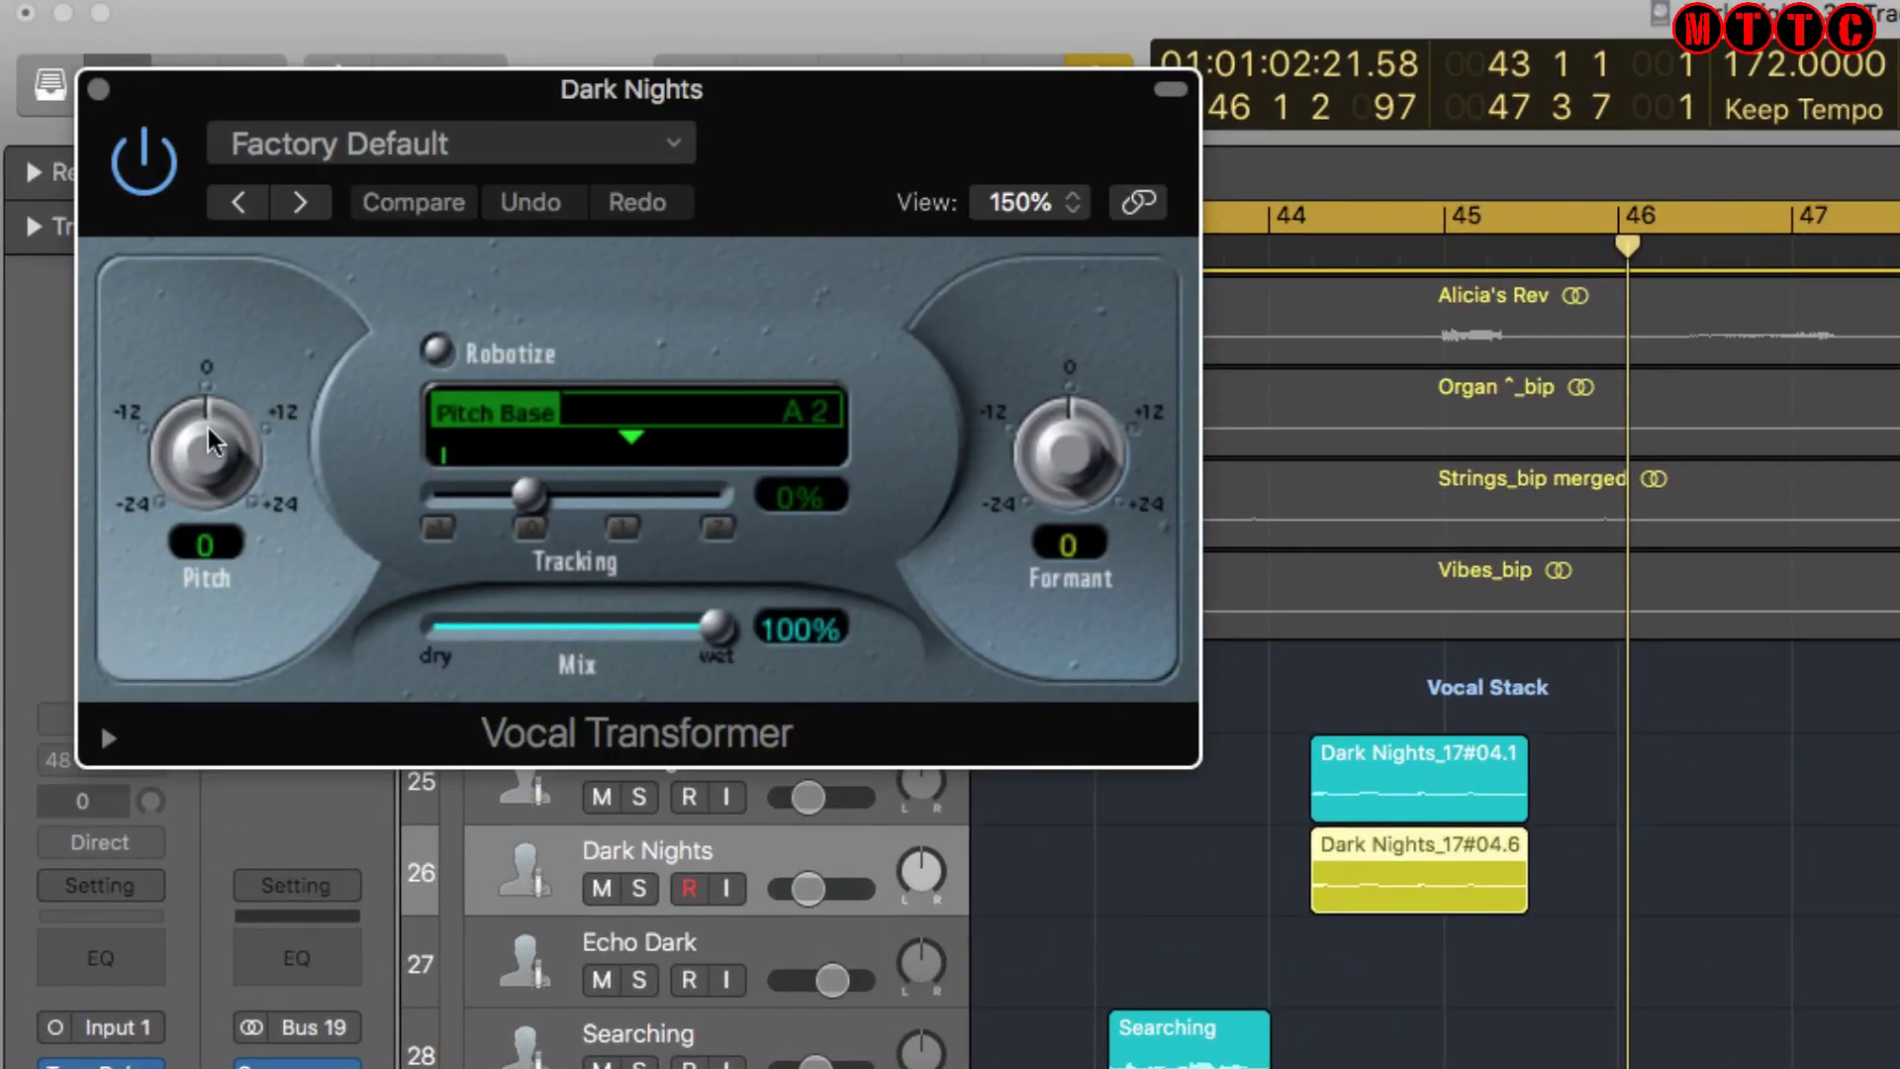
left_click_drag(207, 441, 180, 486)
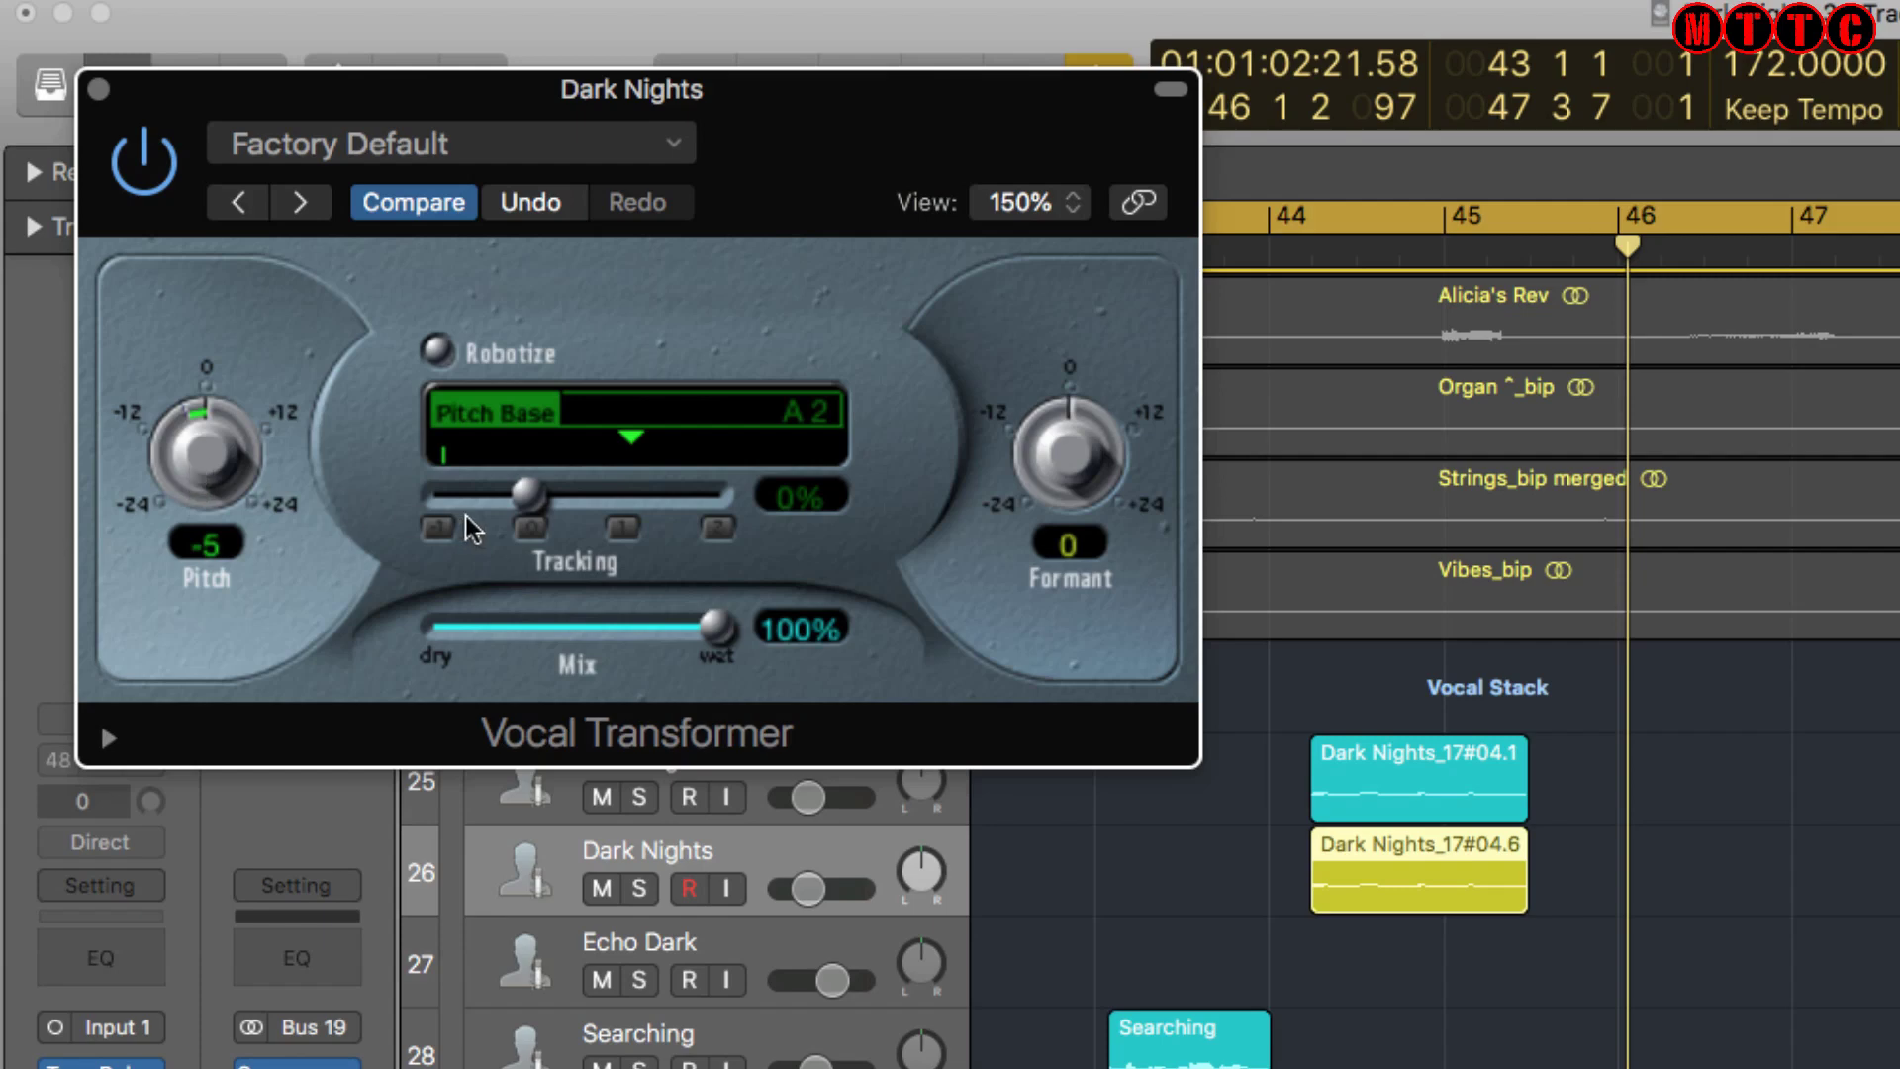
left_click_drag(1063, 441, 1052, 507)
left_click_drag(715, 625, 742, 653)
Solo the duplicated Dark Nights track to hear it alone, then solo the original as well and play both, keeping the tracks uncovered
left_click(639, 887)
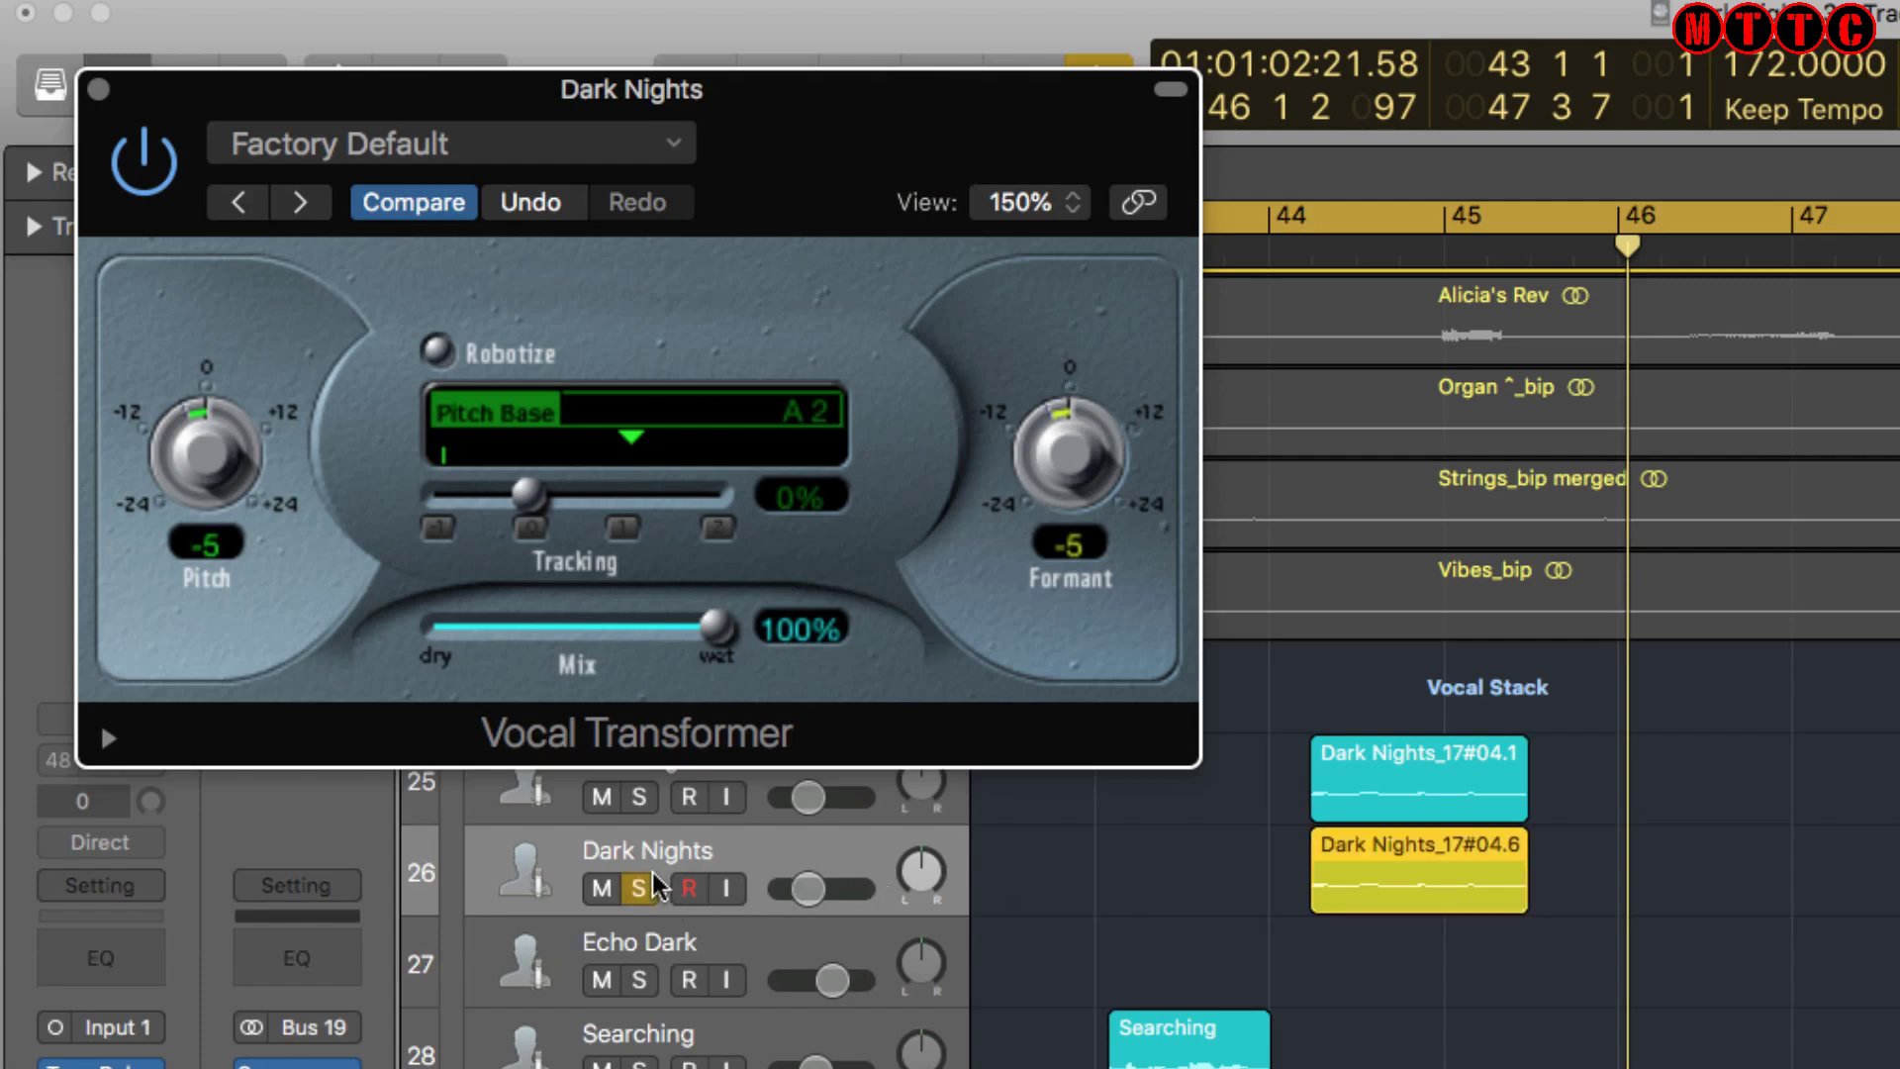
key("space")
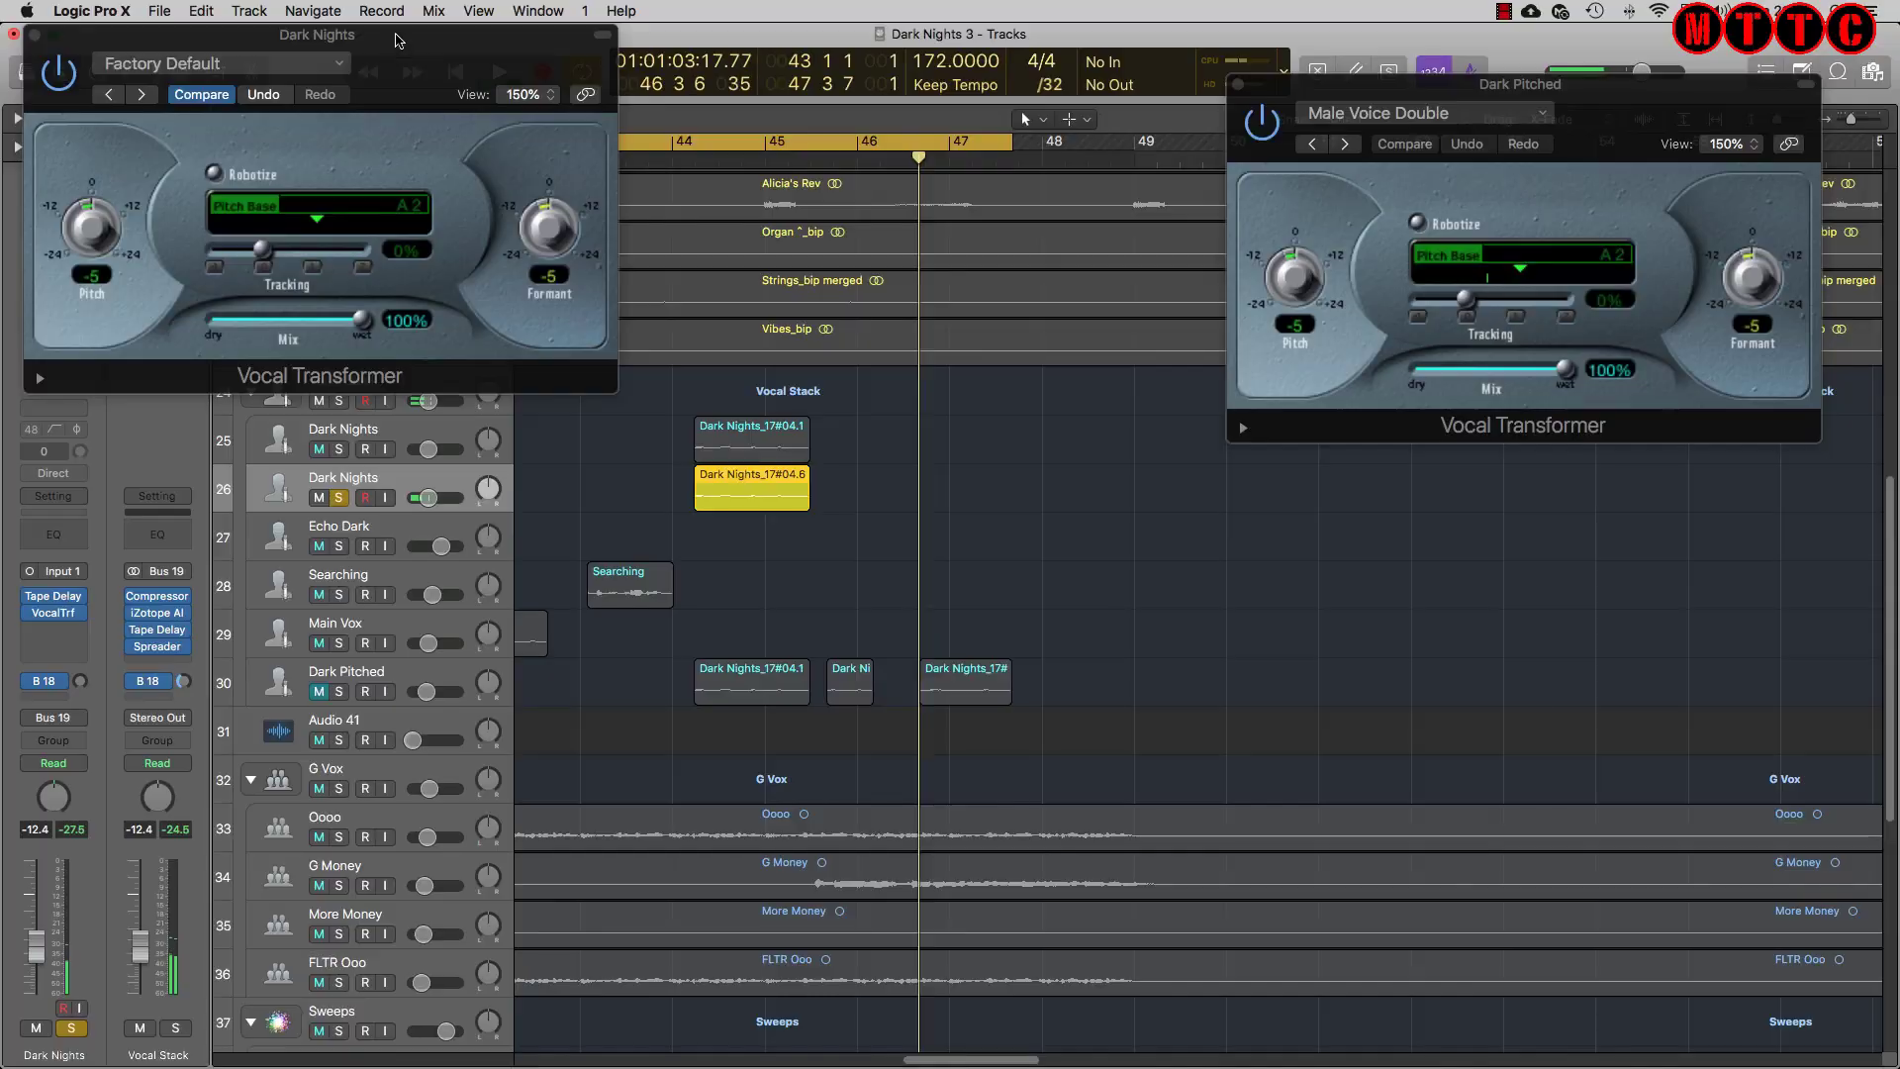
left_click_drag(755, 14, 1091, 956)
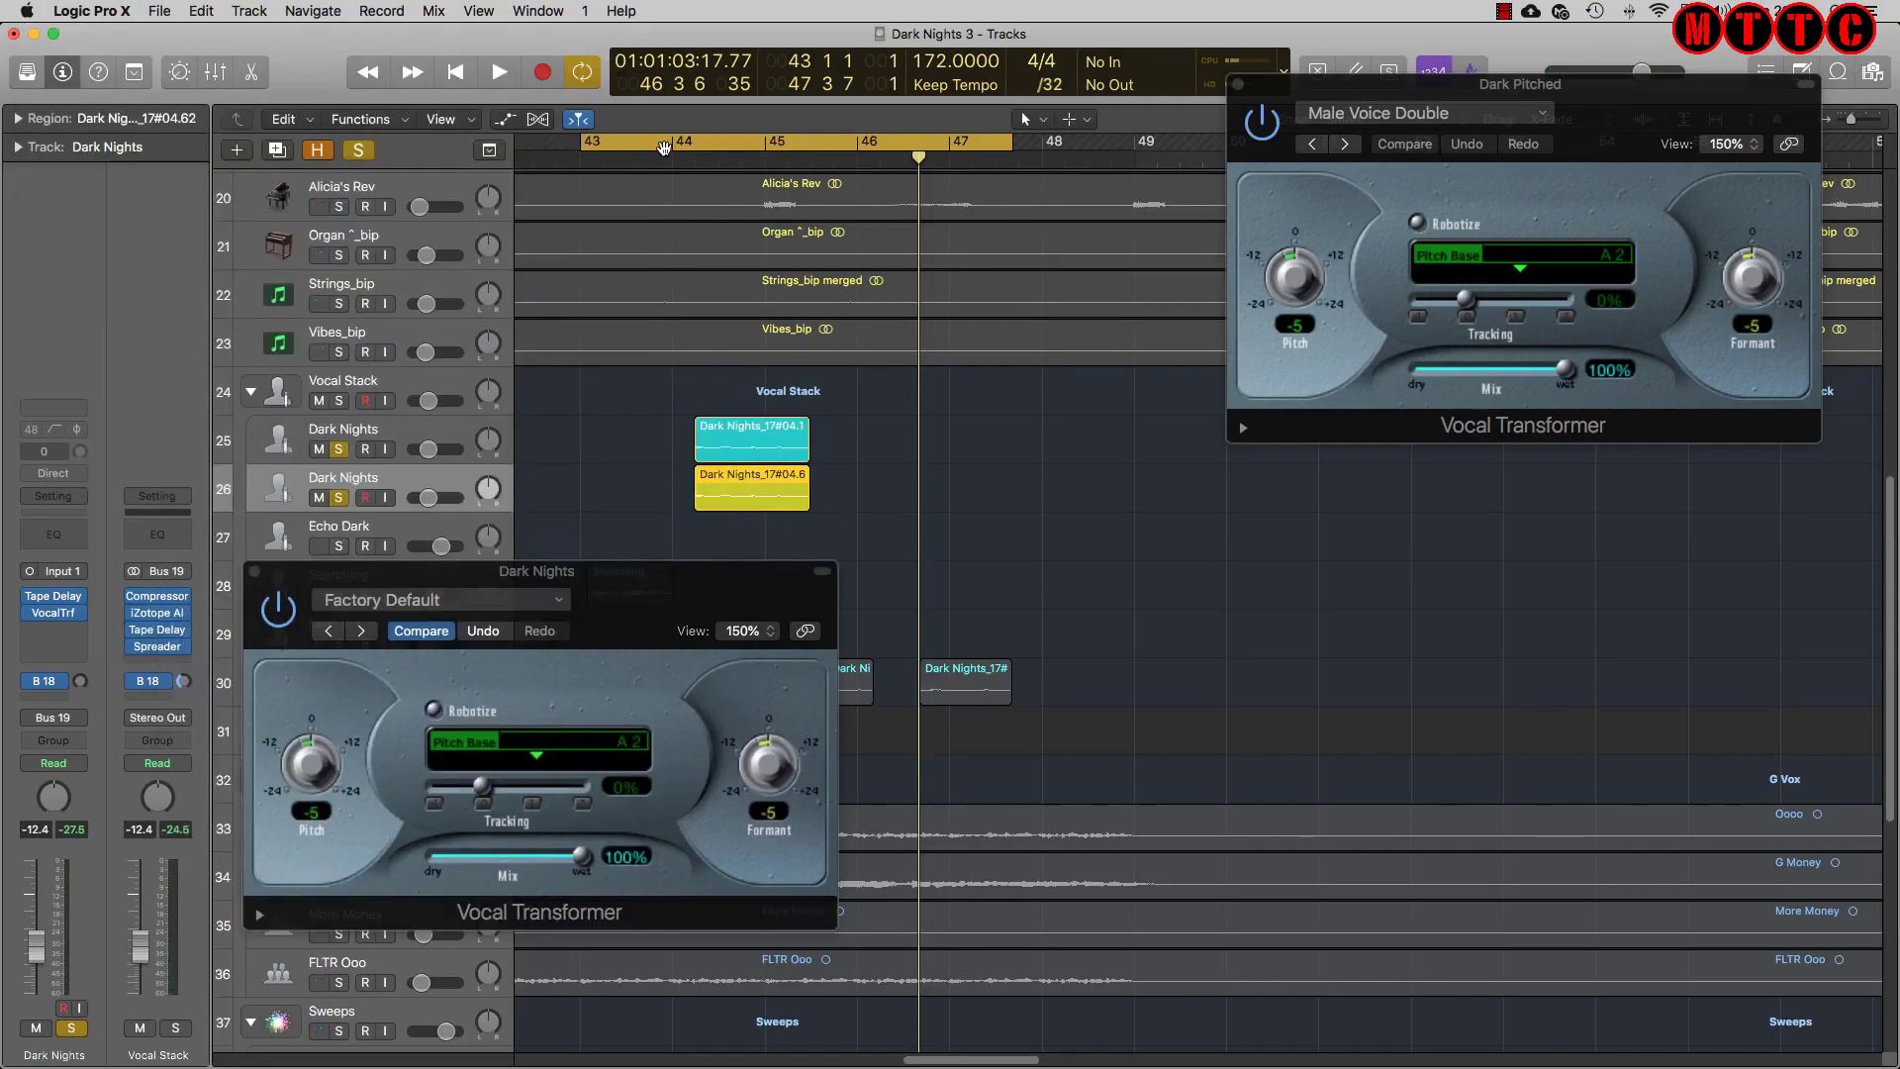
double_click(663, 149)
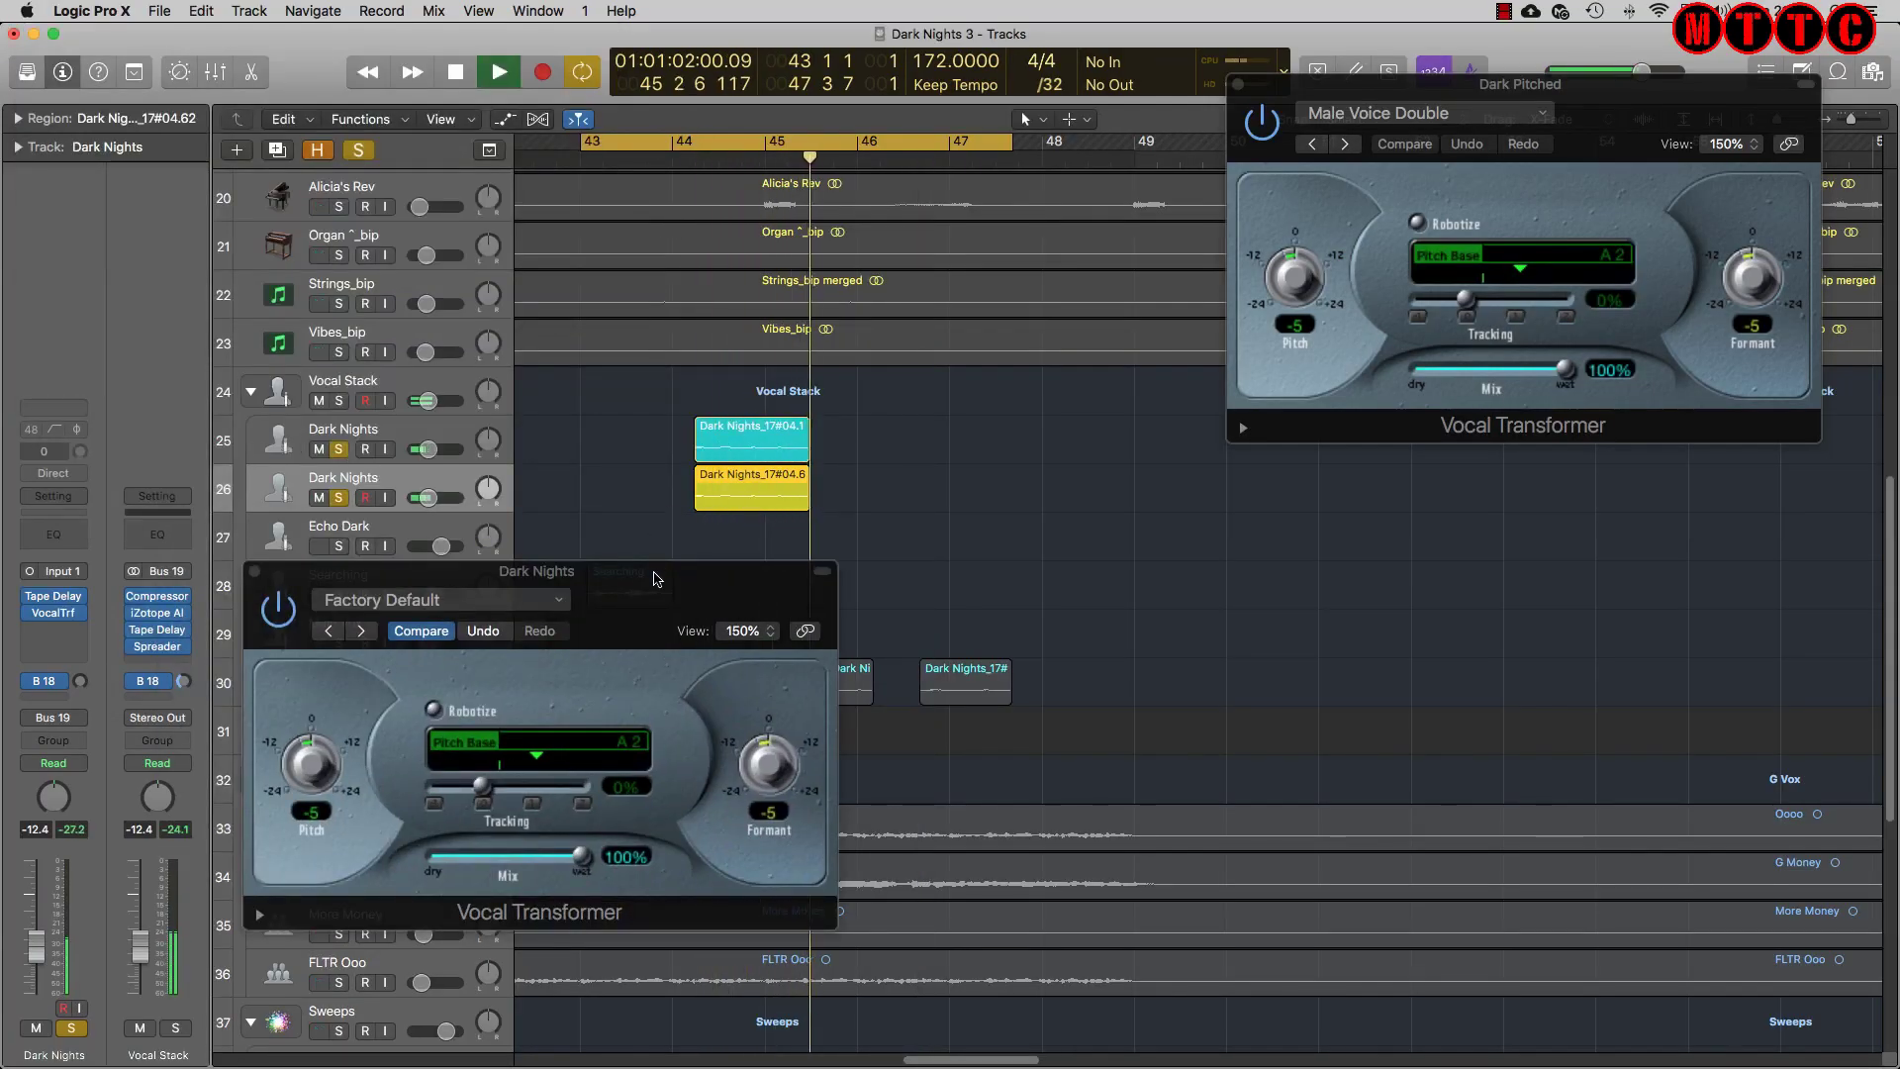
left_click_drag(653, 579, 674, 592)
Try pitch -8 and formant -8 on the duplicated vocal during playback, then return both to -5
key("space")
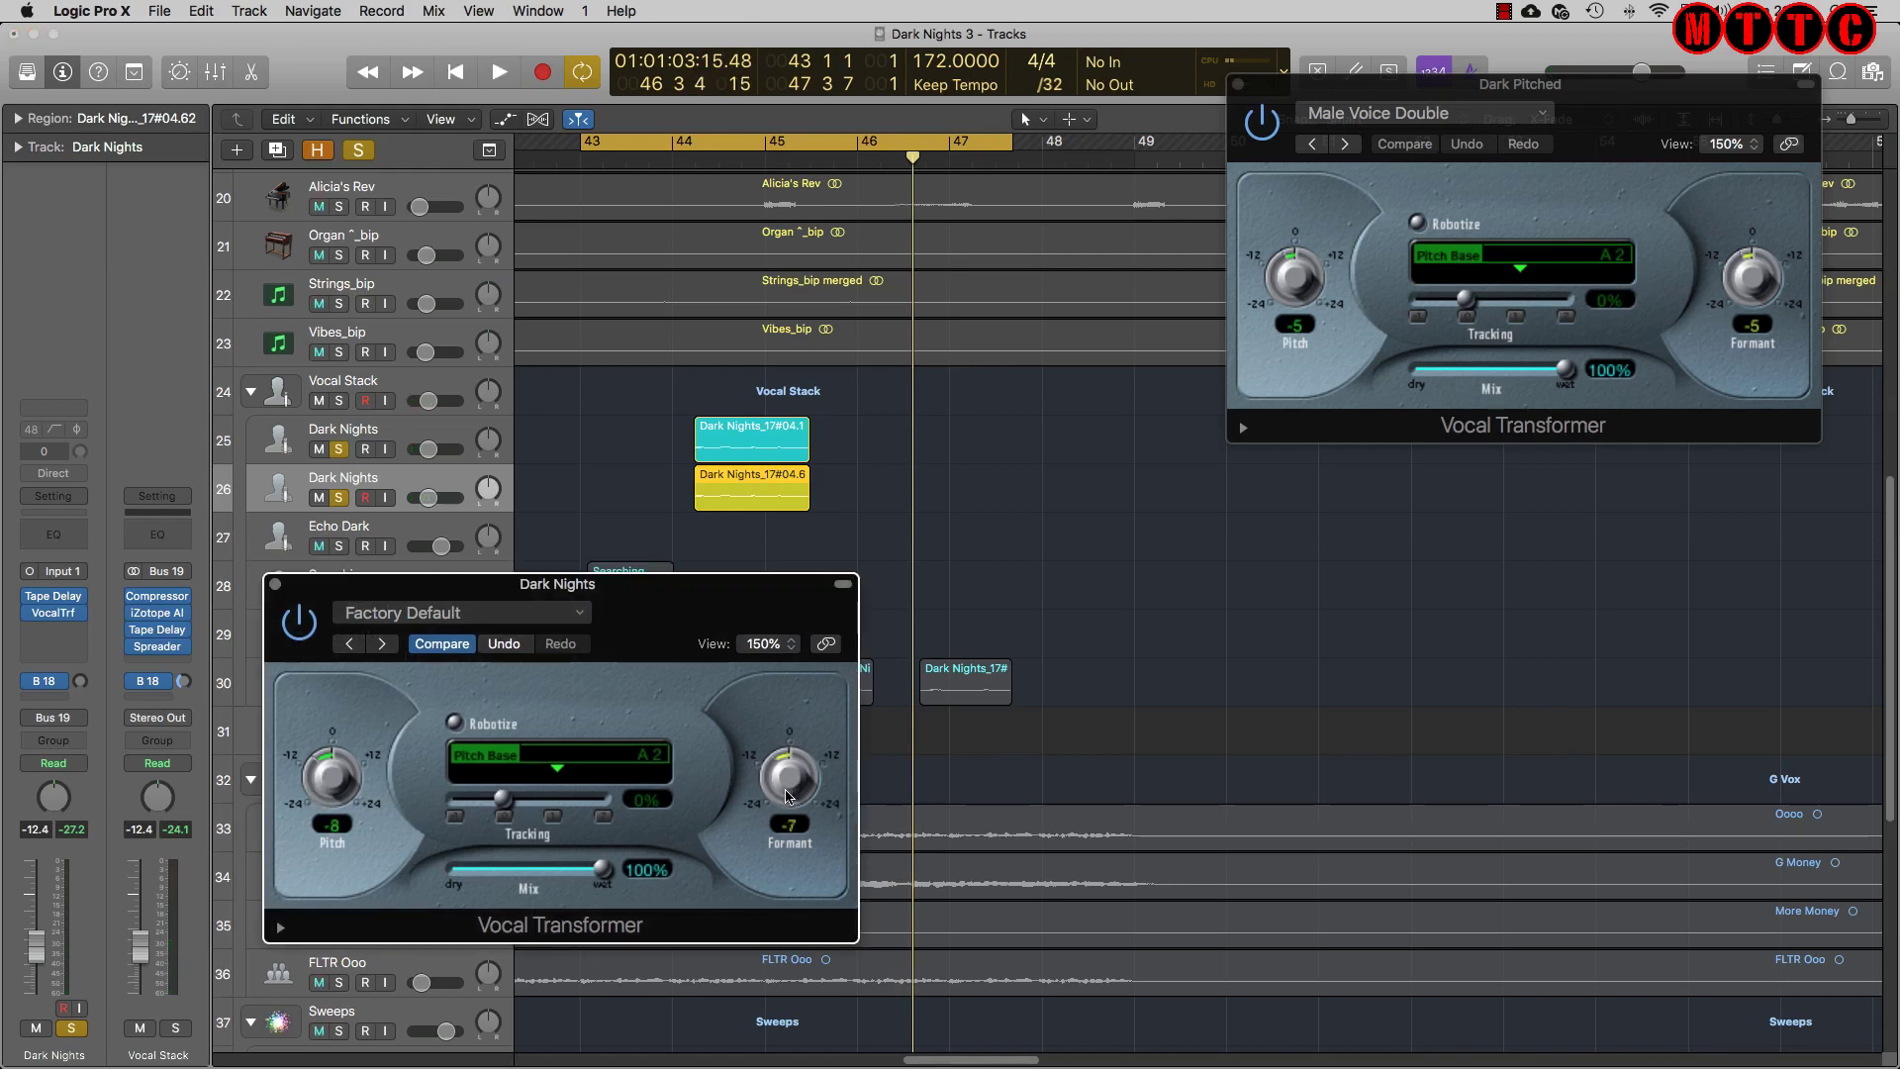
key("space")
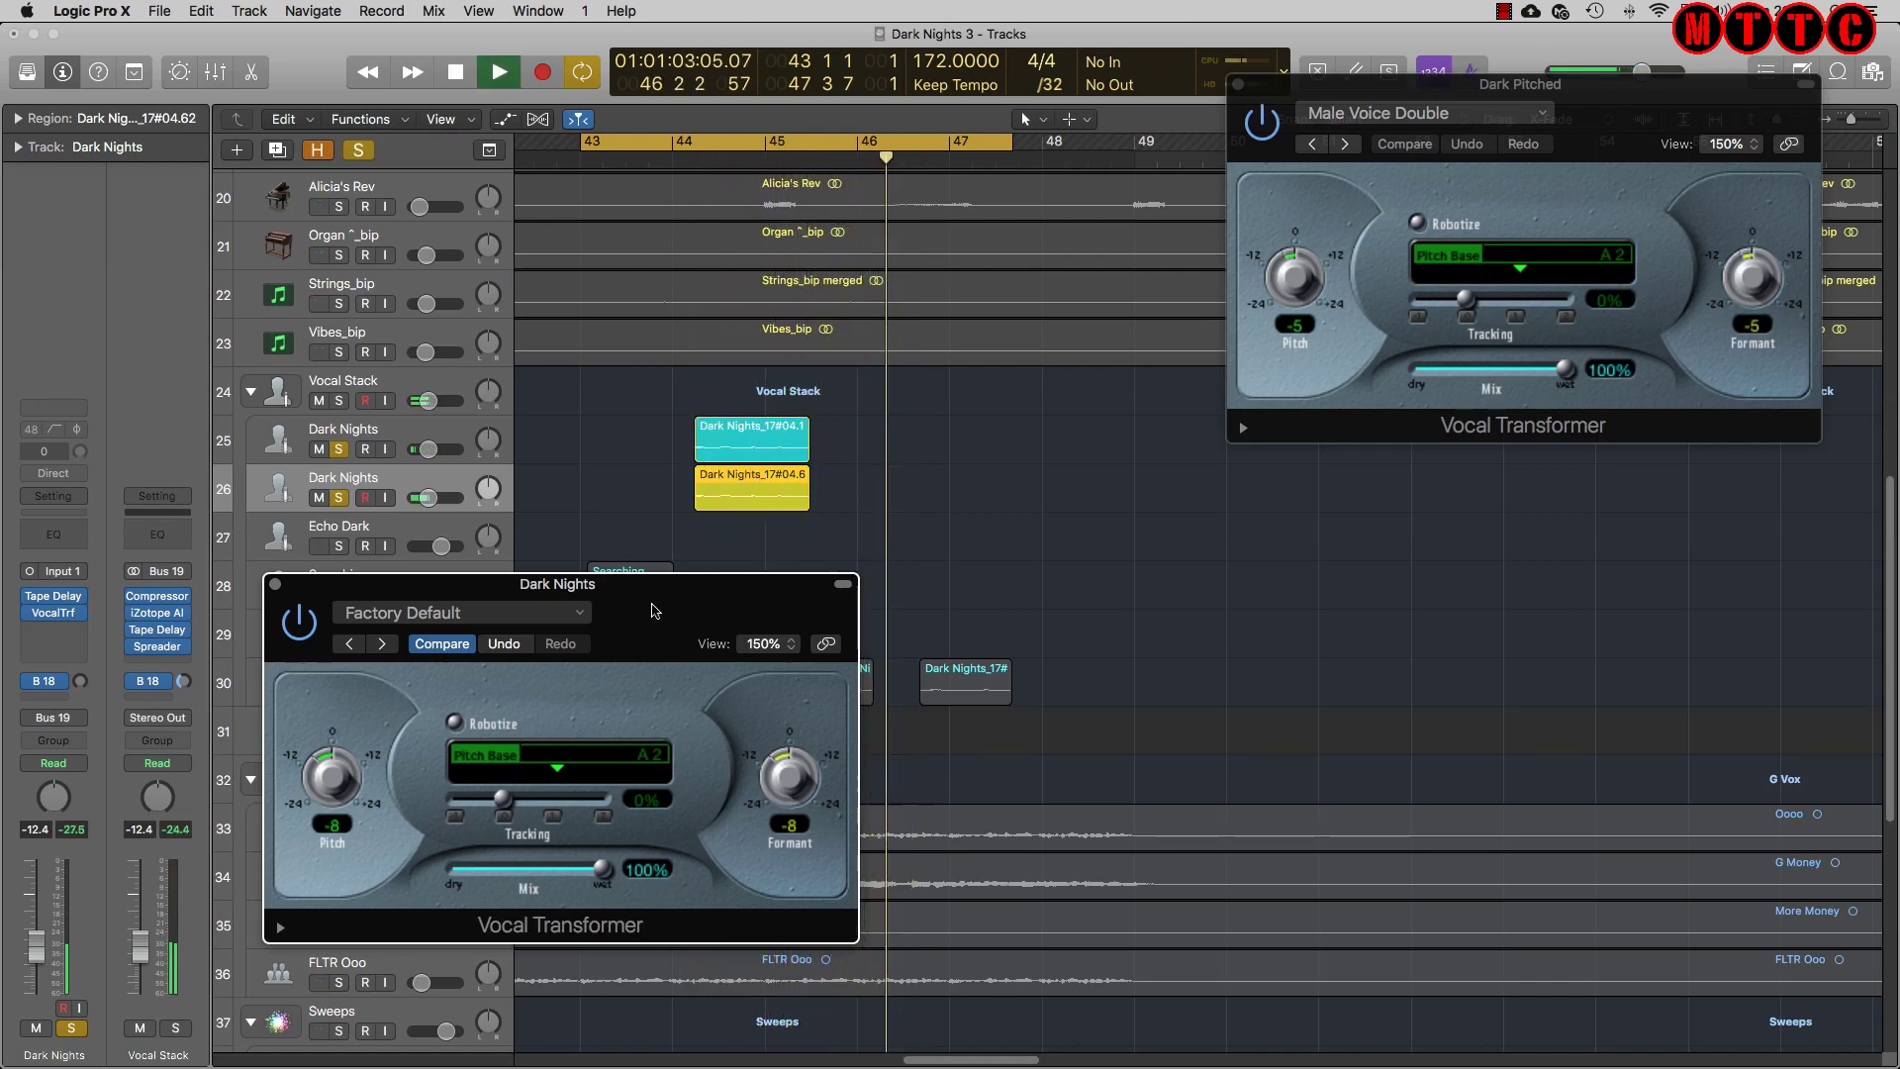
key("space")
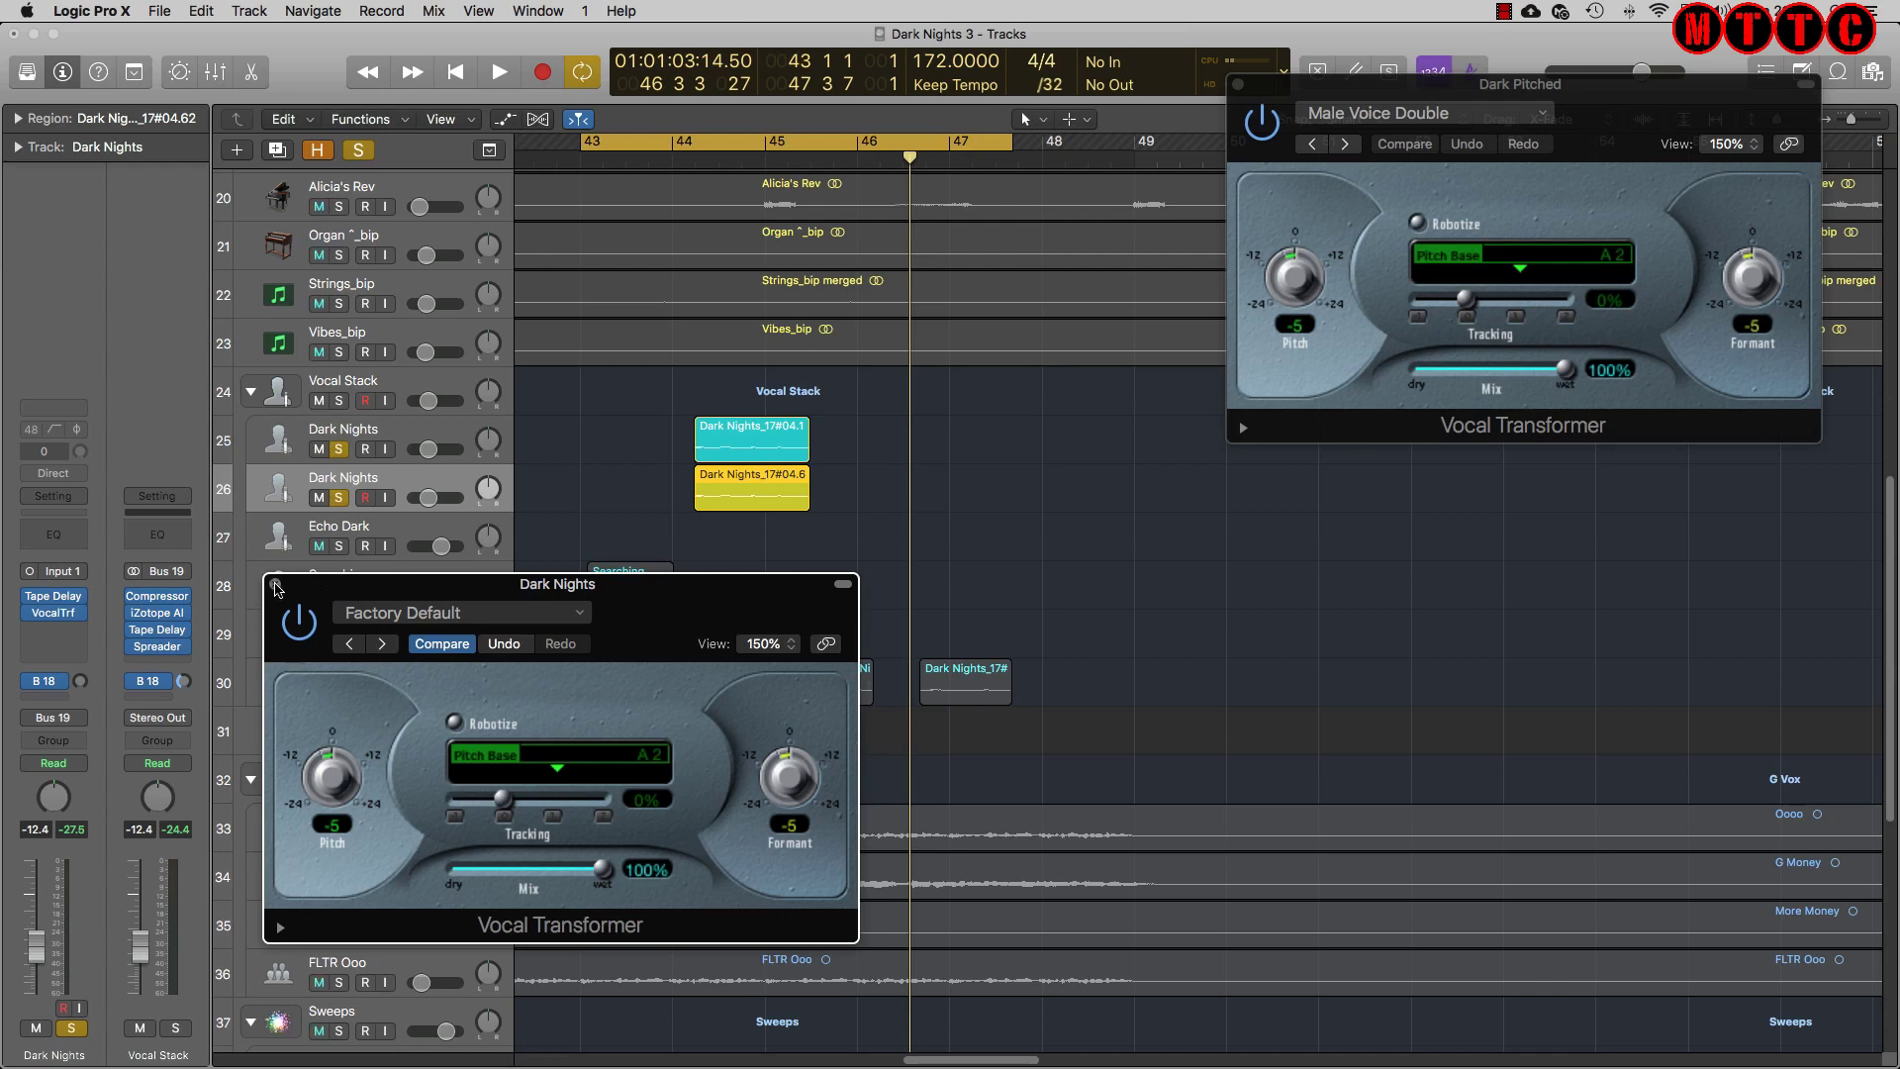
Close both Vocal Transformer windows and insert a Mono->Stereo Spreader with the Wide Up Stereo preset on the duplicated Dark Nights track
left_click(276, 586)
left_click(1239, 86)
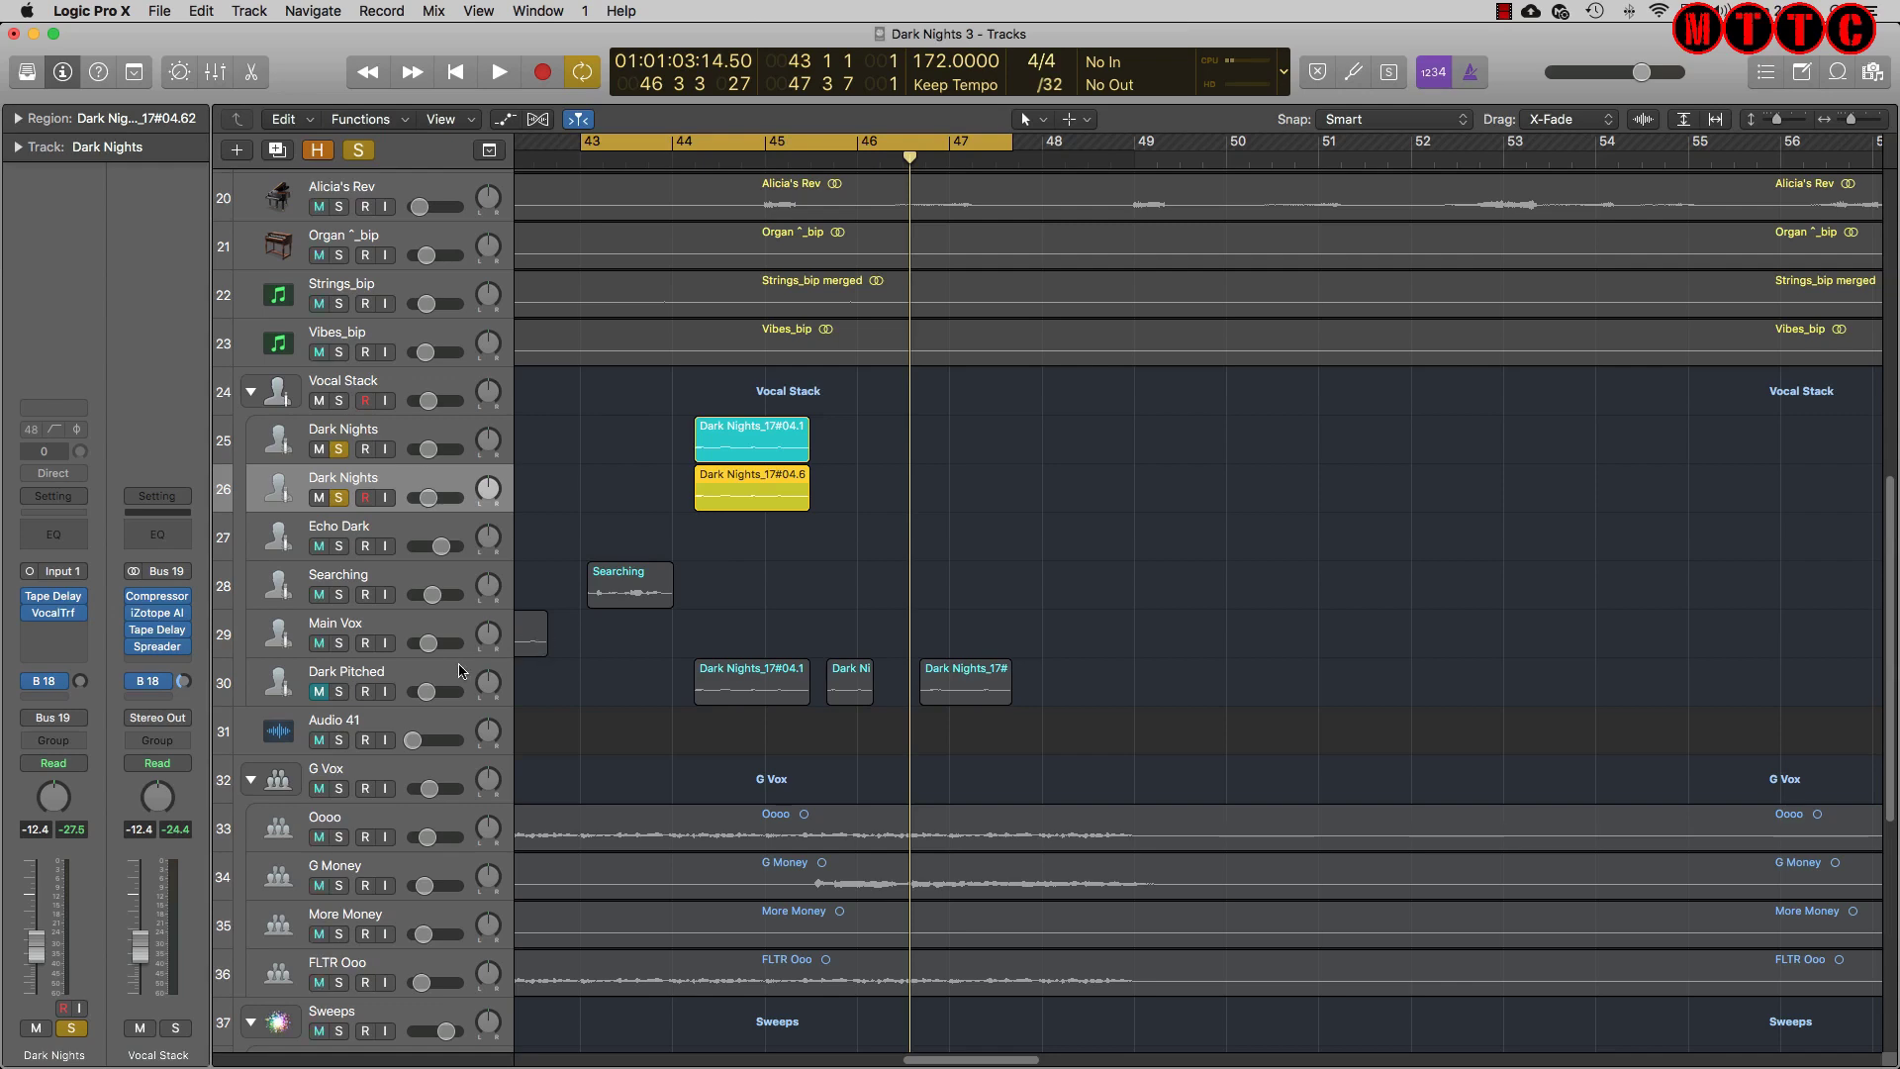
left_click(412, 684)
mouse_move(61, 635)
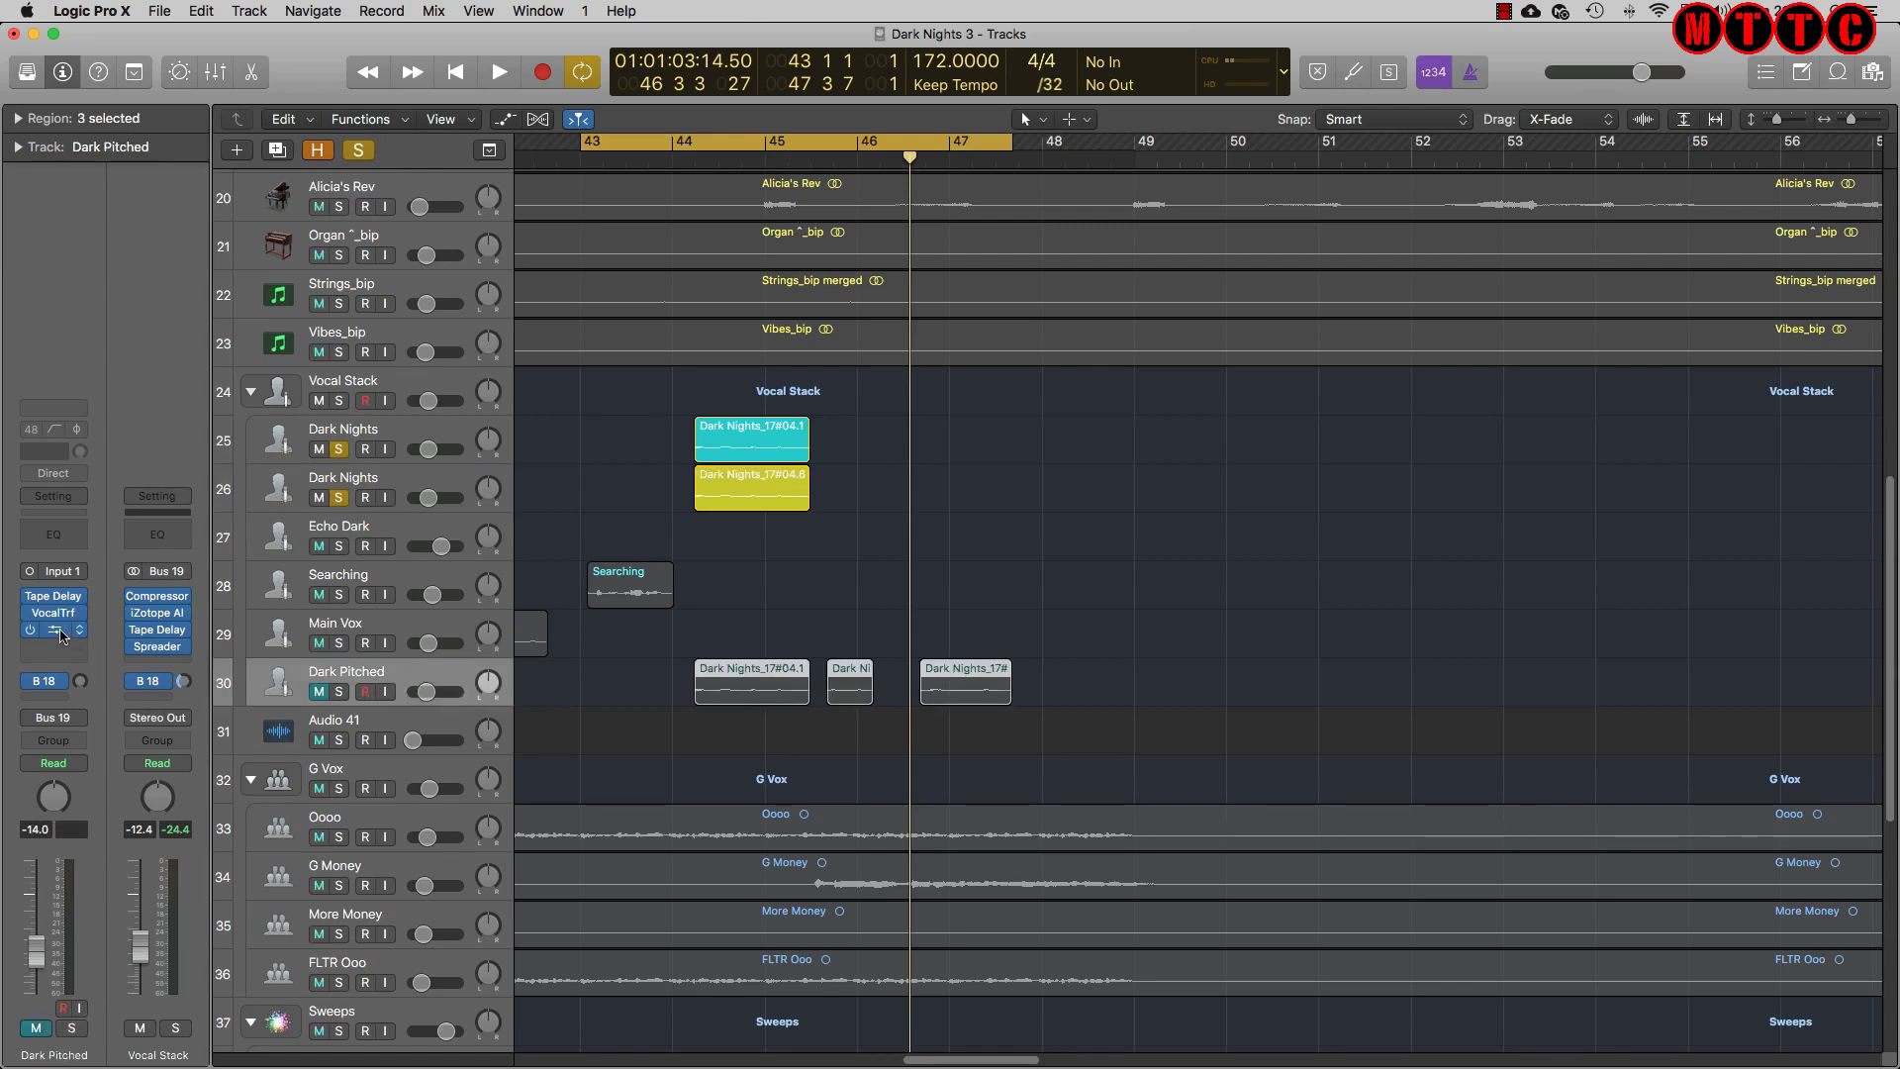
left_click(402, 473)
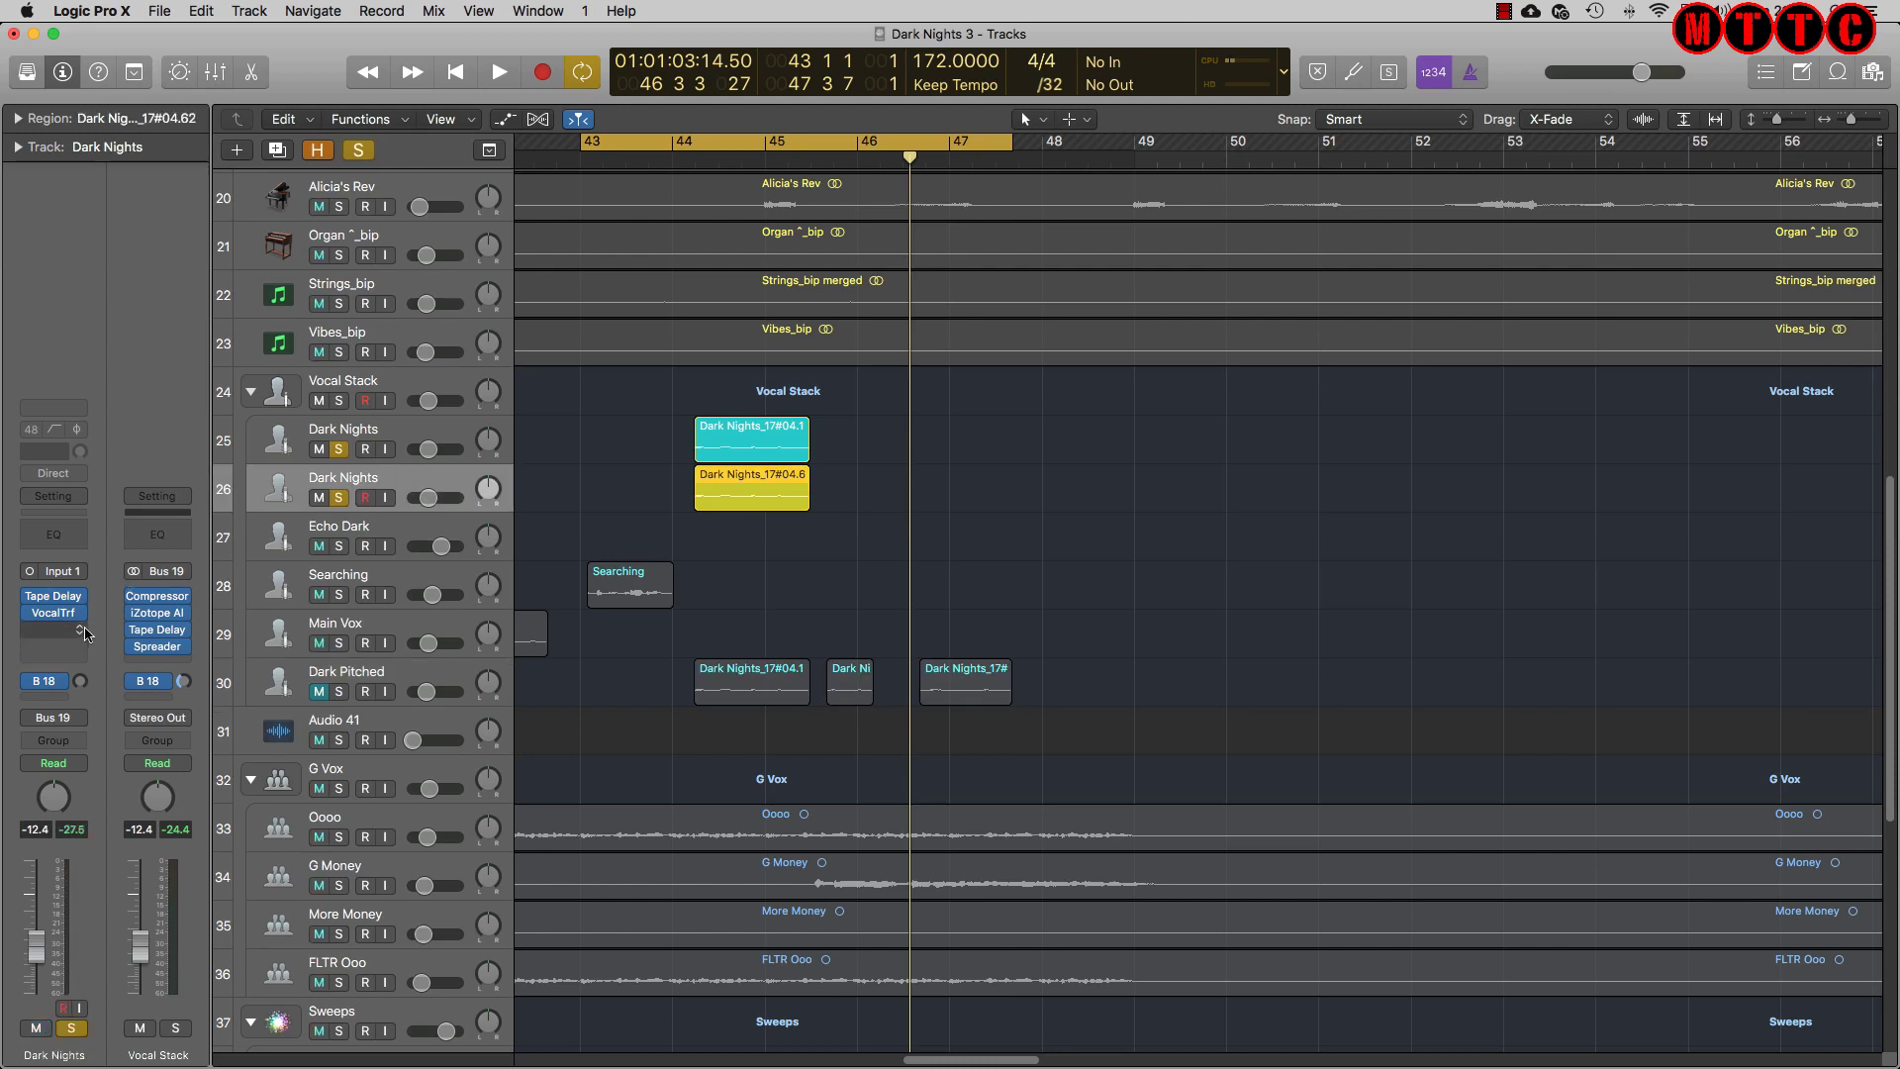
left_click(55, 634)
mouse_move(92, 714)
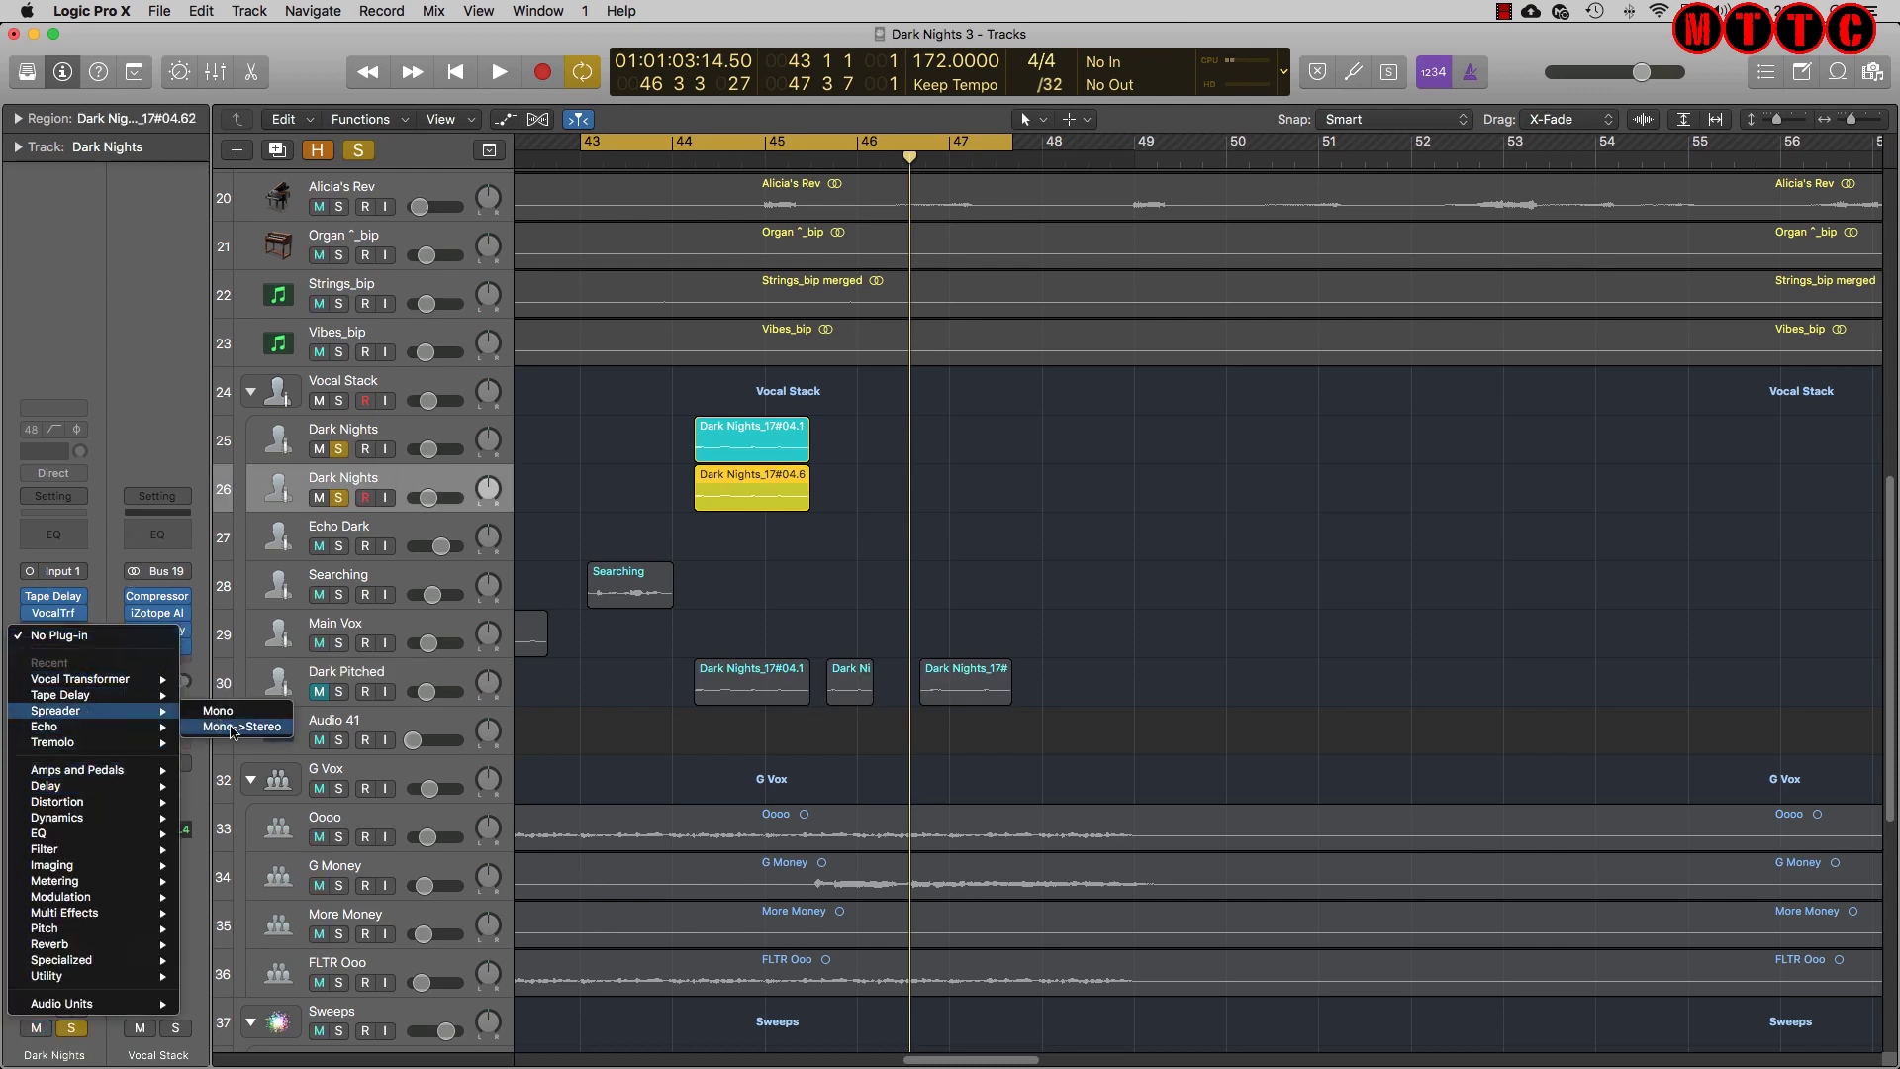
left_click(234, 730)
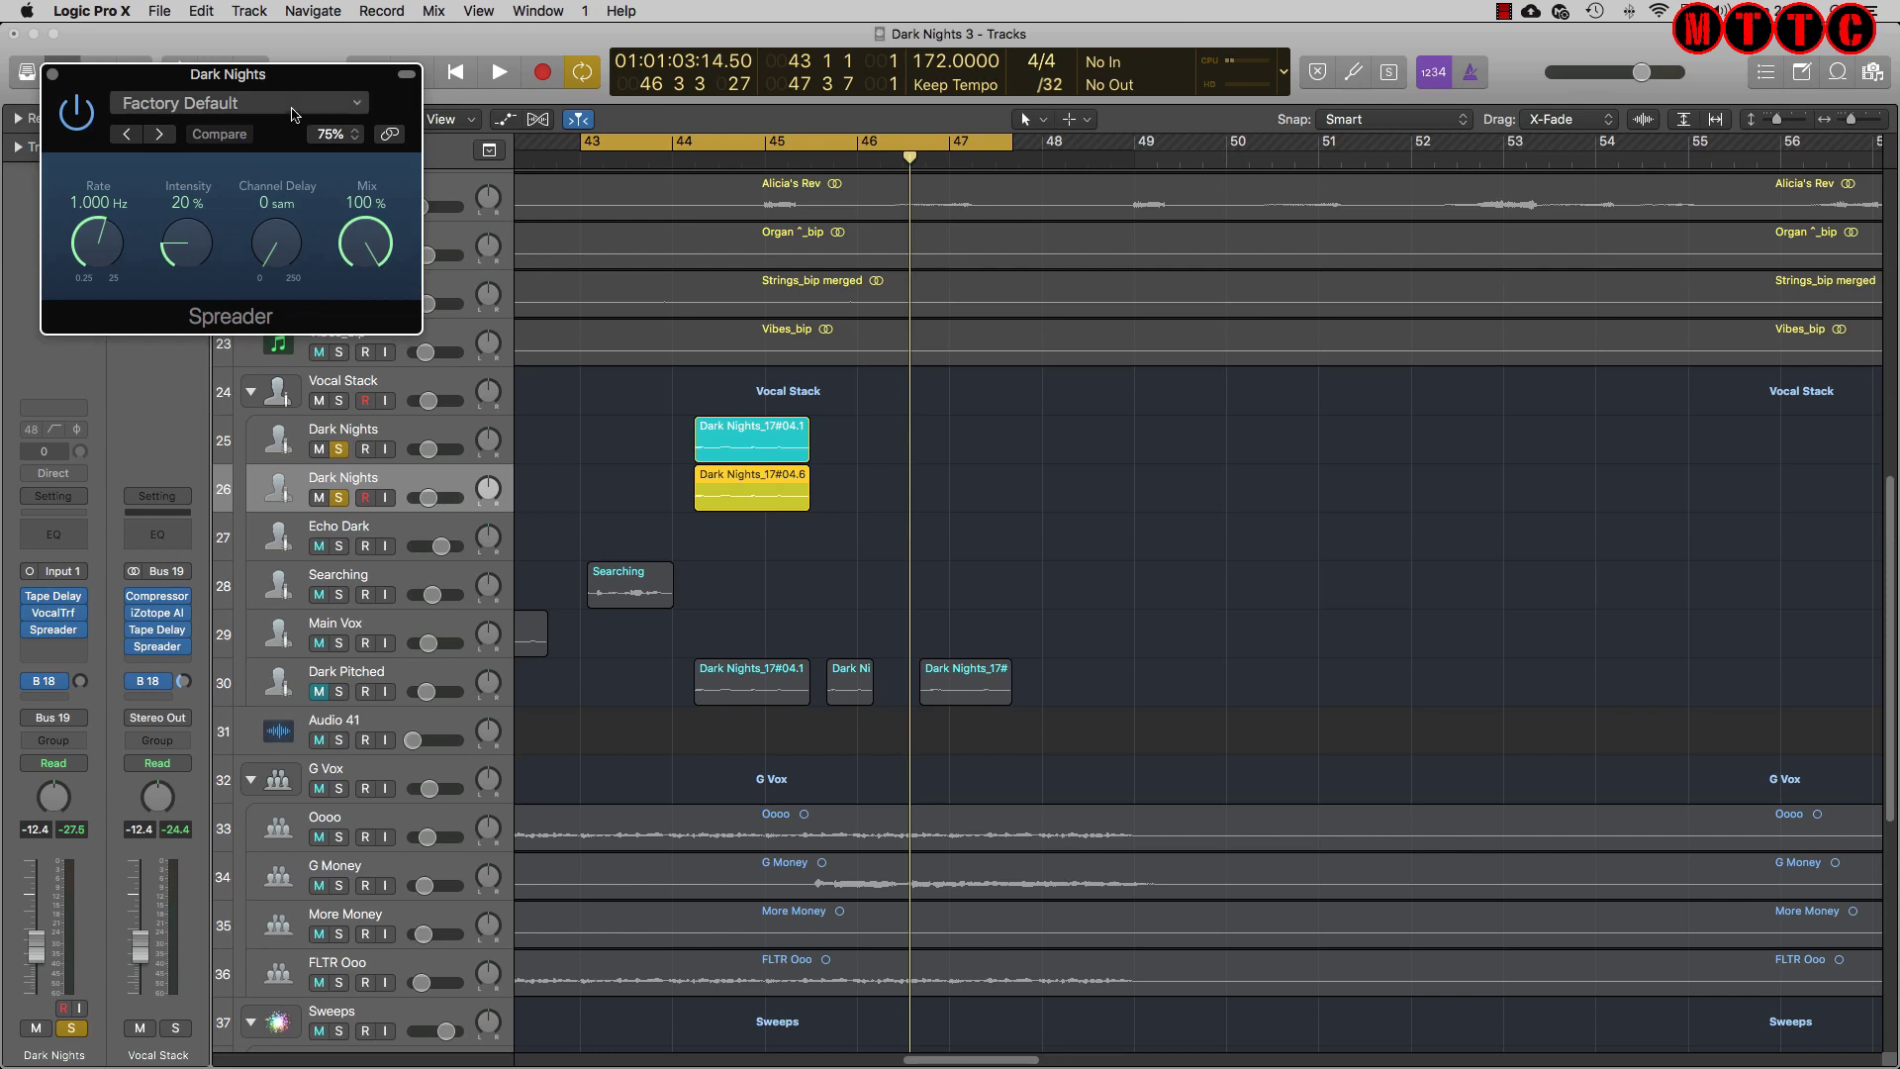
left_click(292, 105)
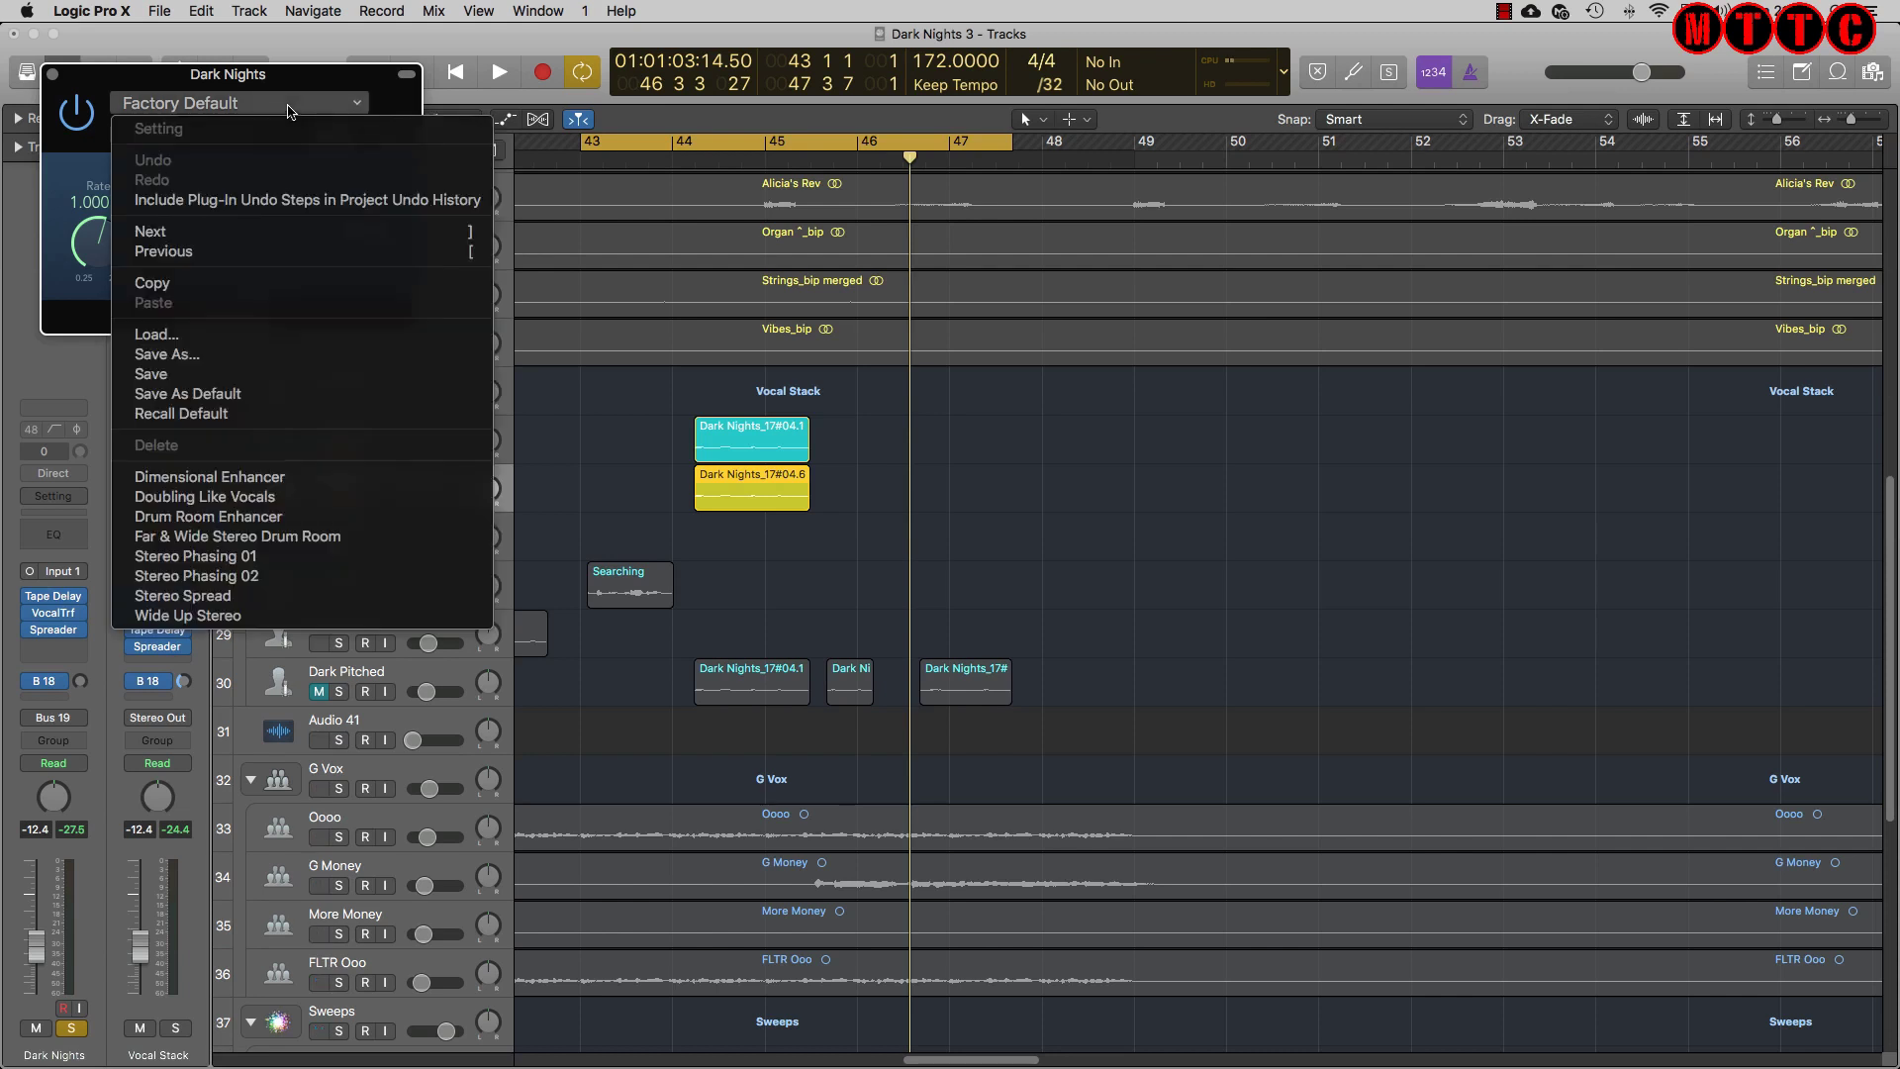
left_click(284, 614)
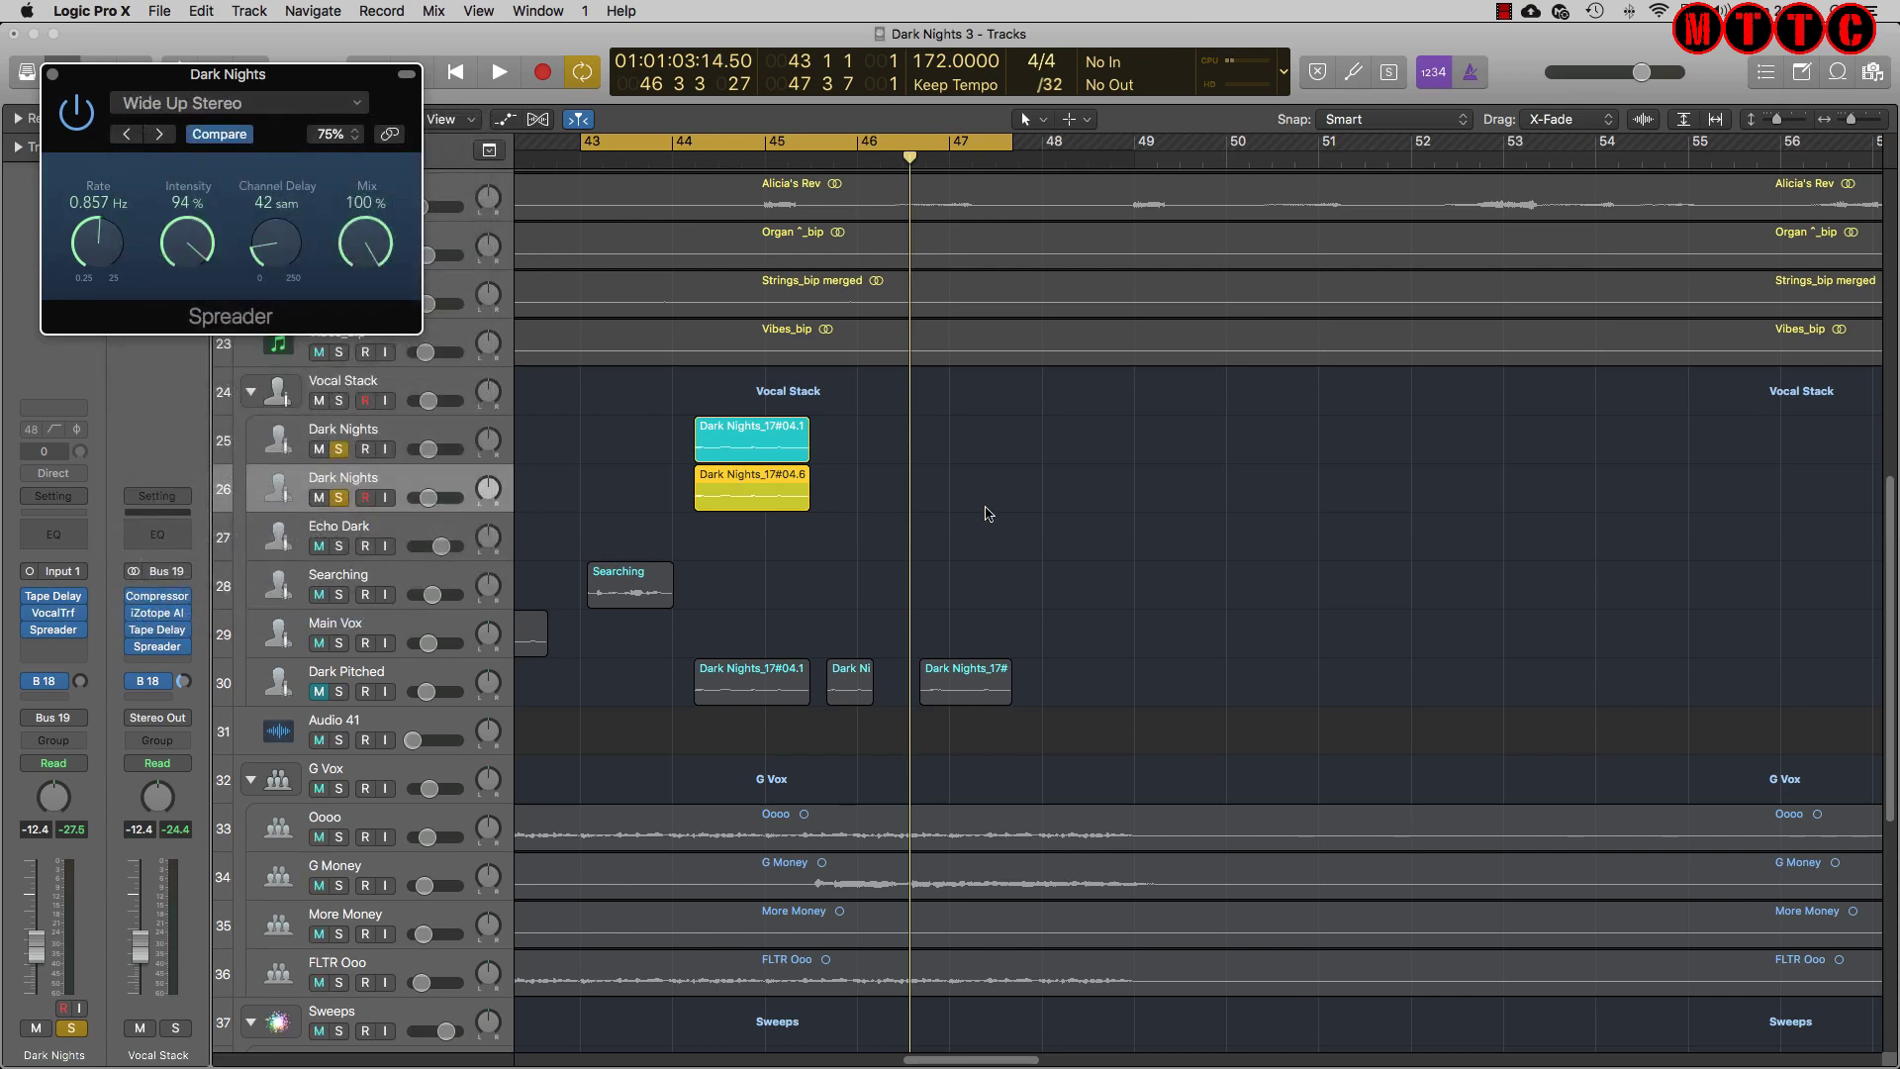
Play the original Dark Nights vocal with the Dark Pitched track while the duplicate is muted, then select the last Dark Pitched region
key("space")
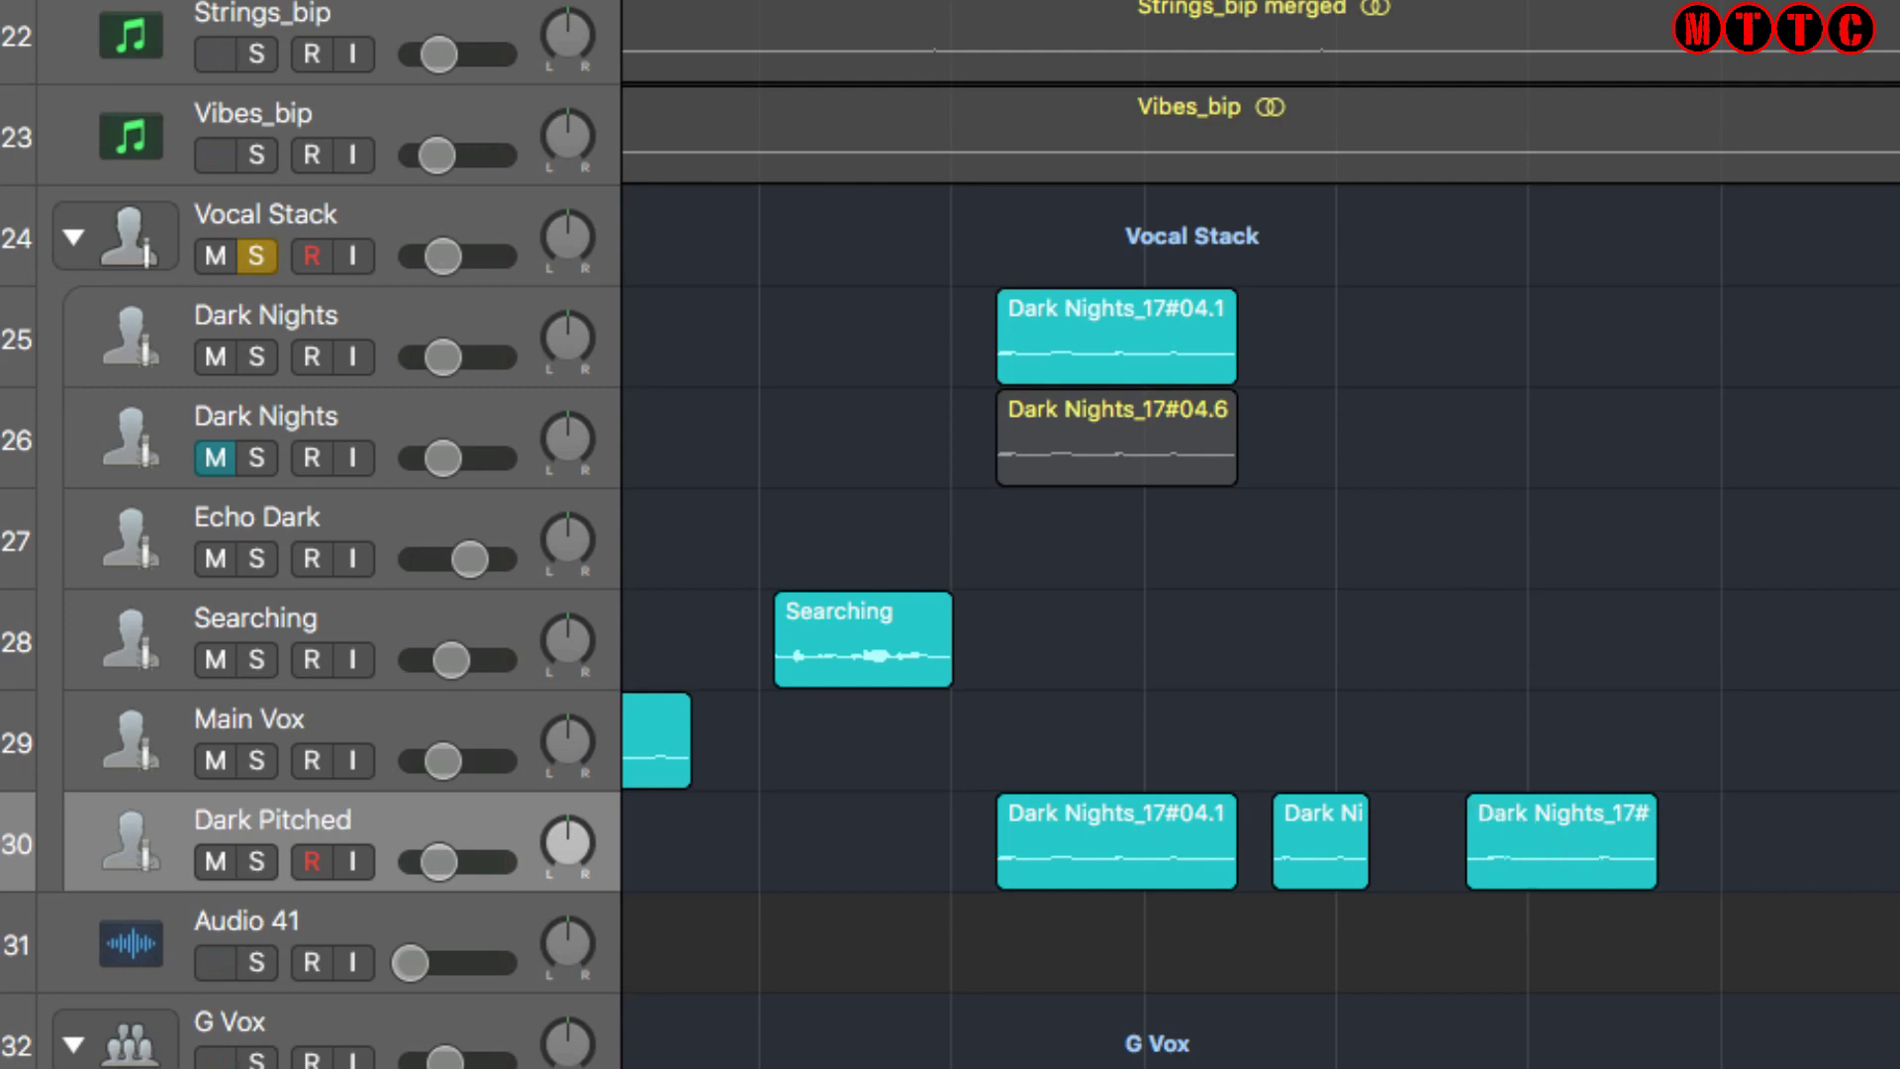
key("space")
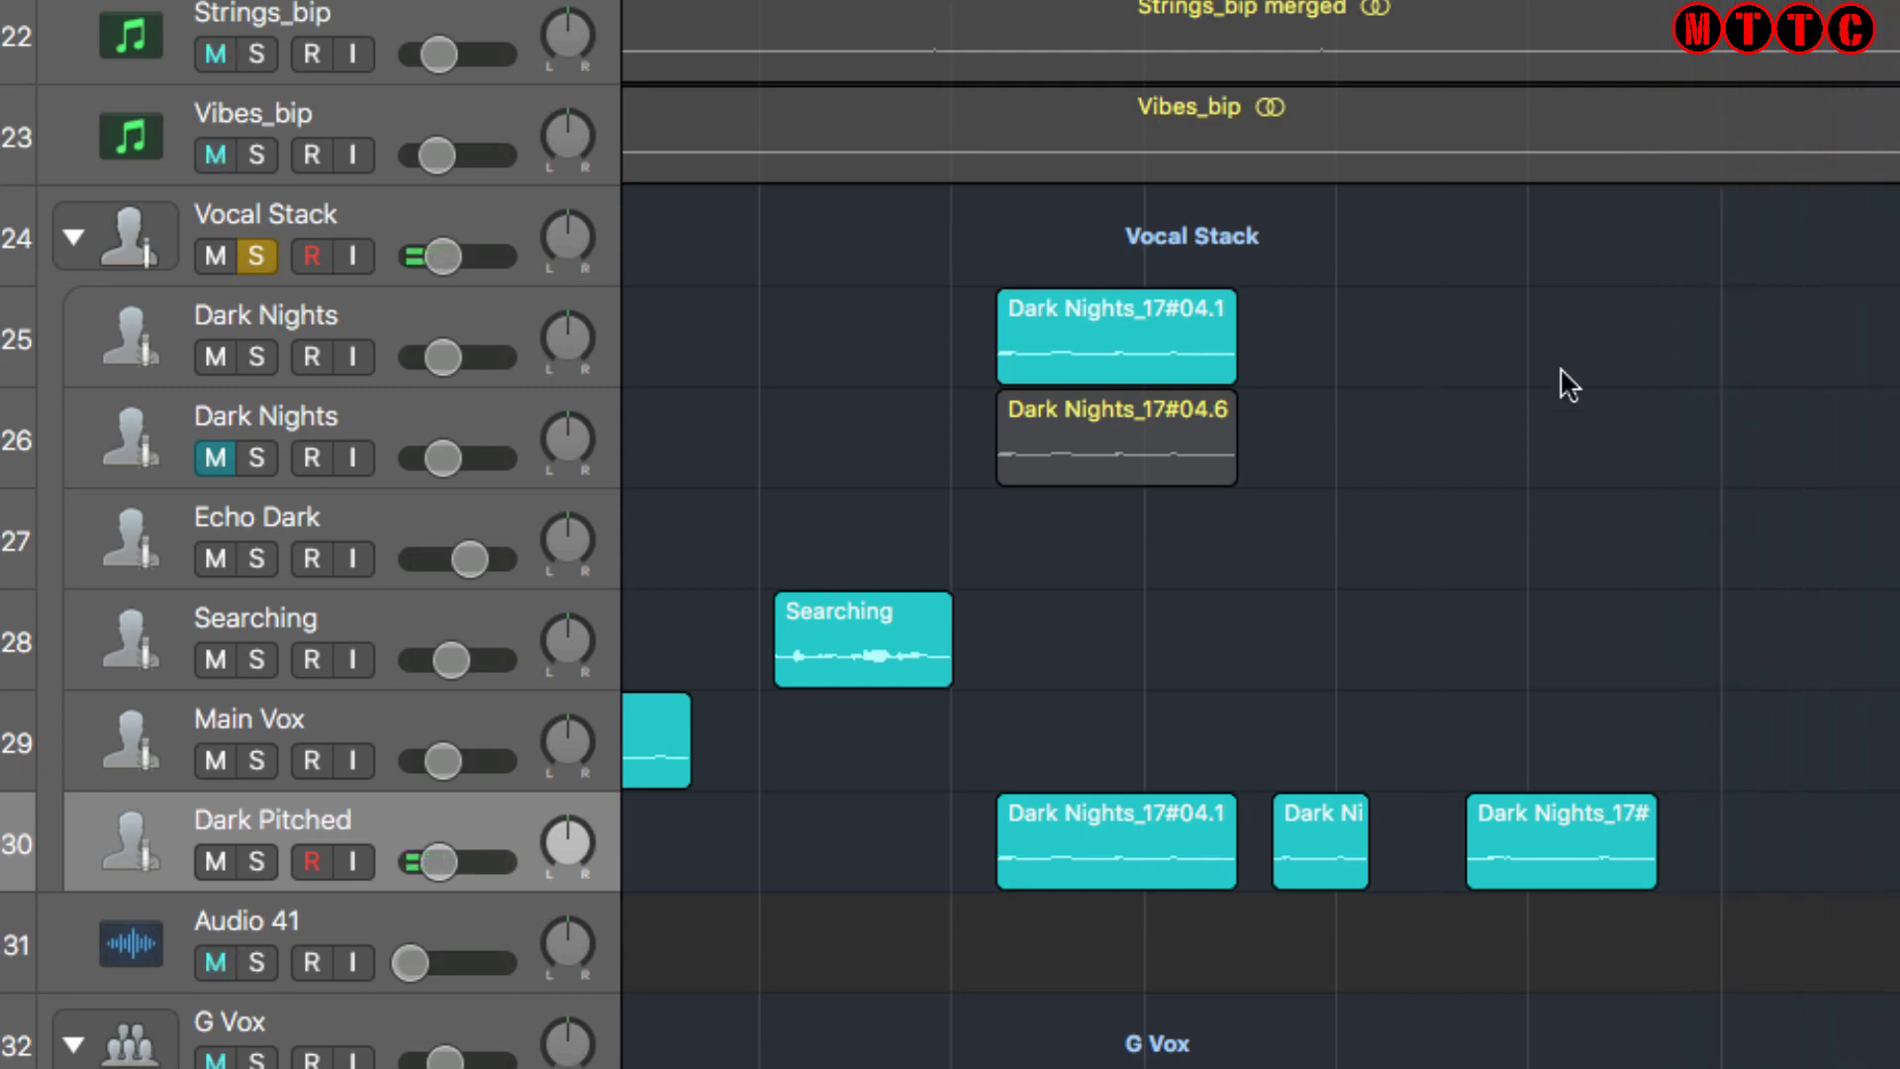
left_click(1588, 840)
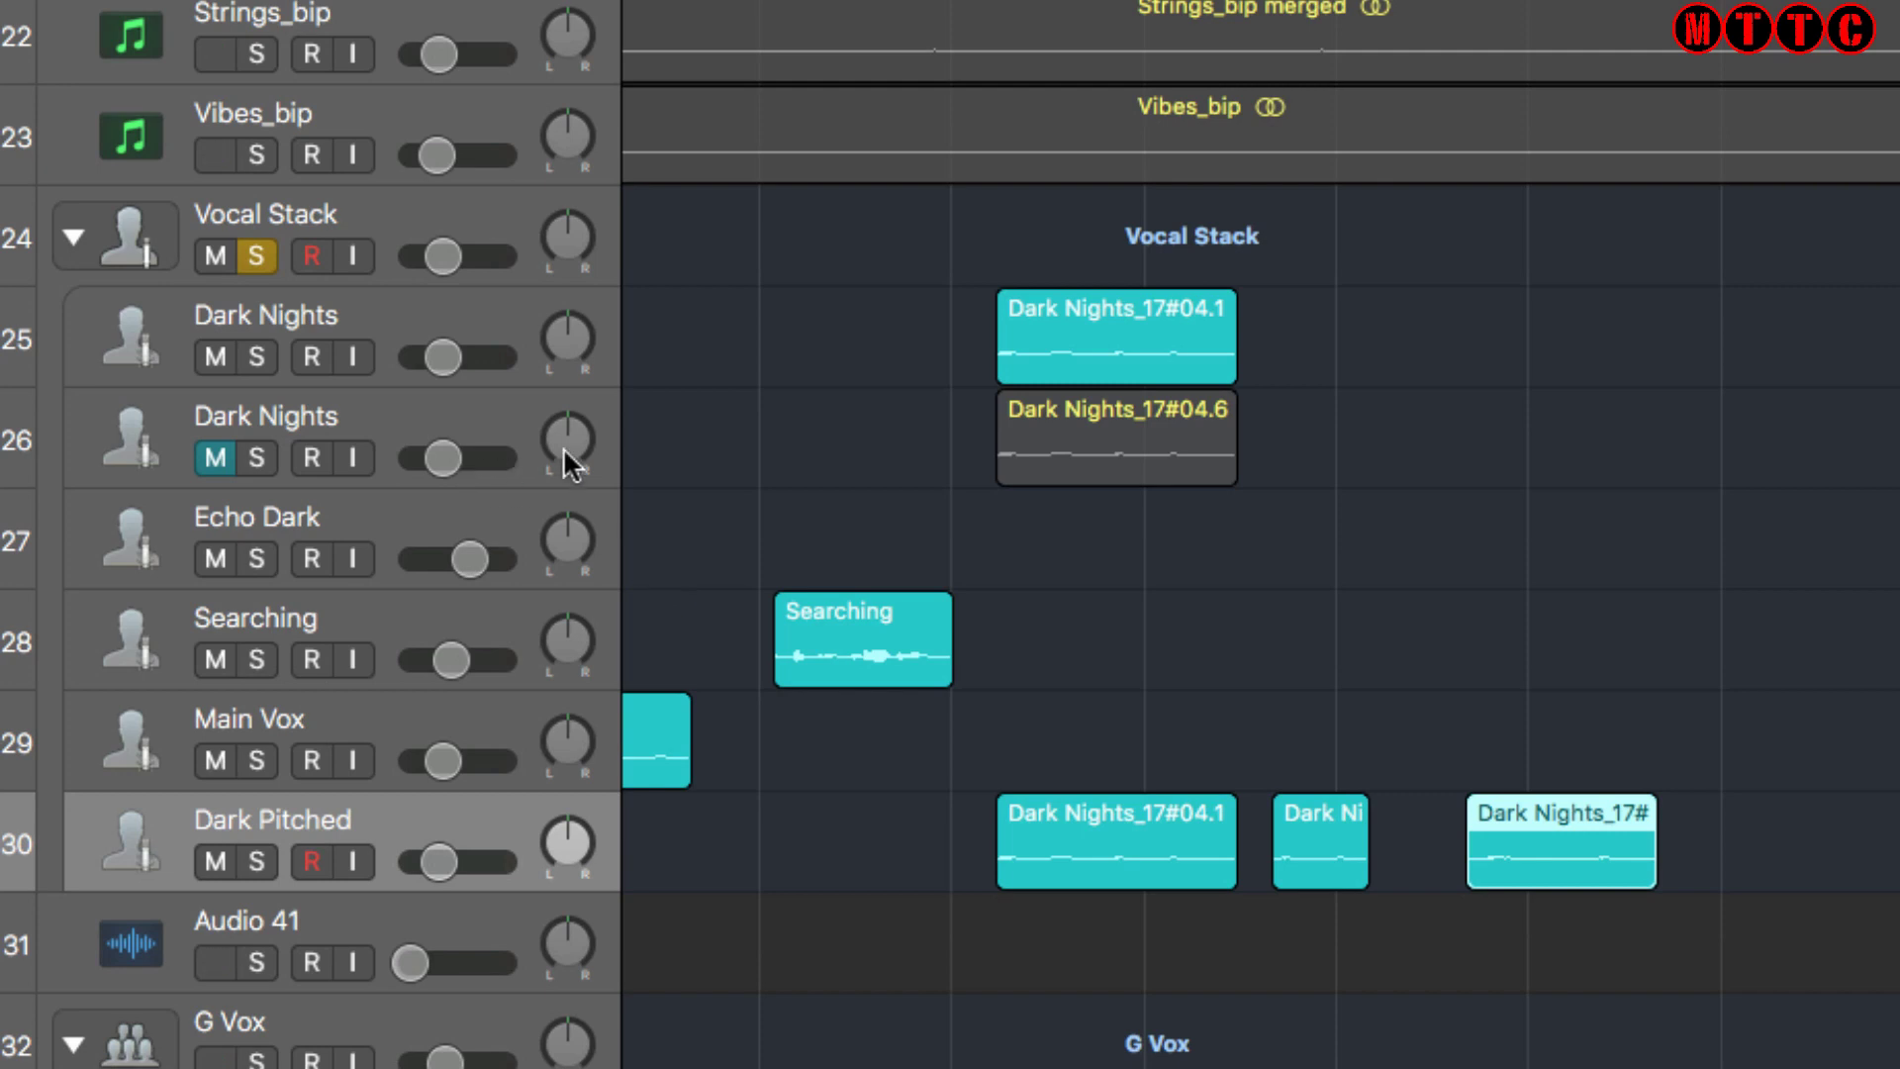
Move the duplicated Dark Nights track directly below Dark Pitched and solo it, with Dark Pitched muted
left_click(339, 410)
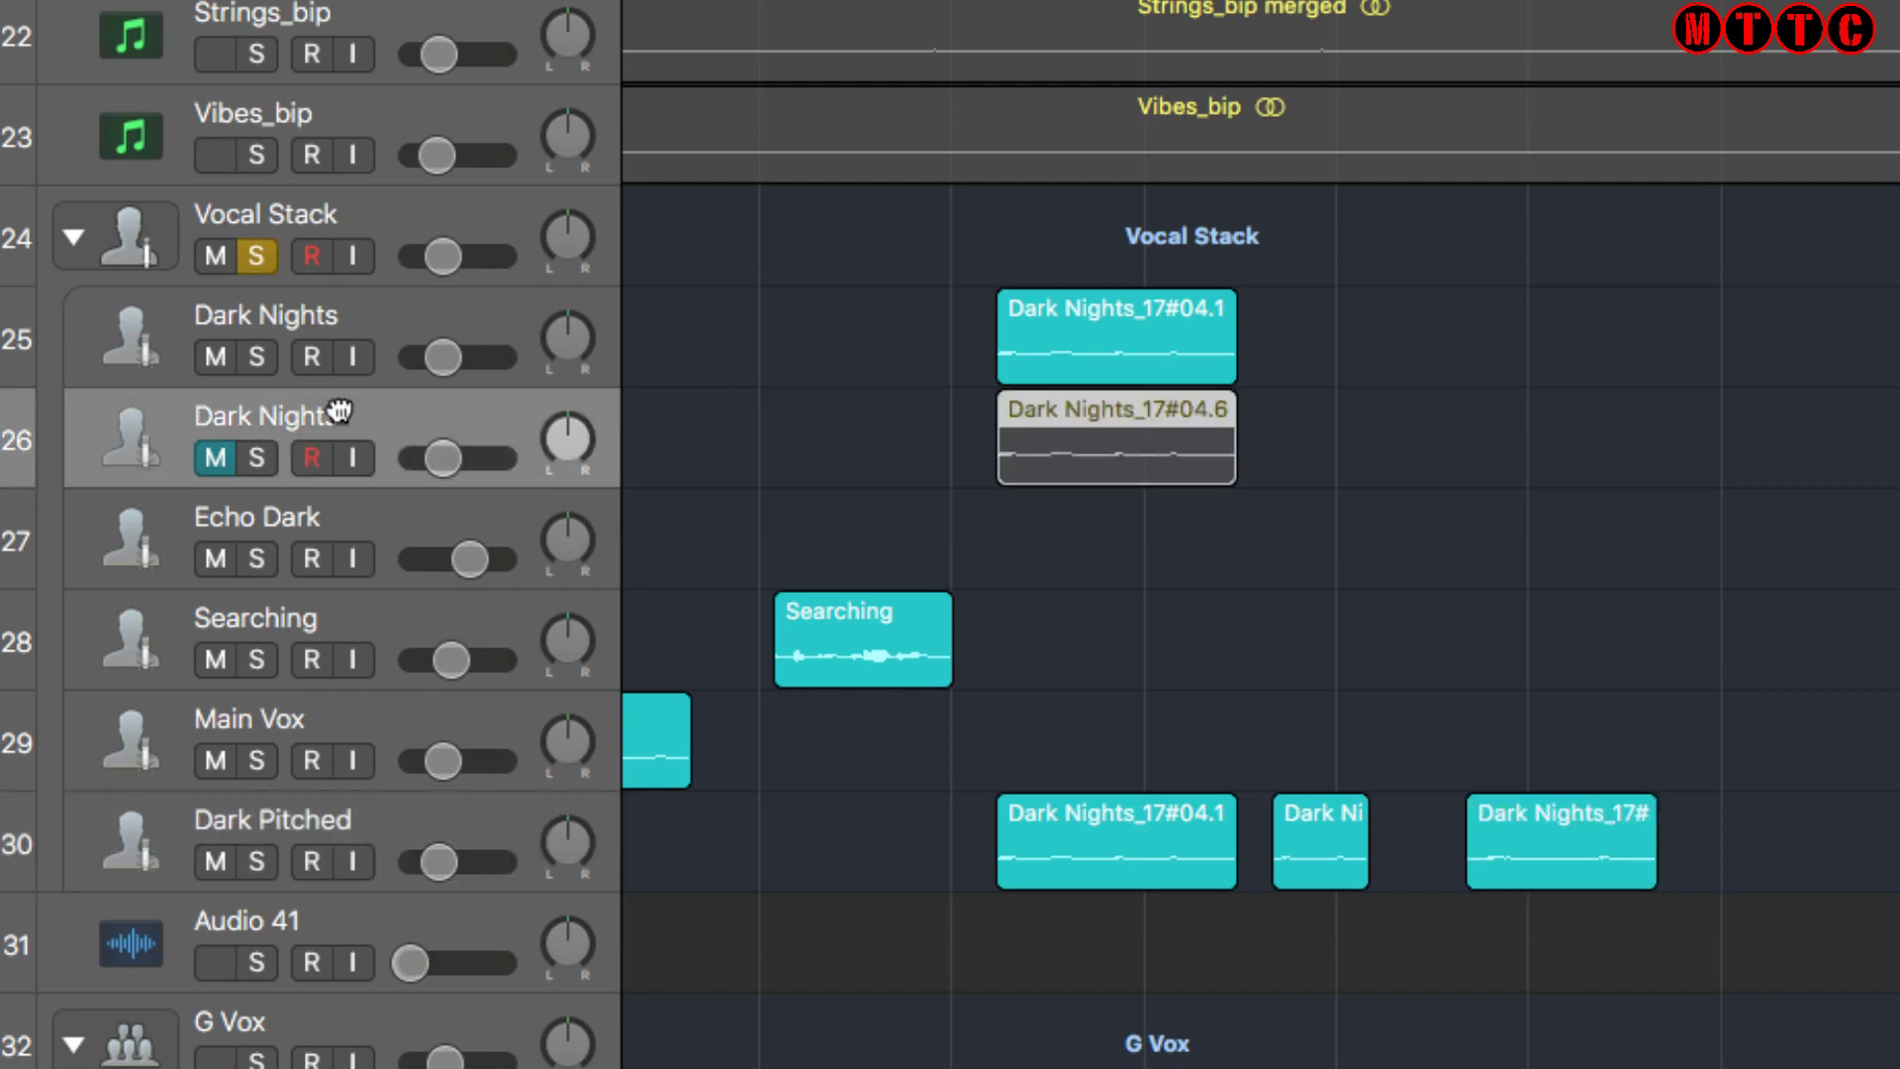
left_click_drag(338, 410, 385, 877)
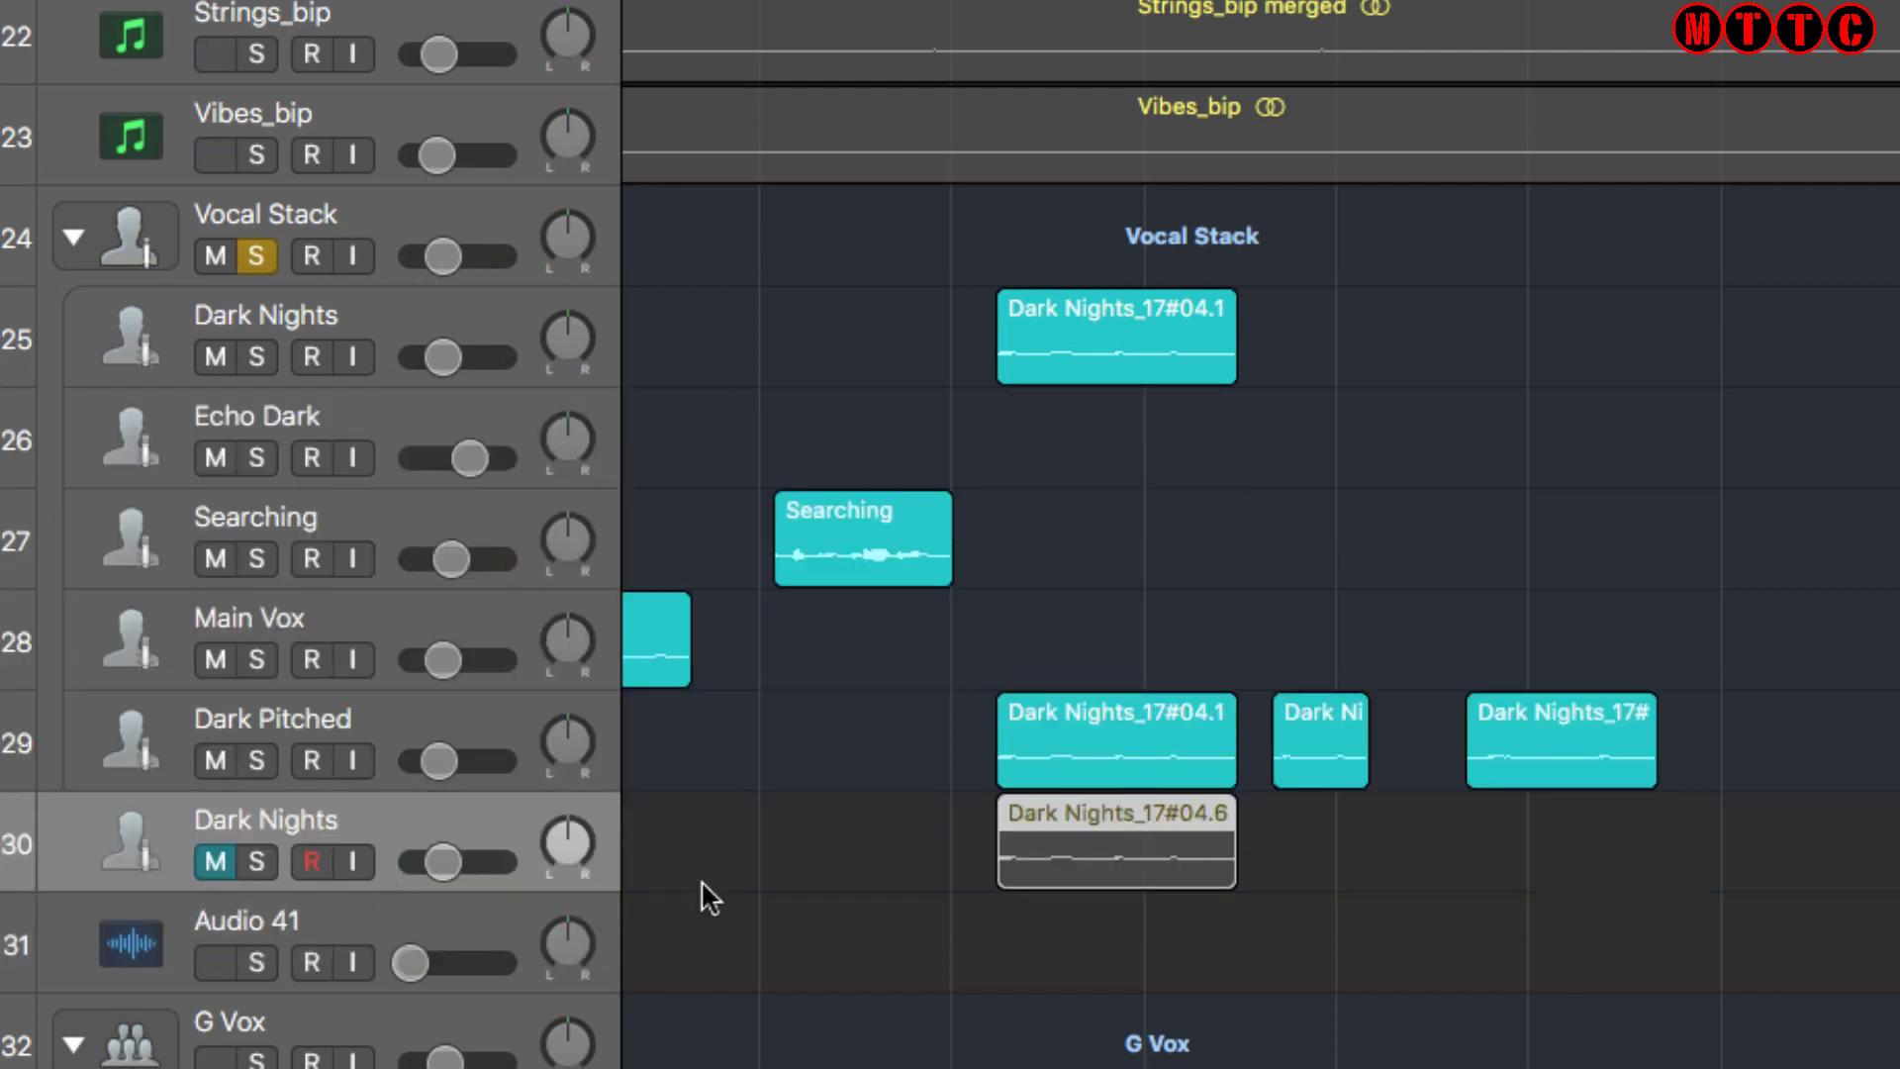
left_click(264, 855)
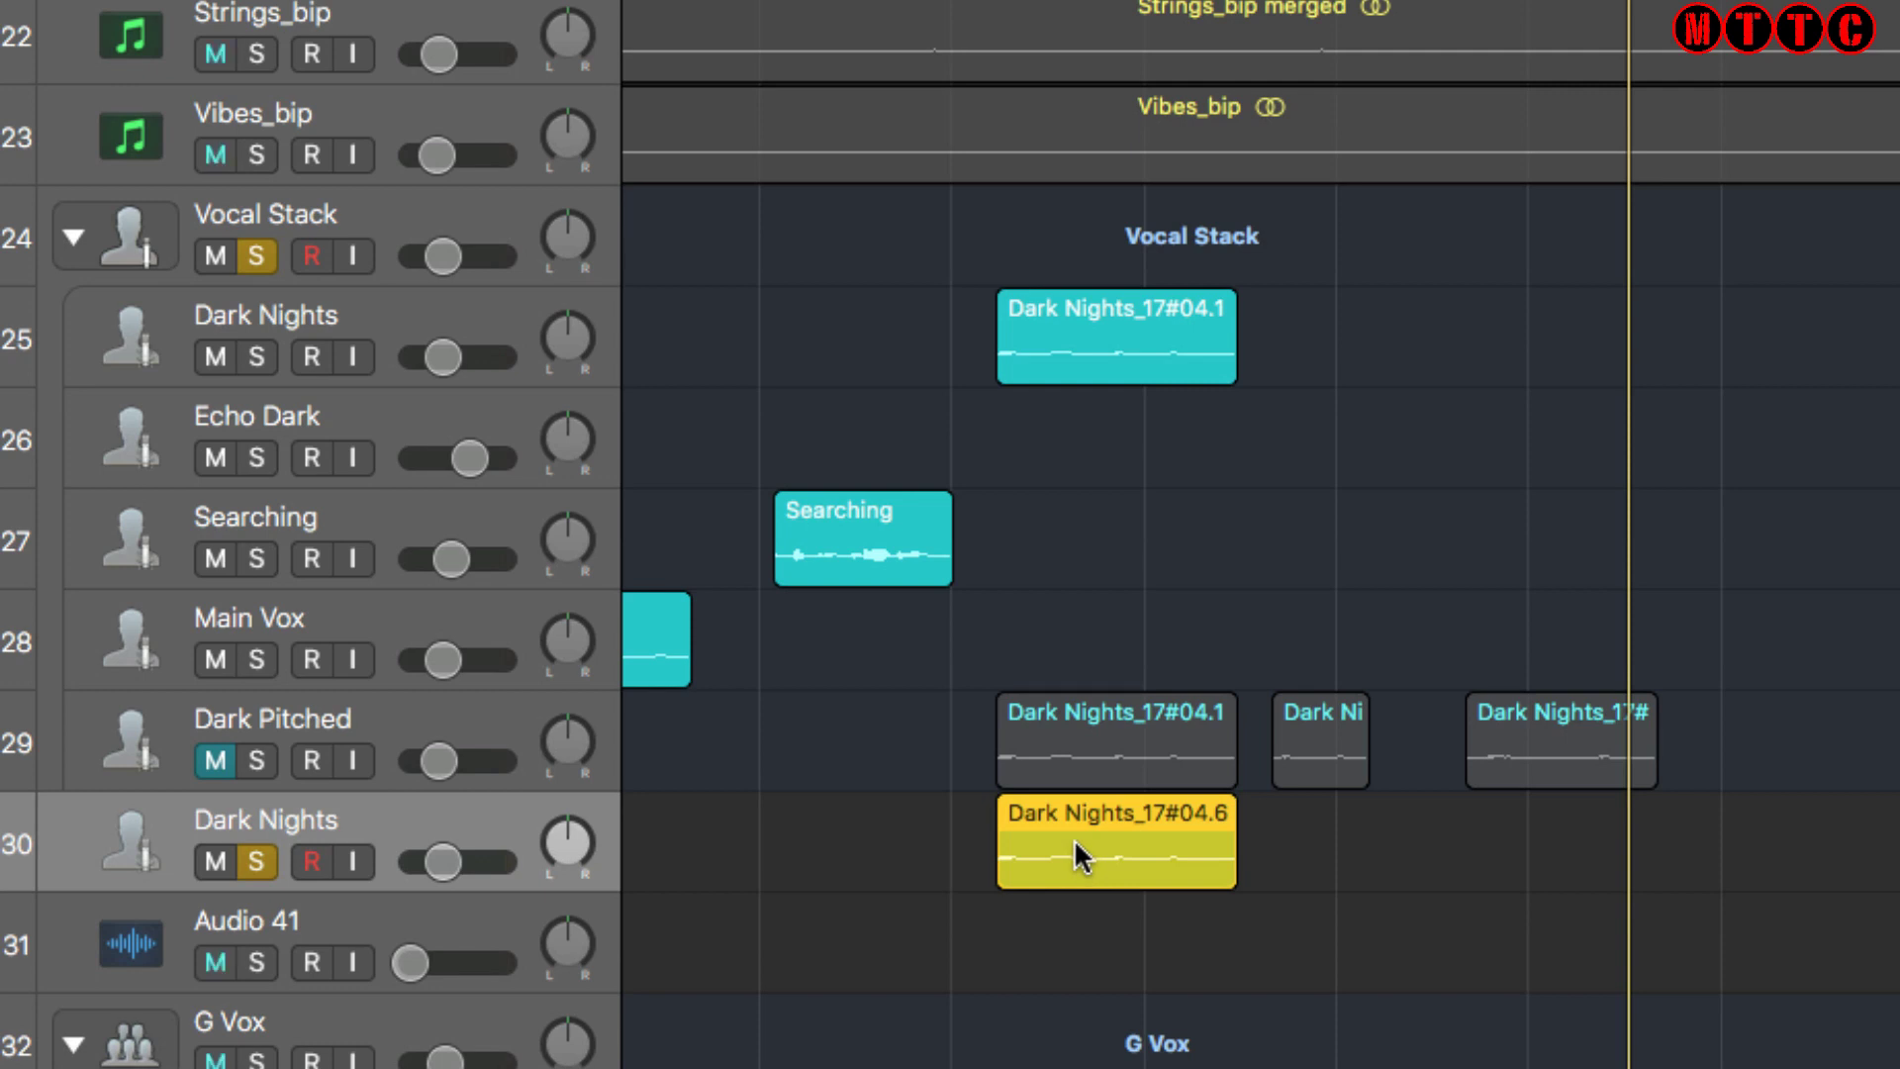
Enlarge the tracks and copy the duplicated Dark Nights region straight down onto the Audio 41 track
key("super+Down")
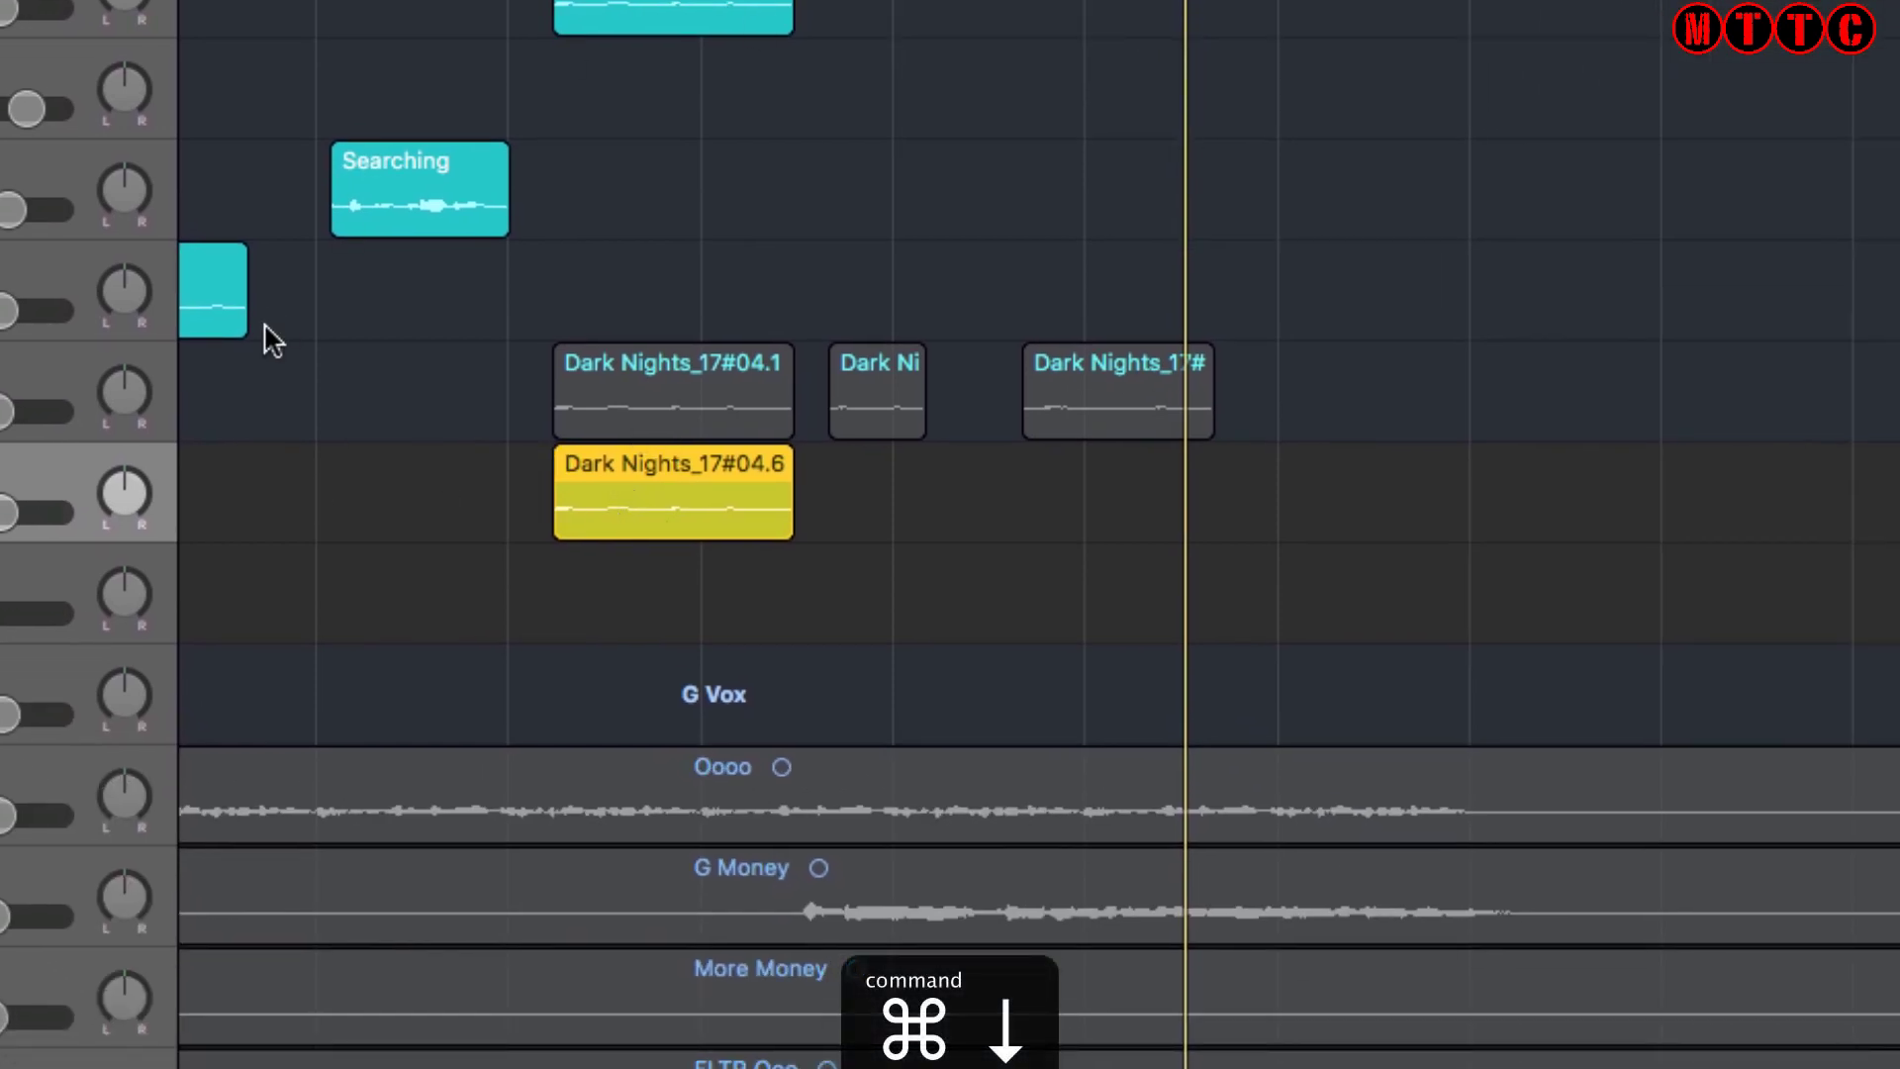
key("super+Down")
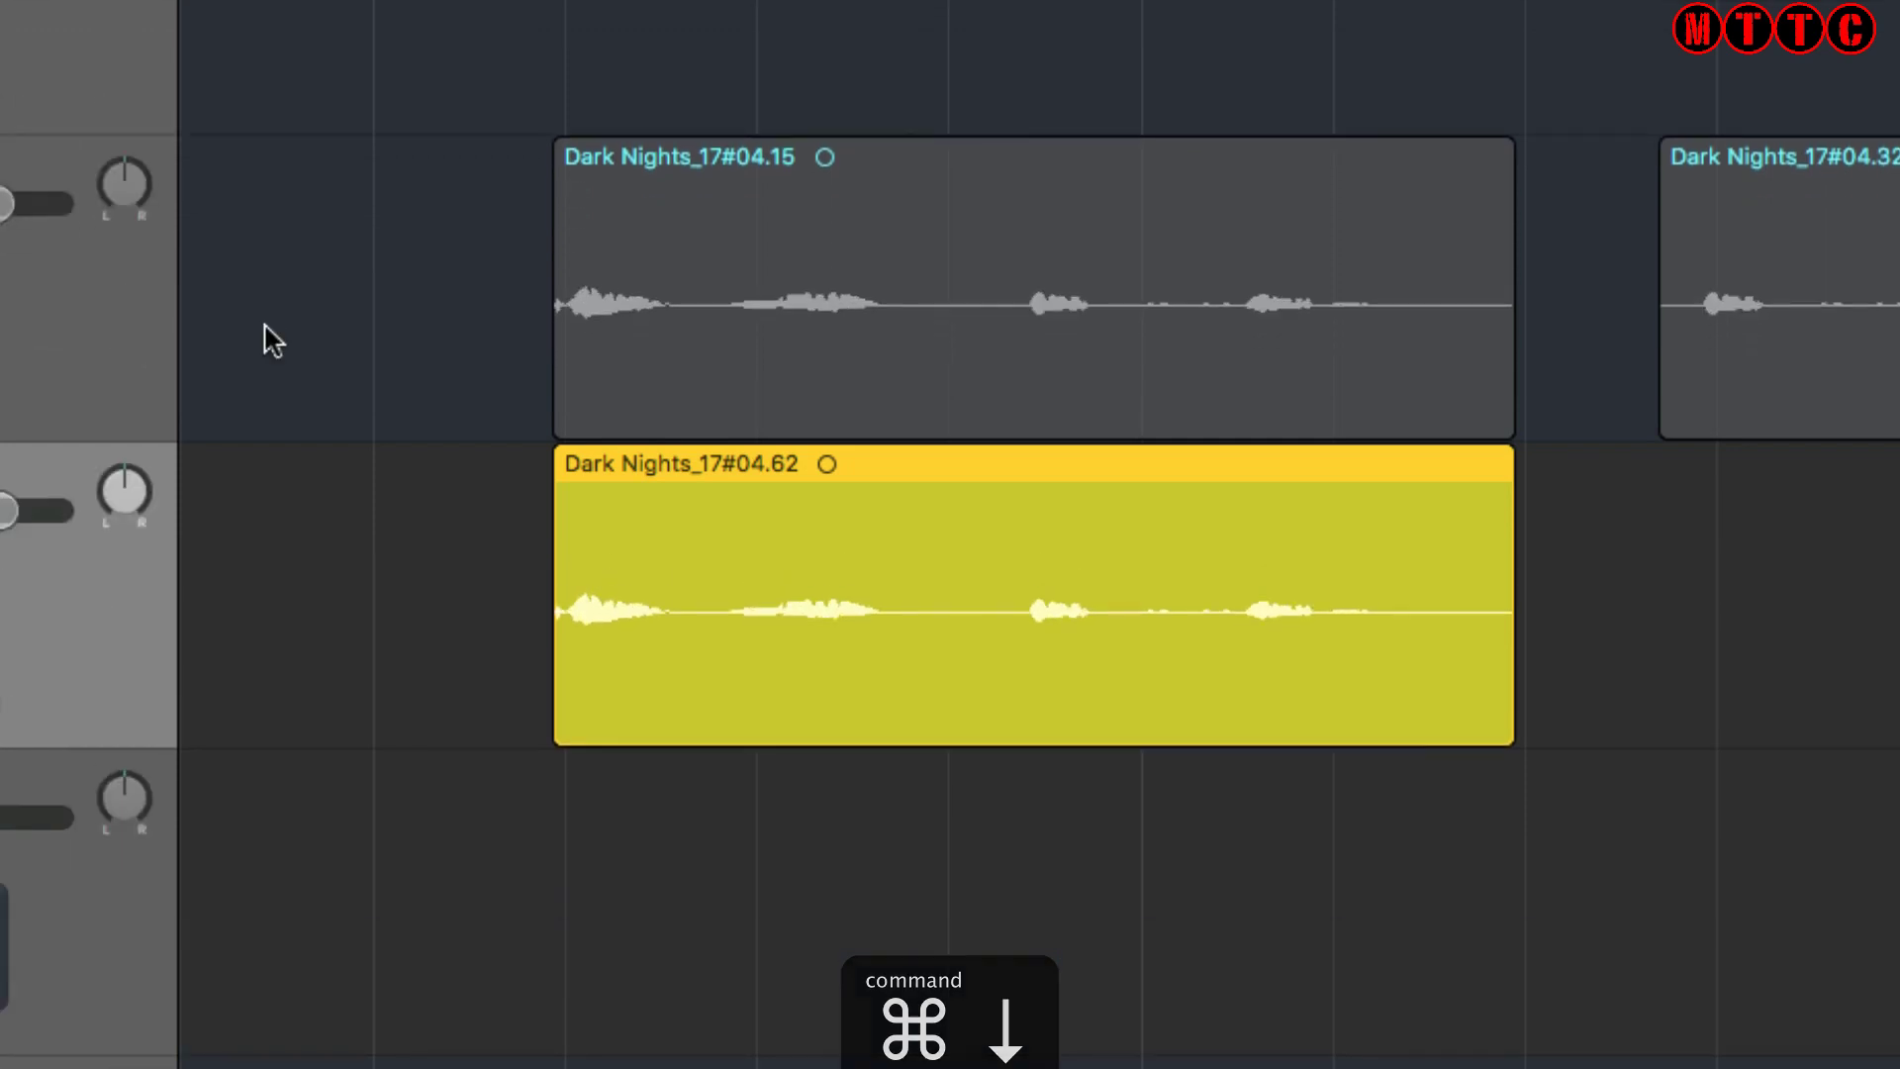
key("space")
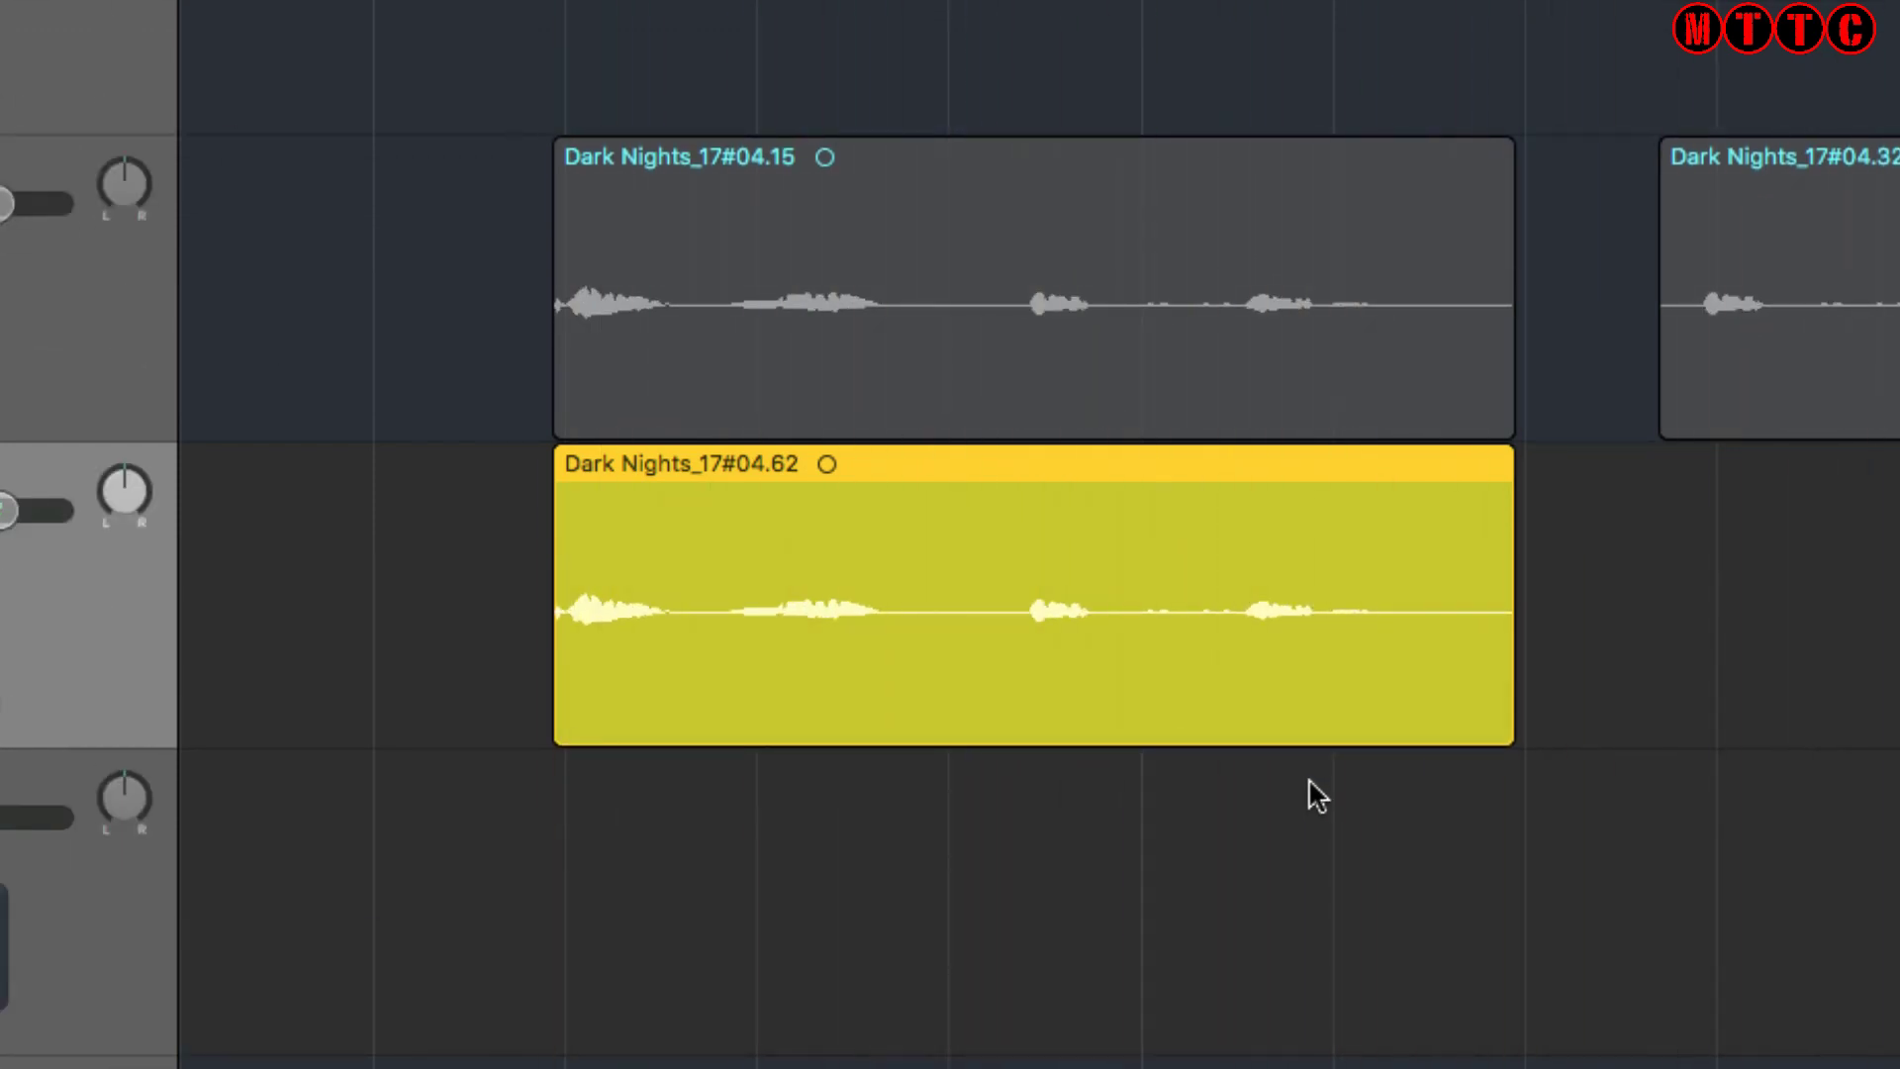
left_click_drag(696, 730, 696, 805, "alt")
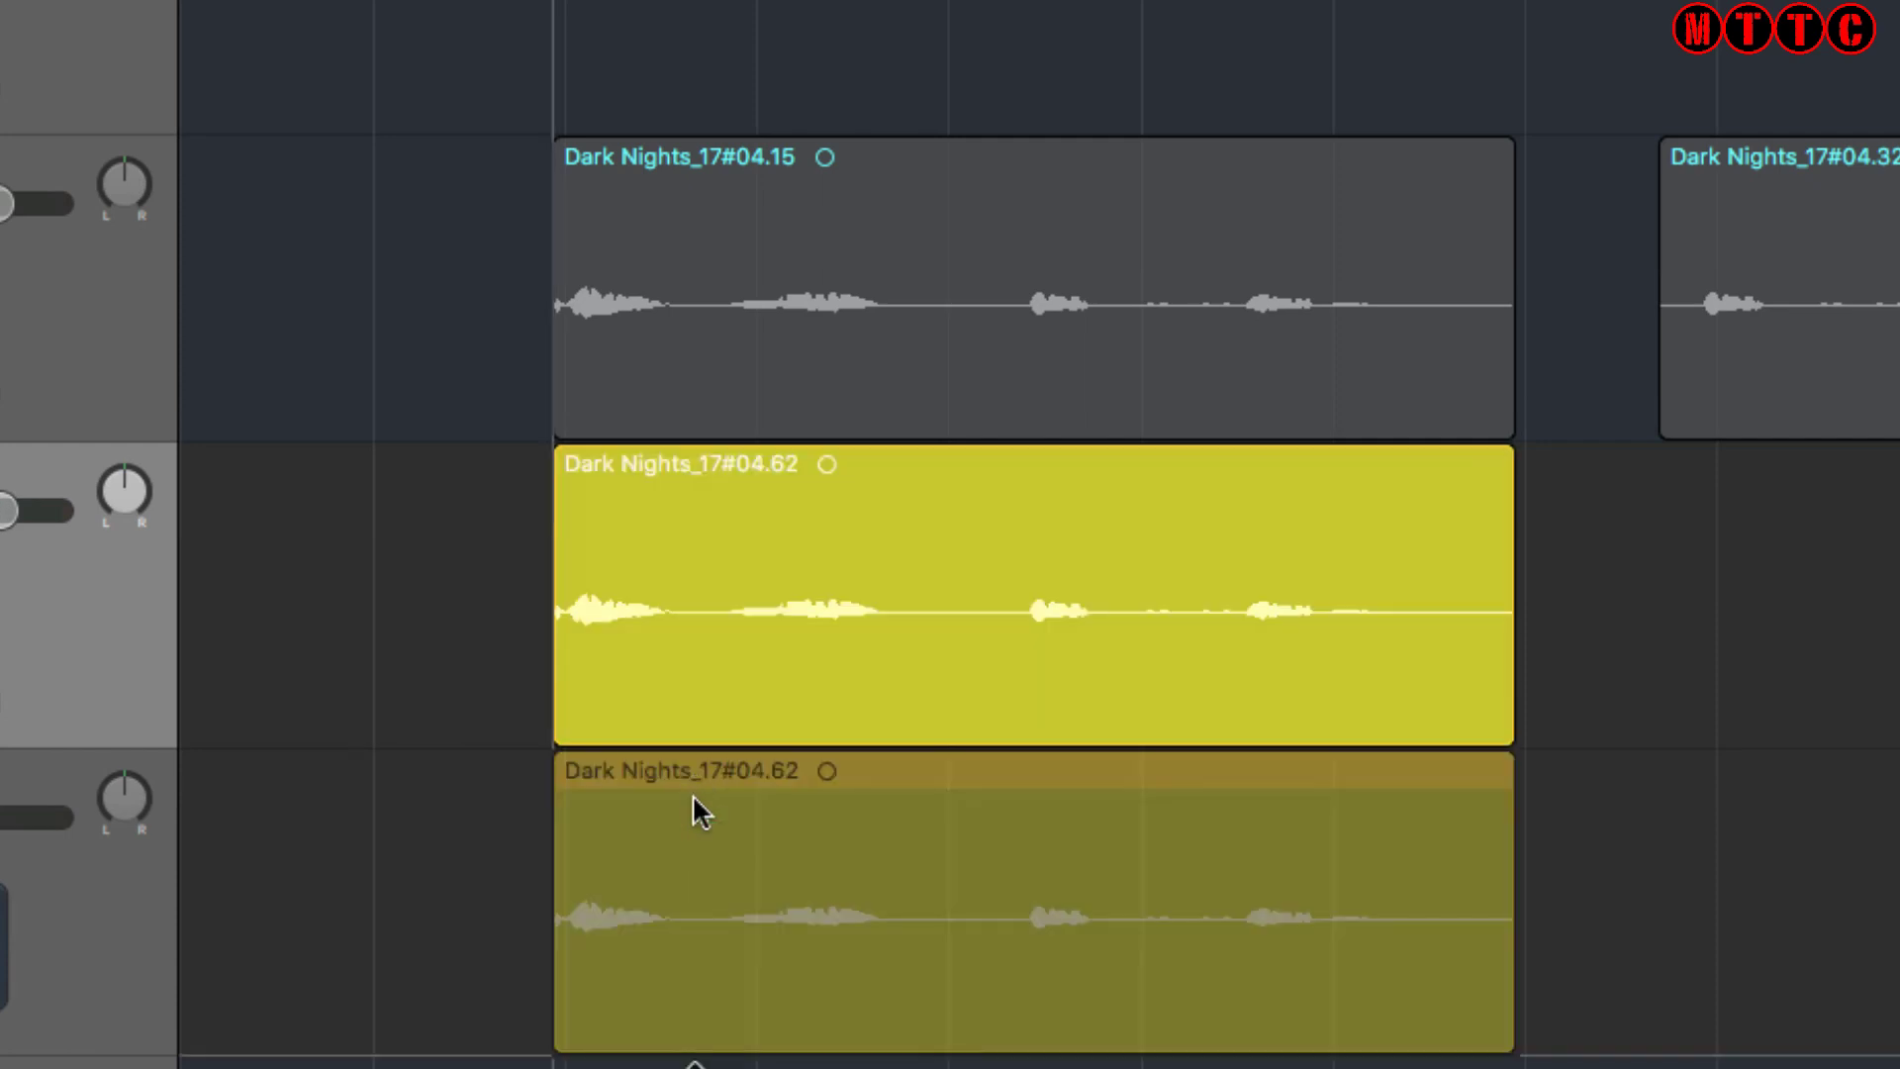
Trim the start off the copied Dark Nights region, move it onto the Dark Nights track below the second Dark Pitched region, and play it
left_click_drag(556, 1044, 975, 1039)
left_click_drag(1060, 956, 1706, 979)
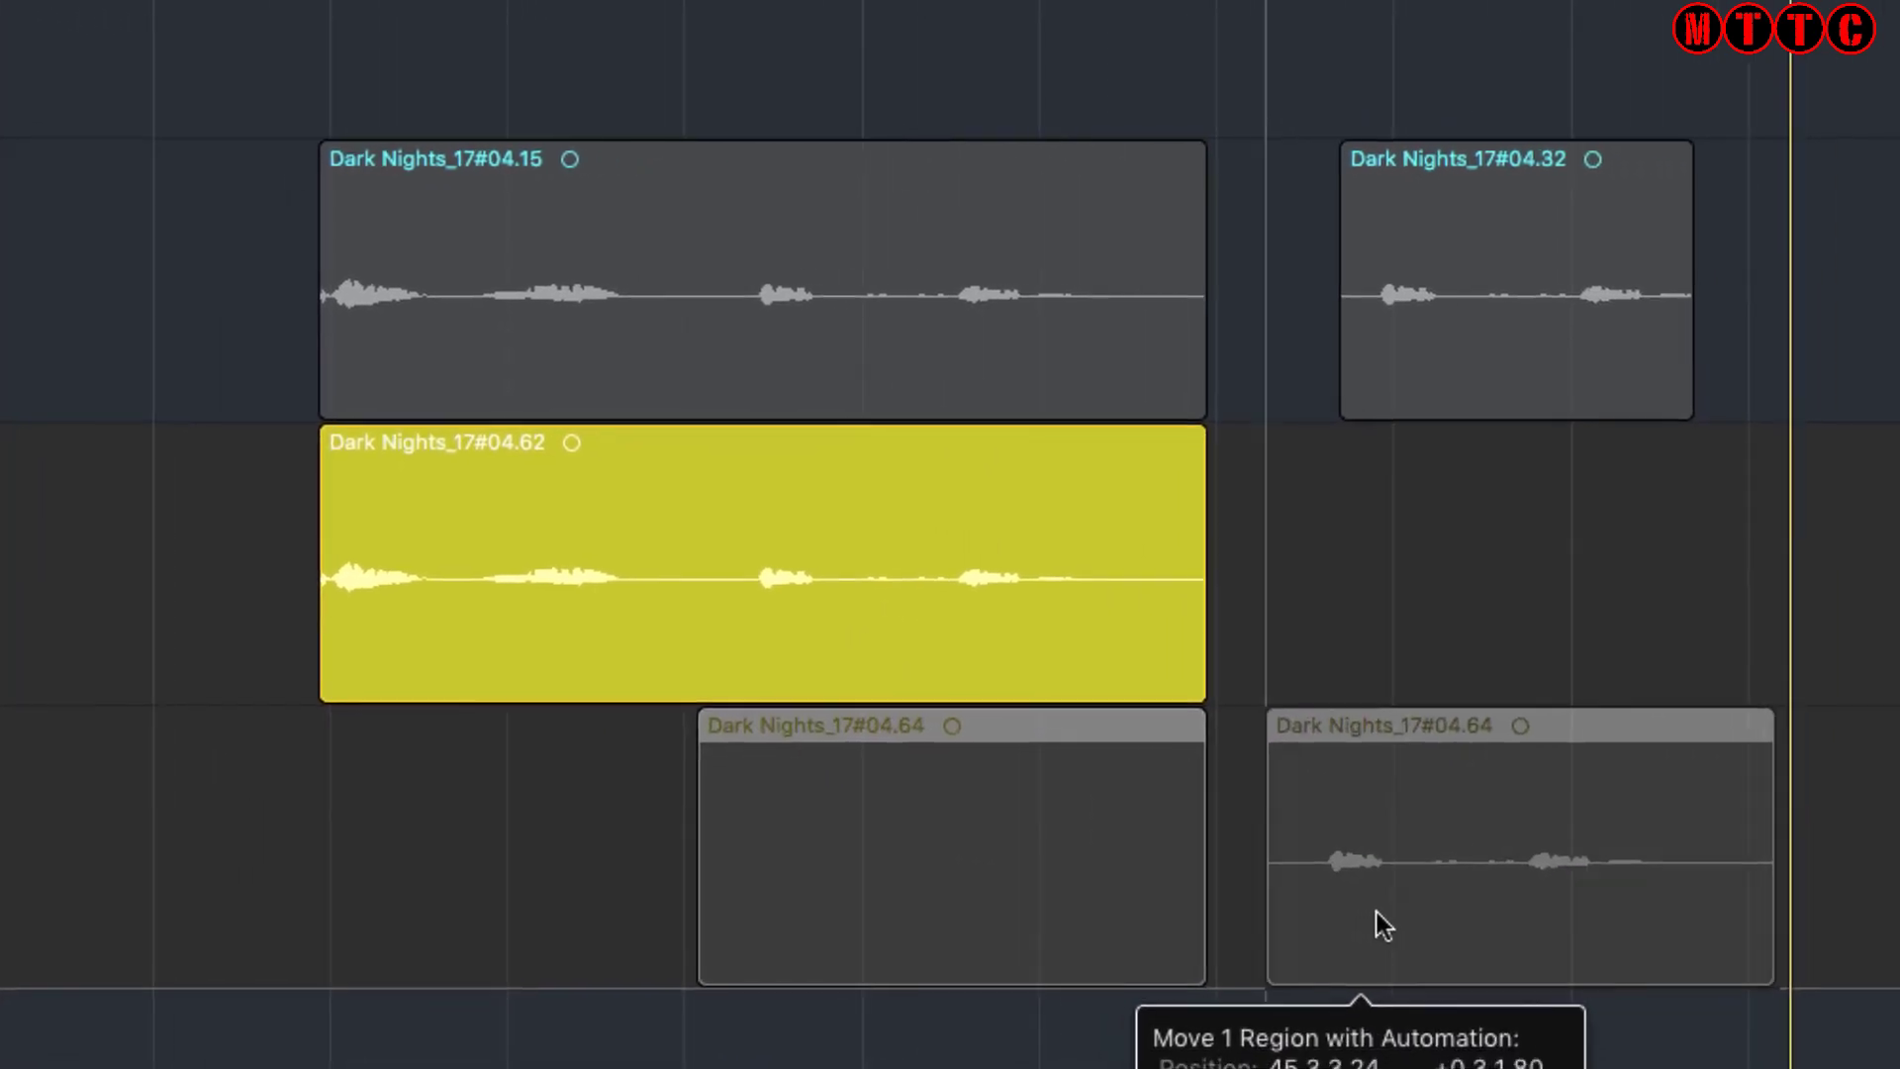
left_click_drag(1375, 911, 1435, 910)
left_click_drag(1504, 752, 1514, 669)
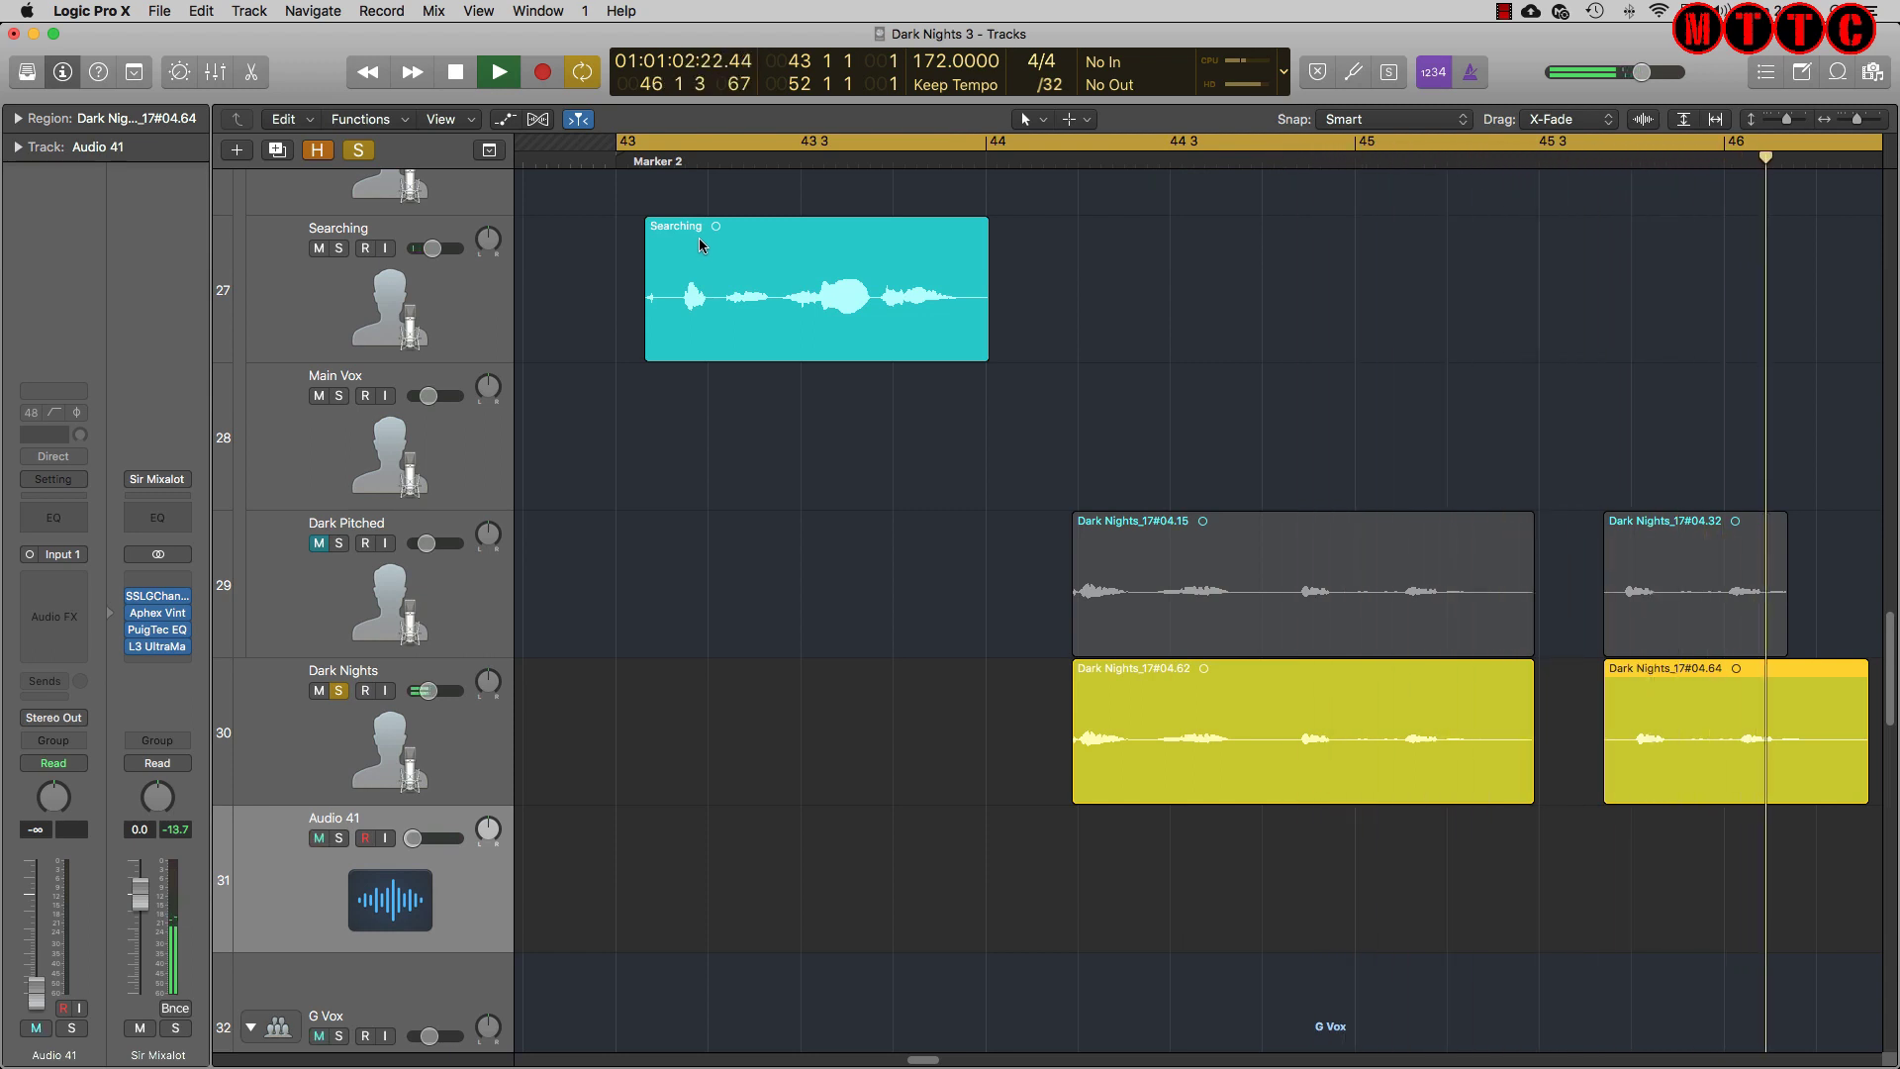
key("space")
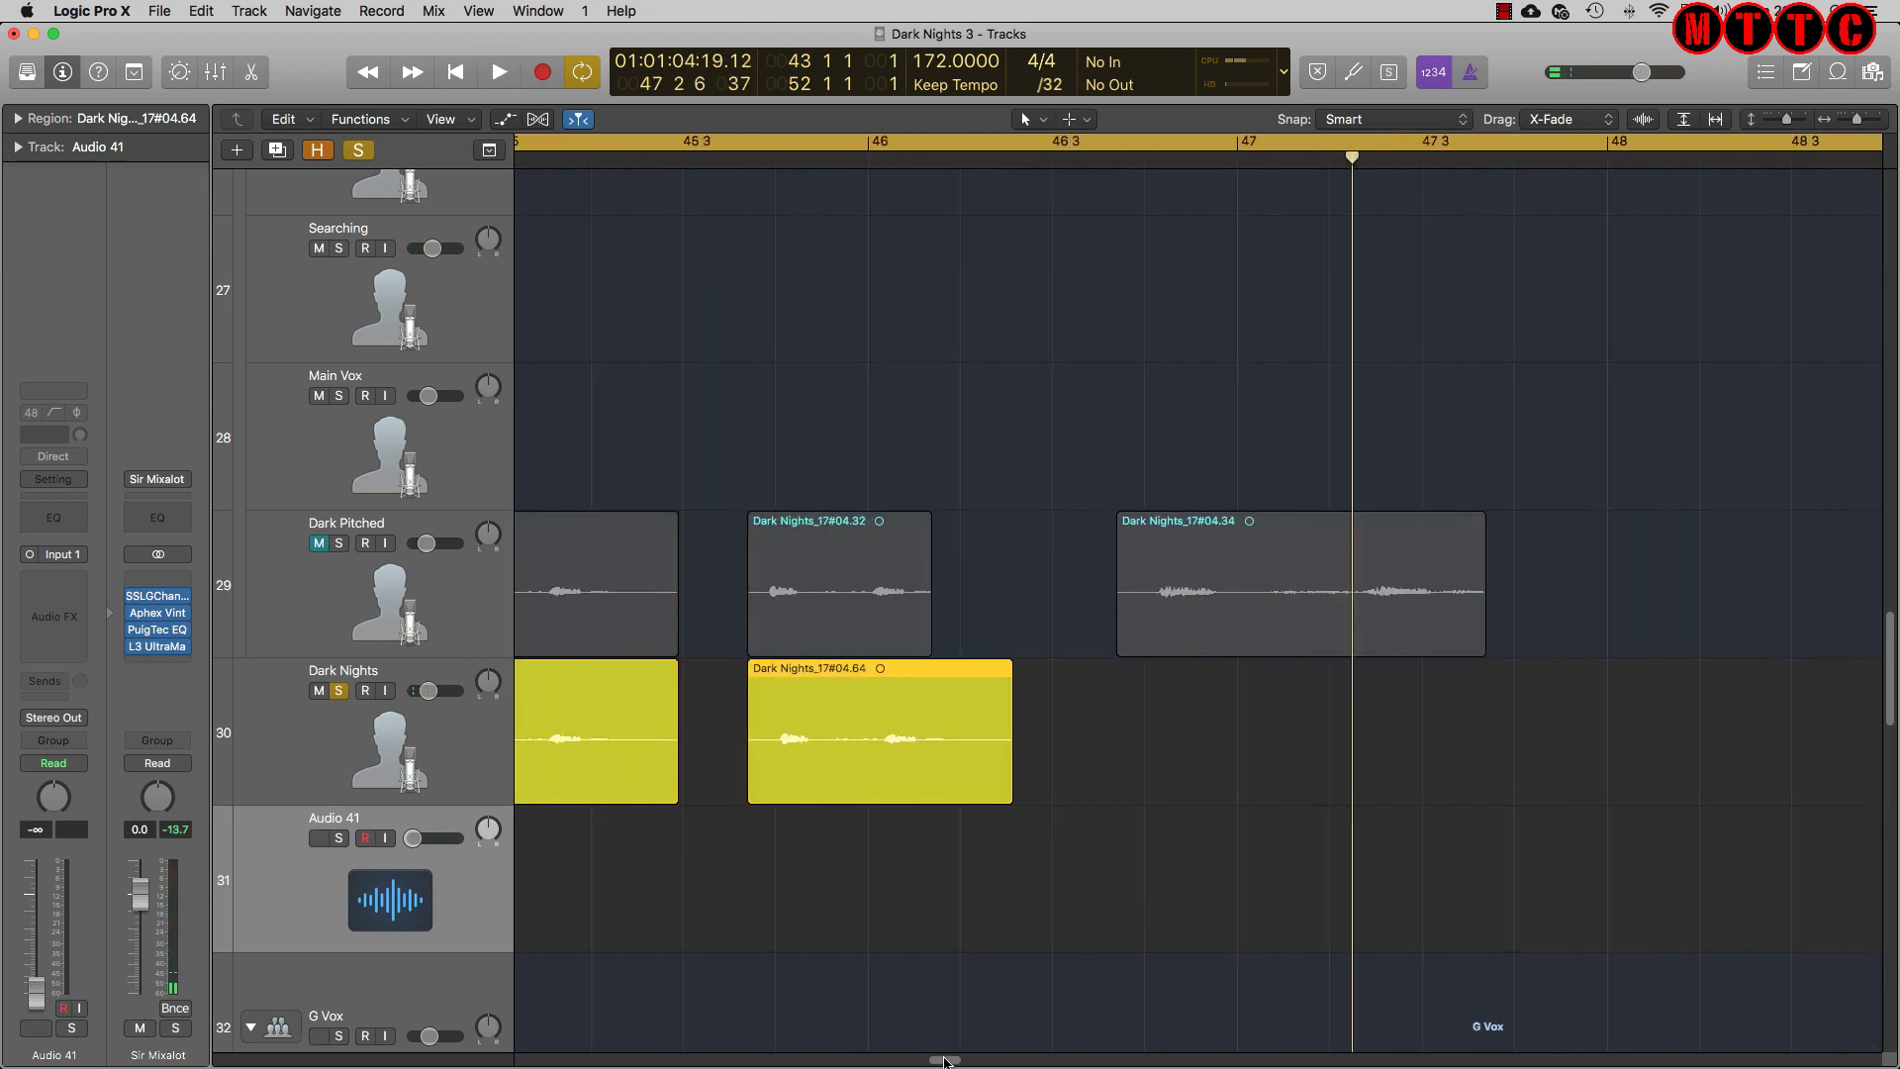
Try the second Dark Nights region slightly earlier, play it back, and return it to its previous position
left_click_drag(866, 777, 858, 774)
key("space")
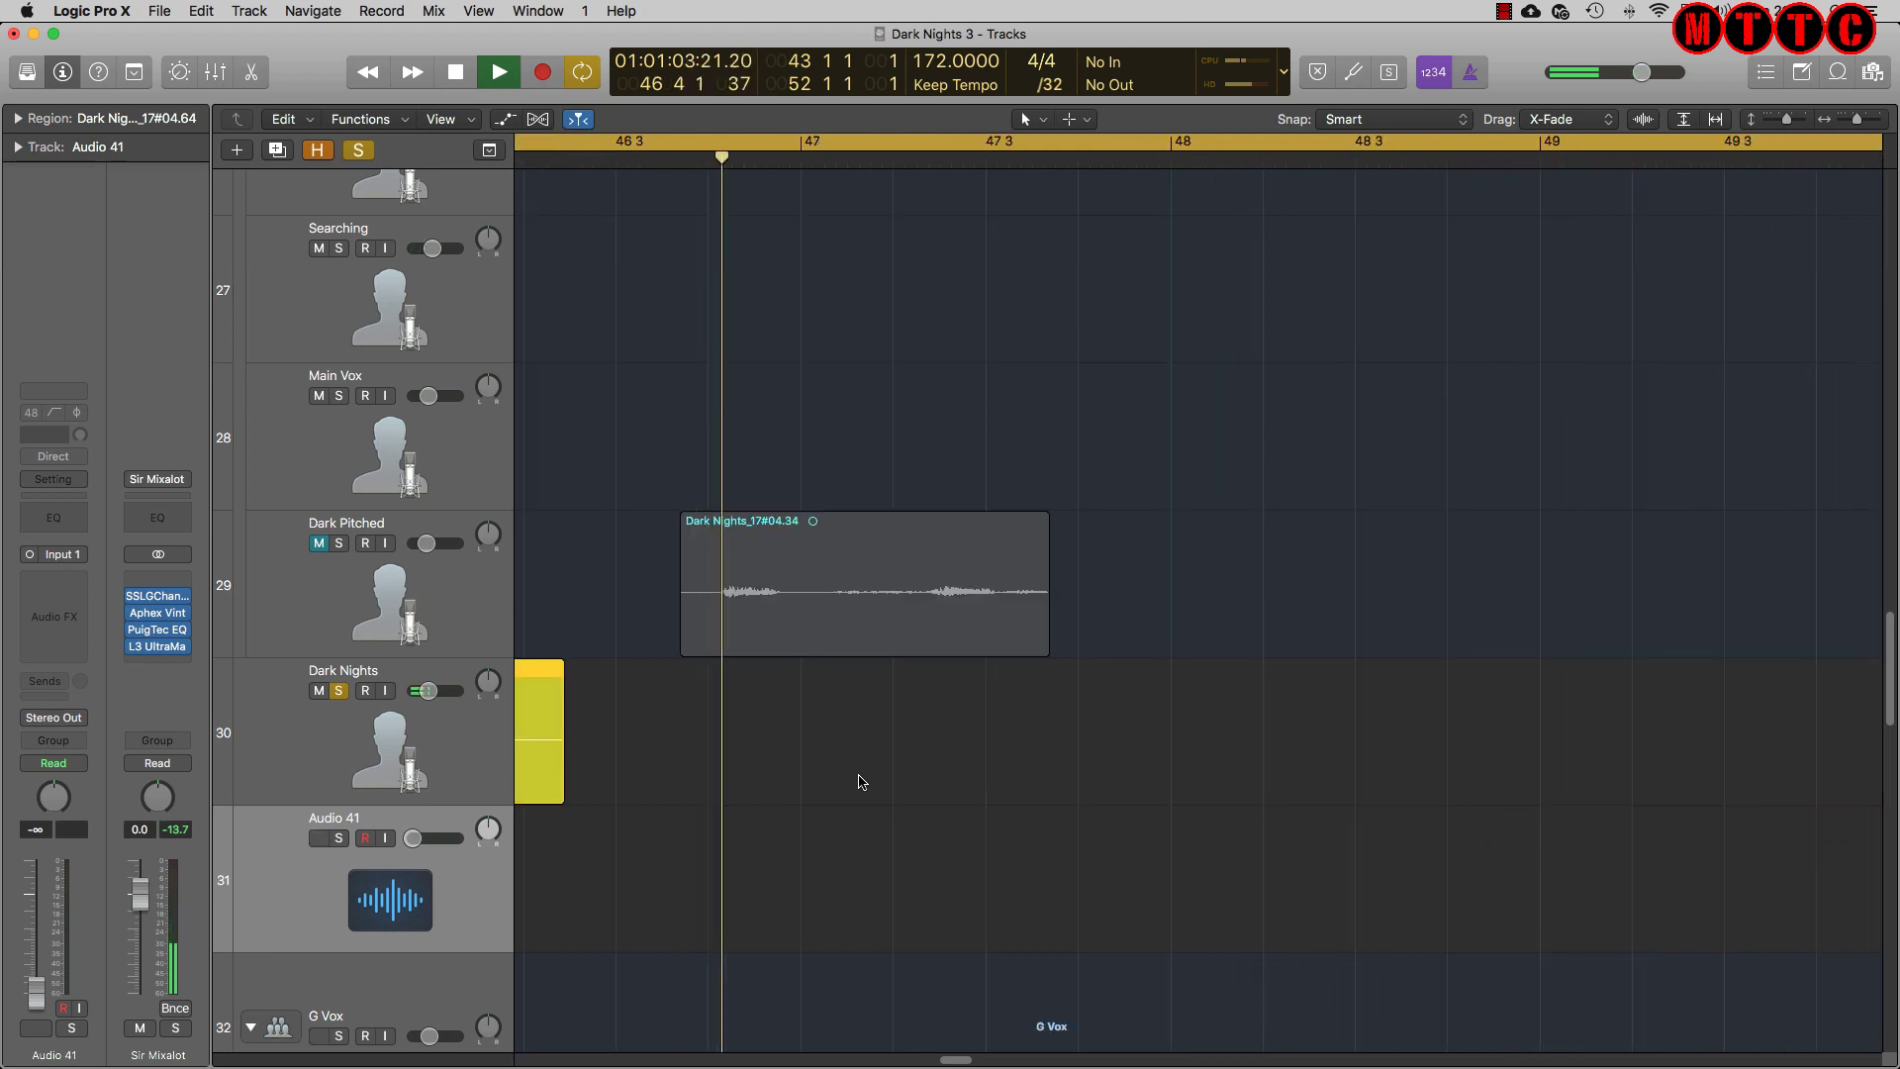
key("space")
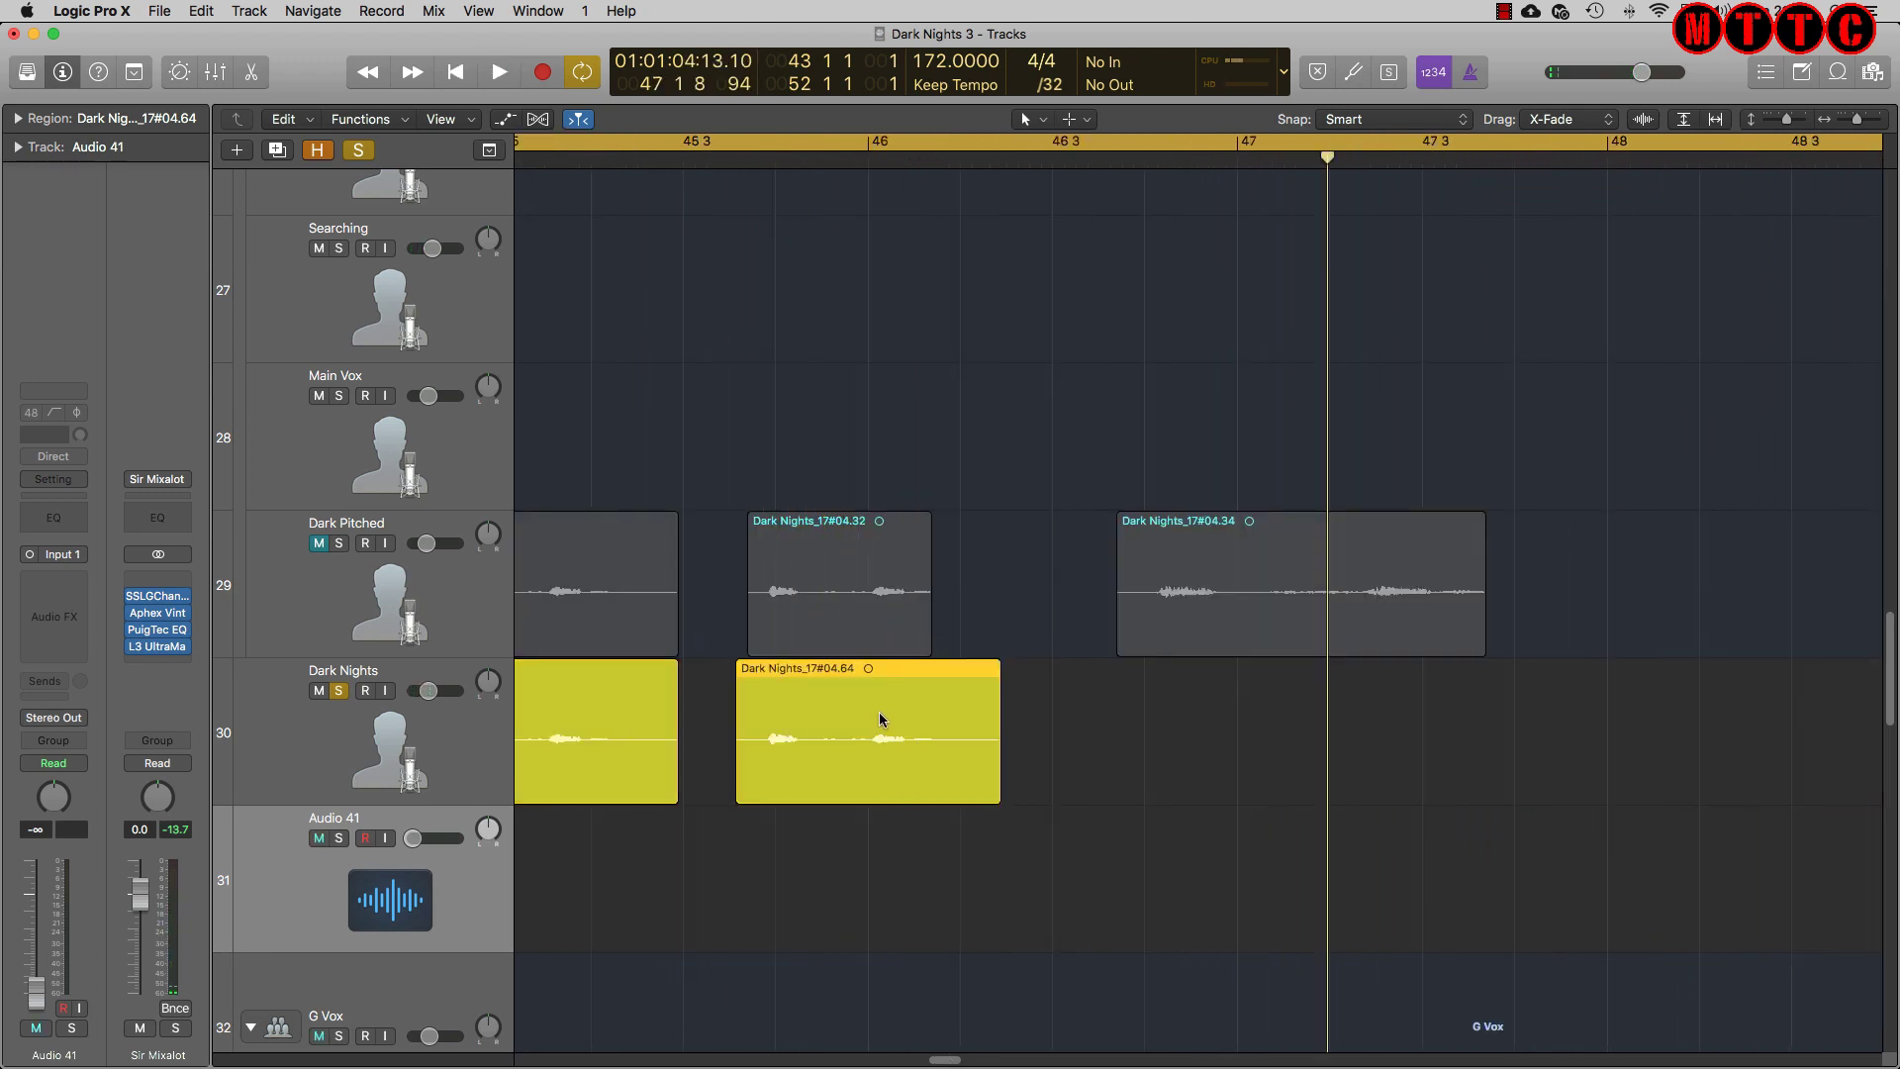
left_click_drag(880, 714, 894, 710)
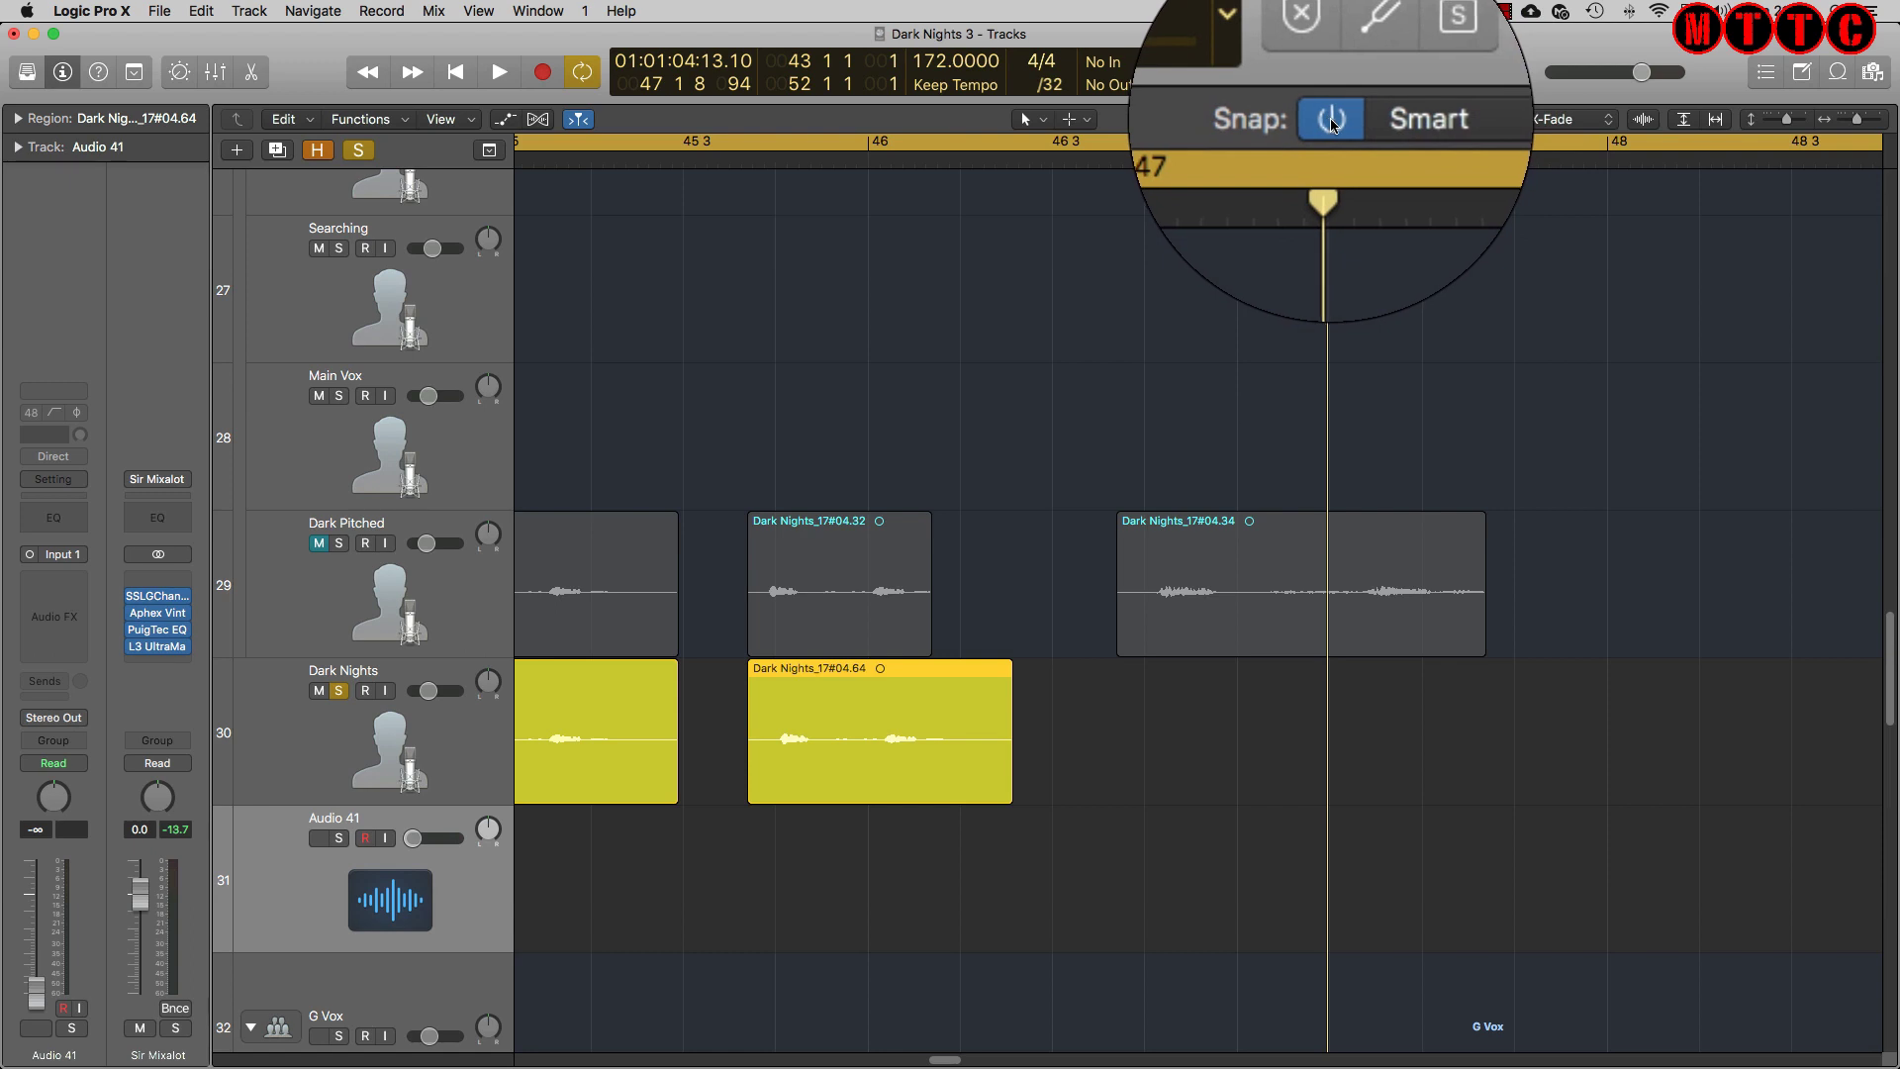
Turn snapping off, shift the second Dark Nights region slightly earlier, and trim its end close to that of the Dark Pitched region above
left_click(1331, 118)
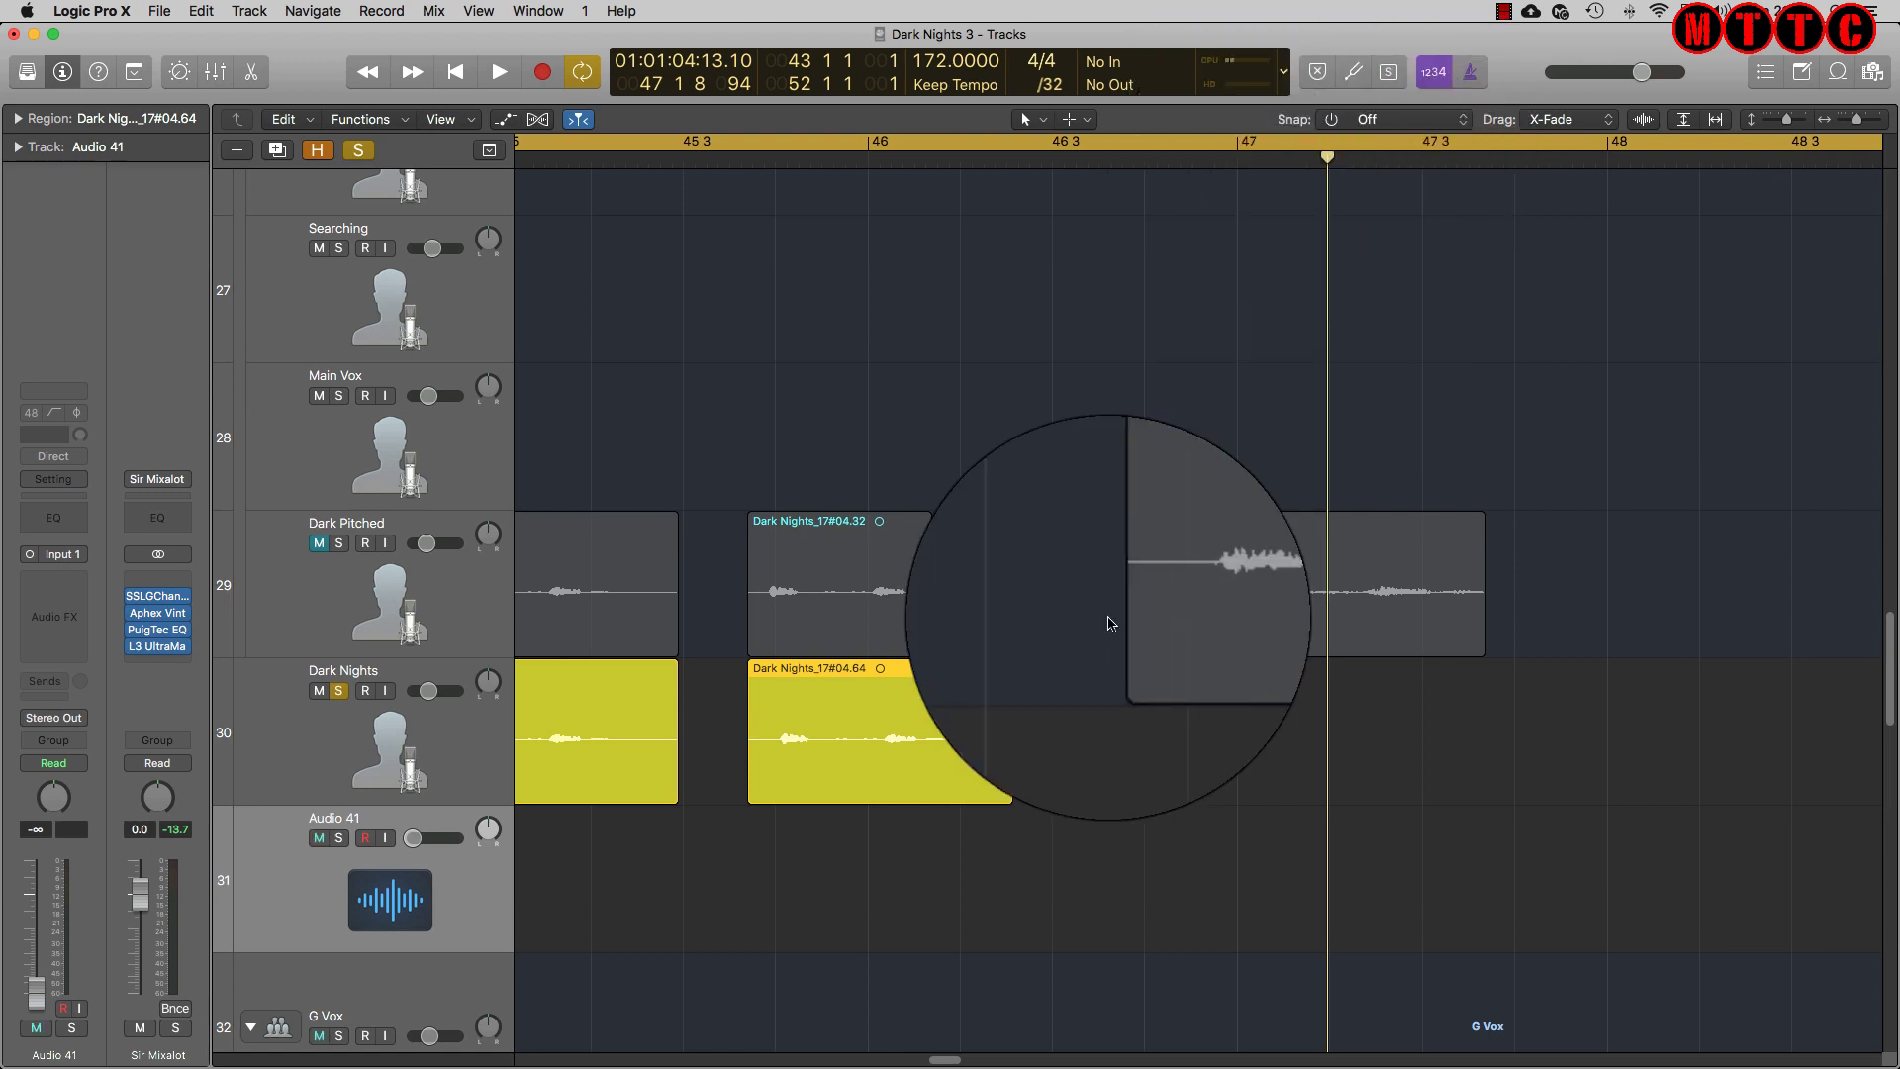
left_click_drag(829, 686, 823, 686)
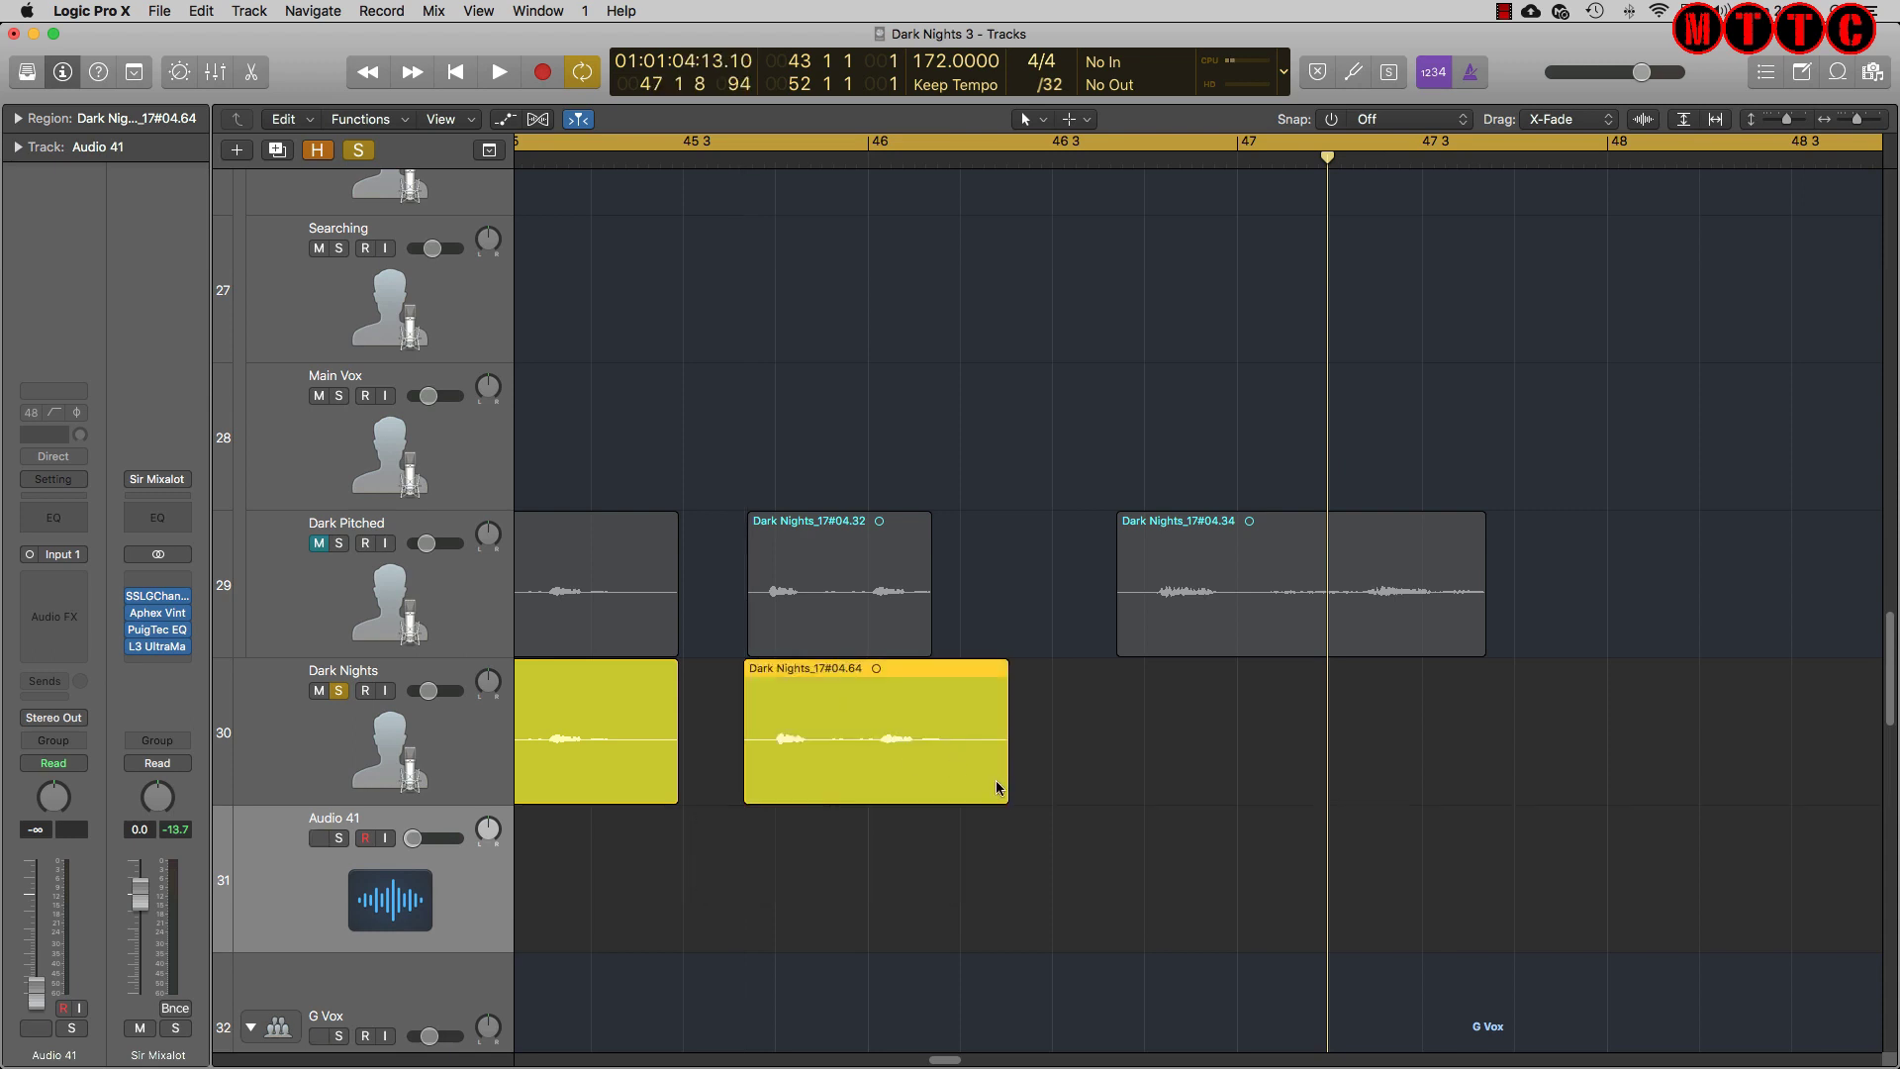
left_click_drag(1000, 788, 944, 789)
Select both Dark Nights regions and review their fade settings in the region parameters
left_click(641, 754, "shift")
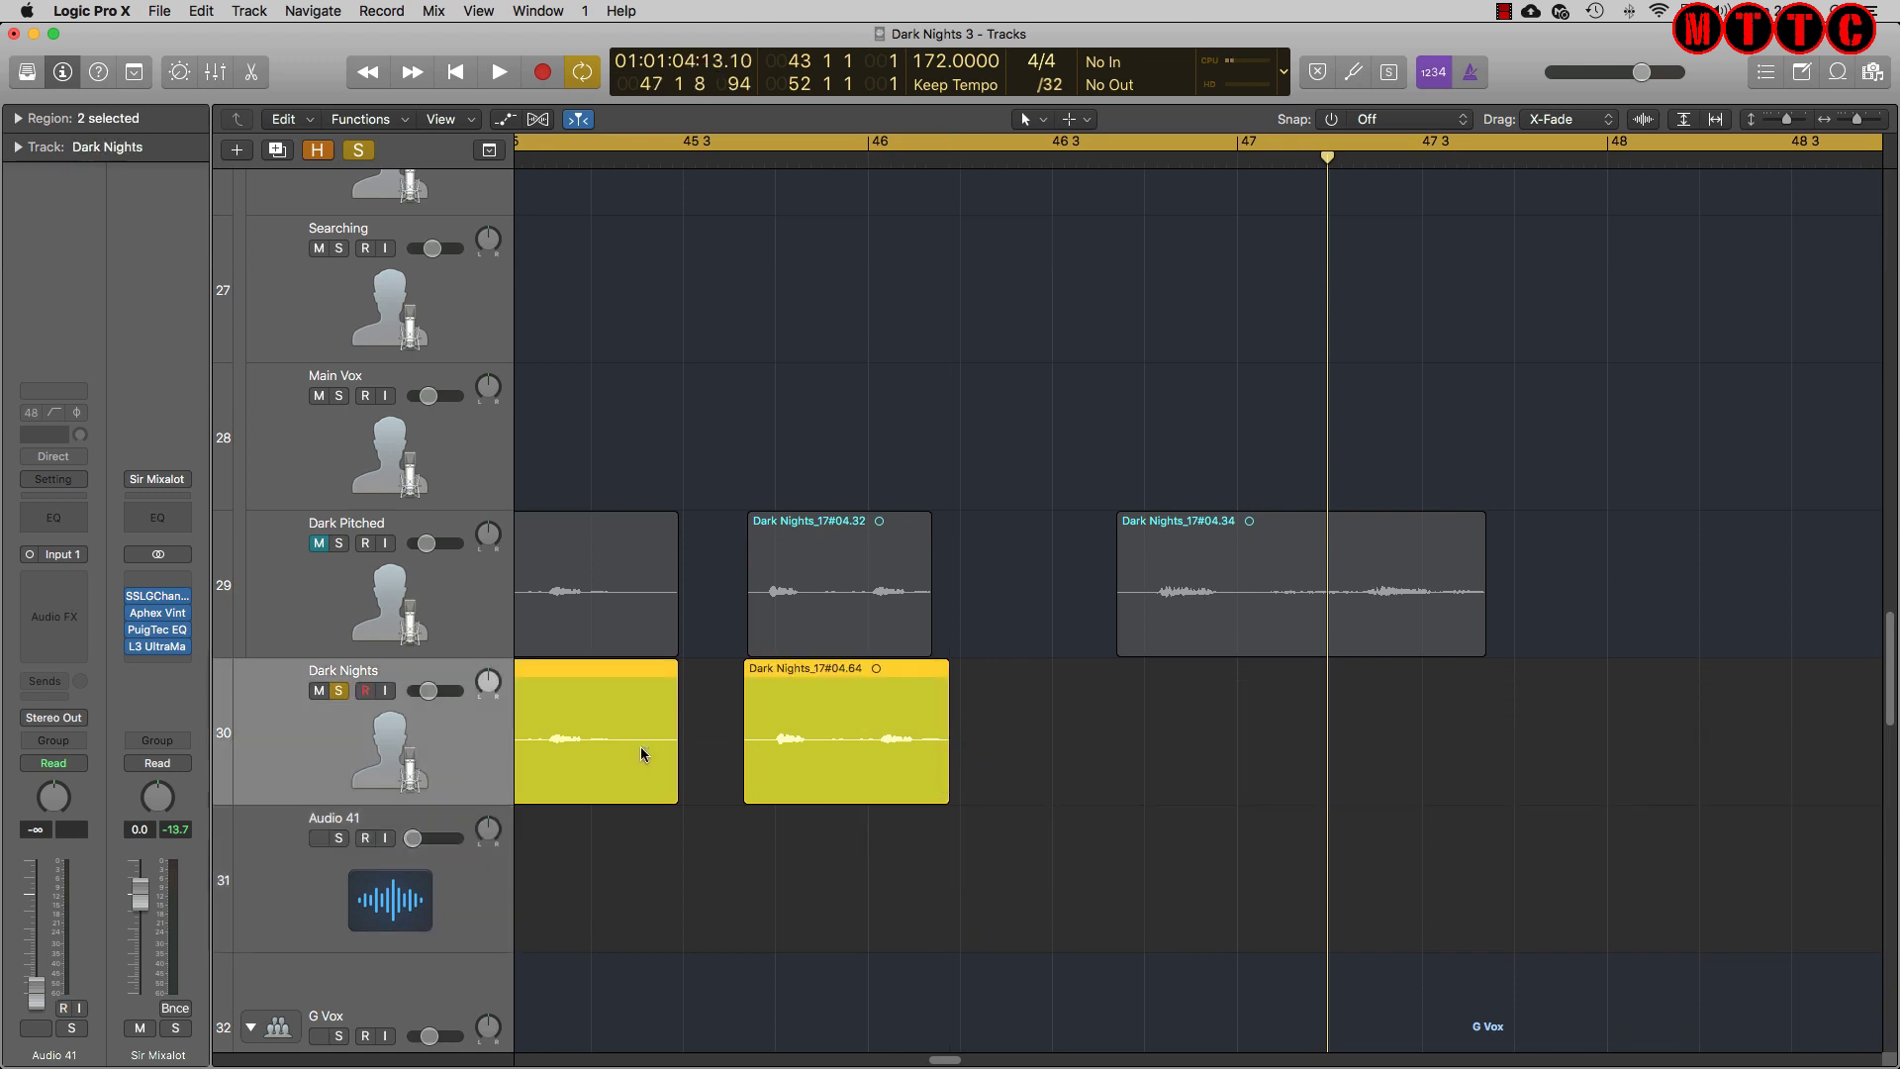
left_click(18, 118)
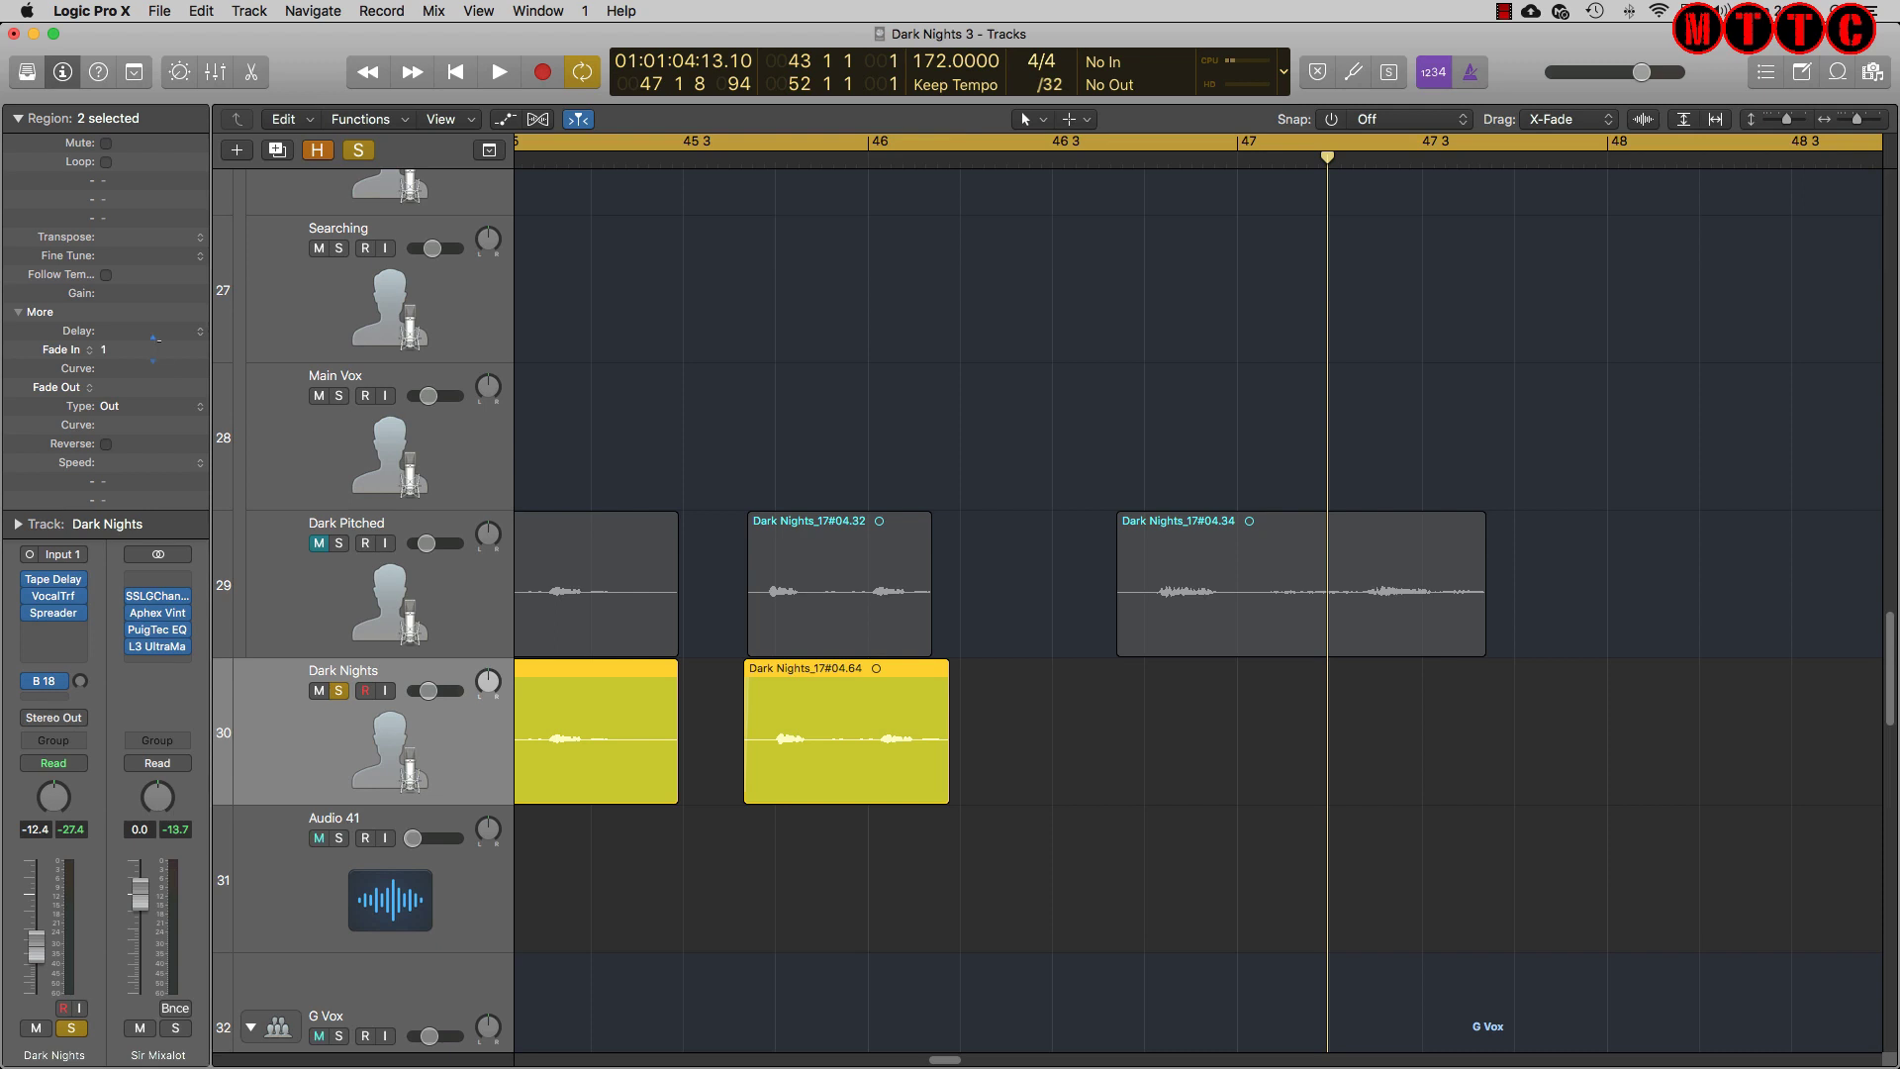
left_click(16, 115)
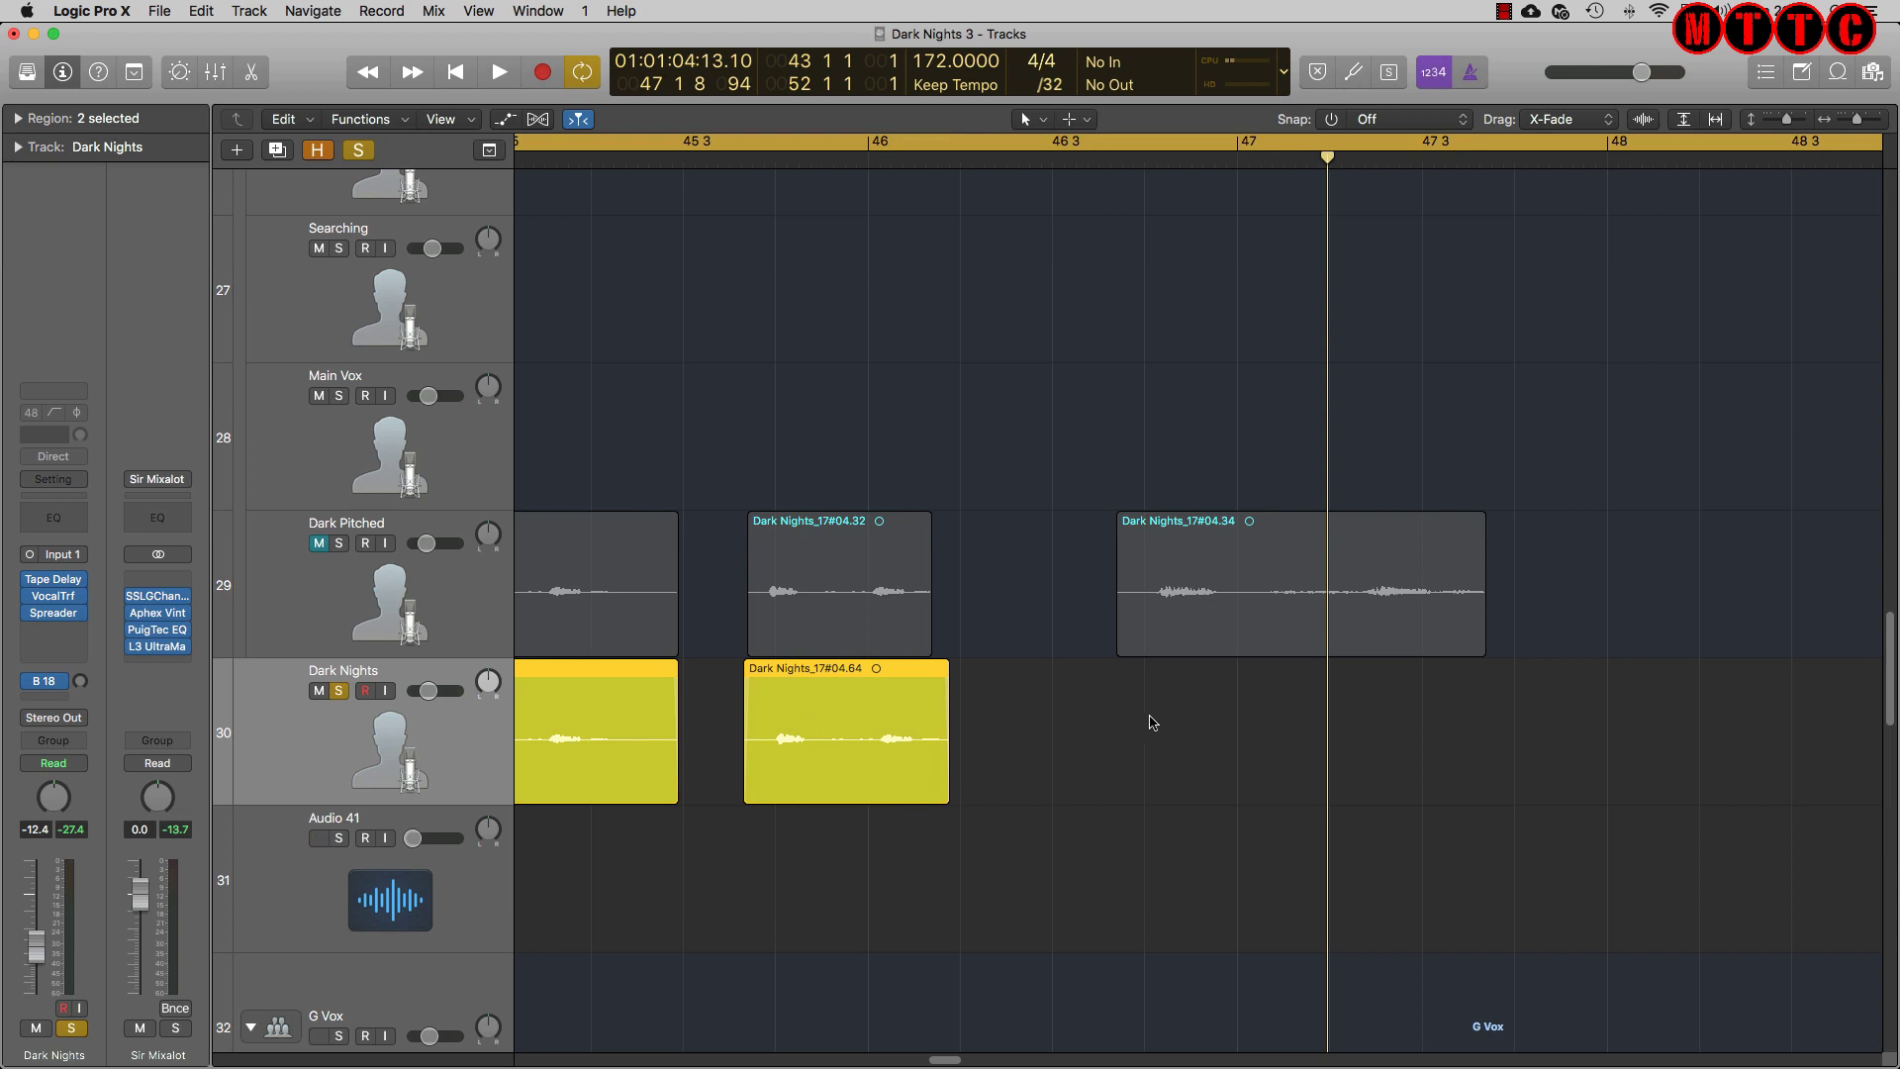
Solo the Alicia's Keys_bip_1 track and play the two Dark Nights regions together with it
key("space")
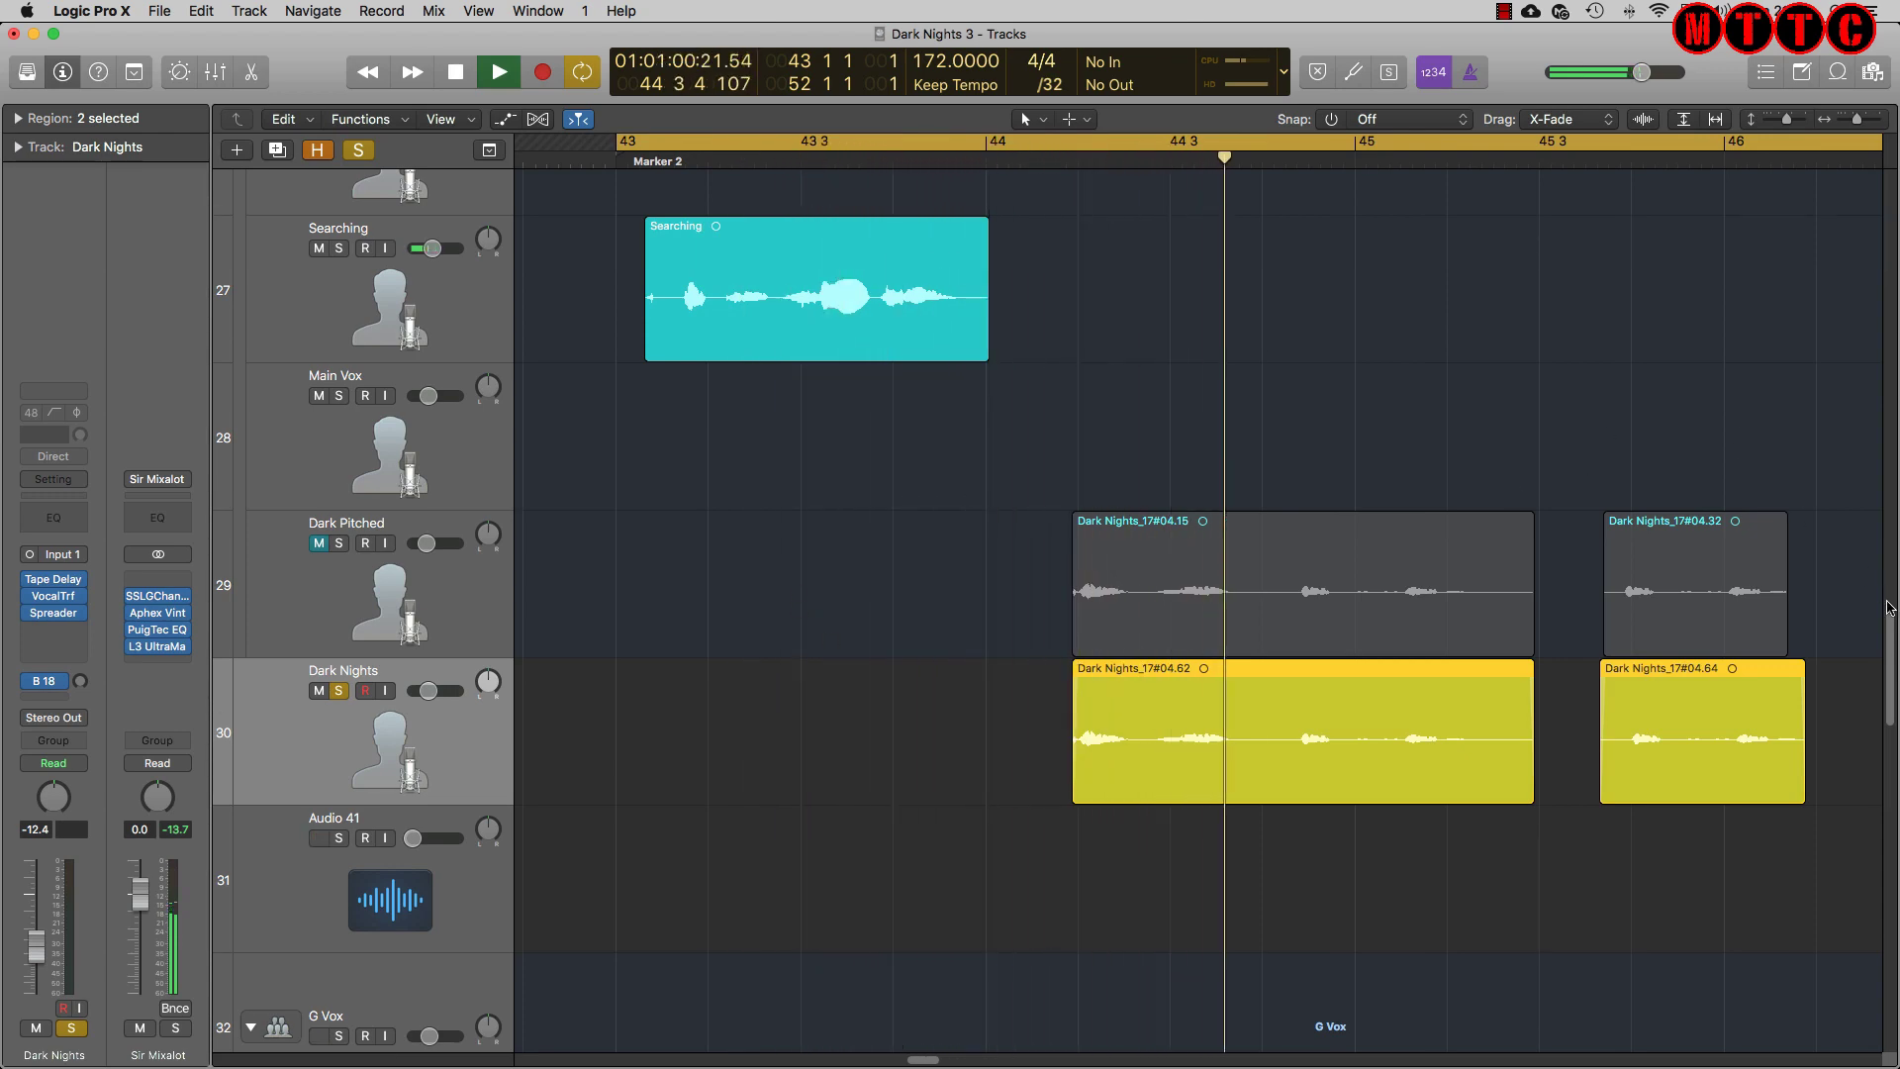
left_click_drag(1886, 625, 1887, 488)
key("space")
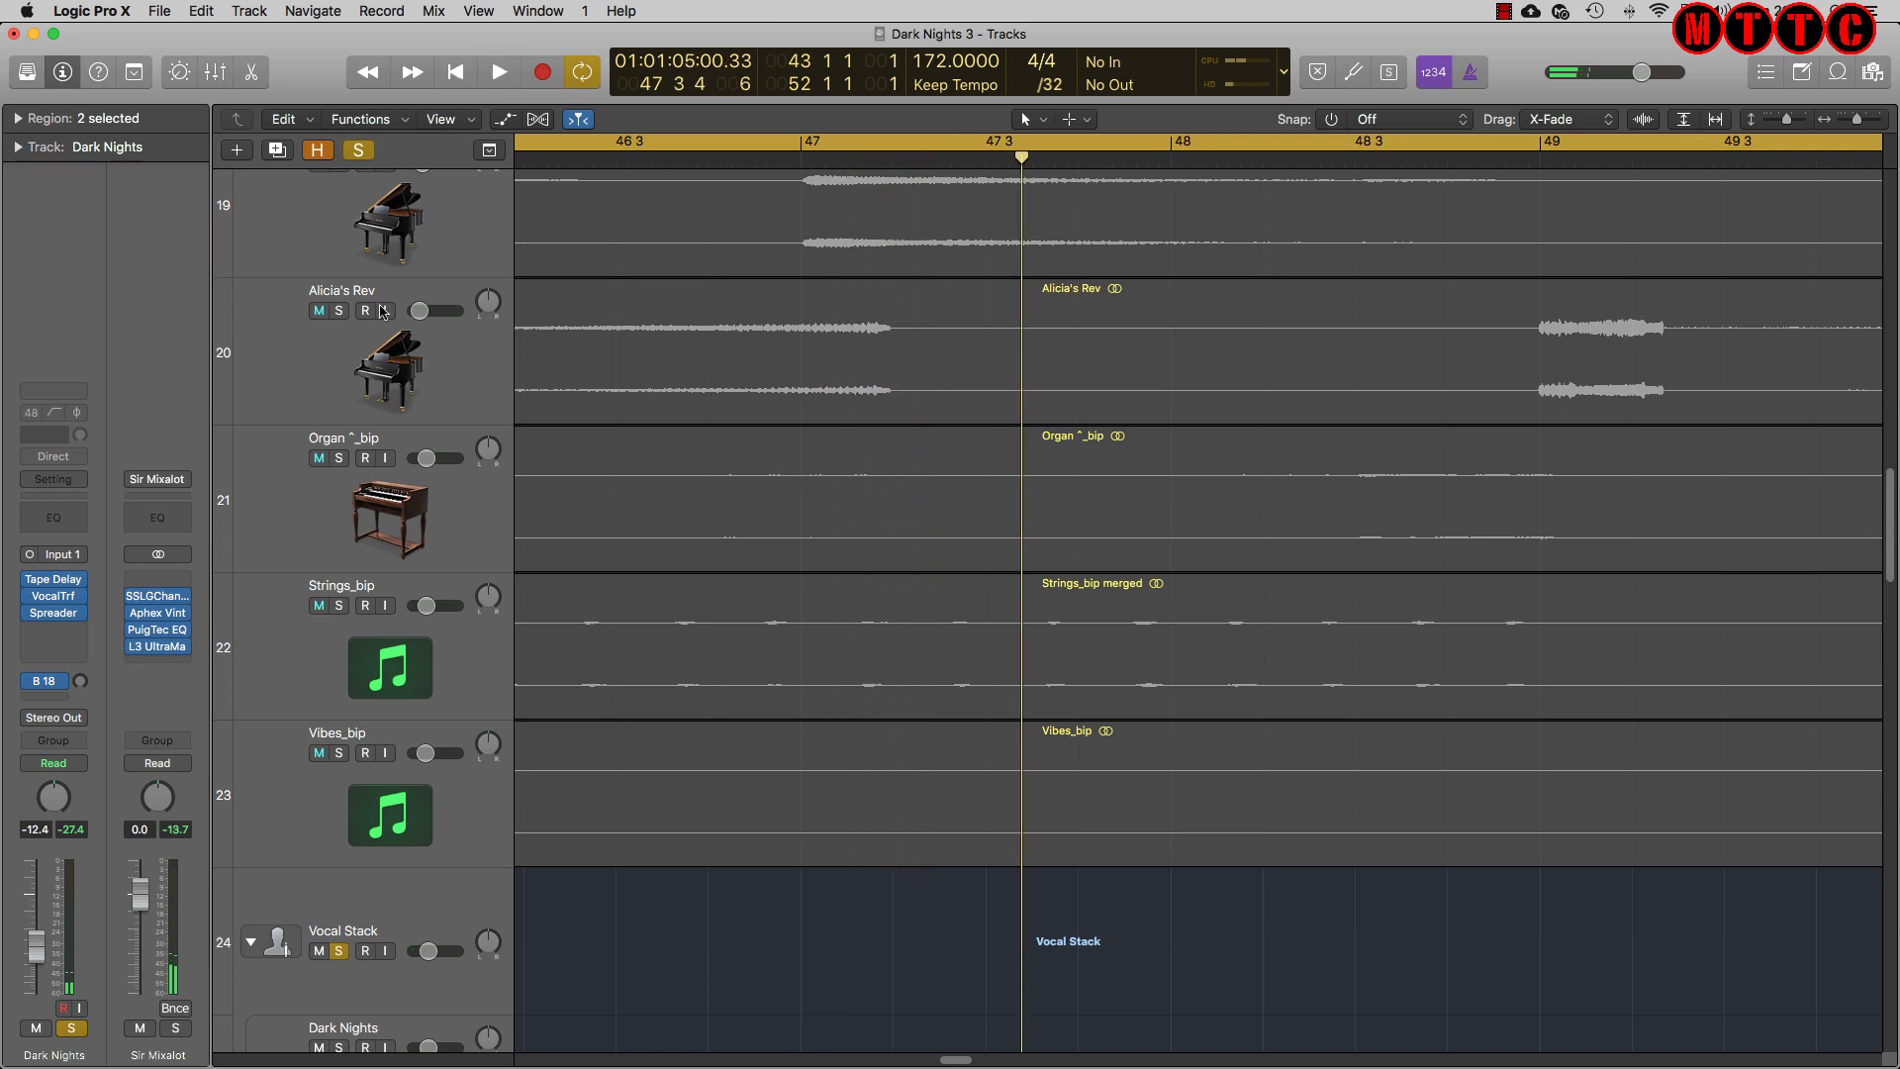
left_click(416, 219)
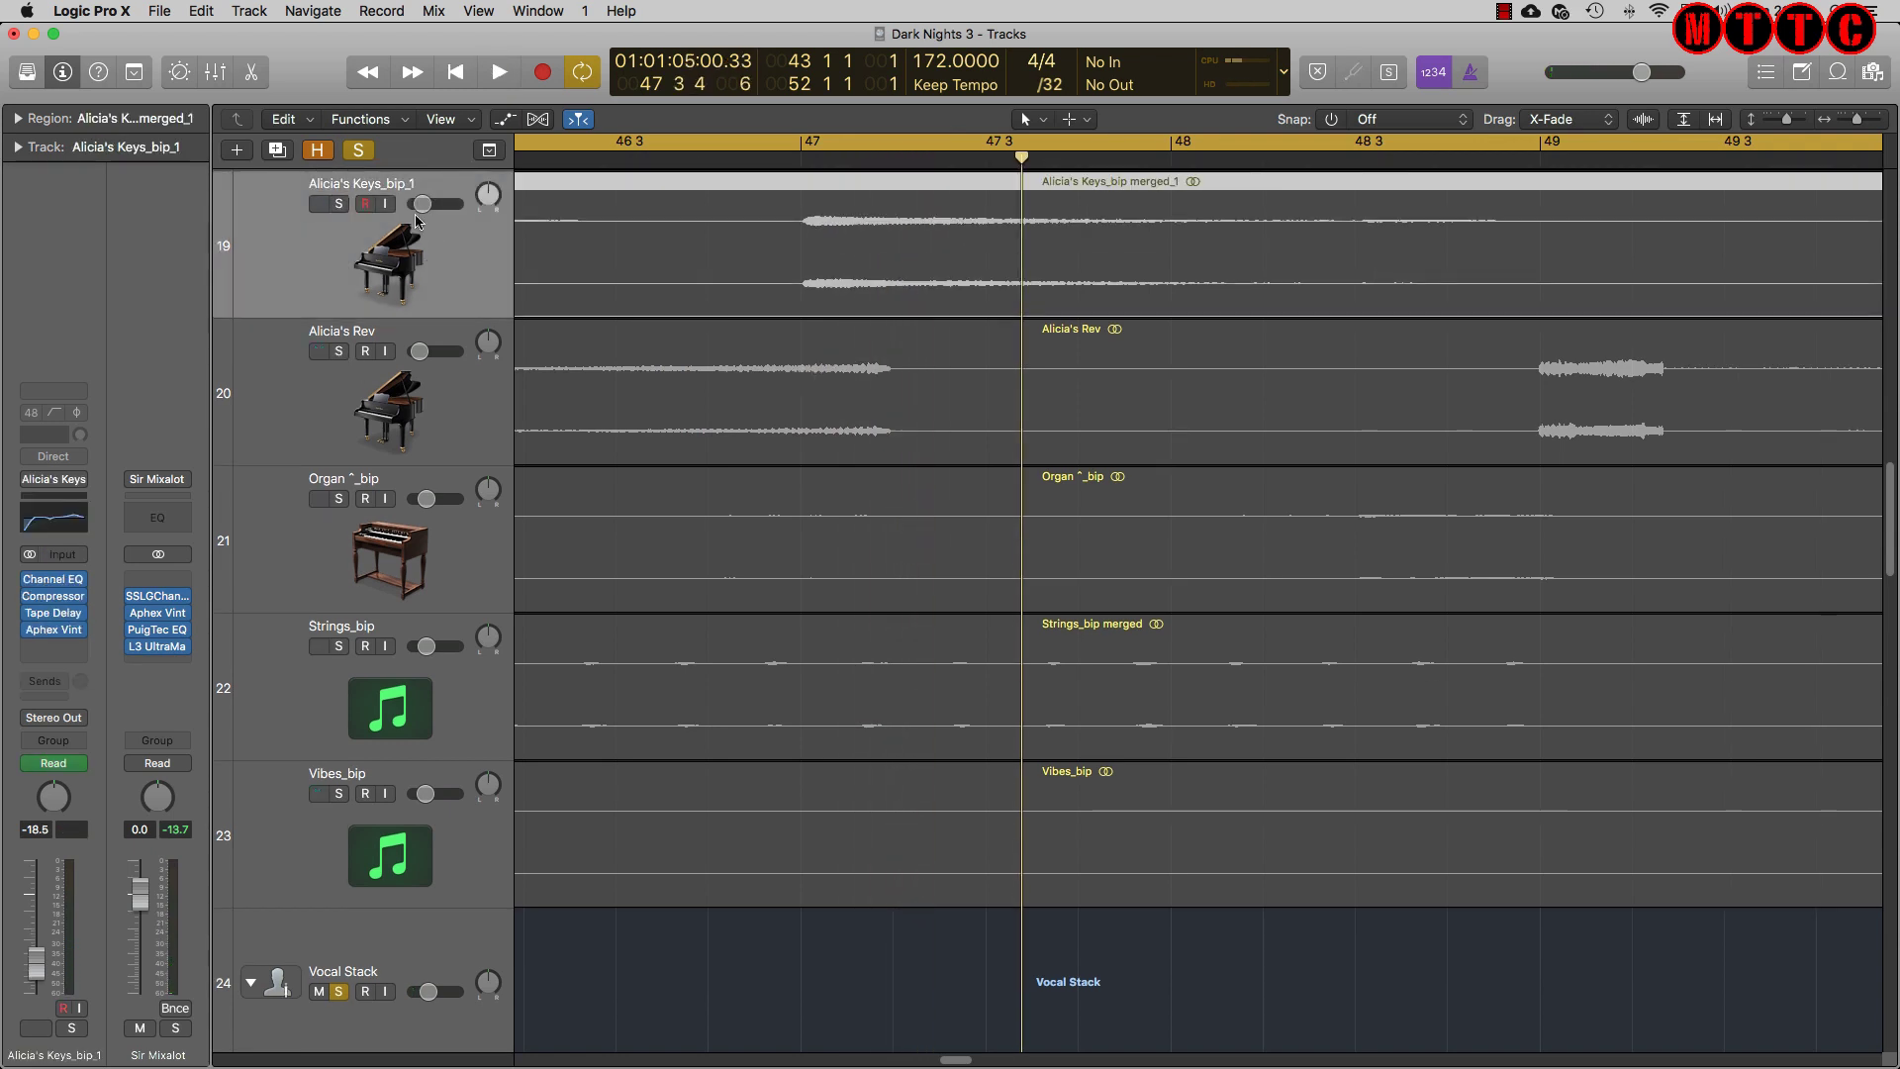
left_click(338, 203)
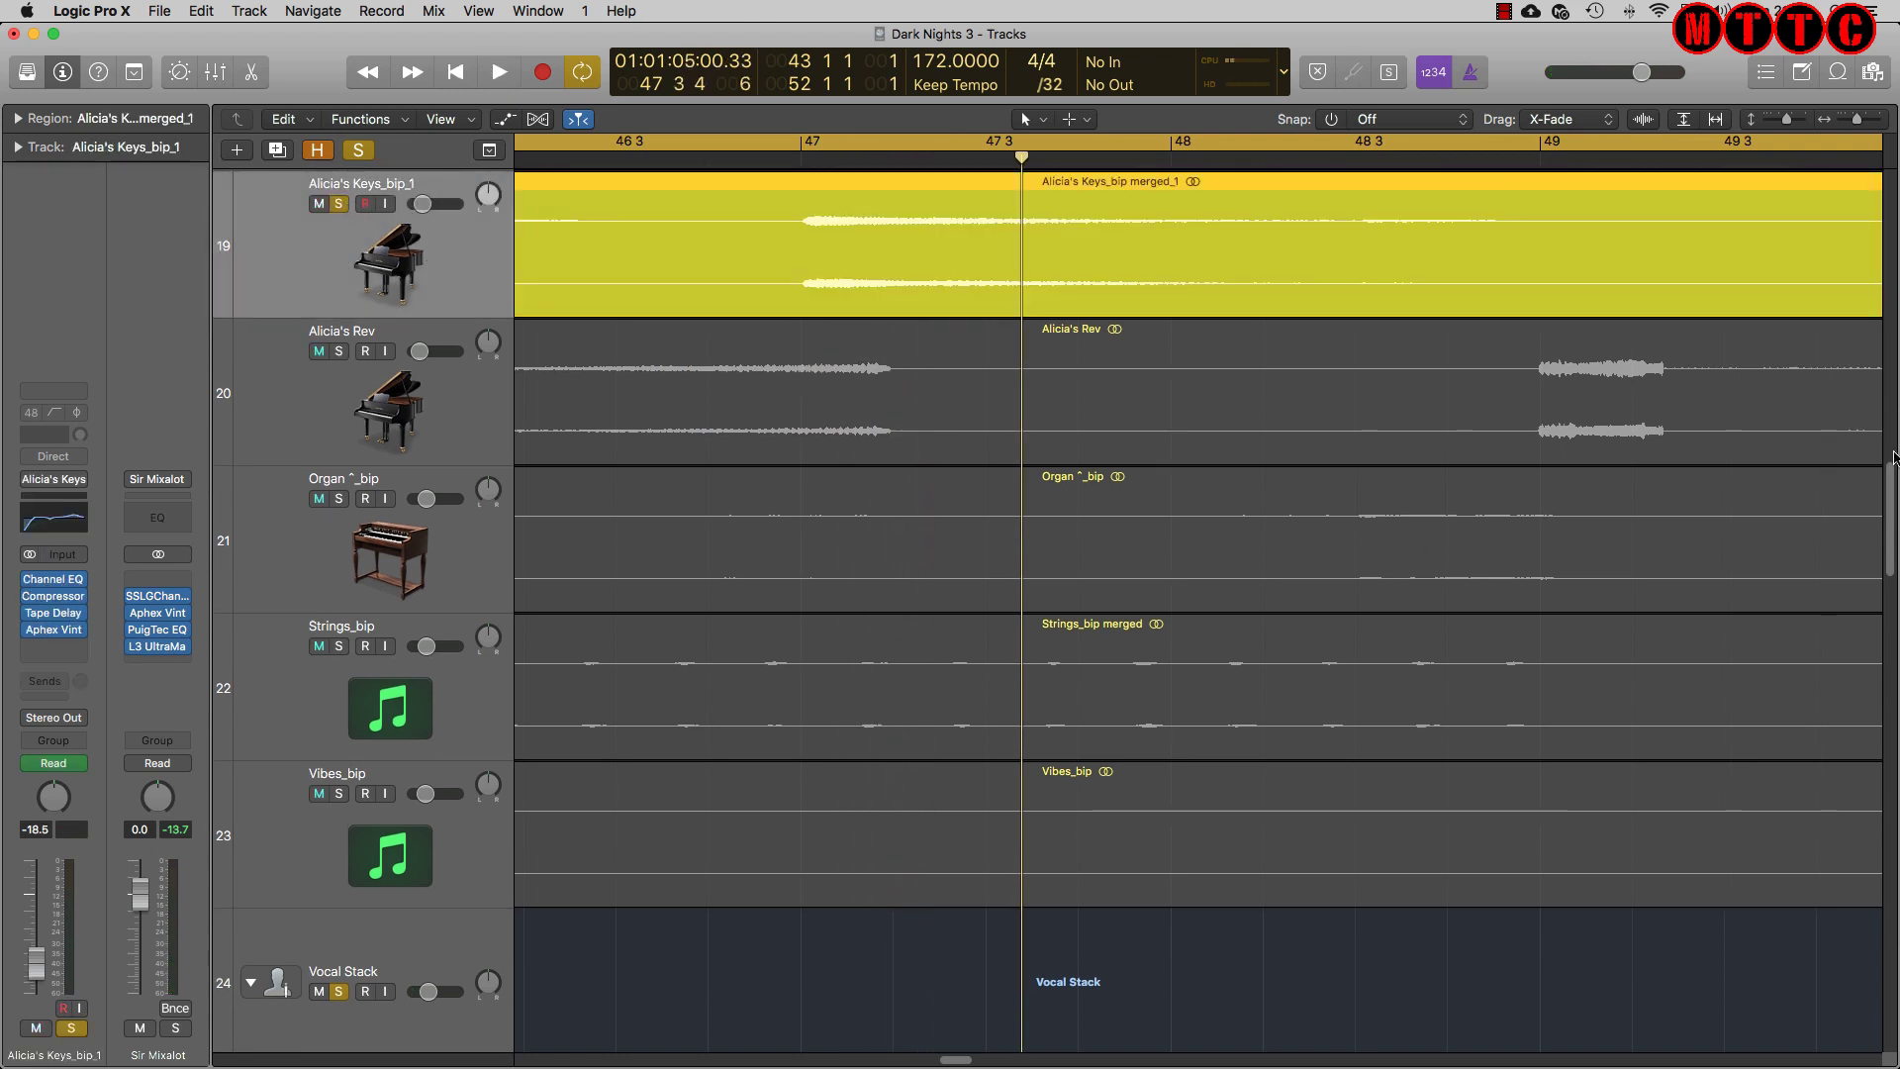
key("space")
left_click_drag(1894, 457, 1893, 625)
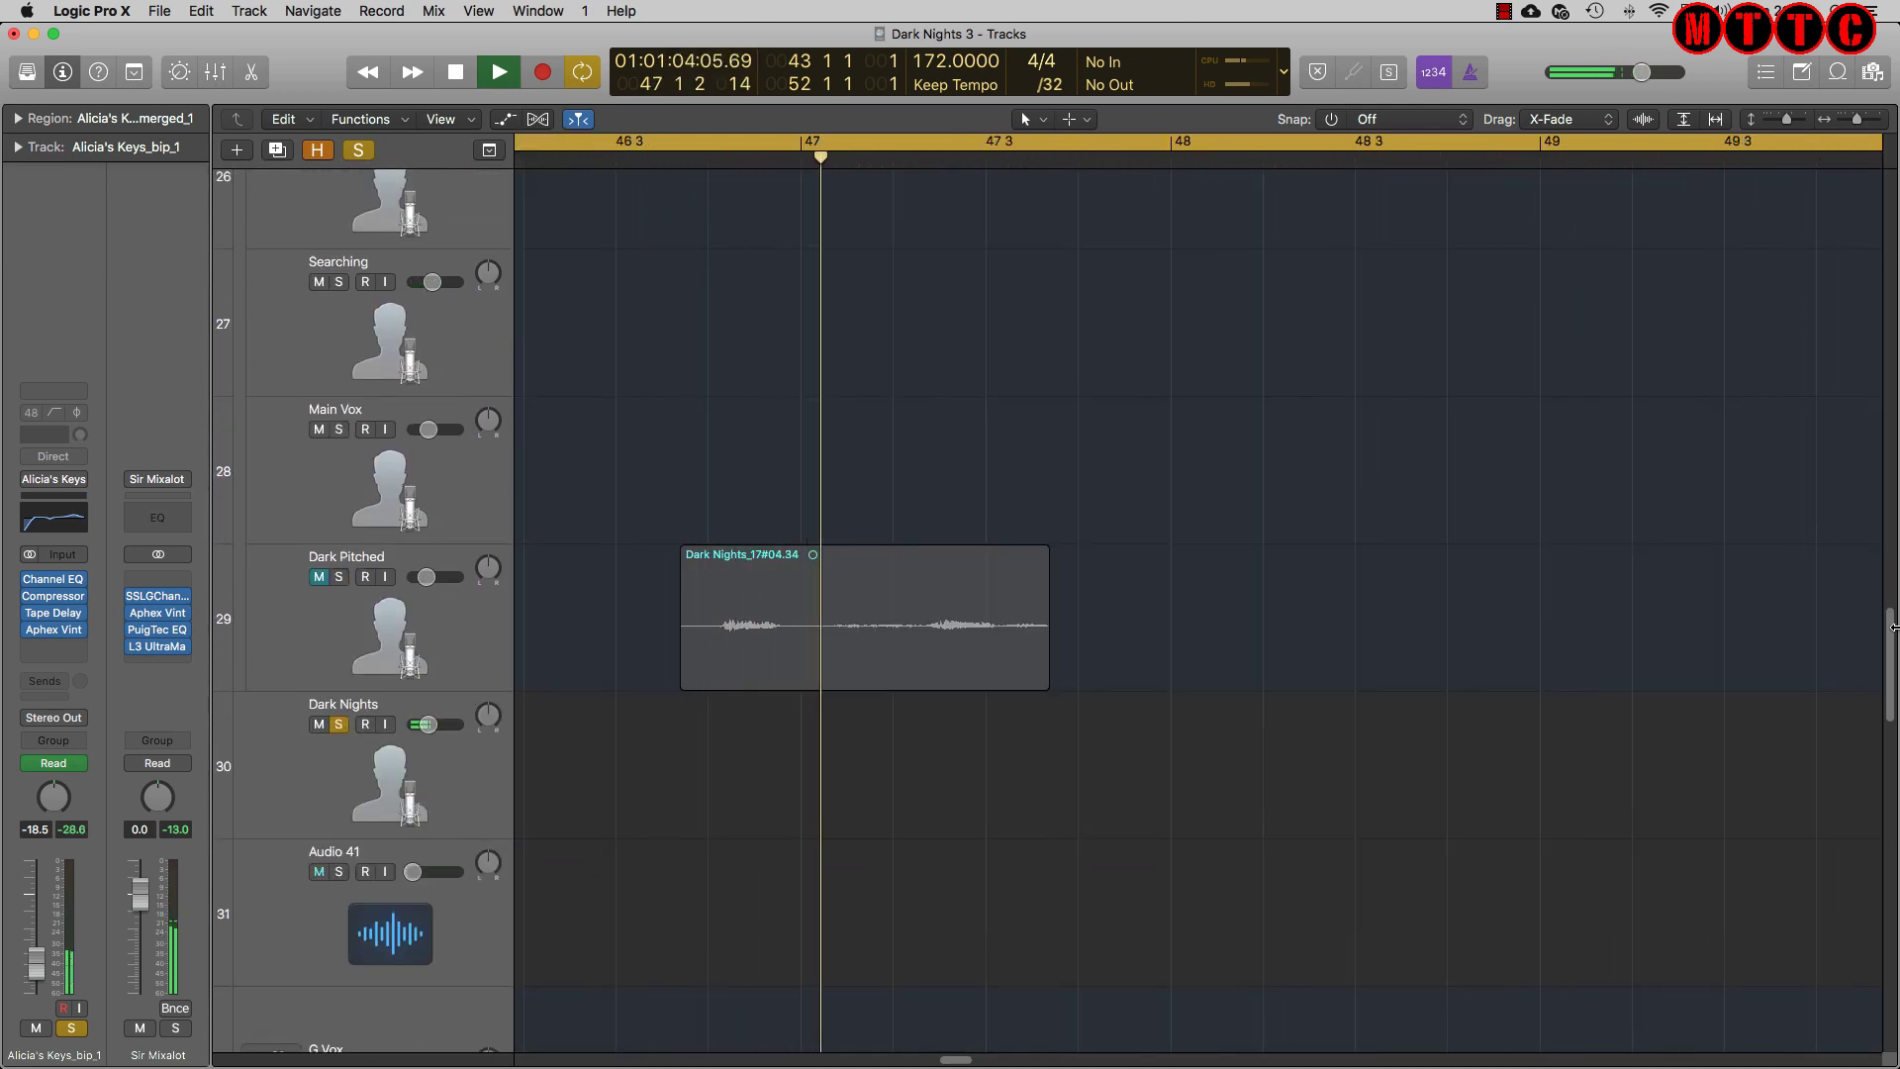
key("space")
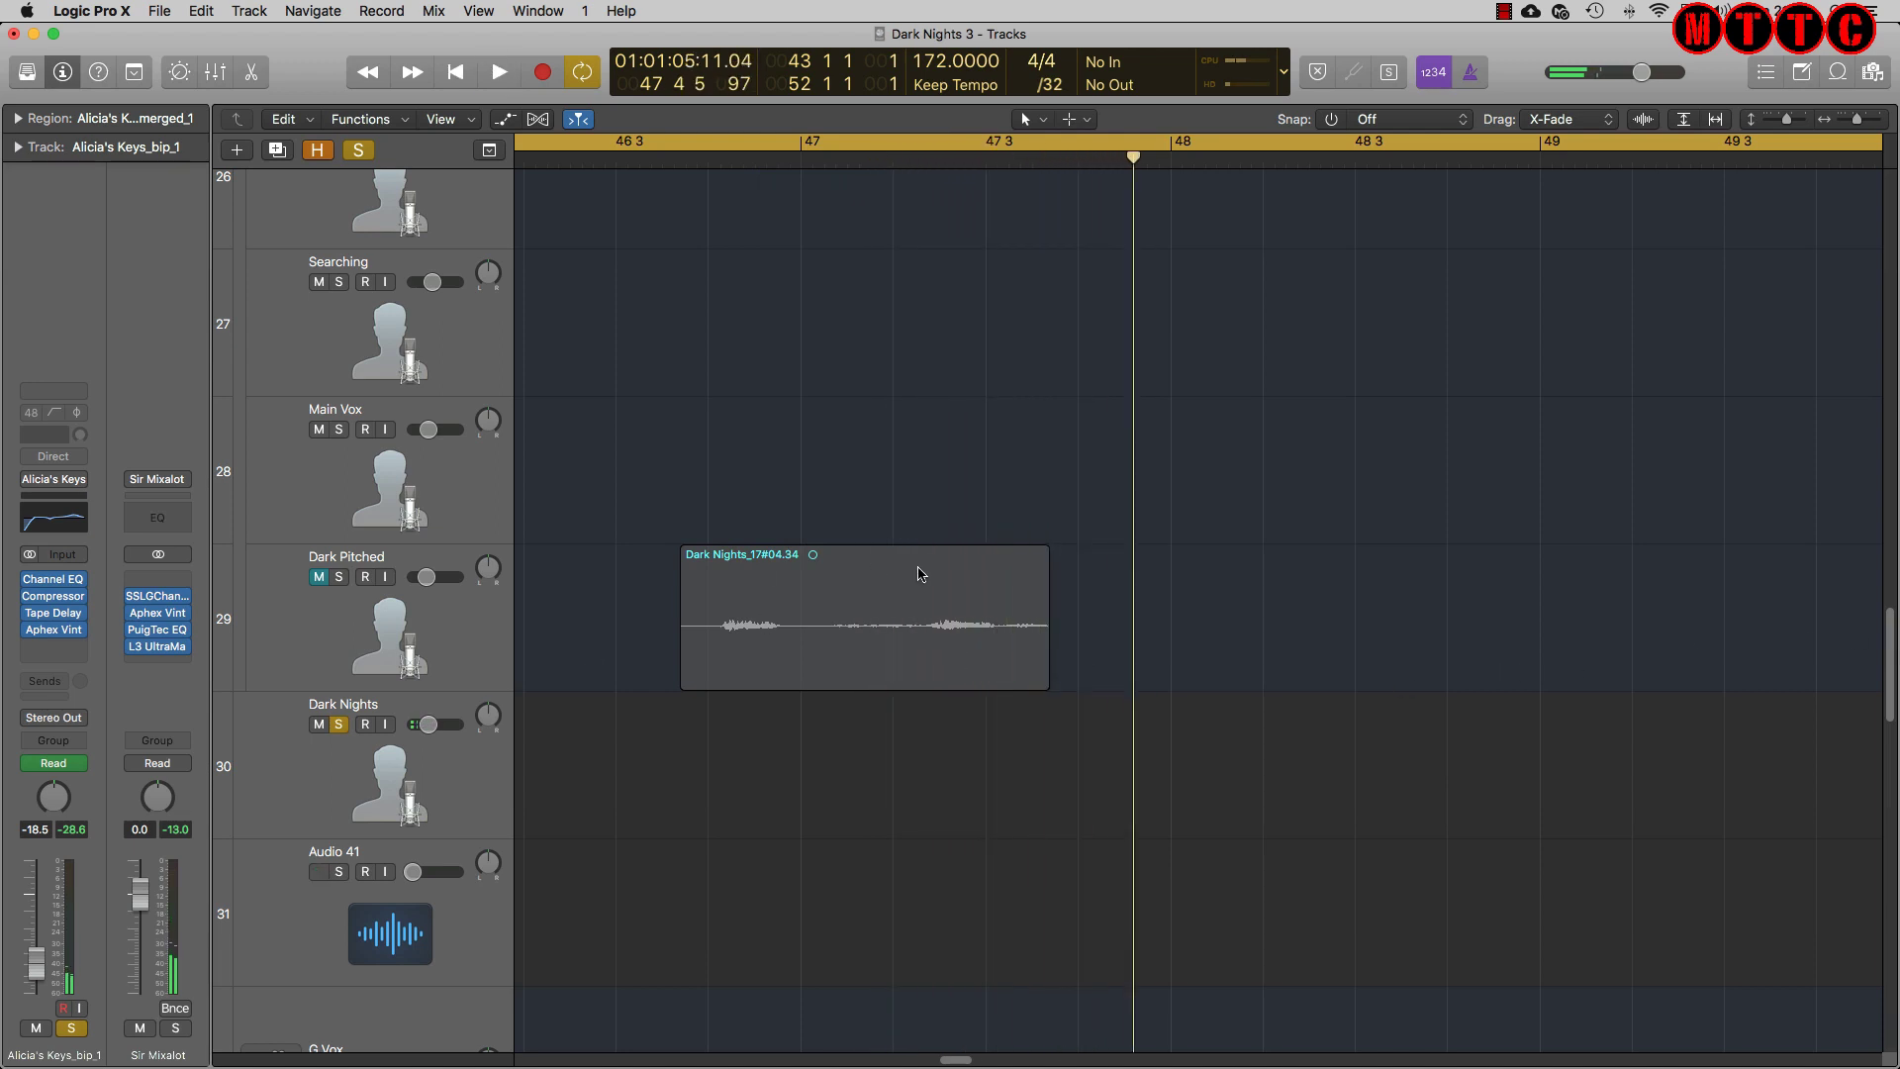
Select the last Dark Pitched region, solo and unmute that track, and play it alongside the Dark Nights regions
left_click(899, 590)
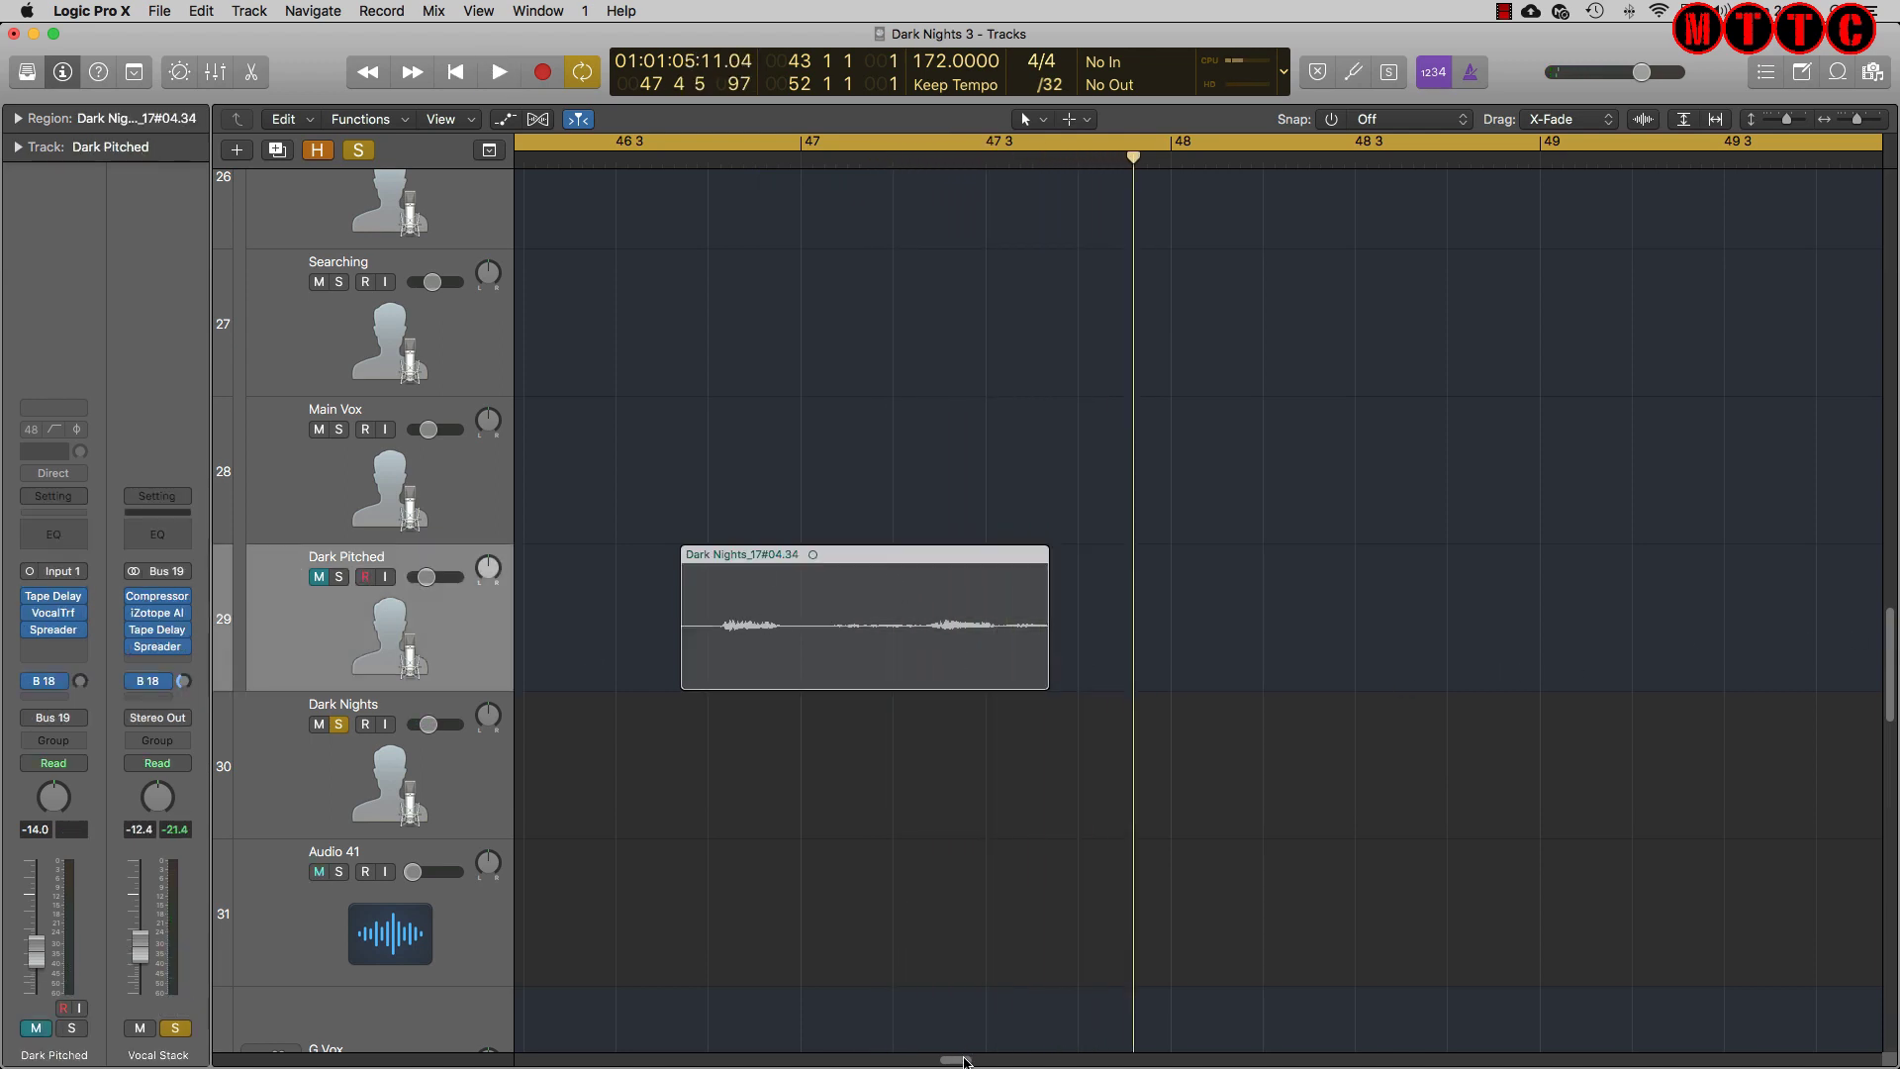
left_click_drag(962, 1060, 945, 1063)
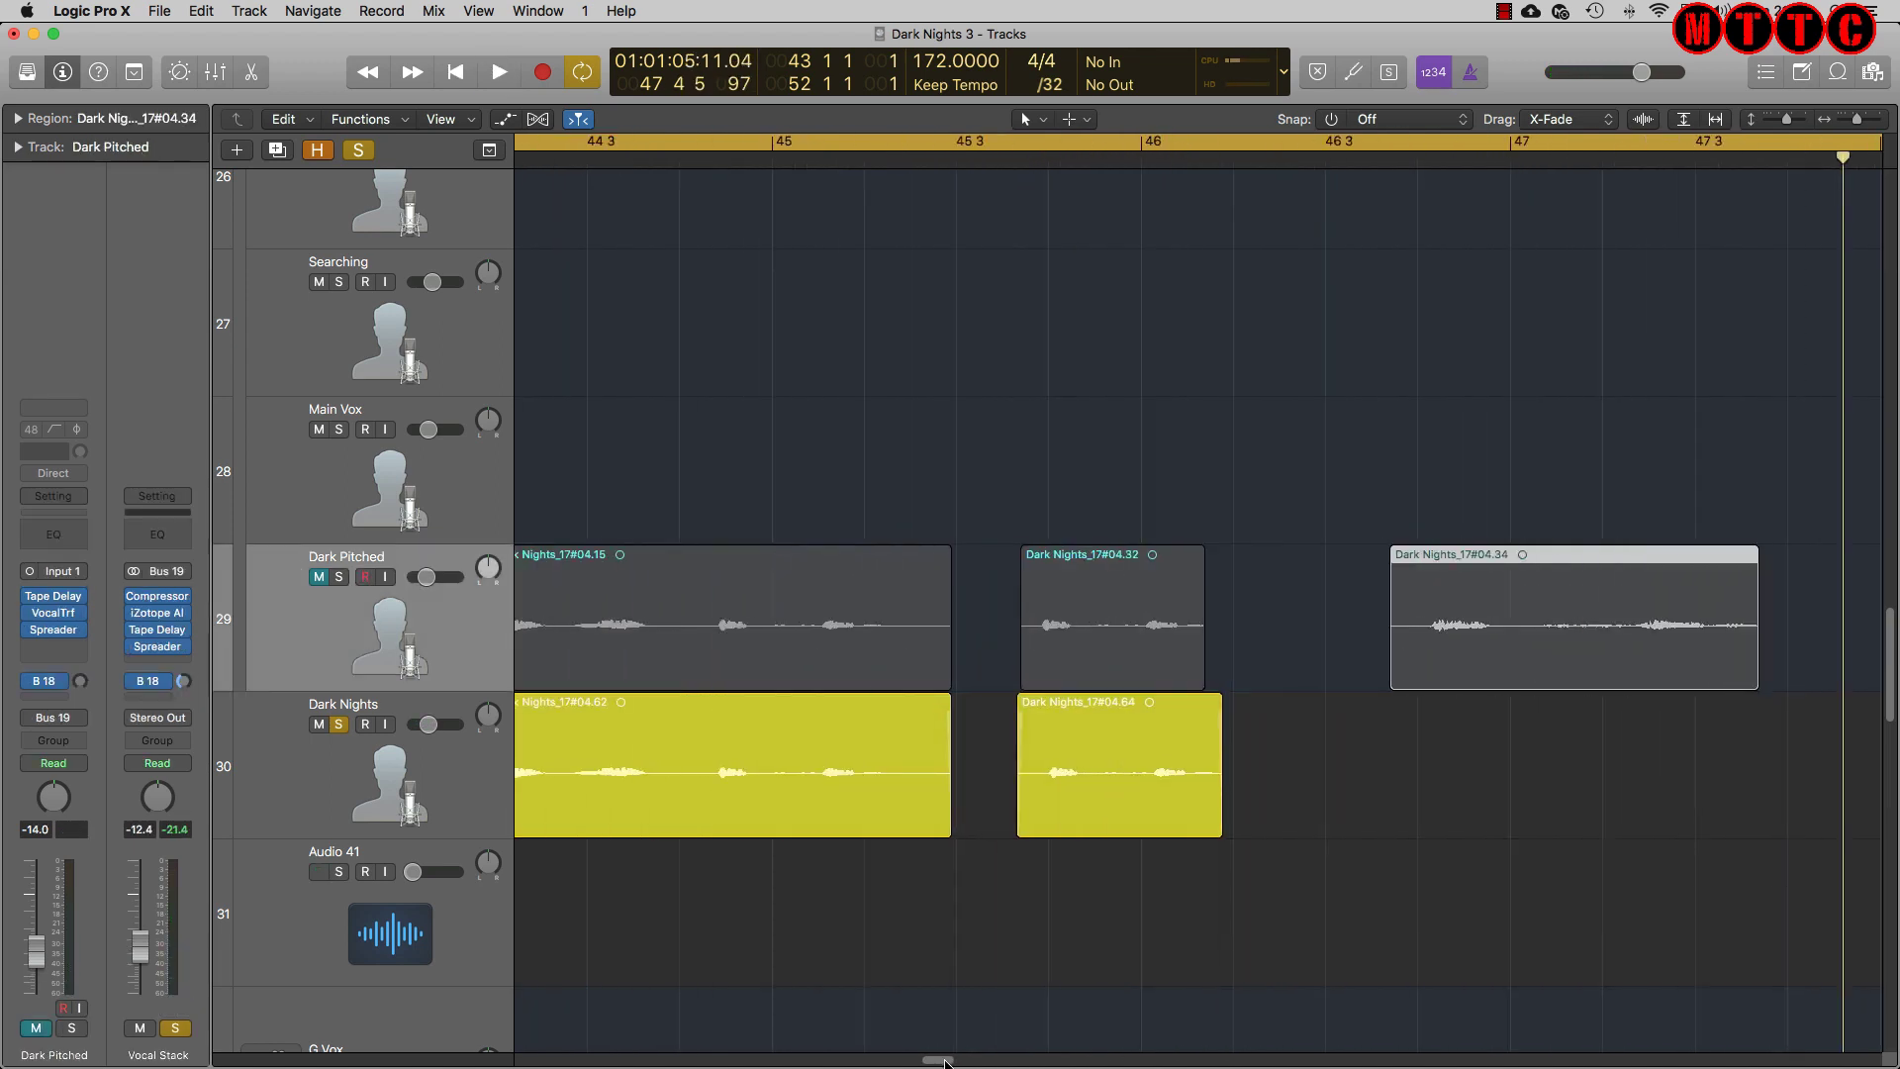
left_click(338, 579)
left_click(317, 577)
double_click(1320, 163)
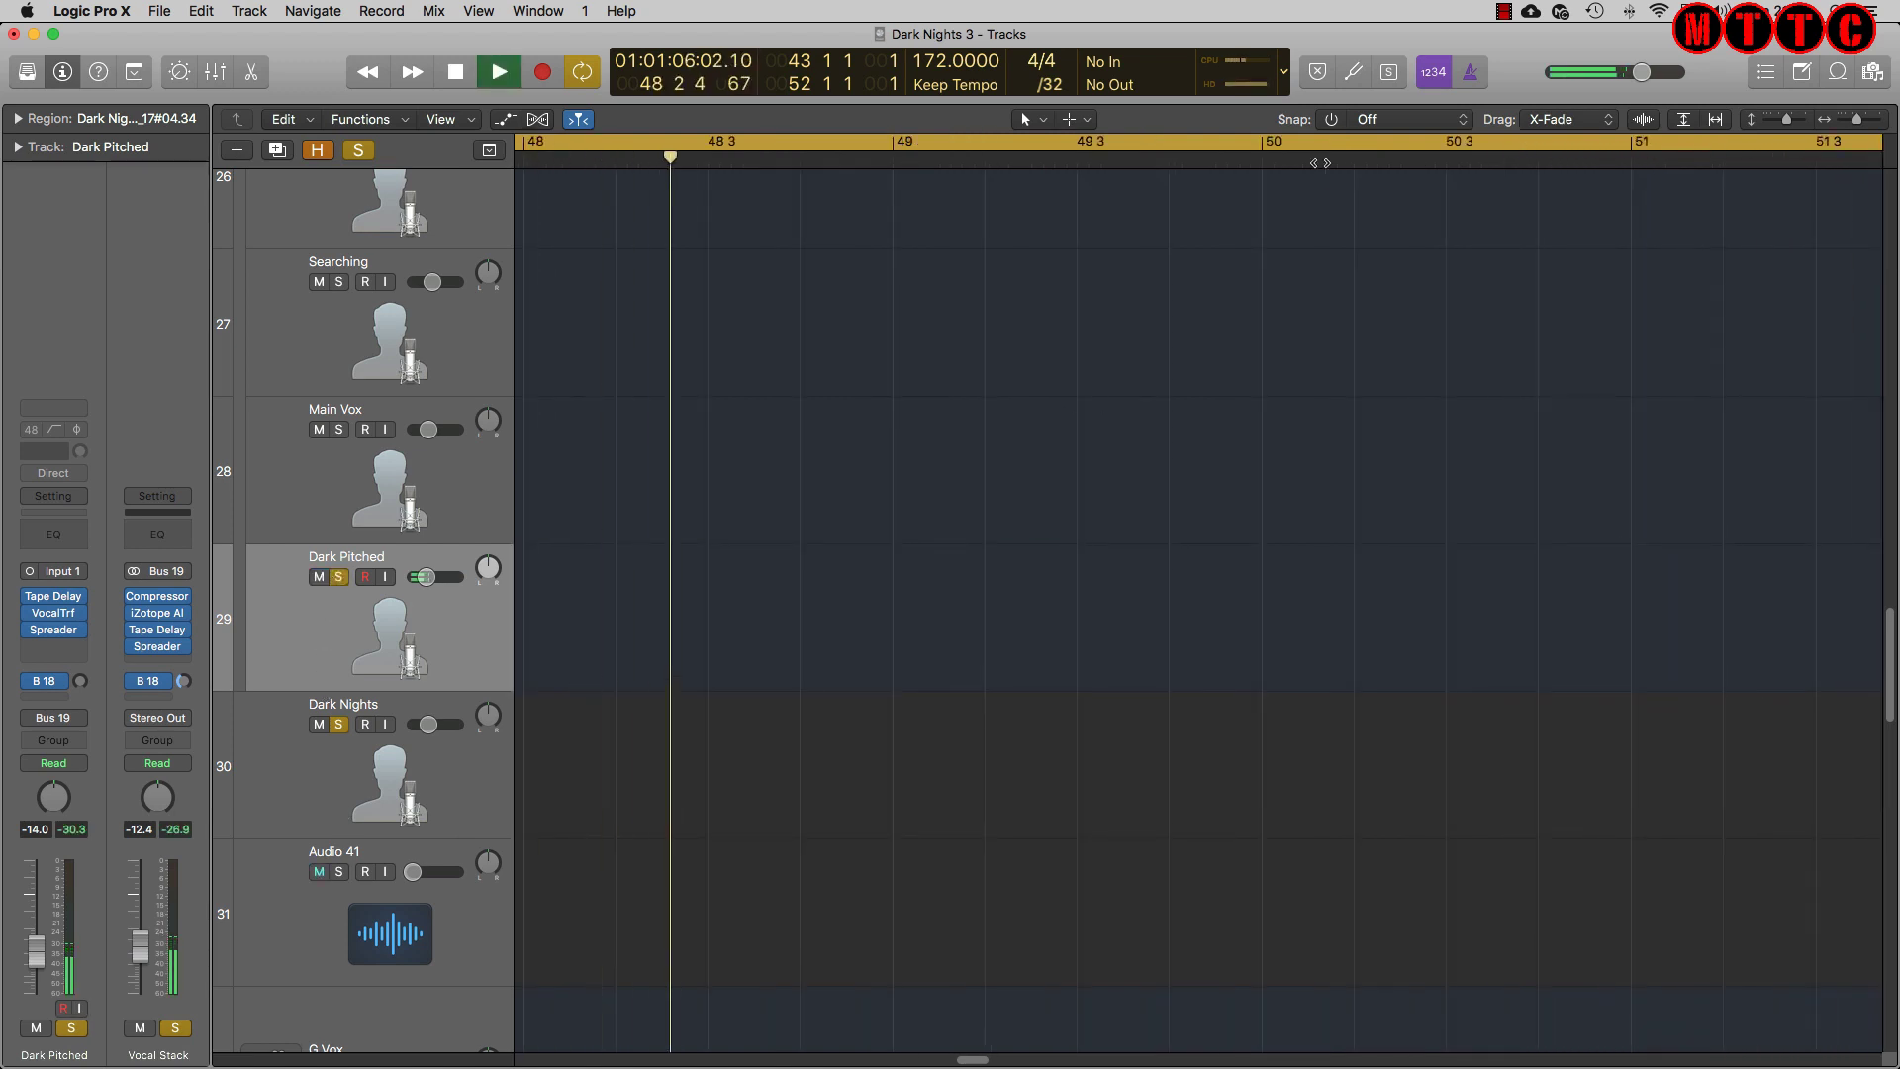
key("space")
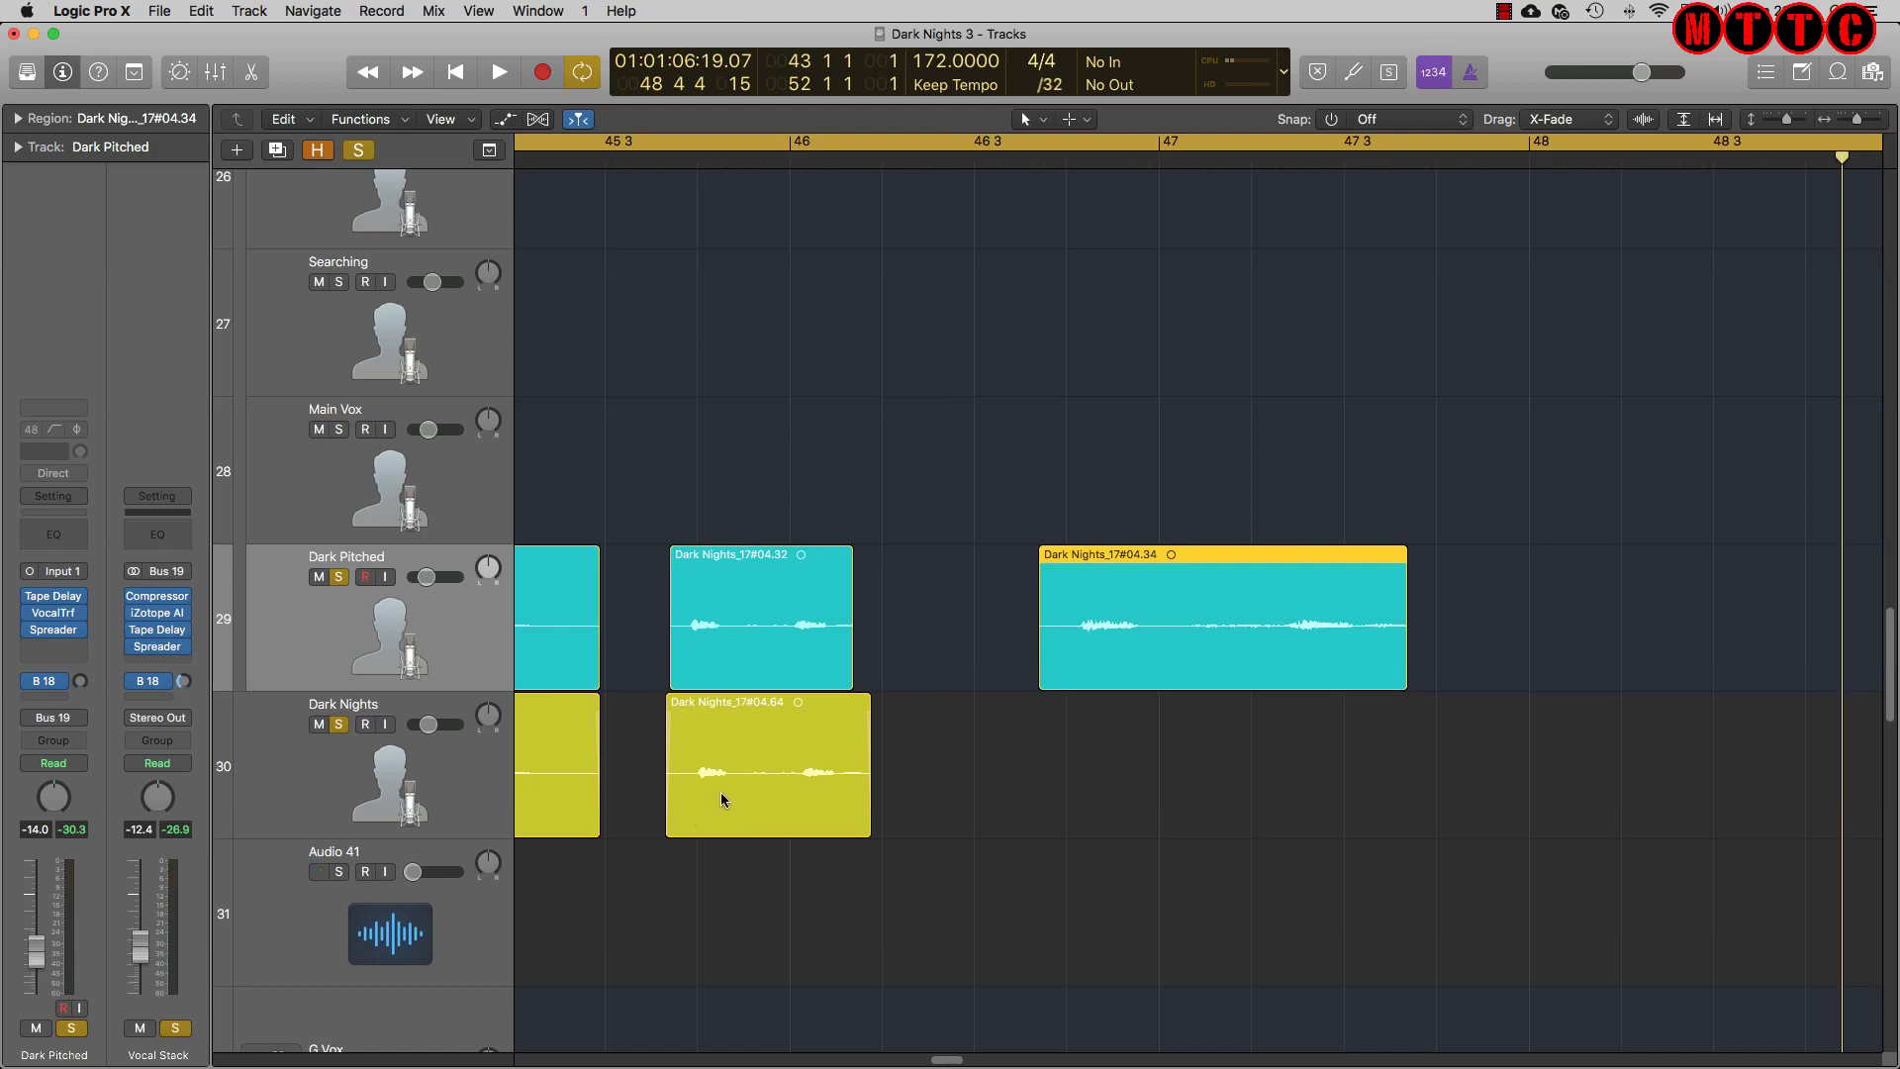
Copy the second Dark Nights region to 46 3 6 61 and extend its end to match the last Dark Pitched region
left_click_drag(720, 791, 1096, 834)
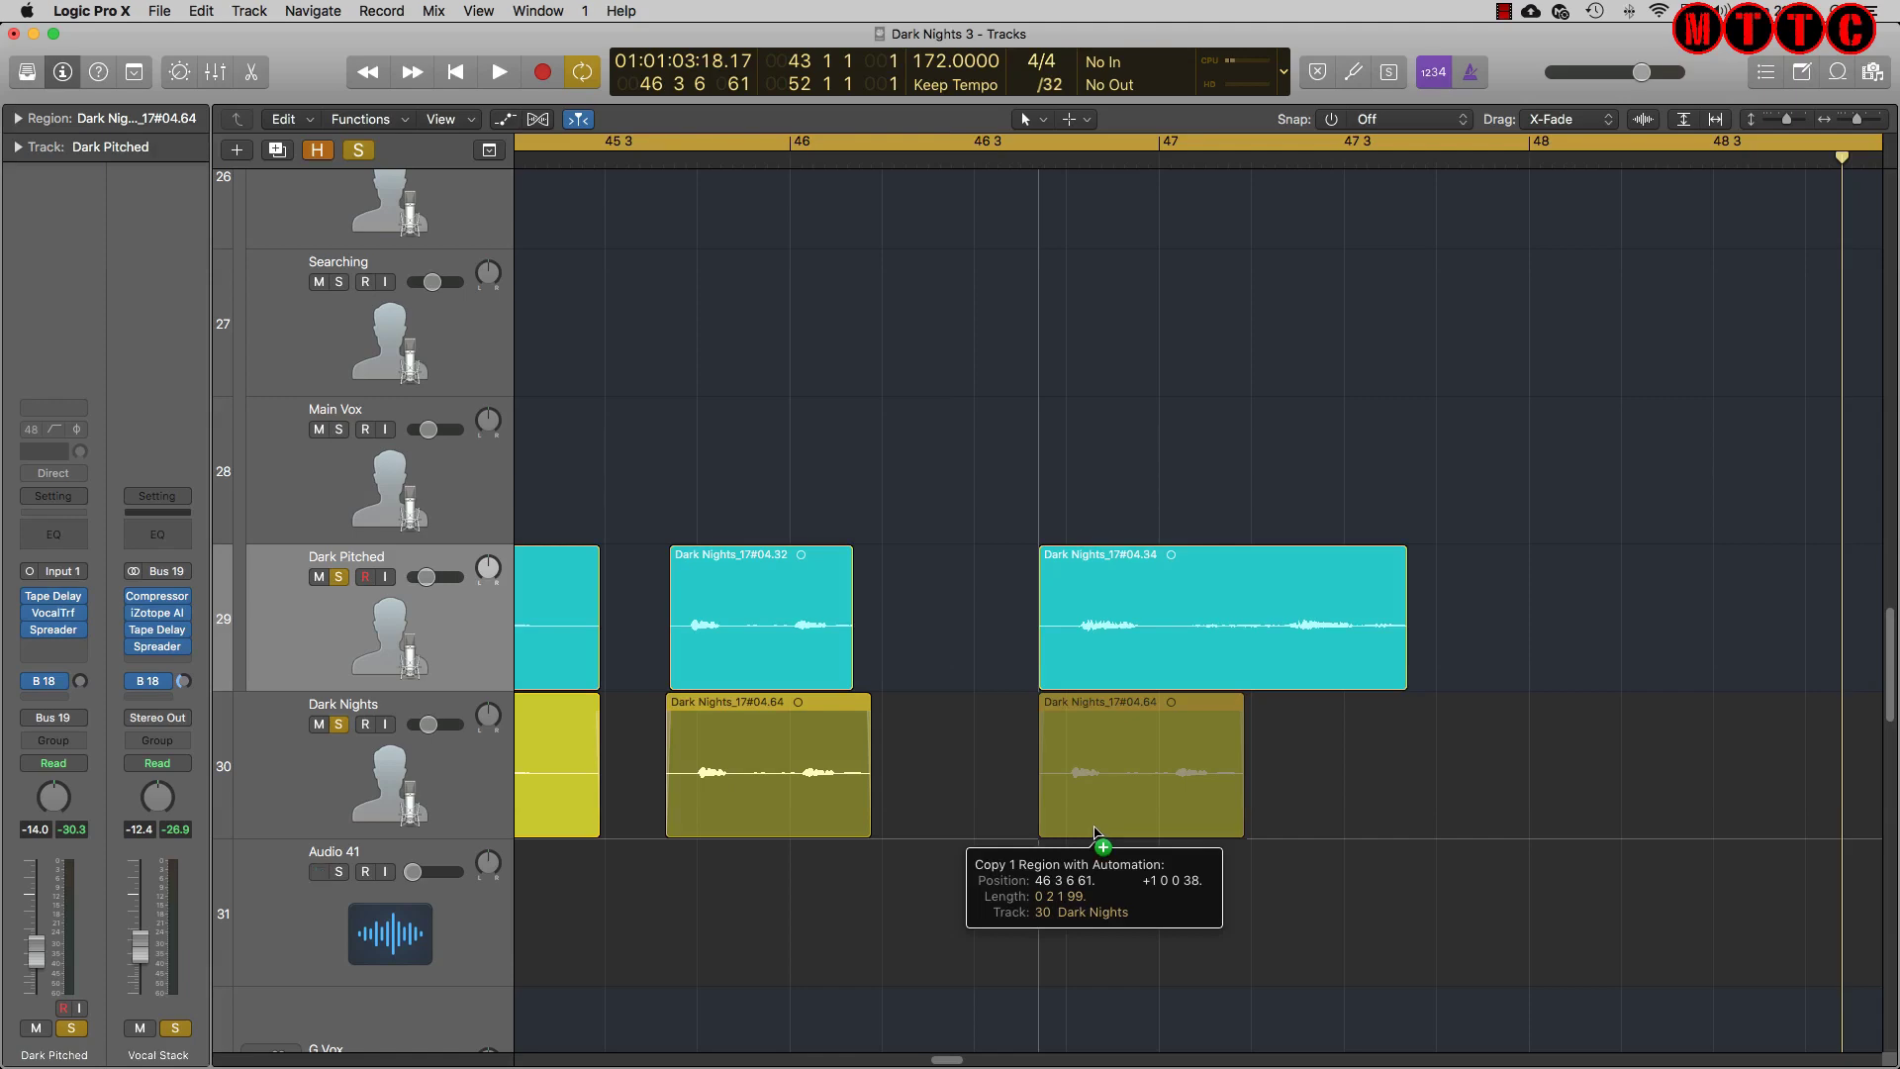
left_click_drag(1094, 833, 1094, 833)
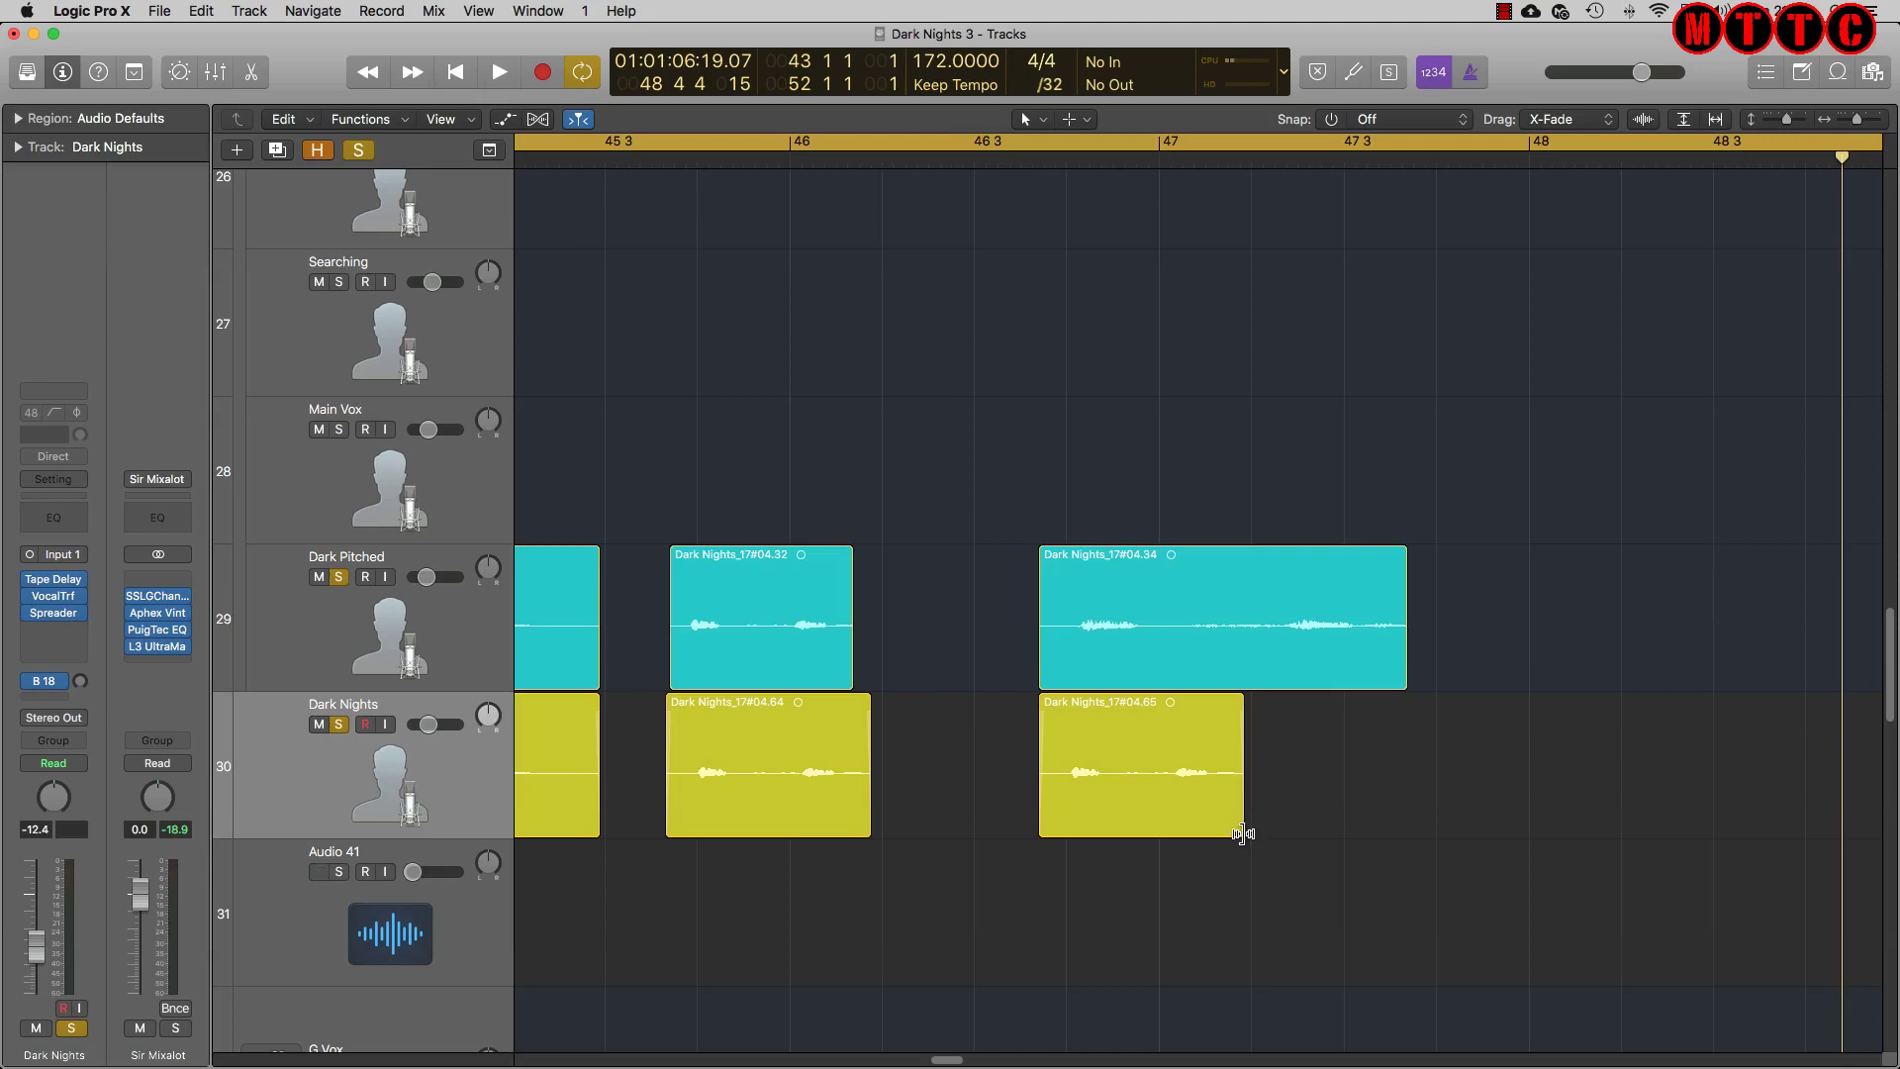
left_click_drag(1241, 834, 1405, 841)
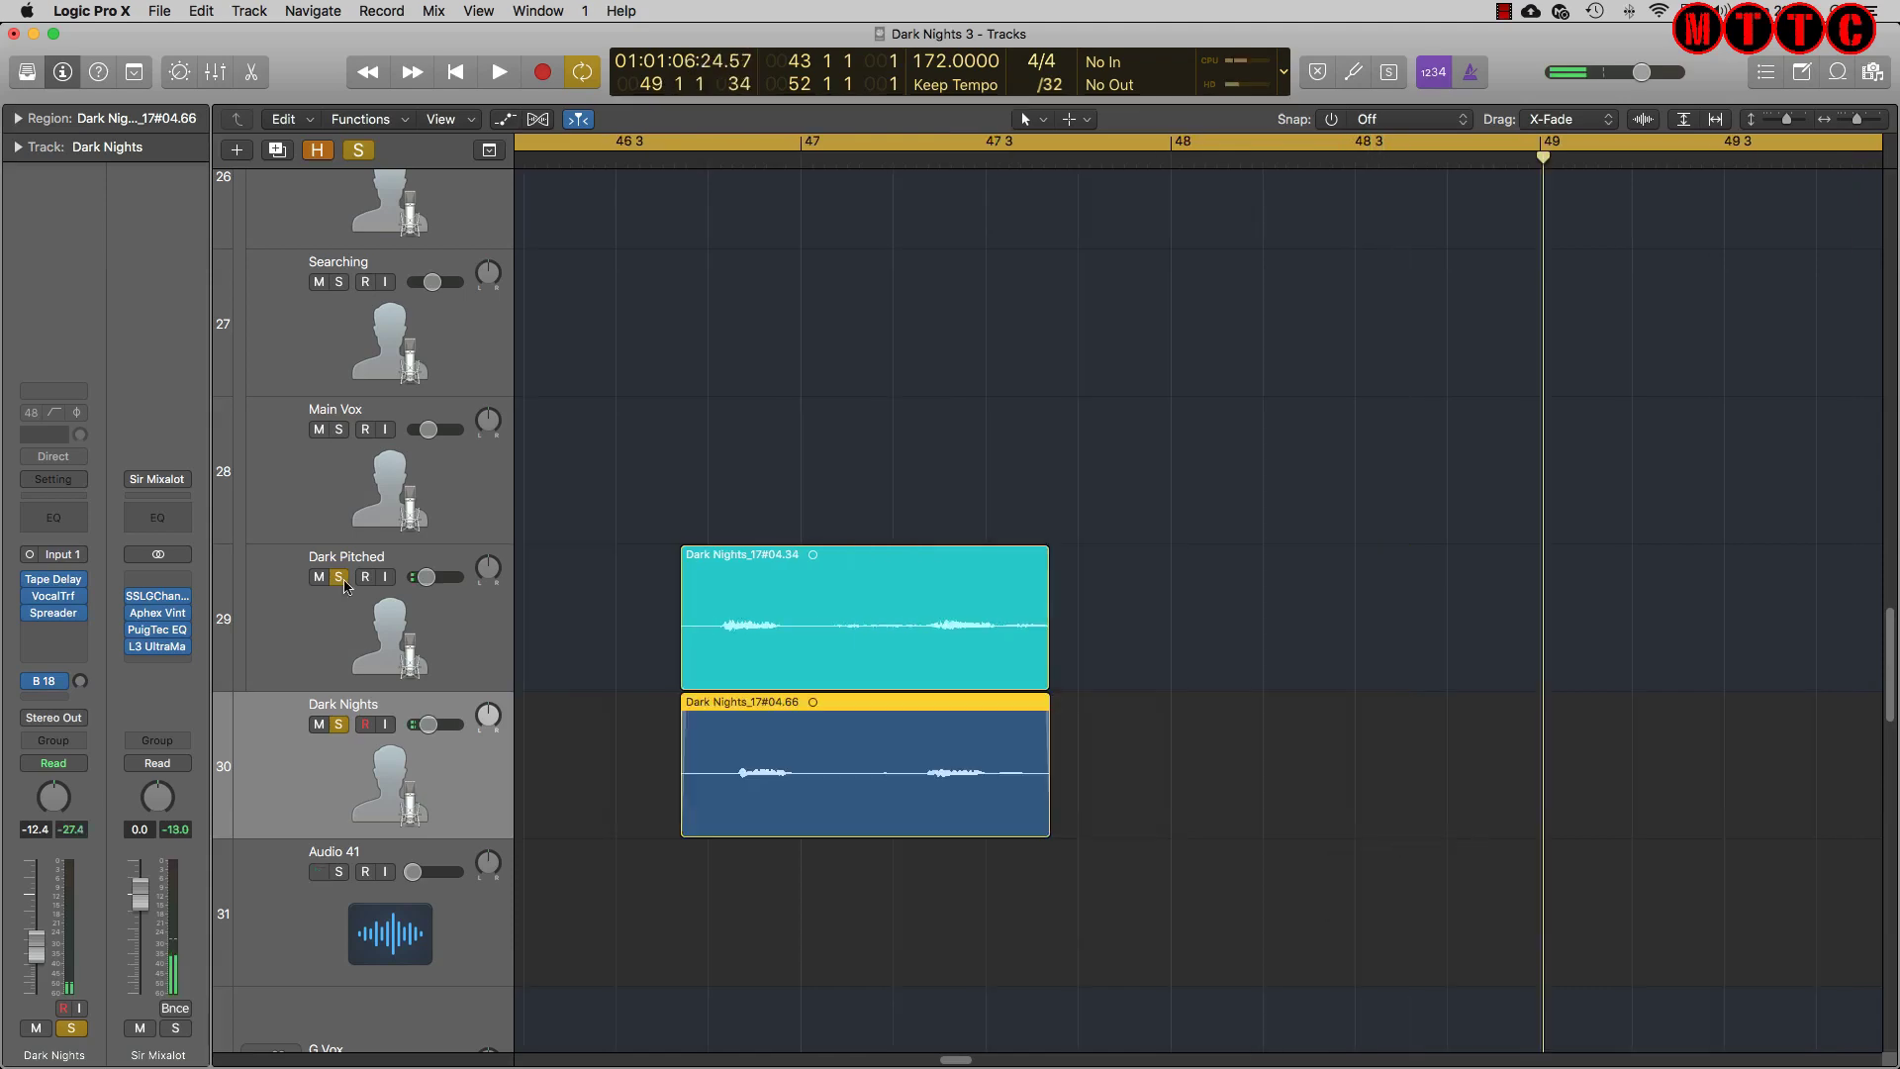
Unsolo and mute the Dark Pitched track, and play the three rebuilt Dark Nights regions
left_click(342, 579)
key("space")
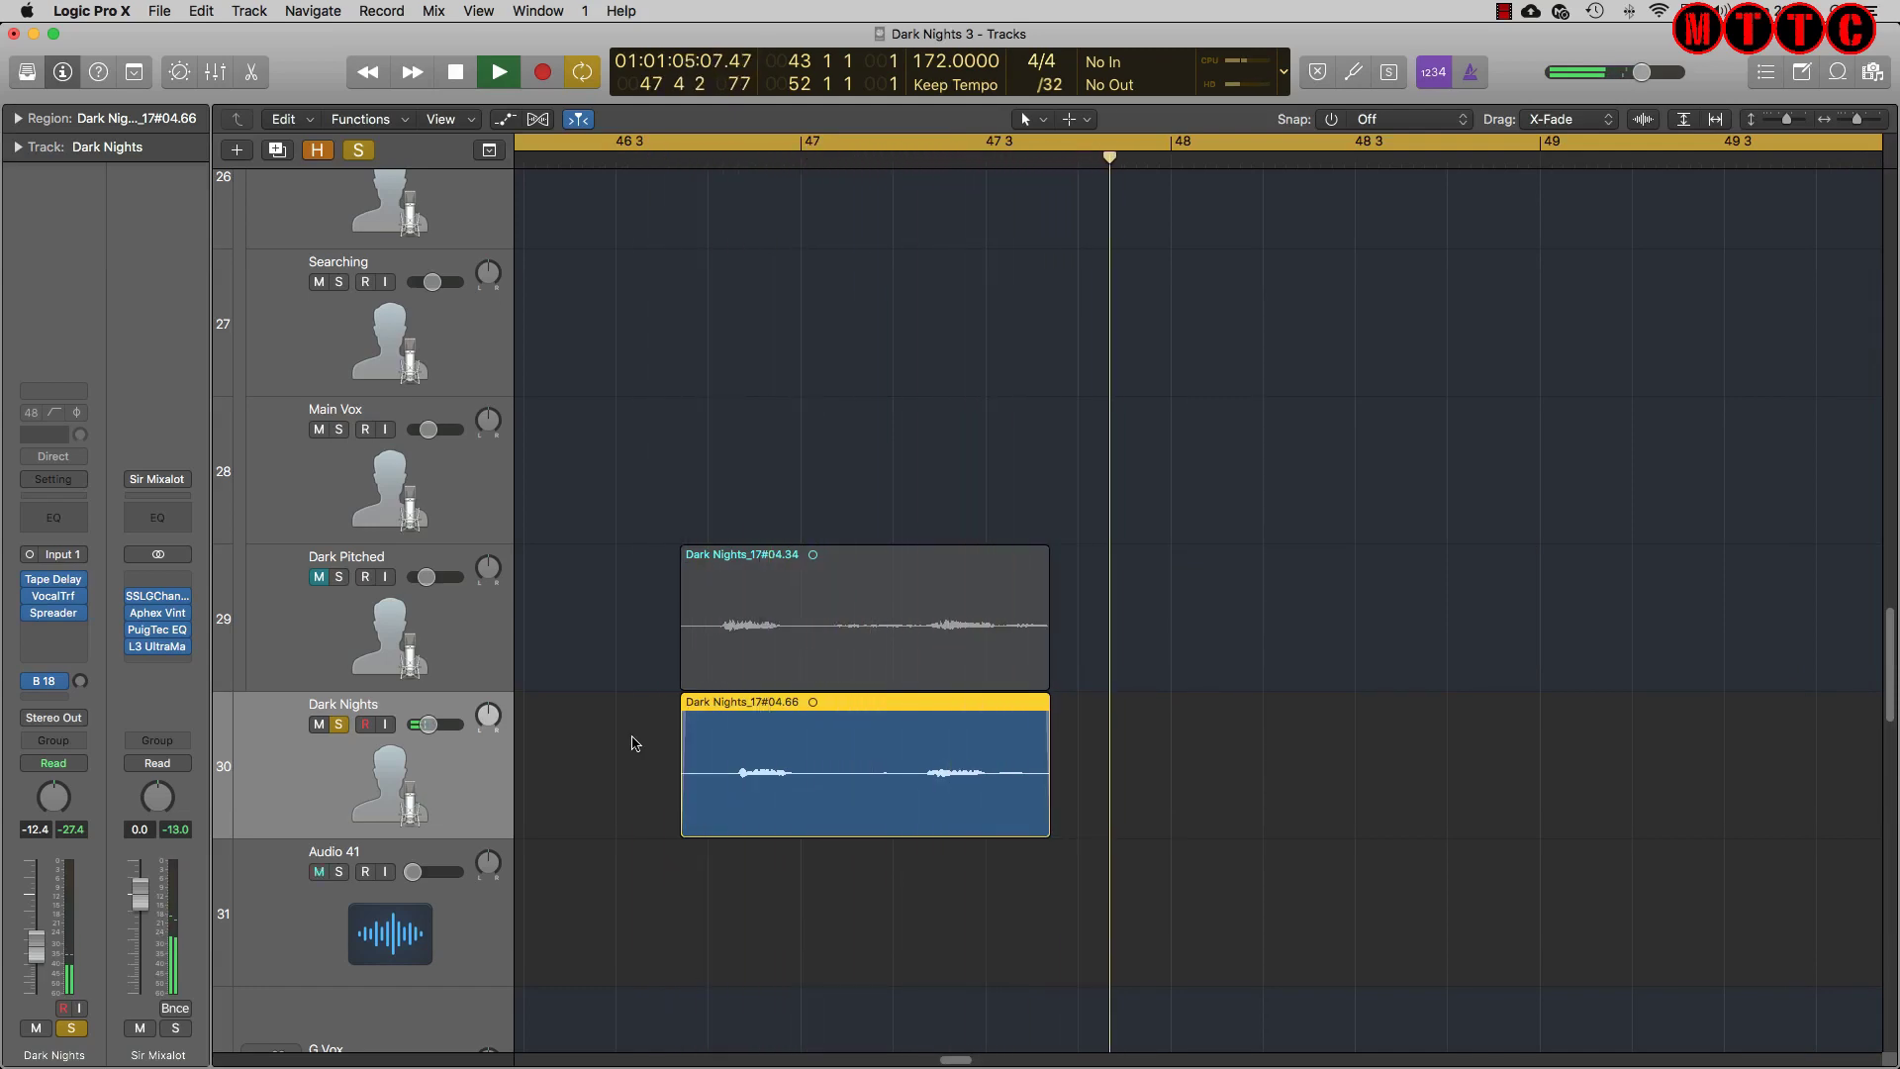
key("space")
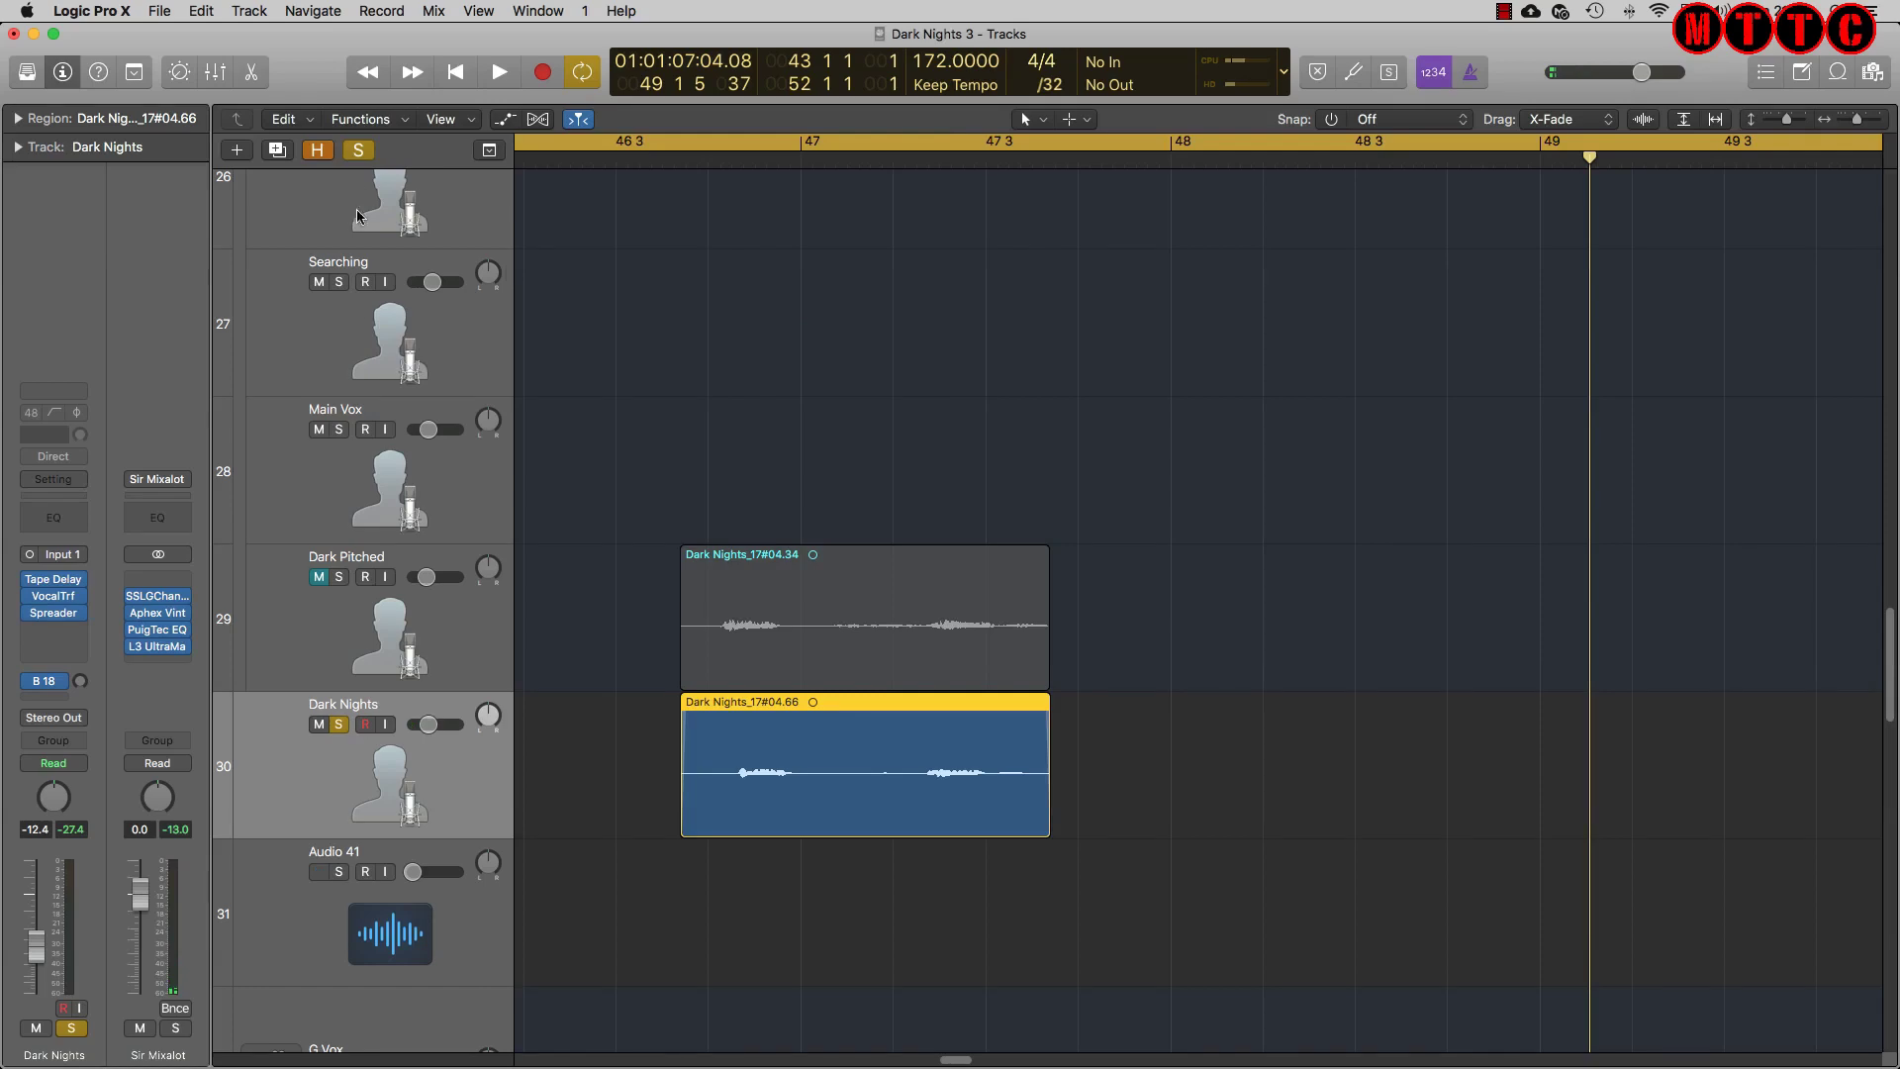
Clear all track solos and play the Dark Nights repeats in the full mix
left_click(361, 153)
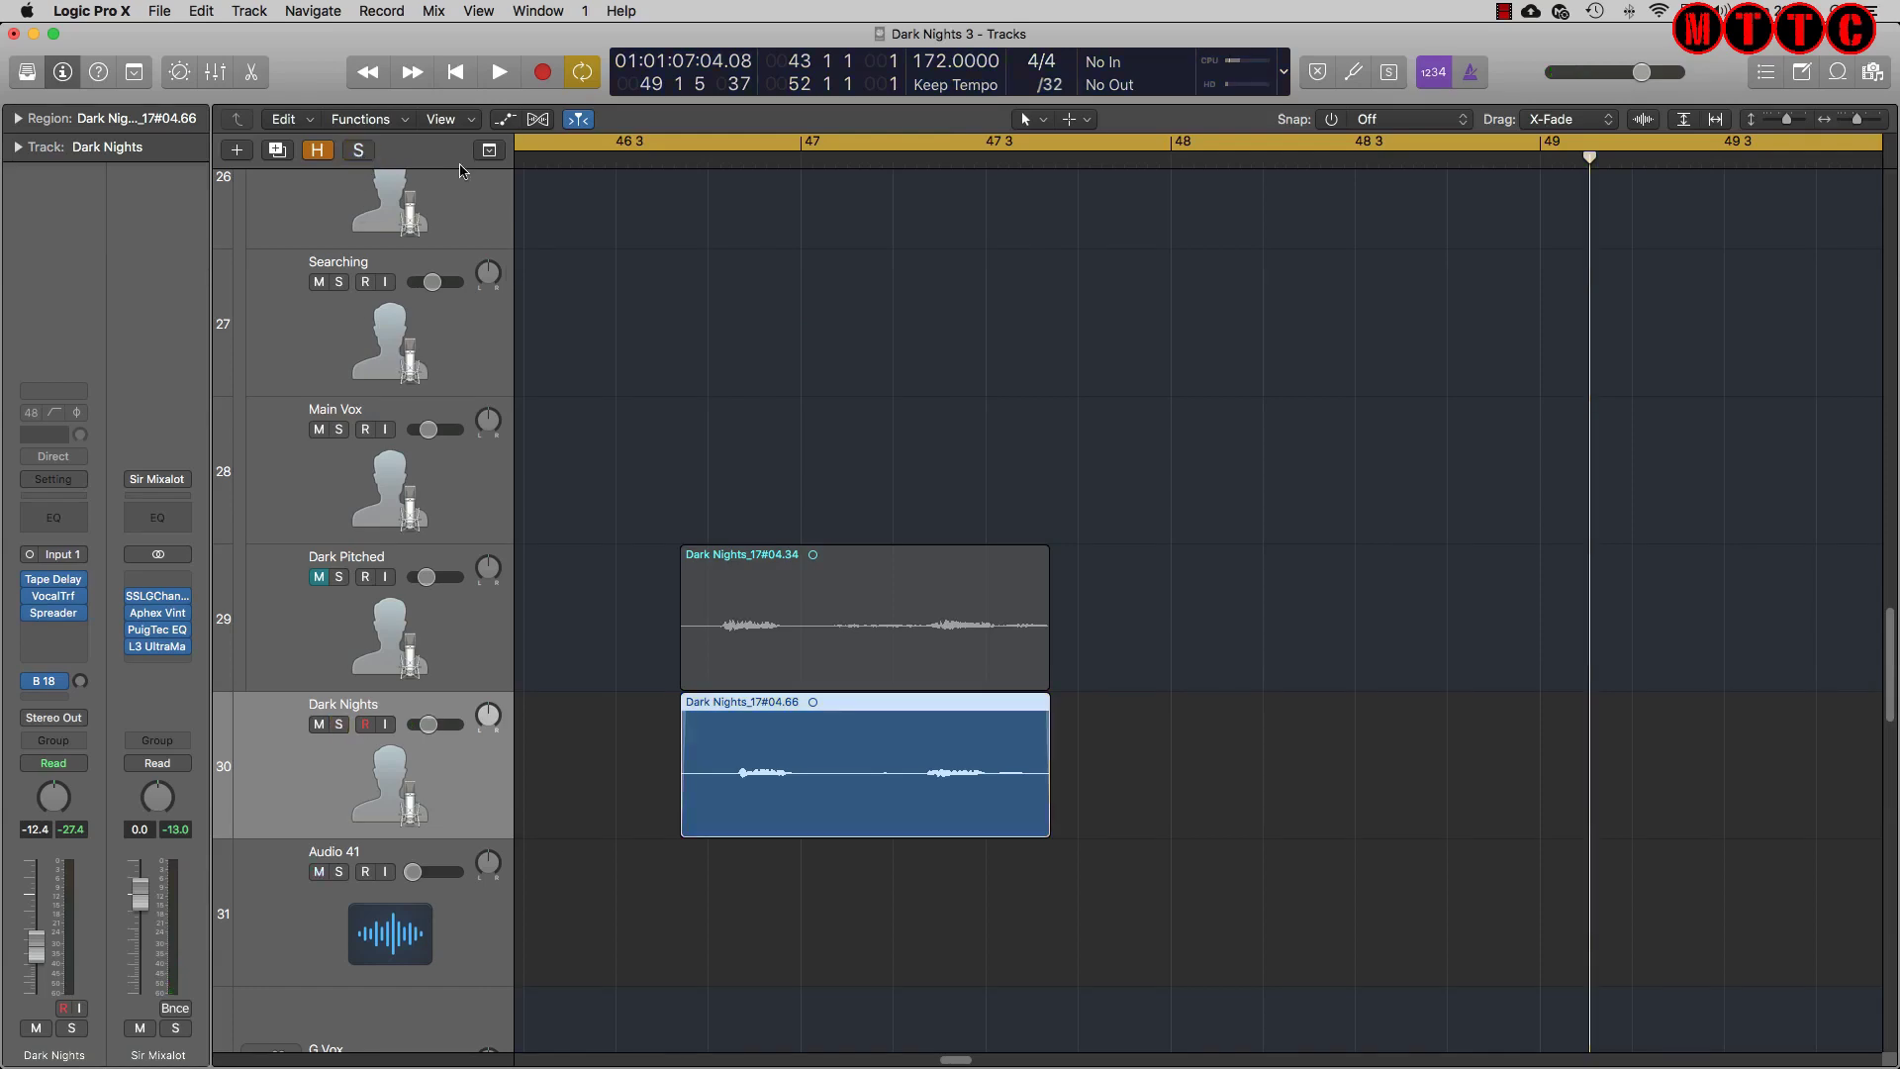
left_click(1711, 119)
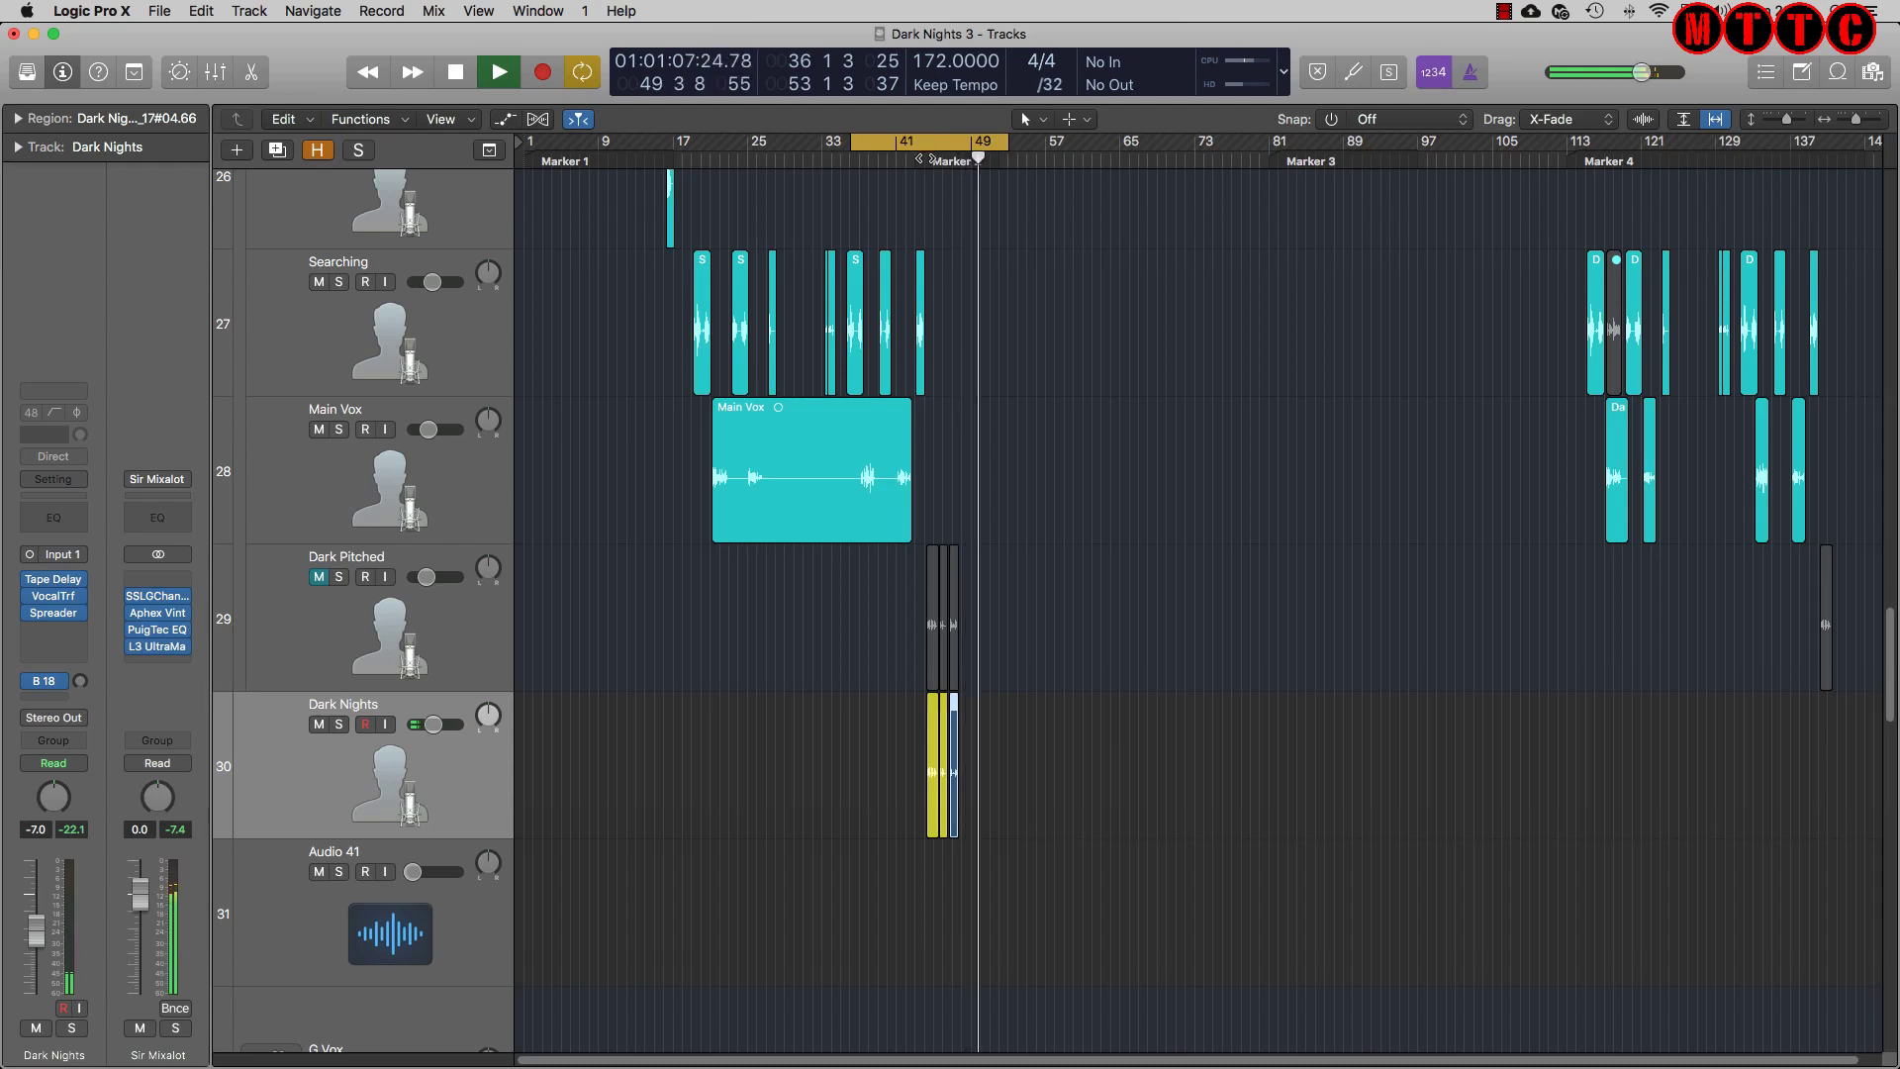
key("space")
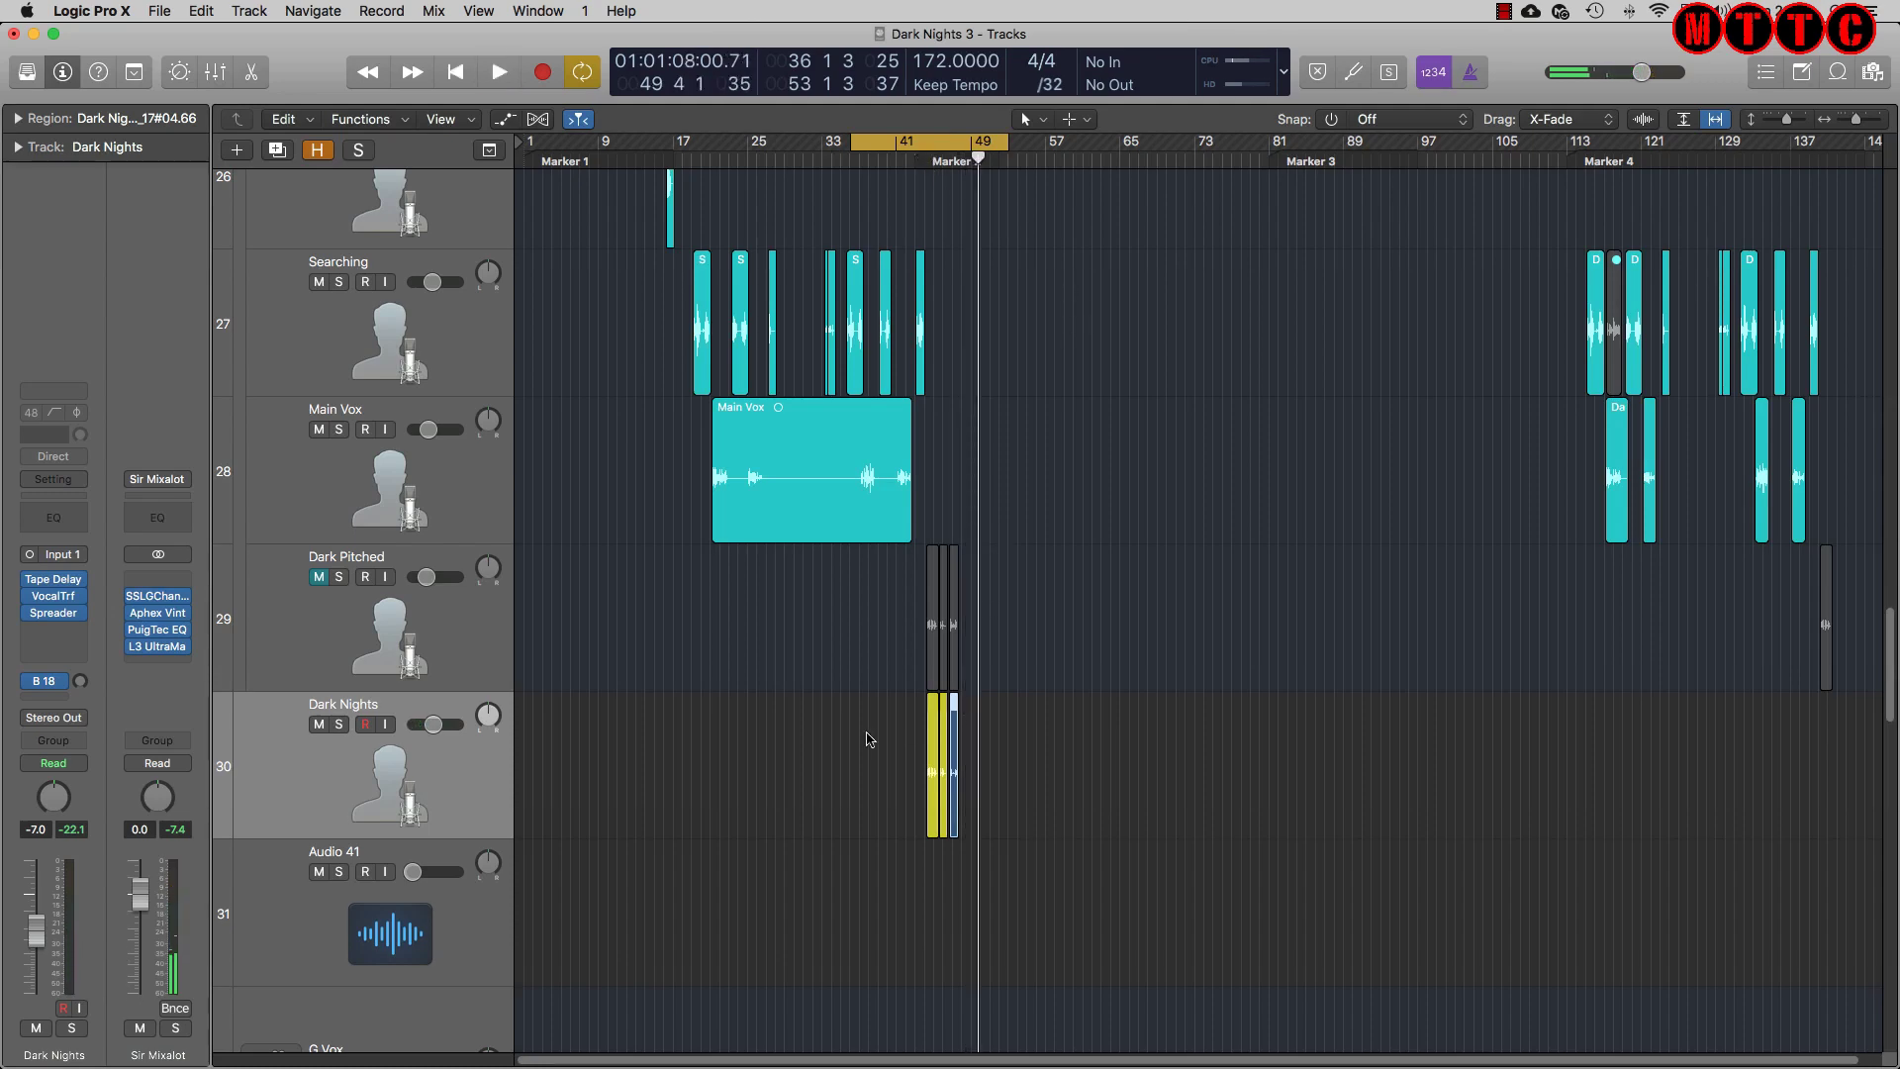